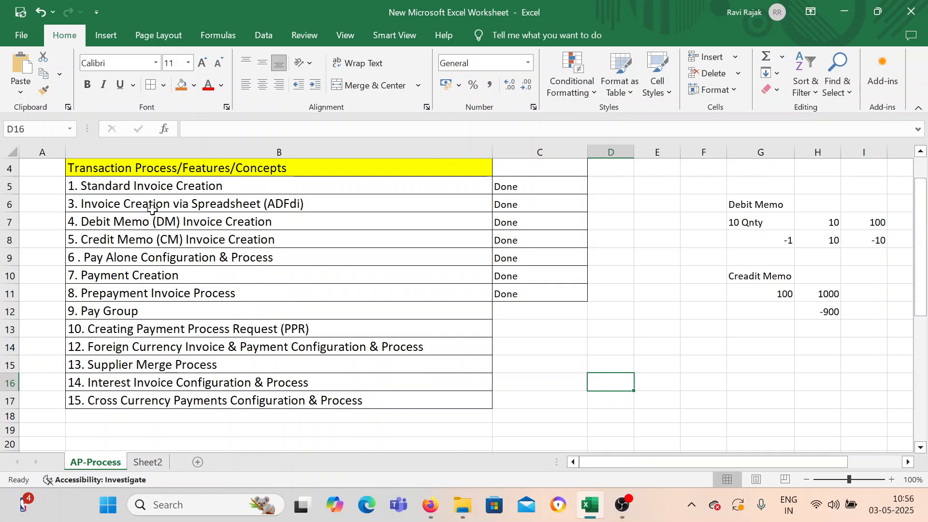
- Review the AP-Process topic list, from the invoice topics marked Done to the remaining ones starting with Pay Group
{"action": "left_click_drag", "start_coordinate": [150, 187], "coordinate": [221, 297]}
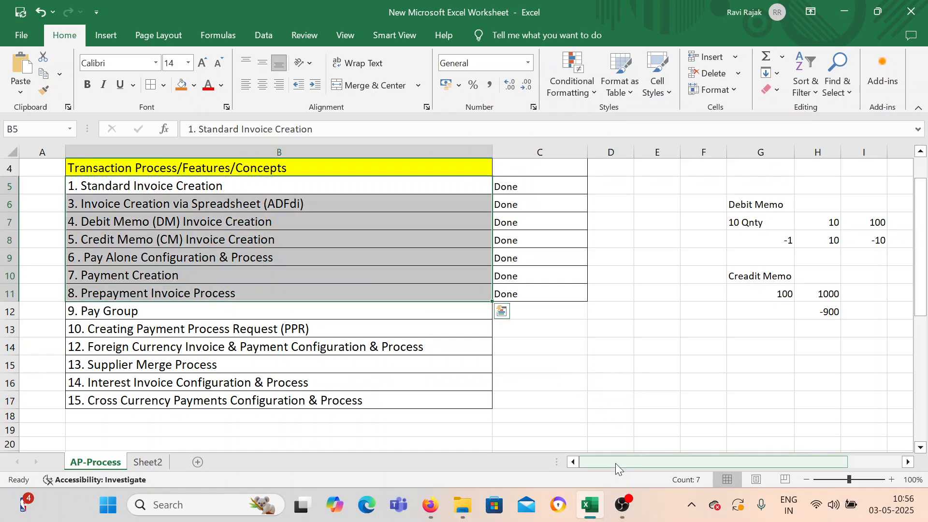
{"action": "left_click_drag", "start_coordinate": [615, 463], "coordinate": [562, 453]}
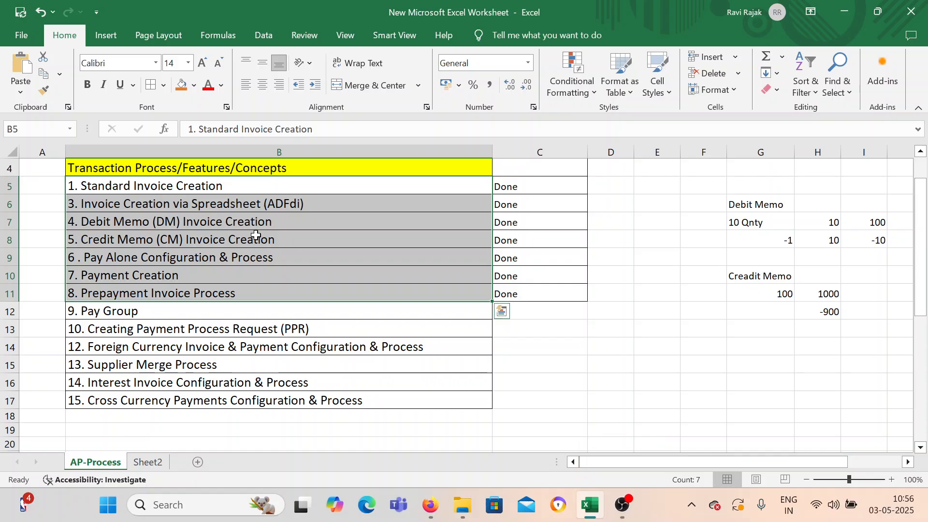
{"action": "left_click", "coordinate": [255, 235]}
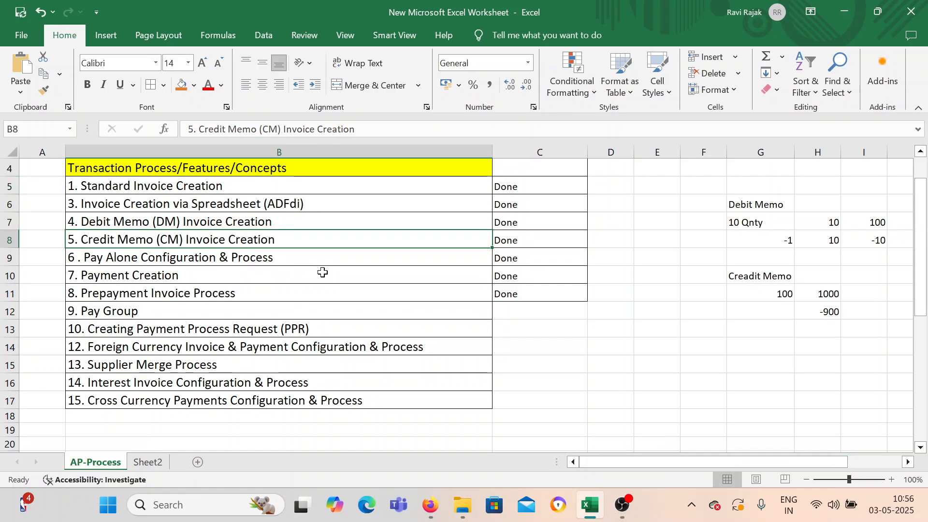
{"action": "mouse_move", "coordinate": [124, 188]}
{"action": "left_mouse_down"}
{"action": "mouse_move", "coordinate": [212, 239]}
{"action": "mouse_move", "coordinate": [247, 294]}
{"action": "left_mouse_up"}
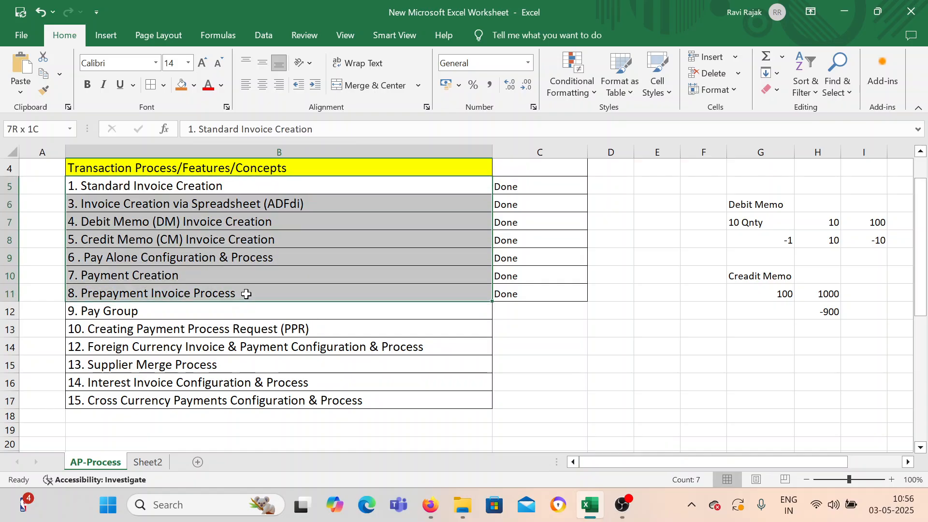
{"action": "scroll", "coordinate": [179, 256], "scroll_direction": "down", "scroll_amount": 1}
{"action": "left_click_drag", "start_coordinate": [173, 259], "coordinate": [161, 344]}
{"action": "left_click", "coordinate": [179, 334]}
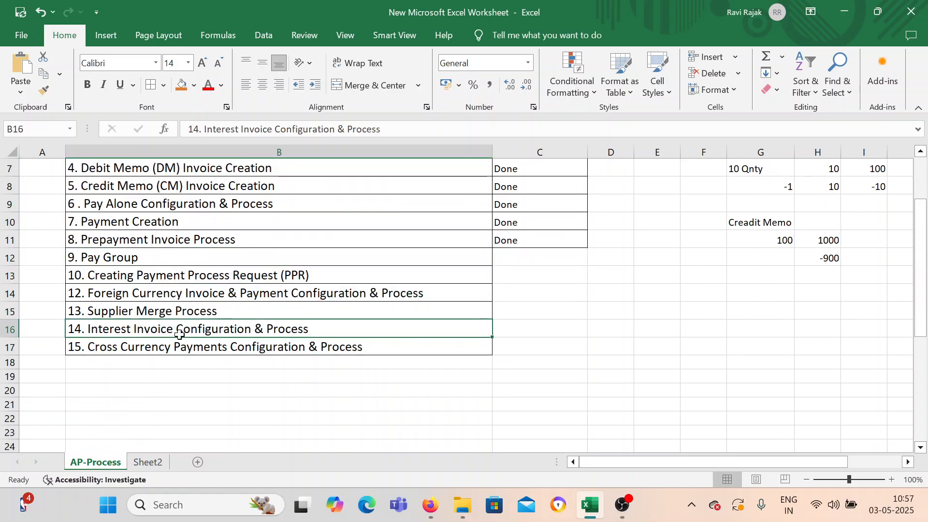
{"action": "scroll", "coordinate": [220, 363], "scroll_direction": "down", "scroll_amount": 1}
{"action": "scroll", "coordinate": [220, 362], "scroll_direction": "up", "scroll_amount": 1}
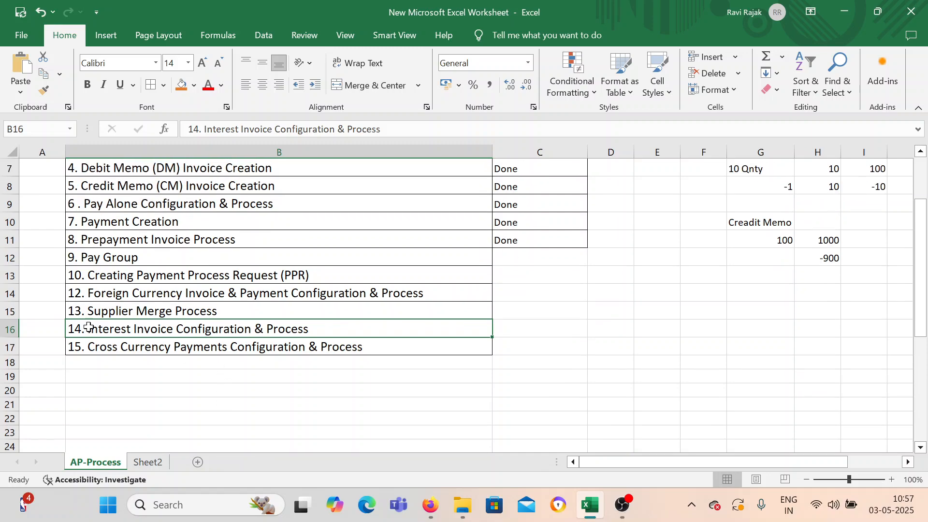
{"action": "left_click", "coordinate": [110, 257]}
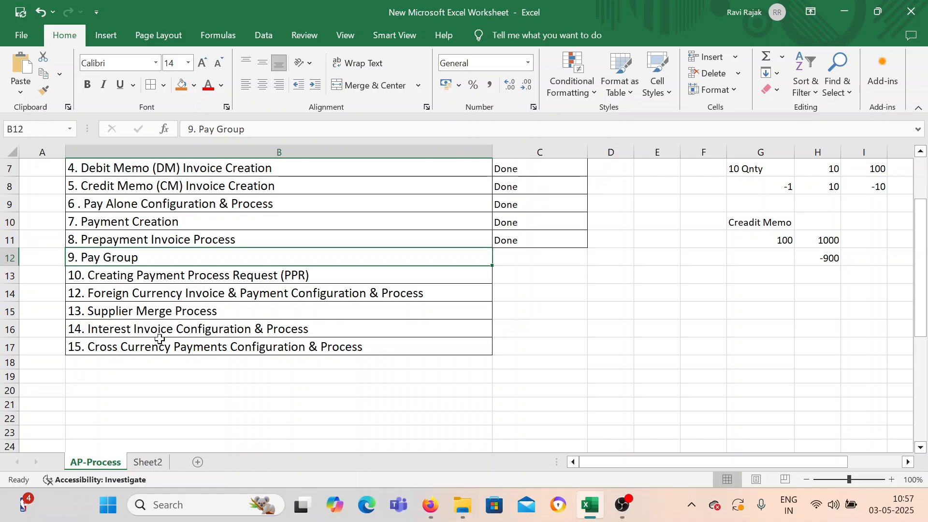
{"action": "left_click", "coordinate": [199, 273]}
{"action": "left_click", "coordinate": [190, 258]}
{"action": "scroll", "coordinate": [390, 380], "scroll_direction": "down", "scroll_amount": 1}
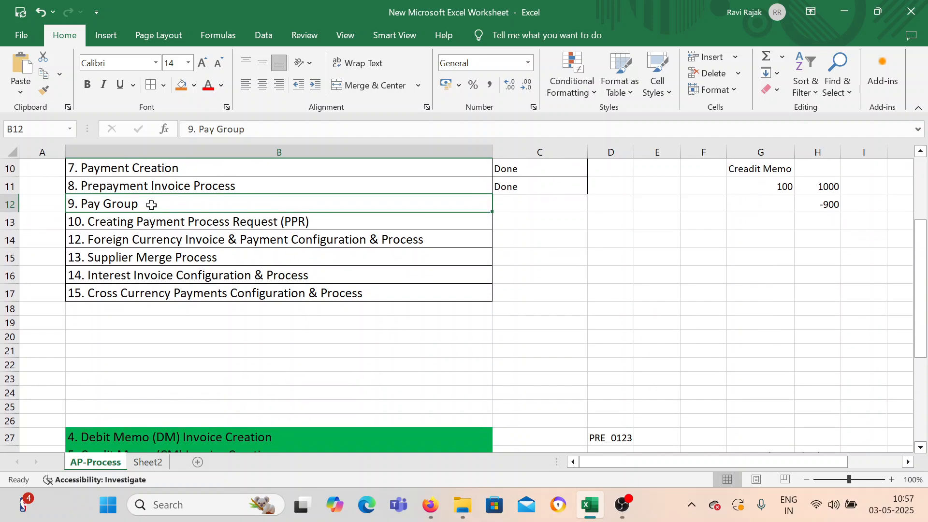
{"action": "double_click", "coordinate": [151, 205]}
{"action": "scroll", "coordinate": [193, 263], "scroll_direction": "down", "scroll_amount": 1}
{"action": "scroll", "coordinate": [193, 263], "scroll_direction": "up", "scroll_amount": 1}
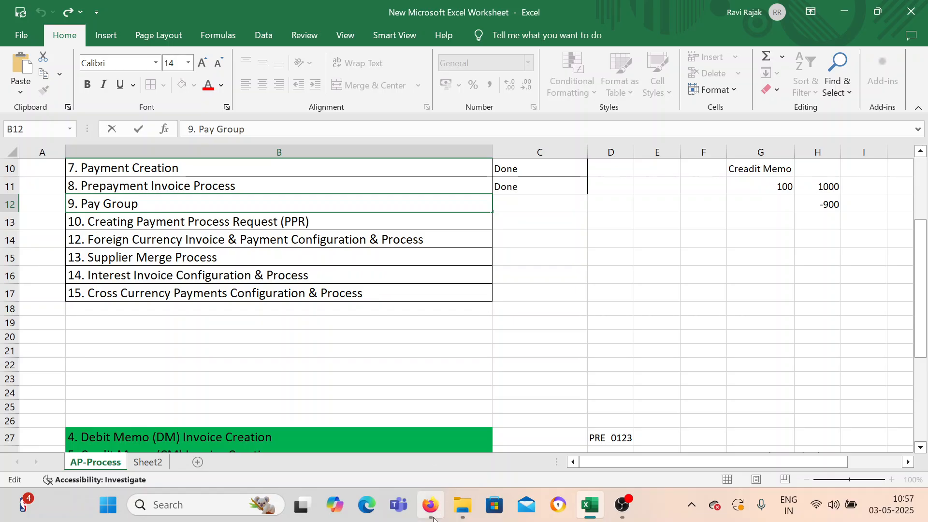
- Switch to the Oracle Cloud application in Firefox and open Setup and Maintenance
{"action": "mouse_move", "coordinate": [432, 512]}
{"action": "left_click", "coordinate": [422, 427]}
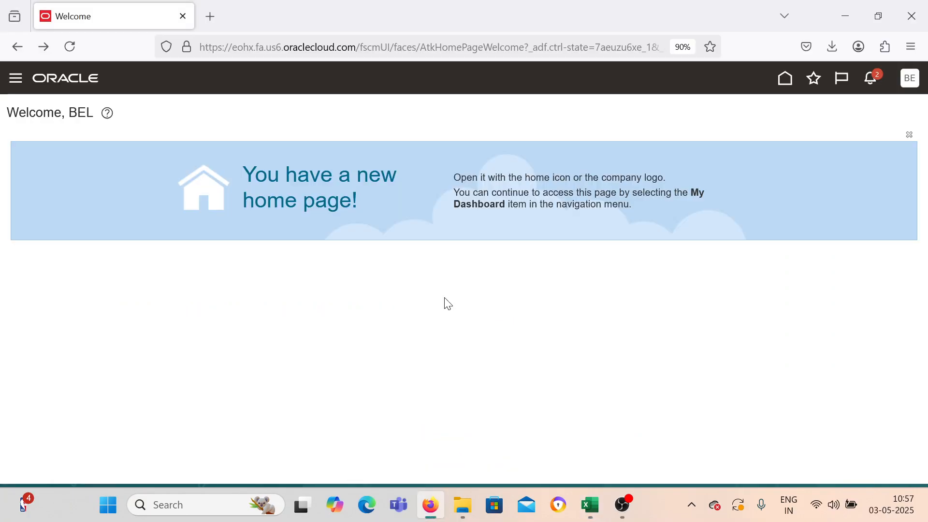
{"action": "left_click", "coordinate": [16, 78]}
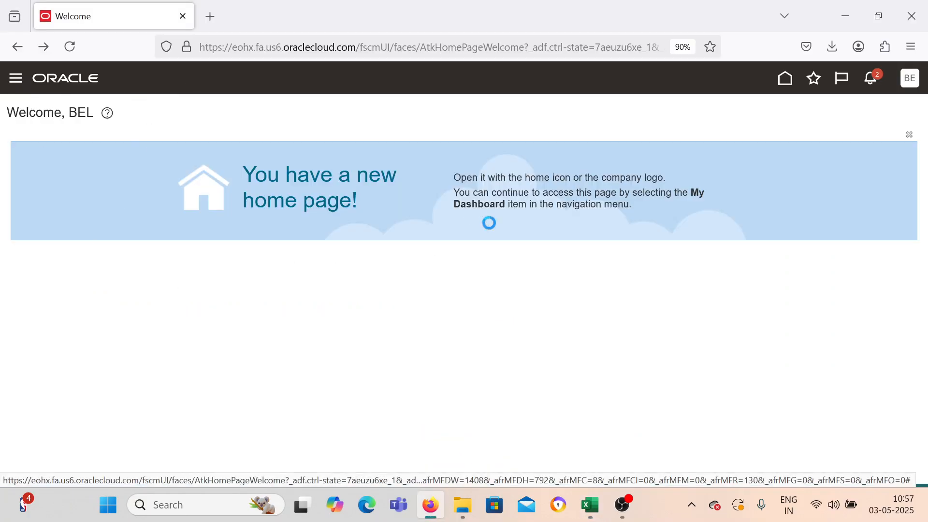
{"action": "left_click", "coordinate": [910, 79]}
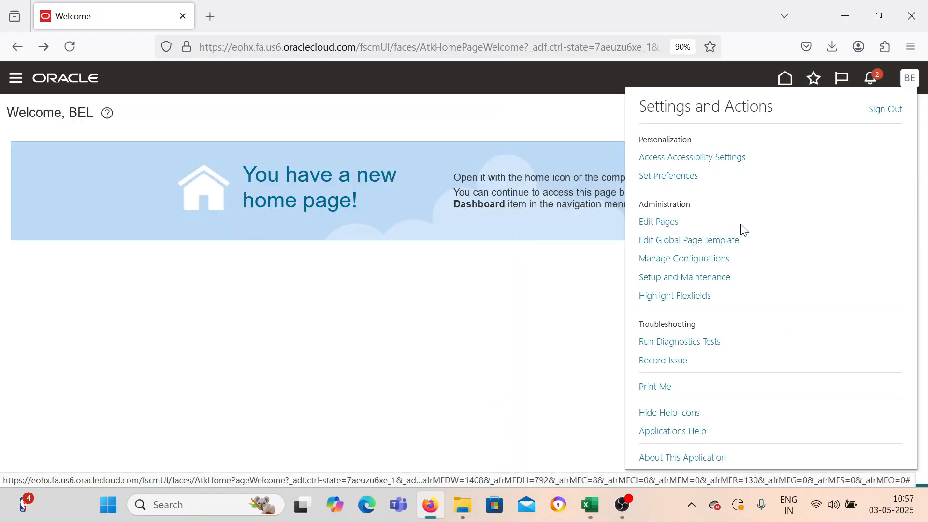
{"action": "left_click", "coordinate": [692, 280]}
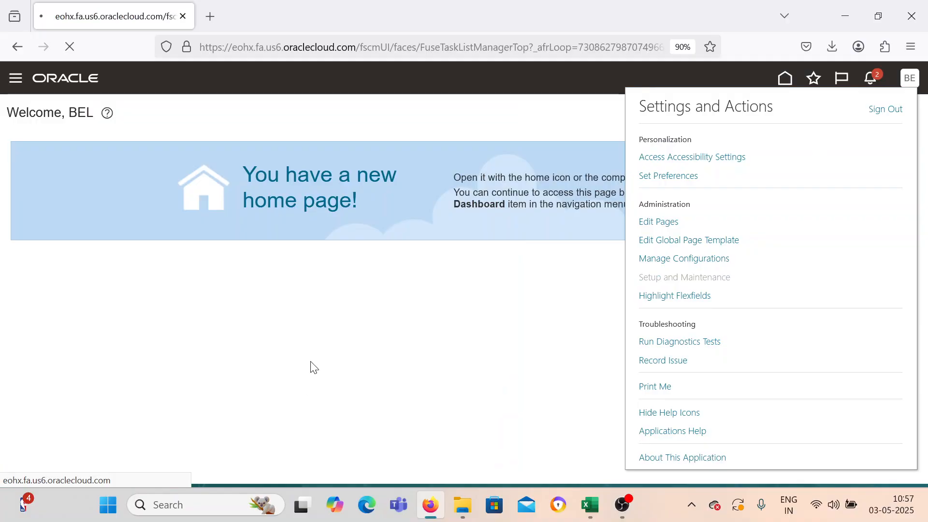
- Search all setup tasks for "Manage Payables L" and open the Manage Payables Lookups task
{"action": "left_click", "coordinate": [913, 267]}
{"action": "left_click", "coordinate": [811, 293]}
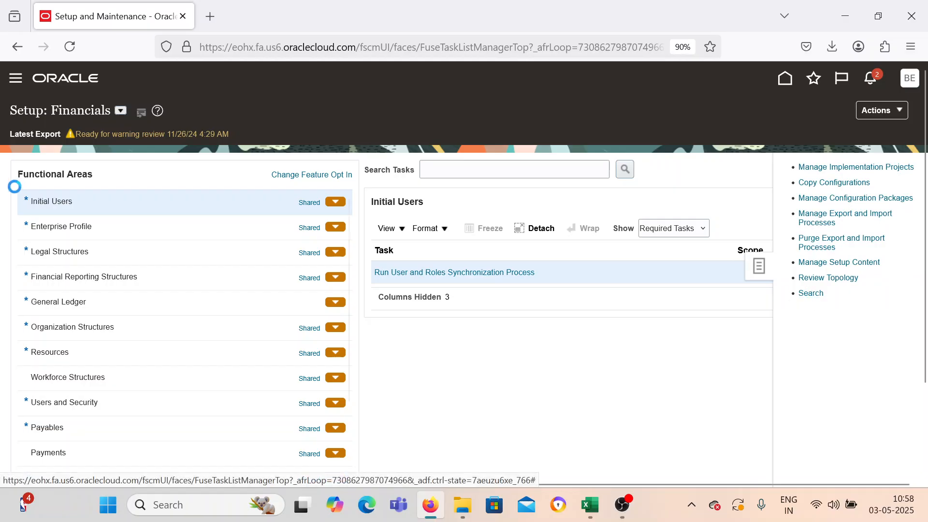
{"action": "left_click", "coordinate": [208, 164]}
{"action": "type", "text": "Manage Payabl"}
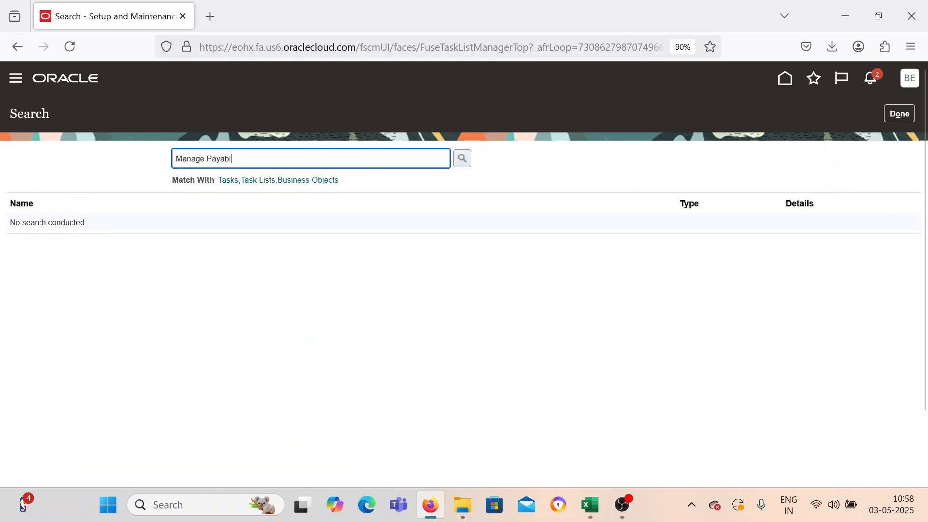
{"action": "type", "text": "es L"}
{"action": "key", "text": "Return"}
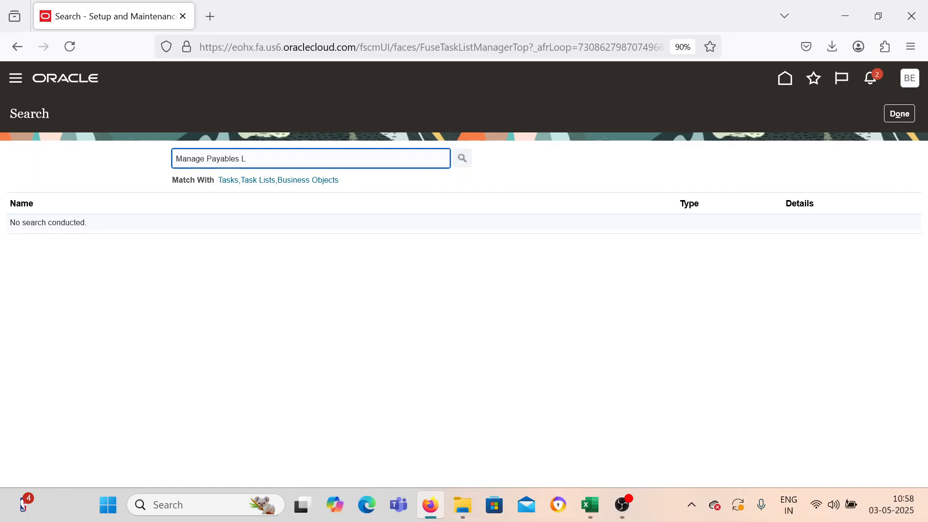
{"action": "left_click", "coordinate": [35, 228]}
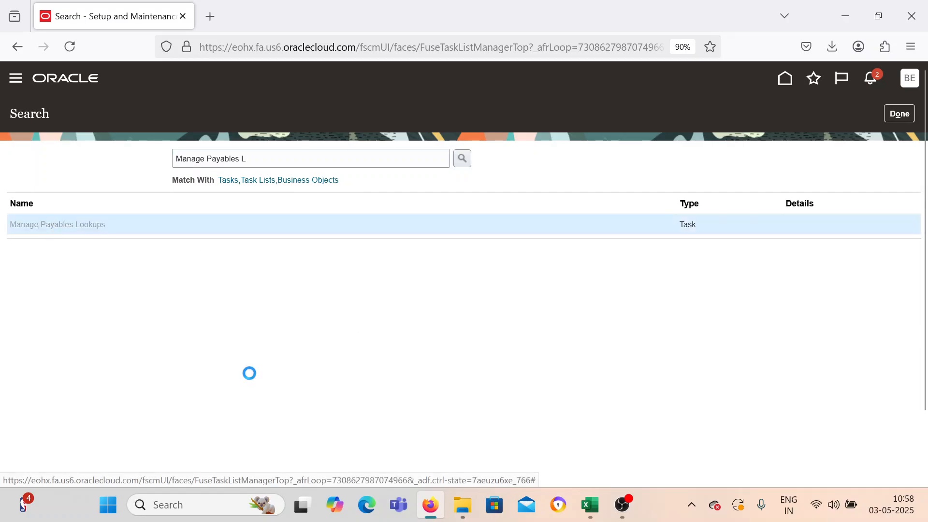
- Search the payables lookups for lookup types starting with "Pay"
{"action": "left_click", "coordinate": [159, 196]}
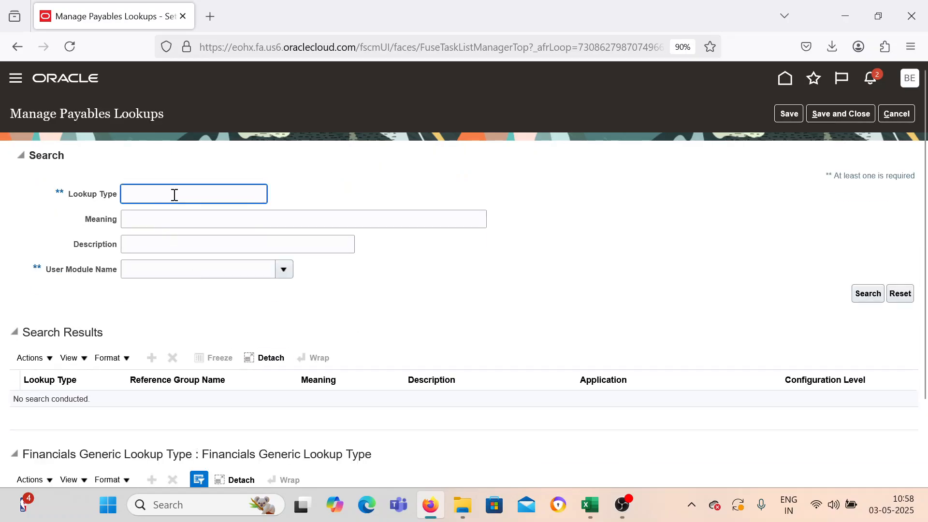
{"action": "type", "text": "Pay"}
{"action": "key", "text": "Return"}
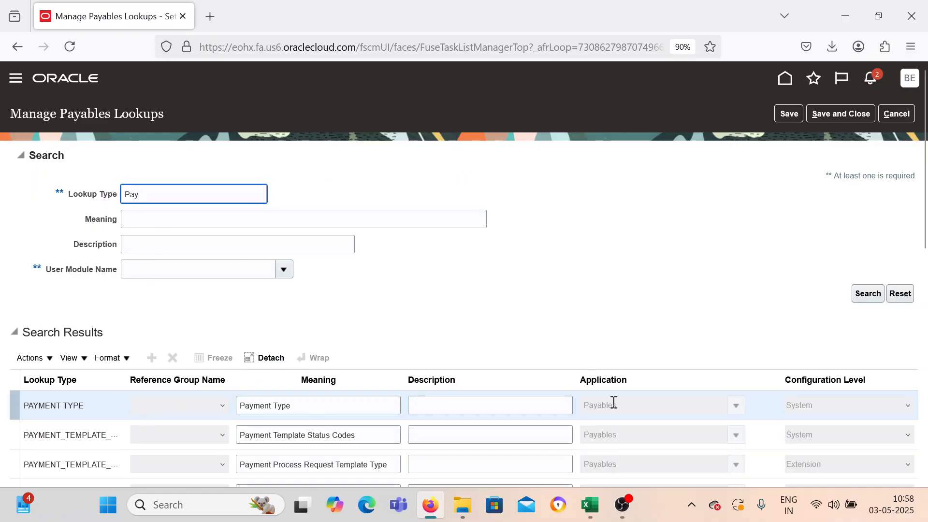
{"action": "scroll", "coordinate": [425, 411], "scroll_direction": "down", "scroll_amount": 4}
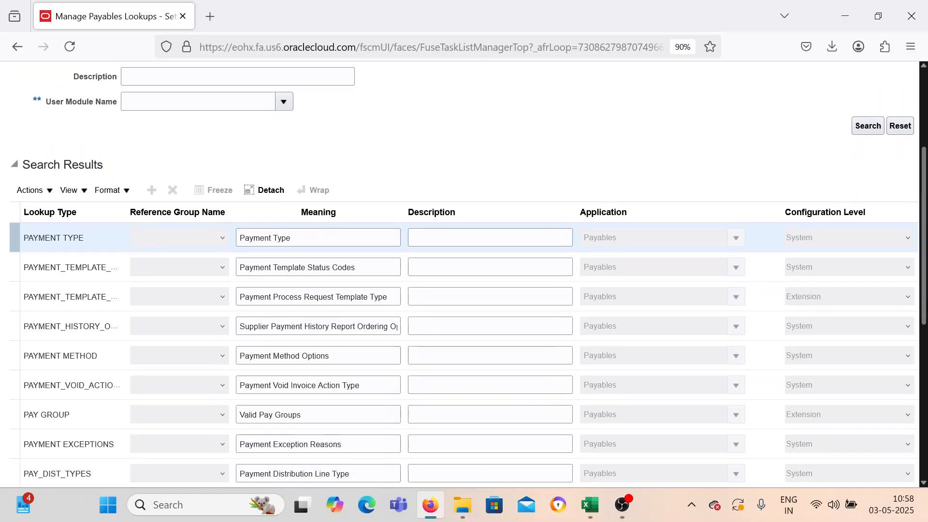
- Copy the PAY GROUP lookup type name from the results and search for exactly that lookup type
{"action": "left_click", "coordinate": [80, 420]}
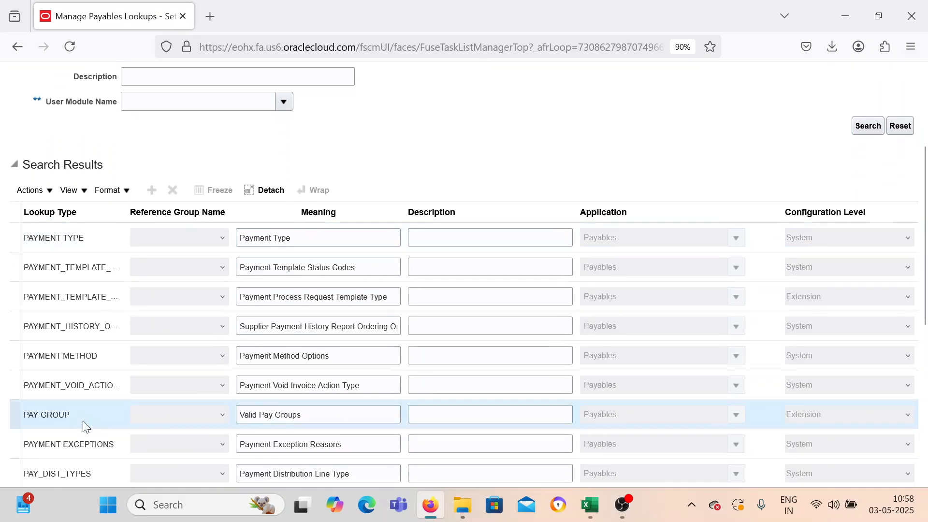
{"action": "triple_click", "coordinate": [62, 414]}
{"action": "key", "text": "ctrl+c"}
{"action": "scroll", "coordinate": [136, 408], "scroll_direction": "up", "scroll_amount": 1}
{"action": "scroll", "coordinate": [142, 367], "scroll_direction": "up", "scroll_amount": 3}
{"action": "double_click", "coordinate": [154, 190]}
{"action": "key", "text": "ctrl+v"}
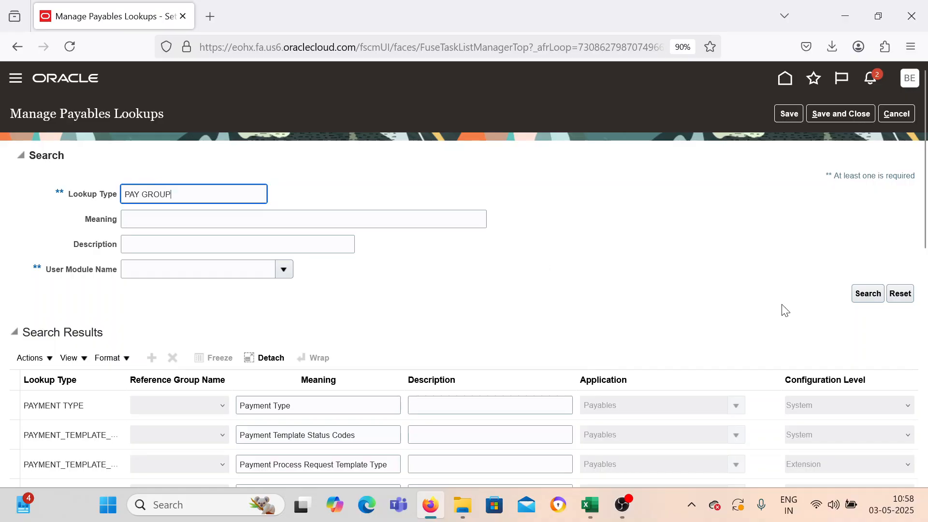
{"action": "left_click", "coordinate": [880, 291]}
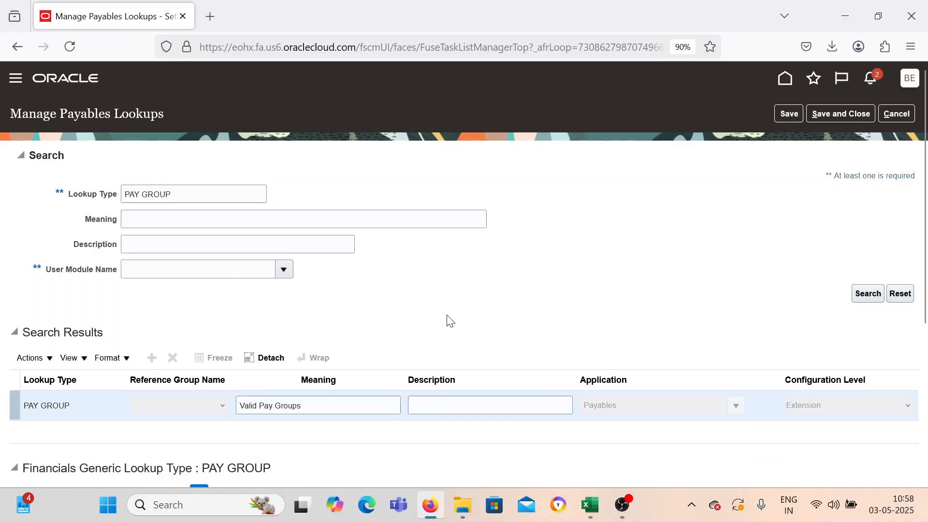
- Add a new lookup code under the PAY GROUP lookup type and name it BEL PAY GROUP
{"action": "scroll", "coordinate": [445, 317], "scroll_direction": "down", "scroll_amount": 3}
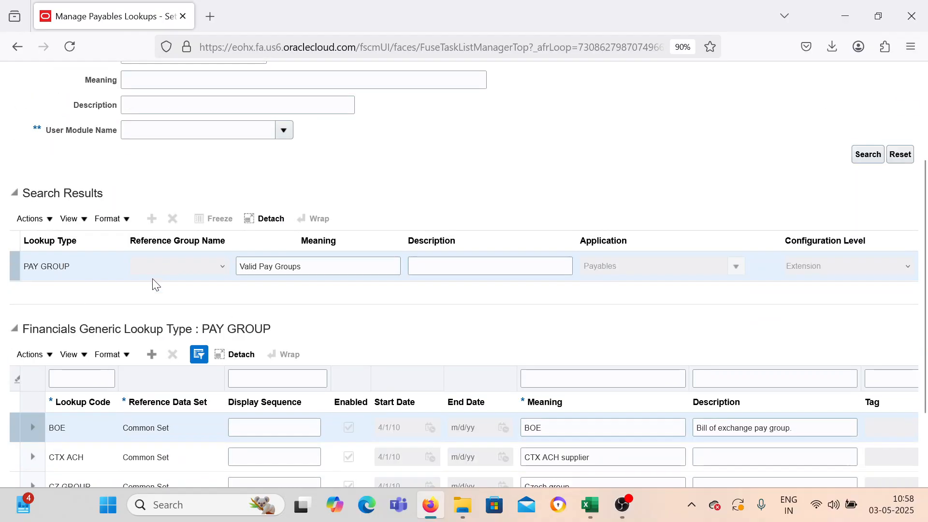
{"action": "scroll", "coordinate": [141, 385], "scroll_direction": "down", "scroll_amount": 1}
{"action": "scroll", "coordinate": [141, 385], "scroll_direction": "down", "scroll_amount": 2}
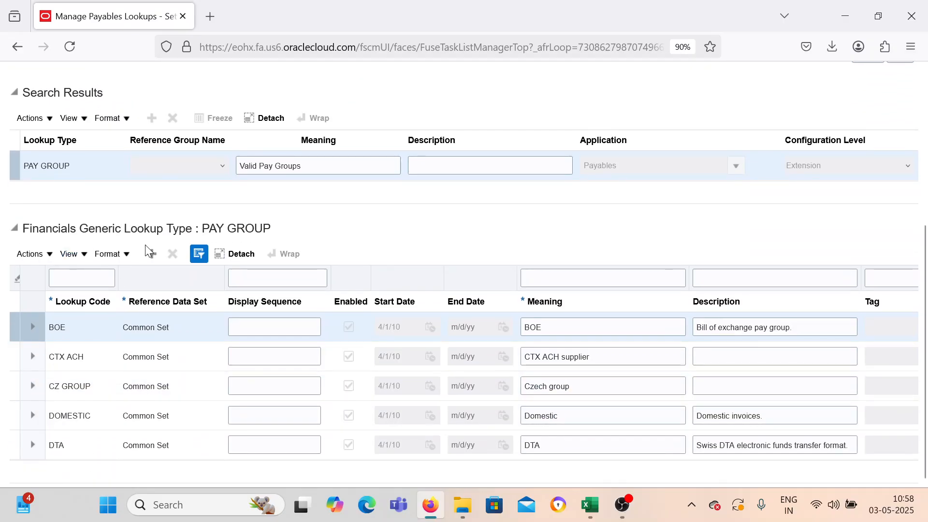
{"action": "left_click", "coordinate": [153, 262]}
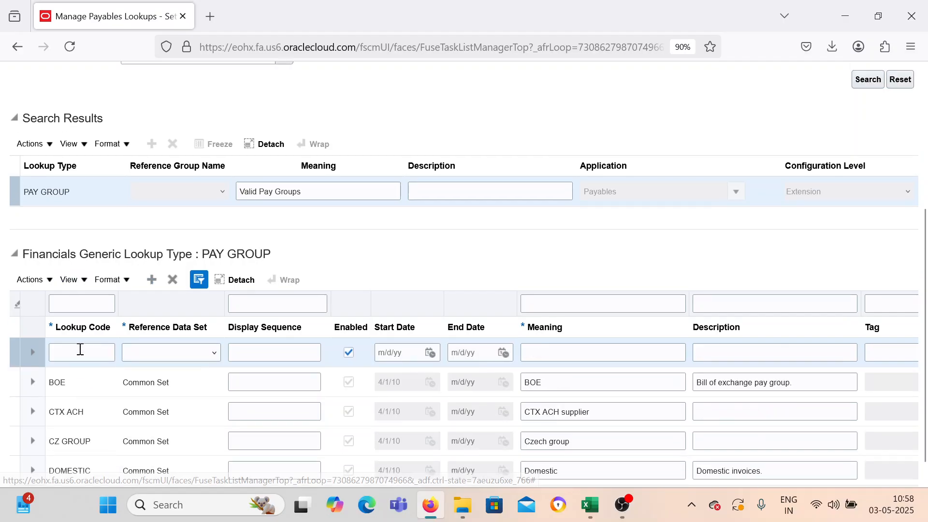
{"action": "left_click", "coordinate": [81, 355]}
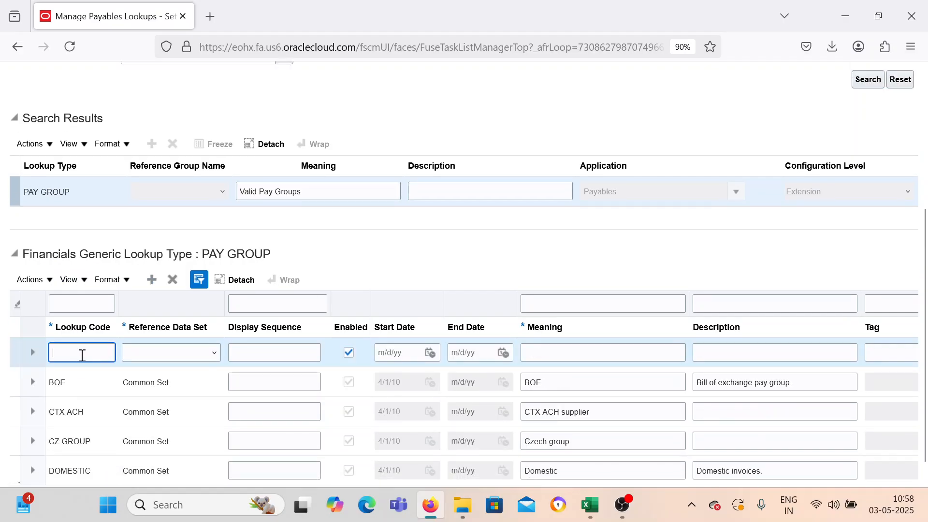
{"action": "type", "text": "BEL"}
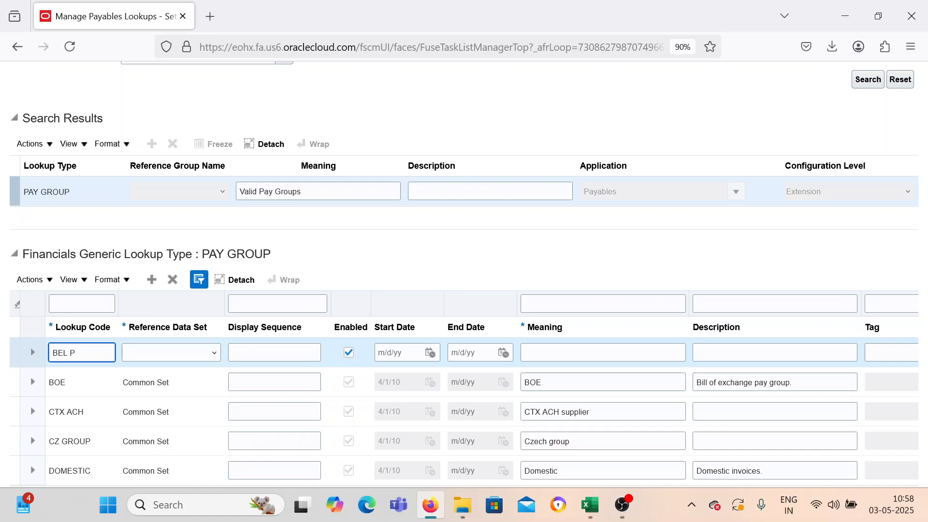
{"action": "type", "text": " PAY GROUP"}
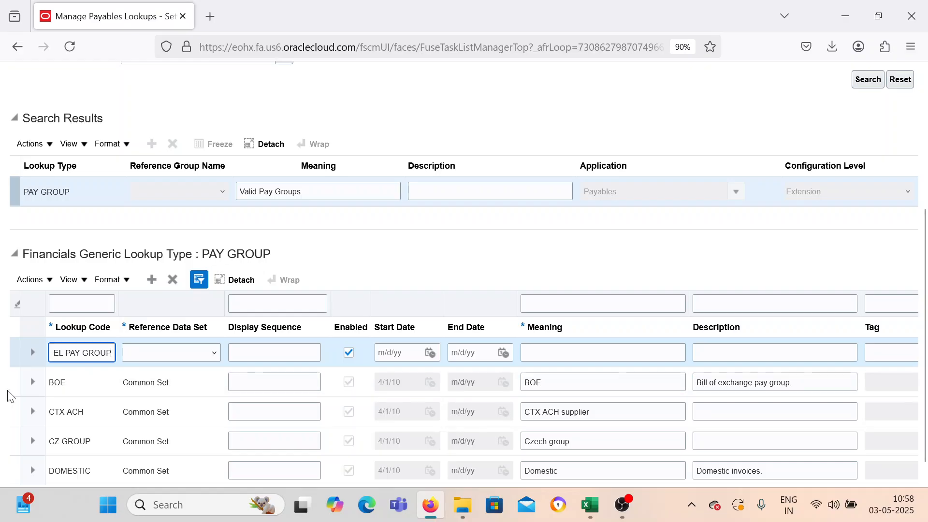
- Set the new lookup code's reference data set to Common Set and its meaning to "BEL Pay Group"
{"action": "left_click", "coordinate": [152, 350]}
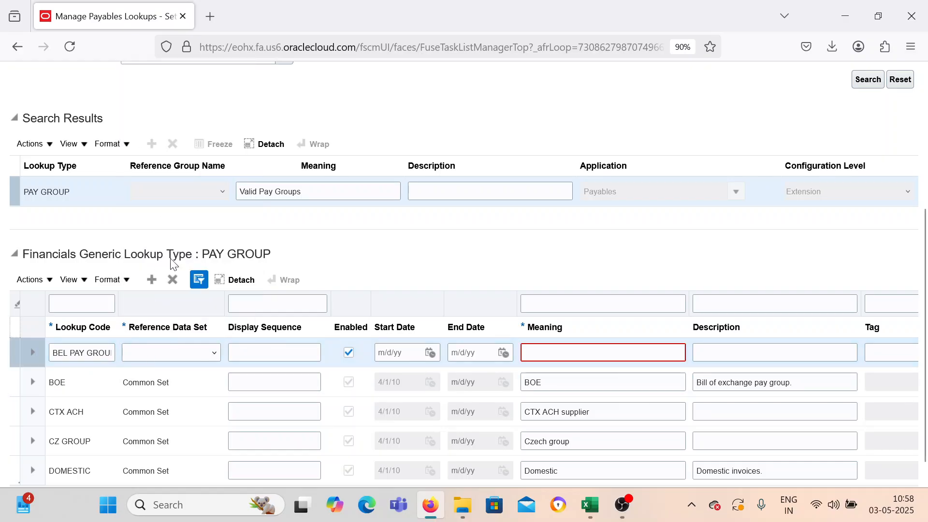
{"action": "left_click", "coordinate": [174, 358]}
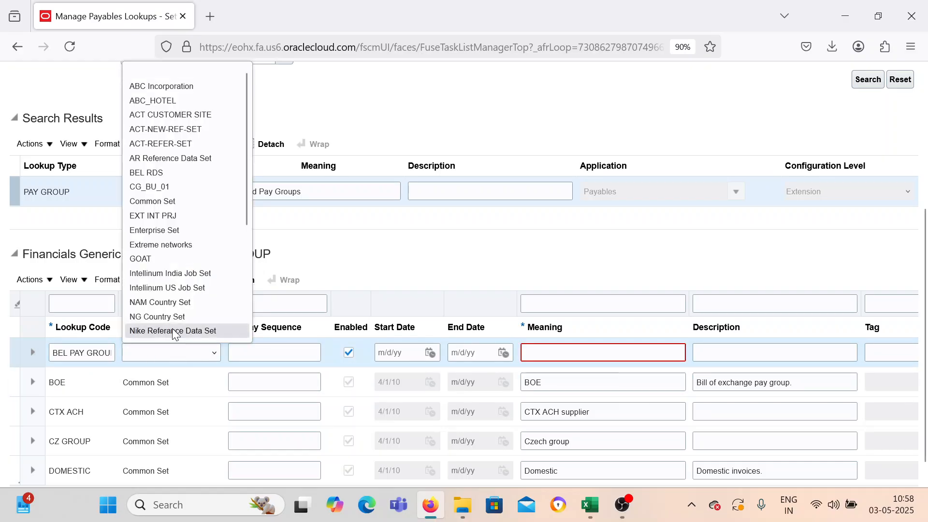
{"action": "left_click", "coordinate": [186, 202]}
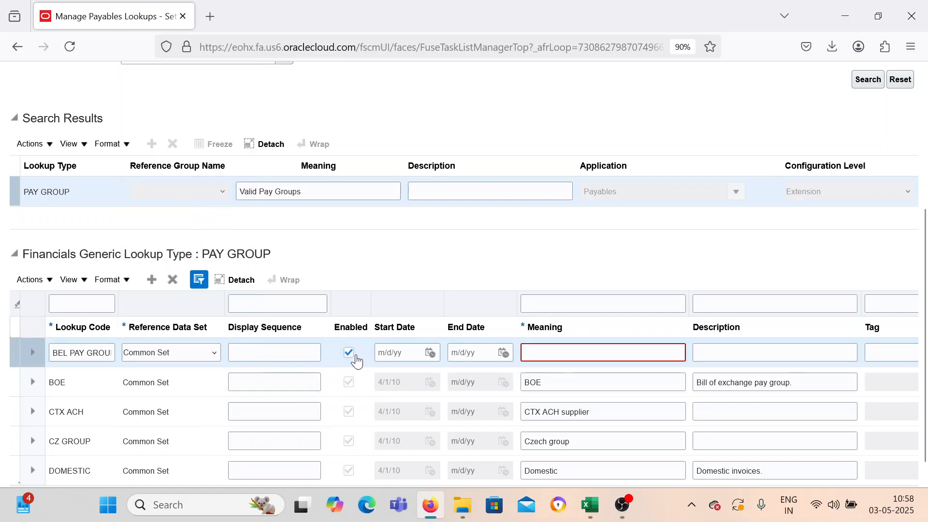
{"action": "left_click", "coordinate": [543, 349]}
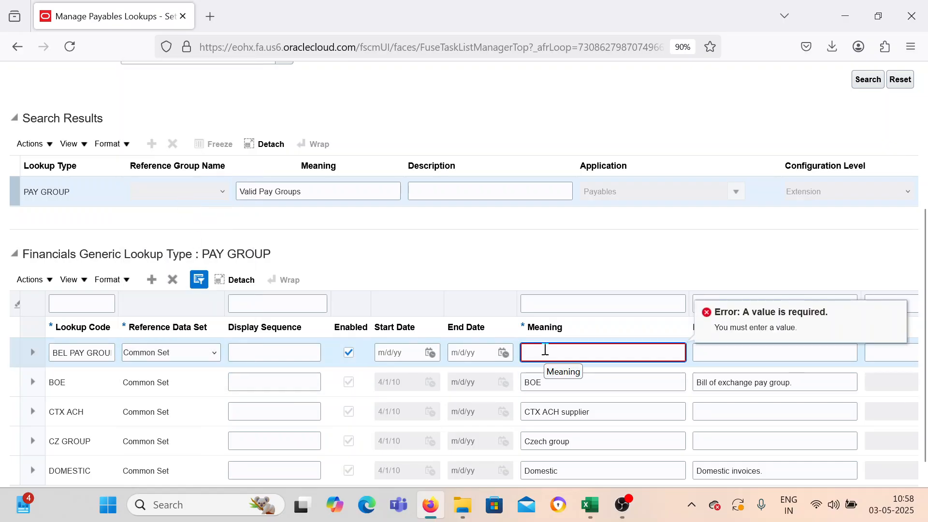
{"action": "type", "text": "BEL pay Group"}
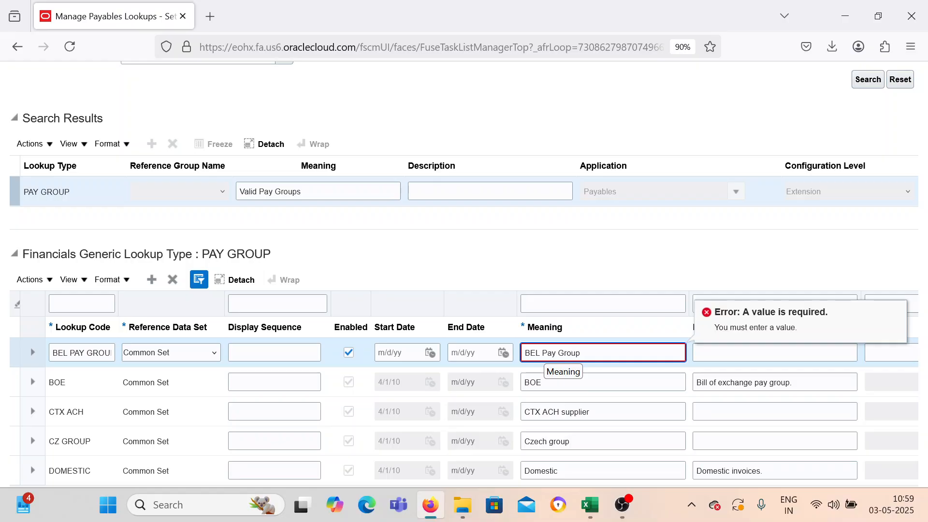
{"action": "left_click", "coordinate": [515, 266]}
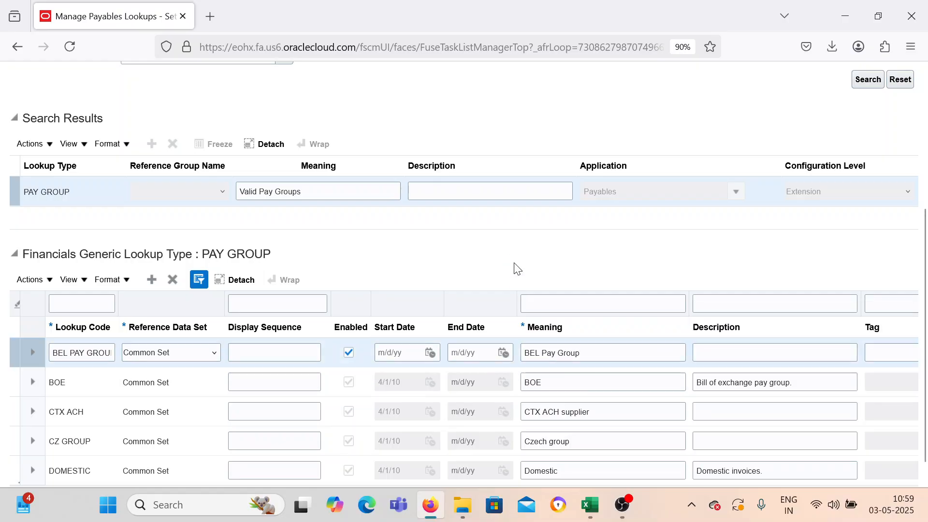
- Save and close the PAY GROUP lookup changes and leave the setup task search
{"action": "scroll", "coordinate": [516, 269], "scroll_direction": "up", "scroll_amount": 4}
{"action": "left_click", "coordinate": [835, 112]}
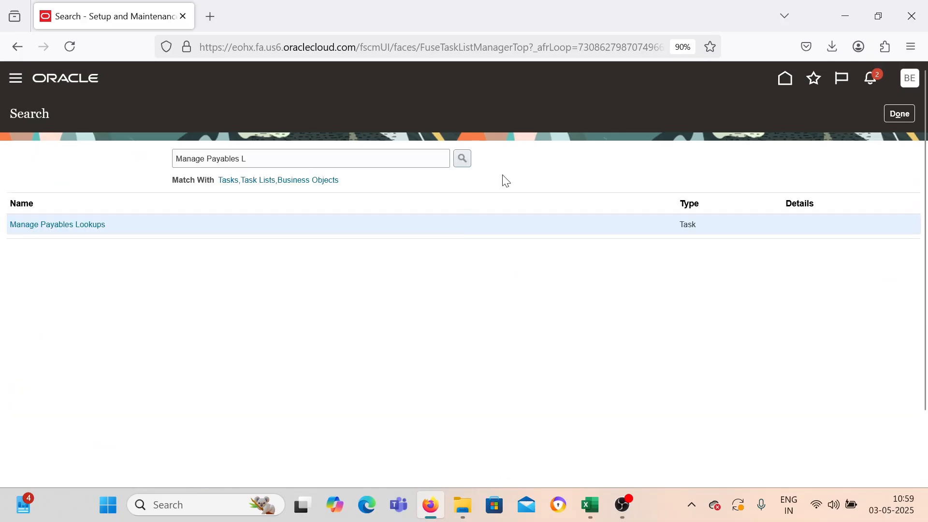
{"action": "left_click", "coordinate": [893, 115]}
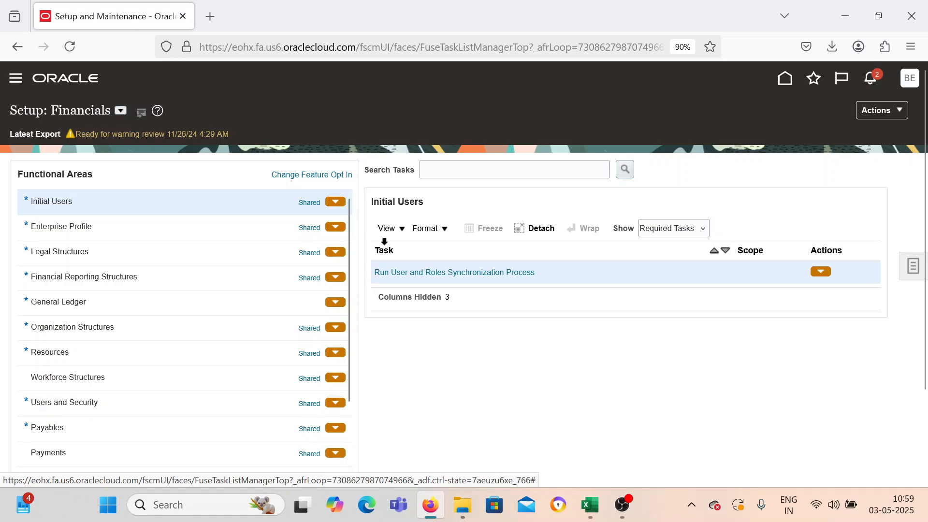
- Open the Suppliers work area of the Procurement group from the application's navigation
{"action": "left_click", "coordinate": [20, 76]}
{"action": "scroll", "coordinate": [232, 347], "scroll_direction": "down", "scroll_amount": 3}
{"action": "scroll", "coordinate": [232, 347], "scroll_direction": "up", "scroll_amount": 3}
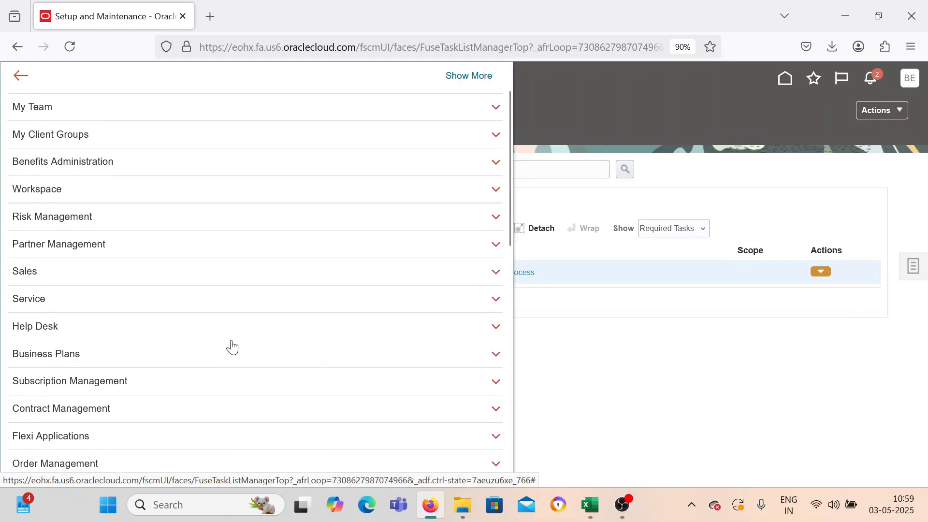
{"action": "scroll", "coordinate": [99, 310], "scroll_direction": "down", "scroll_amount": 3}
{"action": "scroll", "coordinate": [100, 319], "scroll_direction": "down", "scroll_amount": 3}
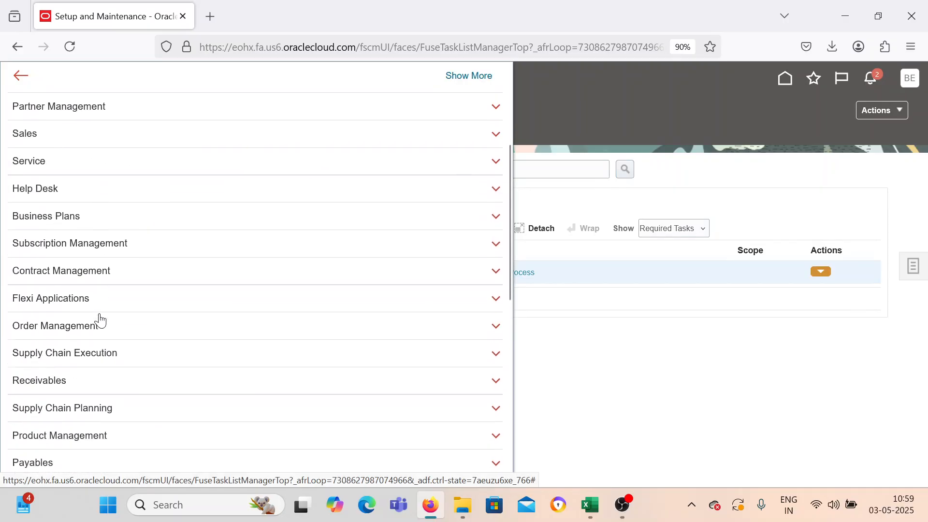
{"action": "scroll", "coordinate": [98, 353], "scroll_direction": "up", "scroll_amount": 5}
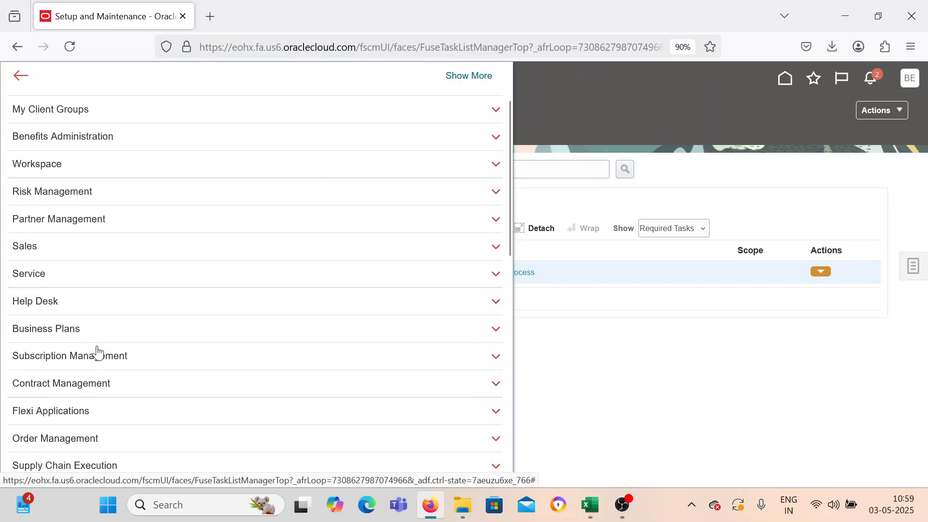
{"action": "scroll", "coordinate": [98, 353], "scroll_direction": "down", "scroll_amount": 8}
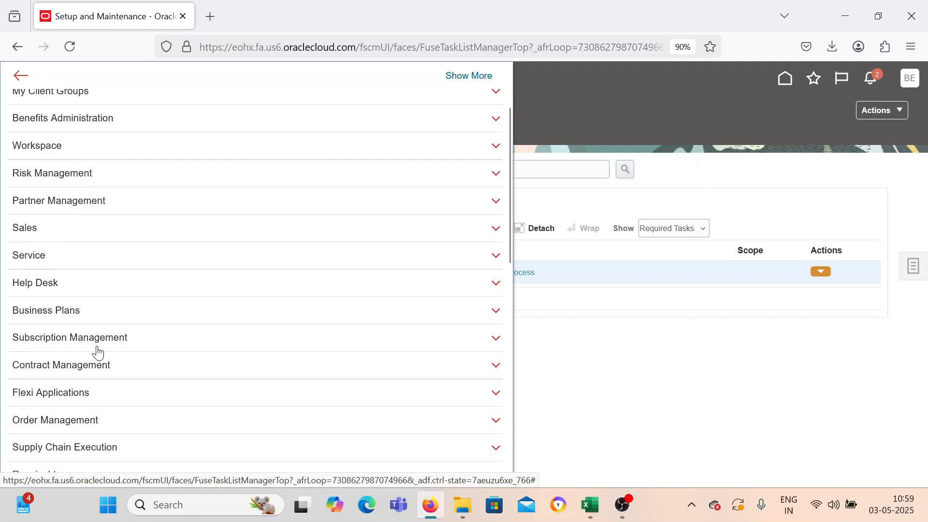
{"action": "scroll", "coordinate": [98, 352], "scroll_direction": "down", "scroll_amount": 2}
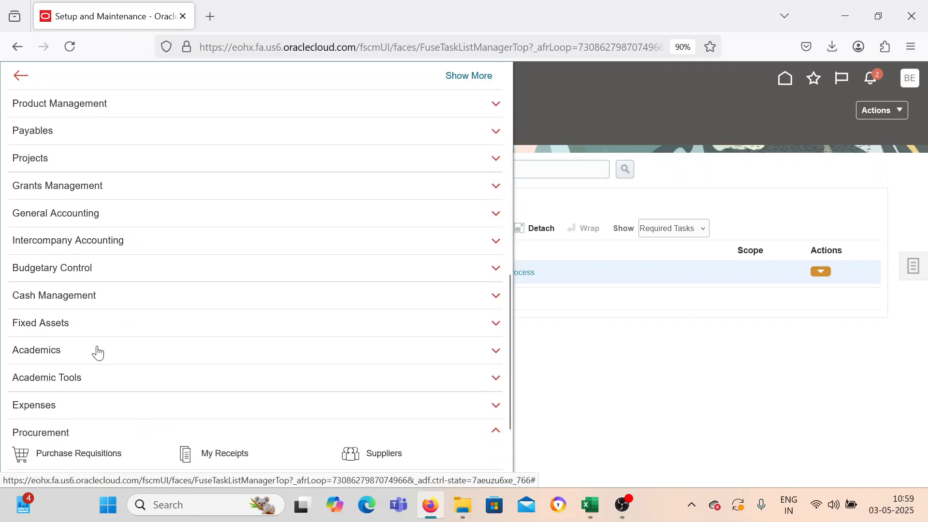
{"action": "scroll", "coordinate": [98, 353], "scroll_direction": "down", "scroll_amount": 2}
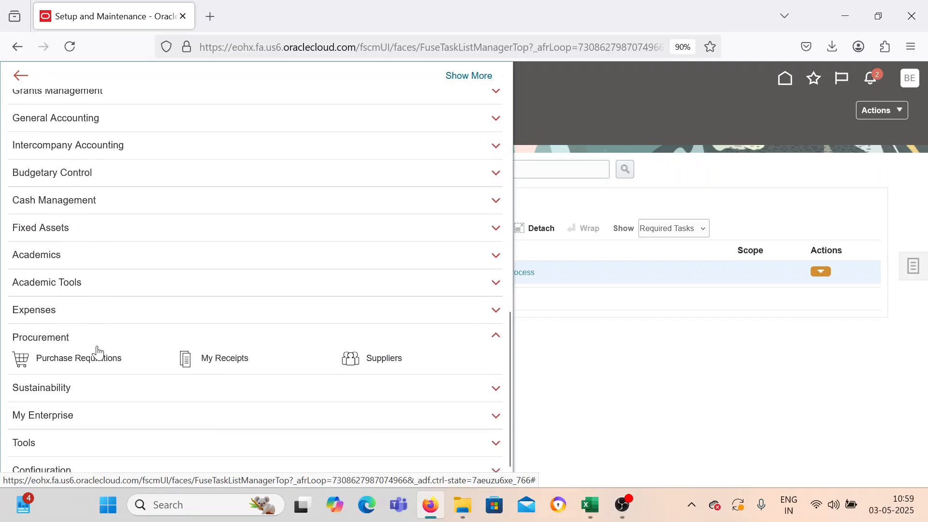
{"action": "left_click", "coordinate": [352, 347]}
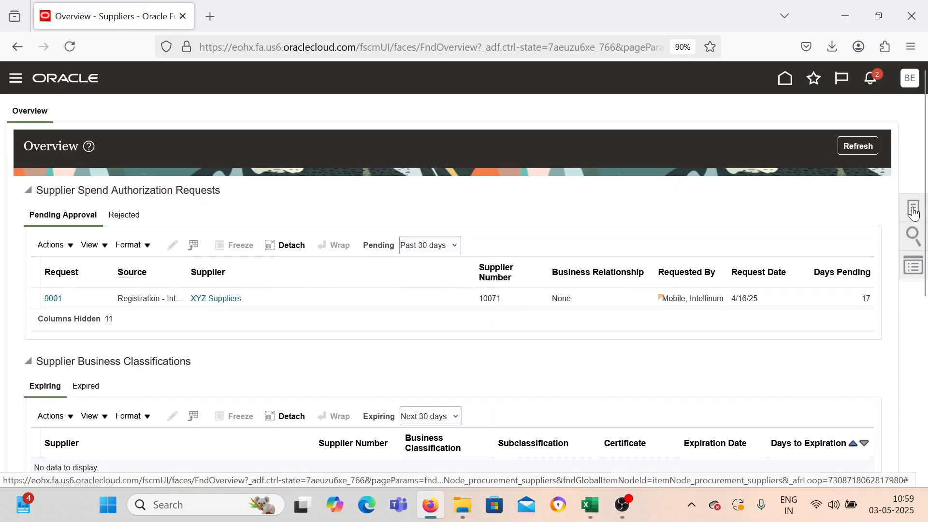
- Open Manage Suppliers and search for suppliers with the keyword BEL
{"action": "left_click", "coordinate": [912, 207]}
{"action": "left_click", "coordinate": [798, 114]}
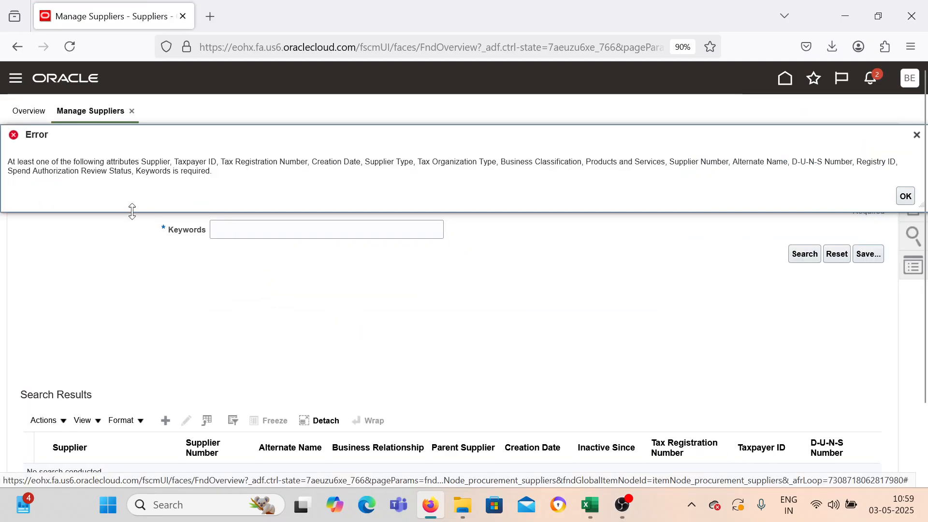
{"action": "left_click", "coordinate": [916, 135]}
{"action": "left_click", "coordinate": [236, 231]}
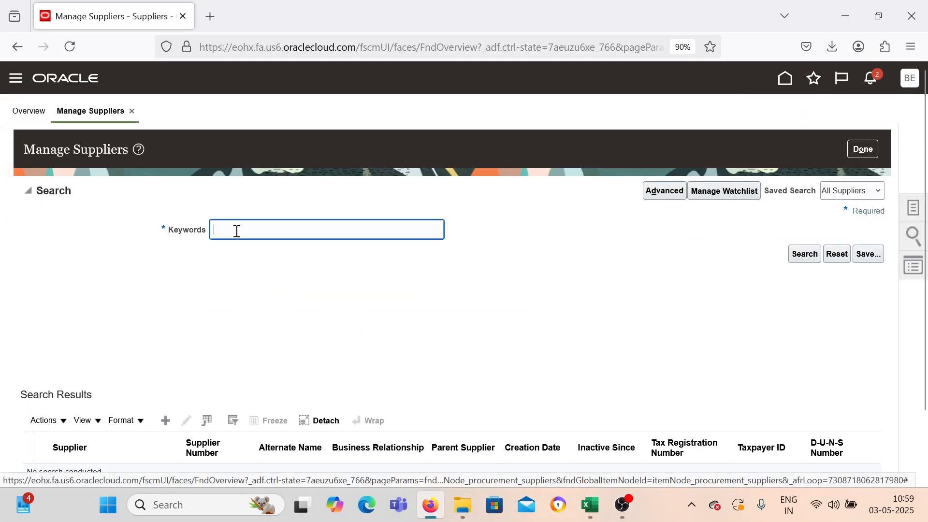
{"action": "type", "text": "BEL"}
{"action": "key", "text": "Return"}
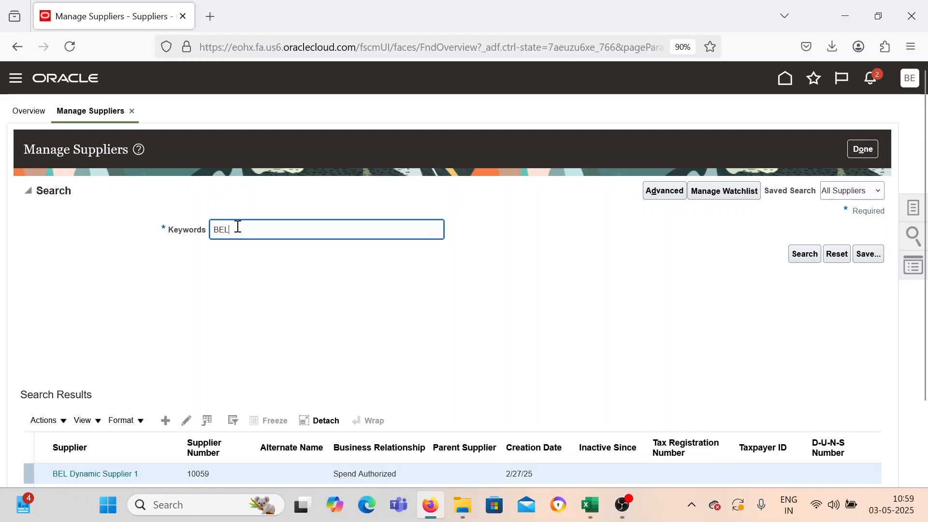
- Open BEL Supplier for editing and go to its BEL Supplier Address site
{"action": "scroll", "coordinate": [213, 366], "scroll_direction": "down", "scroll_amount": 2}
{"action": "left_click", "coordinate": [125, 406]}
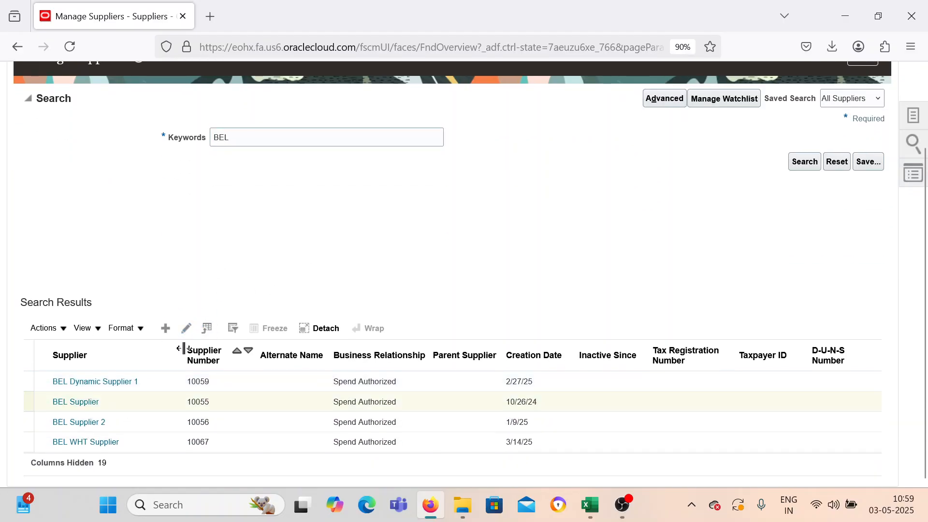
{"action": "left_click", "coordinate": [186, 328]}
{"action": "left_click", "coordinate": [33, 198]}
{"action": "scroll", "coordinate": [189, 367], "scroll_direction": "down", "scroll_amount": 1}
{"action": "left_click", "coordinate": [120, 128]}
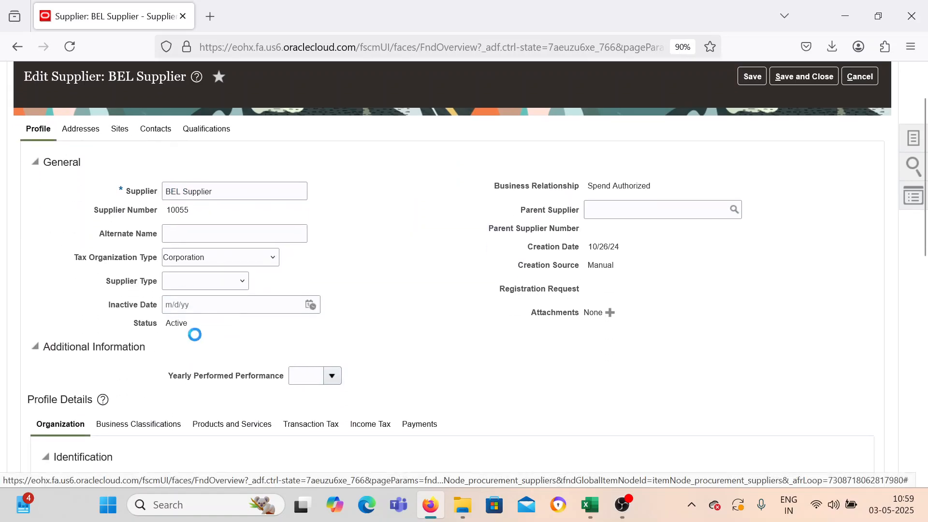
{"action": "left_click", "coordinate": [190, 161]}
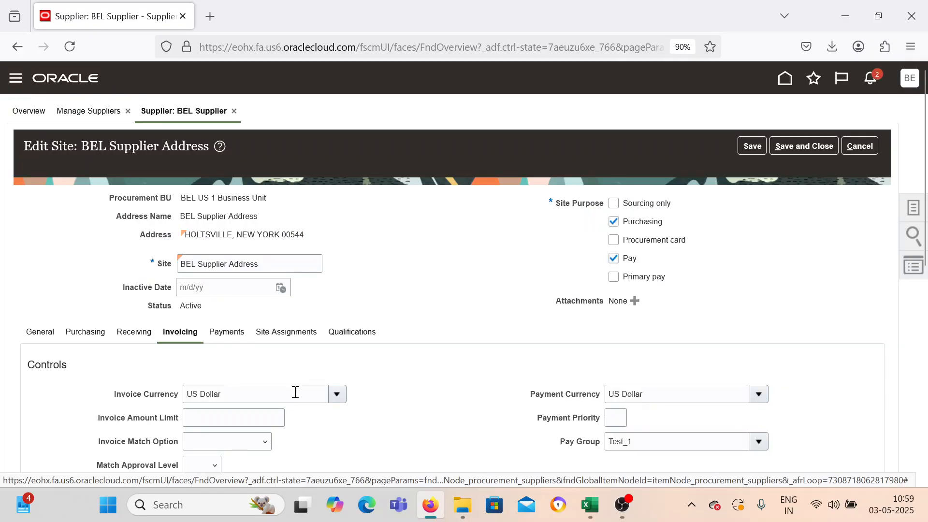
- Review the supplier site's invoicing settings and its payment specifications
{"action": "scroll", "coordinate": [295, 392], "scroll_direction": "down", "scroll_amount": 4}
{"action": "scroll", "coordinate": [296, 394], "scroll_direction": "down", "scroll_amount": 2}
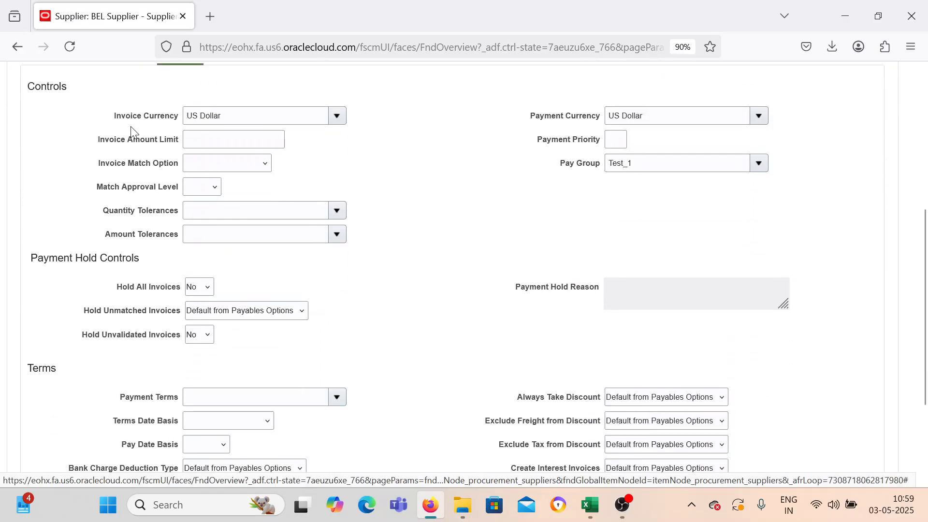
{"action": "scroll", "coordinate": [230, 206], "scroll_direction": "down", "scroll_amount": 3}
{"action": "scroll", "coordinate": [230, 205], "scroll_direction": "up", "scroll_amount": 5}
{"action": "left_click", "coordinate": [226, 186]}
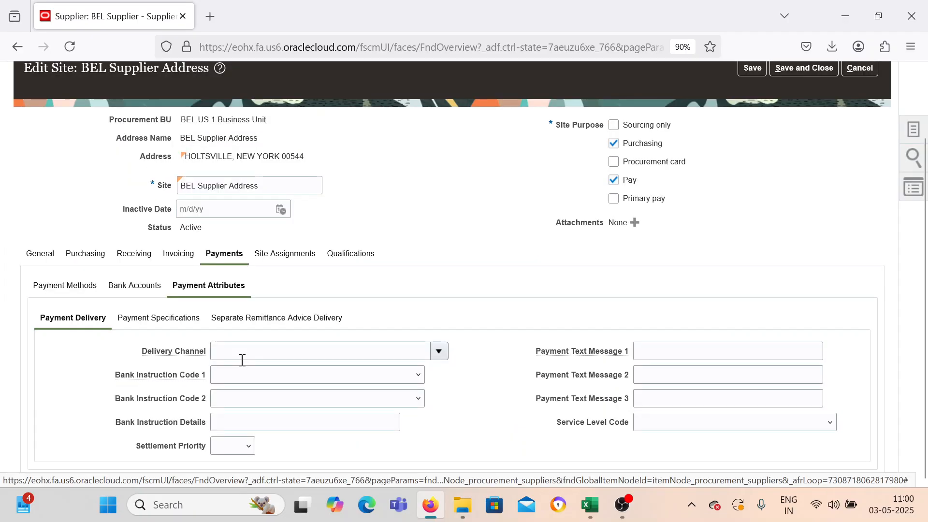
{"action": "left_click", "coordinate": [167, 320]}
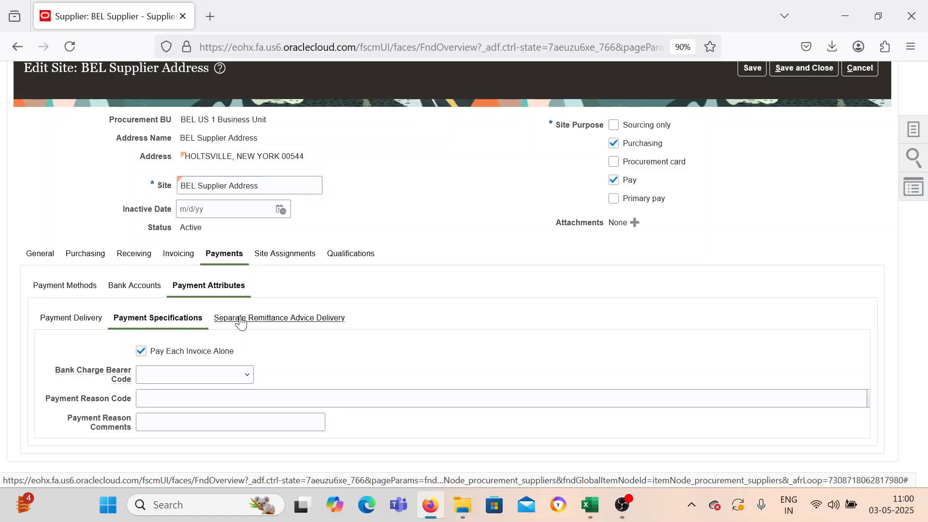
{"action": "left_click", "coordinate": [623, 504]}
{"action": "left_click", "coordinate": [910, 347]}
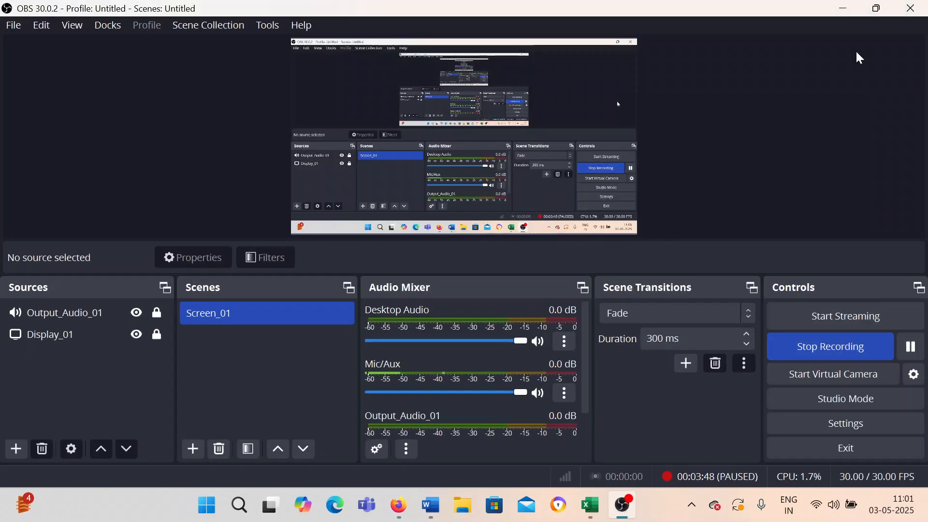
{"action": "left_click", "coordinate": [843, 9]}
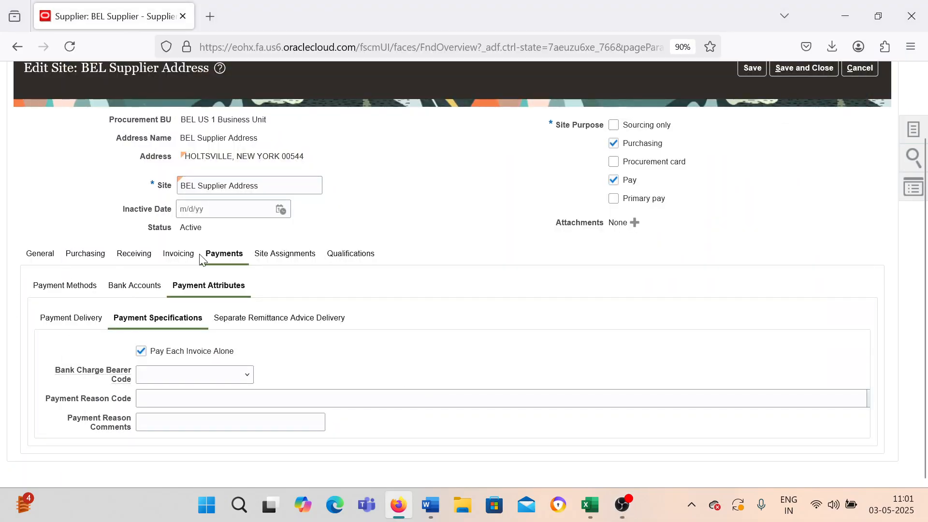
- Set the pay group in the supplier site's invoicing controls to BEL Pay Group
{"action": "left_click", "coordinate": [178, 255]}
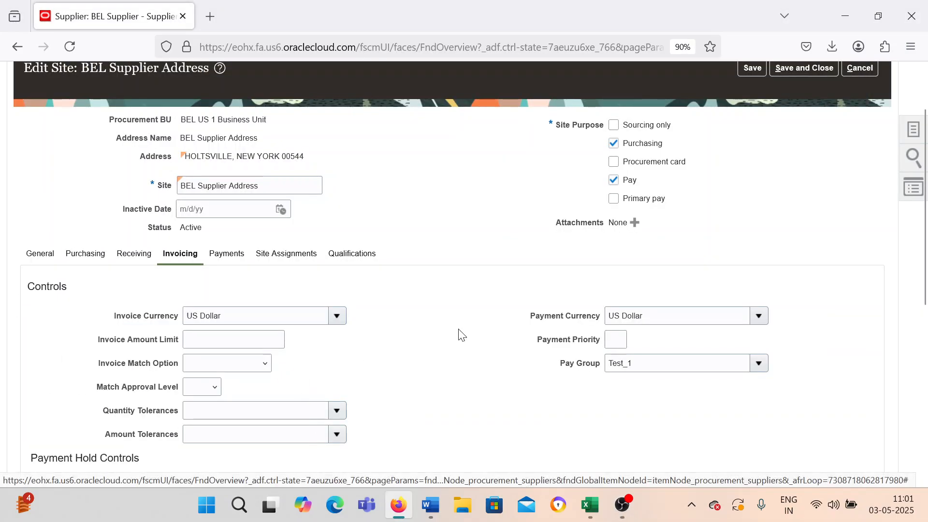
{"action": "scroll", "coordinate": [464, 331], "scroll_direction": "down", "scroll_amount": 2}
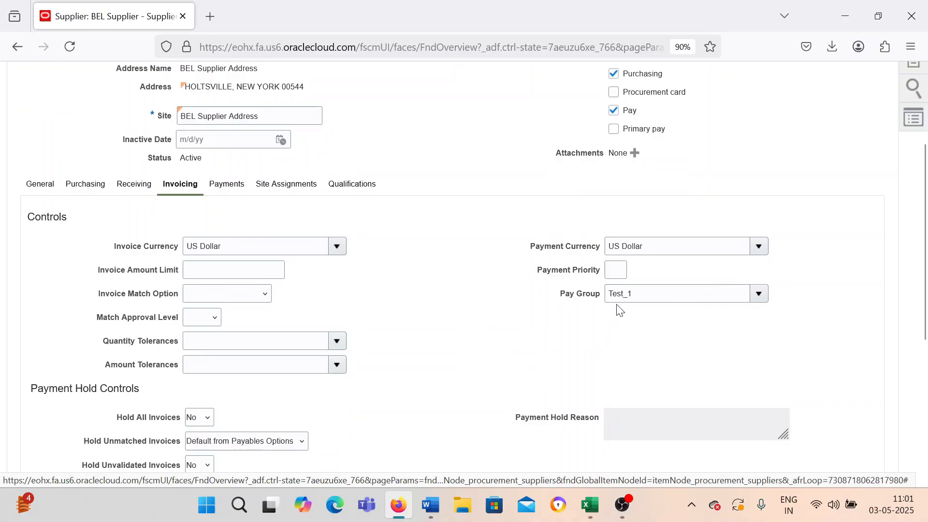
{"action": "scroll", "coordinate": [613, 332], "scroll_direction": "up", "scroll_amount": 2}
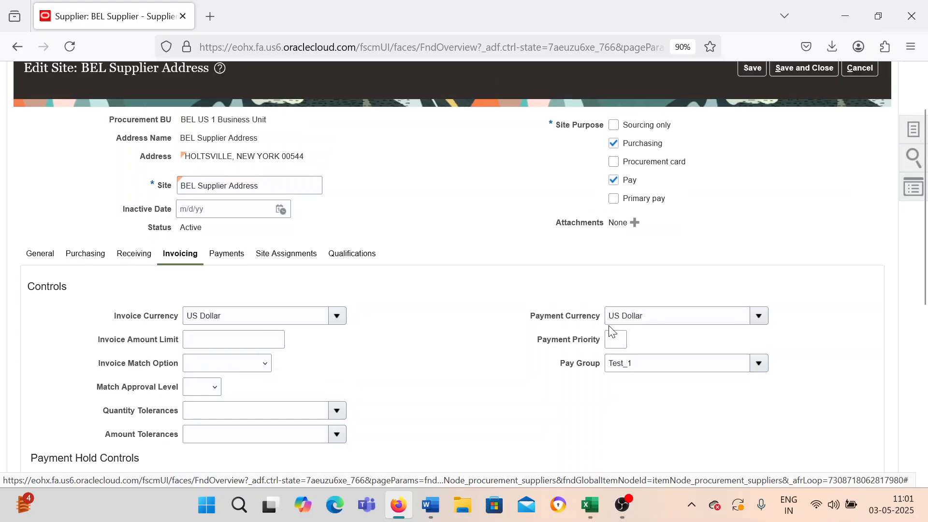
{"action": "left_click", "coordinate": [758, 364]}
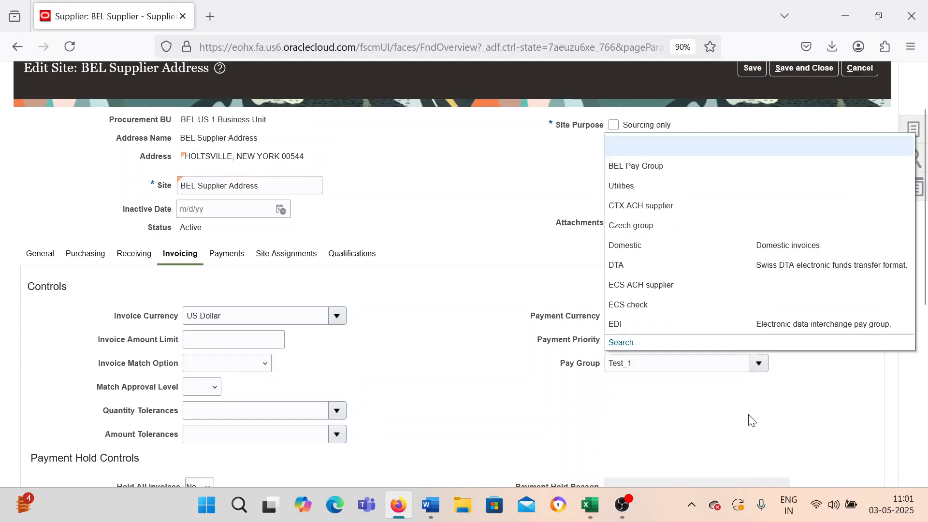
{"action": "left_click", "coordinate": [665, 169]}
{"action": "left_click", "coordinate": [490, 381]}
- Save and close the BEL Supplier Address site, then save and close BEL Supplier
{"action": "scroll", "coordinate": [490, 381], "scroll_direction": "down", "scroll_amount": 2}
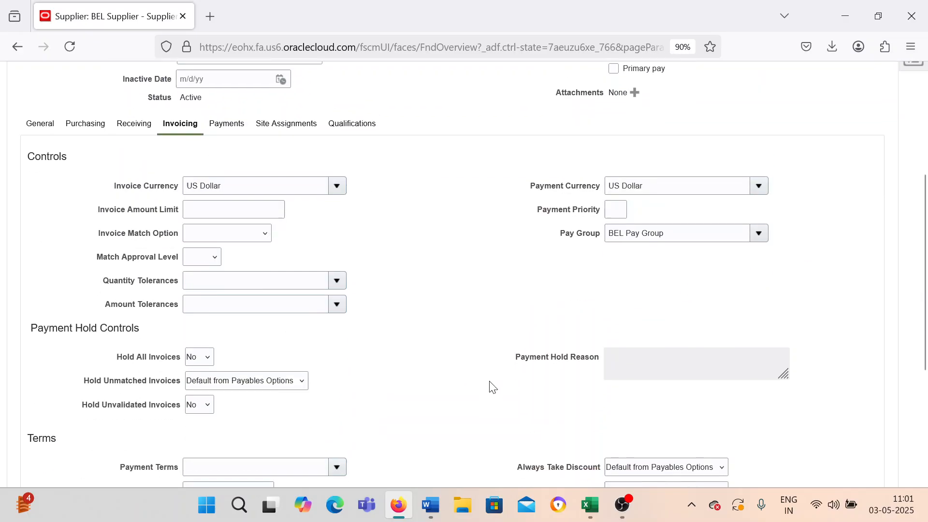
{"action": "scroll", "coordinate": [490, 380], "scroll_direction": "up", "scroll_amount": 4}
{"action": "left_click", "coordinate": [796, 147]}
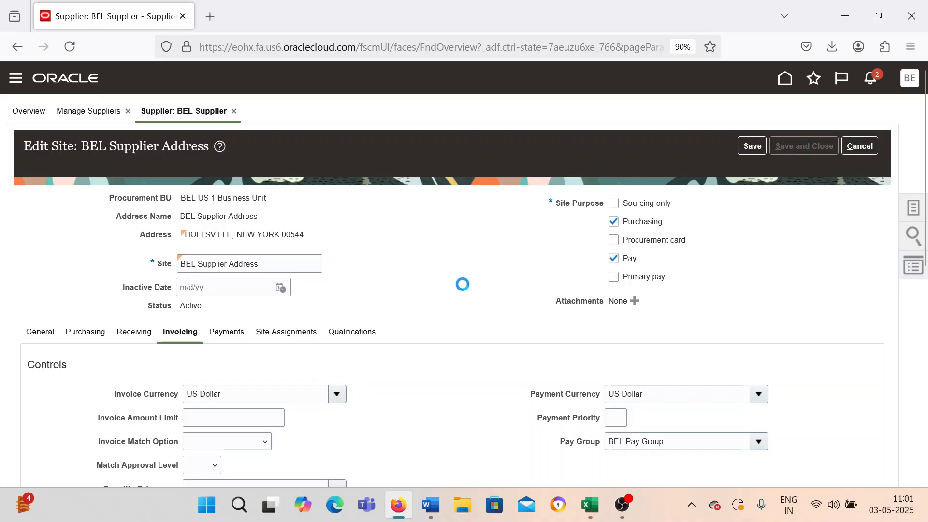
{"action": "left_click", "coordinate": [500, 292]}
{"action": "left_click", "coordinate": [826, 145]}
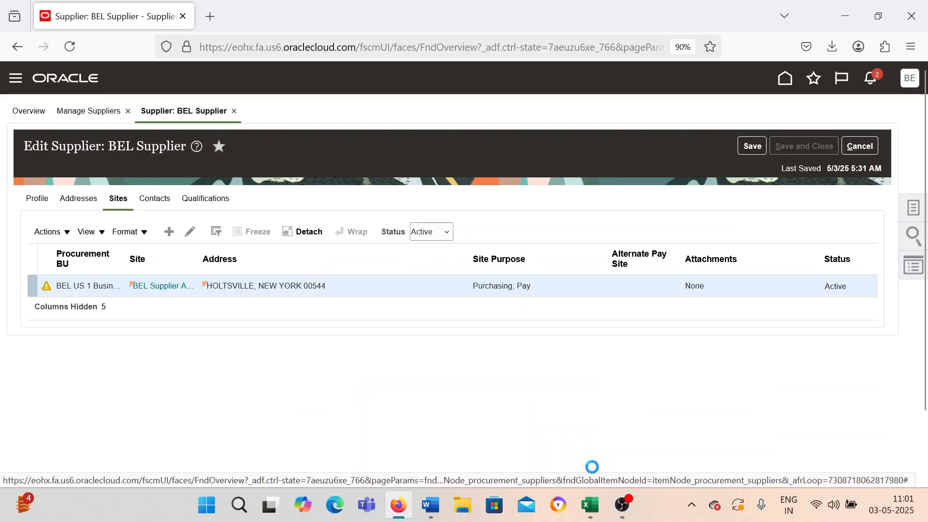
- Switch to the Excel process notes and enter the heading "PAY GROUP" in cell B44 of the AP-Process sheet
{"action": "left_click", "coordinate": [590, 505]}
{"action": "scroll", "coordinate": [309, 391], "scroll_direction": "down", "scroll_amount": 13}
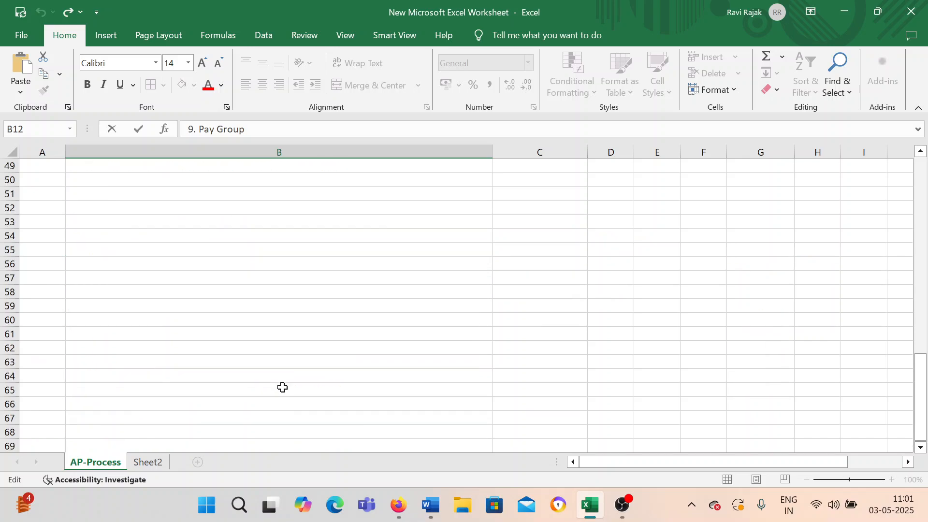
{"action": "scroll", "coordinate": [283, 387], "scroll_direction": "up", "scroll_amount": 4}
{"action": "left_click", "coordinate": [128, 263]}
{"action": "type", "text": "PAY GROUP"}
{"action": "key", "text": "Return"}
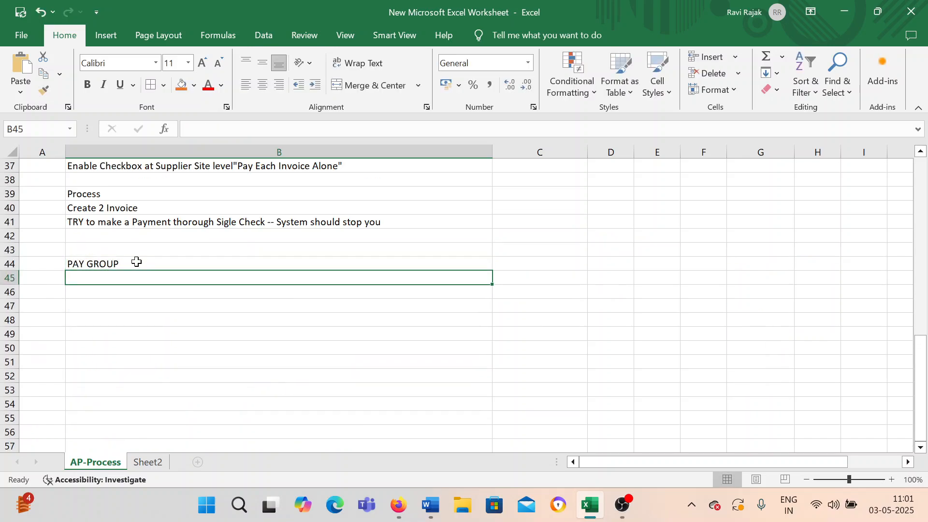
- Enter "Enable a Lookup in Manage Payables Lookup > Search with Paygroup" in cell B45
{"action": "type", "text": "Enas"}
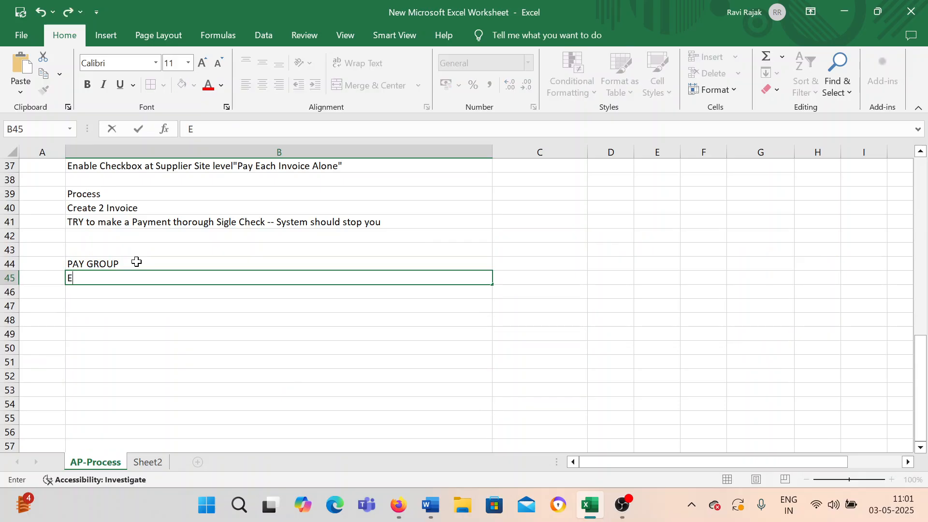
{"action": "key", "text": "BackSpace"}
{"action": "key", "text": "BackSpace"}
{"action": "type", "text": "able a Lookup "}
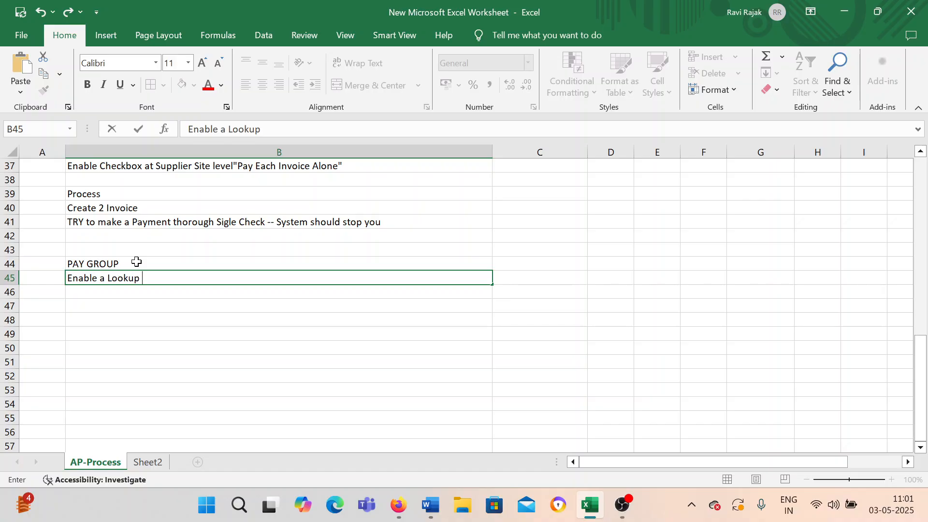
{"action": "type", "text": "in Manage Payables"}
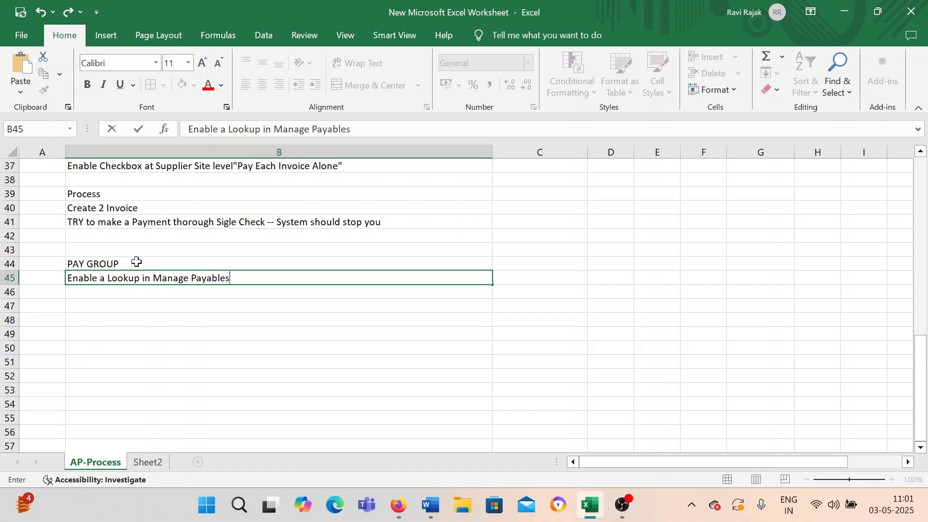
{"action": "type", "text": " Lookup"}
{"action": "type", "text": " > Search "}
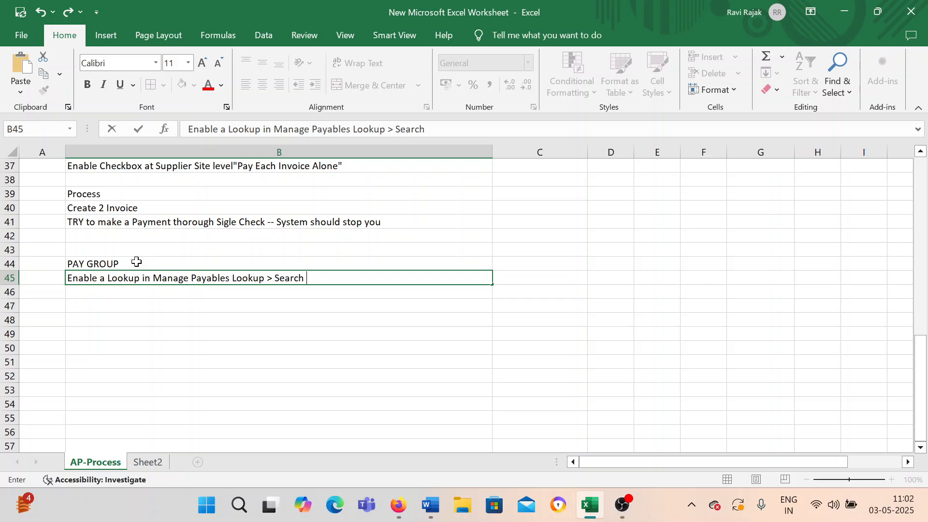
{"action": "type", "text": "qith"}
{"action": "key", "text": "BackSpace"}
{"action": "key", "text": "BackSpace"}
{"action": "key", "text": "BackSpace"}
{"action": "key", "text": "BackSpace"}
{"action": "type", "text": "qith"}
{"action": "key", "text": "BackSpace"}
{"action": "key", "text": "BackSpace"}
{"action": "key", "text": "BackSpace"}
{"action": "key", "text": "BackSpace"}
{"action": "key", "text": "BackSpace"}
{"action": "type", "text": "with Paygroup"}
{"action": "key", "text": "BackSpace"}
{"action": "type", "text": "p"}
{"action": "key", "text": "Return"}
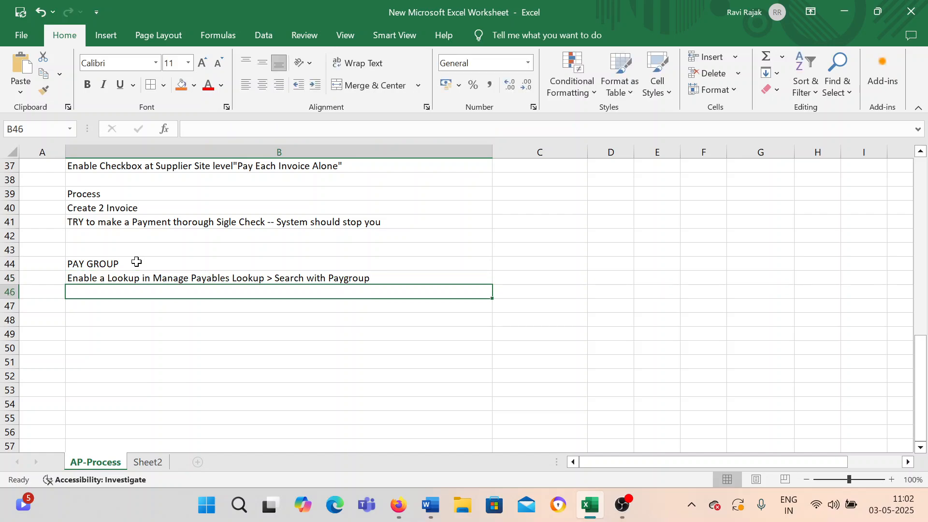
- Enter "Assign that PayGroup to our Supplier" in cell B46
{"action": "type", "text": "Assign that Pay"}
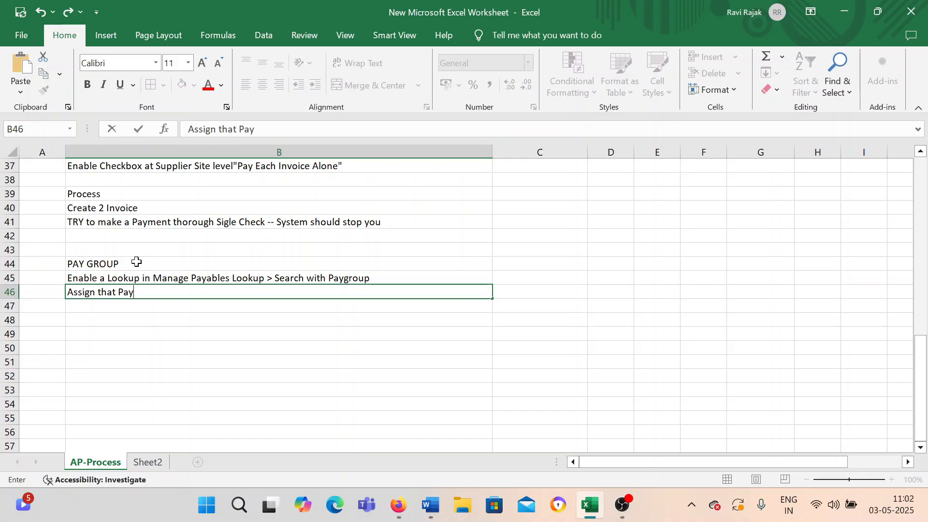
{"action": "type", "text": "Group to our Spplie"}
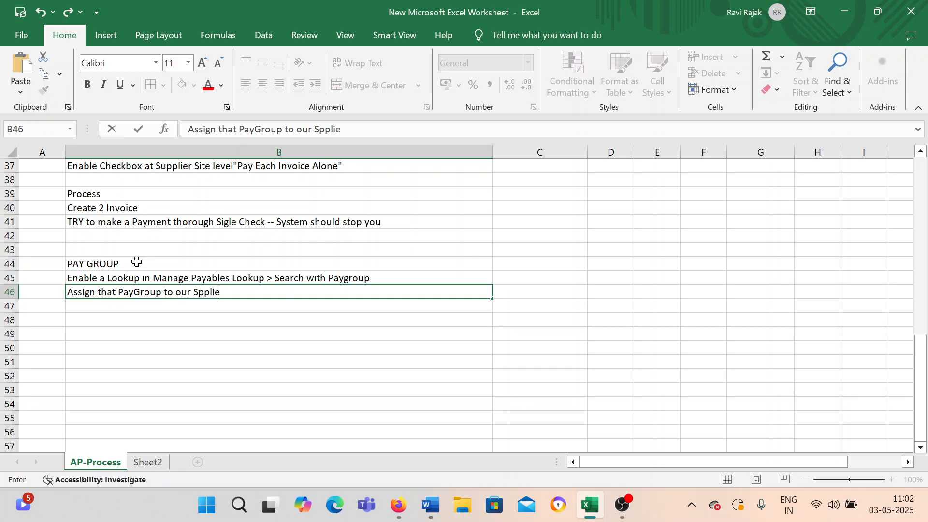
{"action": "key", "text": "BackSpace"}
{"action": "type", "text": "er"}
{"action": "key", "text": "Return"}
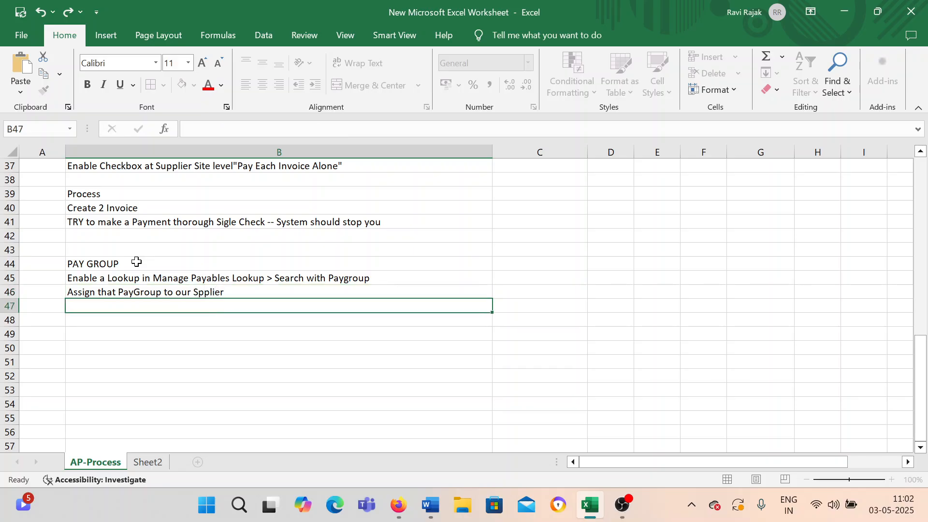
{"action": "left_click", "coordinate": [199, 291]}
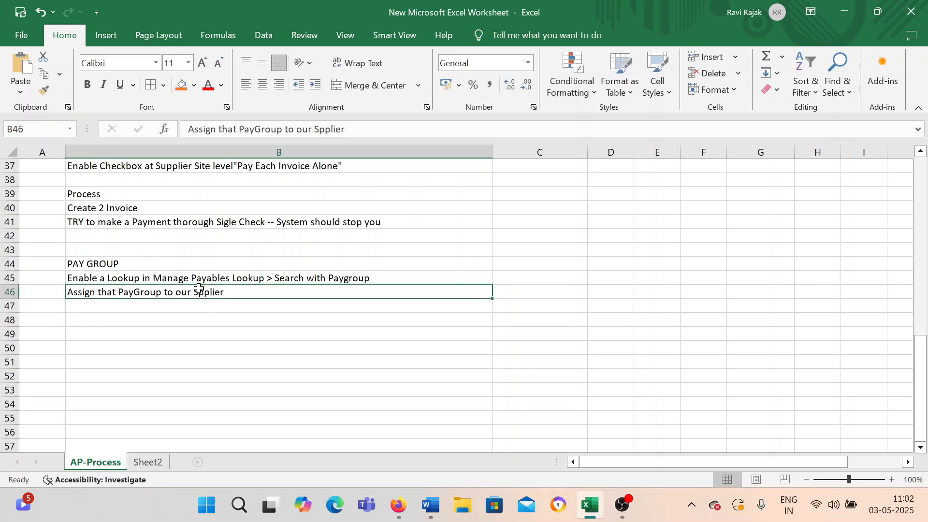
{"action": "double_click", "coordinate": [196, 292]}
{"action": "type", "text": "u"}
{"action": "left_click", "coordinate": [204, 329]}
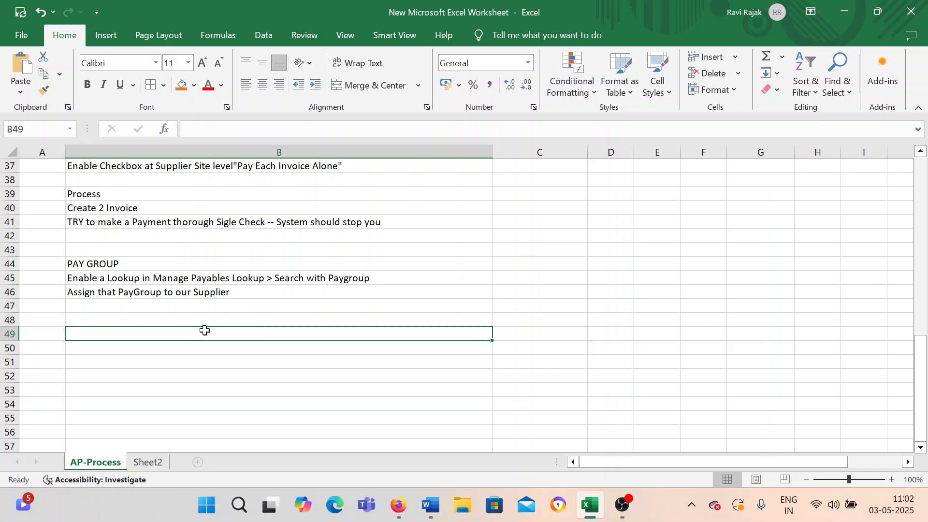
- Fill the PAY GROUP heading cell B44 with a medium-light blue theme color
{"action": "left_click", "coordinate": [146, 266]}
{"action": "left_click", "coordinate": [193, 87]}
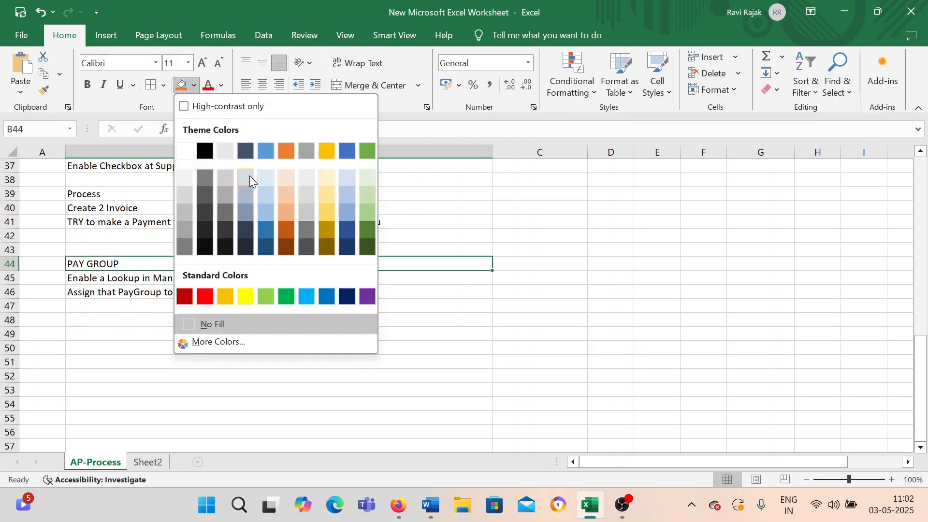
{"action": "left_click", "coordinate": [345, 209]}
- Enter "Process" in cell B48 and "Creat" in cell B49 below the pay group notes
{"action": "left_click", "coordinate": [340, 346]}
{"action": "key", "text": "Up"}
{"action": "key", "text": "Up"}
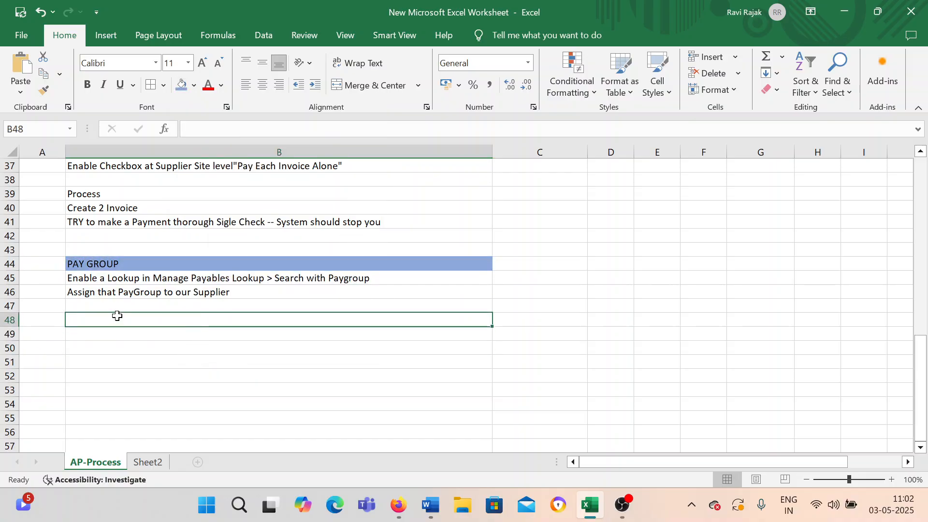
{"action": "type", "text": "Process"}
{"action": "key", "text": "Return"}
{"action": "type", "text": "Create"}
{"action": "key", "text": "BackSpace"}
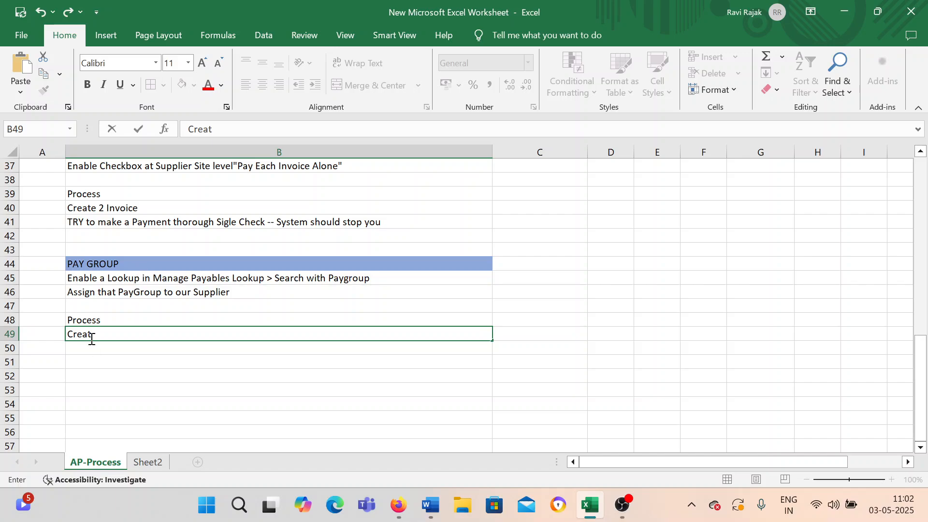
{"action": "left_click", "coordinate": [100, 319]}
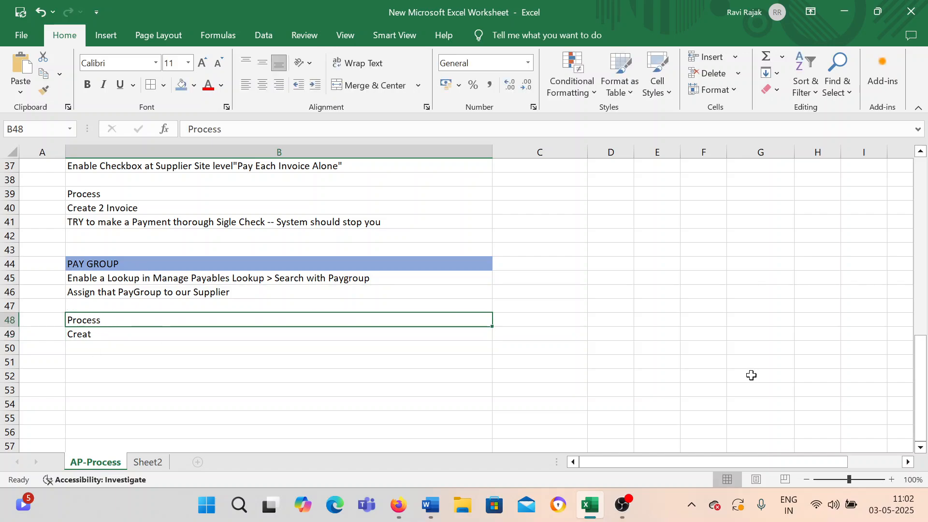
- Mark "9. Pay Group" as Done in cell C12 by filling down the status from C11
{"action": "scroll", "coordinate": [113, 383], "scroll_direction": "up", "scroll_amount": 4}
{"action": "scroll", "coordinate": [113, 383], "scroll_direction": "up", "scroll_amount": 8}
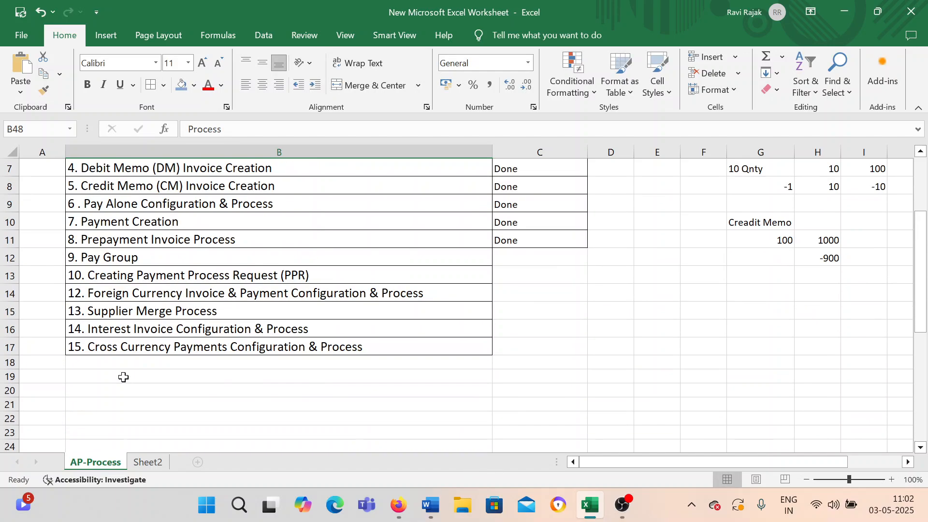
{"action": "left_click", "coordinate": [517, 363]}
{"action": "left_click", "coordinate": [555, 338]}
{"action": "left_click_drag", "start_coordinate": [587, 347], "coordinate": [585, 362]}
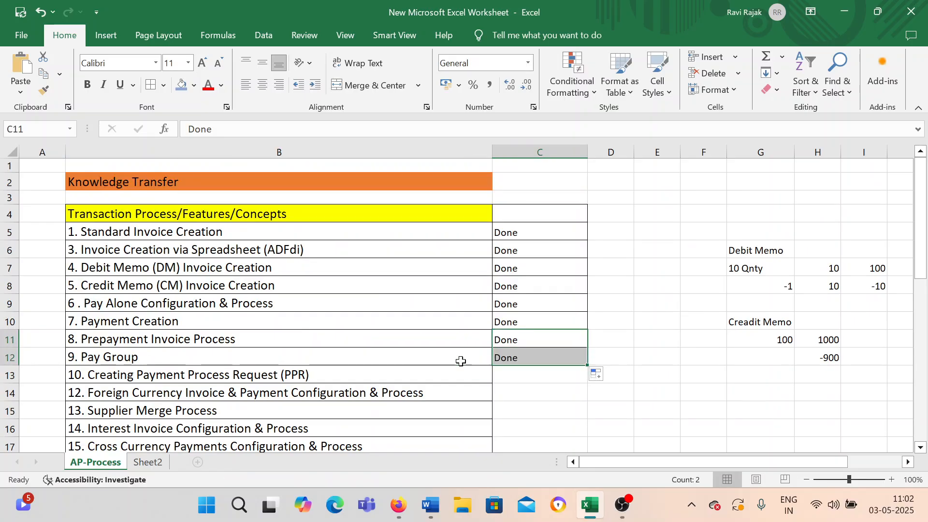
- Clear the draft process entries from cells B48 and B49
{"action": "scroll", "coordinate": [393, 348], "scroll_direction": "down", "scroll_amount": 2}
{"action": "left_click", "coordinate": [261, 276]}
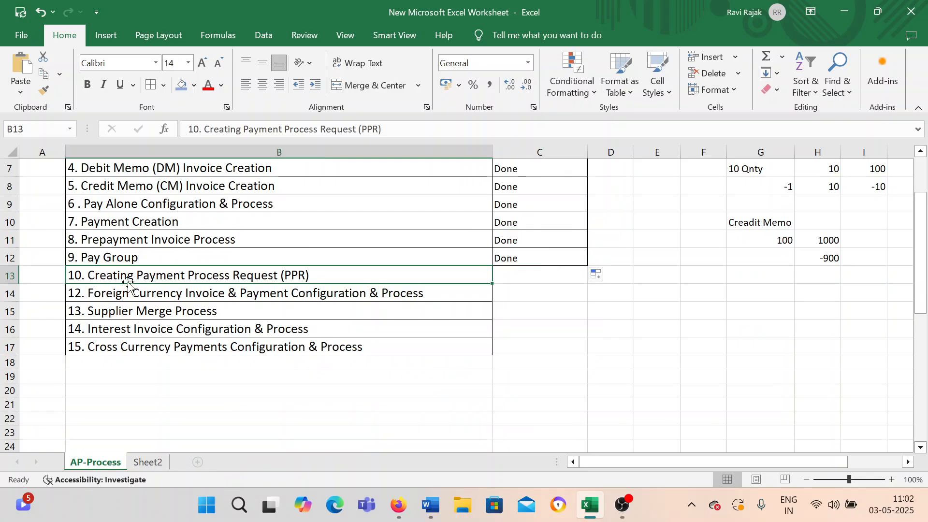
{"action": "scroll", "coordinate": [331, 302], "scroll_direction": "down", "scroll_amount": 9}
{"action": "scroll", "coordinate": [332, 304], "scroll_direction": "down", "scroll_amount": 3}
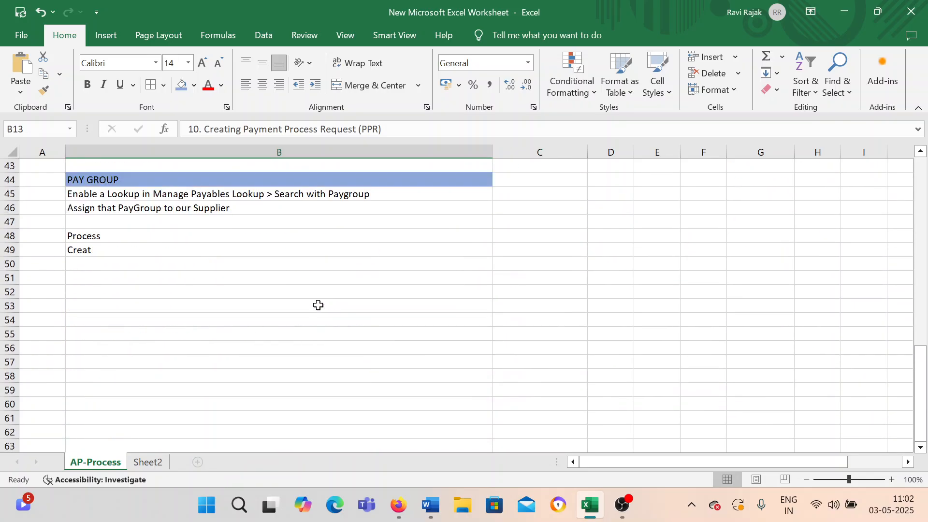
{"action": "left_click_drag", "start_coordinate": [100, 236], "coordinate": [100, 249]}
{"action": "key", "text": "Delete"}
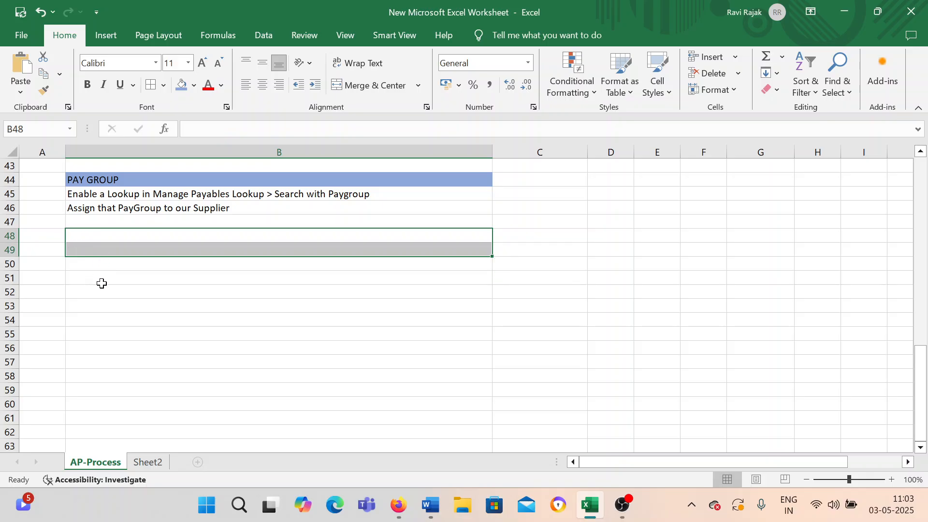
- Copy "10. Creating Payment Process Request (PPR)" from the topic list in B13 to cell B48
{"action": "scroll", "coordinate": [224, 319], "scroll_direction": "up", "scroll_amount": 14}
{"action": "scroll", "coordinate": [227, 310], "scroll_direction": "down", "scroll_amount": 2}
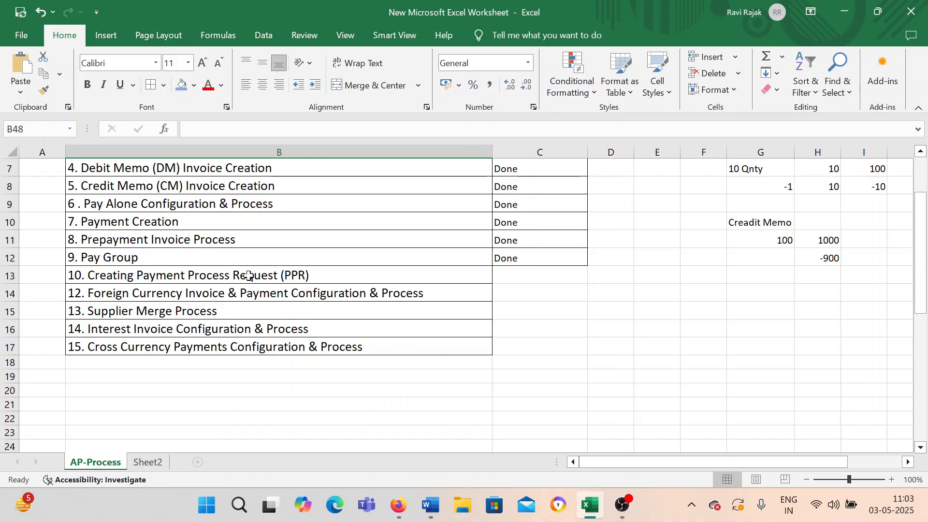
{"action": "left_click", "coordinate": [248, 275]}
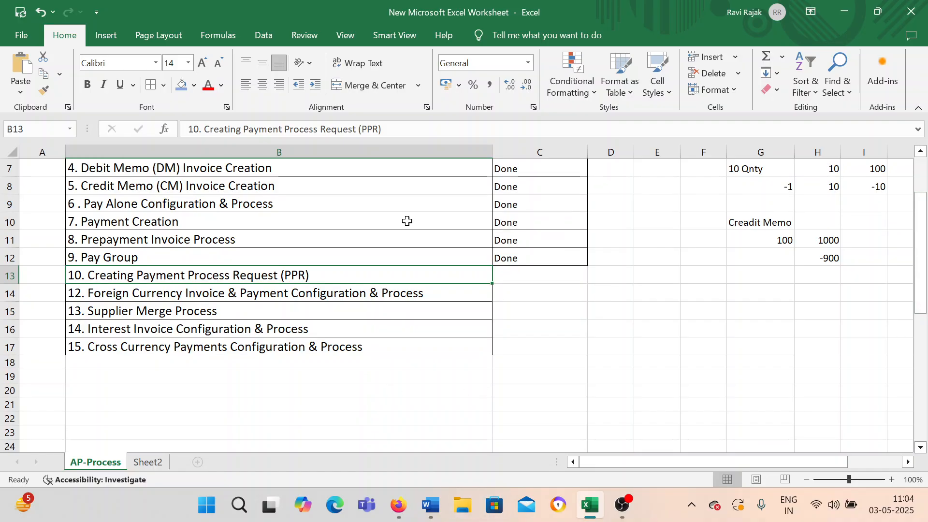
{"action": "scroll", "coordinate": [244, 306], "scroll_direction": "down", "scroll_amount": 1}
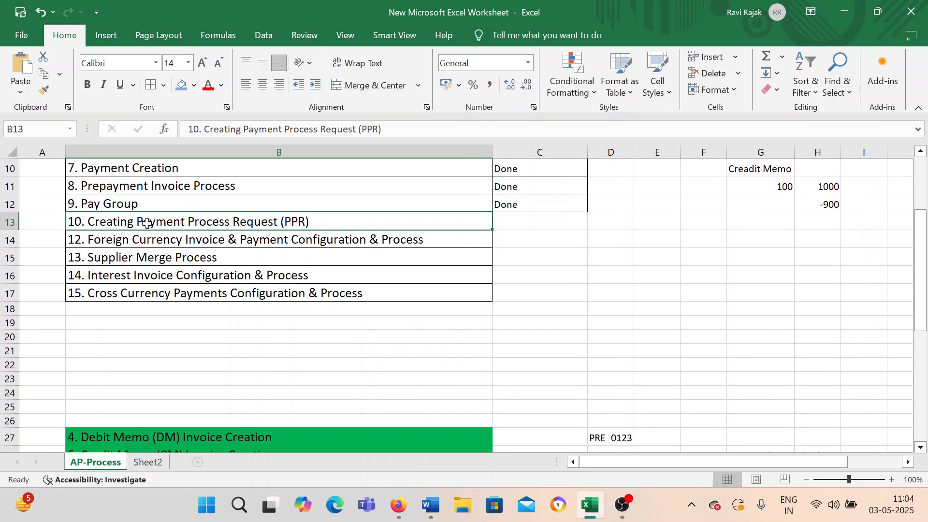
{"action": "key", "text": "ctrl+c"}
{"action": "scroll", "coordinate": [238, 297], "scroll_direction": "down", "scroll_amount": 14}
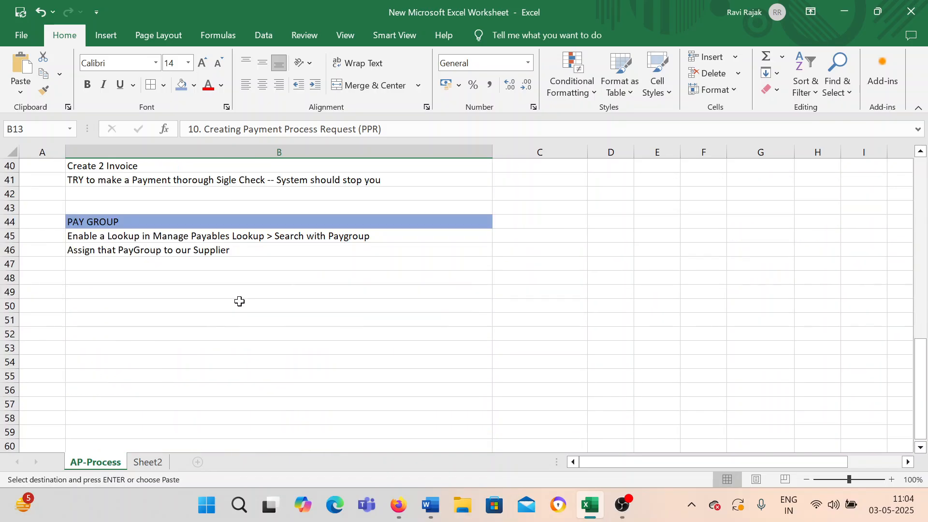
{"action": "scroll", "coordinate": [160, 301], "scroll_direction": "up", "scroll_amount": 4}
{"action": "key", "text": "ctrl+v"}
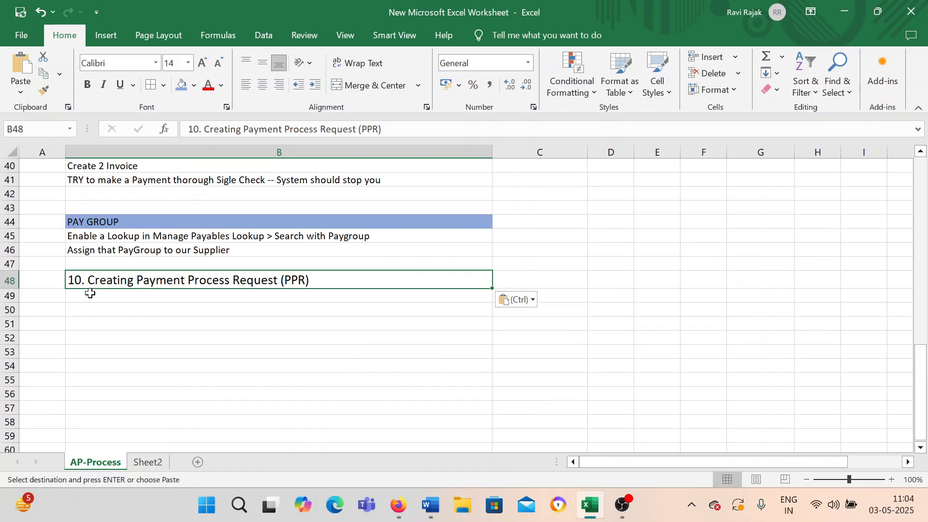
- Remove the "10. " prefix from cell B48 so the heading reads "Creating Payment Process Request (PPR)"
{"action": "double_click", "coordinate": [97, 296]}
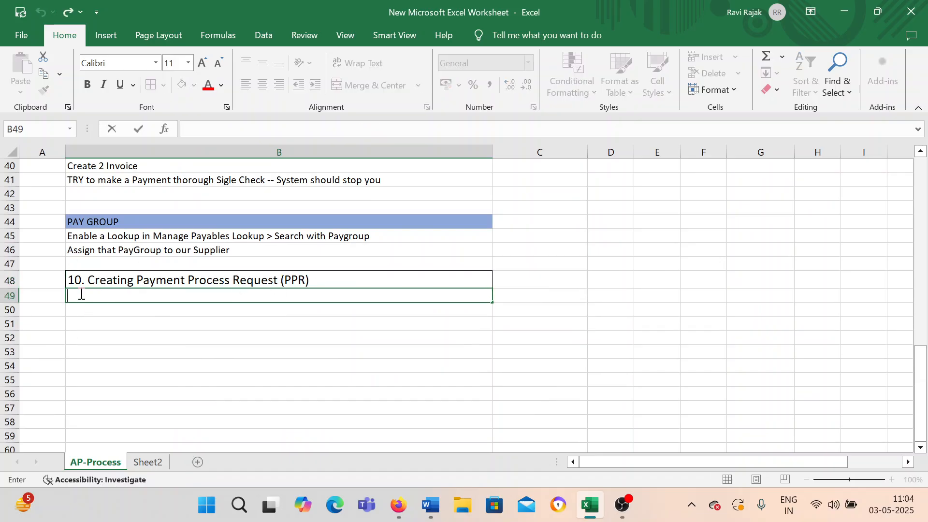
{"action": "double_click", "coordinate": [87, 279]}
{"action": "key", "text": "BackSpace"}
{"action": "key", "text": "BackSpace"}
{"action": "key", "text": "BackSpace"}
{"action": "key", "text": "BackSpace"}
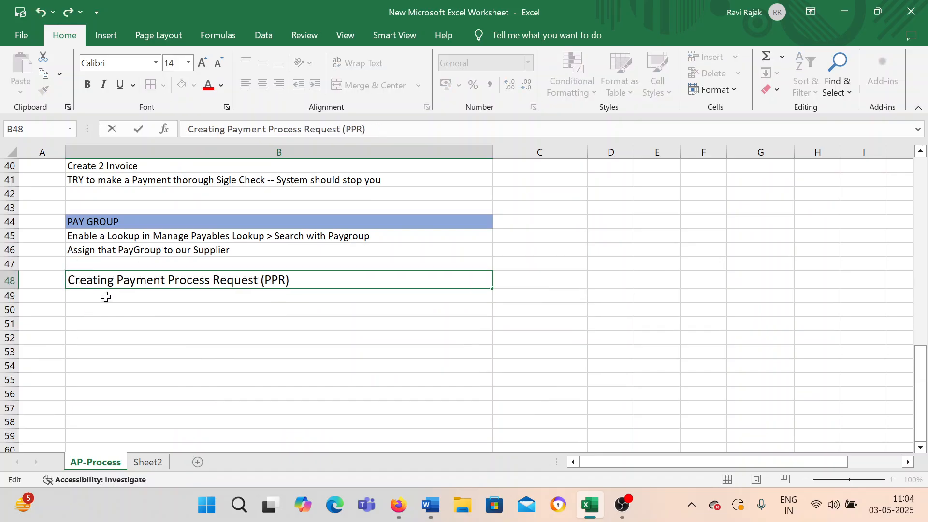
- Copy the PAY GROUP heading's formatting onto the payment process request heading in B48
{"action": "left_click", "coordinate": [103, 221]}
{"action": "left_click", "coordinate": [43, 90]}
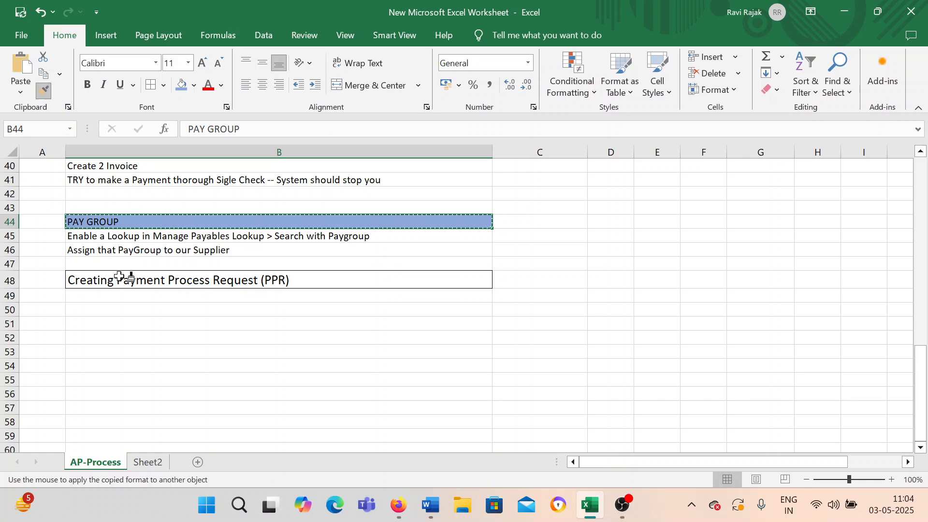
{"action": "left_click", "coordinate": [125, 278]}
- Enter "Create 2 Invoice and Validate it" in cell B49
{"action": "left_click", "coordinate": [135, 292]}
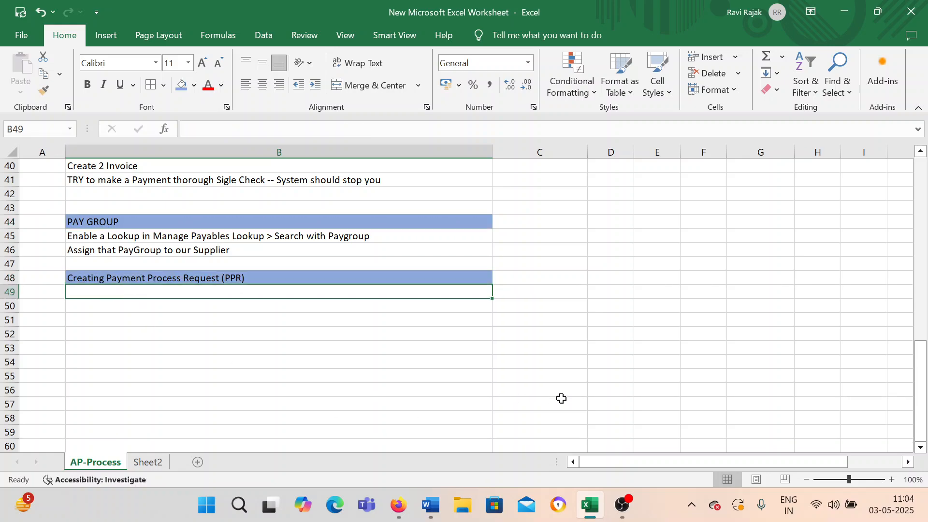
{"action": "type", "text": "Crea"}
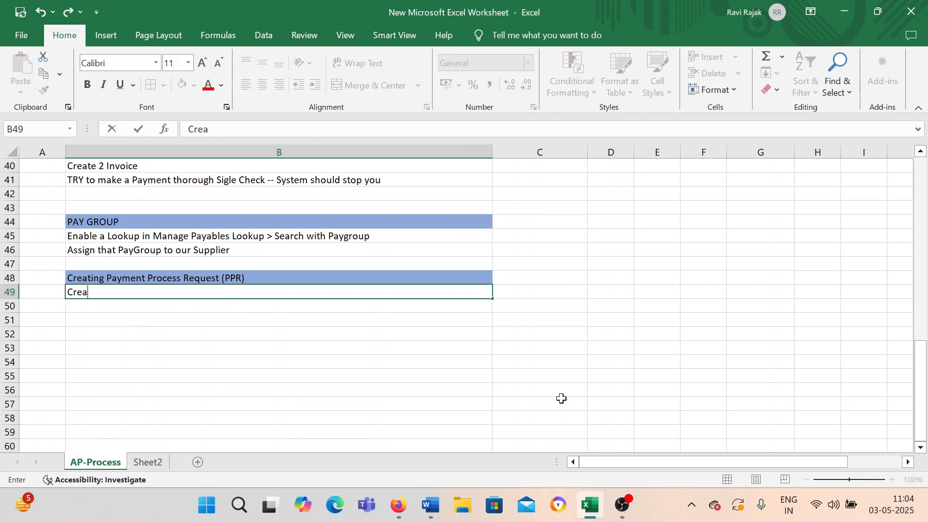
{"action": "type", "text": "tete 2 Invoice and Validate itr"}
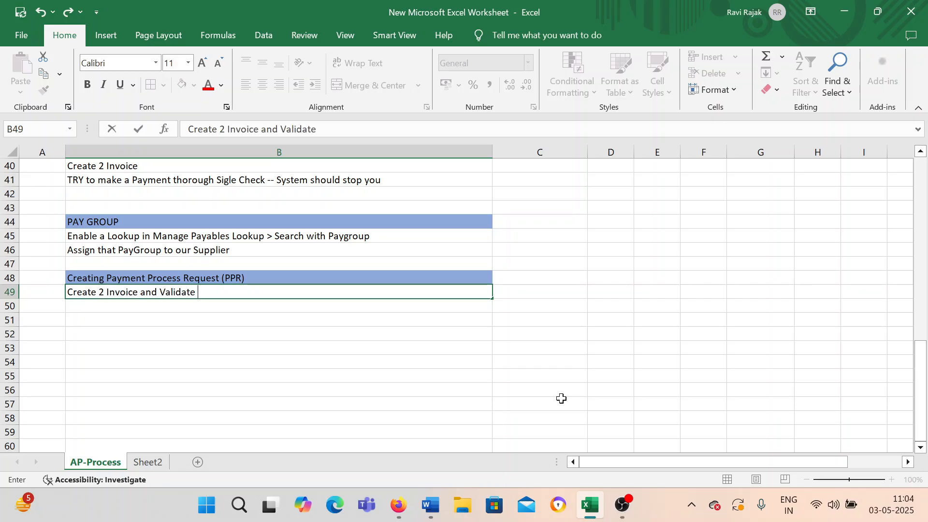
{"action": "key", "text": "Return"}
- Enter "Submit Payment Process Request" in cell B50
{"action": "type", "text": "CReate"}
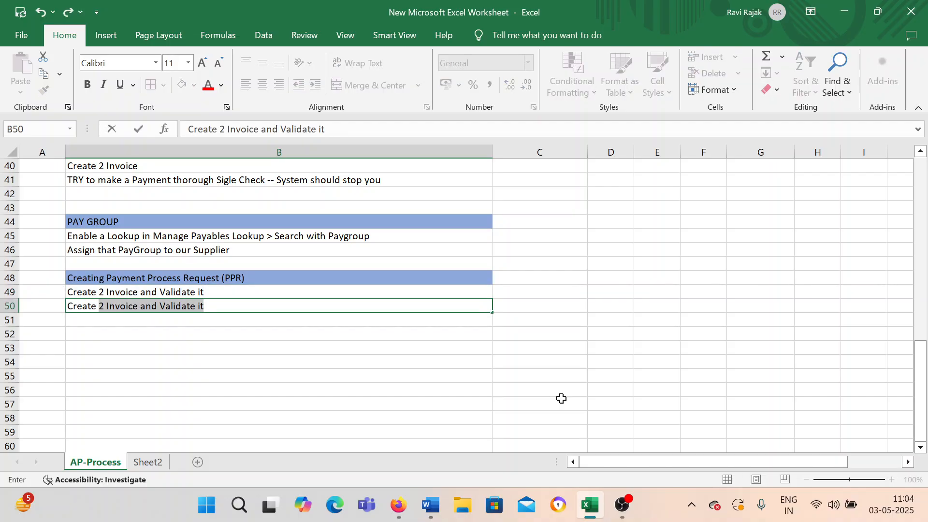
{"action": "key", "text": "BackSpace"}
{"action": "key", "text": "BackSpace"}
{"action": "key", "text": "BackSpace"}
{"action": "key", "text": "BackSpace"}
{"action": "key", "text": "BackSpace"}
{"action": "key", "text": "BackSpace"}
{"action": "key", "text": "BackSpace"}
{"action": "type", "text": "Submit Pa"}
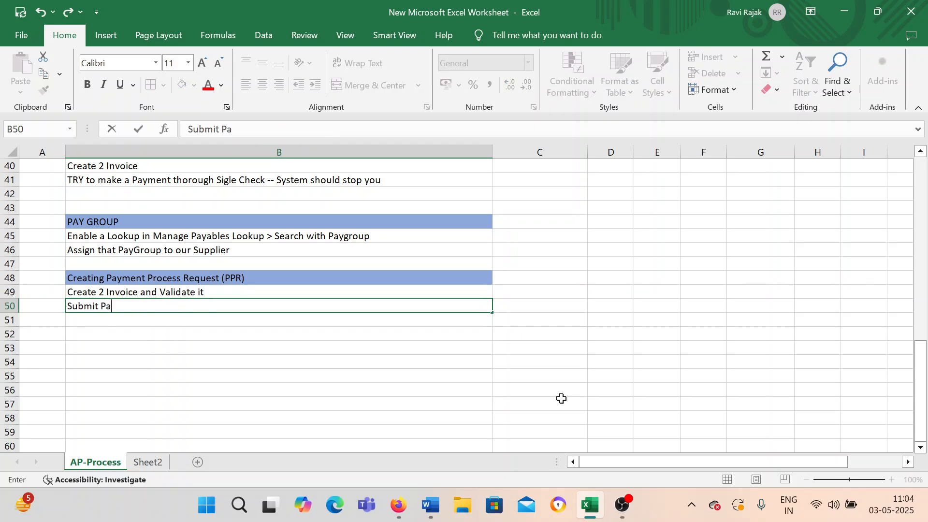
{"action": "type", "text": "yment Process Request"}
{"action": "key", "text": "Return"}
{"action": "scroll", "coordinate": [242, 404], "scroll_direction": "up", "scroll_amount": 1}
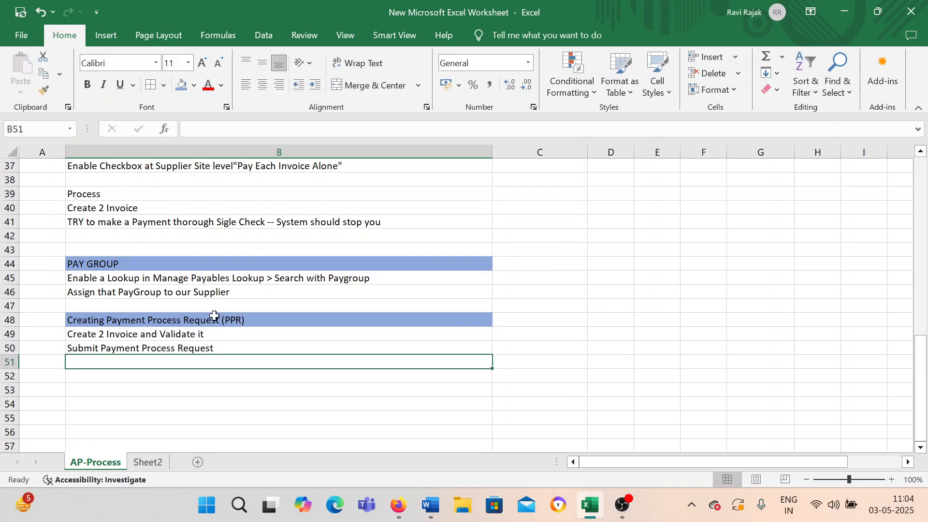
- Switch to Oracle Fusion in Firefox and open the Payables Invoices work area
{"action": "left_click", "coordinate": [215, 333]}
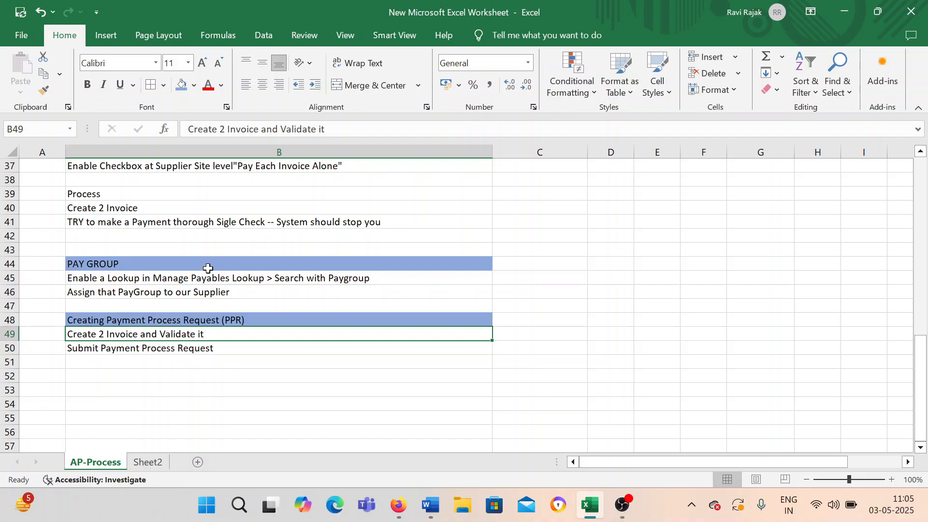
{"action": "left_click", "coordinate": [399, 505]}
{"action": "left_click", "coordinate": [503, 195]}
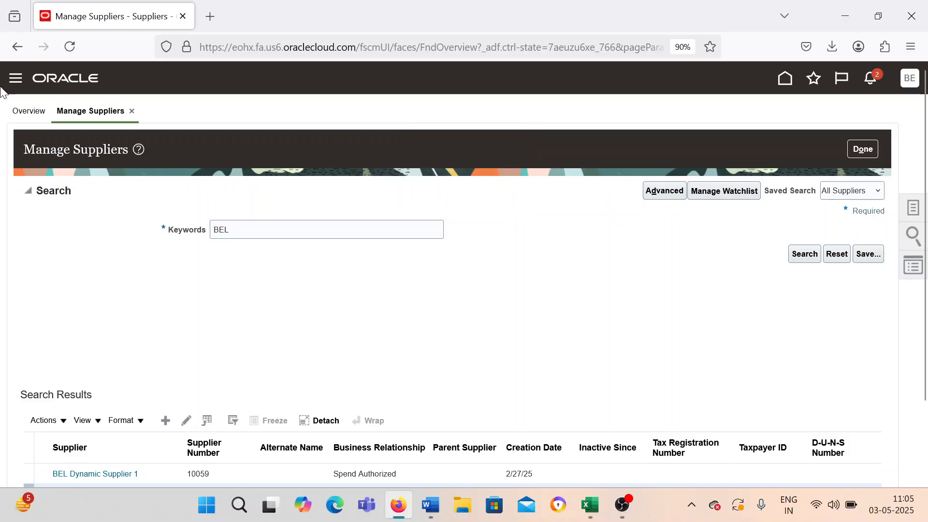
{"action": "left_click", "coordinate": [15, 78]}
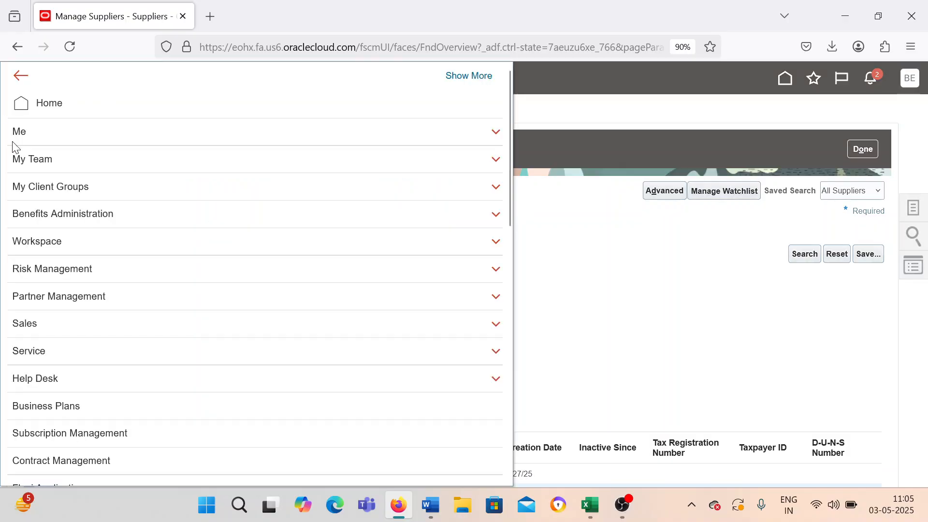
{"action": "scroll", "coordinate": [121, 372], "scroll_direction": "down", "scroll_amount": 5}
{"action": "left_click", "coordinate": [97, 386]}
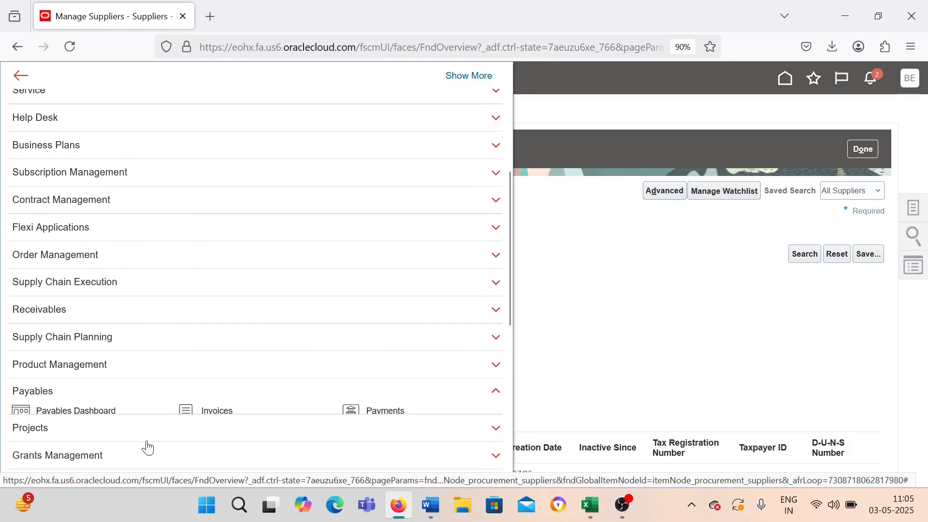
{"action": "scroll", "coordinate": [131, 430], "scroll_direction": "down", "scroll_amount": 2}
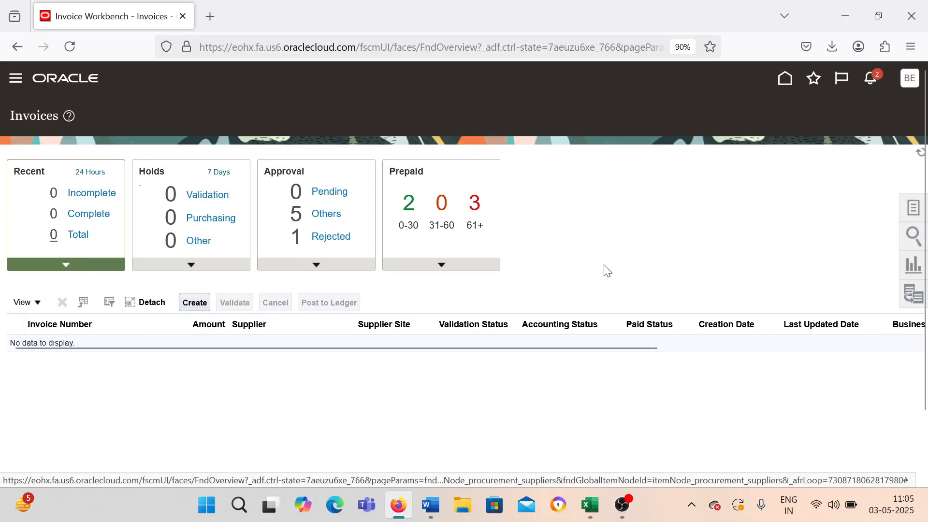
- Start a new invoice for BEL US 1 Business Unit with BEL Supplier as the supplier
{"action": "left_click", "coordinate": [914, 211]}
{"action": "left_click", "coordinate": [807, 124]}
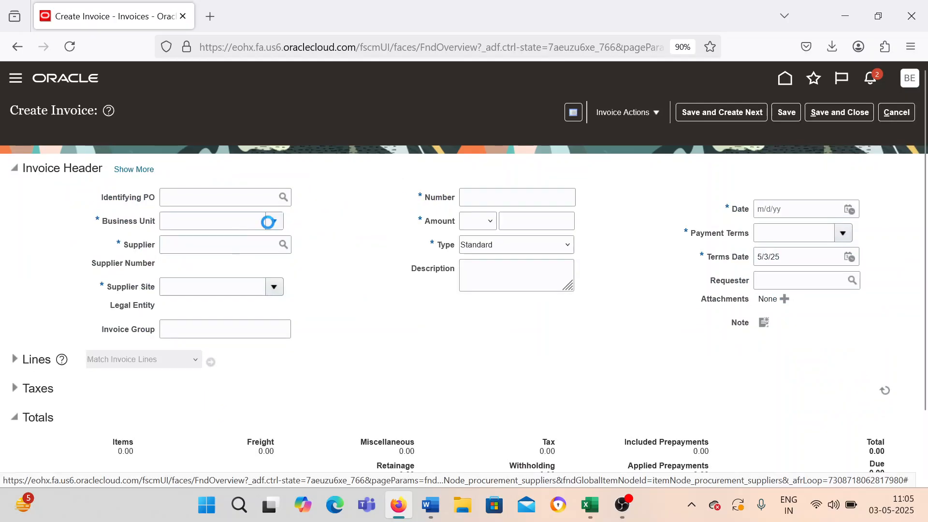
{"action": "left_click", "coordinate": [273, 221]}
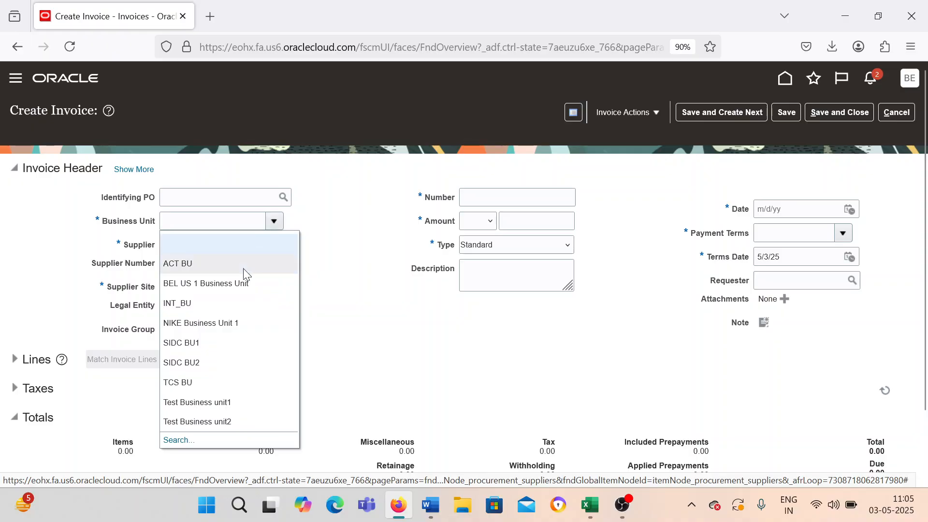
{"action": "left_click", "coordinate": [242, 282]}
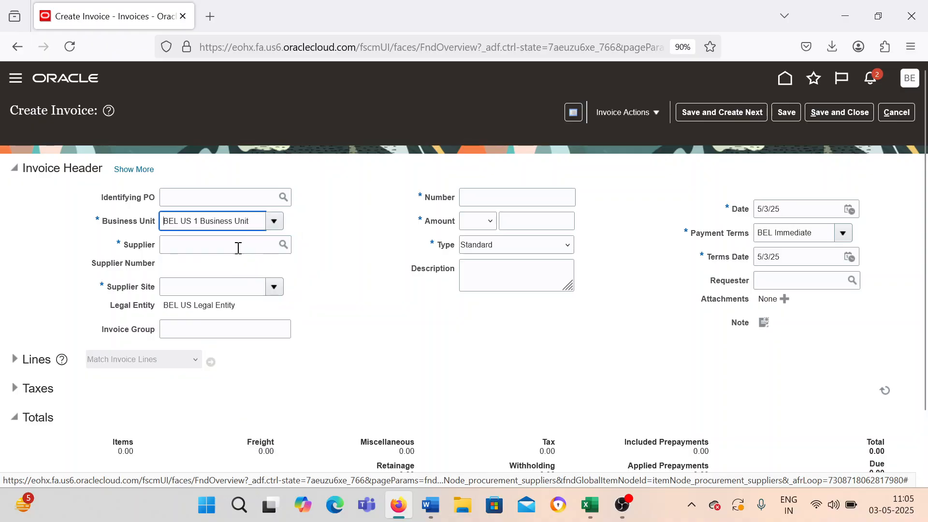
{"action": "left_click", "coordinate": [236, 244]}
{"action": "type", "text": "BEL"}
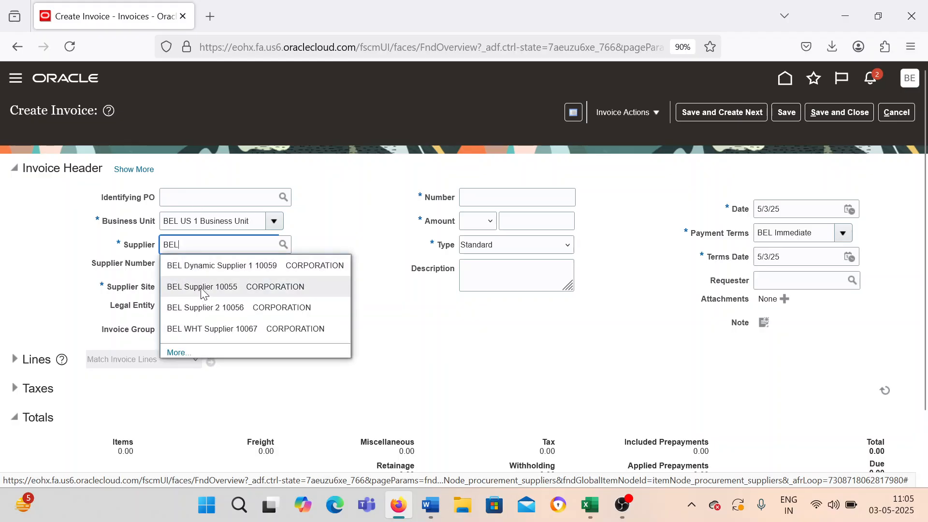
{"action": "left_click", "coordinate": [202, 287]}
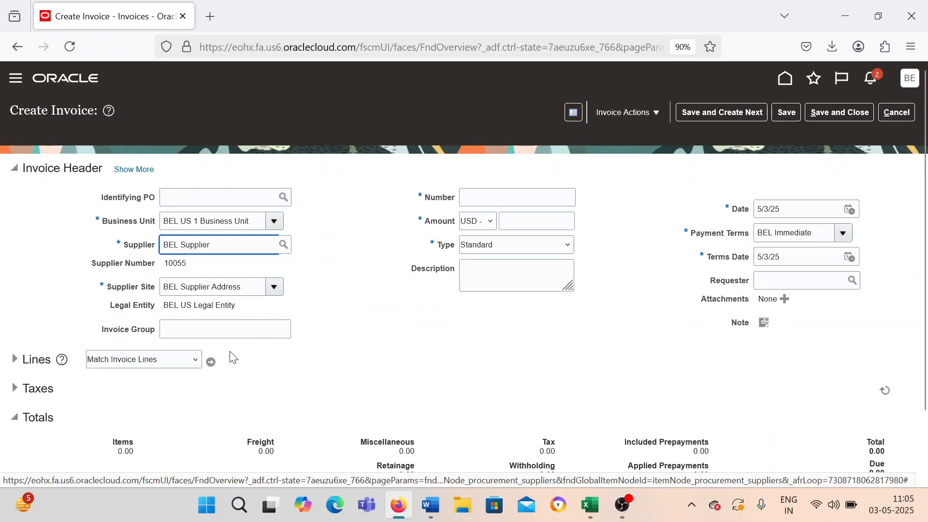
- Set the invoice number to PG_001 and the amount to 2.00 USD, keeping the Standard type and BEL Immediate payment terms
{"action": "left_click", "coordinate": [172, 332]}
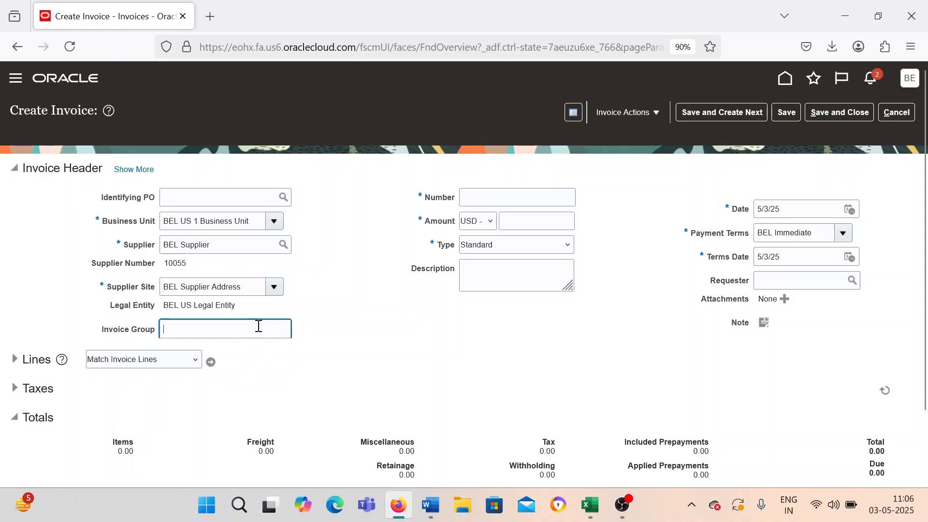
{"action": "left_click", "coordinate": [333, 322]}
{"action": "left_click", "coordinate": [473, 193]}
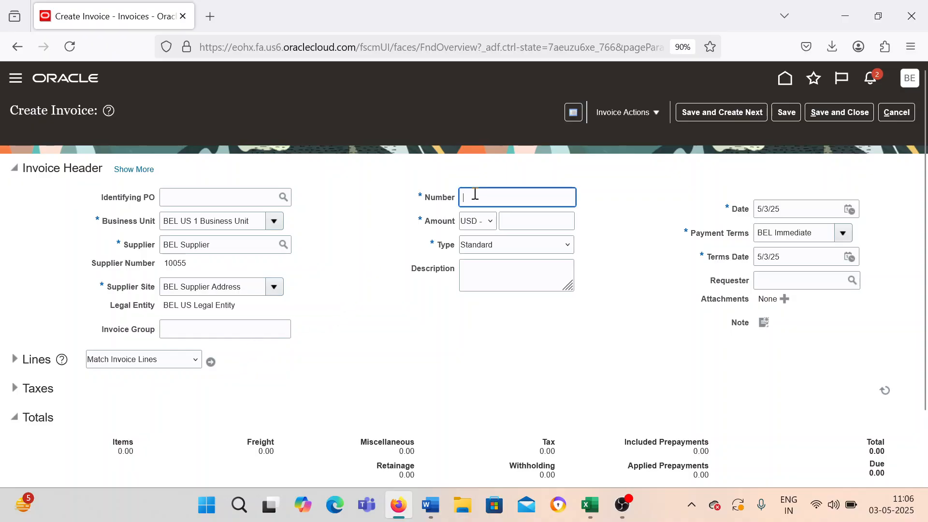
{"action": "type", "text": "P"}
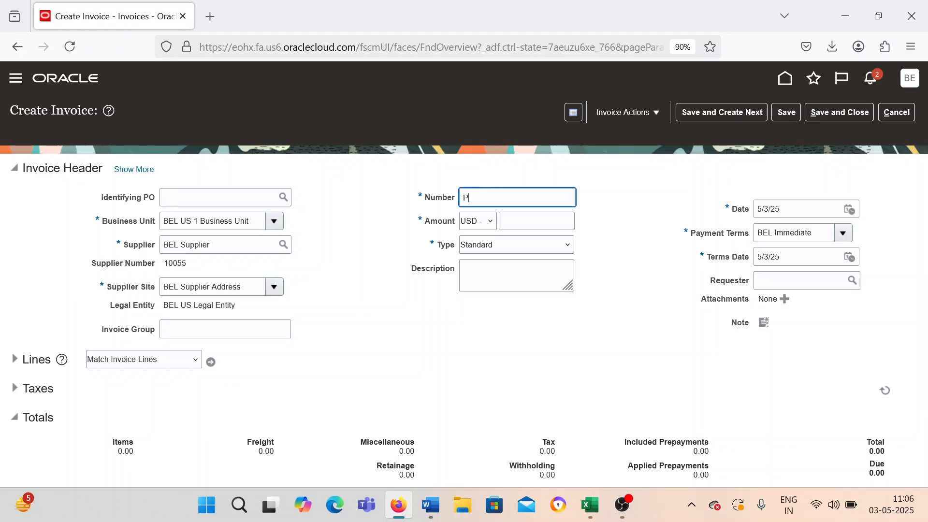
{"action": "key", "text": "Tab"}
{"action": "key", "text": "Tab"}
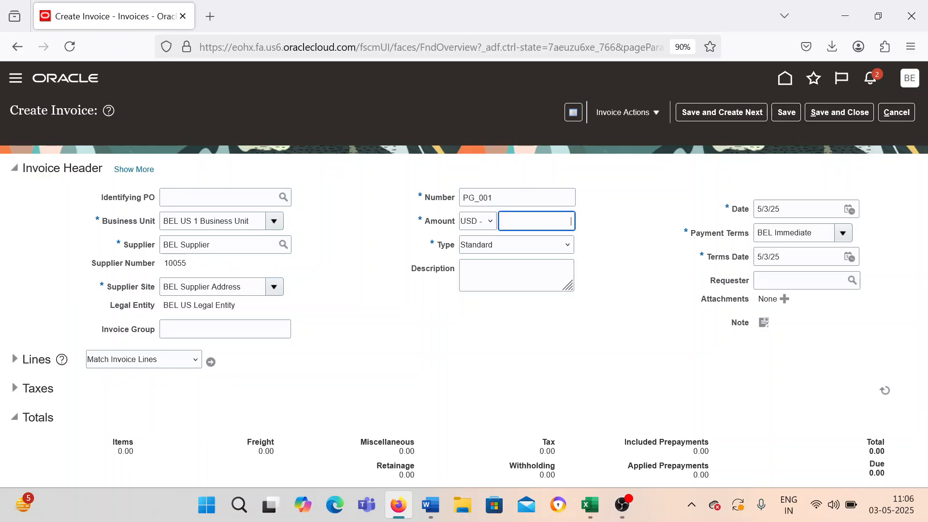
{"action": "key", "text": "Tab"}
{"action": "key", "text": "Tab"}
{"action": "key", "text": "Tab"}
{"action": "key", "text": "Tab"}
{"action": "key", "text": "Tab"}
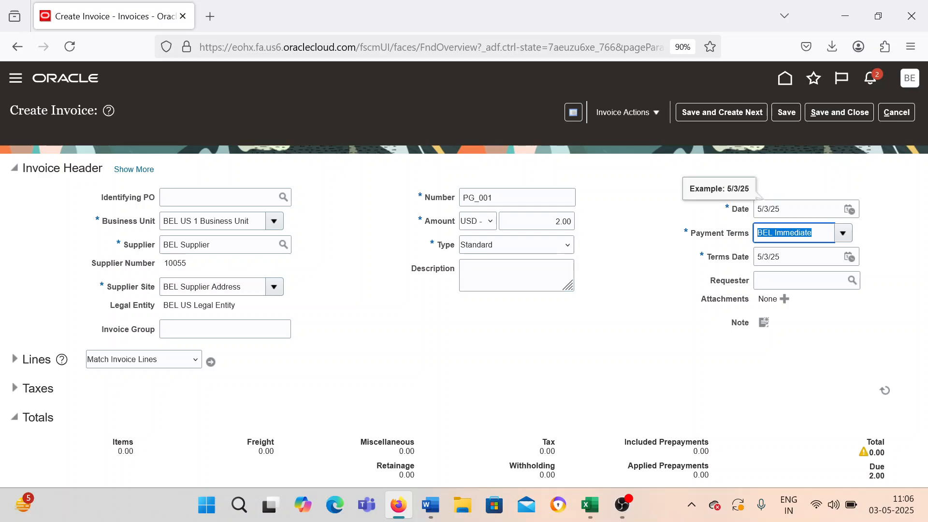
{"action": "left_click", "coordinate": [14, 359]}
{"action": "scroll", "coordinate": [200, 430], "scroll_direction": "down", "scroll_amount": 2}
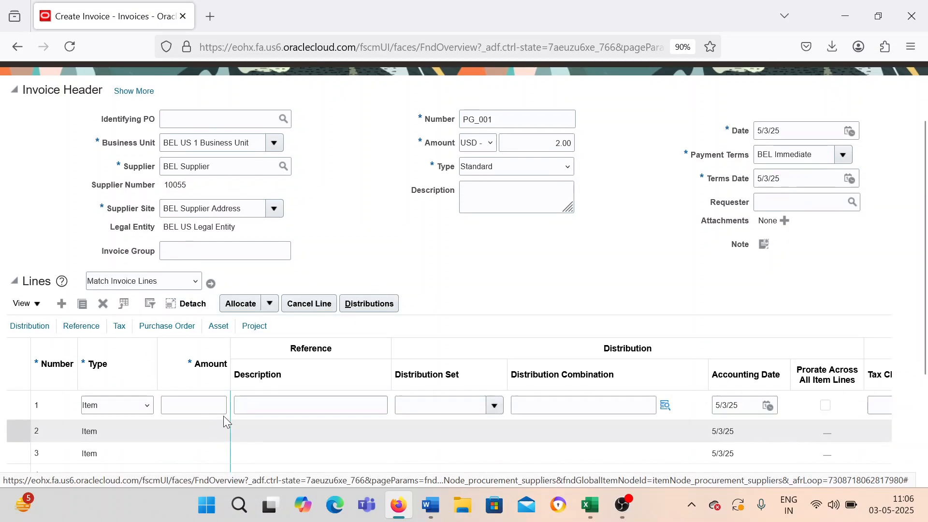
{"action": "left_click", "coordinate": [199, 402]}
{"action": "type", "text": "2"}
{"action": "key", "text": "Tab"}
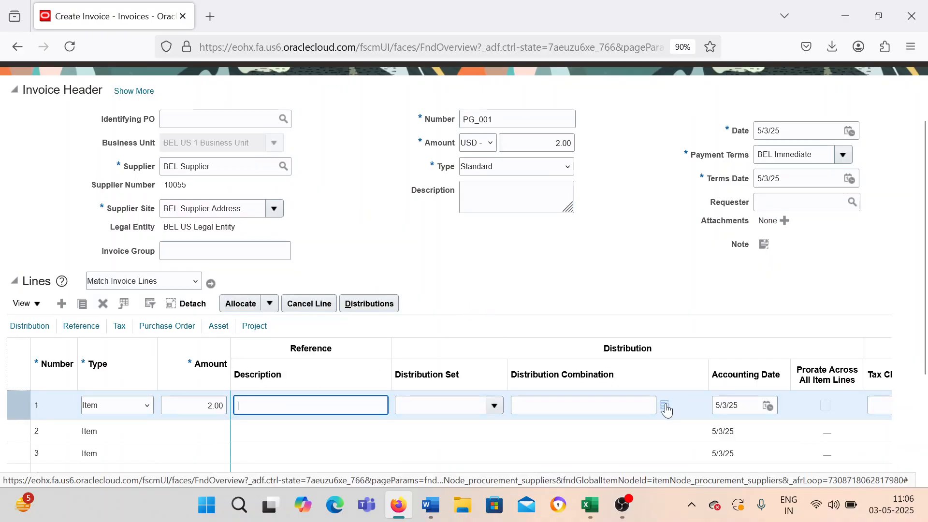
{"action": "left_click", "coordinate": [486, 403]}
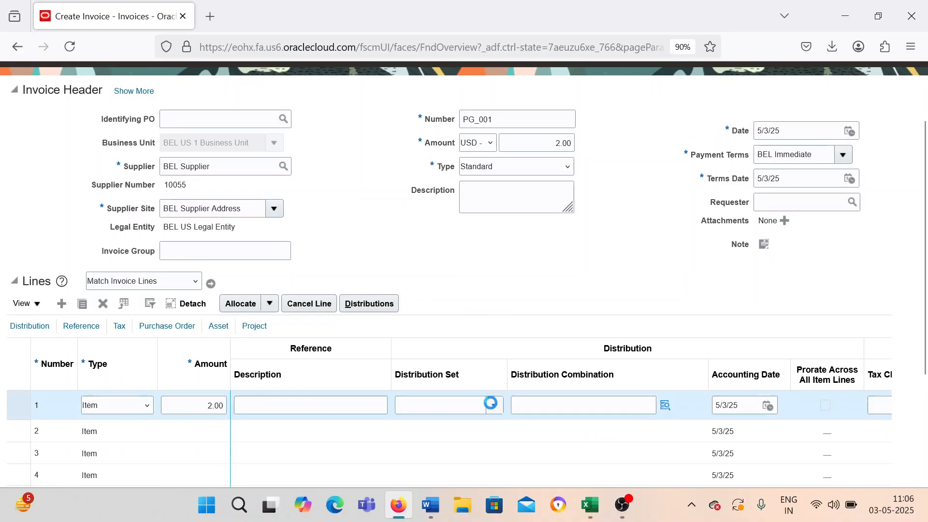
{"action": "left_click", "coordinate": [663, 406]}
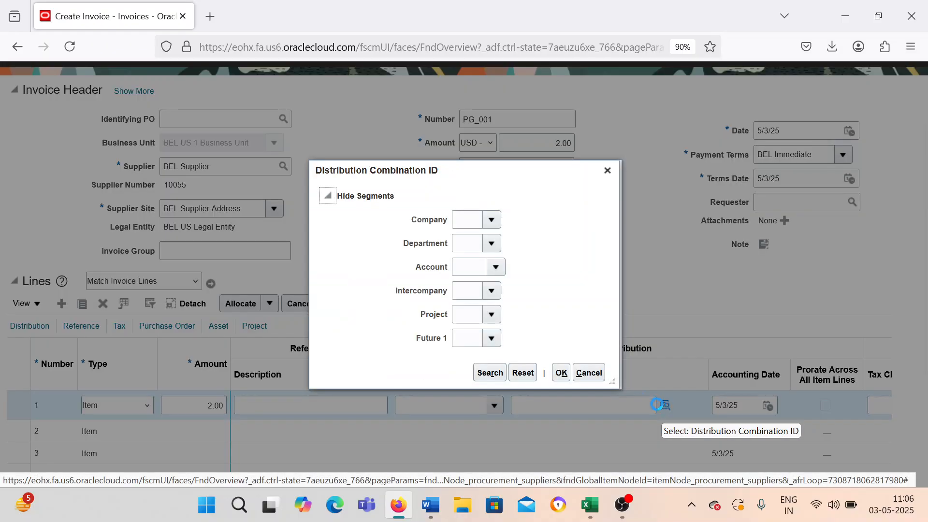
{"action": "left_click", "coordinate": [489, 373]}
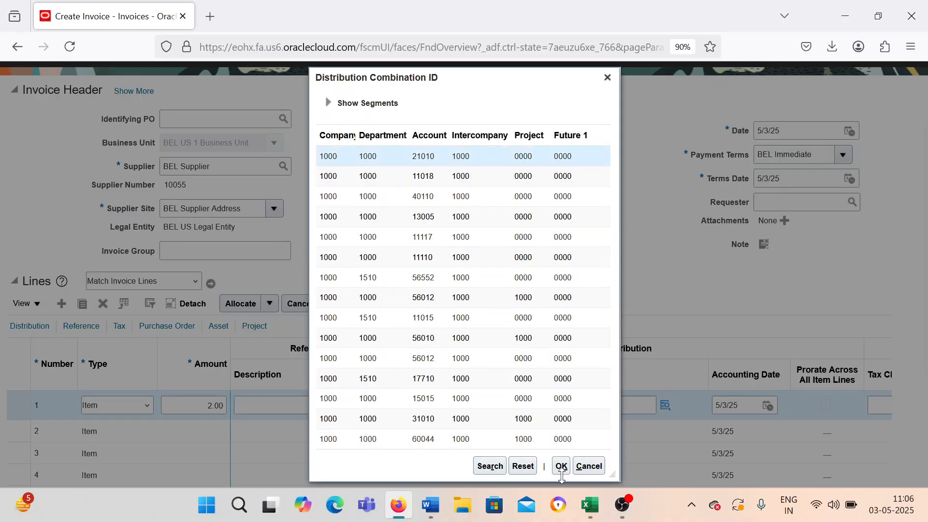
{"action": "left_click", "coordinate": [560, 466]}
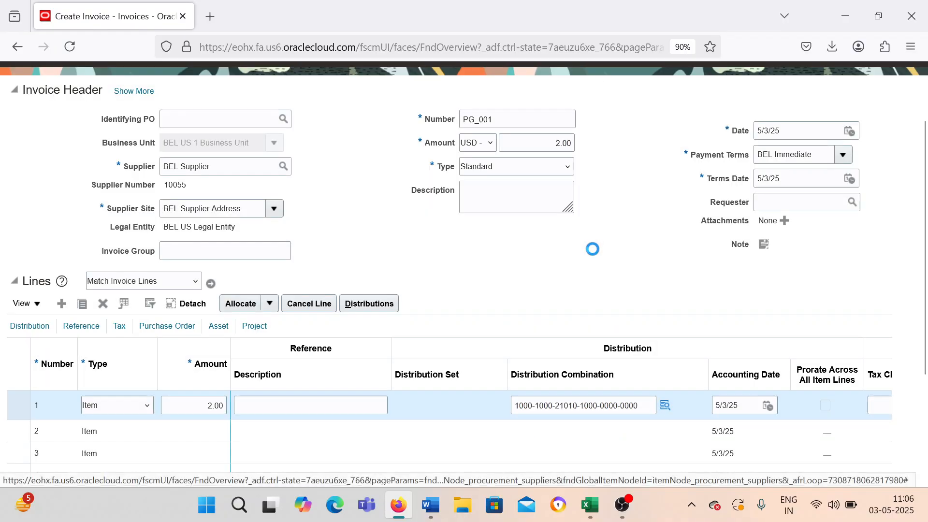
- Validate invoice PG_001 and wait for its validation status to update
{"action": "scroll", "coordinate": [599, 305], "scroll_direction": "up", "scroll_amount": 2}
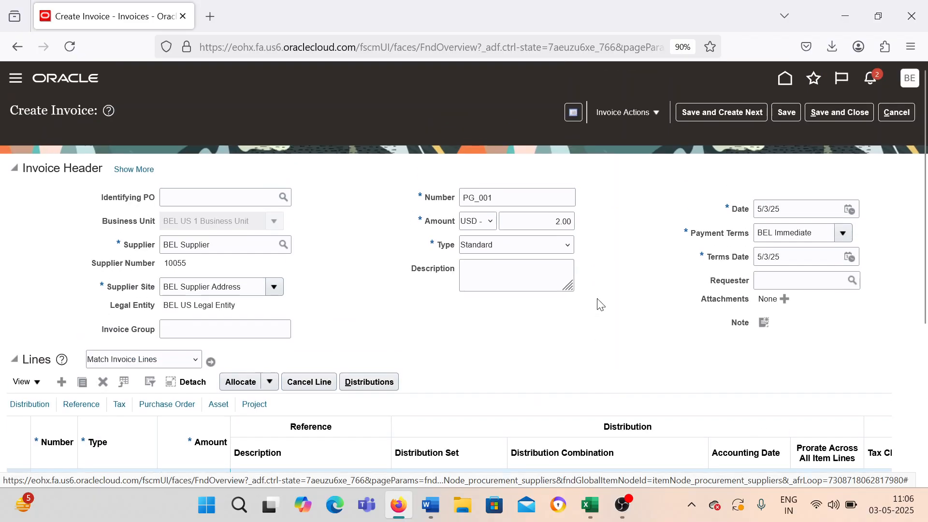
{"action": "left_click", "coordinate": [610, 114]}
{"action": "left_click", "coordinate": [626, 172]}
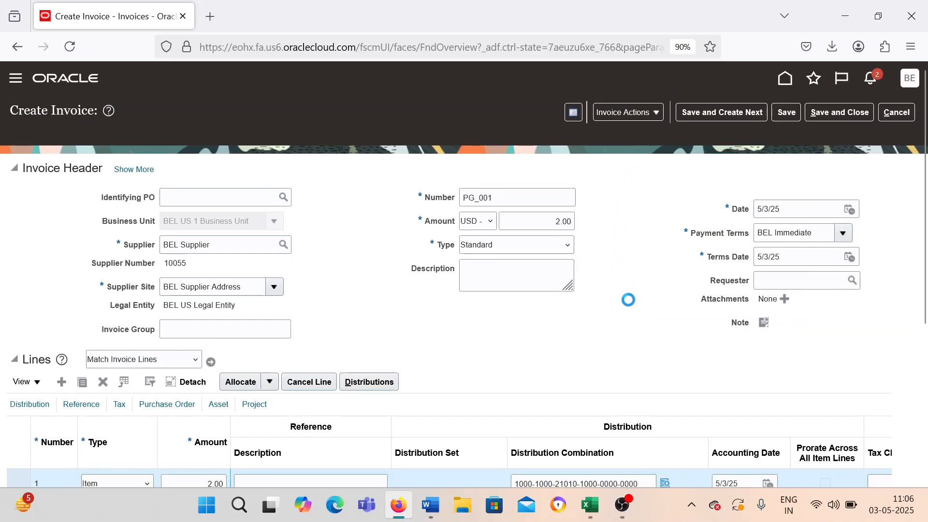
{"action": "scroll", "coordinate": [629, 298], "scroll_direction": "down", "scroll_amount": 2}
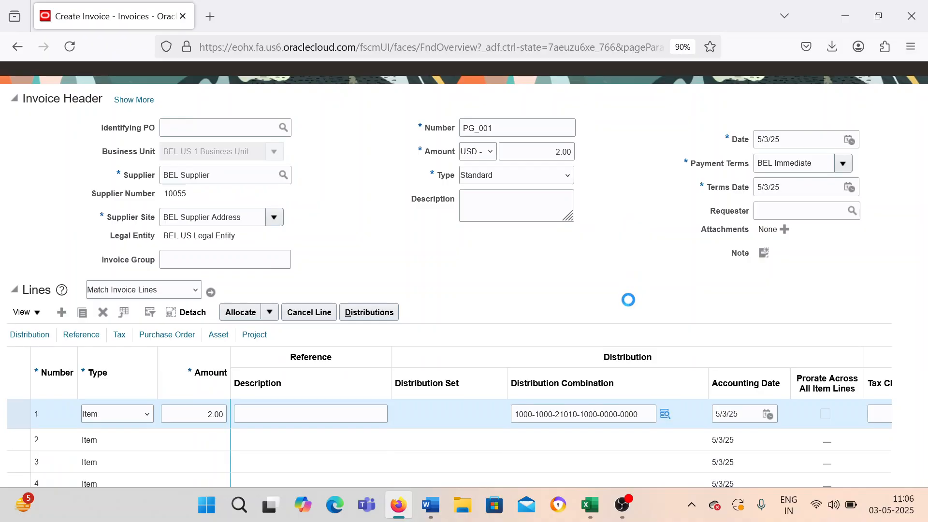
{"action": "scroll", "coordinate": [629, 300], "scroll_direction": "up", "scroll_amount": 2}
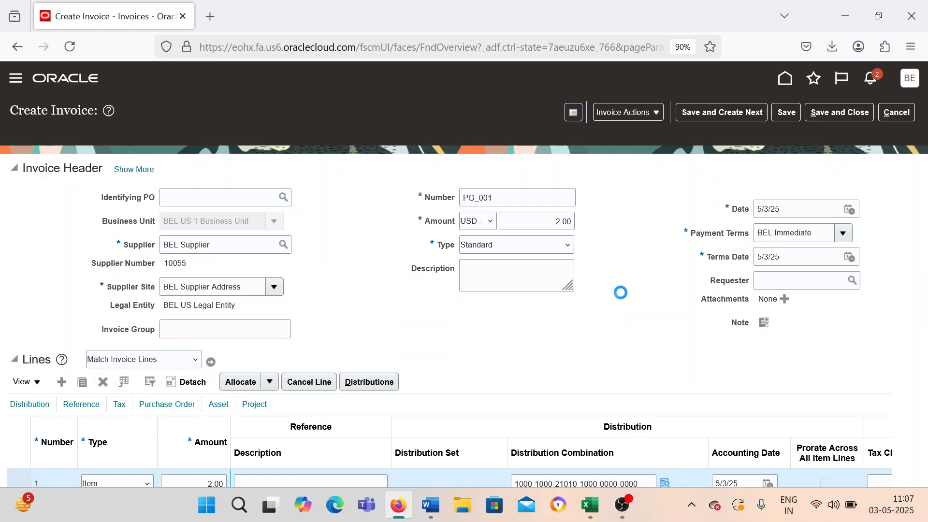
{"action": "scroll", "coordinate": [621, 292], "scroll_direction": "down", "scroll_amount": 2}
{"action": "scroll", "coordinate": [621, 292], "scroll_direction": "up", "scroll_amount": 2}
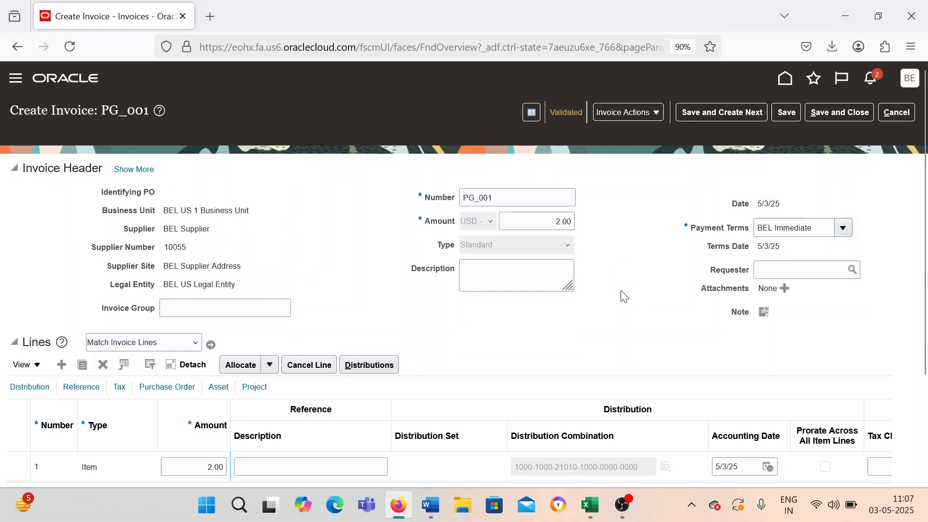
{"action": "scroll", "coordinate": [485, 272], "scroll_direction": "down", "scroll_amount": 1}
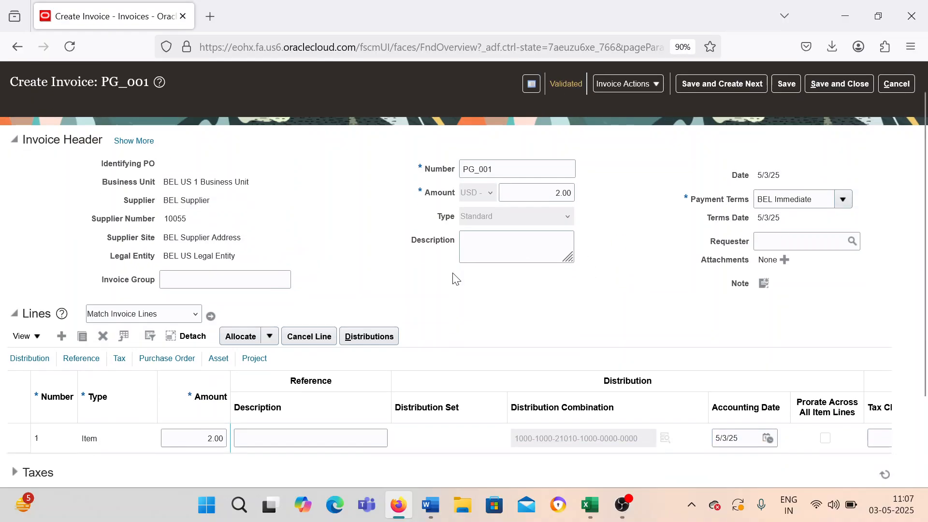
{"action": "scroll", "coordinate": [453, 276], "scroll_direction": "up", "scroll_amount": 1}
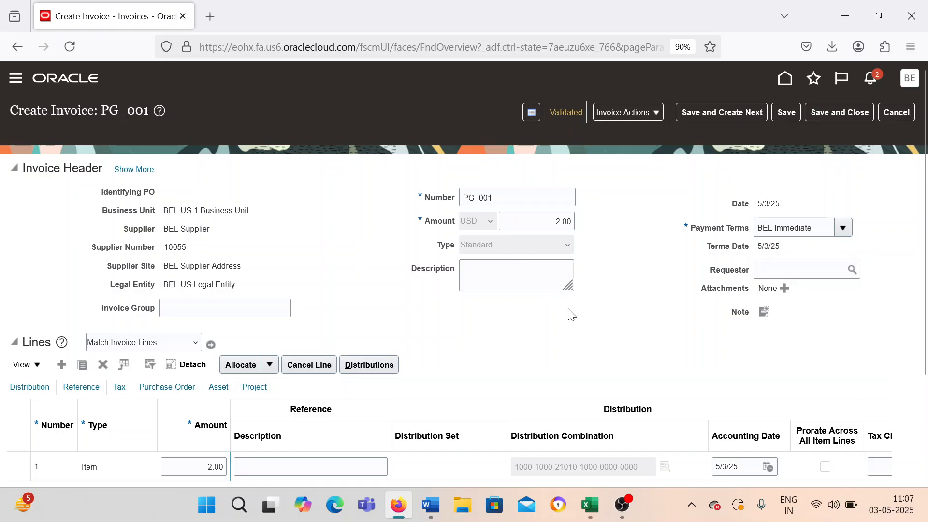
- Save PG_001 and start the next invoice for BEL US 1 Business Unit with supplier BEL Supplier
{"action": "left_click", "coordinate": [705, 113]}
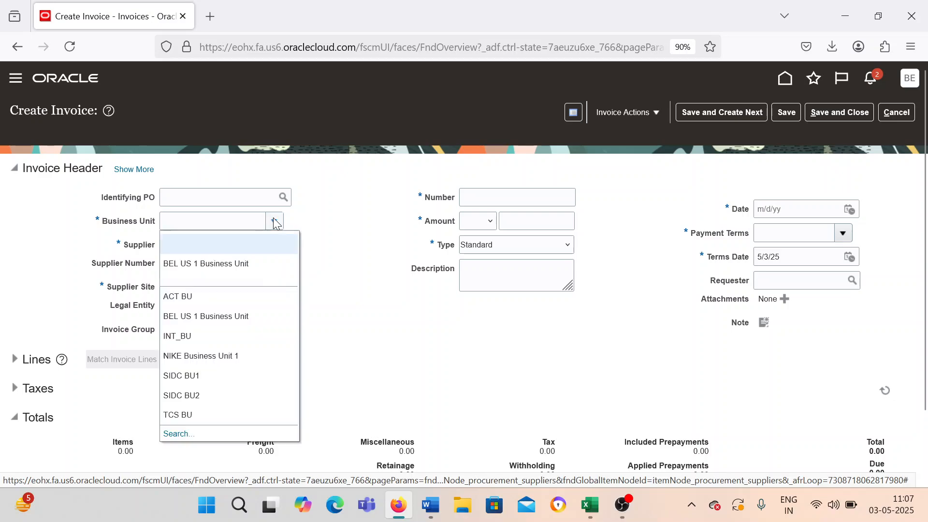
{"action": "left_click", "coordinate": [275, 221]}
{"action": "left_click", "coordinate": [237, 299]}
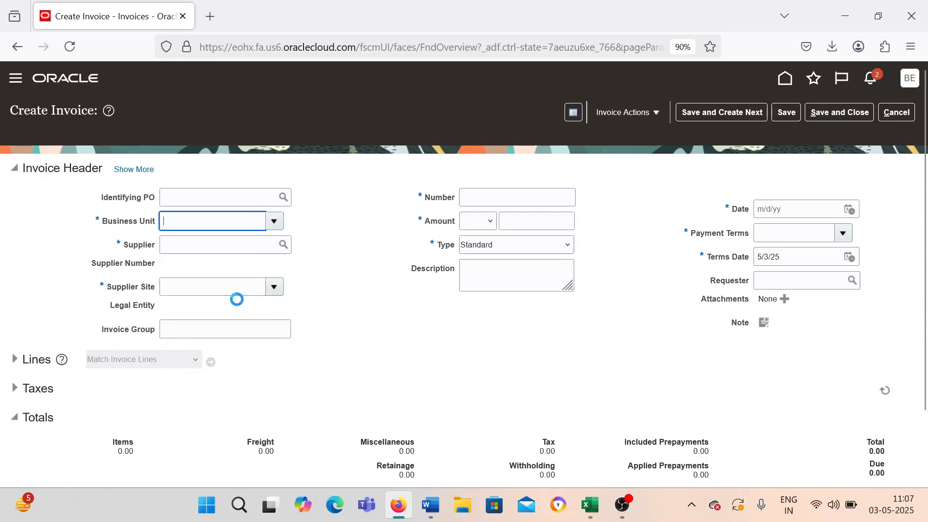
{"action": "left_click", "coordinate": [221, 244]}
{"action": "type", "text": "BEL"}
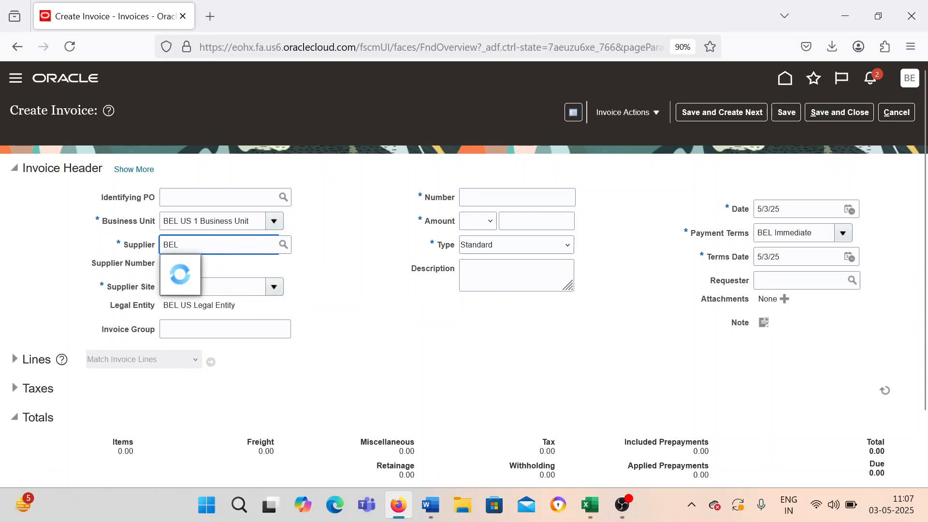
{"action": "type", "text": " Supplier"}
{"action": "left_click", "coordinate": [202, 287]}
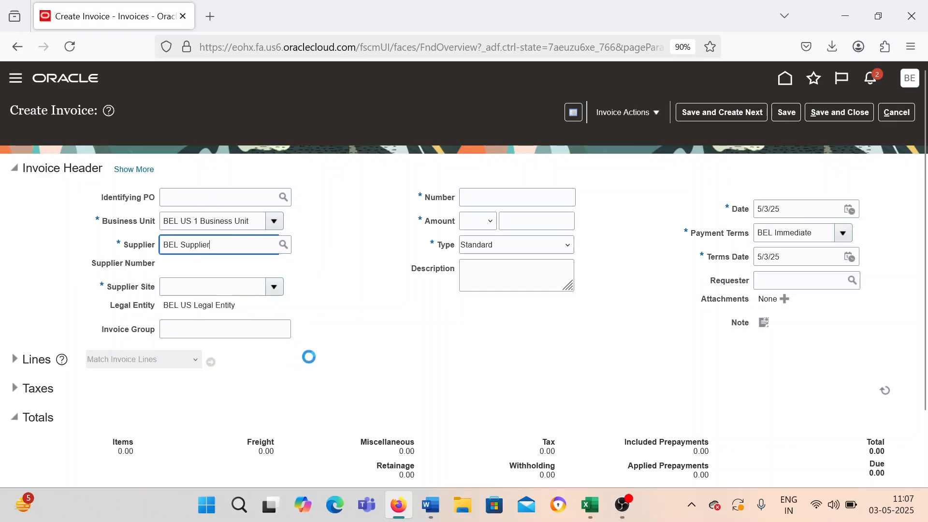
- Set the second invoice's number to PG_002 and its amount to 3.00 USD, keeping the default type, dates and terms
{"action": "left_click", "coordinate": [471, 196]}
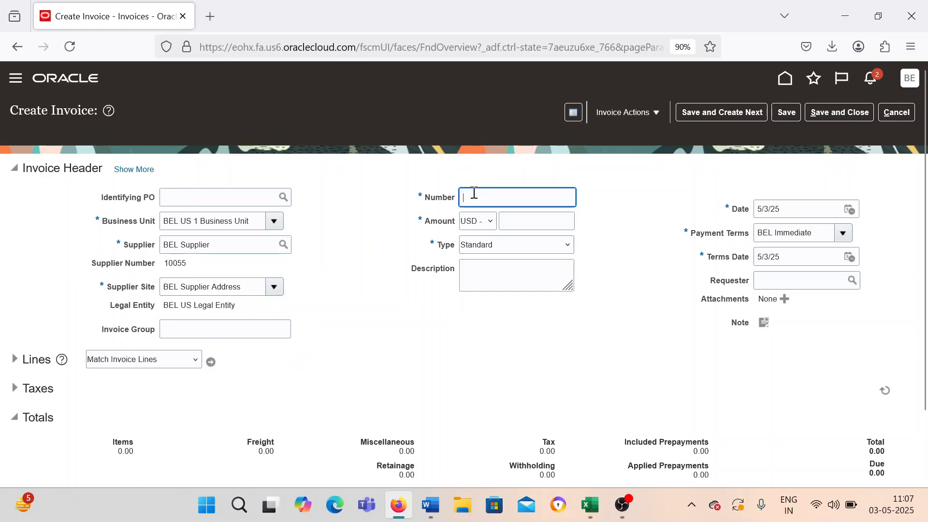
{"action": "type", "text": "PG_002"}
{"action": "key", "text": "Tab"}
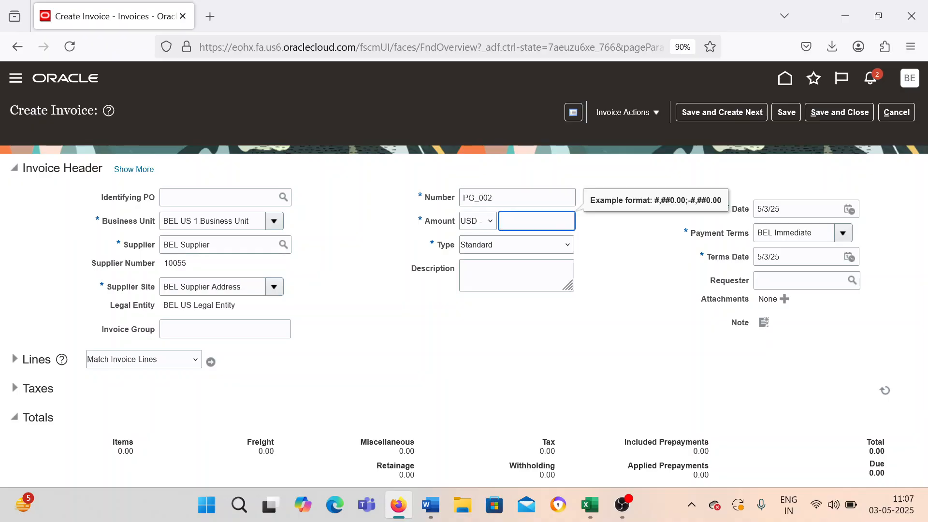
{"action": "type", "text": "3"}
{"action": "key", "text": "Tab"}
{"action": "key", "text": "Tab"}
{"action": "key", "text": "Tab"}
{"action": "key", "text": "Tab"}
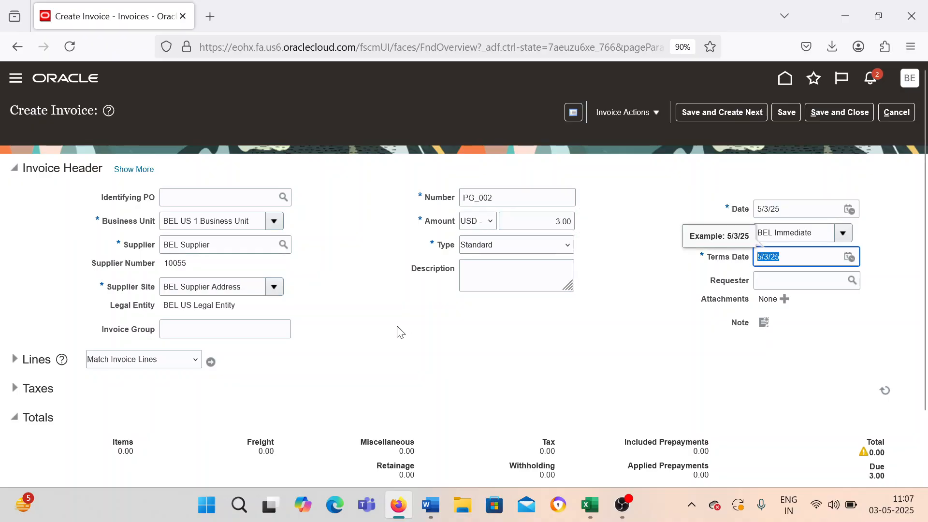
{"action": "left_click", "coordinate": [400, 332]}
- Enter amount 3 on line 1 of PG_002 and assign it a distribution combination from the account search
{"action": "left_click", "coordinate": [15, 360]}
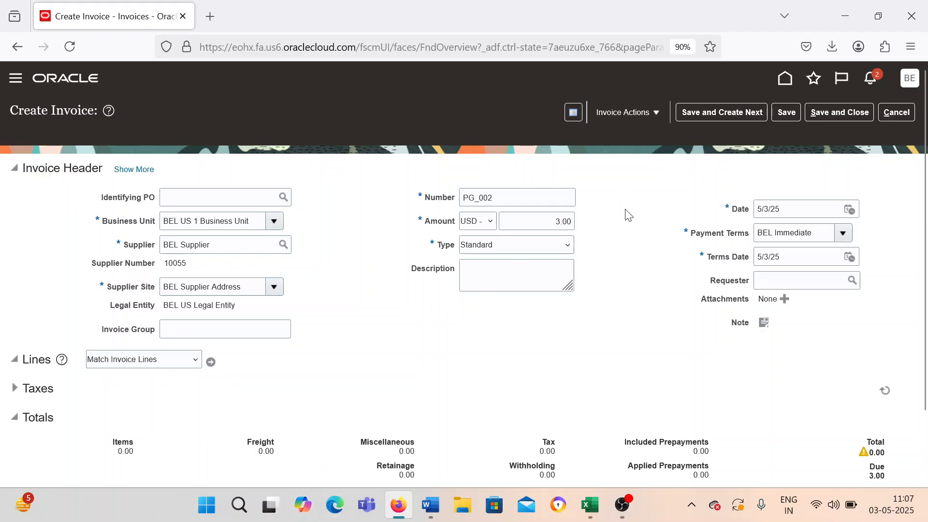
{"action": "scroll", "coordinate": [168, 342], "scroll_direction": "down", "scroll_amount": 3}
{"action": "left_click", "coordinate": [179, 340]}
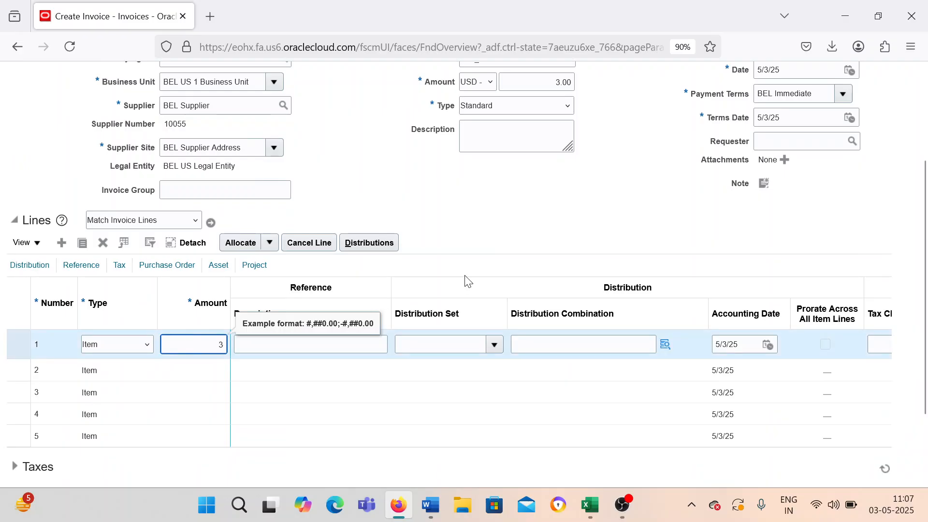
{"action": "key", "text": "Tab"}
{"action": "key", "text": "Tab"}
{"action": "key", "text": "Tab"}
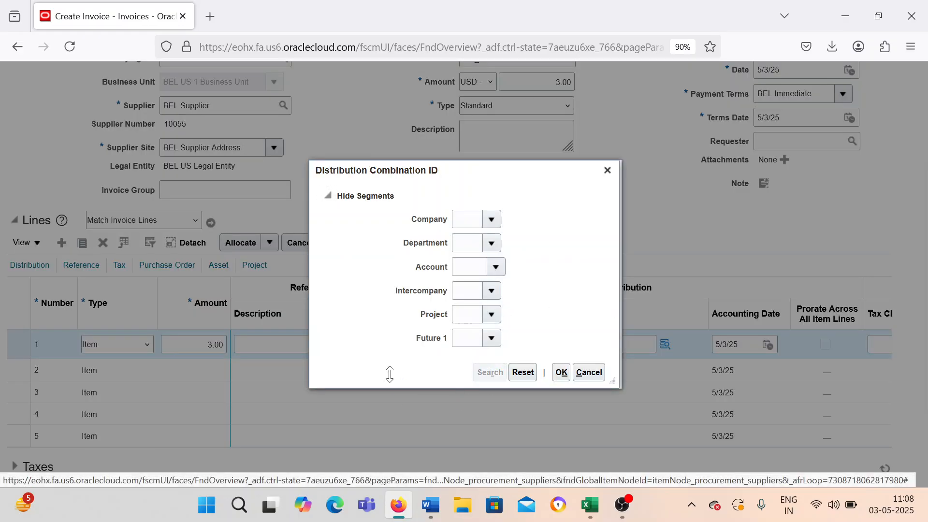
{"action": "left_click", "coordinate": [441, 179]}
{"action": "left_click", "coordinate": [561, 465]}
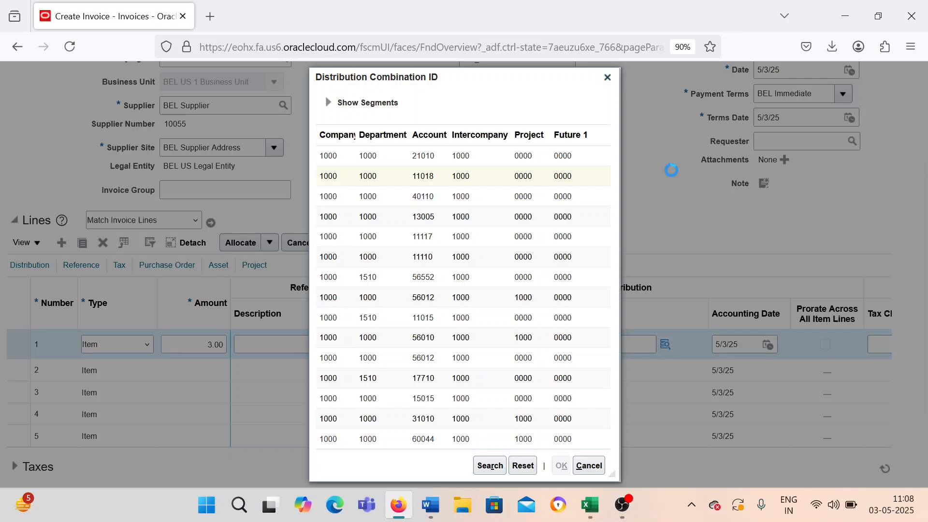
{"action": "scroll", "coordinate": [658, 228], "scroll_direction": "up", "scroll_amount": 3}
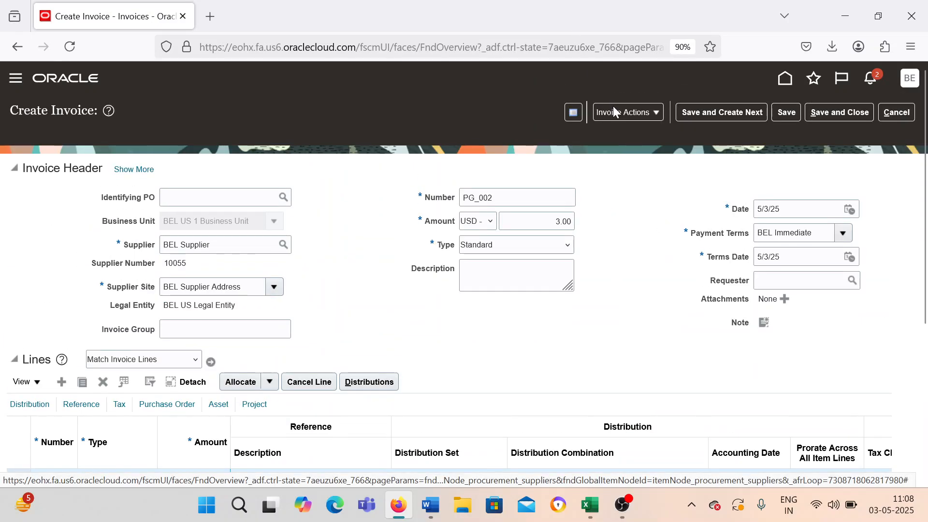
- Validate invoice PG_002 and open its installments to check the assigned pay group
{"action": "left_click", "coordinate": [612, 110]}
{"action": "left_click", "coordinate": [627, 174]}
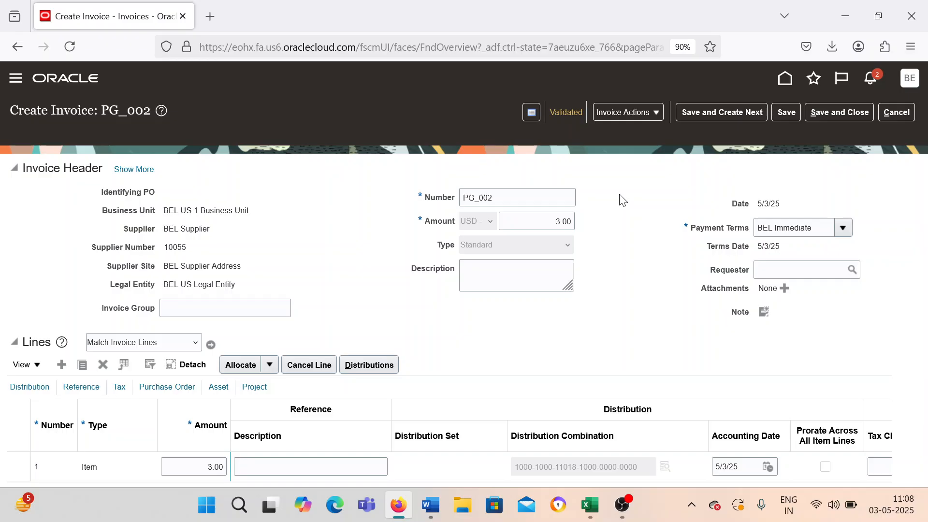
{"action": "left_click", "coordinate": [624, 115]}
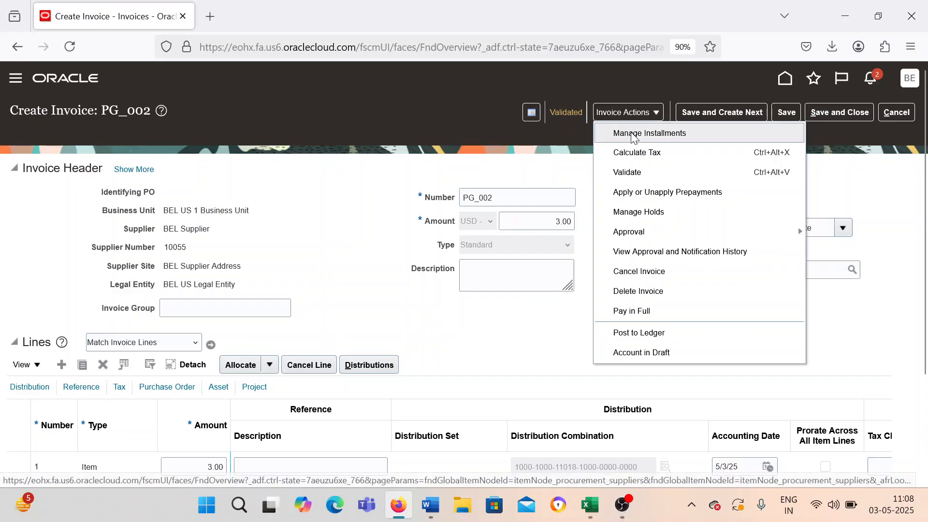
{"action": "left_click", "coordinate": [631, 134]}
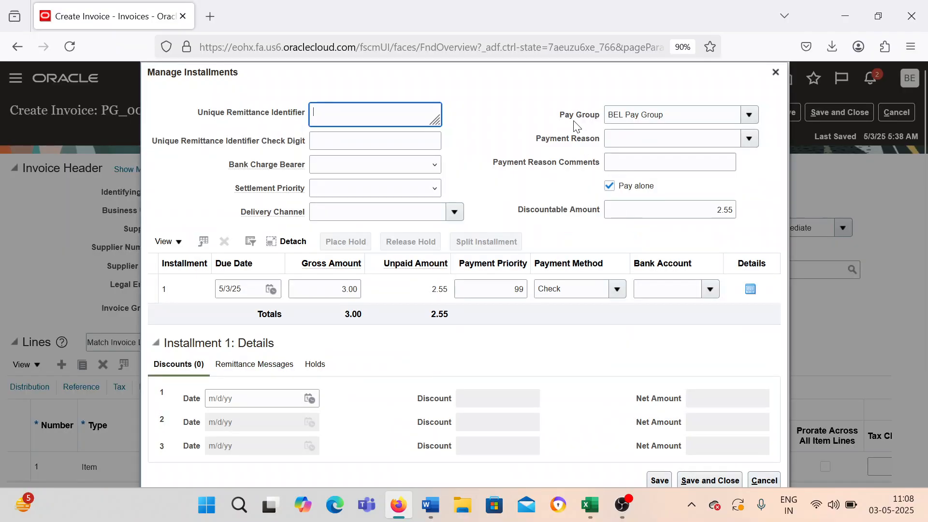
{"action": "left_click_drag", "start_coordinate": [559, 116], "coordinate": [600, 123]}
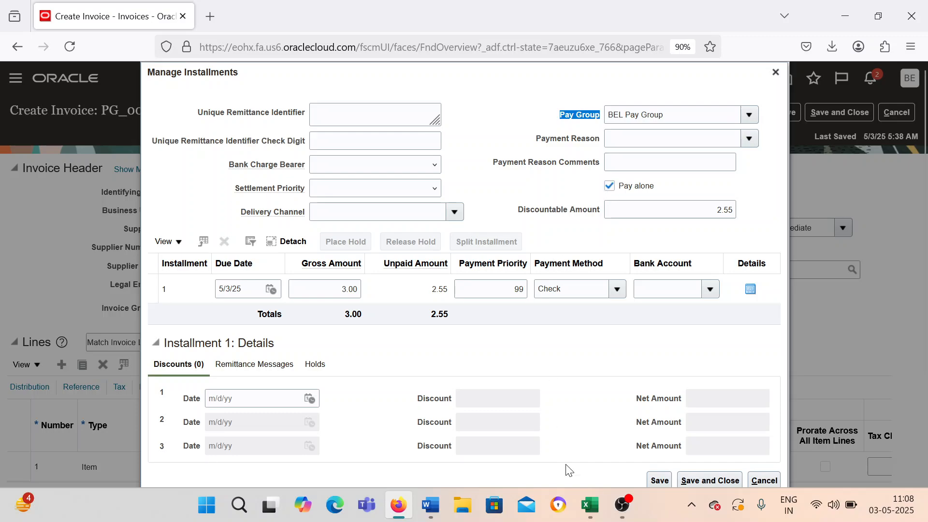
- Switch to the Excel process list and review the Pay Alone and Payment Process Request topics, returning to the invoice in Firefox
{"action": "left_click", "coordinate": [590, 505]}
{"action": "scroll", "coordinate": [290, 359], "scroll_direction": "up", "scroll_amount": 11}
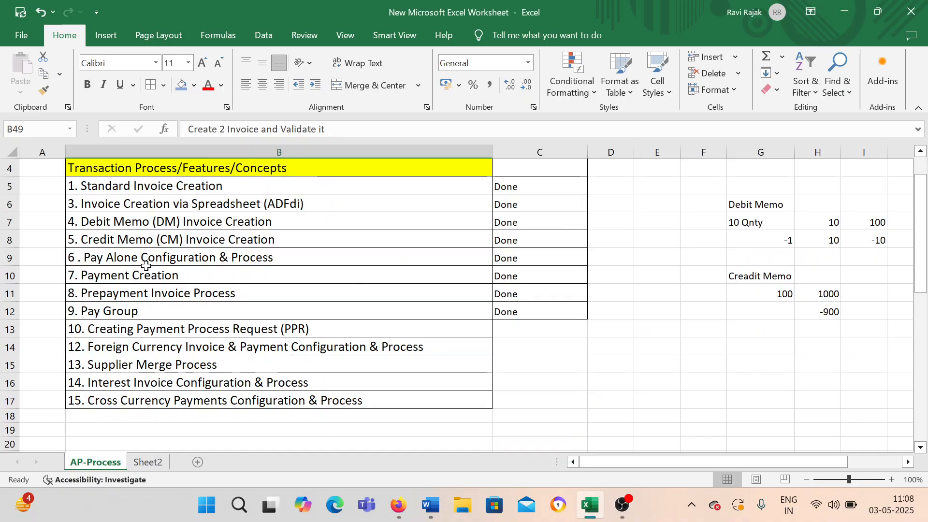
{"action": "left_click", "coordinate": [134, 257]}
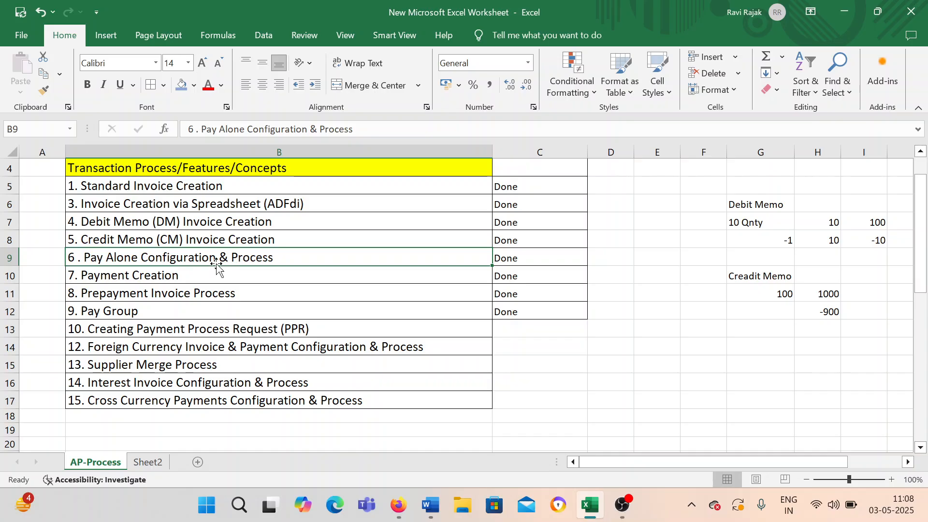
{"action": "scroll", "coordinate": [239, 326], "scroll_direction": "down", "scroll_amount": 1}
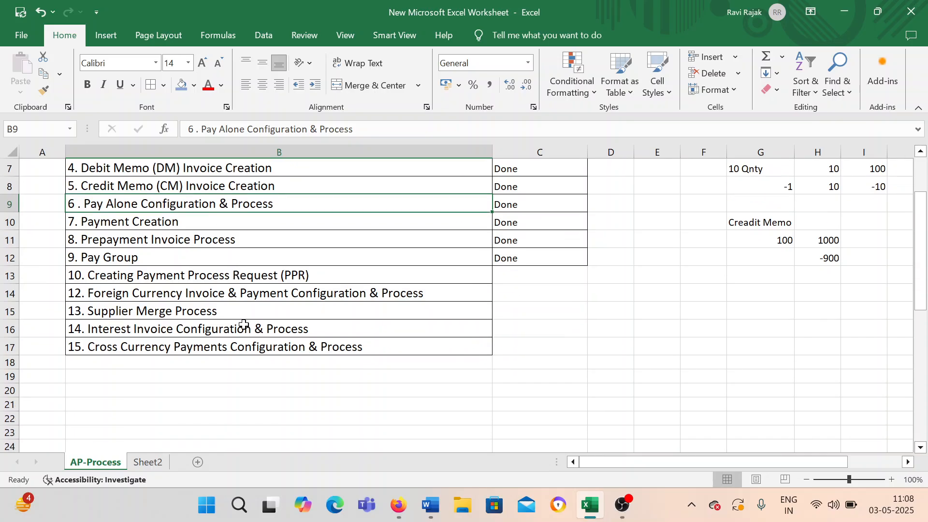
{"action": "left_click", "coordinate": [293, 281]}
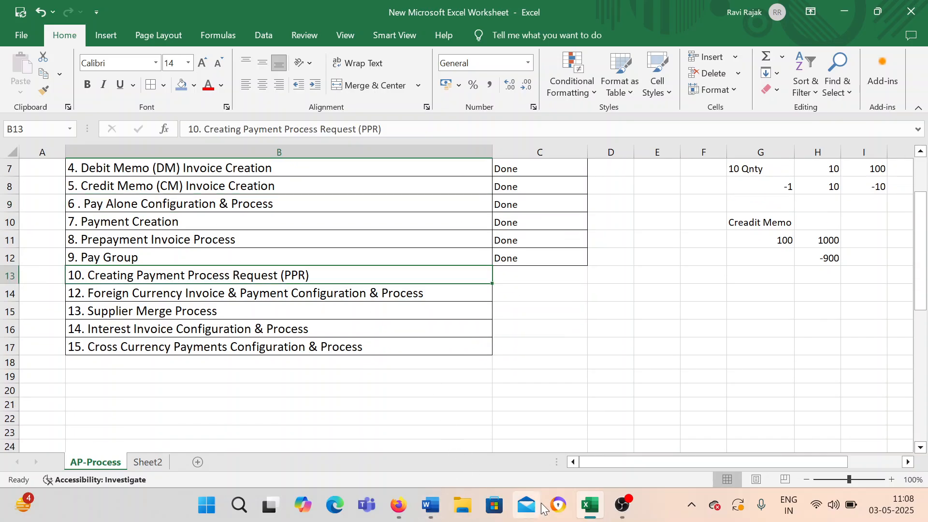
{"action": "left_click", "coordinate": [587, 507]}
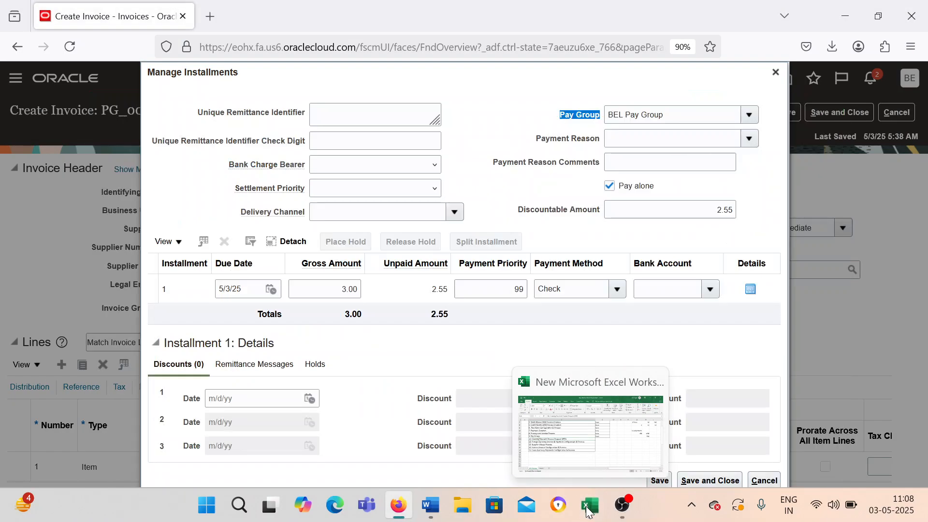
- Clear the Pay alone option in PG_002's installments, then save and close both the installments and the invoice
{"action": "left_click", "coordinate": [609, 186]}
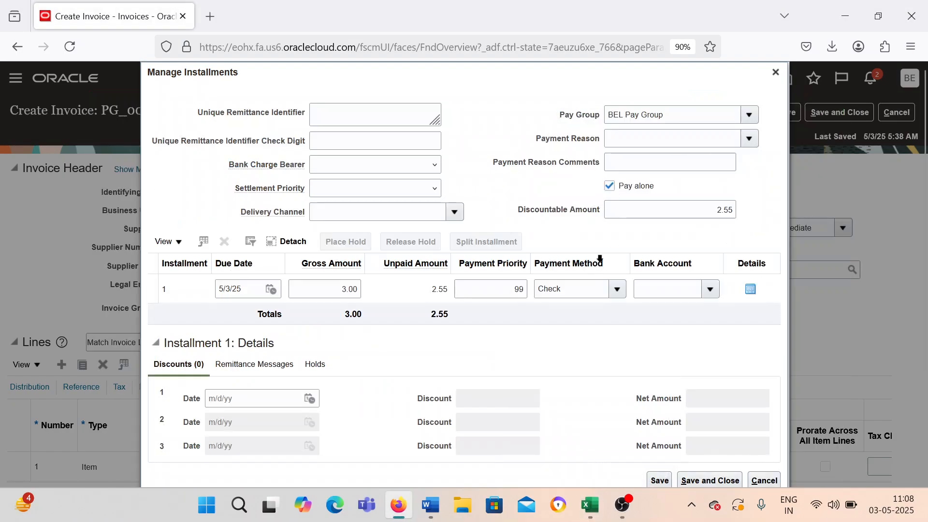
{"action": "left_click", "coordinate": [609, 186]}
{"action": "scroll", "coordinate": [606, 252], "scroll_direction": "down", "scroll_amount": 3}
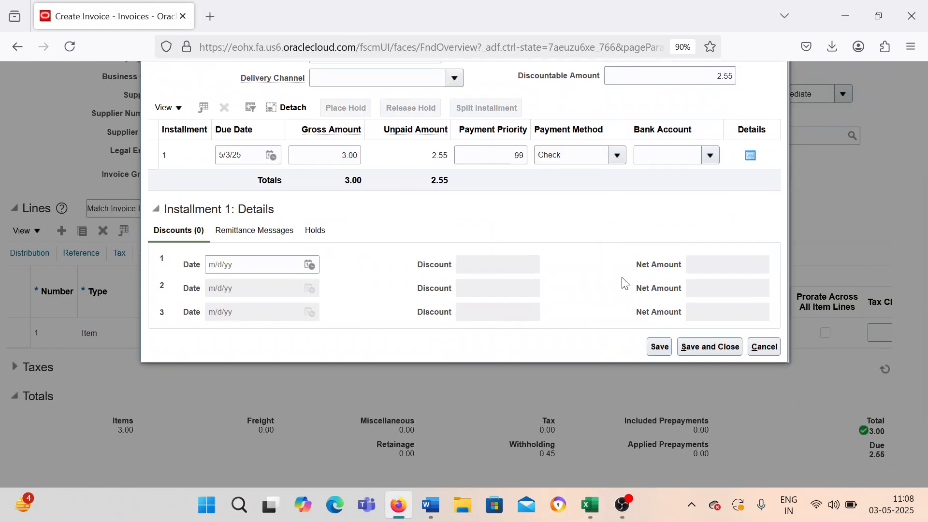
{"action": "left_click", "coordinate": [701, 347]}
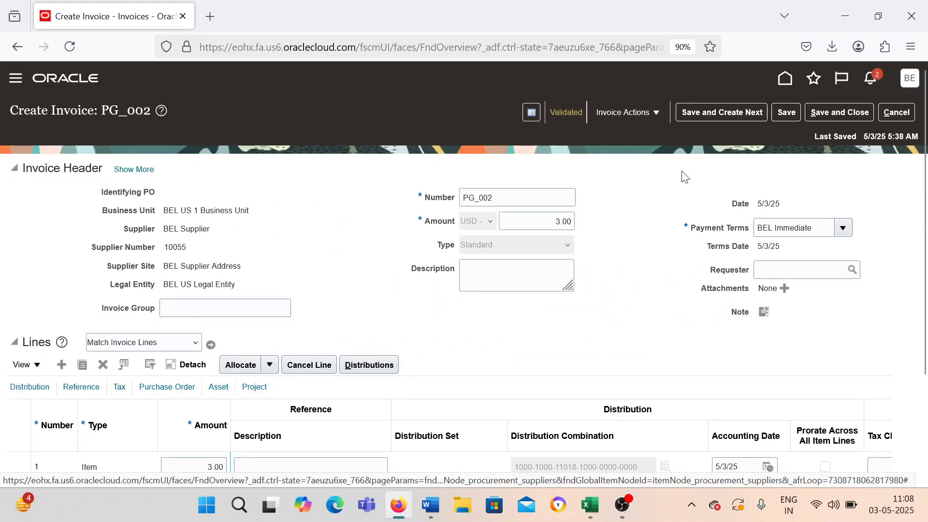
{"action": "left_click", "coordinate": [822, 114]}
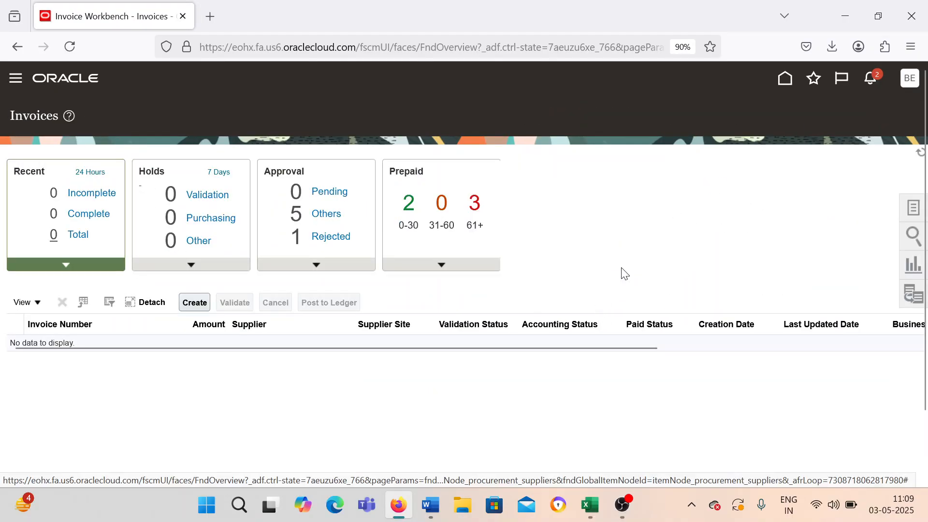
- Search the managed invoices of BEL US 1 Business Unit for invoice number PG_001 and open it
{"action": "left_click", "coordinate": [912, 207]}
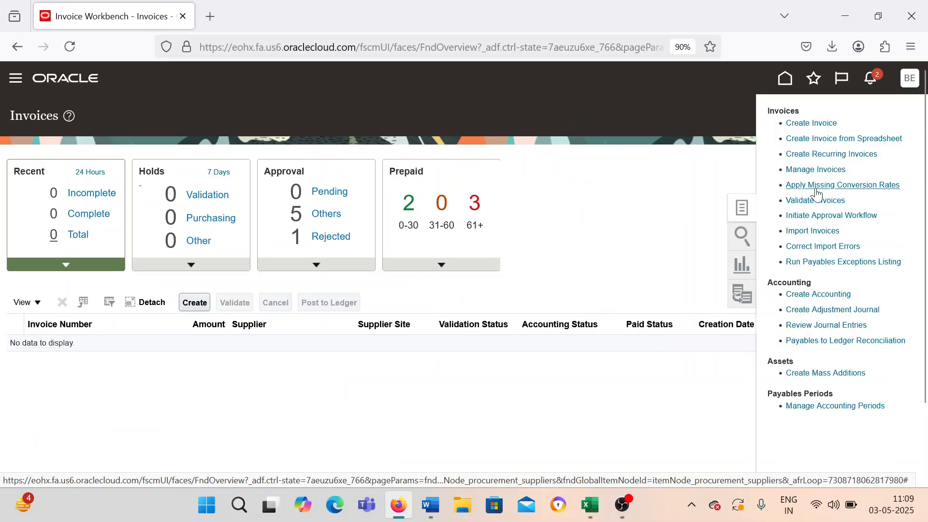
{"action": "left_click", "coordinate": [817, 170]}
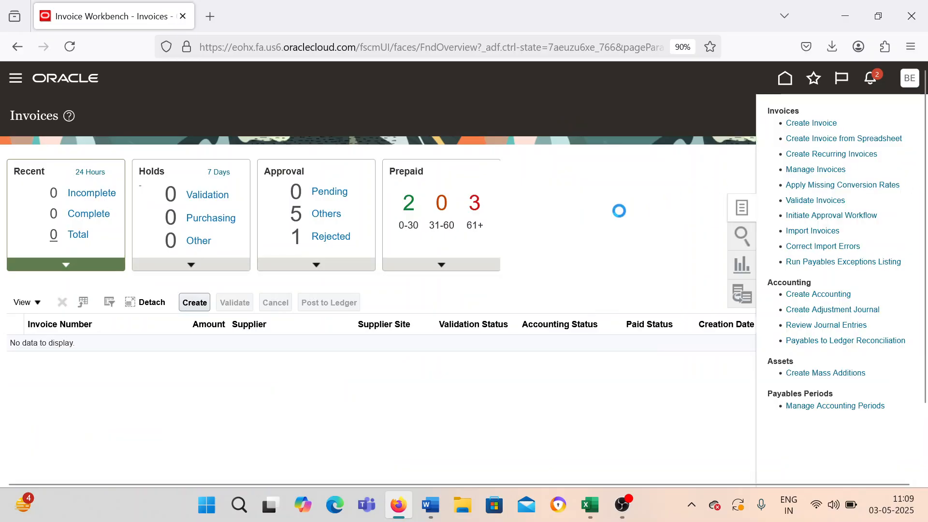
{"action": "left_click", "coordinate": [324, 221]}
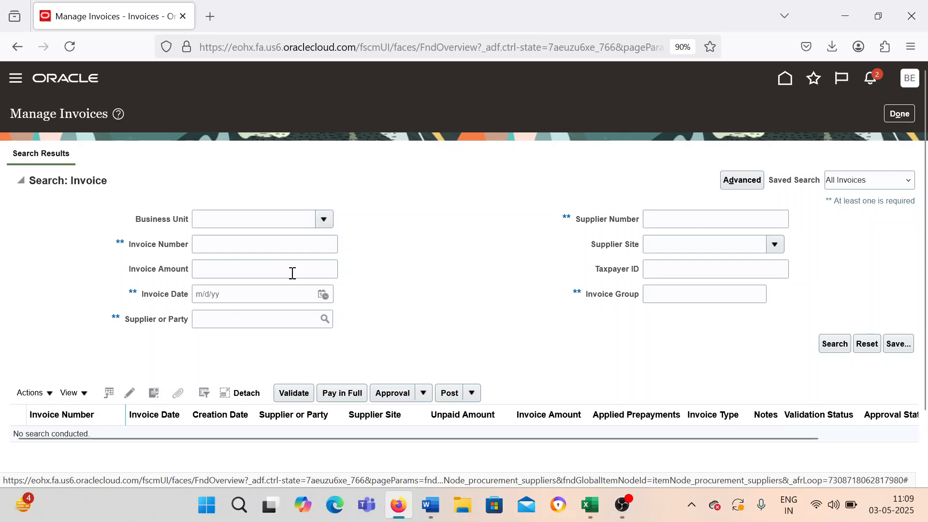
{"action": "left_click", "coordinate": [265, 281]}
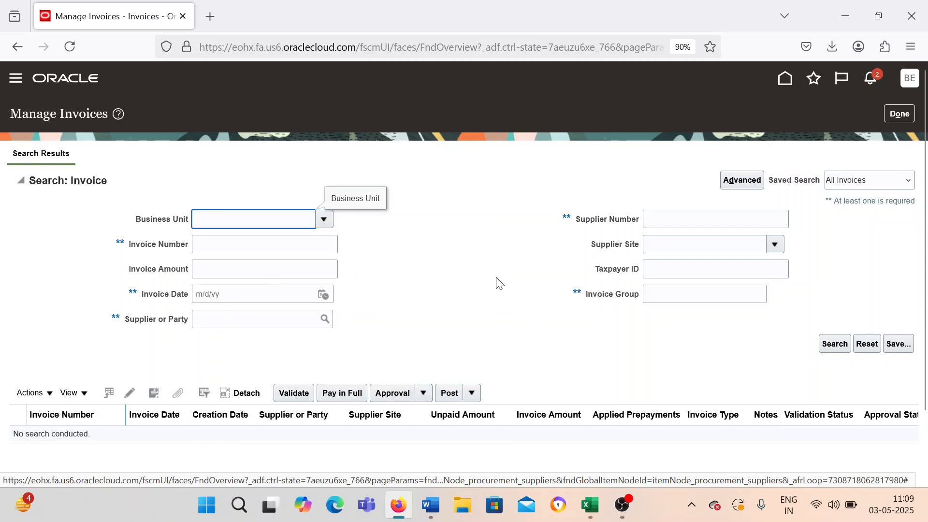
{"action": "left_click", "coordinate": [216, 239]}
{"action": "type", "text": "PG_00"}
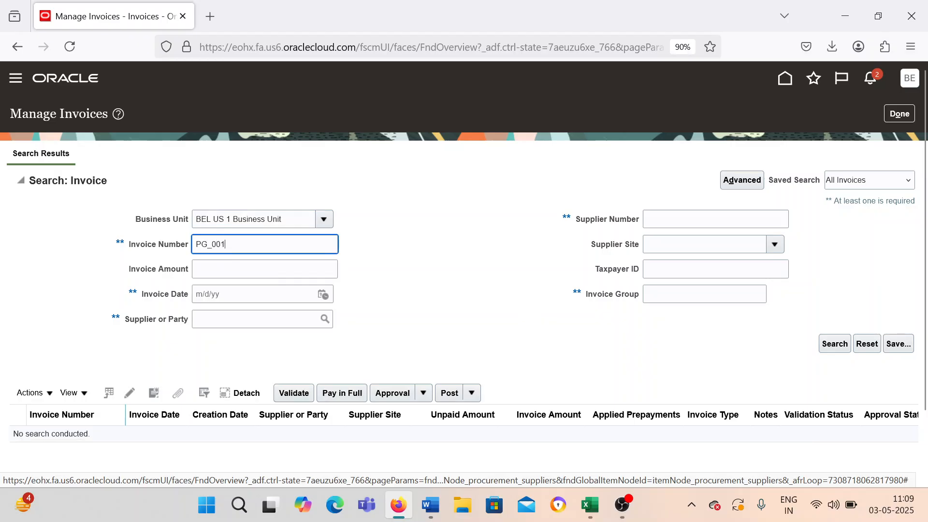
{"action": "type", "text": "1"}
{"action": "key", "text": "Return"}
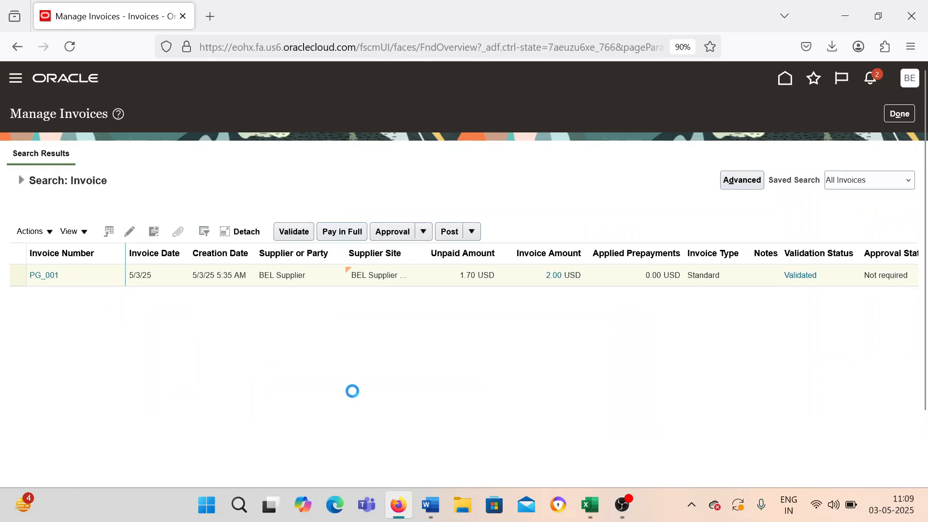
- Clear the Pay alone option in PG_001's installments, save and close the invoice, and leave Manage Invoices
{"action": "left_click", "coordinate": [624, 114]}
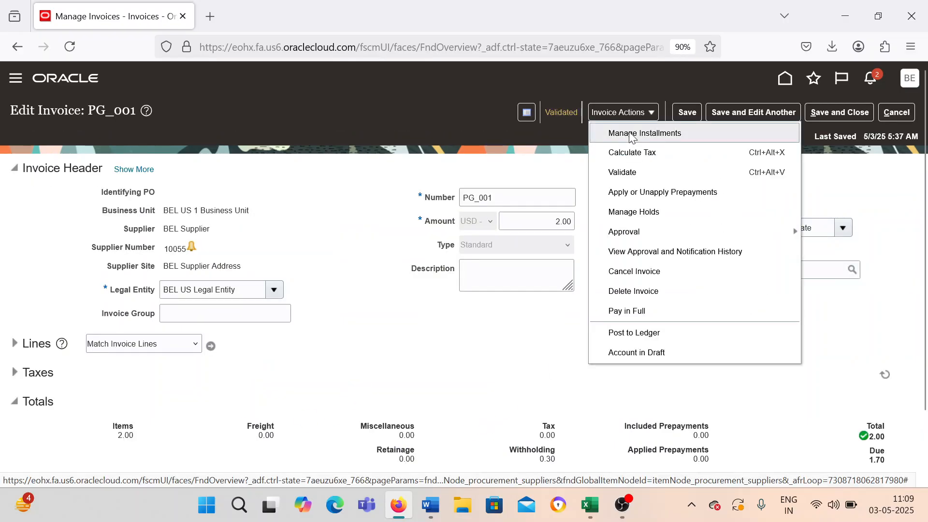
{"action": "left_click", "coordinate": [641, 134]}
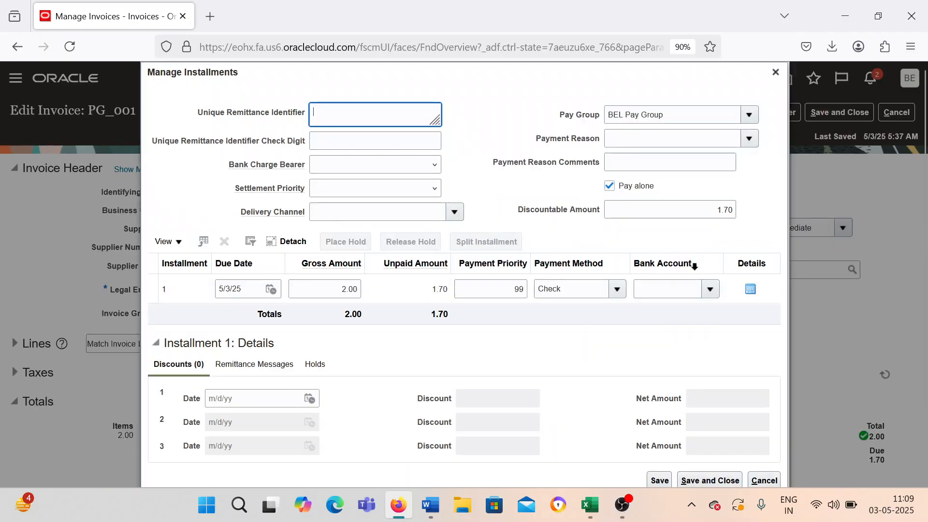
{"action": "left_click", "coordinate": [609, 188]}
{"action": "scroll", "coordinate": [625, 331], "scroll_direction": "down", "scroll_amount": 3}
{"action": "left_click", "coordinate": [725, 406]}
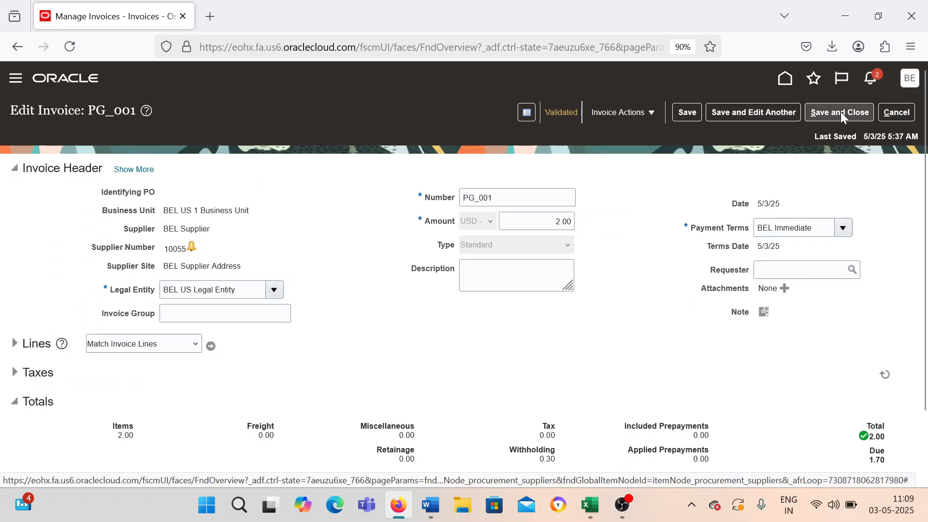
{"action": "left_click", "coordinate": [840, 111]}
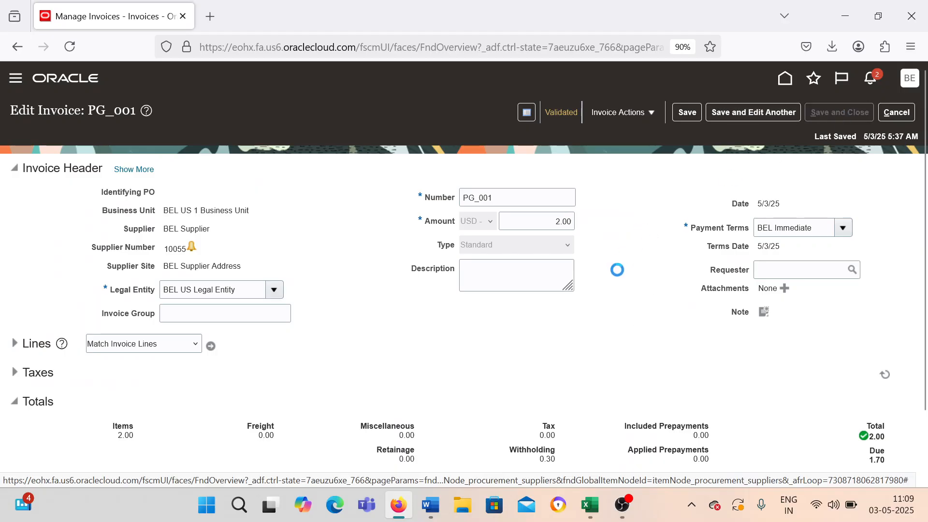
{"action": "left_click", "coordinate": [891, 117]}
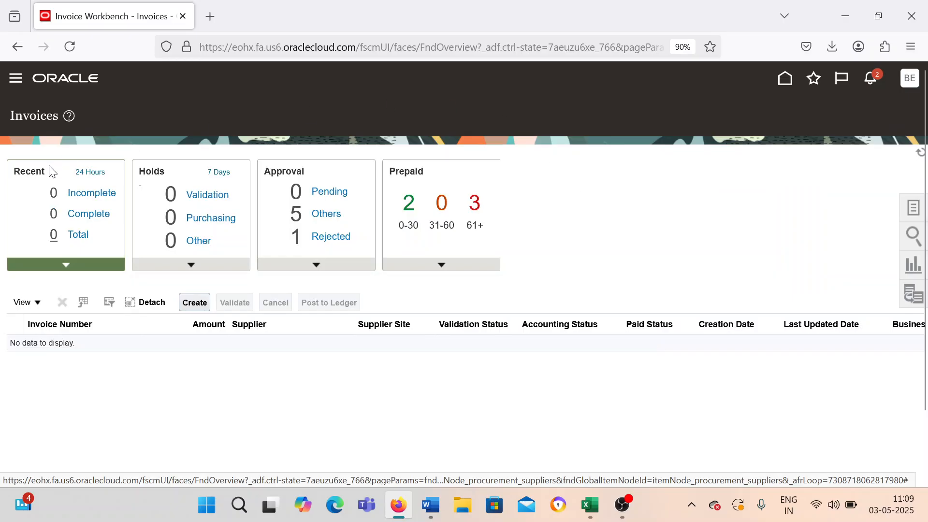
- Go to the Payables Payments work area and open the Submit Payment Process Request page
{"action": "left_click", "coordinate": [16, 78]}
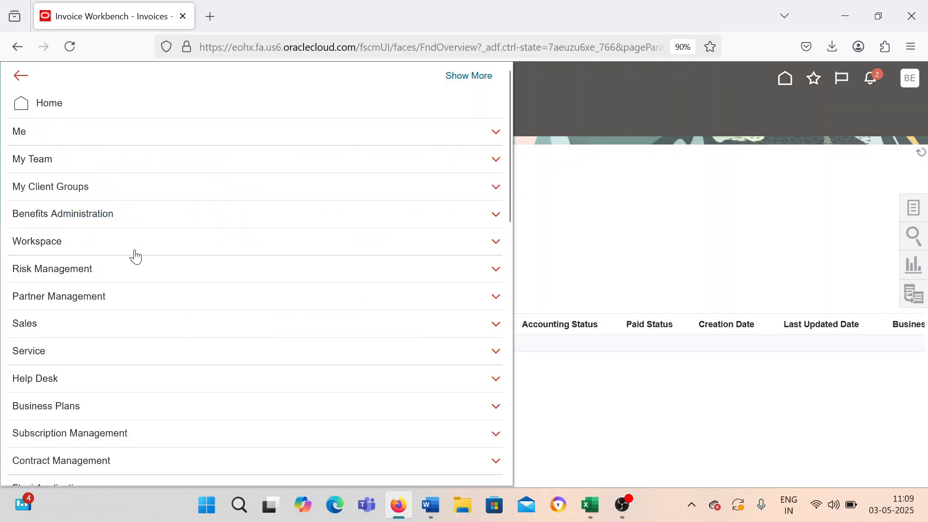
{"action": "scroll", "coordinate": [236, 386], "scroll_direction": "down", "scroll_amount": 6}
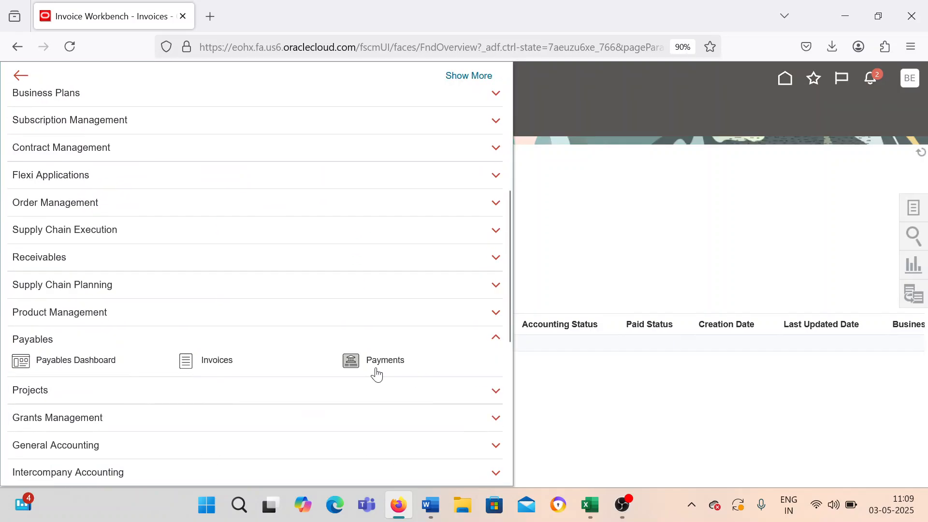
{"action": "left_click", "coordinate": [349, 360]}
{"action": "left_click", "coordinate": [912, 210]}
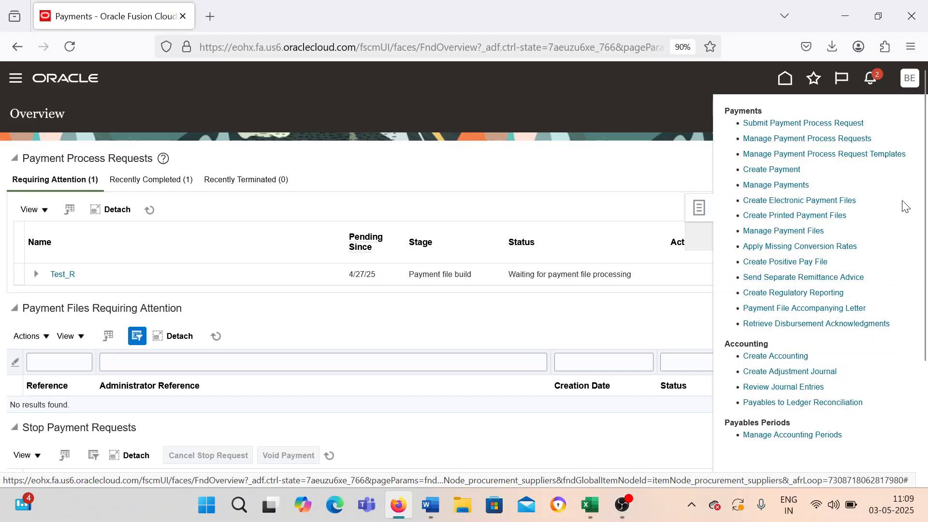
{"action": "left_click", "coordinate": [787, 124]}
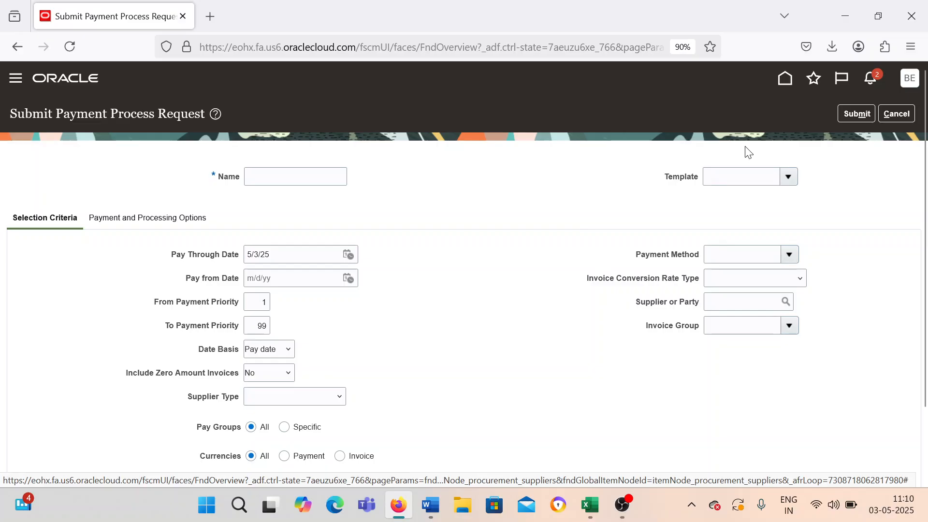
- Name the payment process request PG_BEL_001
{"action": "scroll", "coordinate": [348, 364], "scroll_direction": "down", "scroll_amount": 2}
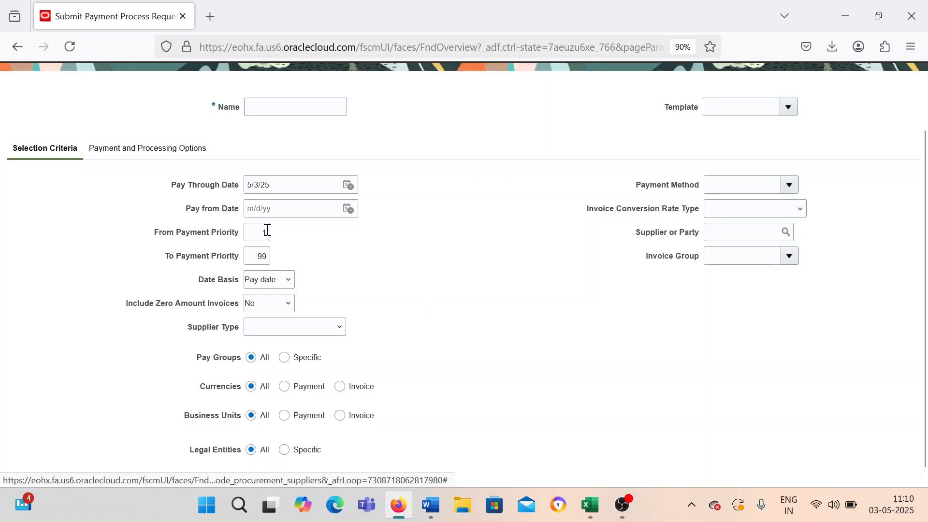
{"action": "scroll", "coordinate": [513, 308], "scroll_direction": "up", "scroll_amount": 2}
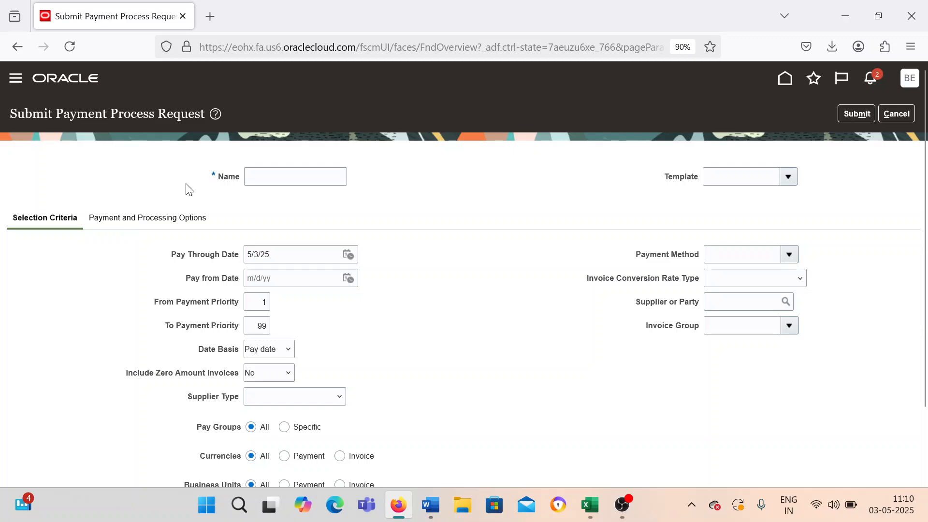
{"action": "left_click", "coordinate": [310, 176]}
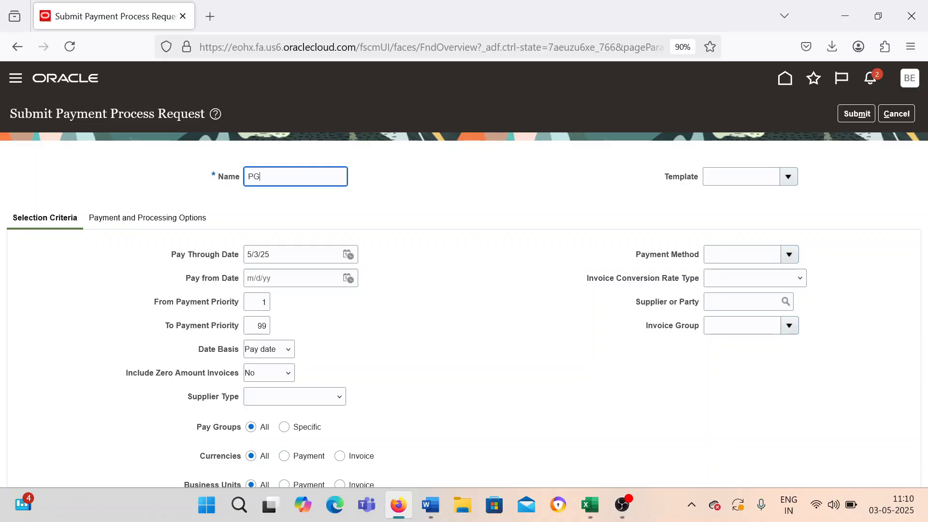
{"action": "type", "text": "01"}
{"action": "key", "text": "Tab"}
{"action": "left_click", "coordinate": [399, 379]}
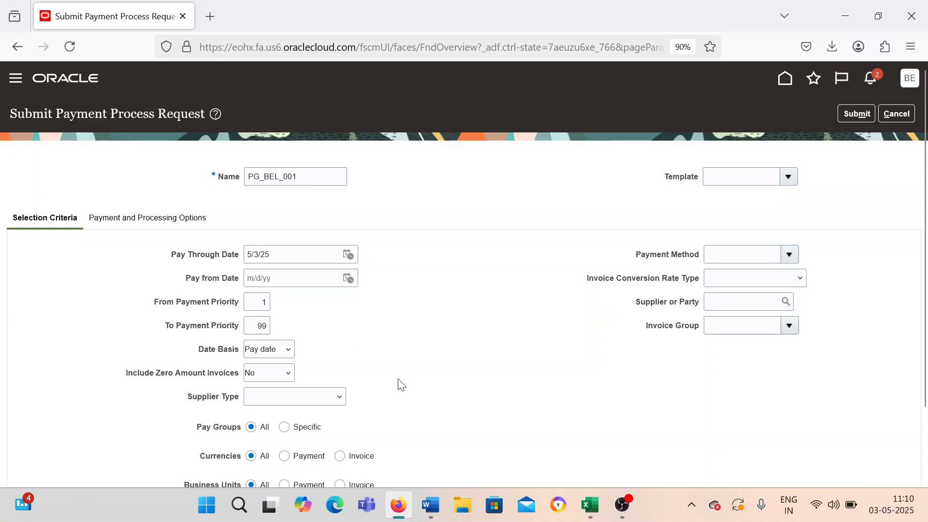
- Set the request's date basis to Due date and look through the supplier types, leaving the field blank
{"action": "left_click", "coordinate": [265, 350]}
{"action": "left_click", "coordinate": [265, 367]}
{"action": "scroll", "coordinate": [388, 365], "scroll_direction": "down", "scroll_amount": 3}
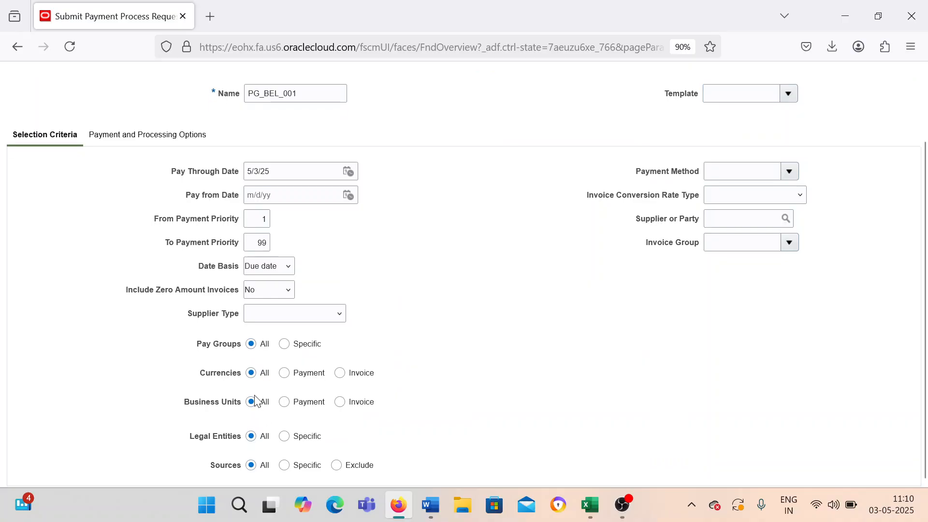
{"action": "left_click", "coordinate": [261, 320]}
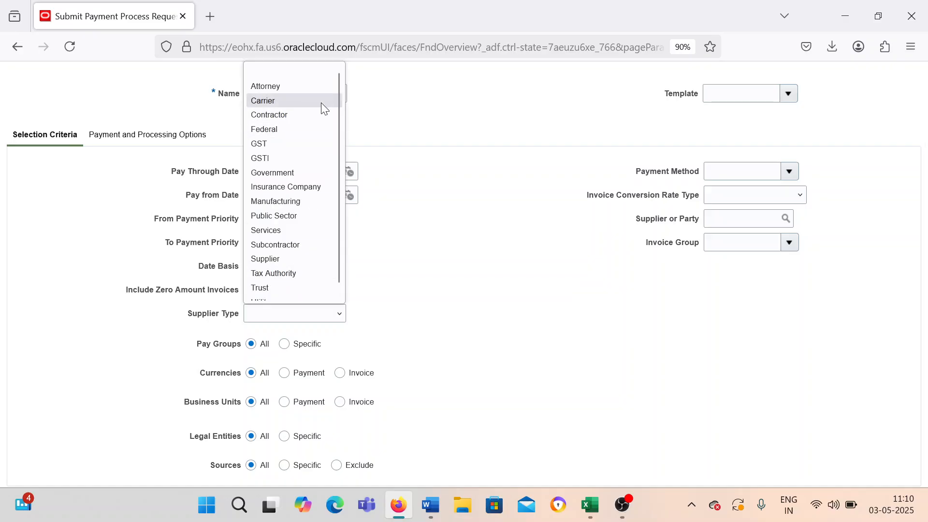
{"action": "left_click", "coordinate": [387, 333]}
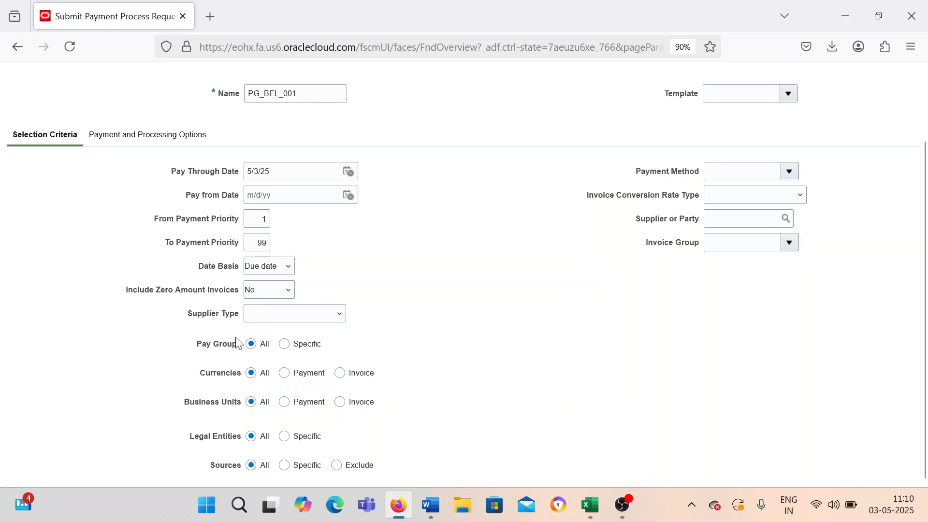
- Look through the available payment methods and invoice groups for the request, leaving both fields blank
{"action": "scroll", "coordinate": [565, 279], "scroll_direction": "up", "scroll_amount": 2}
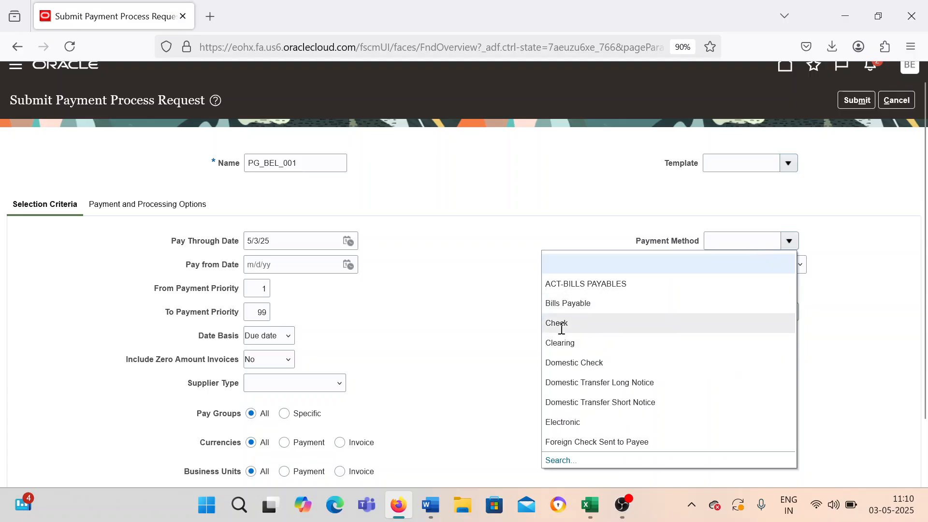
{"action": "left_click", "coordinate": [490, 355]}
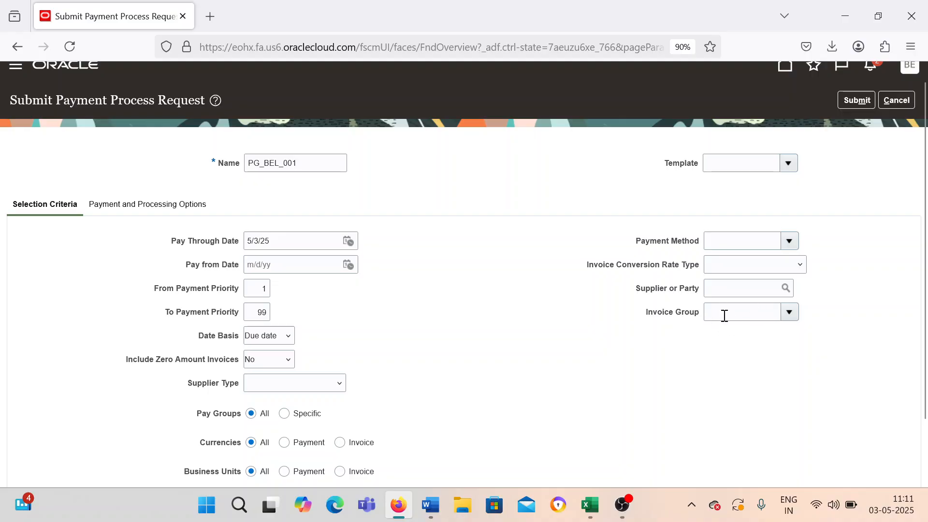
{"action": "left_click", "coordinate": [788, 313]}
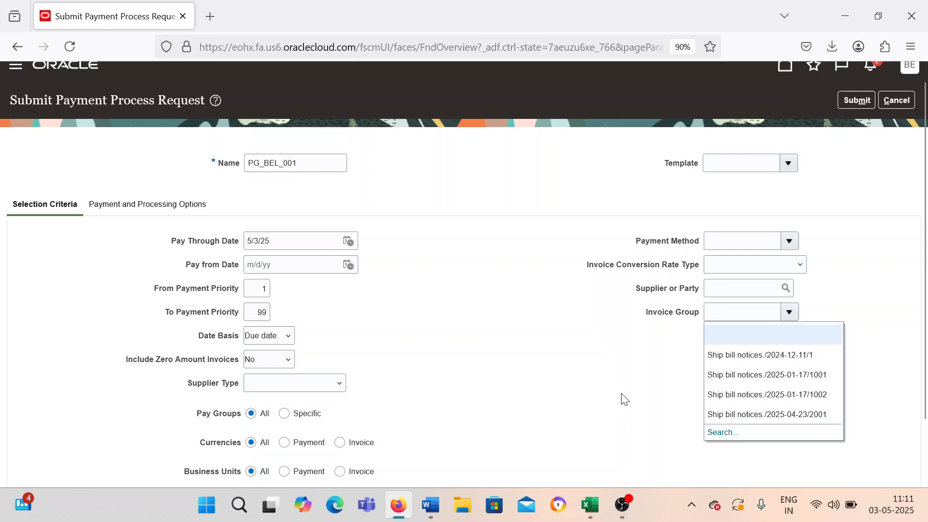
{"action": "left_click", "coordinate": [575, 341]}
{"action": "scroll", "coordinate": [575, 341], "scroll_direction": "down", "scroll_amount": 2}
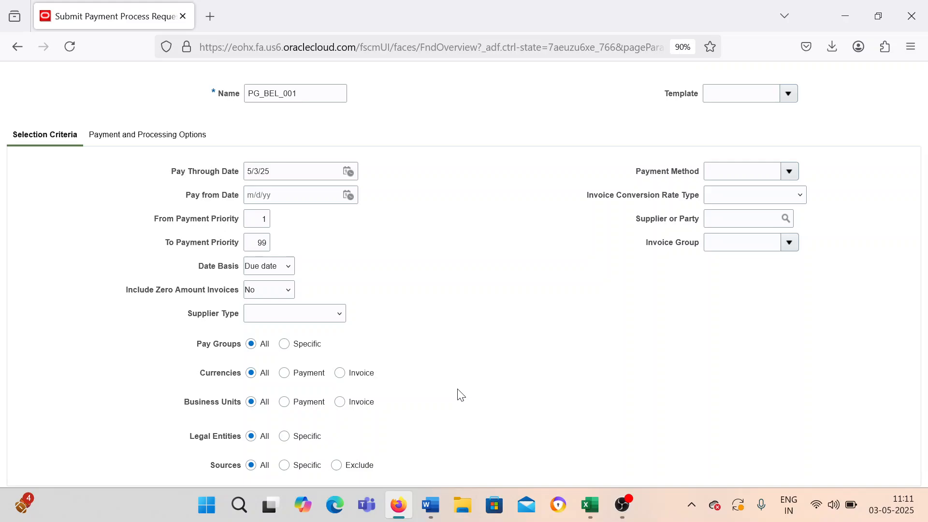
- Restrict the request's pay groups to Specific and add BEL Pay Group
{"action": "left_click", "coordinate": [283, 344]}
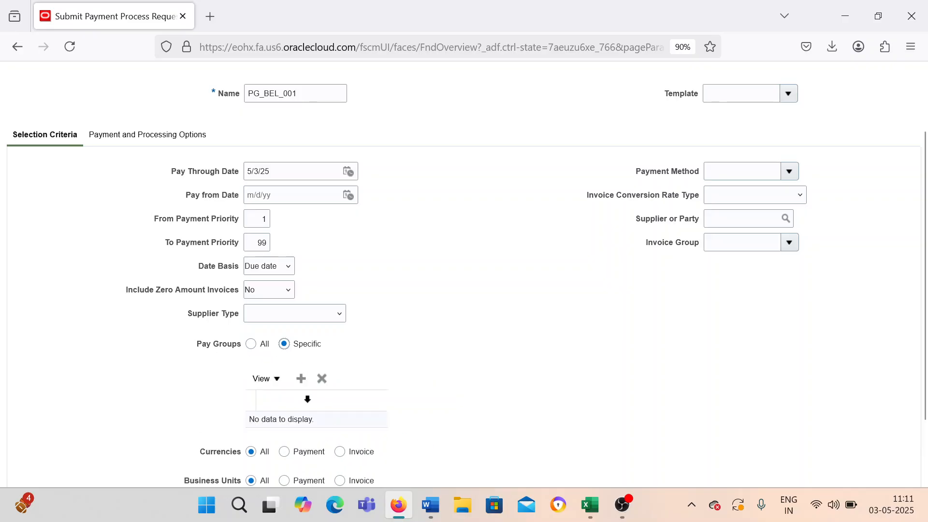
{"action": "left_click", "coordinate": [301, 379]}
{"action": "left_click", "coordinate": [372, 427]}
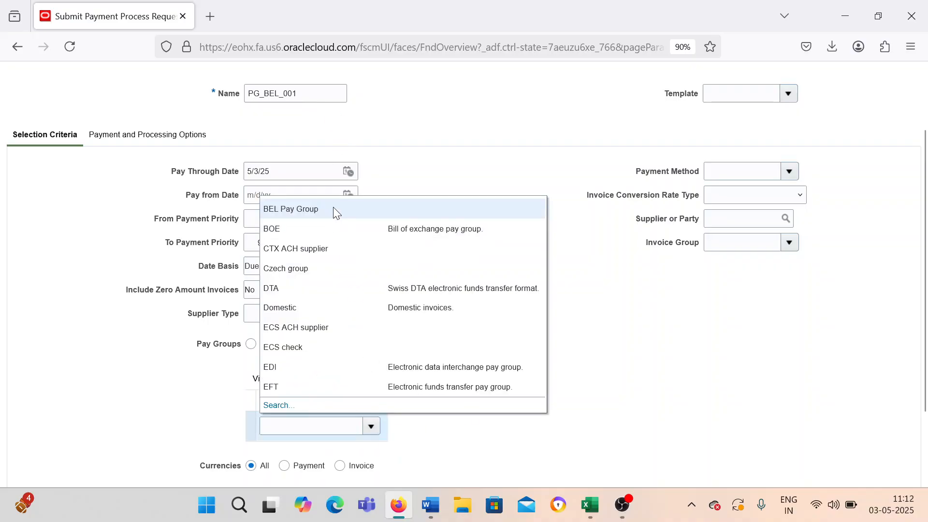
{"action": "left_click", "coordinate": [335, 208]}
{"action": "scroll", "coordinate": [432, 370], "scroll_direction": "down", "scroll_amount": 2}
{"action": "scroll", "coordinate": [431, 370], "scroll_direction": "up", "scroll_amount": 2}
{"action": "scroll", "coordinate": [431, 370], "scroll_direction": "down", "scroll_amount": 1}
{"action": "scroll", "coordinate": [431, 370], "scroll_direction": "up", "scroll_amount": 2}
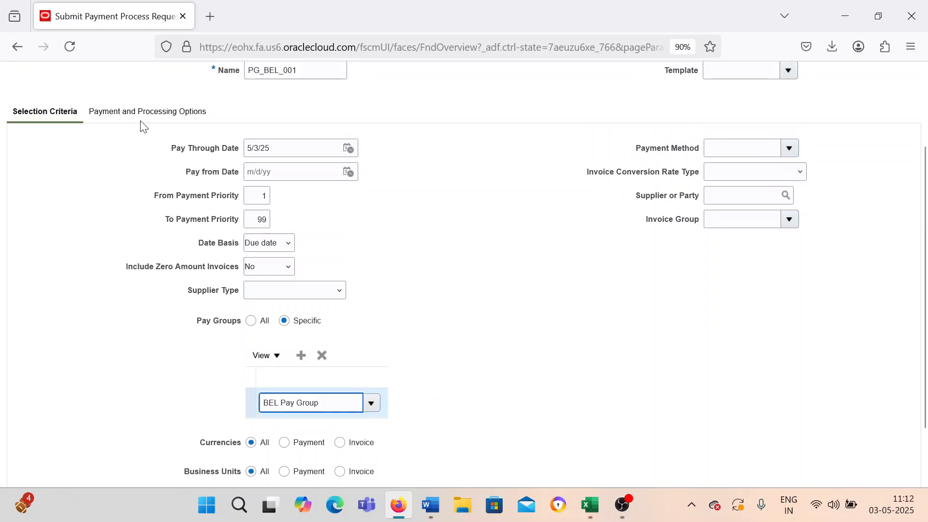
- In the payment and processing options, enable Review installments, Create payment files immediately and Review proposed payments
{"action": "left_click", "coordinate": [141, 116]}
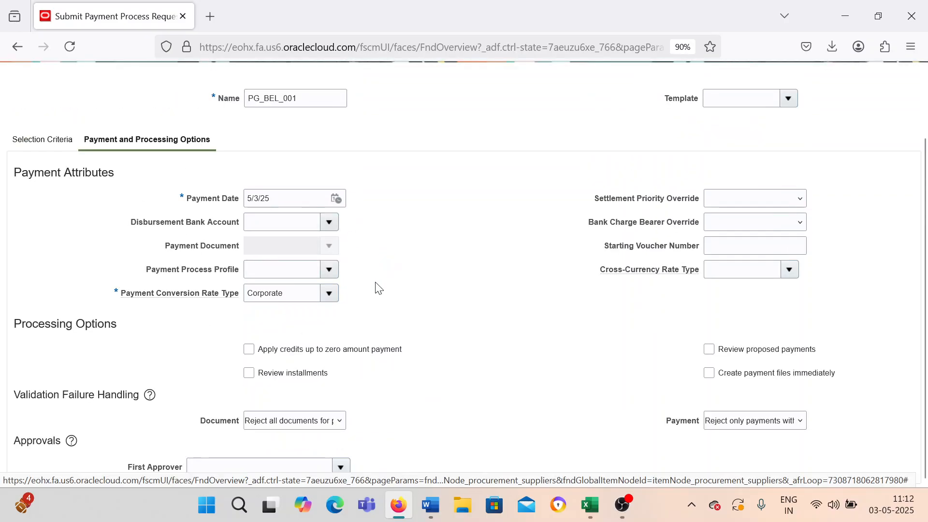
{"action": "left_click", "coordinate": [250, 380]}
{"action": "left_click", "coordinate": [709, 376]}
{"action": "left_click", "coordinate": [710, 352]}
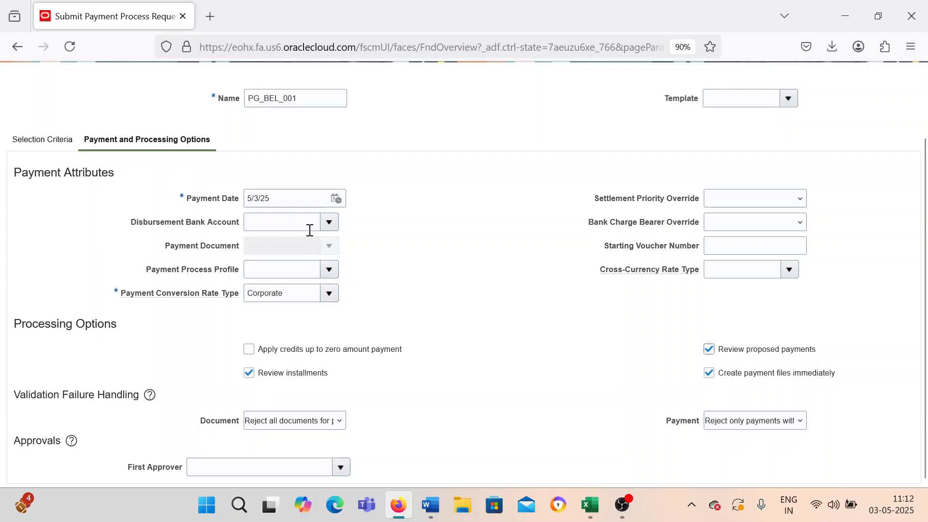
- Set the disbursement bank account to BEL Corporate, the payment document to BEL Check and the payment process profile to BEL PPP
{"action": "left_click", "coordinate": [329, 223]}
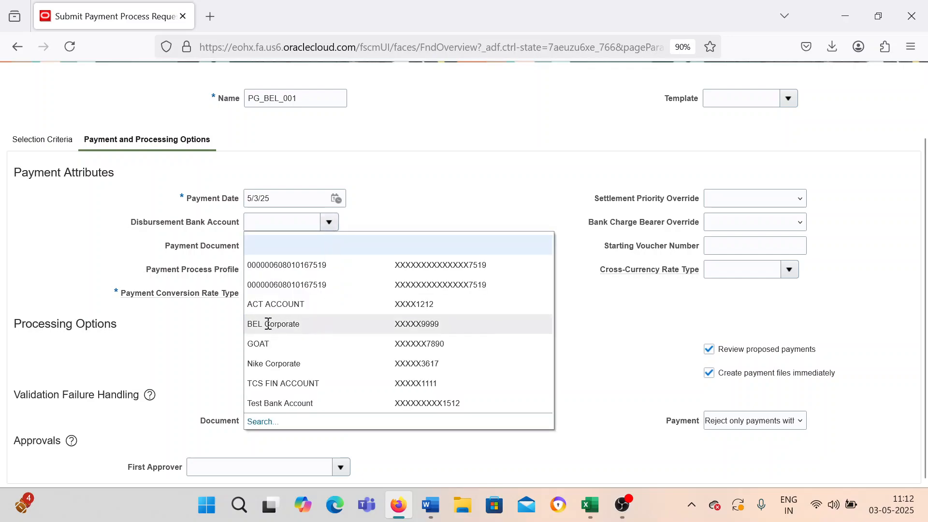
{"action": "left_click", "coordinate": [291, 325]}
{"action": "left_click", "coordinate": [329, 246]}
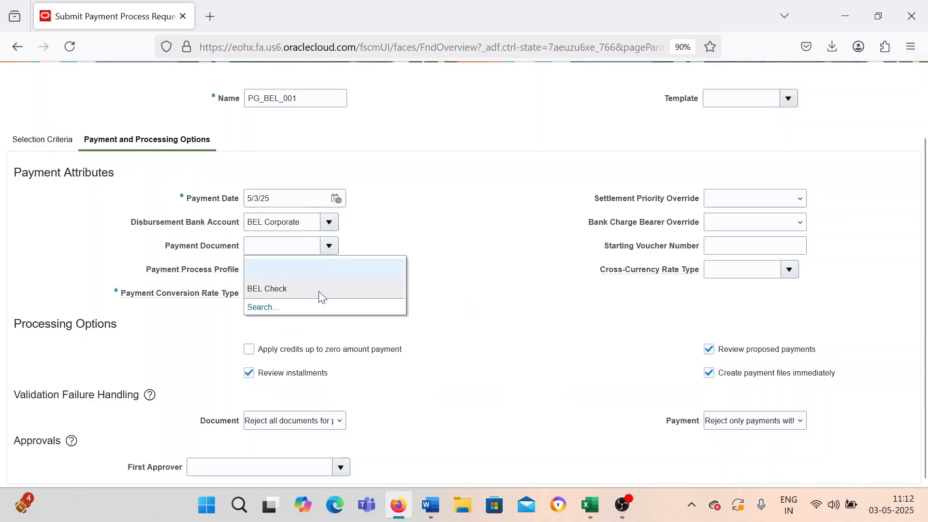
{"action": "left_click", "coordinate": [318, 289]}
{"action": "left_click", "coordinate": [328, 270]}
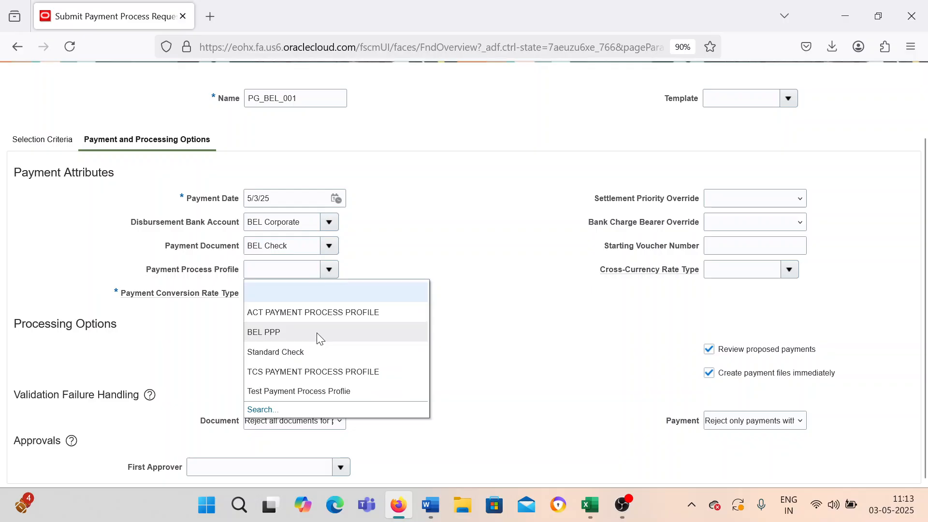
{"action": "left_click", "coordinate": [317, 332]}
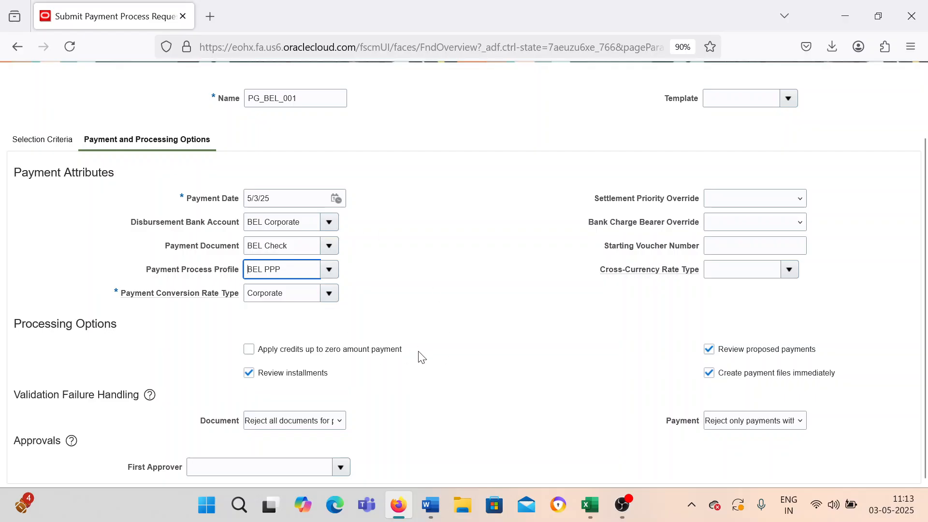
- Check the completed payment and processing options and submit payment process request PG_BEL_001
{"action": "scroll", "coordinate": [371, 389], "scroll_direction": "up", "scroll_amount": 2}
{"action": "scroll", "coordinate": [371, 389], "scroll_direction": "down", "scroll_amount": 2}
{"action": "scroll", "coordinate": [371, 389], "scroll_direction": "up", "scroll_amount": 2}
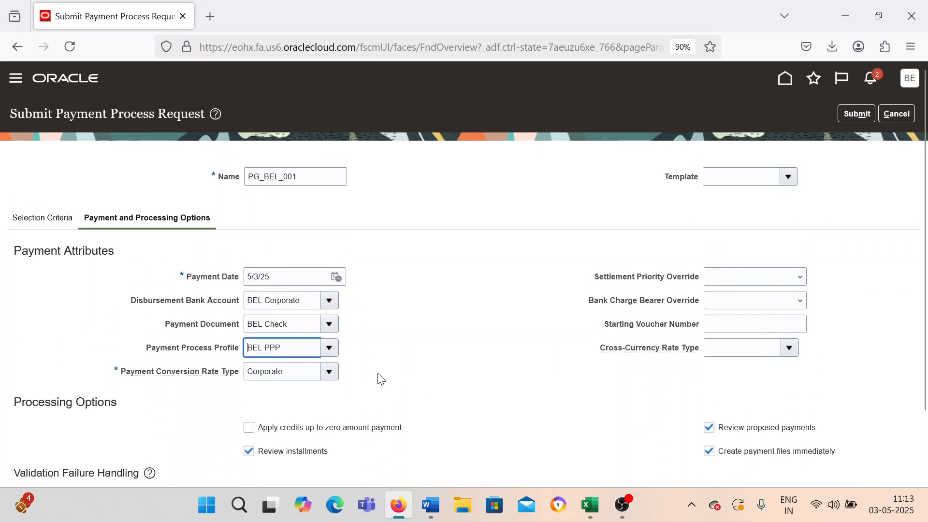
{"action": "left_click", "coordinate": [852, 119]}
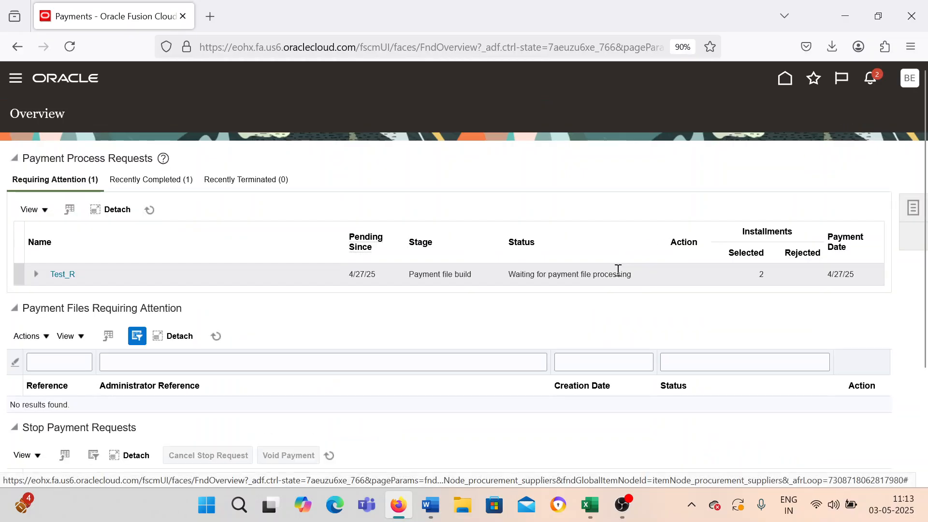
- Open Manage Payment Process Requests and search for requests by the name BEL
{"action": "left_click", "coordinate": [920, 211]}
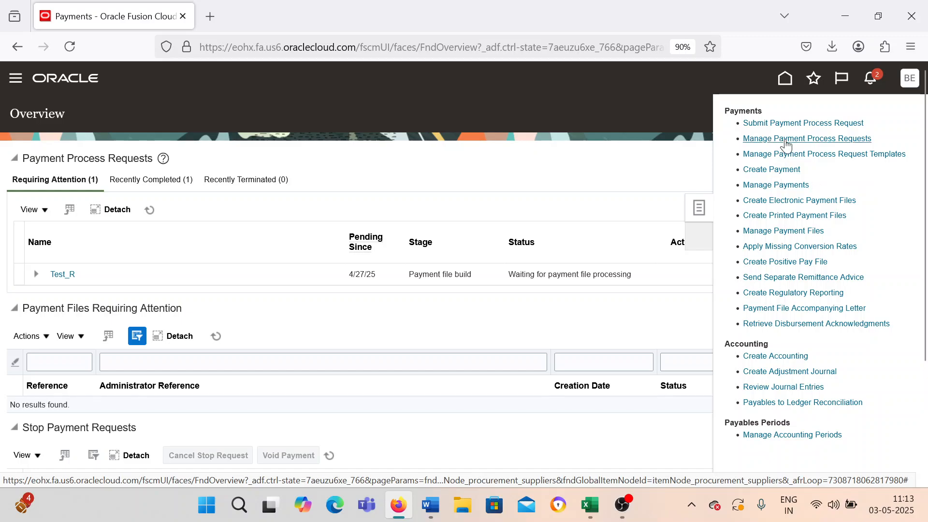
{"action": "left_click", "coordinate": [158, 188]}
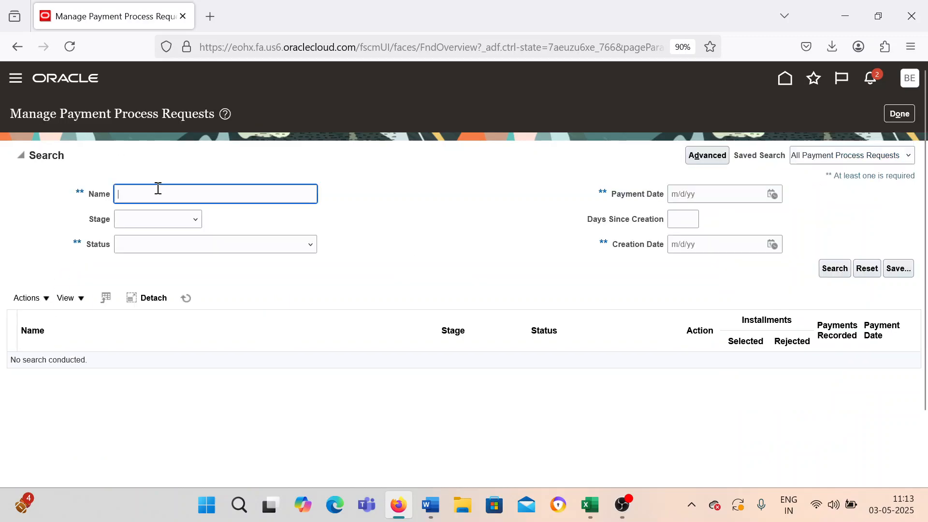
{"action": "type", "text": "BEL"}
{"action": "key", "text": "Return"}
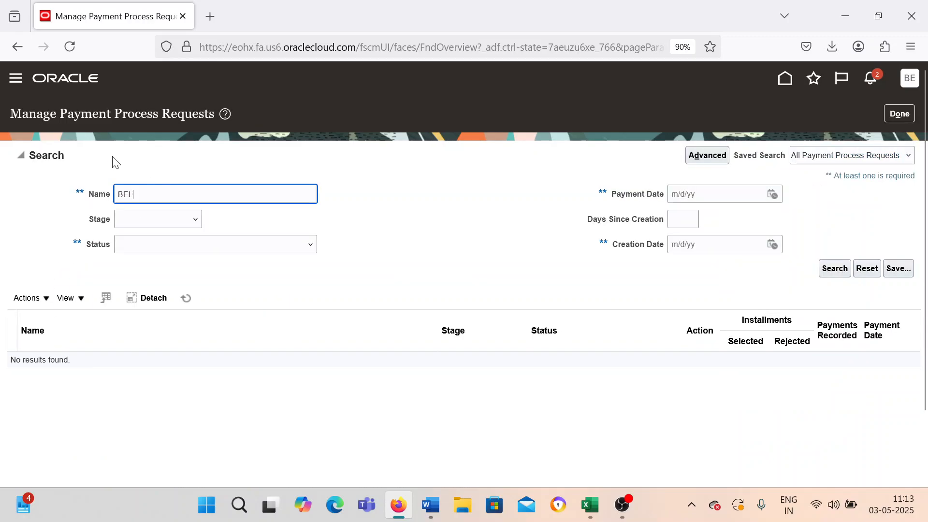
- Search the payment process requests by the name PG_ and refresh the results
{"action": "left_click", "coordinate": [153, 190]}
{"action": "double_click", "coordinate": [153, 190]}
{"action": "type", "text": "PG_"}
{"action": "key", "text": "Return"}
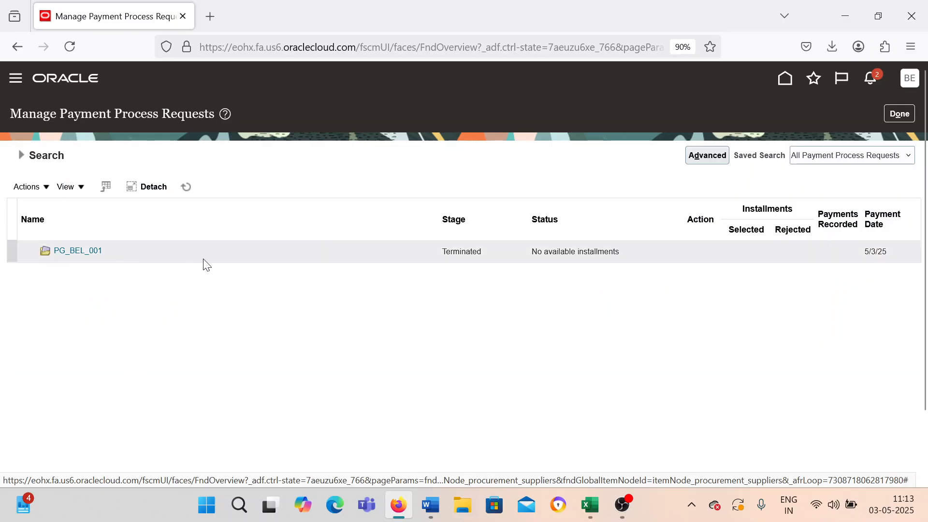
{"action": "left_click", "coordinate": [187, 187]}
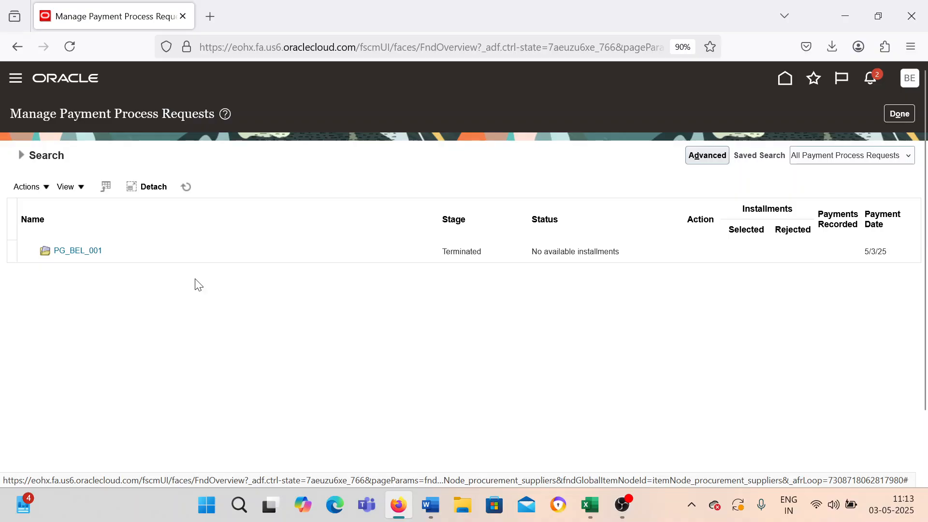
- Open request PG_BEL_001, review its selection criteria and its payment and processing options, and close it
{"action": "left_click", "coordinate": [96, 253]}
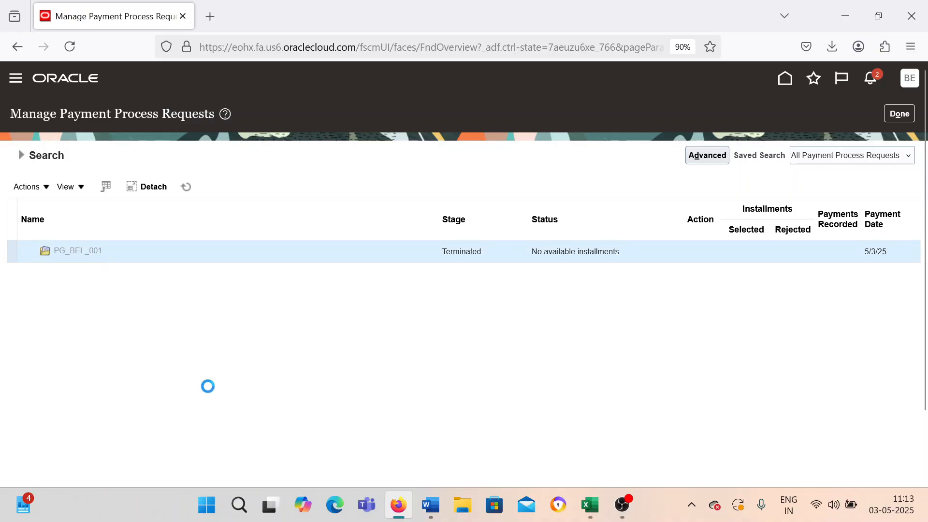
{"action": "scroll", "coordinate": [211, 389], "scroll_direction": "down", "scroll_amount": 3}
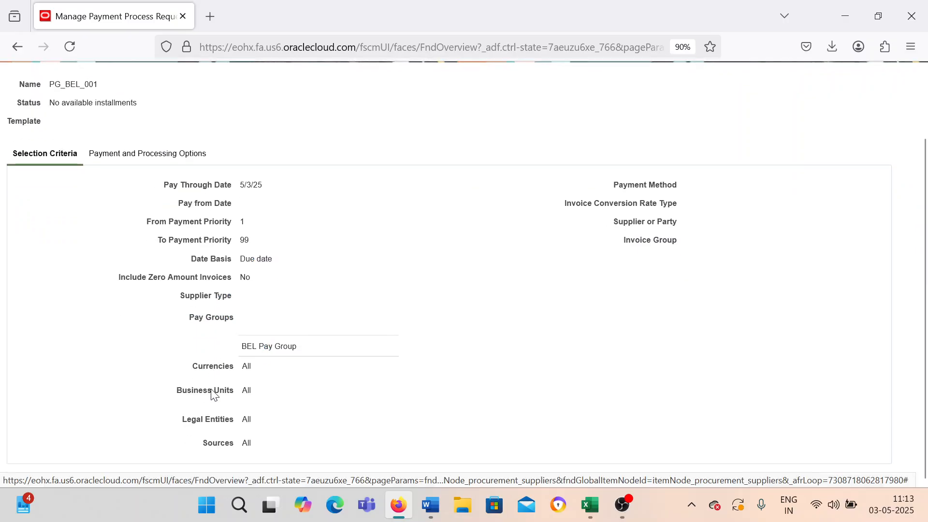
{"action": "scroll", "coordinate": [211, 393], "scroll_direction": "up", "scroll_amount": 3}
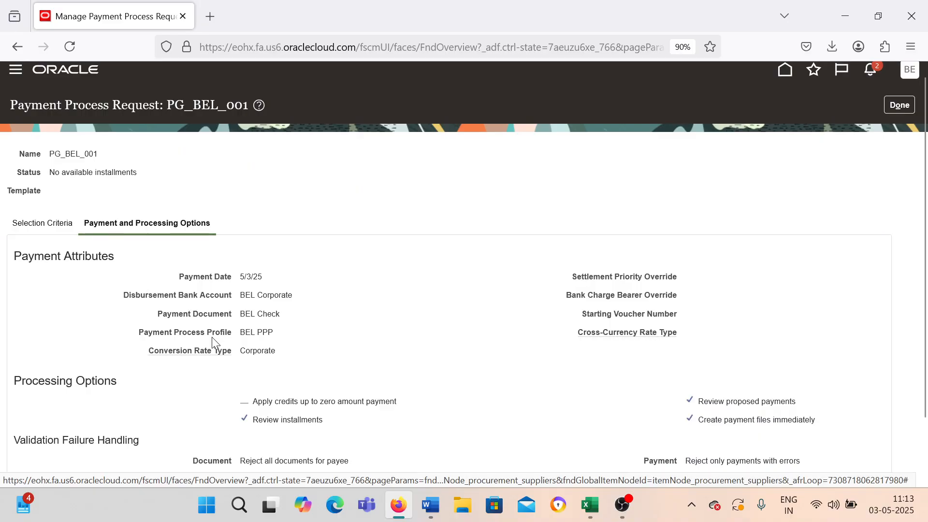
{"action": "scroll", "coordinate": [213, 339], "scroll_direction": "down", "scroll_amount": 3}
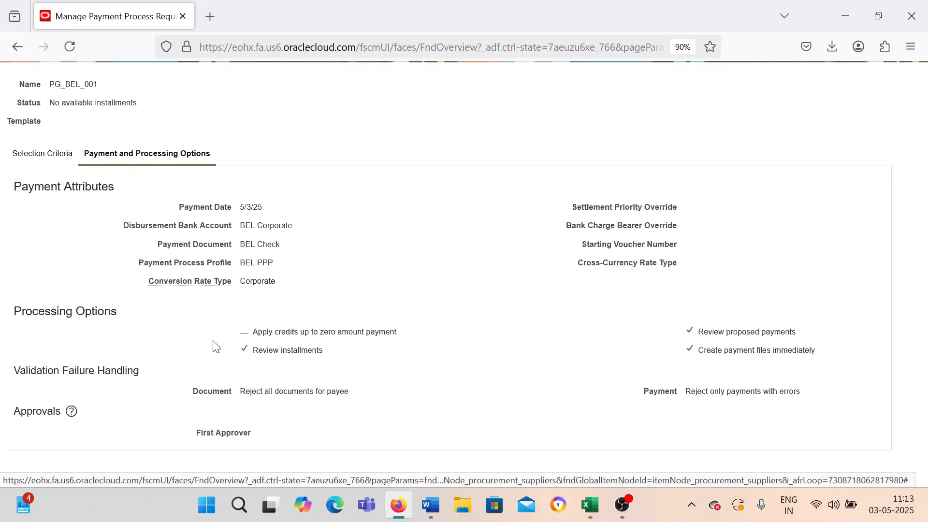
{"action": "scroll", "coordinate": [216, 346], "scroll_direction": "up", "scroll_amount": 3}
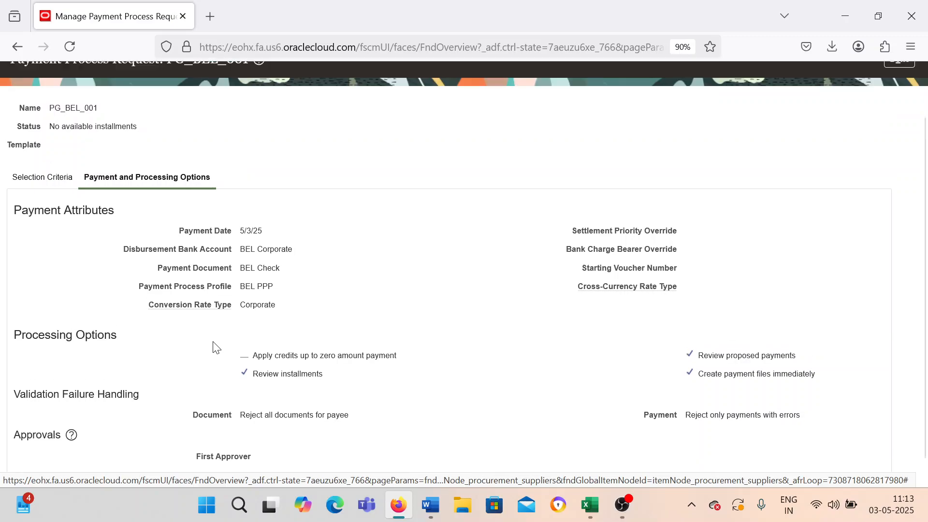
{"action": "left_click", "coordinate": [895, 116]}
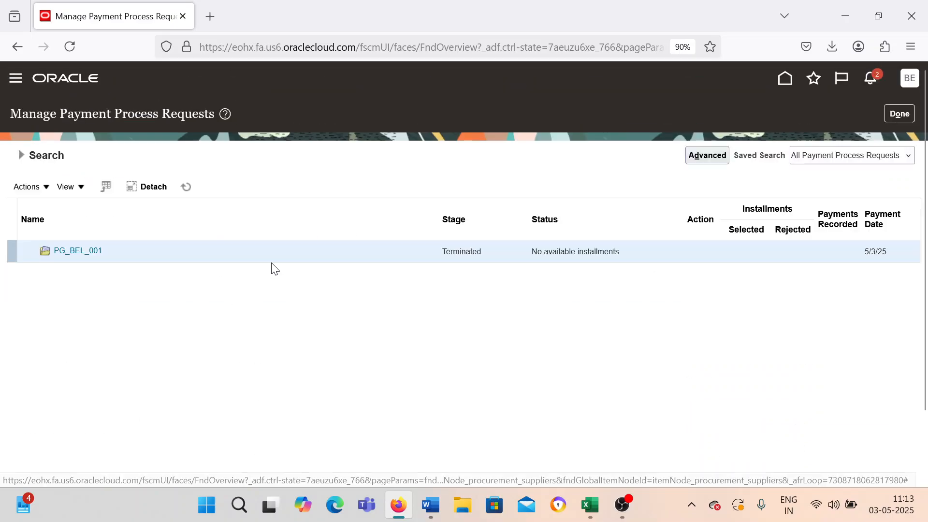
- Refresh the request list, reopen PG_BEL_001 to recheck its payment and processing options, and return to the list
{"action": "left_click", "coordinate": [187, 189]}
{"action": "left_click", "coordinate": [22, 155]}
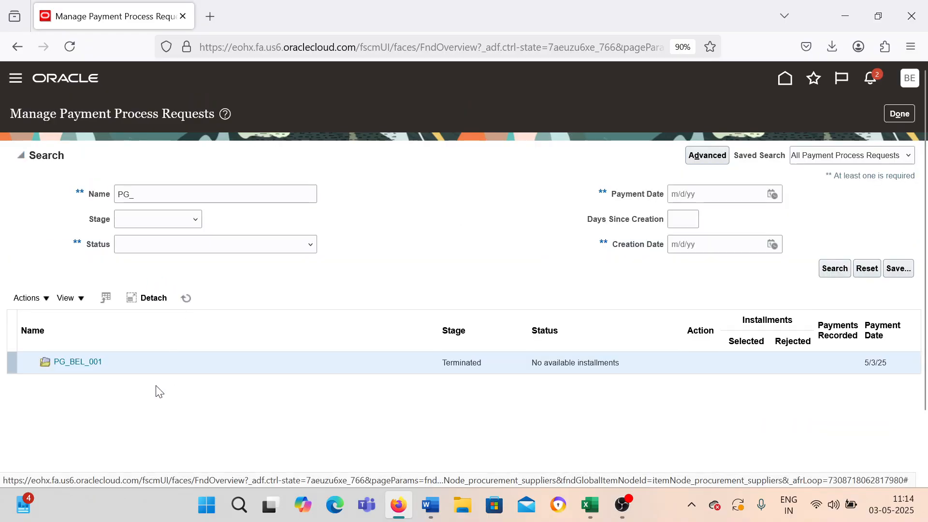
{"action": "left_click", "coordinate": [92, 363]}
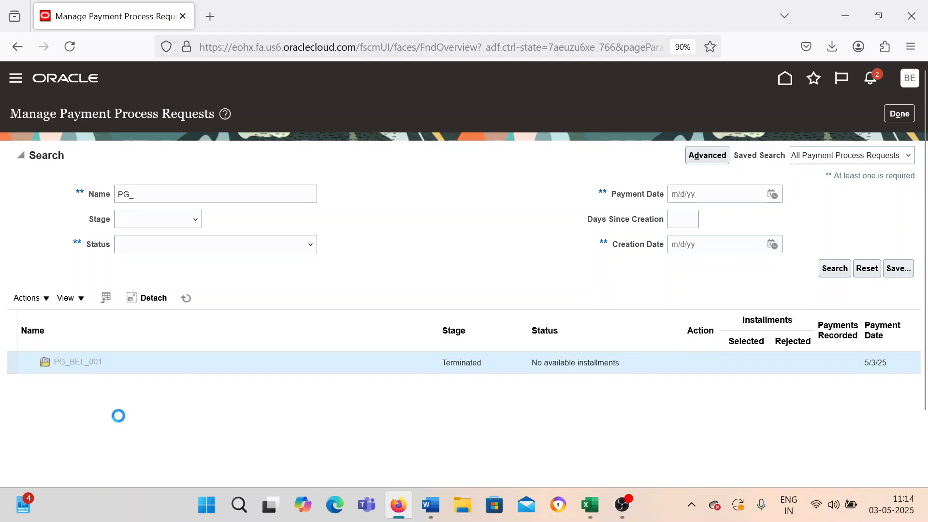
{"action": "scroll", "coordinate": [121, 420], "scroll_direction": "down", "scroll_amount": 3}
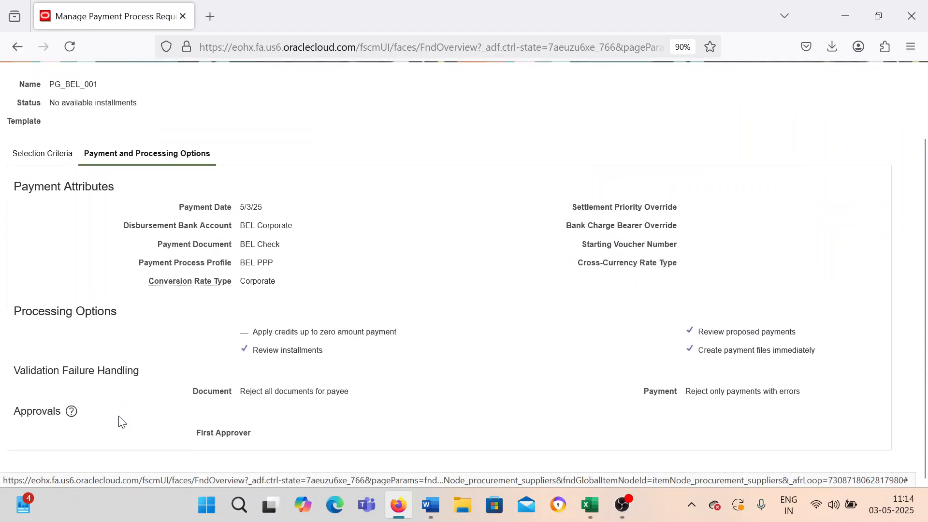
{"action": "scroll", "coordinate": [120, 421], "scroll_direction": "up", "scroll_amount": 3}
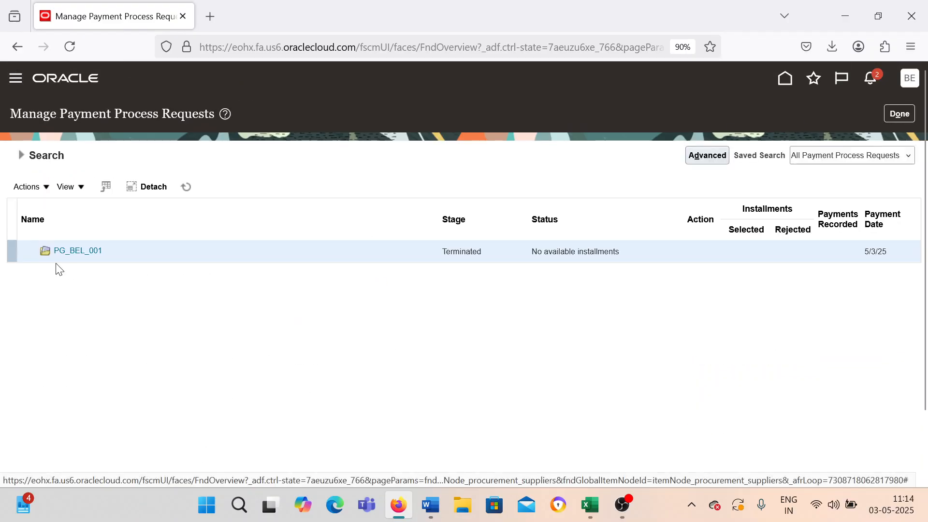
- Go to the Payables Invoices work area and open the Manage Accounting Periods page
{"action": "left_click", "coordinate": [16, 78]}
{"action": "scroll", "coordinate": [153, 360], "scroll_direction": "down", "scroll_amount": 10}
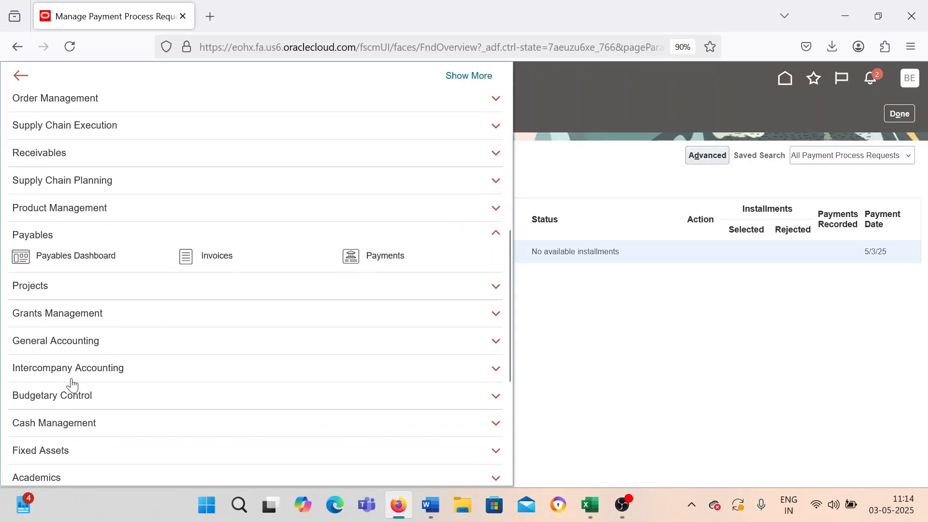
{"action": "scroll", "coordinate": [71, 383], "scroll_direction": "down", "scroll_amount": 1}
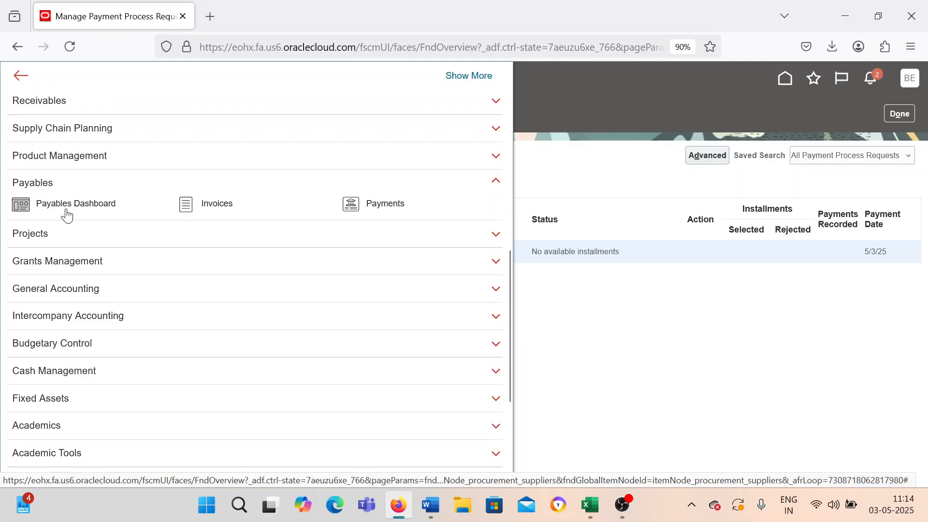
{"action": "left_click", "coordinate": [190, 213]}
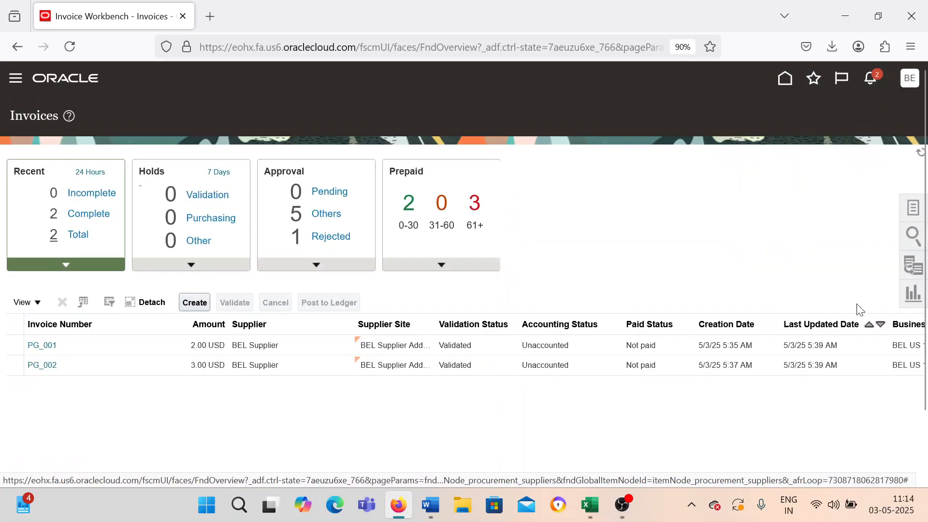
{"action": "left_click", "coordinate": [911, 205]}
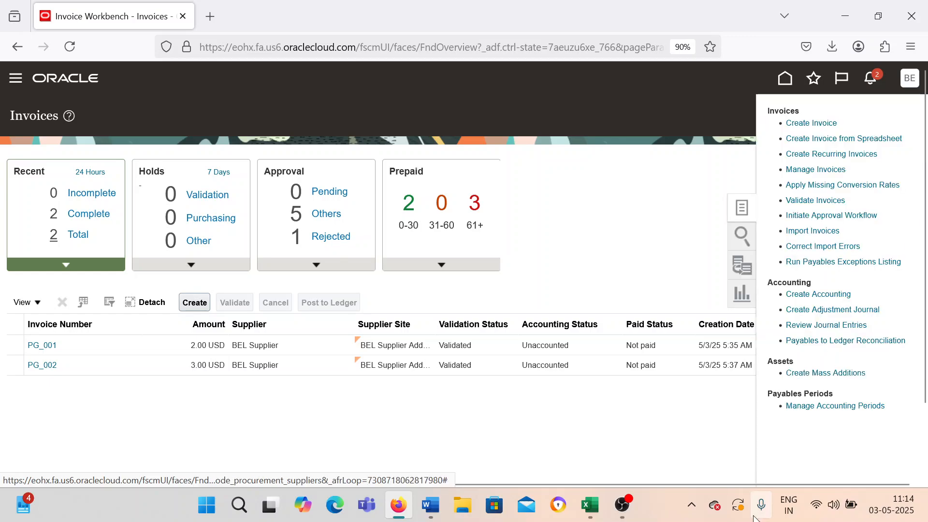
{"action": "left_click", "coordinate": [808, 408]}
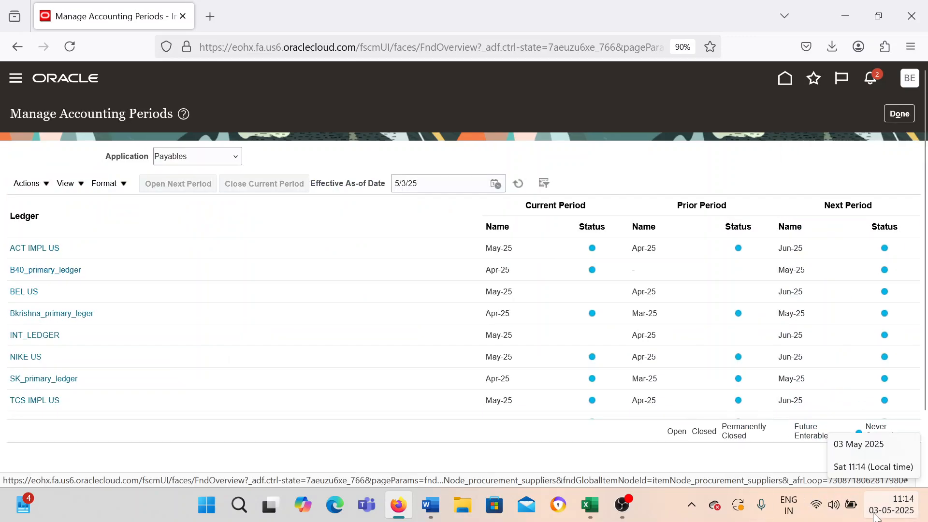
- Open the May-25 Payables accounting period for the BEL US ledger, refresh the period statuses, and exit accounting period management
{"action": "left_click", "coordinate": [33, 291]}
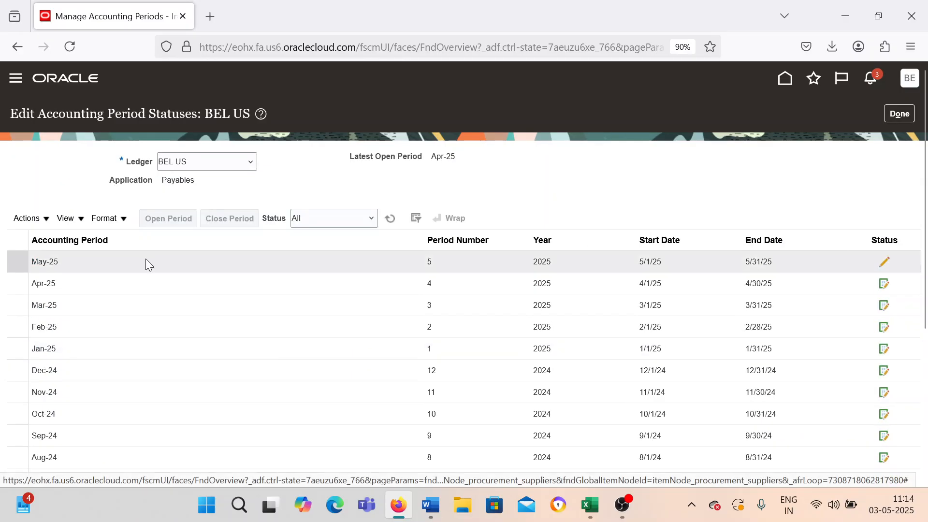
{"action": "left_click", "coordinate": [146, 260]}
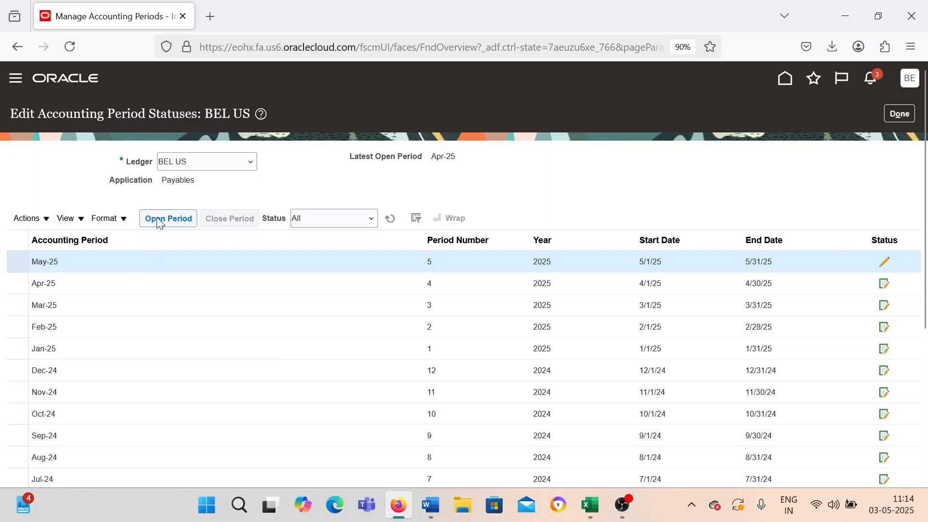
{"action": "left_click", "coordinate": [157, 221]}
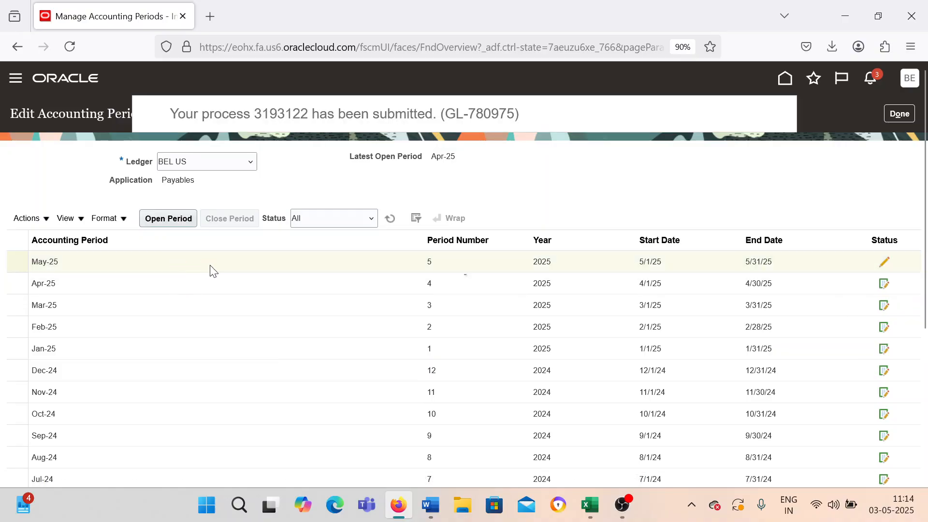
{"action": "left_click", "coordinate": [387, 220]}
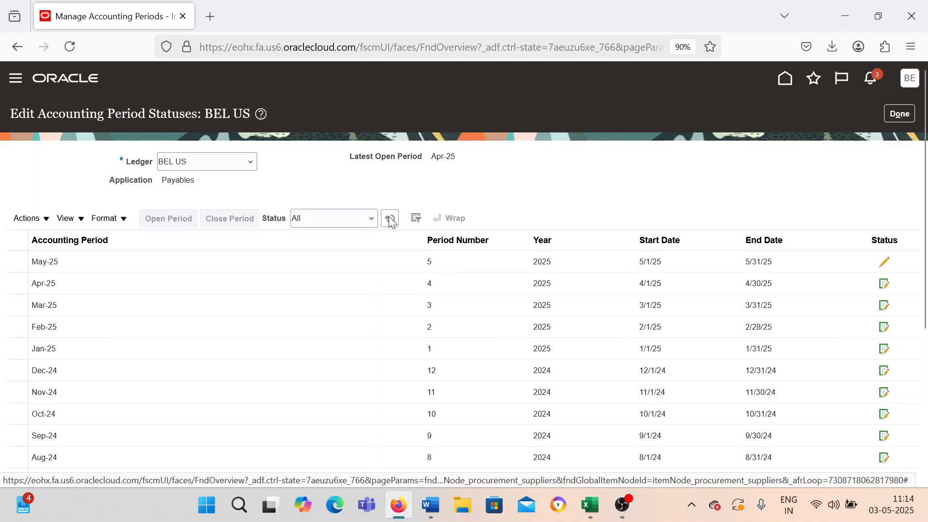
{"action": "left_click", "coordinate": [390, 221]}
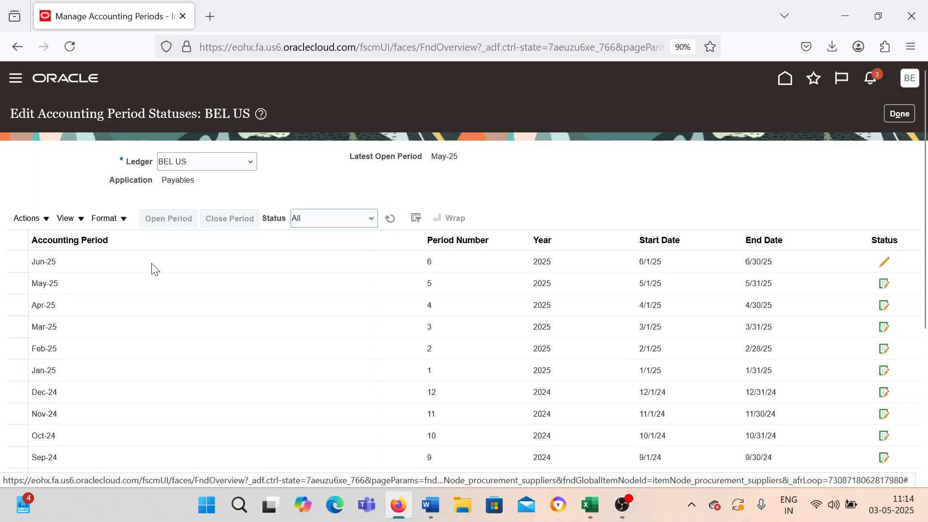
{"action": "left_click", "coordinate": [908, 114]}
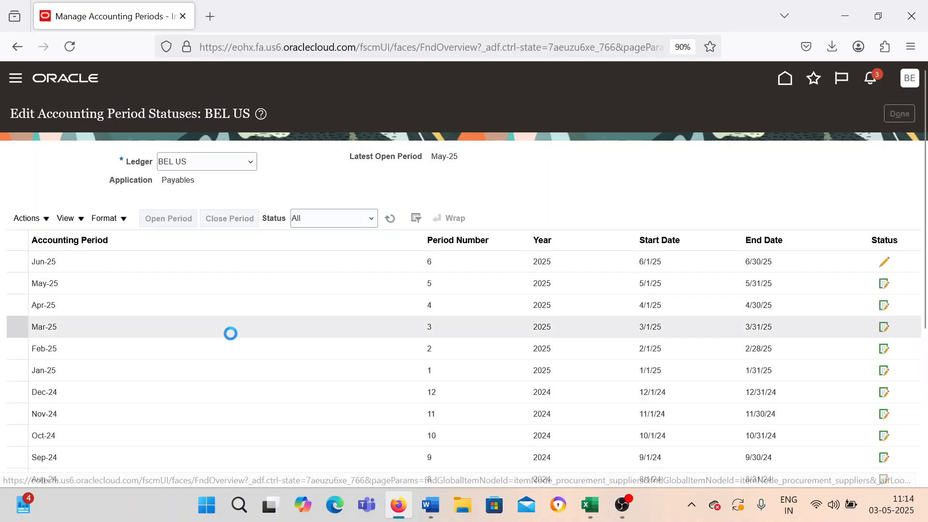
{"action": "left_click", "coordinate": [899, 114]}
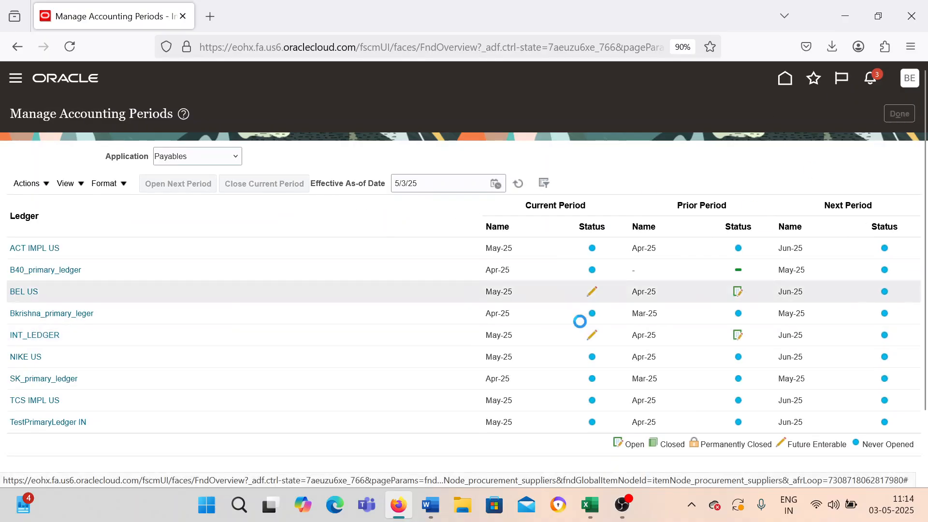
- Go to the Payables Payments work area and start a new payment process request named PG_002
{"action": "left_click", "coordinate": [16, 78]}
{"action": "scroll", "coordinate": [242, 386], "scroll_direction": "down", "scroll_amount": 3}
{"action": "scroll", "coordinate": [40, 461], "scroll_direction": "down", "scroll_amount": 5}
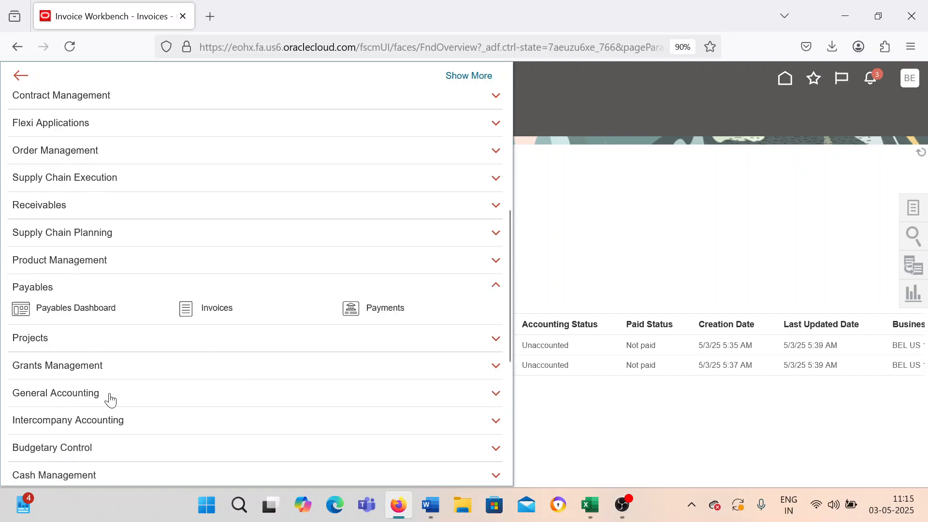
{"action": "left_click", "coordinate": [352, 309]}
{"action": "left_click", "coordinate": [913, 209]}
{"action": "left_click", "coordinate": [773, 122]}
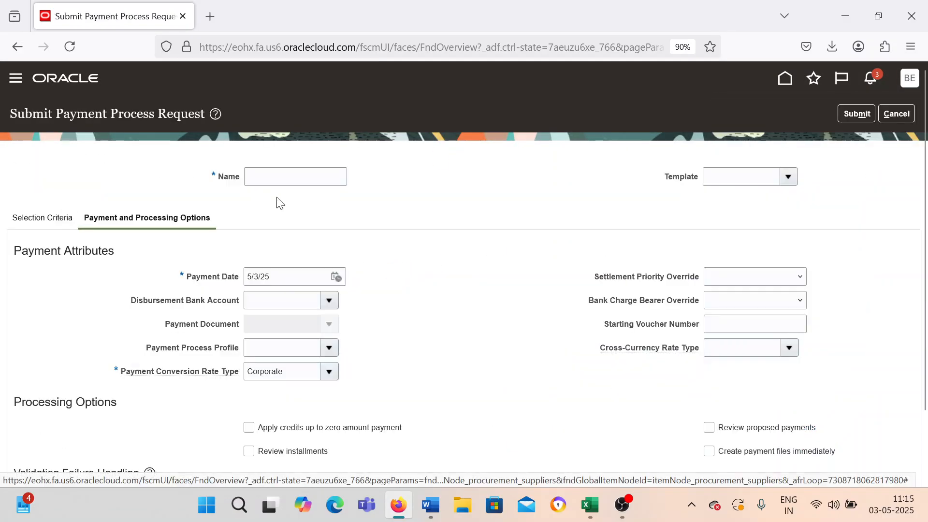
{"action": "left_click", "coordinate": [263, 174]}
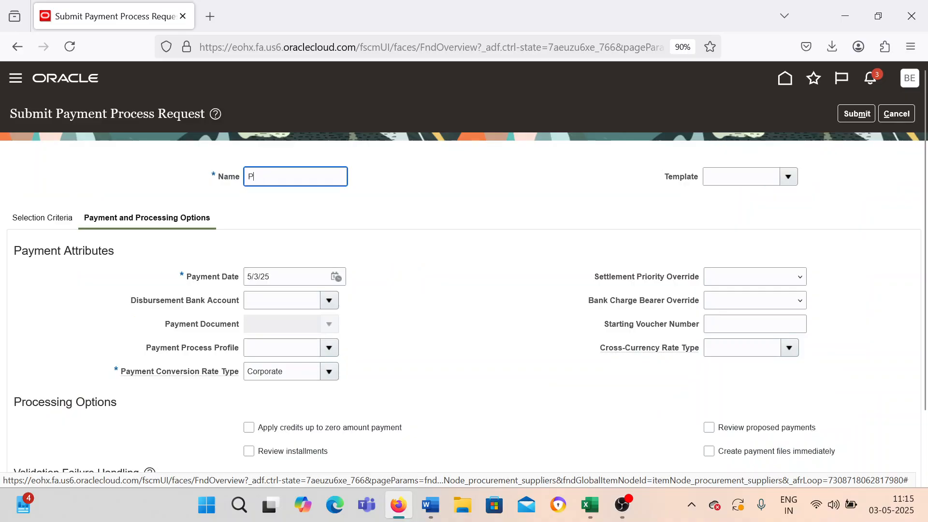
{"action": "type", "text": "PG_002"}
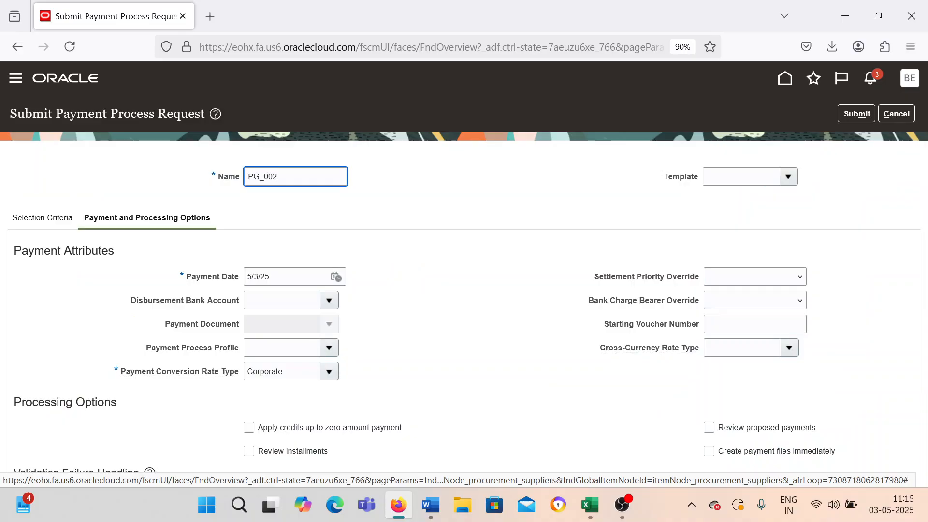
{"action": "key", "text": "Tab"}
{"action": "key", "text": "Tab"}
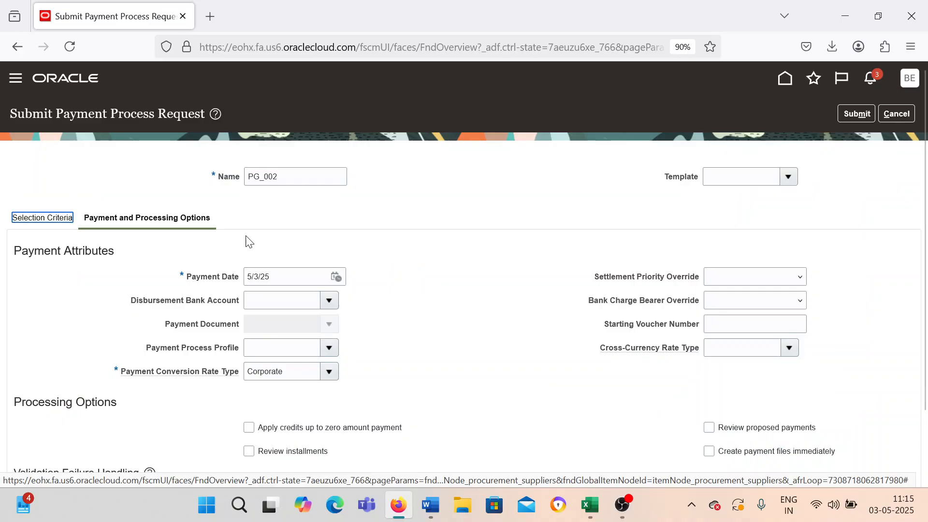
- In the selection criteria, set the date basis to Due date and restrict the request to the specific pay group BEL Pay Group
{"action": "left_click", "coordinate": [51, 218]}
{"action": "scroll", "coordinate": [278, 288], "scroll_direction": "down", "scroll_amount": 2}
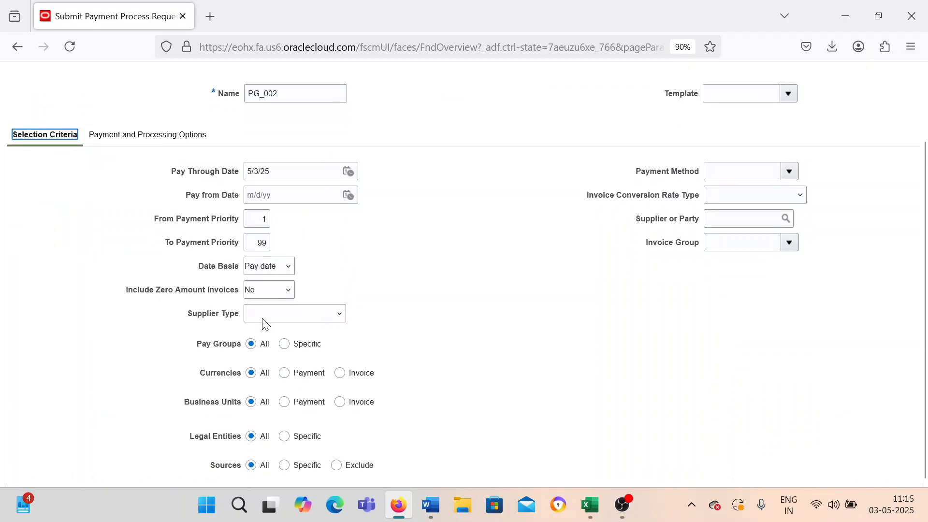
{"action": "left_click", "coordinate": [263, 272]}
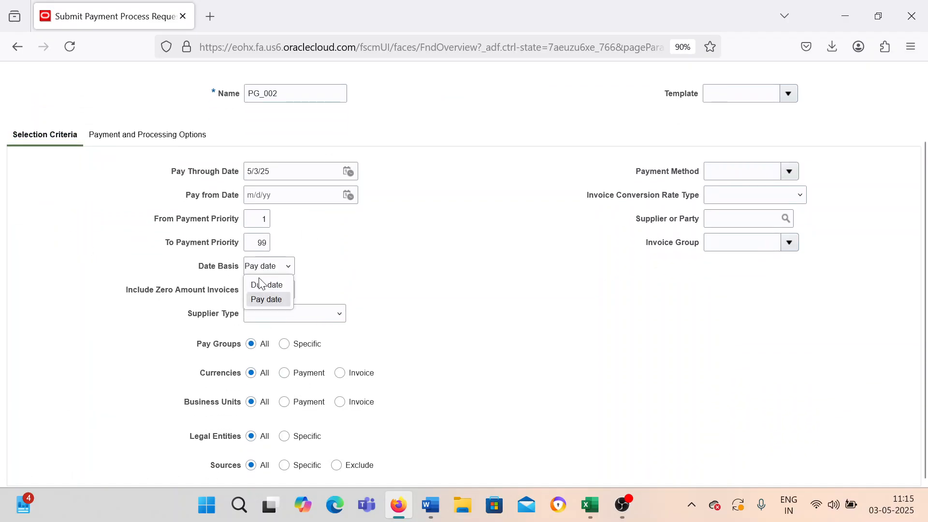
{"action": "left_click", "coordinate": [269, 285]}
{"action": "left_click", "coordinate": [284, 343]}
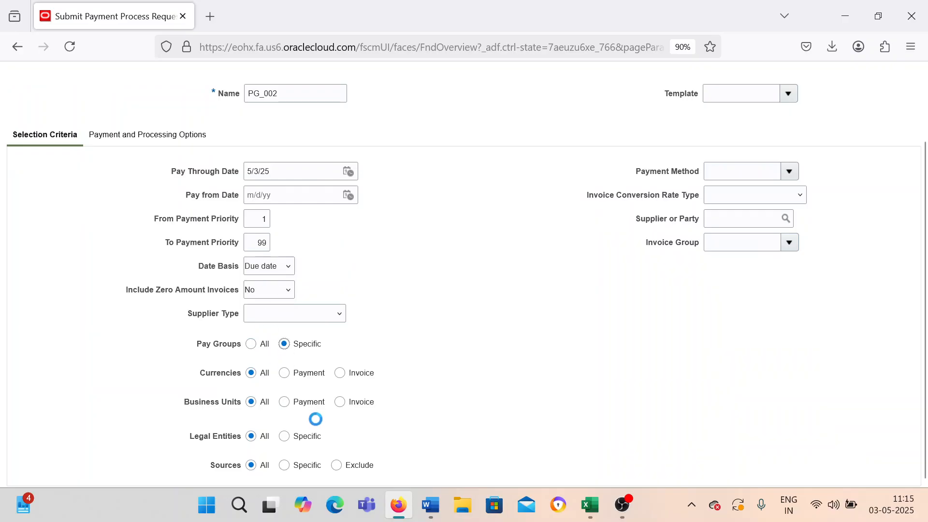
{"action": "left_click", "coordinate": [371, 426]}
{"action": "left_click", "coordinate": [325, 207]}
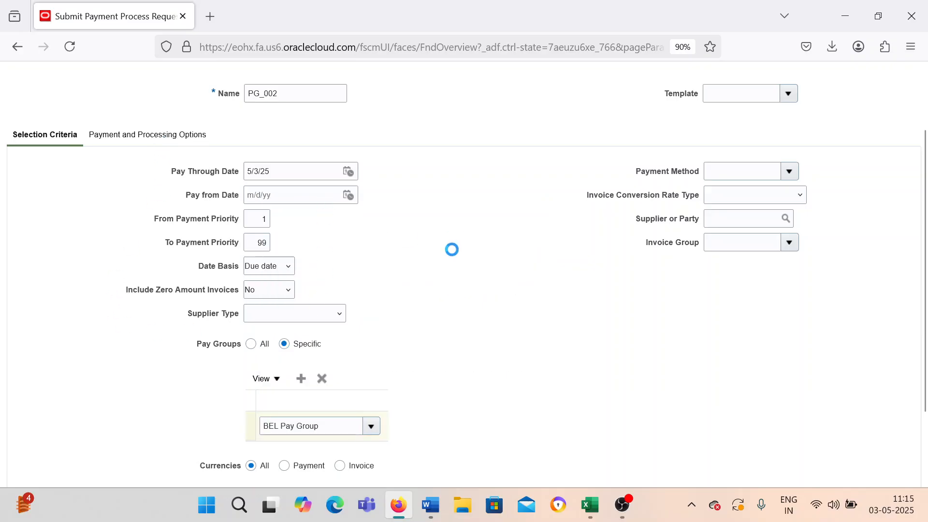
- Set the disbursement bank account to BEL Corporate, the payment document to BEL Check, and the payment process profile to BEL PPP
{"action": "left_click", "coordinate": [318, 228]}
{"action": "left_click", "coordinate": [329, 223]}
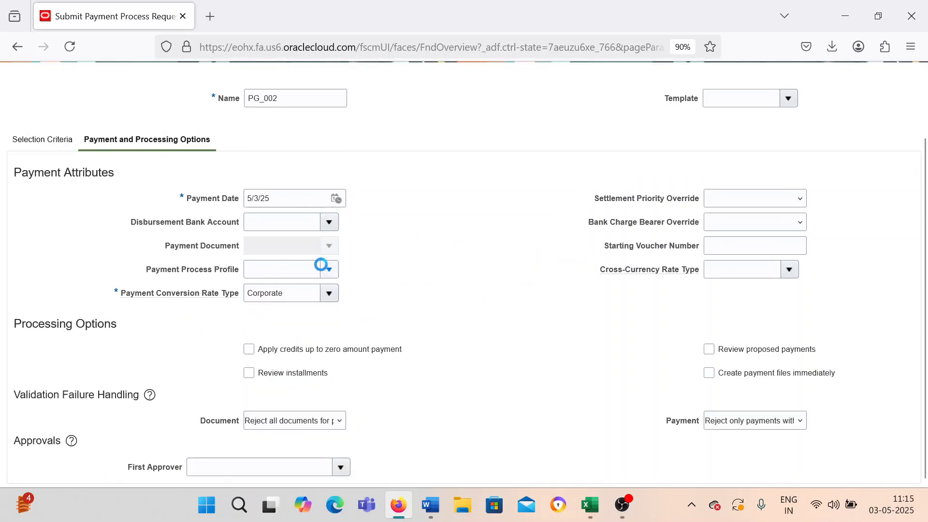
{"action": "left_click", "coordinate": [306, 271]}
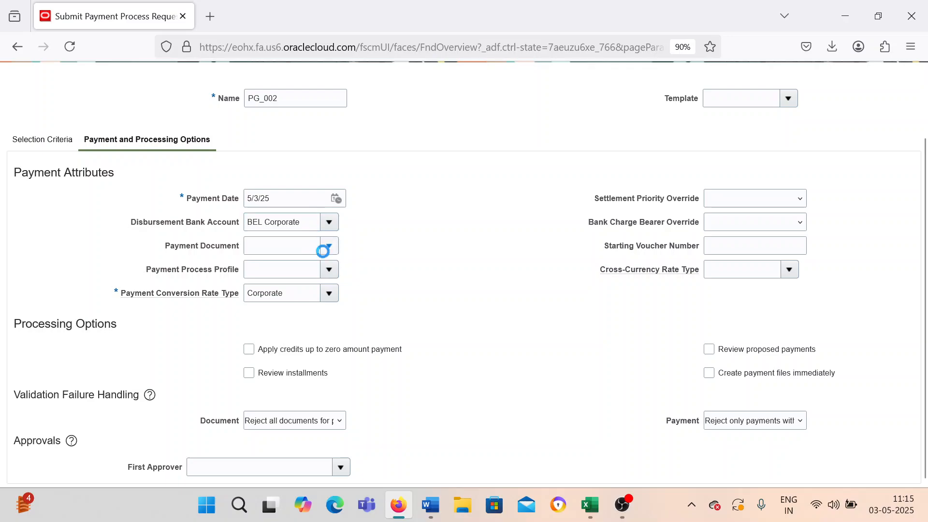
{"action": "left_click", "coordinate": [282, 286]}
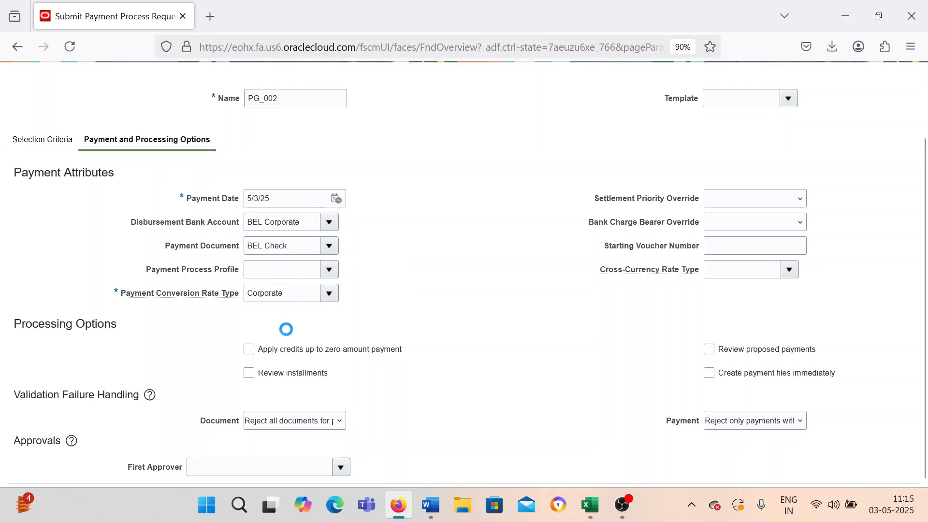
{"action": "left_click", "coordinate": [290, 315]}
- Enable reviewing installments, reviewing proposed payments, and creating payment files immediately, and submit the request
{"action": "left_click", "coordinate": [256, 371]}
{"action": "left_click", "coordinate": [249, 373]}
{"action": "left_click", "coordinate": [709, 348]}
{"action": "left_click", "coordinate": [706, 372]}
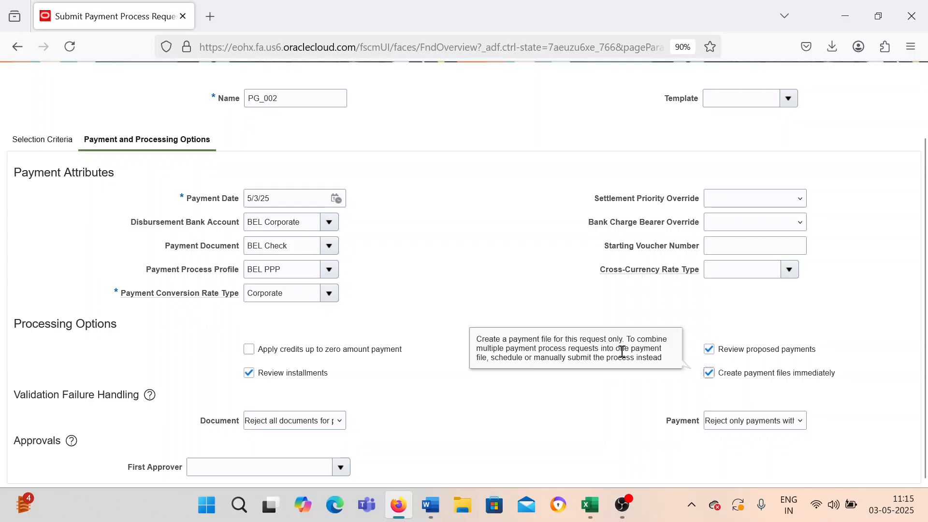
{"action": "scroll", "coordinate": [541, 286], "scroll_direction": "up", "scroll_amount": 3}
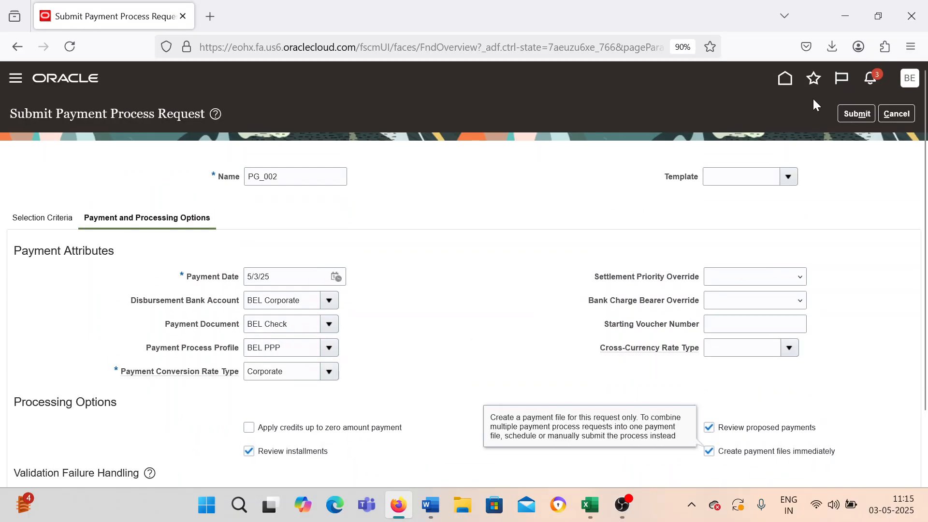
{"action": "left_click", "coordinate": [856, 114]}
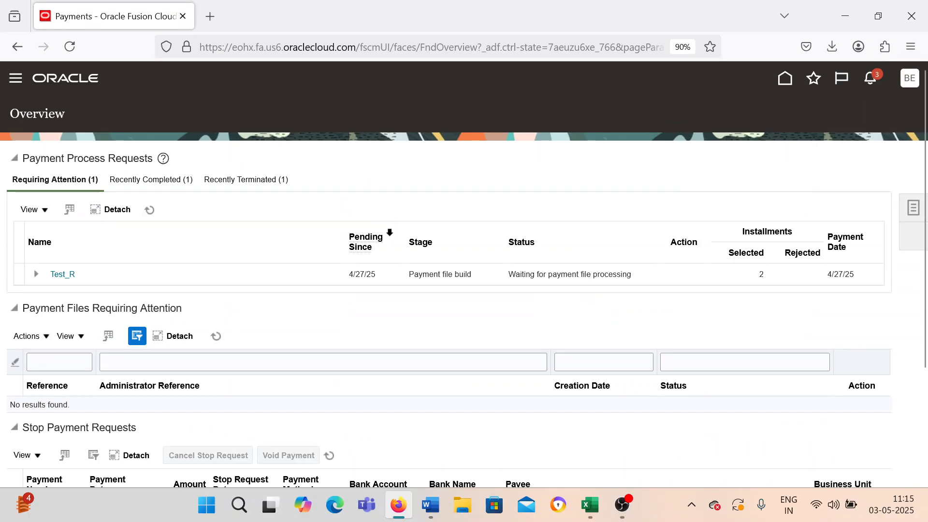
- Check the recently completed and recently terminated payment process requests on the Payments overview
{"action": "left_click", "coordinate": [911, 220]}
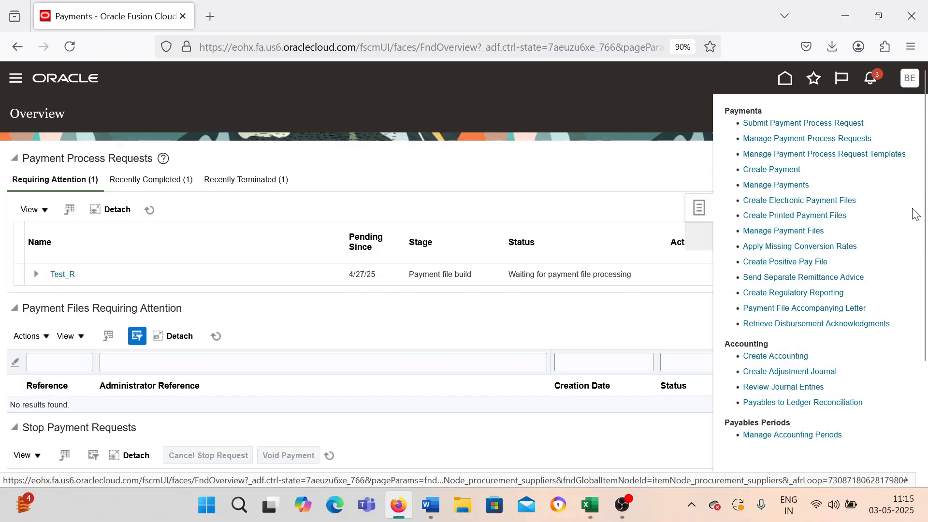
{"action": "left_click", "coordinate": [161, 180]}
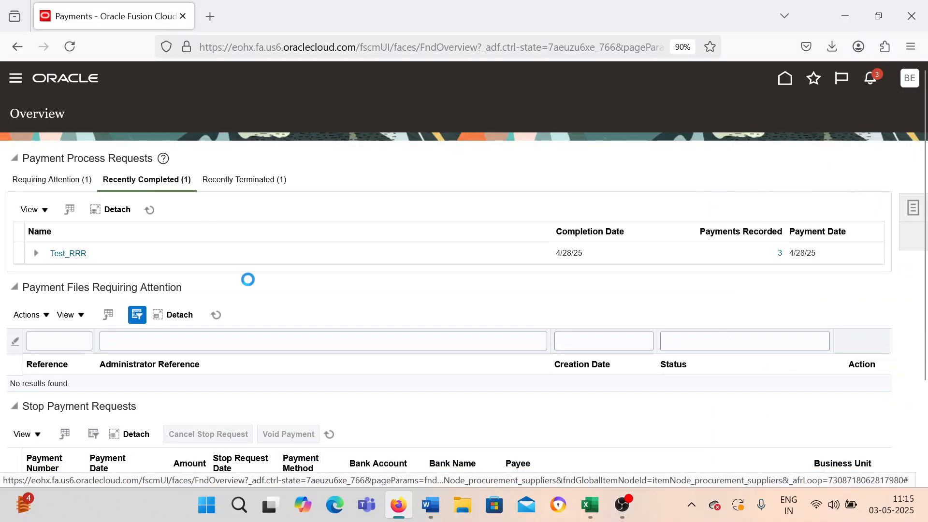
{"action": "left_click", "coordinate": [252, 181]}
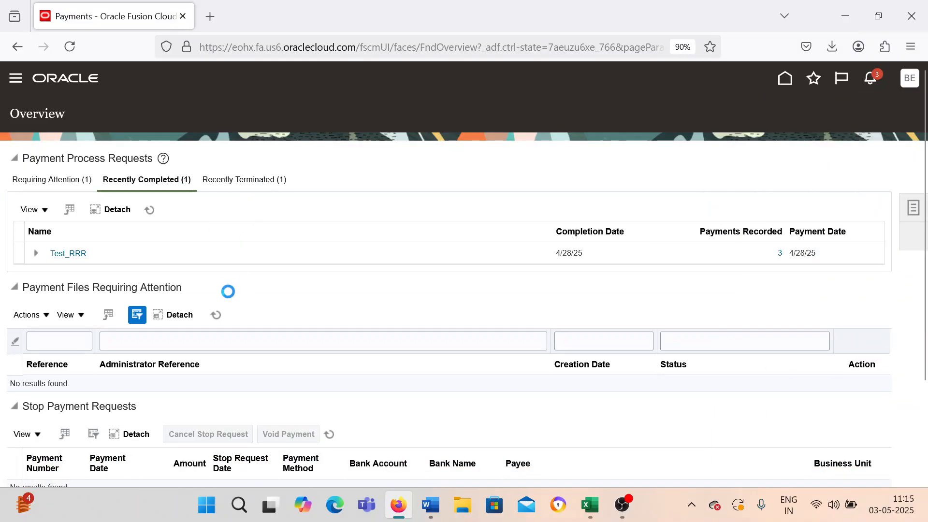
- Open Manage Payment Process Requests and search for requests by the name PG_0
{"action": "left_click", "coordinate": [912, 209]}
{"action": "left_click", "coordinate": [797, 139]}
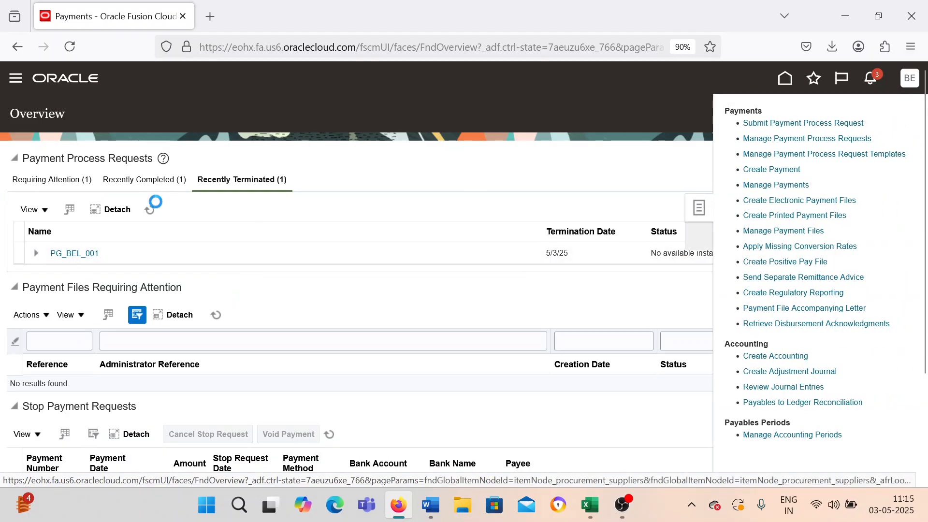
{"action": "type", "text": "BEL"}
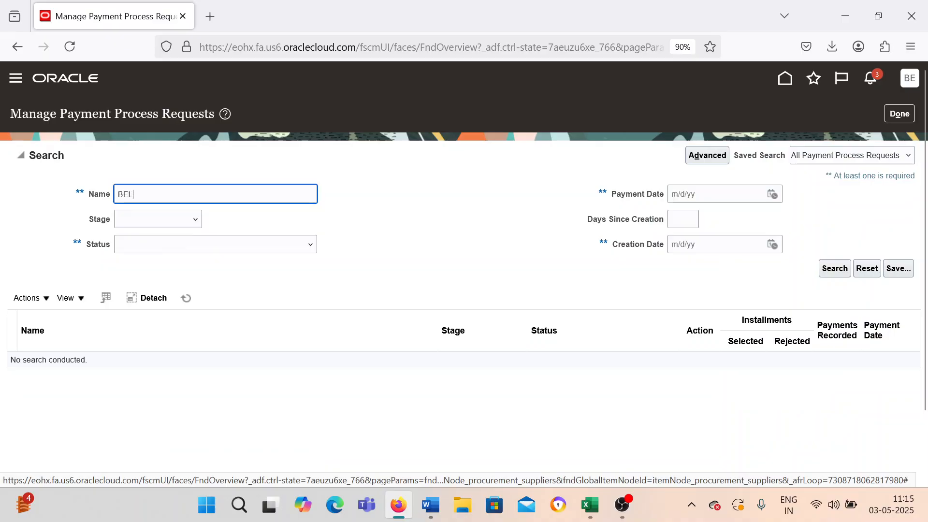
{"action": "type", "text": "P"}
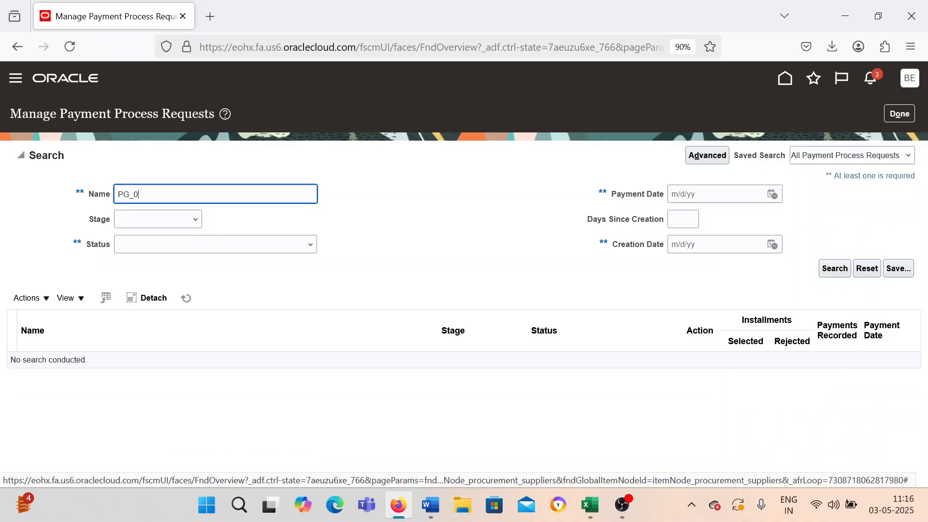
{"action": "type", "text": "G_0"}
{"action": "key", "text": "Return"}
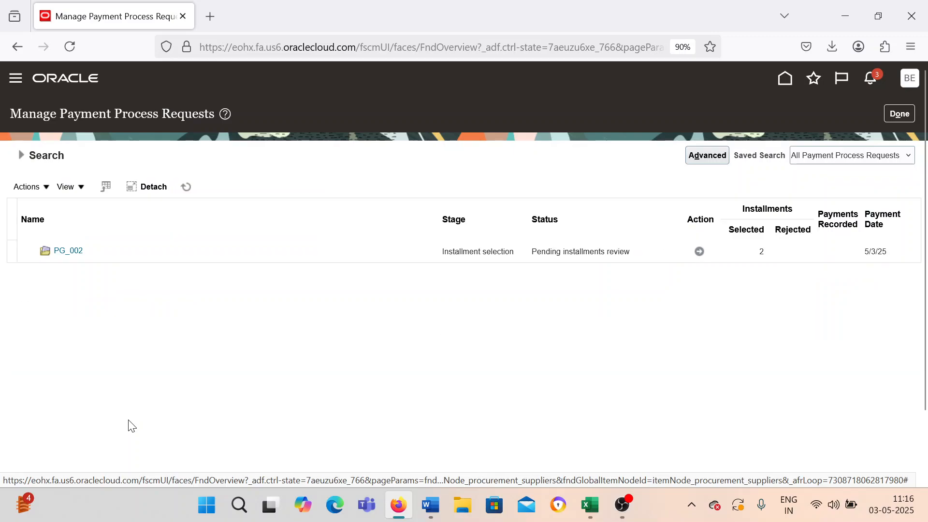
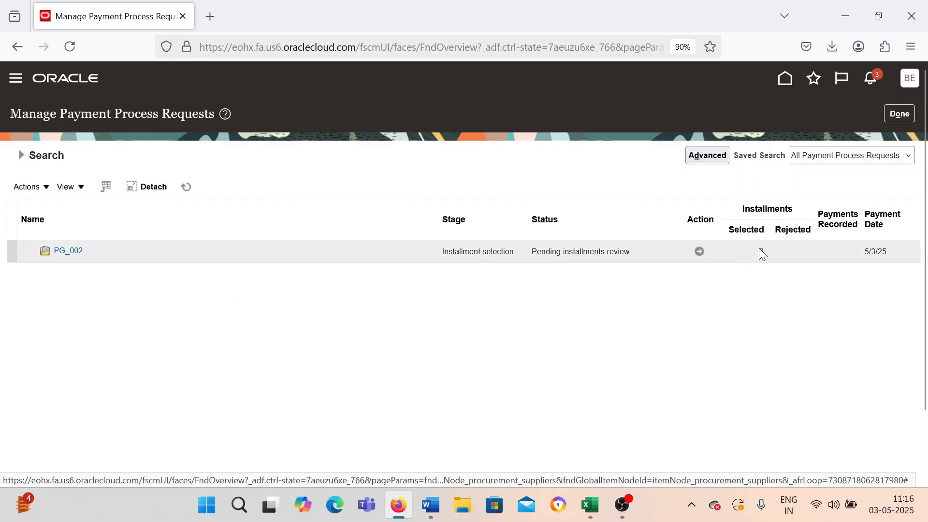
- Open the installments review for request PG_002 and examine the selected installments and their payment amounts
{"action": "left_click", "coordinate": [700, 255]}
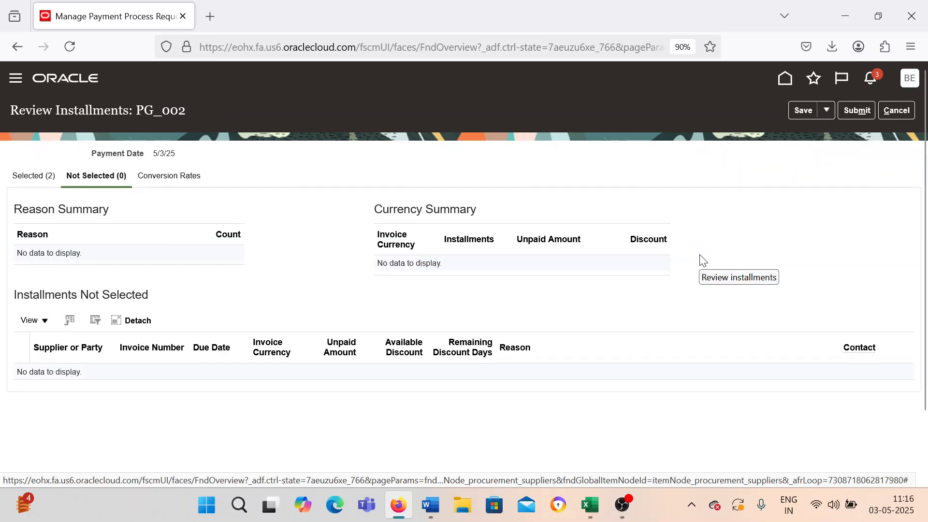
{"action": "left_click", "coordinate": [29, 182]}
{"action": "scroll", "coordinate": [424, 295], "scroll_direction": "down", "scroll_amount": 2}
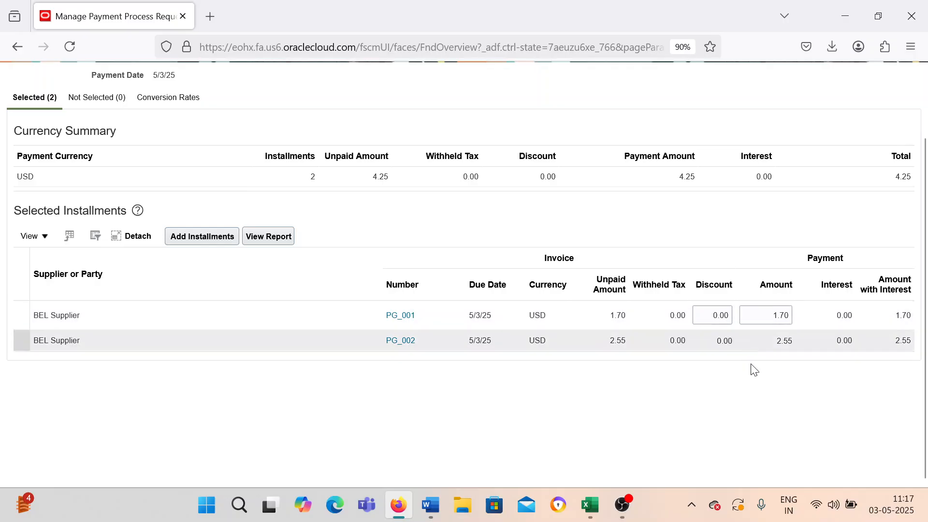
{"action": "scroll", "coordinate": [753, 338], "scroll_direction": "up", "scroll_amount": 2}
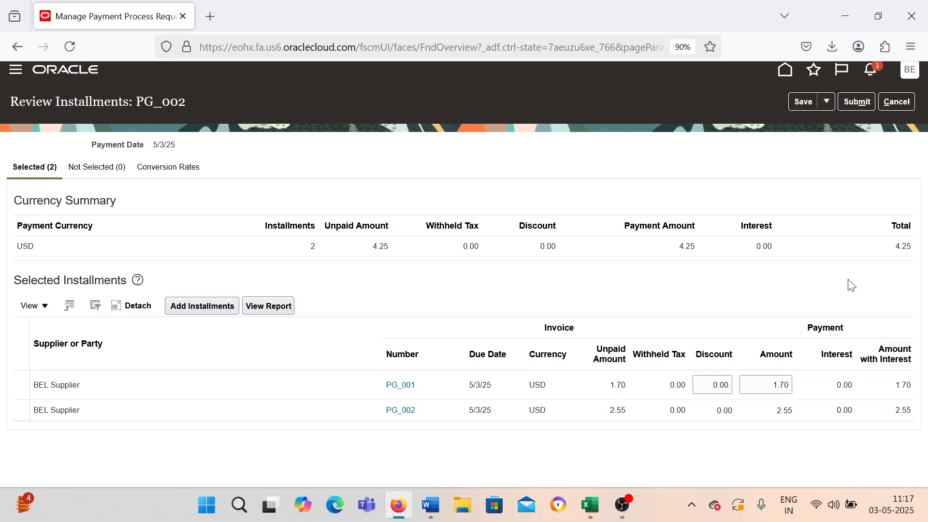
{"action": "scroll", "coordinate": [850, 284], "scroll_direction": "down", "scroll_amount": 2}
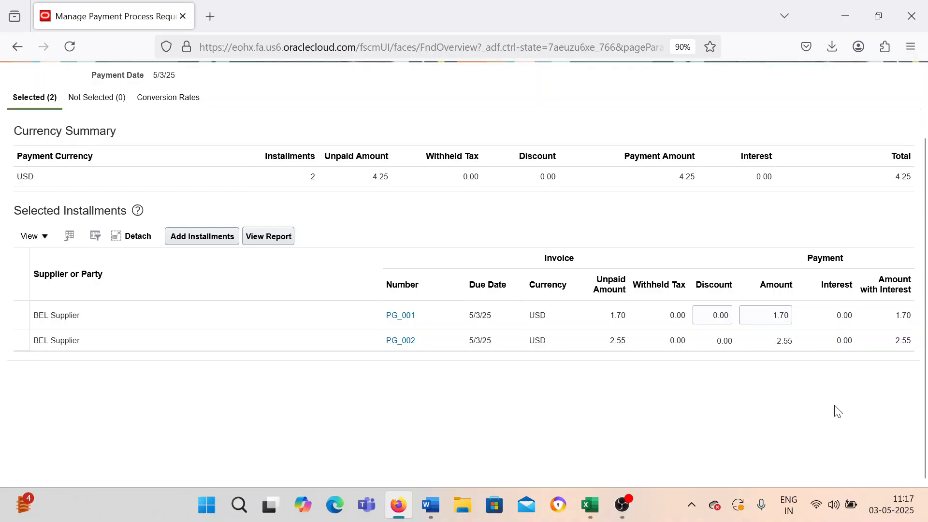
{"action": "scroll", "coordinate": [837, 411], "scroll_direction": "up", "scroll_amount": 2}
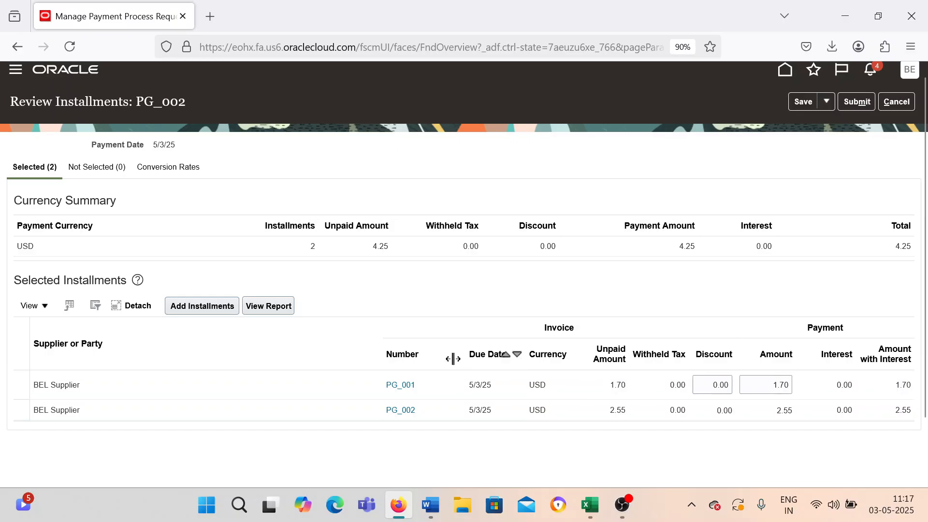
- Open Scheduled Processes in a duplicate browser tab and refresh the list of processes
{"action": "scroll", "coordinate": [556, 353], "scroll_direction": "down", "scroll_amount": 1}
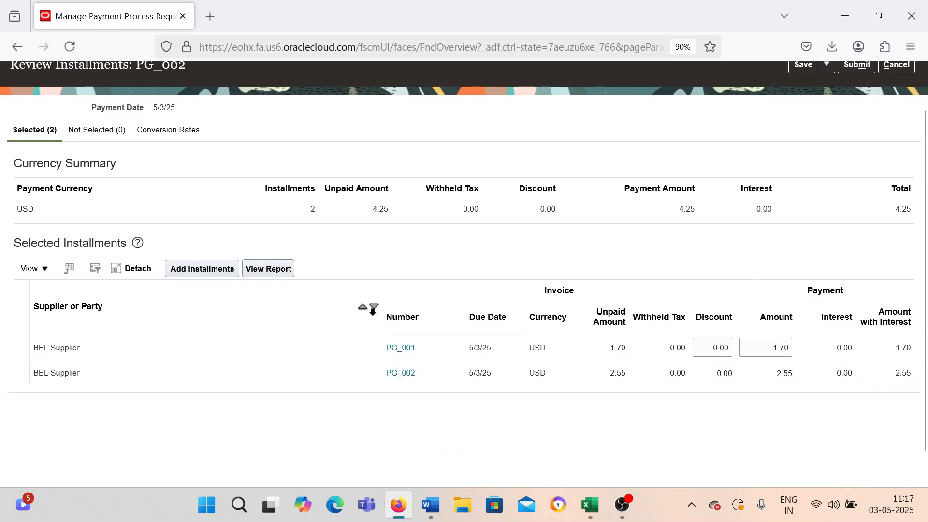
{"action": "scroll", "coordinate": [223, 350], "scroll_direction": "up", "scroll_amount": 1}
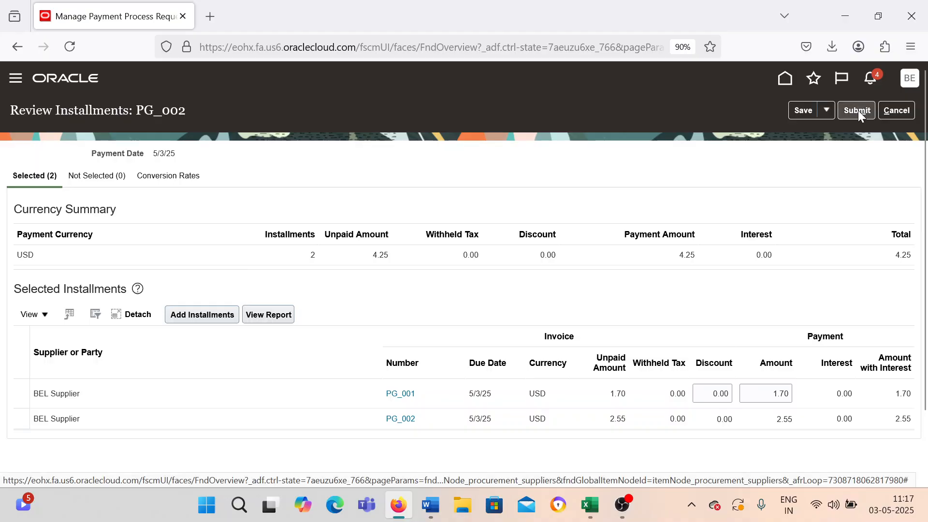
{"action": "right_click", "coordinate": [95, 21]}
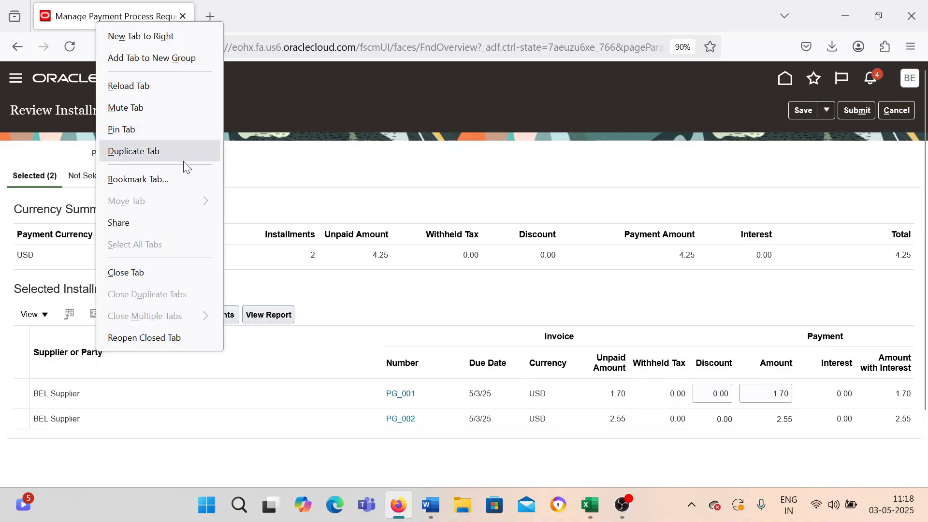
{"action": "left_click", "coordinate": [182, 153]}
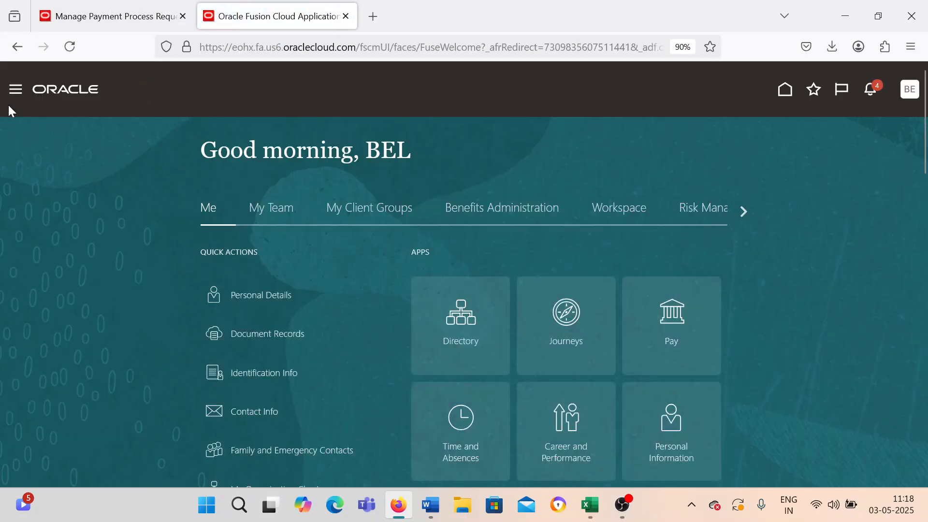
{"action": "left_click", "coordinate": [15, 92]}
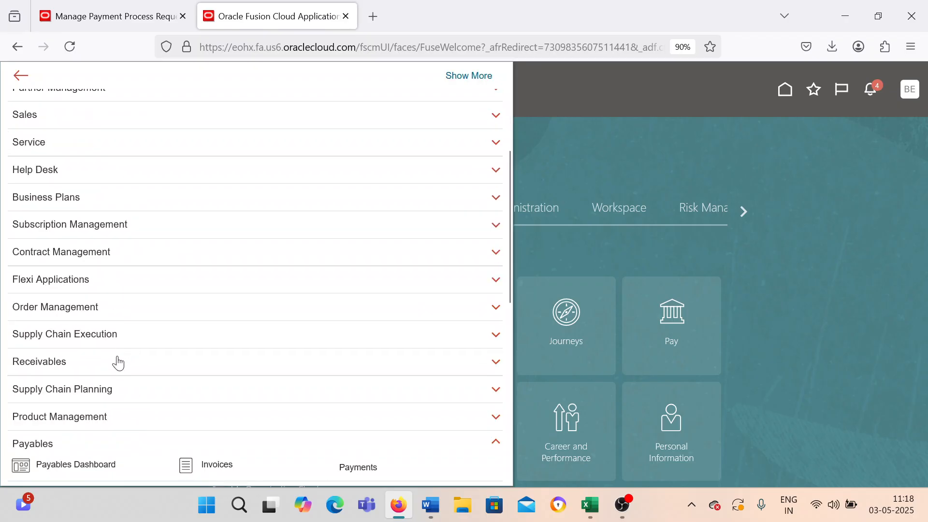
{"action": "scroll", "coordinate": [119, 363], "scroll_direction": "down", "scroll_amount": 3}
{"action": "scroll", "coordinate": [120, 408], "scroll_direction": "down", "scroll_amount": 6}
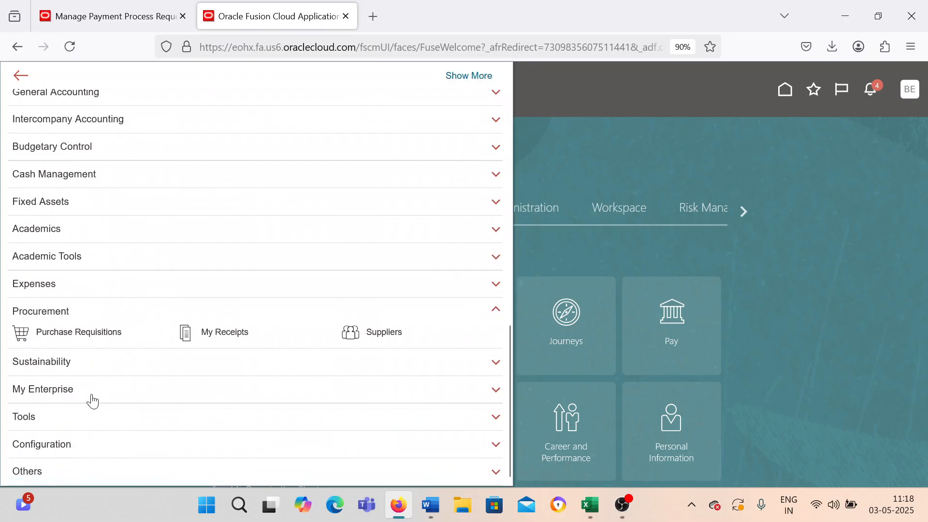
{"action": "left_click", "coordinate": [91, 417]}
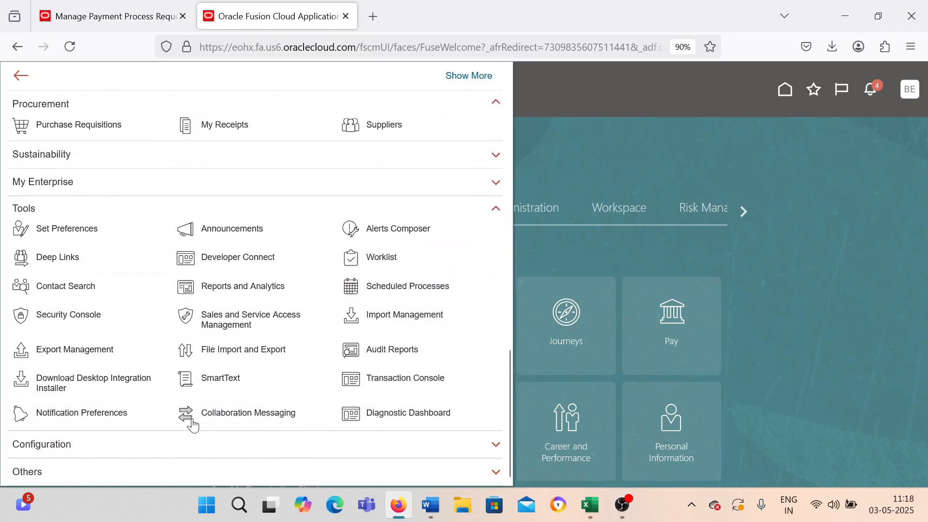
{"action": "left_click", "coordinate": [354, 289]}
{"action": "key", "text": "ctrl+Tab"}
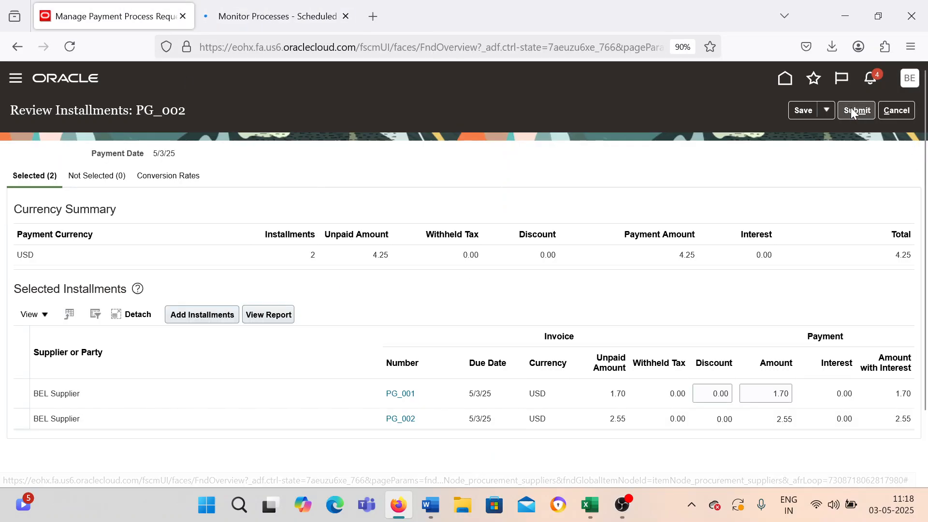
{"action": "key", "text": "ctrl+Tab"}
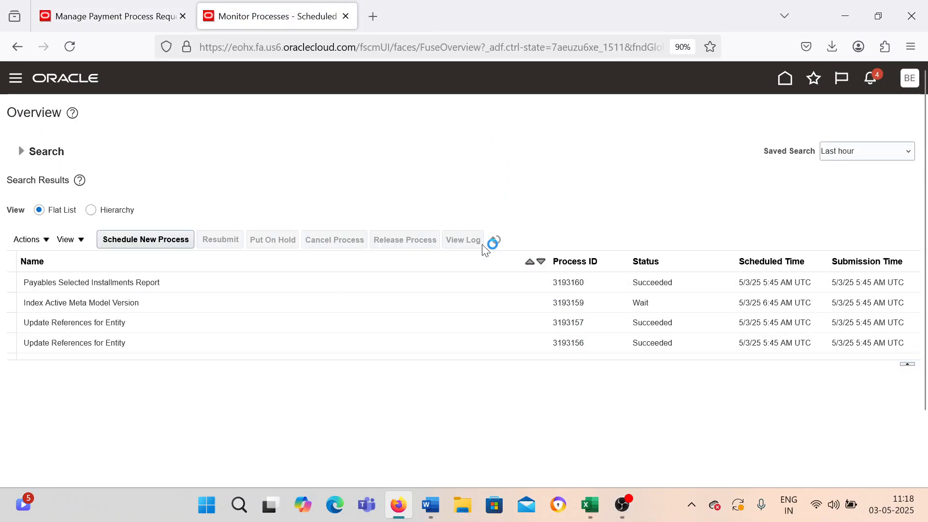
{"action": "left_click", "coordinate": [497, 242]}
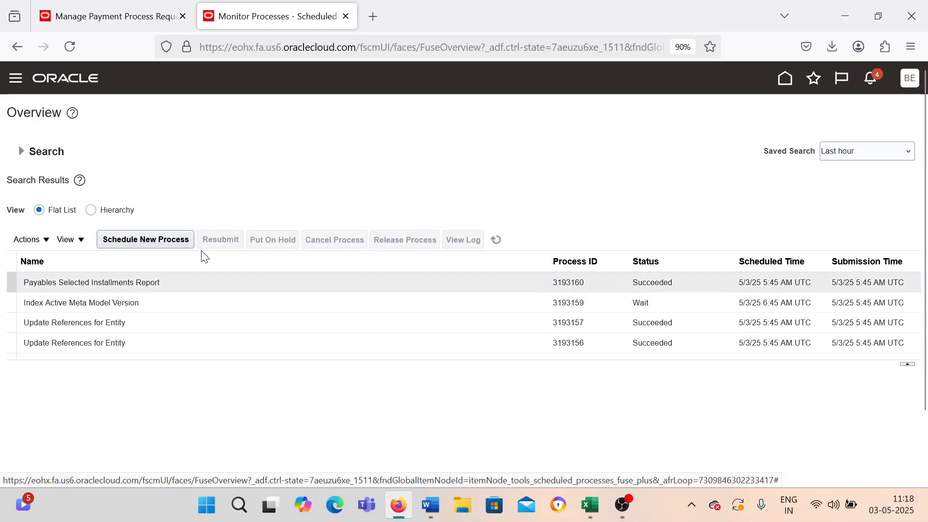
- Select the Payables Selected Installments Report process and bring up its output and delivery details
{"action": "left_click", "coordinate": [111, 18]}
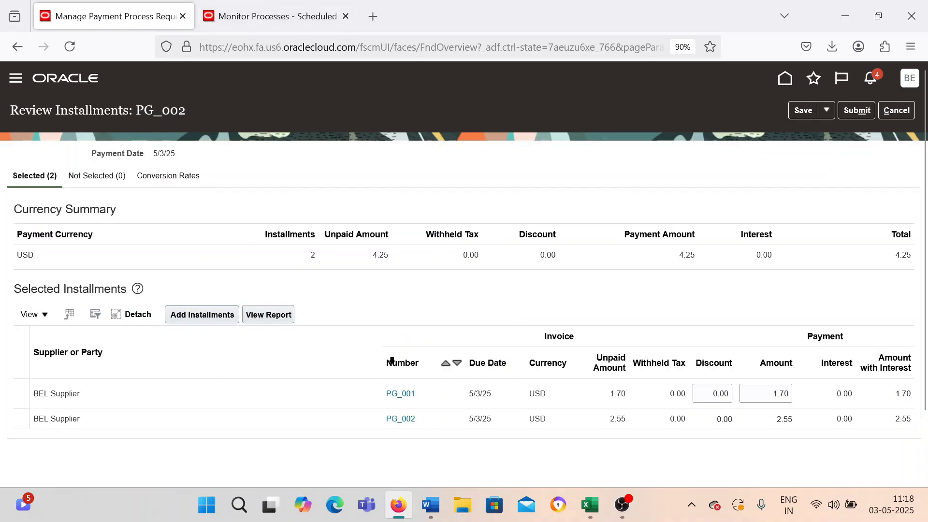
{"action": "left_click", "coordinate": [236, 17]}
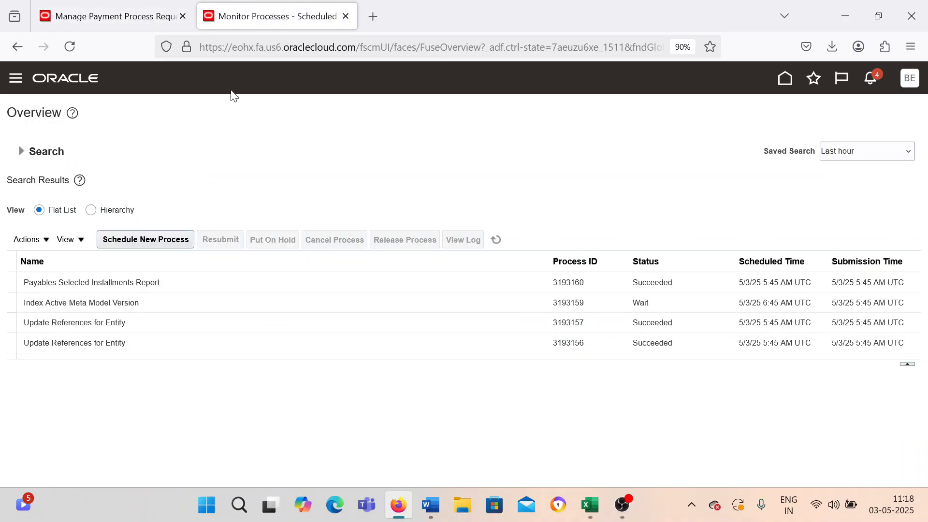
{"action": "left_click", "coordinate": [171, 286]}
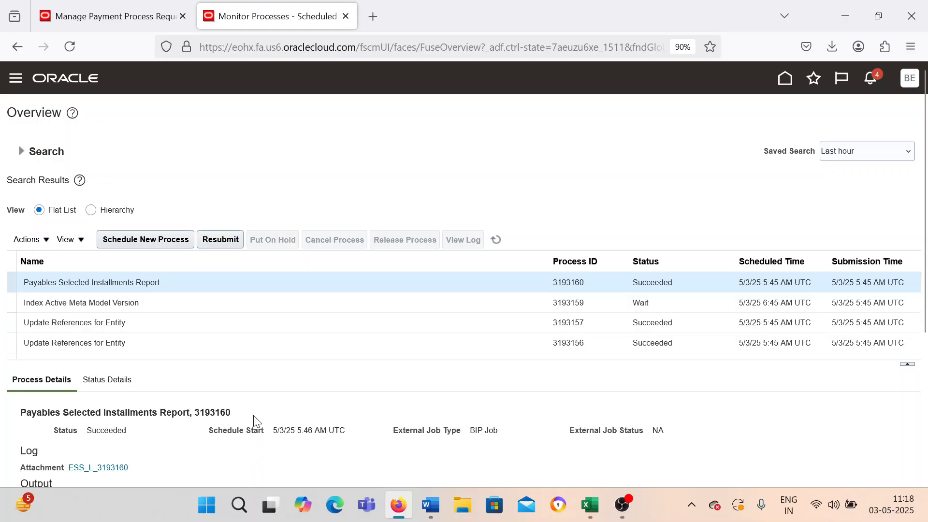
{"action": "scroll", "coordinate": [254, 419], "scroll_direction": "down", "scroll_amount": 4}
{"action": "scroll", "coordinate": [119, 297], "scroll_direction": "down", "scroll_amount": 1}
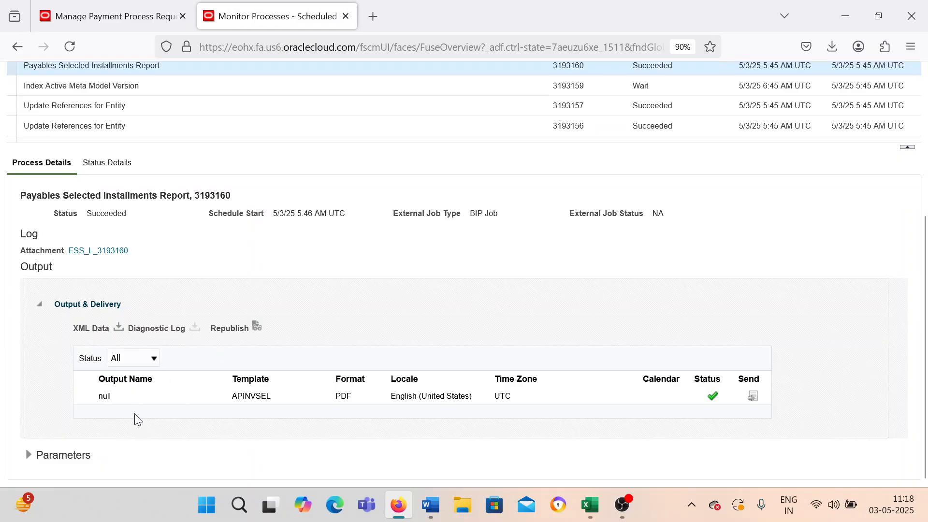
{"action": "key", "text": "ctrl+shift+Tab"}
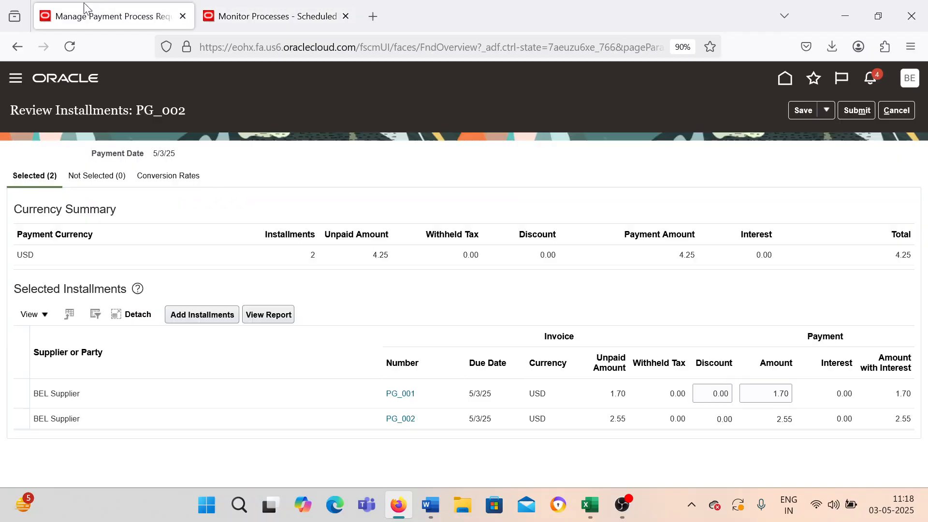
{"action": "key", "text": "ctrl+Tab"}
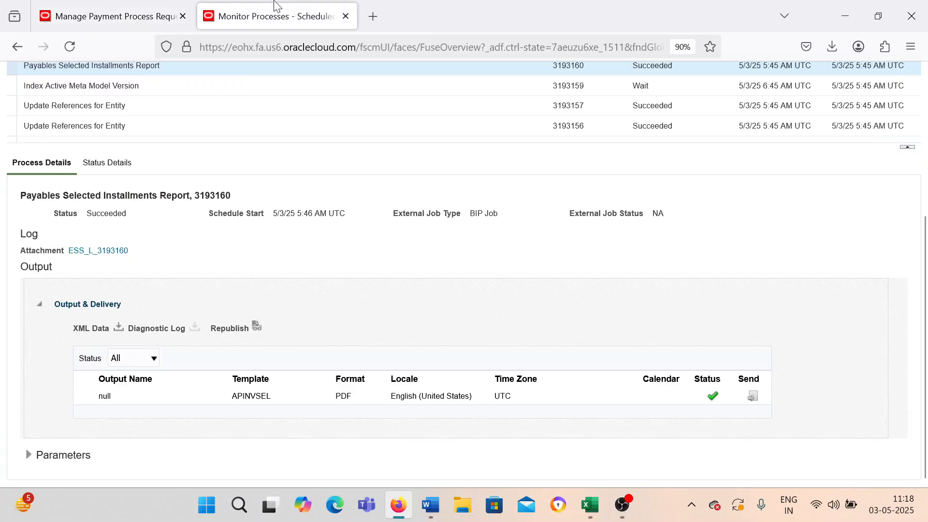
- Republish the Payables Selected Installments Report output and export it as a PDF
{"action": "left_click", "coordinate": [257, 326]}
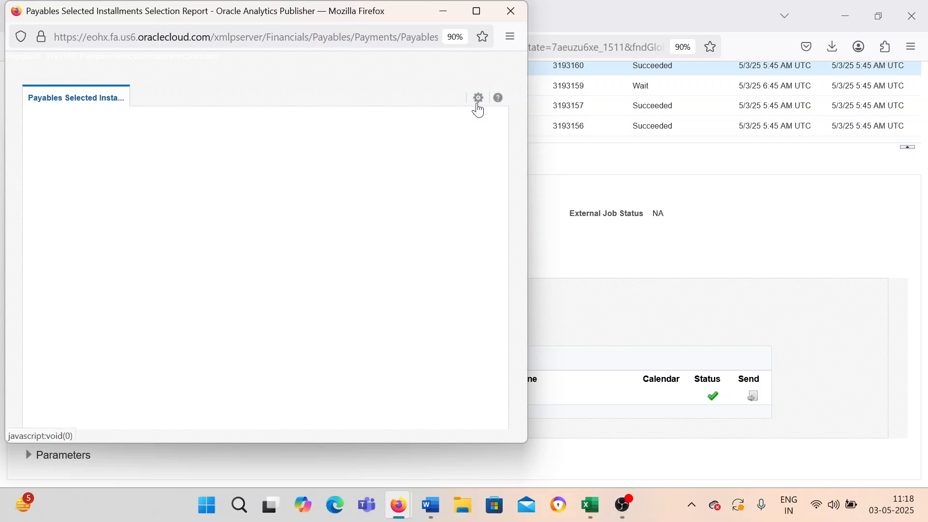
{"action": "left_click", "coordinate": [478, 103]}
{"action": "mouse_move", "coordinate": [440, 121]}
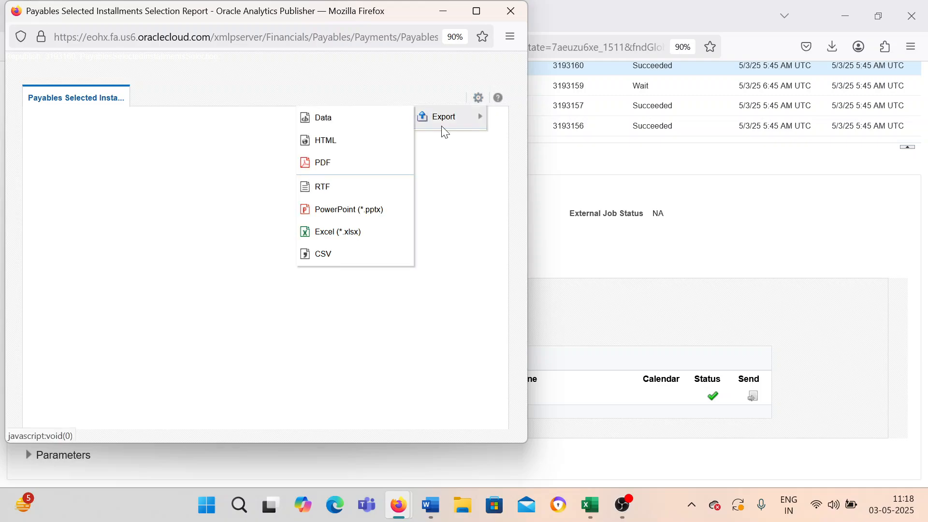
{"action": "left_click", "coordinate": [368, 157]}
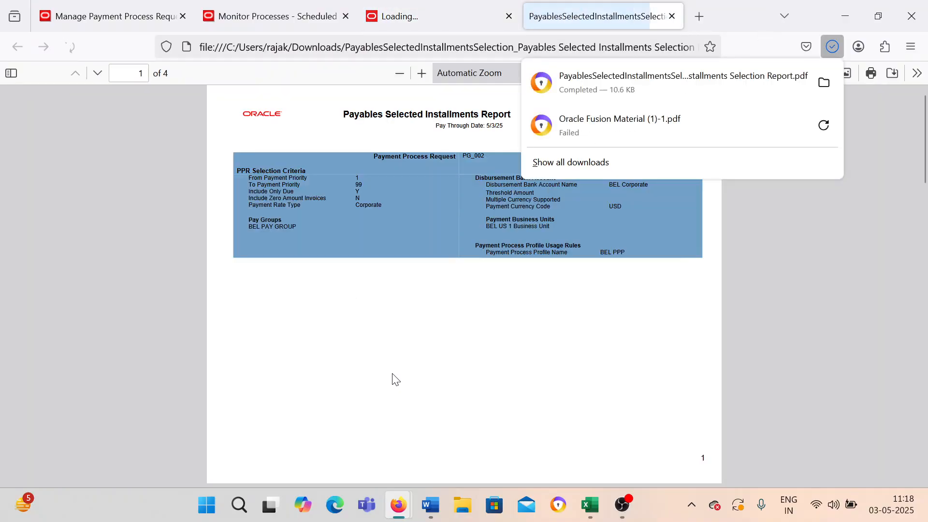
{"action": "left_click", "coordinate": [395, 379]}
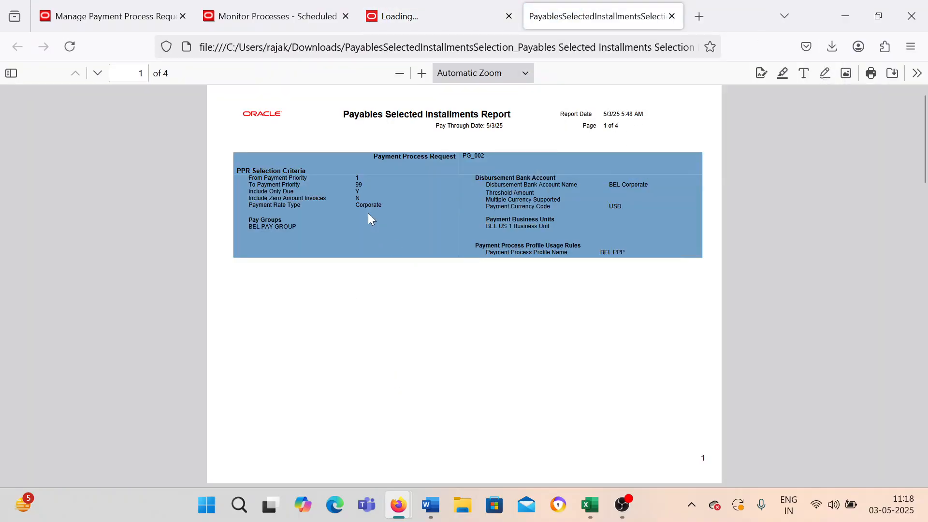
- Examine the exported PDF report's installment totals, selected installments, and unapplied prepayments
{"action": "scroll", "coordinate": [500, 265], "scroll_direction": "down", "scroll_amount": 12}
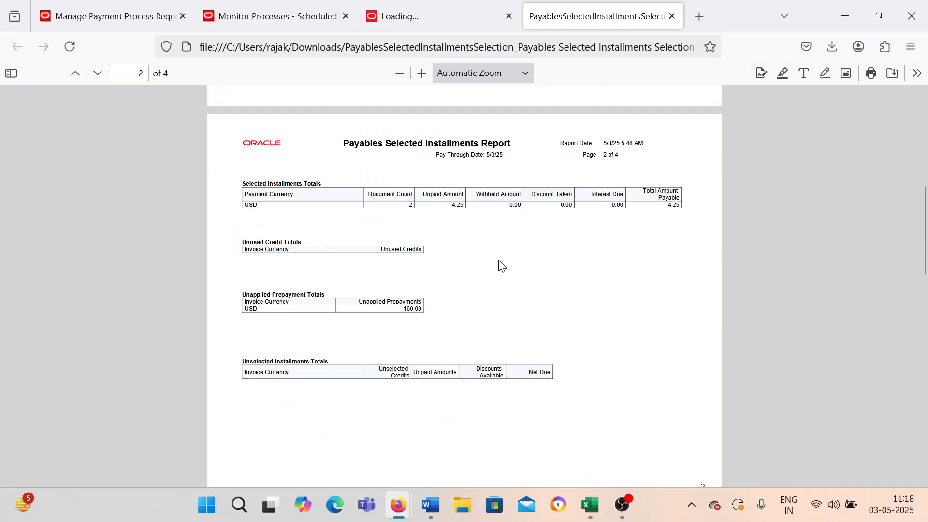
{"action": "scroll", "coordinate": [500, 266], "scroll_direction": "down", "scroll_amount": 3}
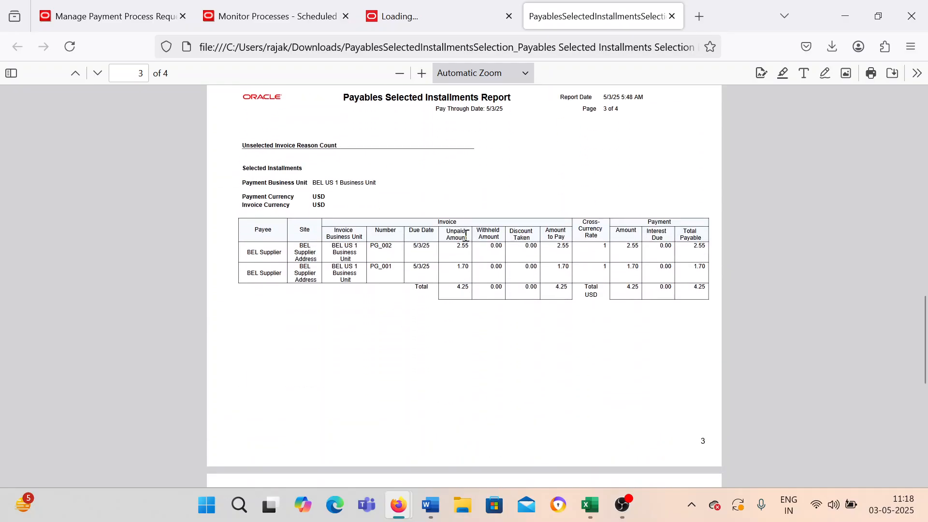
{"action": "scroll", "coordinate": [640, 302], "scroll_direction": "down", "scroll_amount": 4}
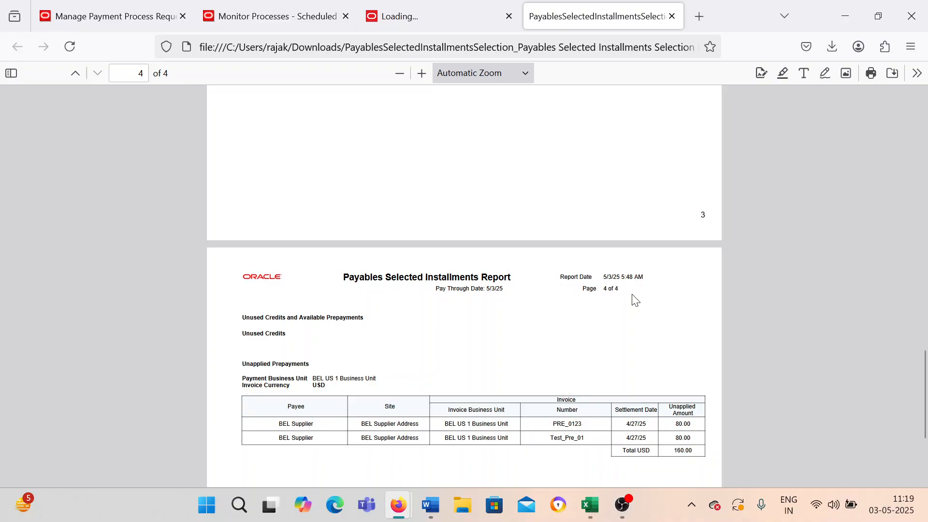
{"action": "scroll", "coordinate": [630, 298], "scroll_direction": "down", "scroll_amount": 3}
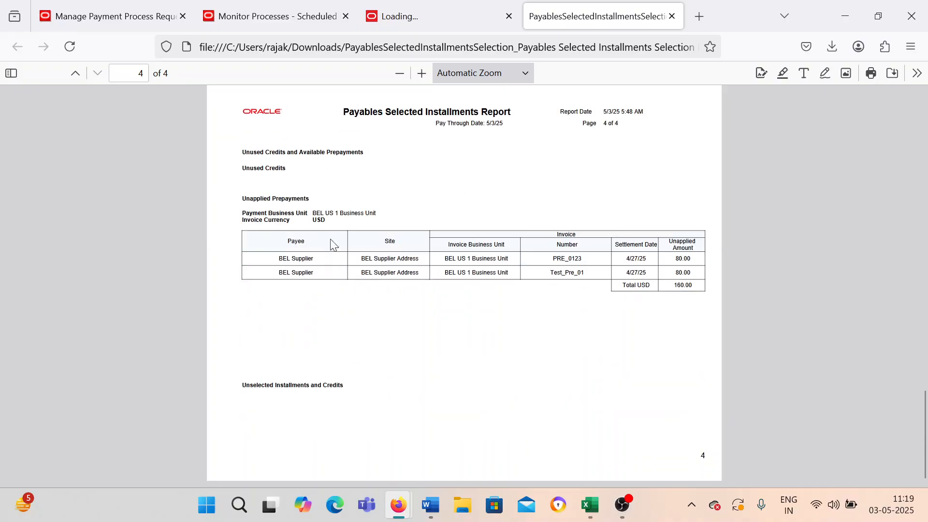
{"action": "left_click_drag", "start_coordinate": [245, 205], "coordinate": [378, 225]}
{"action": "left_click", "coordinate": [443, 201]}
{"action": "scroll", "coordinate": [616, 305], "scroll_direction": "up", "scroll_amount": 5}
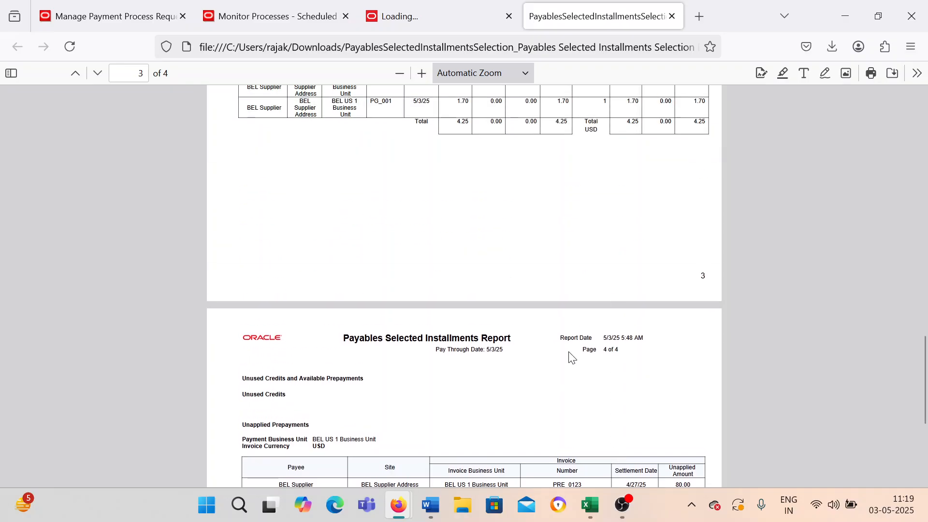
{"action": "scroll", "coordinate": [571, 356], "scroll_direction": "down", "scroll_amount": 2}
{"action": "scroll", "coordinate": [550, 385], "scroll_direction": "up", "scroll_amount": 10}
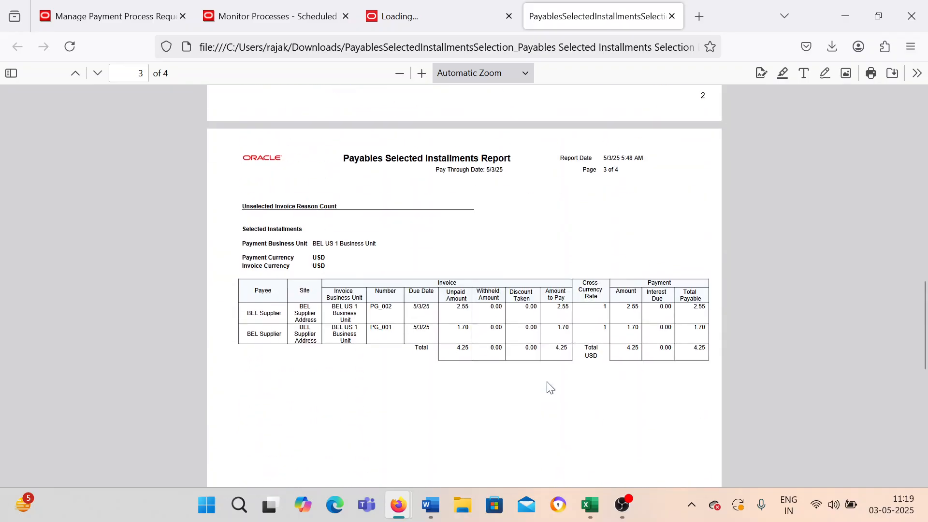
{"action": "left_click_drag", "start_coordinate": [256, 290], "coordinate": [658, 343]}
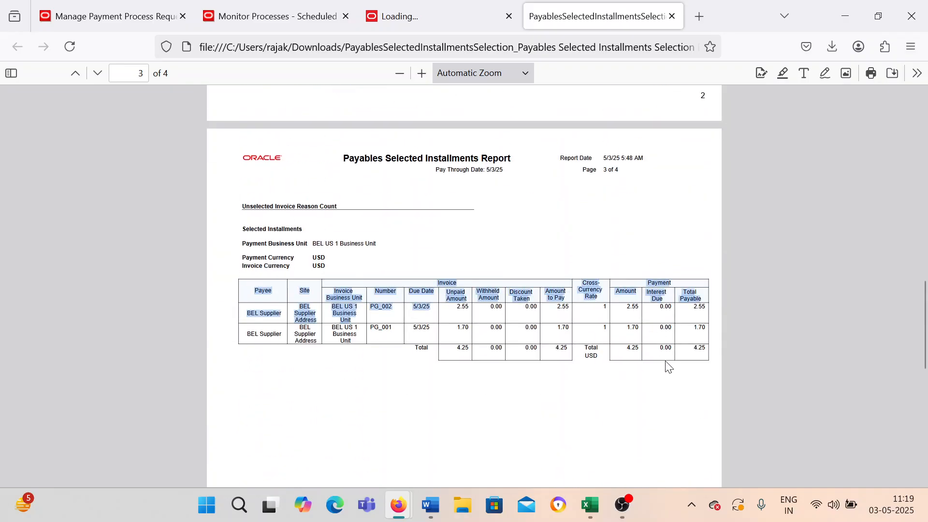
{"action": "scroll", "coordinate": [575, 401], "scroll_direction": "up", "scroll_amount": 5}
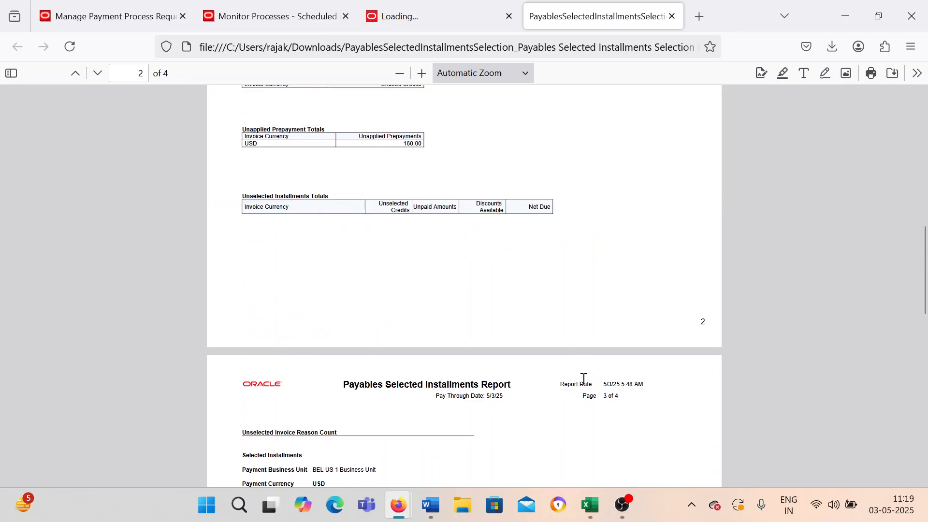
- Return to the installments review of request PG_002 and submit the selected installments
{"action": "left_click", "coordinate": [434, 14]}
{"action": "left_click", "coordinate": [326, 8]}
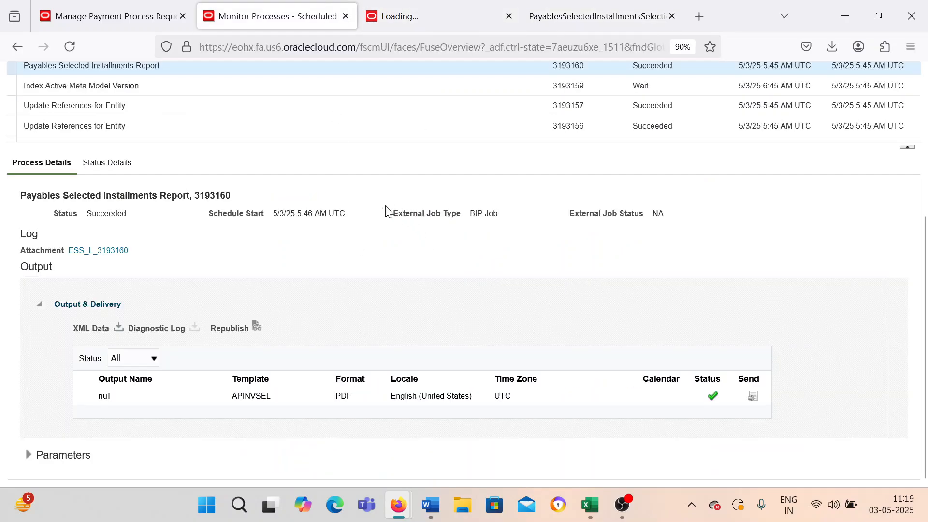
{"action": "left_click", "coordinate": [140, 16]}
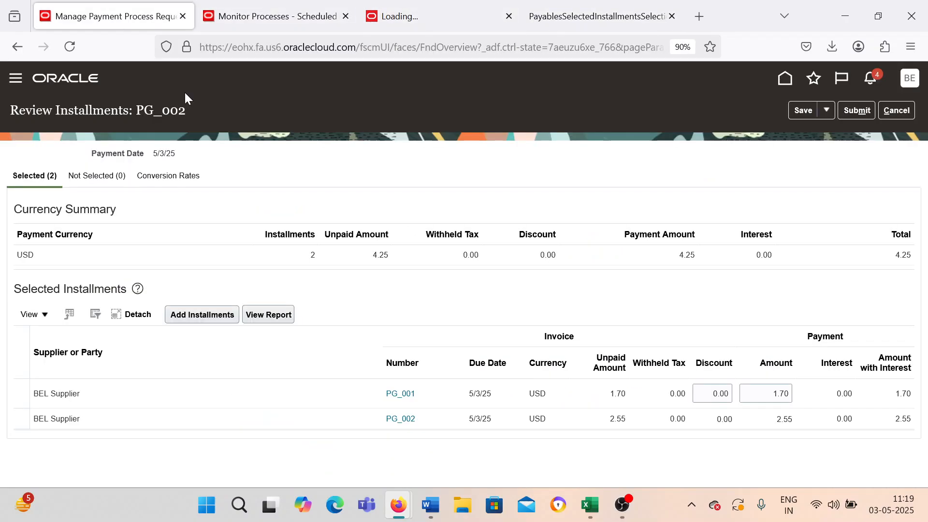
{"action": "left_click", "coordinate": [856, 112]}
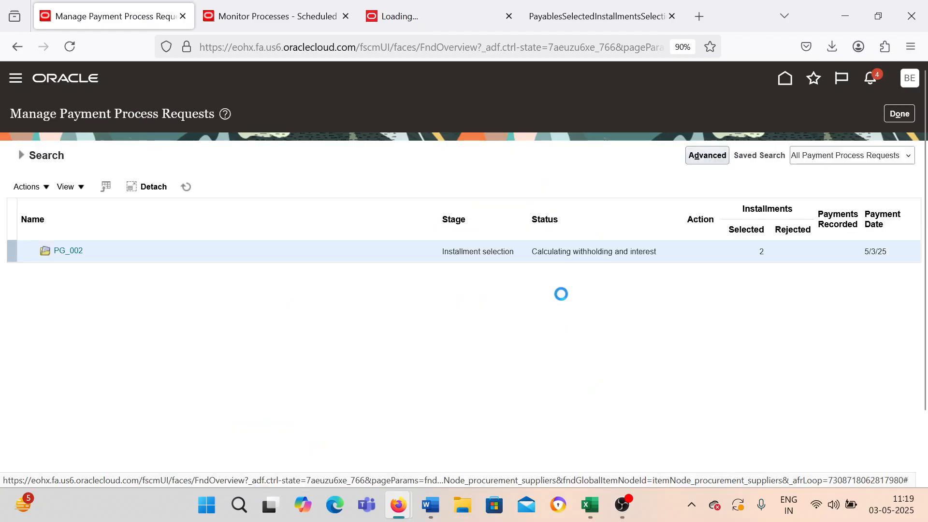
- Refresh the payment process requests list until PG_002 reaches proposed payment review
{"action": "left_click", "coordinate": [184, 185]}
{"action": "left_click", "coordinate": [184, 186]}
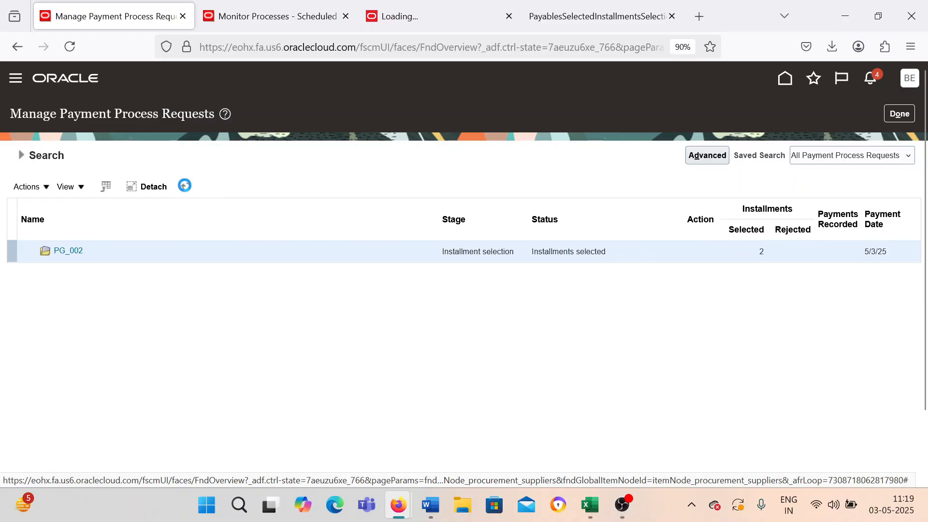
{"action": "left_click", "coordinate": [185, 189]}
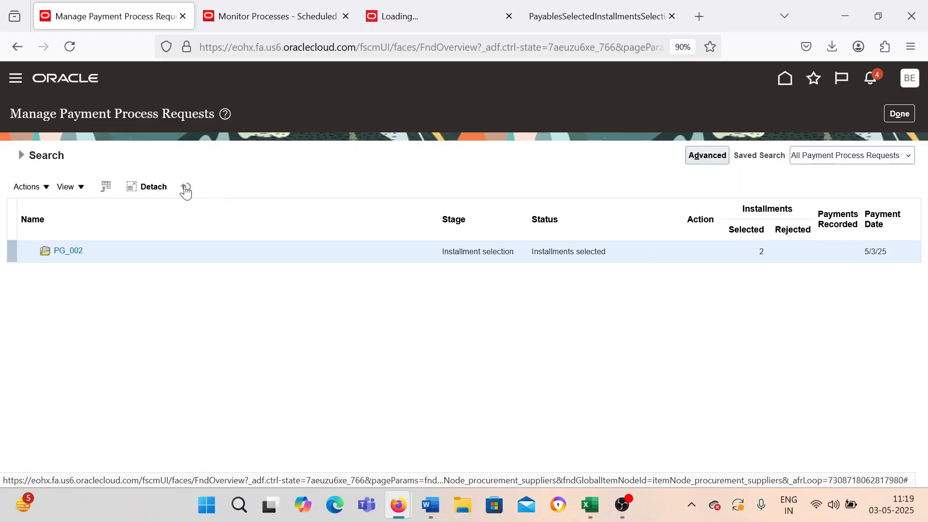
{"action": "left_click", "coordinate": [185, 188]}
{"action": "left_click", "coordinate": [185, 188]}
{"action": "left_click", "coordinate": [185, 188]}
{"action": "left_click", "coordinate": [185, 188]}
{"action": "left_click", "coordinate": [186, 188]}
{"action": "left_click", "coordinate": [185, 189]}
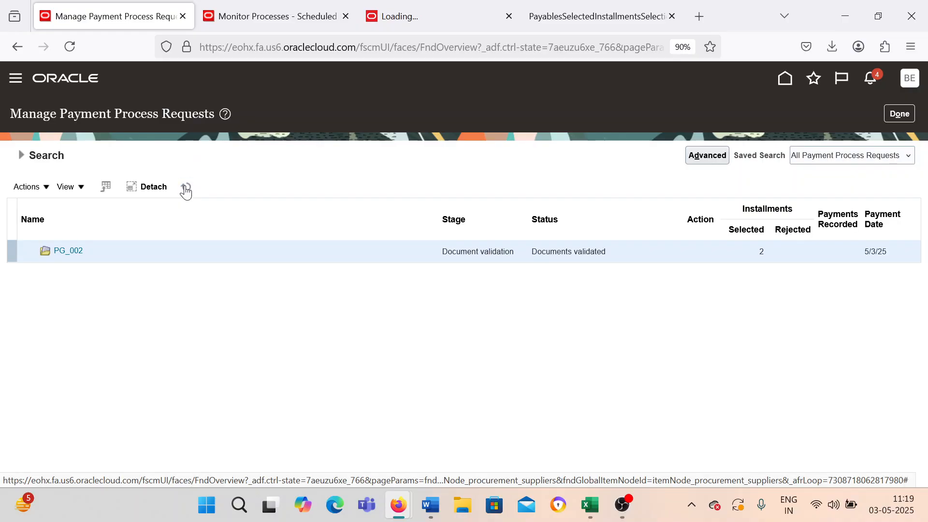
{"action": "left_click", "coordinate": [185, 188]}
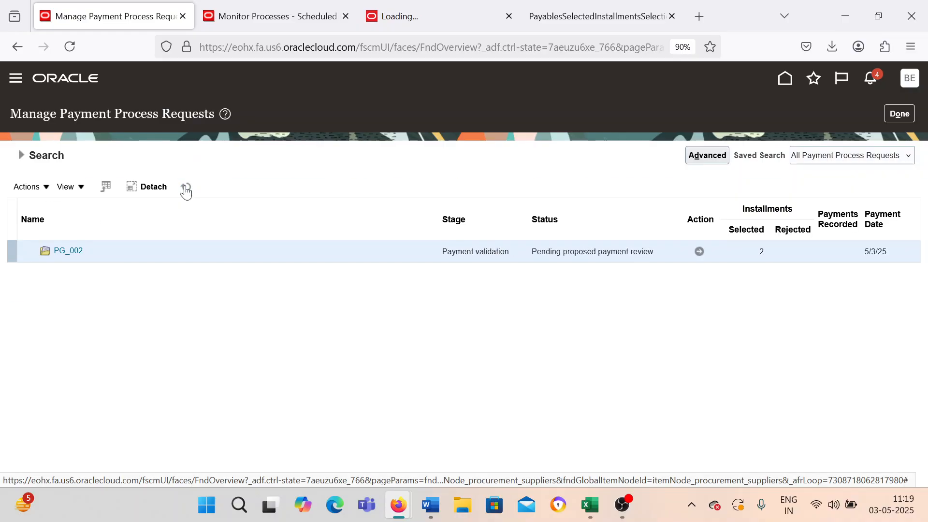
{"action": "left_click", "coordinate": [185, 188]}
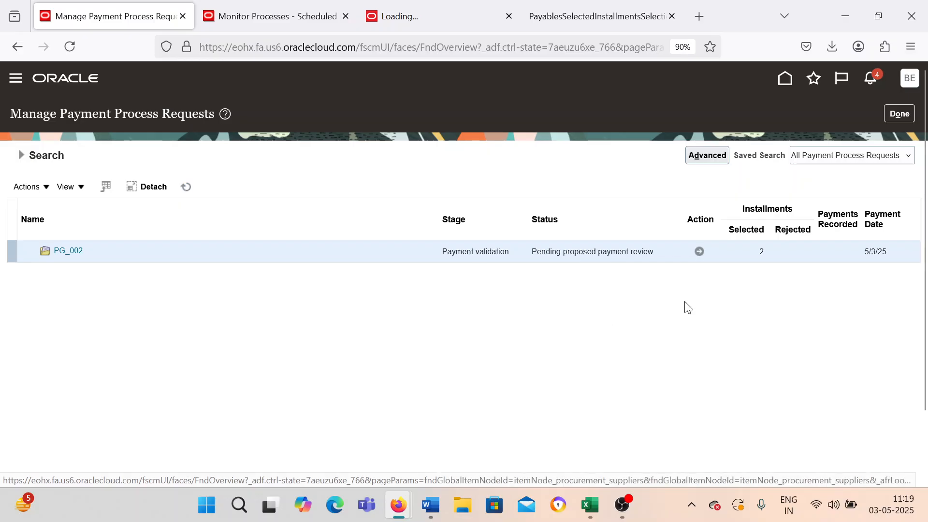
- Switch to the scheduled processes overview and refresh it to check the processes run for the payment request
{"action": "left_click", "coordinate": [275, 16]}
{"action": "scroll", "coordinate": [300, 256], "scroll_direction": "up", "scroll_amount": 5}
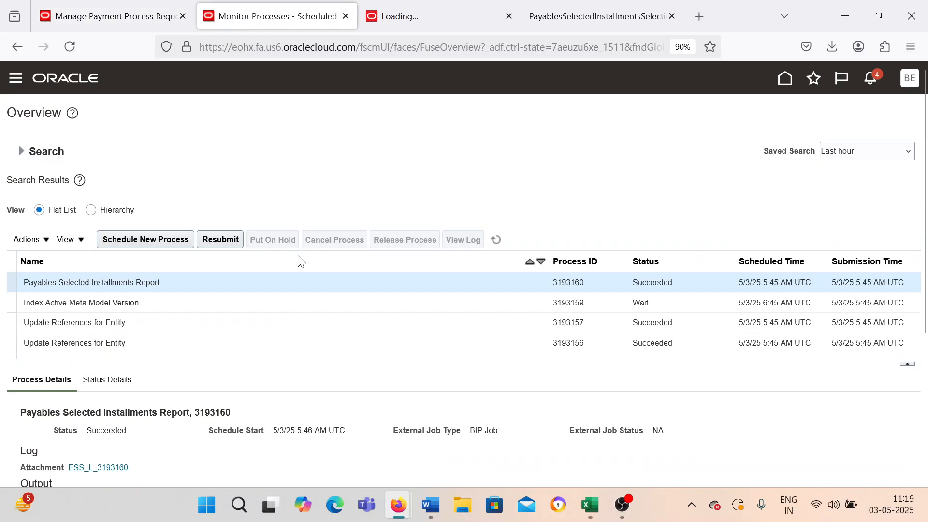
{"action": "left_click", "coordinate": [496, 240]}
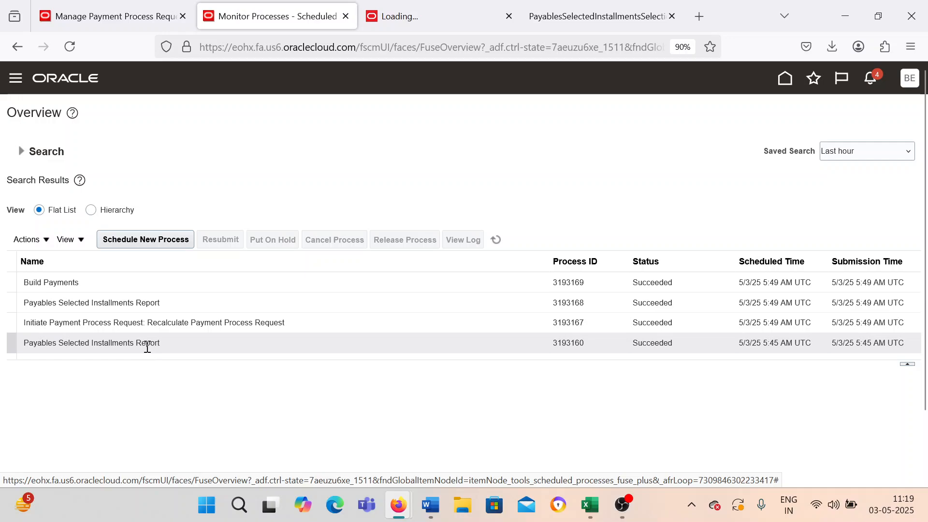
- Switch to the Excel worksheet and enter "Slect Invoice" in B52 and "Build Invoice" in B53, below the PPR notes
{"action": "left_click", "coordinate": [592, 503]}
{"action": "scroll", "coordinate": [265, 438], "scroll_direction": "down", "scroll_amount": 11}
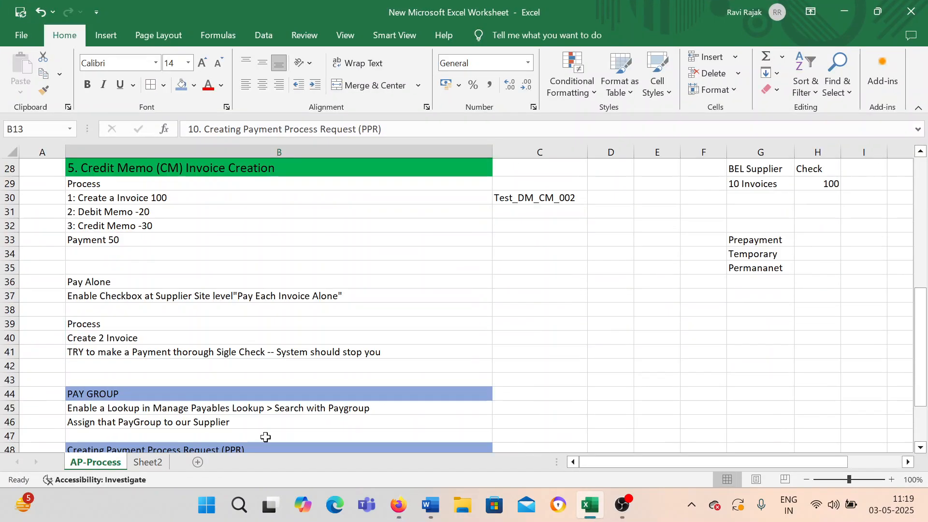
{"action": "scroll", "coordinate": [266, 436], "scroll_direction": "down", "scroll_amount": 2}
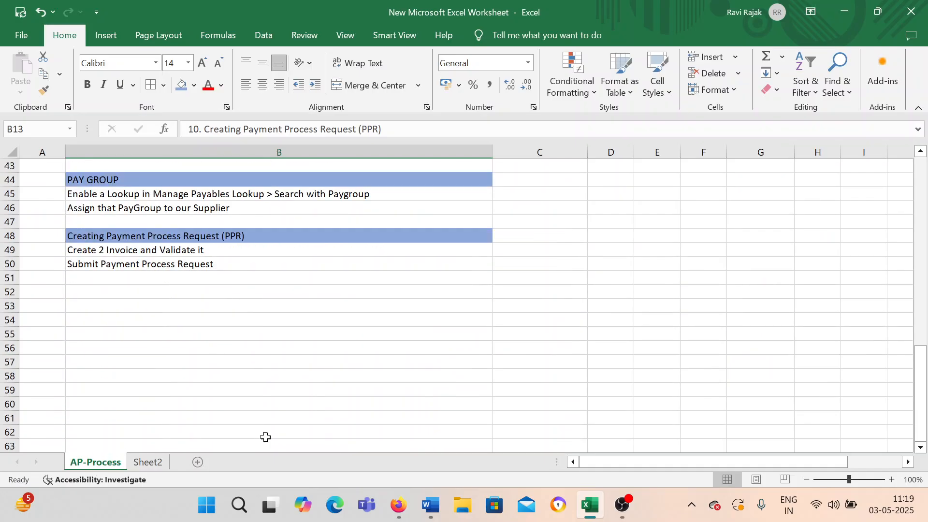
{"action": "left_click", "coordinate": [157, 290]}
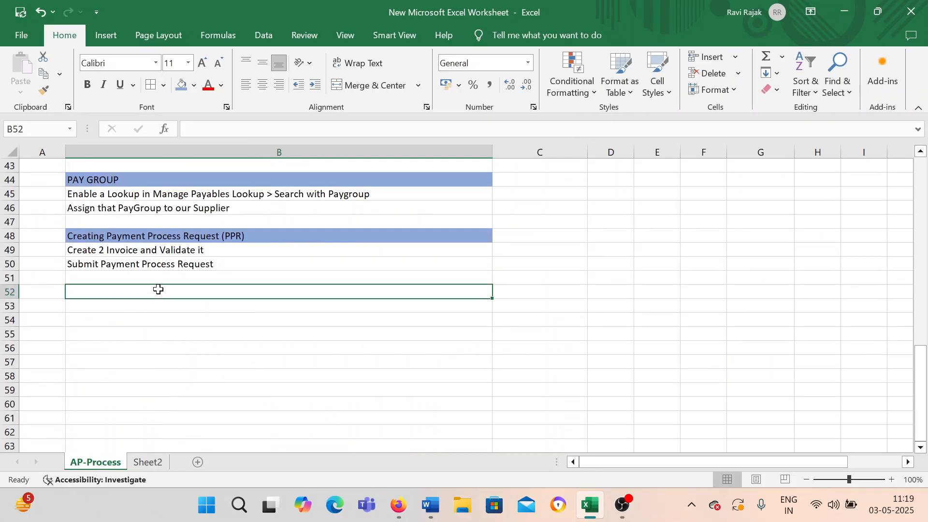
{"action": "type", "text": "Slect Invoice"}
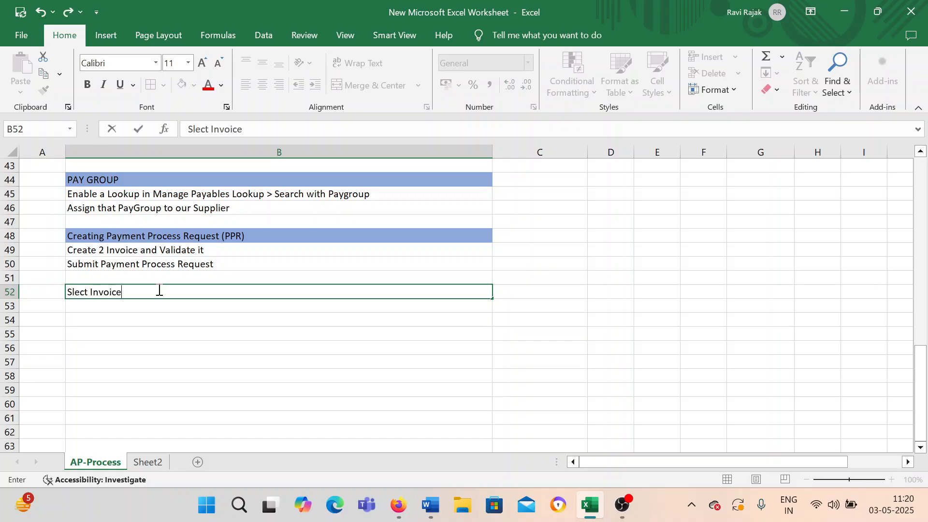
{"action": "key", "text": "Return"}
{"action": "type", "text": "Build "}
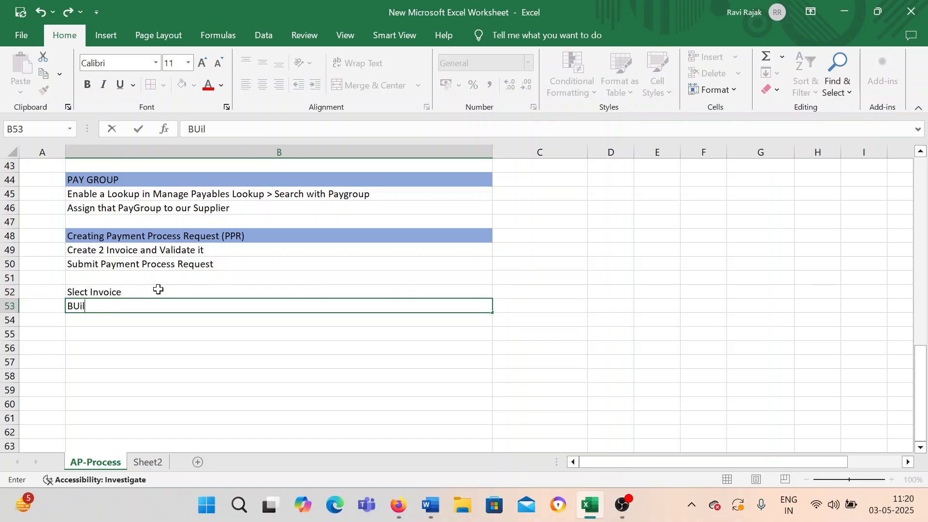
{"action": "type", "text": "Invoice"}
{"action": "key", "text": "Return"}
- Continue the stage list with "Format Invoice" in B54 and "Print" in B55
{"action": "type", "text": "Form"}
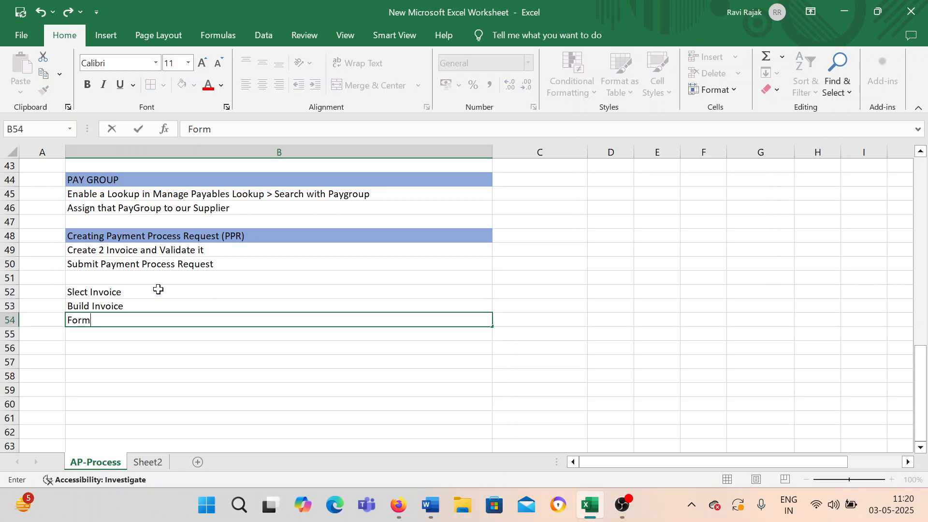
{"action": "type", "text": "at Invoic"}
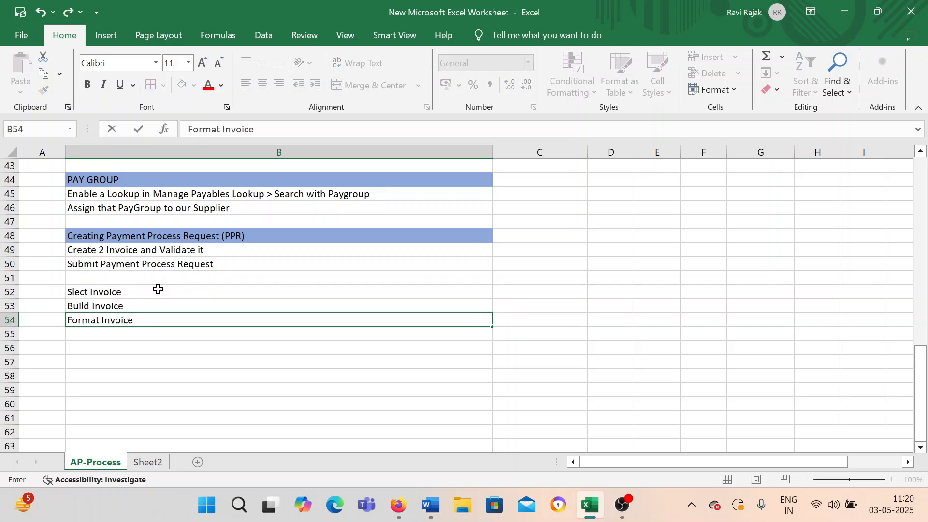
{"action": "type", "text": "e"}
{"action": "key", "text": "Return"}
{"action": "type", "text": "Print"}
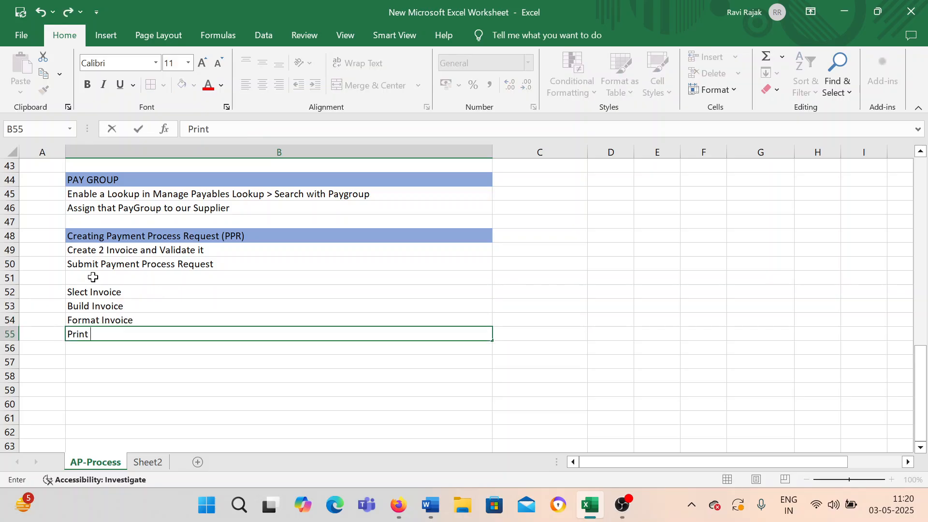
- Correct the misspelled first stage in B52 to "Select Invoice"
{"action": "double_click", "coordinate": [73, 290]}
{"action": "type", "text": "e"}
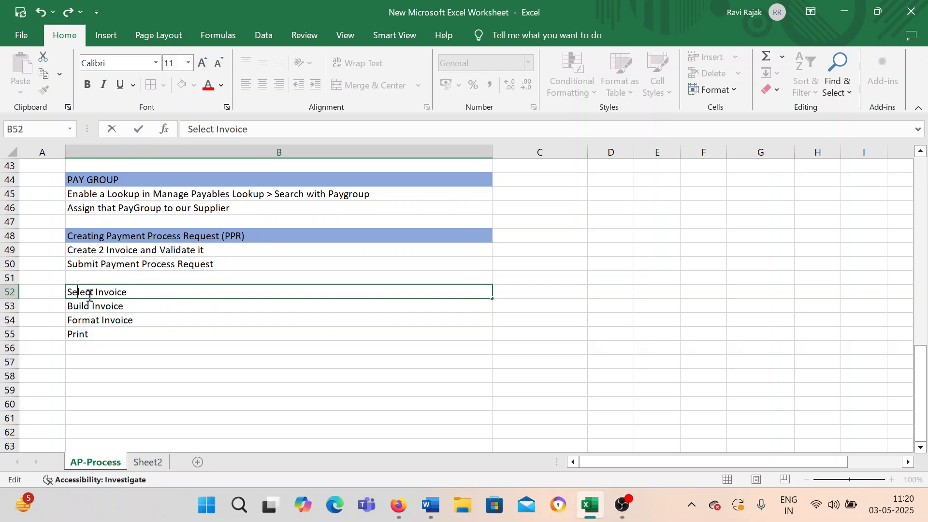
{"action": "left_click", "coordinate": [145, 347]}
{"action": "left_click", "coordinate": [140, 291]}
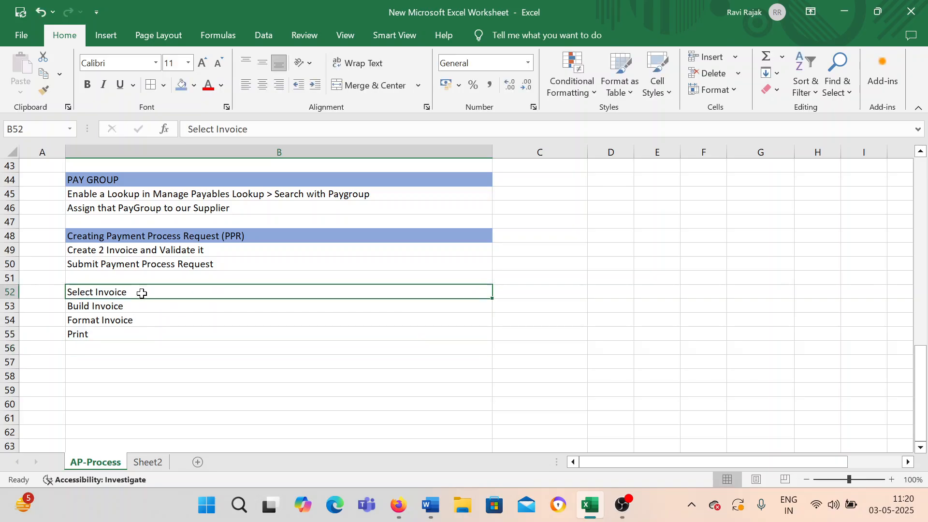
{"action": "left_click", "coordinate": [144, 308]}
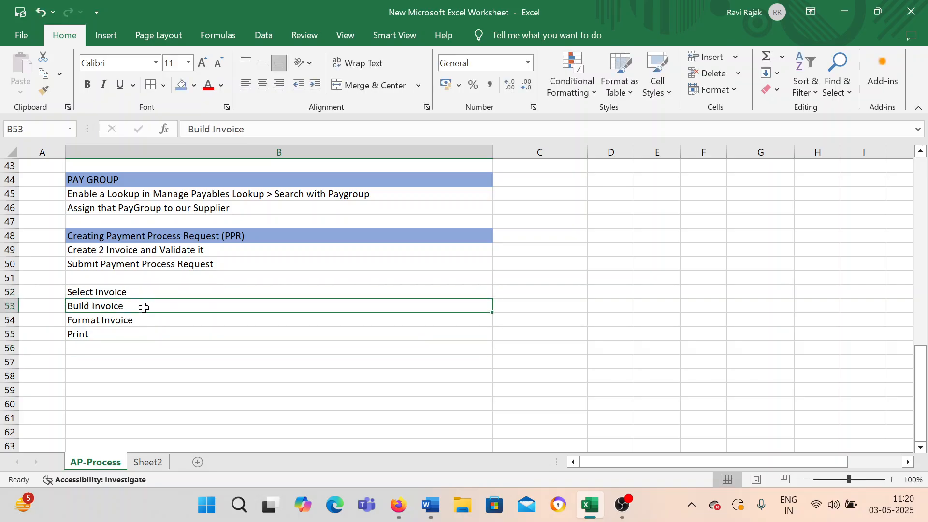
{"action": "left_click", "coordinate": [104, 321]}
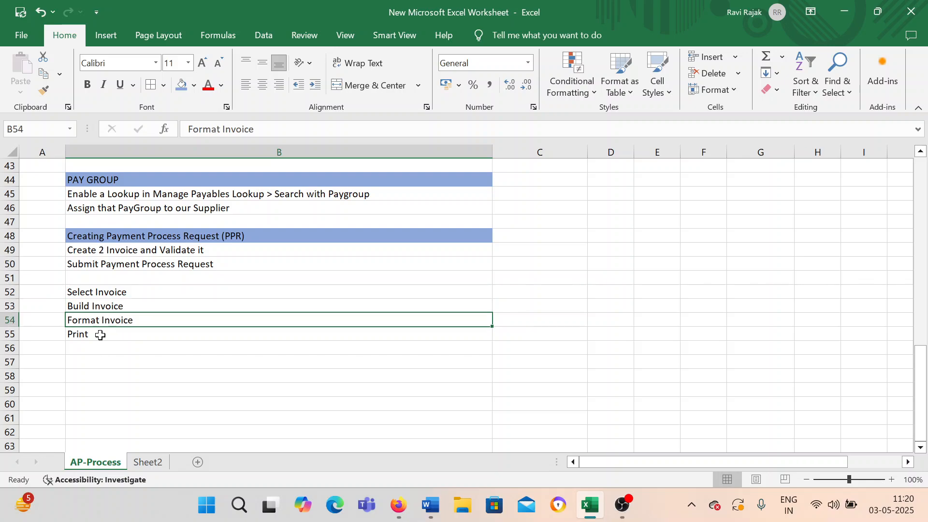
{"action": "left_click", "coordinate": [100, 335]}
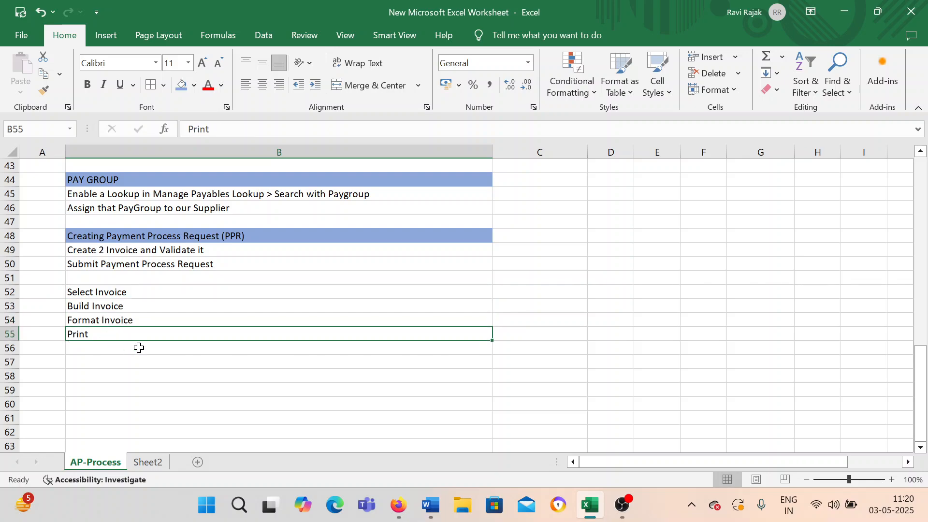
- Switch back to the scheduled processes in Firefox and view the details of the latest Build Payments process
{"action": "mouse_move", "coordinate": [398, 505]}
{"action": "left_click", "coordinate": [335, 423]}
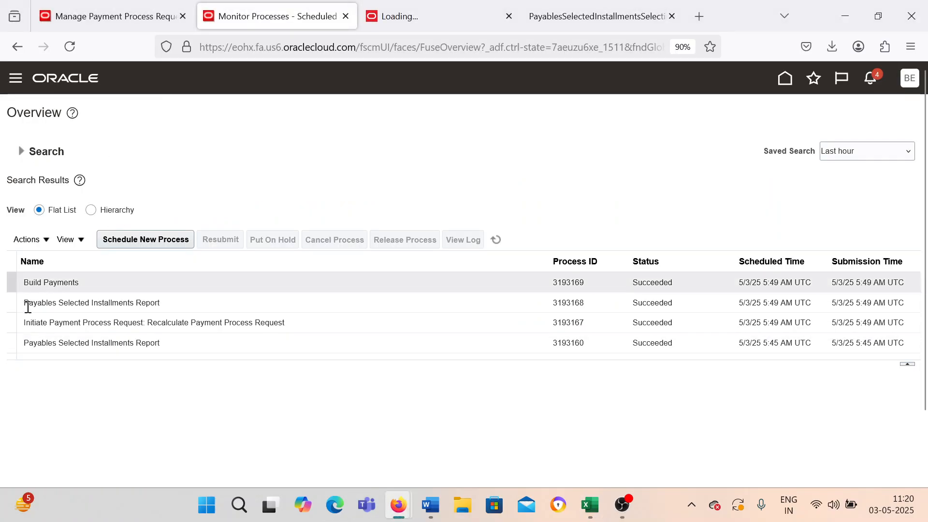
{"action": "left_click", "coordinate": [88, 282]}
- Review the proposed payments of payment process request PG_002 and resume its payment process
{"action": "left_click", "coordinate": [116, 17]}
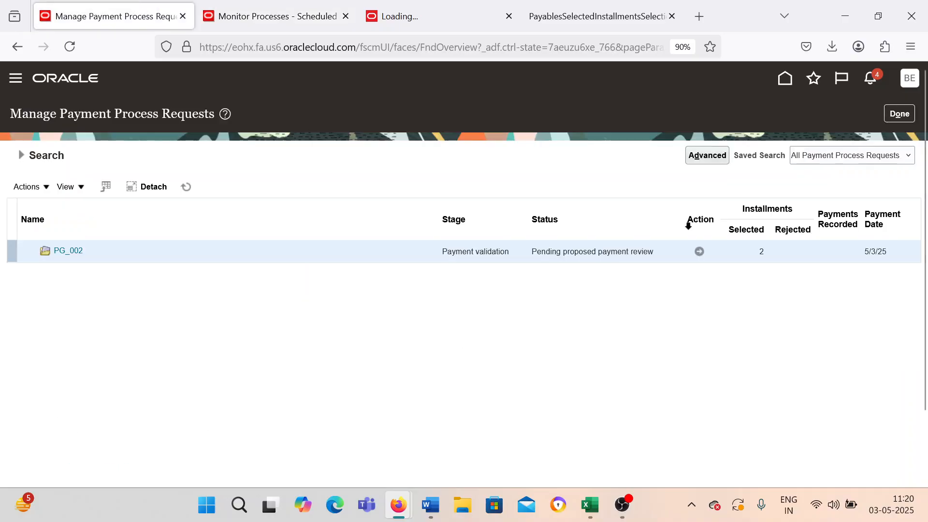
{"action": "left_click", "coordinate": [701, 252]}
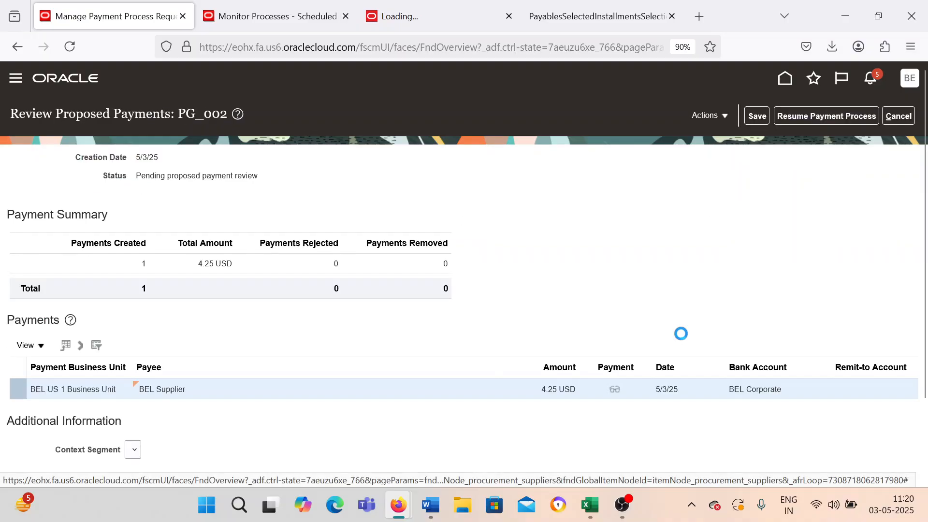
{"action": "scroll", "coordinate": [681, 338], "scroll_direction": "down", "scroll_amount": 2}
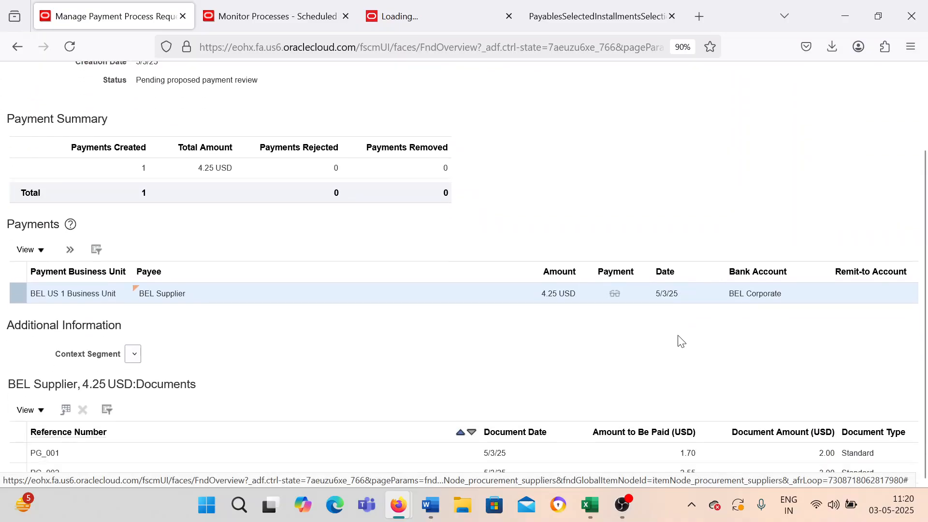
{"action": "scroll", "coordinate": [681, 341], "scroll_direction": "up", "scroll_amount": 2}
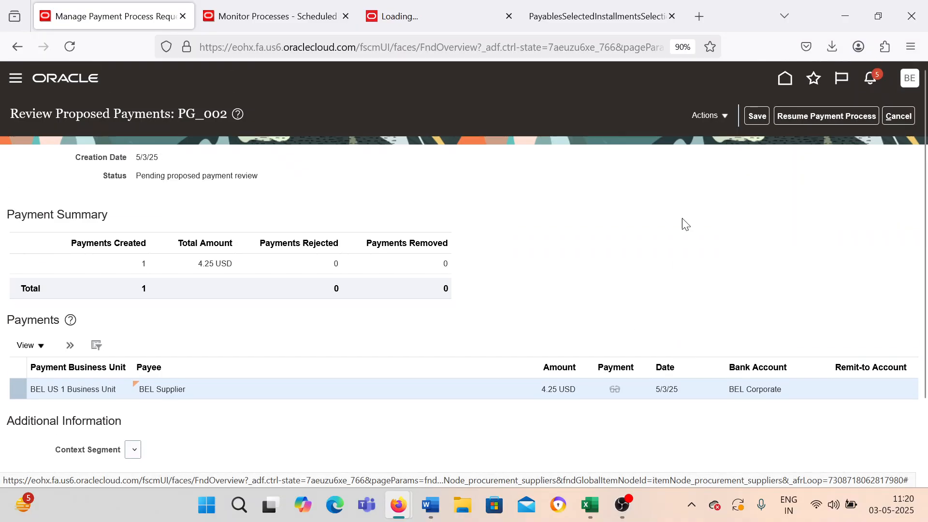
{"action": "left_click", "coordinate": [794, 119]}
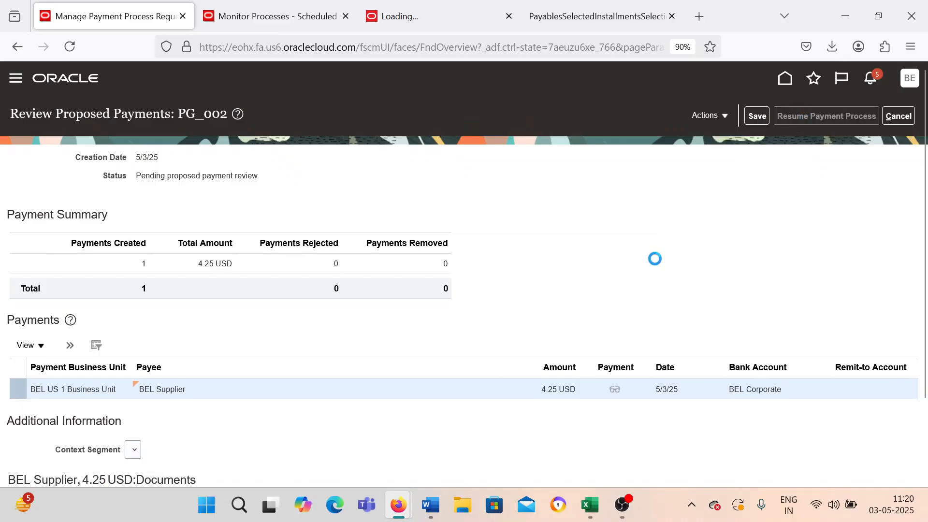
- Refresh the payment process requests list until the payment file under PG_002 is formatted and ready for printing
{"action": "left_click", "coordinate": [186, 188]}
{"action": "left_click", "coordinate": [187, 187]}
{"action": "left_click", "coordinate": [186, 187]}
{"action": "left_click", "coordinate": [187, 184]}
{"action": "left_click", "coordinate": [187, 185]}
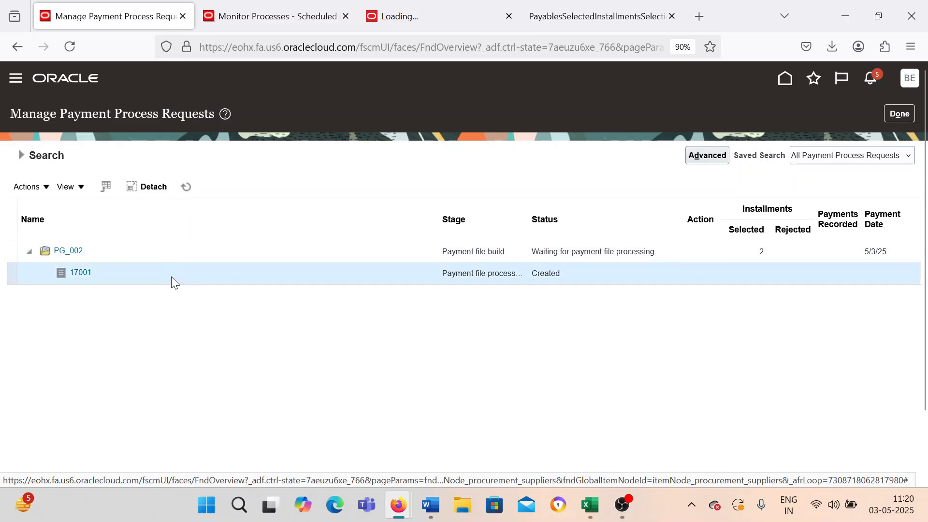
{"action": "left_click", "coordinate": [186, 187]}
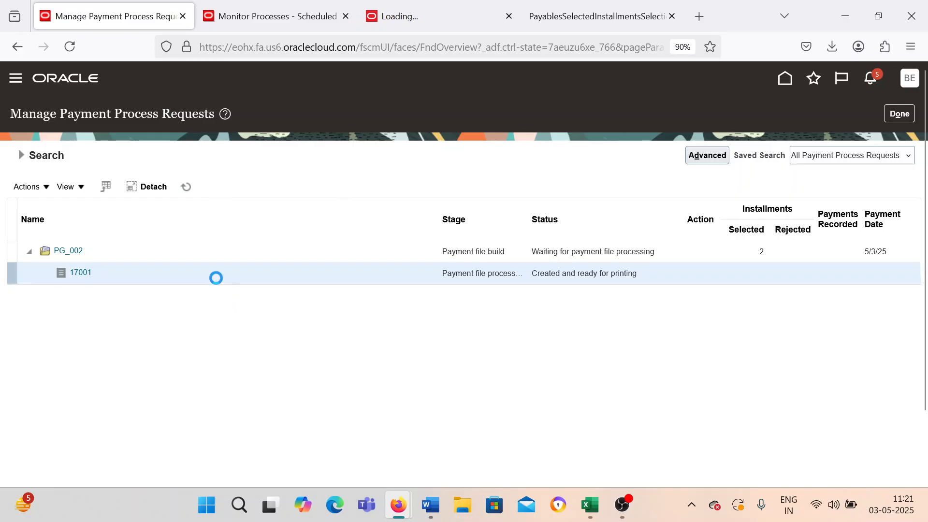
{"action": "left_click", "coordinate": [187, 187]}
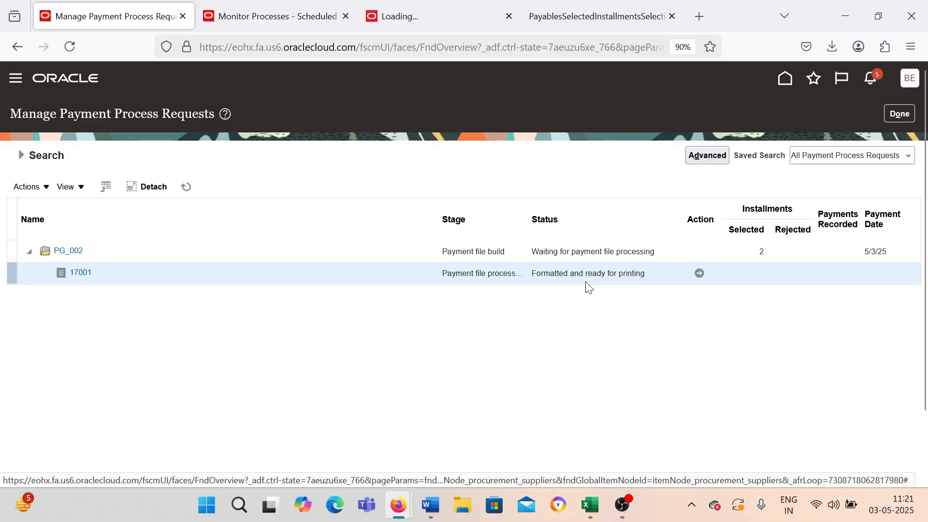
- Print the payment documents for the payment file under PG_002, leaving the printer blank
{"action": "left_click", "coordinate": [700, 273]}
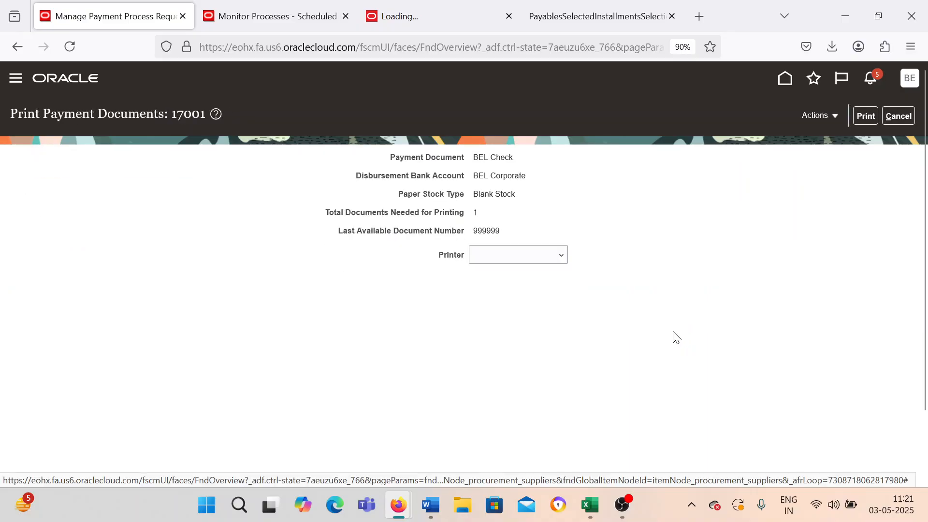
{"action": "left_click", "coordinate": [515, 257]}
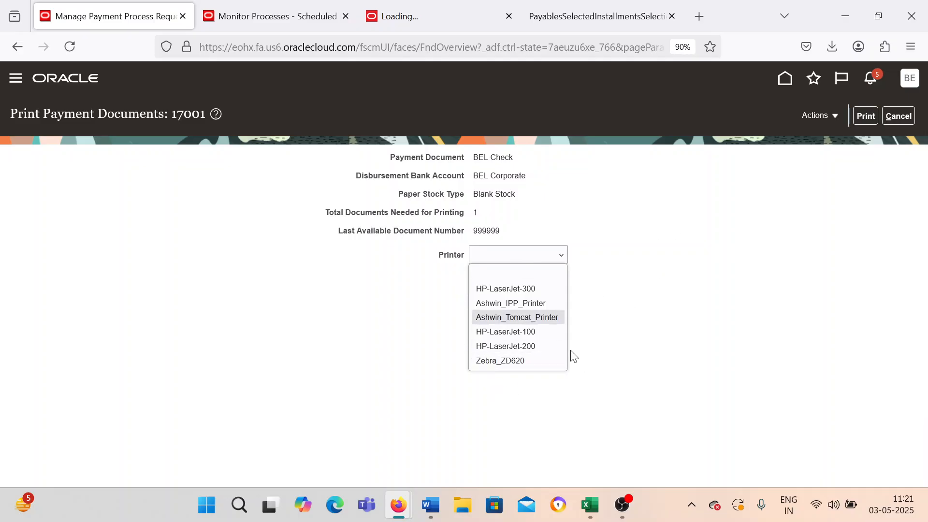
{"action": "left_click", "coordinate": [487, 273]}
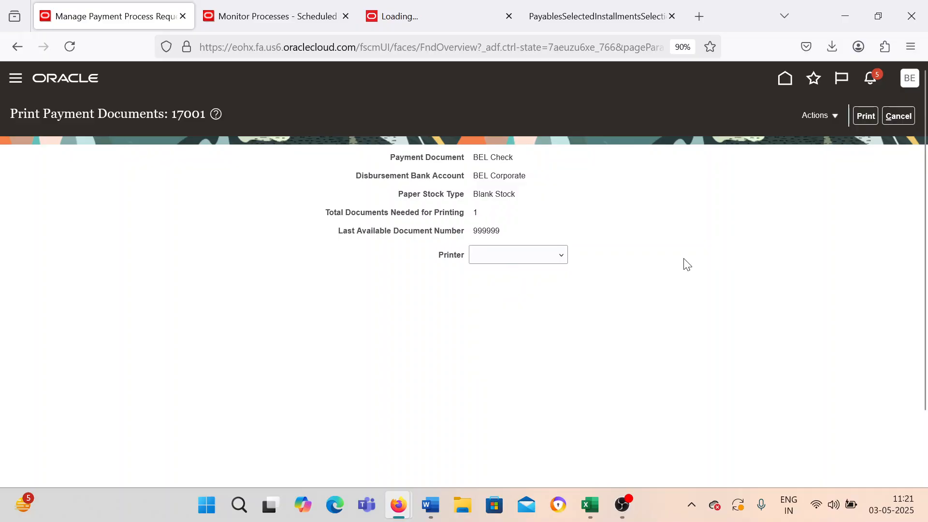
{"action": "left_click", "coordinate": [864, 117]}
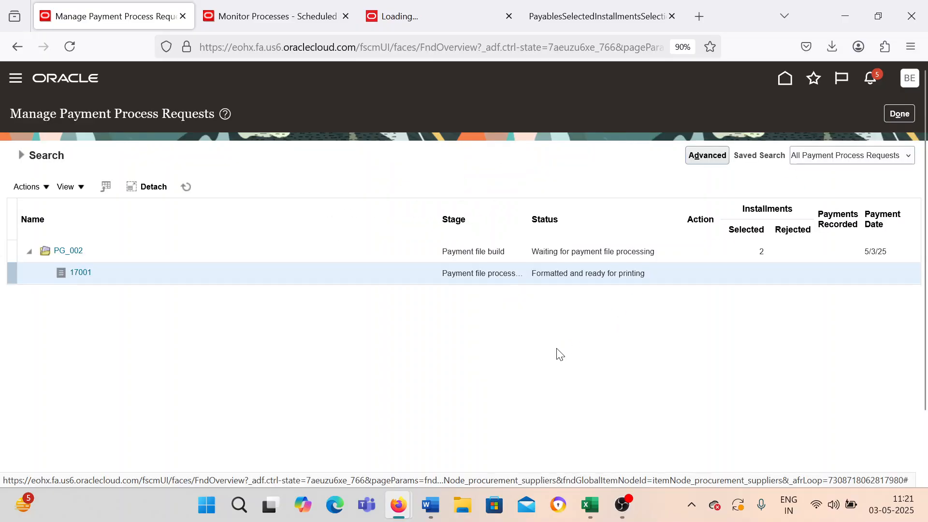
- Refresh the payment process requests, and refresh the scheduled processes overview to check the payment formatting processes
{"action": "left_click", "coordinate": [185, 187]}
{"action": "left_click", "coordinate": [263, 12]}
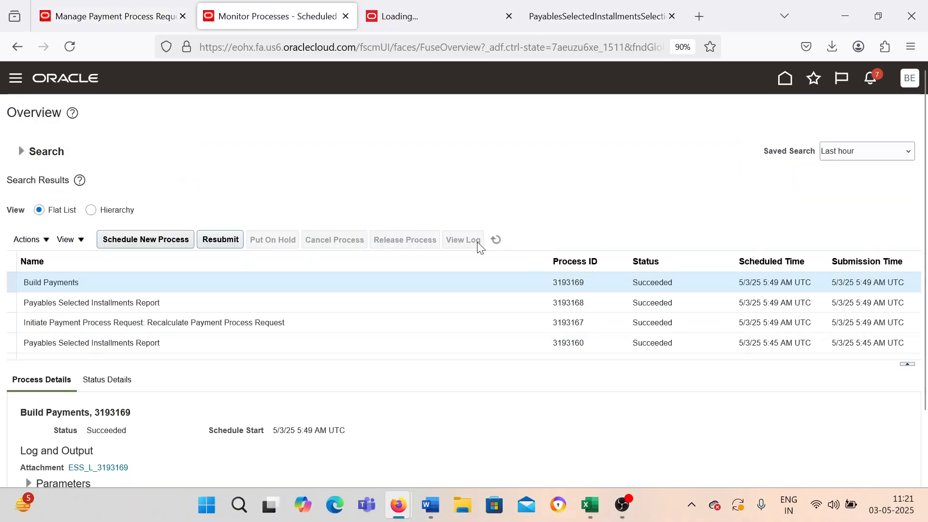
{"action": "left_click", "coordinate": [496, 241]}
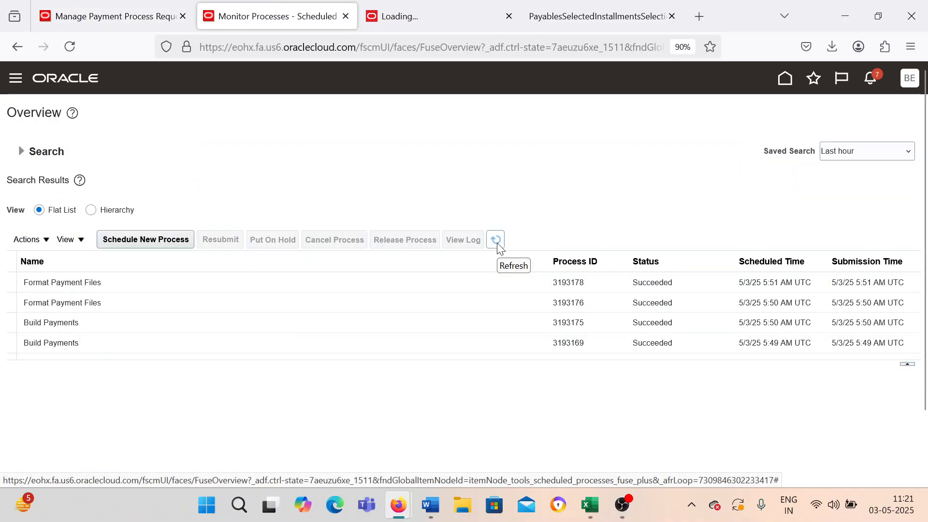
- Refresh the scheduled processes overview and the payment process requests list to check on PG_002
{"action": "left_click", "coordinate": [497, 243]}
{"action": "left_click", "coordinate": [497, 243]}
{"action": "left_click", "coordinate": [120, 16]}
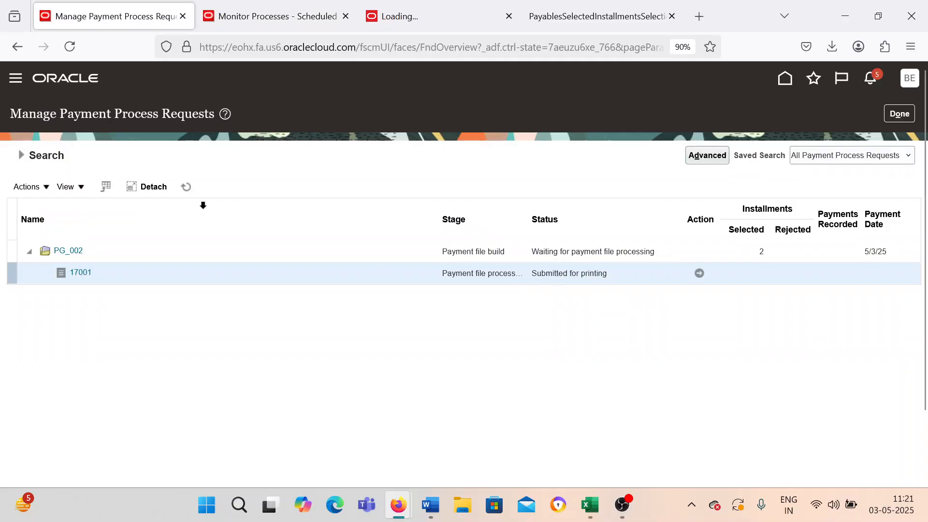
{"action": "left_click", "coordinate": [184, 190]}
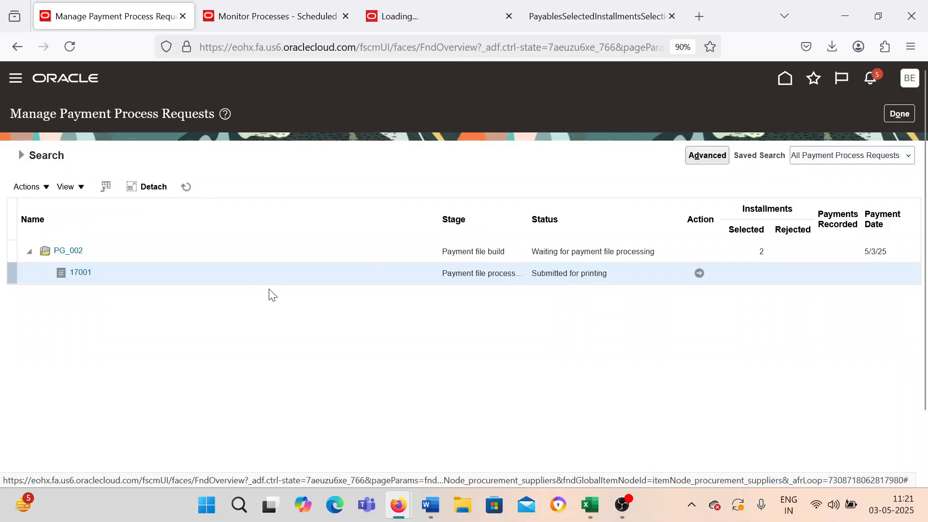
{"action": "left_click", "coordinate": [185, 188]}
- Open the payment file submitted for printing under PG_002 and examine its payment summary and available actions
{"action": "left_click", "coordinate": [699, 274]}
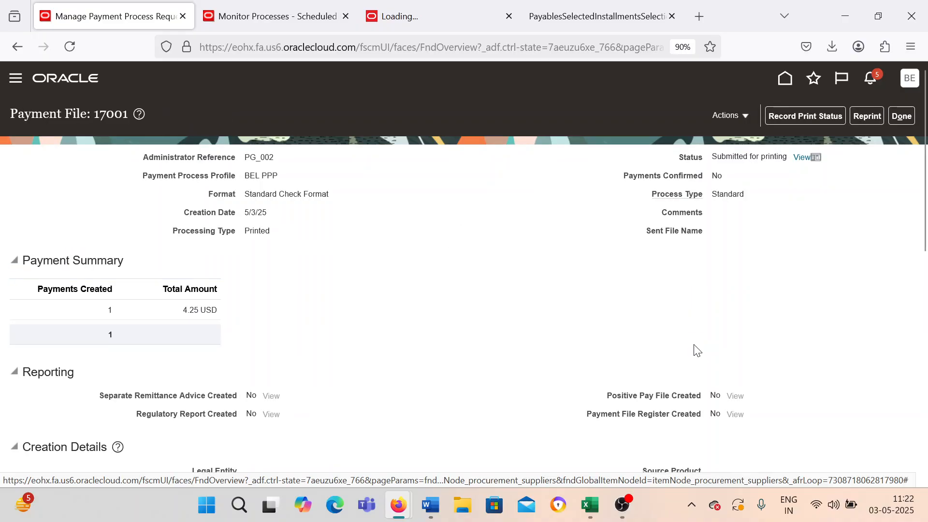
{"action": "left_click", "coordinate": [732, 114]}
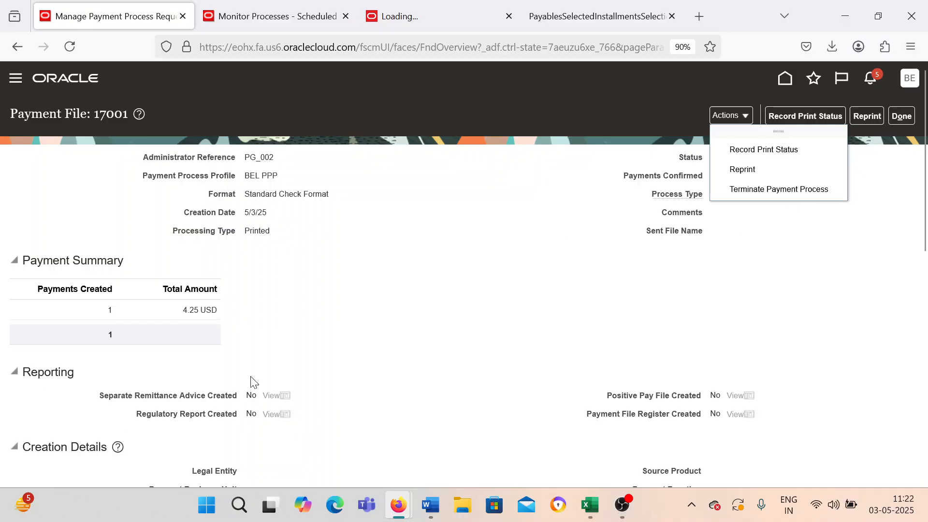
{"action": "left_click", "coordinate": [331, 320]}
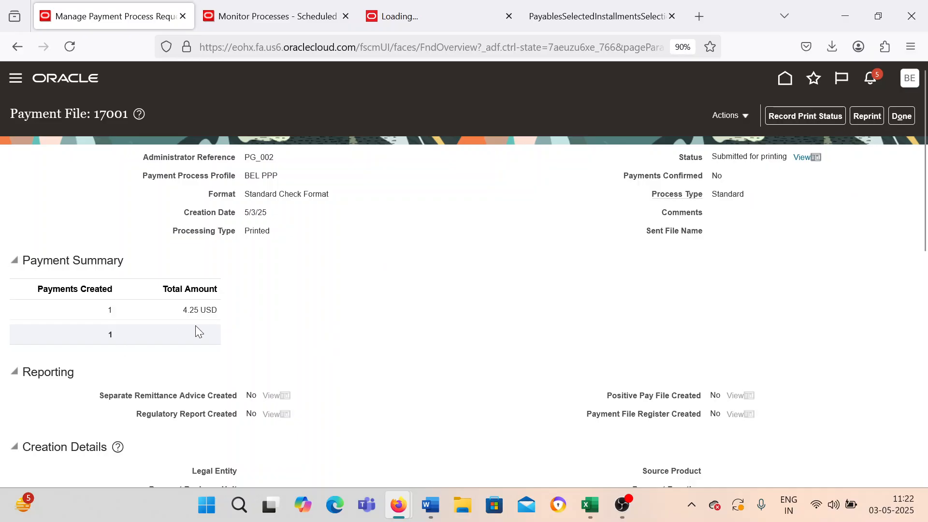
{"action": "scroll", "coordinate": [195, 331], "scroll_direction": "down", "scroll_amount": 3}
{"action": "scroll", "coordinate": [196, 332], "scroll_direction": "up", "scroll_amount": 3}
{"action": "left_click", "coordinate": [725, 115]}
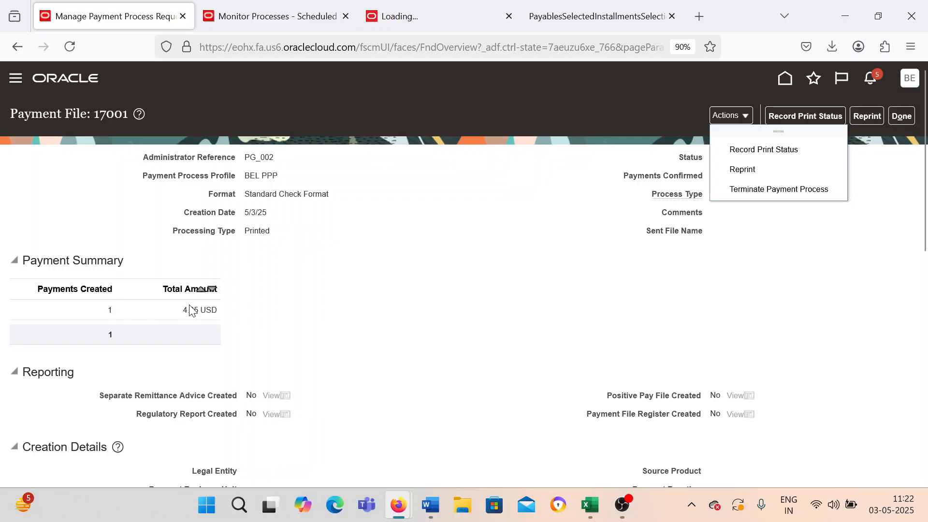
{"action": "left_click_drag", "start_coordinate": [183, 310], "coordinate": [229, 313]}
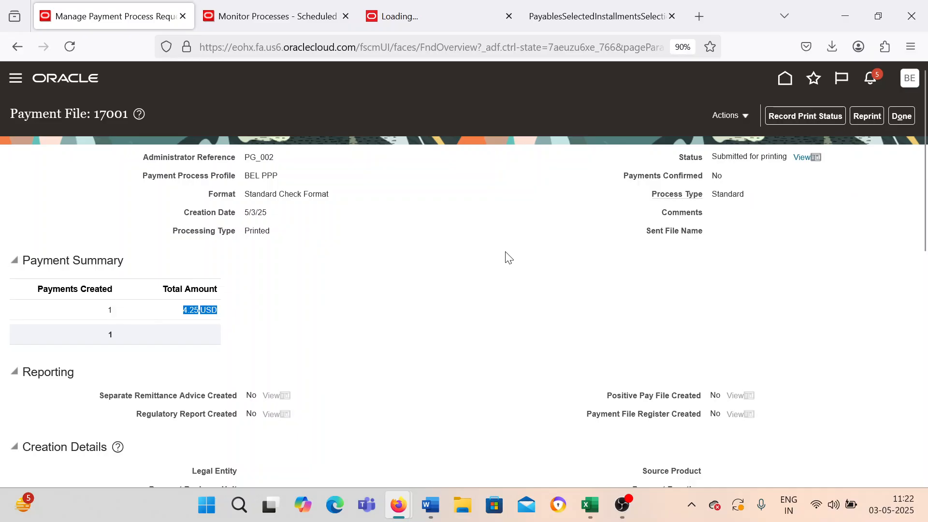
{"action": "left_click", "coordinate": [381, 317]}
{"action": "left_click", "coordinate": [725, 116]}
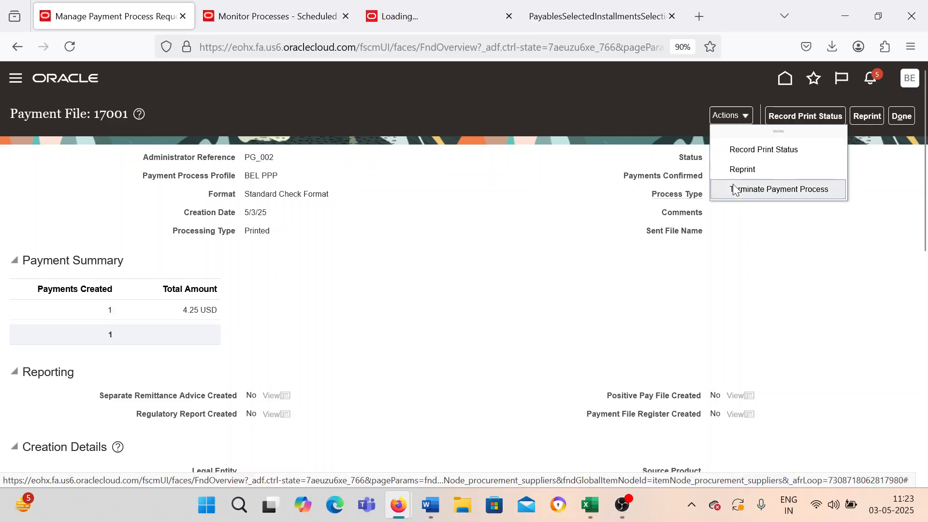
{"action": "left_click", "coordinate": [578, 184]}
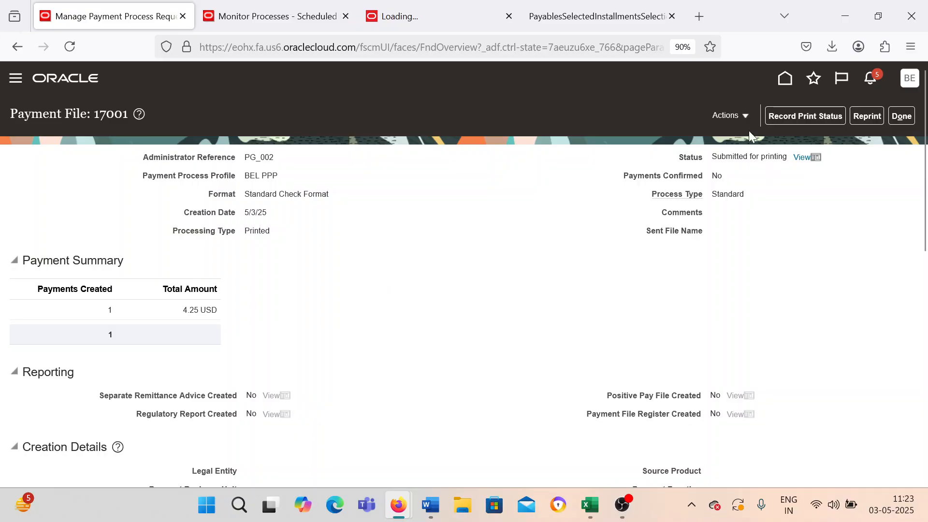
- Record the print status of the PG_002 payment file, leaving its payment document as Printed, and confirm the payments
{"action": "left_click", "coordinate": [798, 118]}
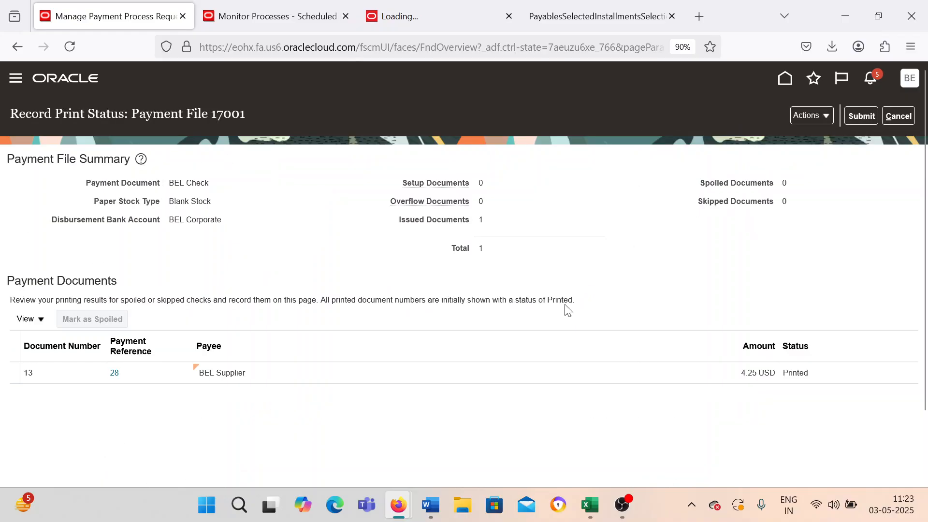
{"action": "left_click", "coordinate": [860, 116]}
{"action": "left_click", "coordinate": [799, 312]}
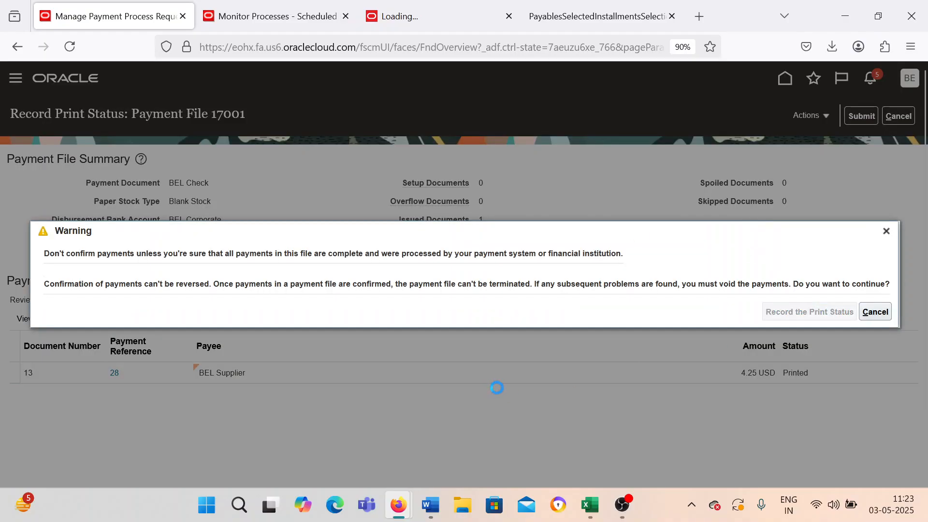
- Refresh the scheduled processes, then close the payment file details and refresh the payment process requests list
{"action": "left_click", "coordinate": [246, 16]}
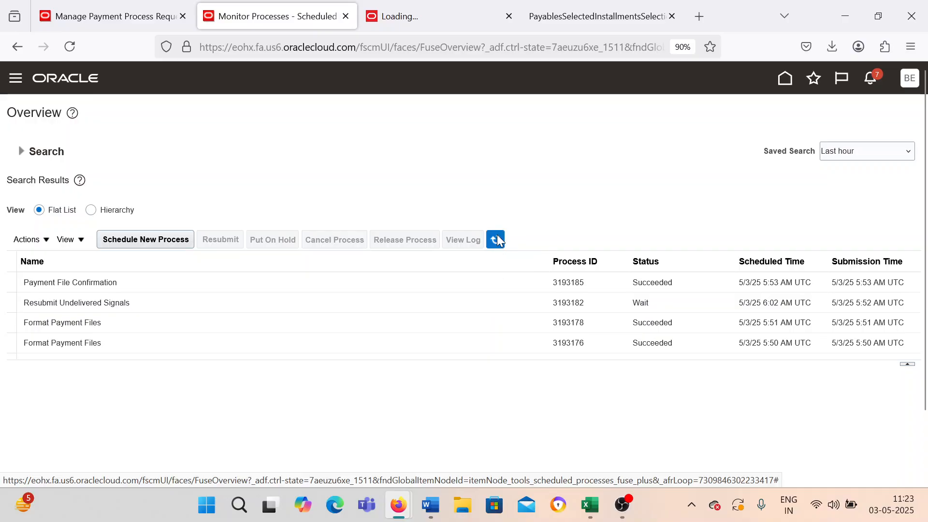
{"action": "left_click", "coordinate": [113, 15]}
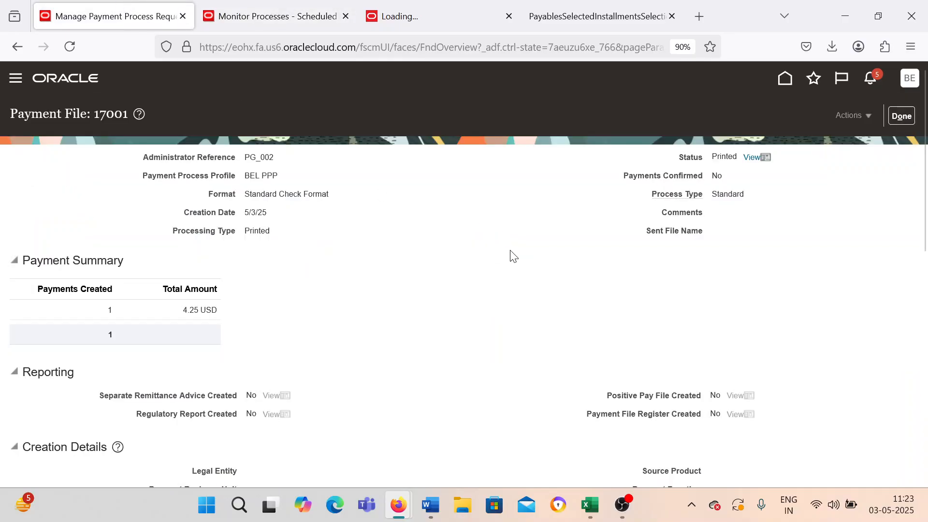
{"action": "left_click", "coordinate": [901, 116]}
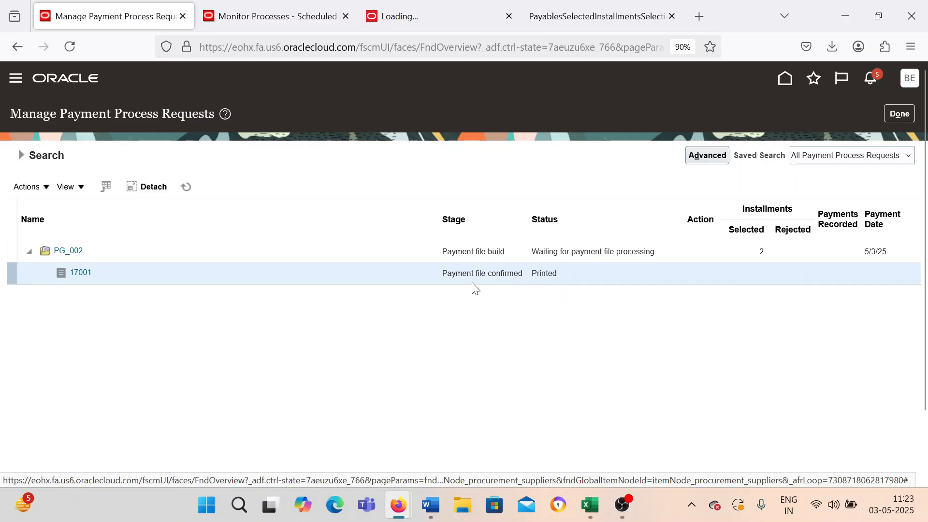
{"action": "left_click", "coordinate": [184, 186]}
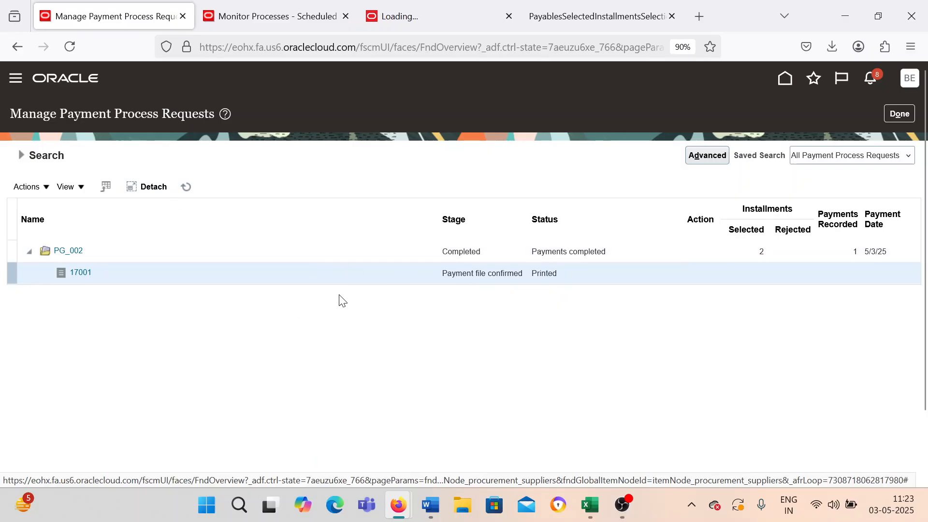
- Examine the Payment File Confirmation process among the scheduled processes, and close the payment process requests page
{"action": "left_click", "coordinate": [278, 16]}
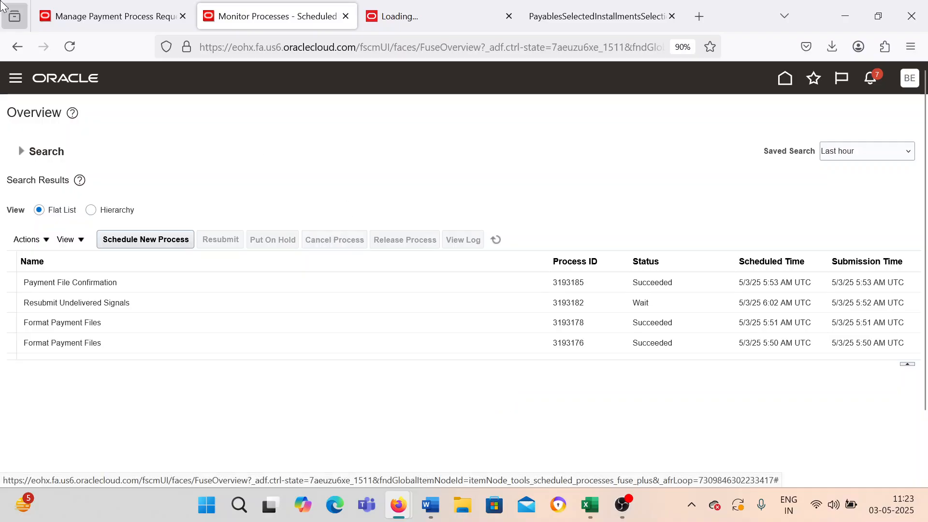
{"action": "left_click", "coordinate": [96, 16]}
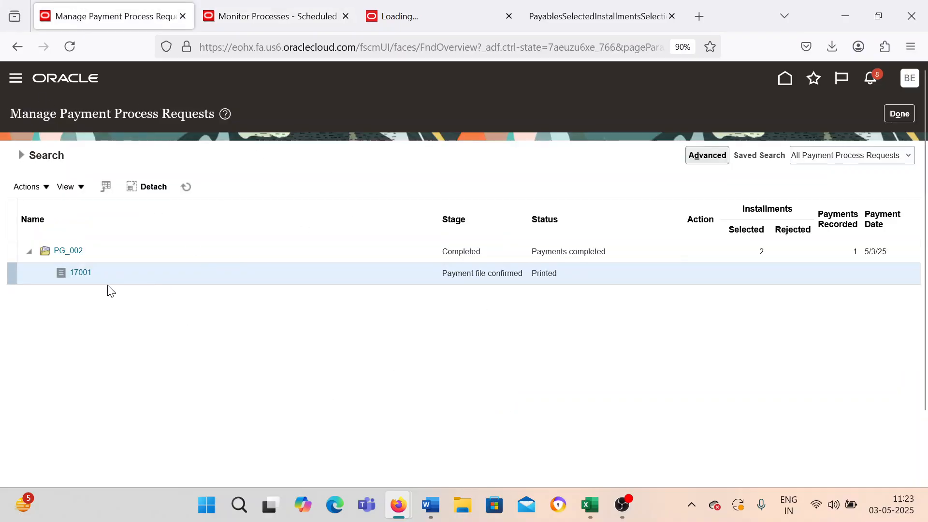
{"action": "left_click", "coordinate": [264, 19]}
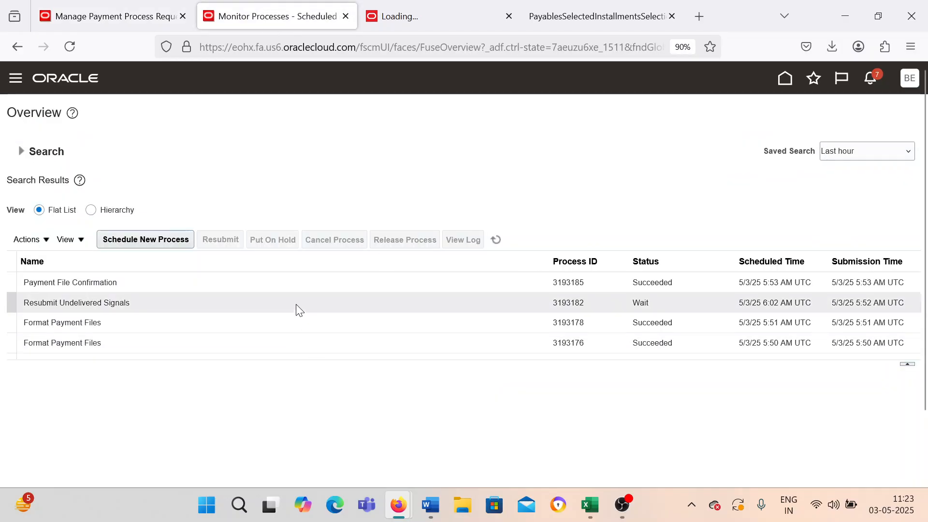
{"action": "left_click", "coordinate": [300, 283]}
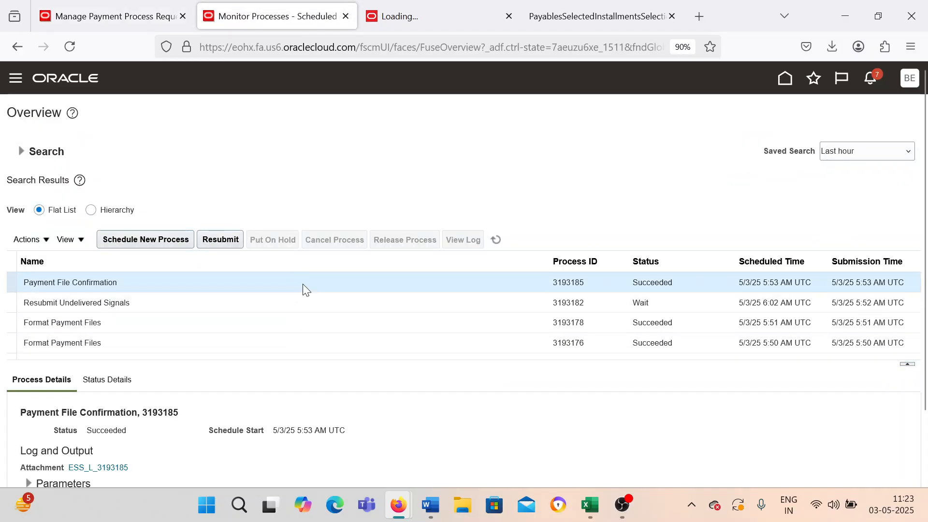
{"action": "scroll", "coordinate": [316, 297], "scroll_direction": "down", "scroll_amount": 3}
{"action": "scroll", "coordinate": [336, 356], "scroll_direction": "up", "scroll_amount": 2}
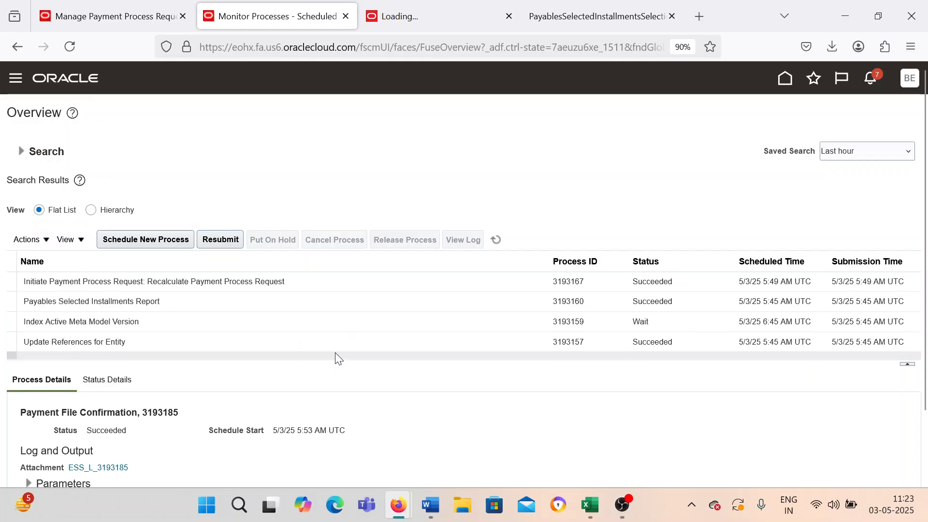
{"action": "left_click", "coordinate": [496, 240]}
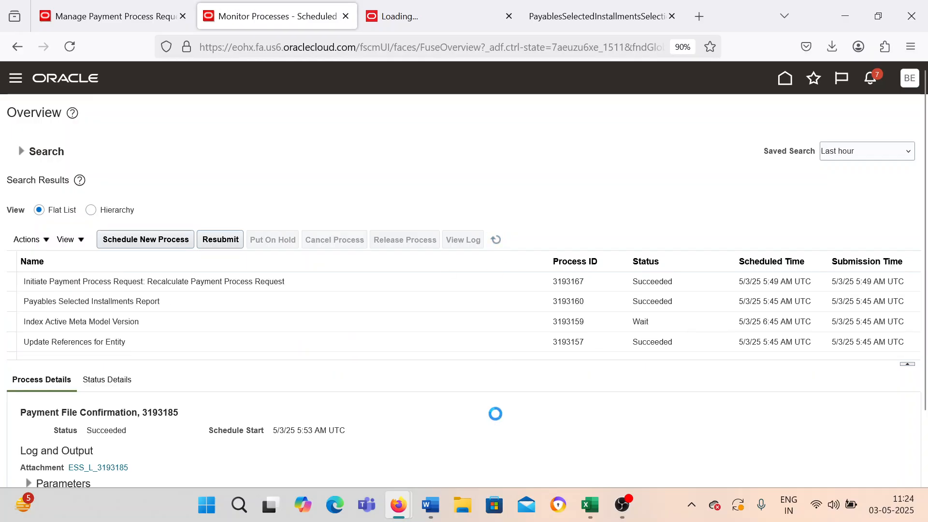
{"action": "left_click", "coordinate": [133, 14]}
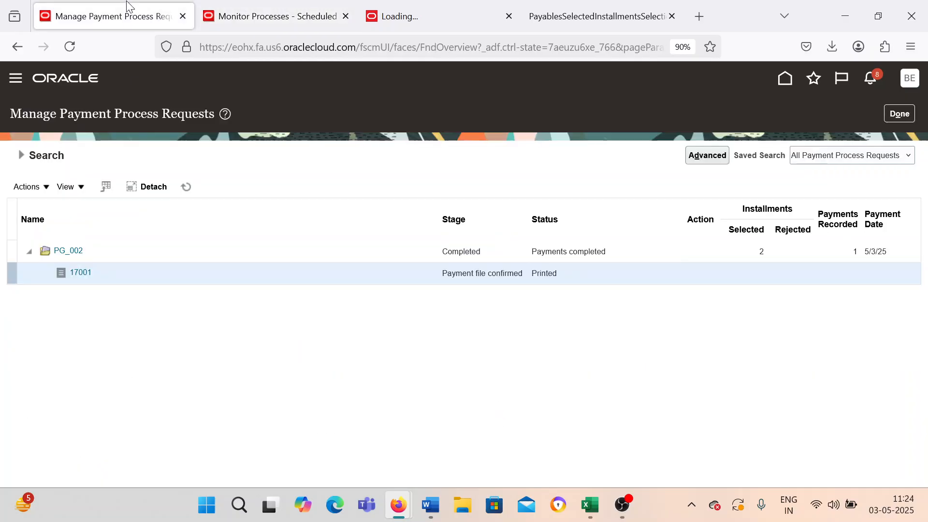
{"action": "left_click", "coordinate": [899, 114]}
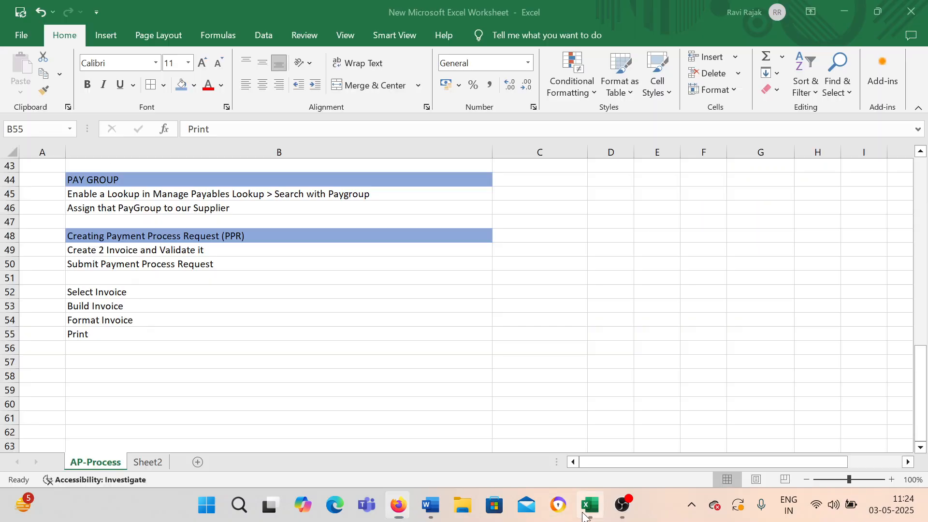
- Switch to the Excel worksheet and mark topic 10, Creating Payment Process Request (PPR), as Done in C13
{"action": "left_click", "coordinate": [590, 505]}
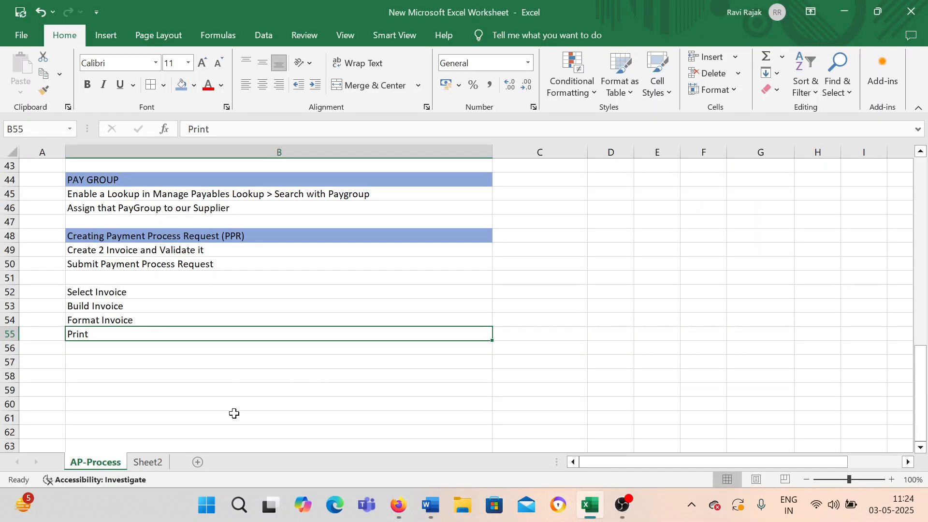
{"action": "scroll", "coordinate": [234, 413], "scroll_direction": "up", "scroll_amount": 14}
{"action": "scroll", "coordinate": [237, 420], "scroll_direction": "down", "scroll_amount": 2}
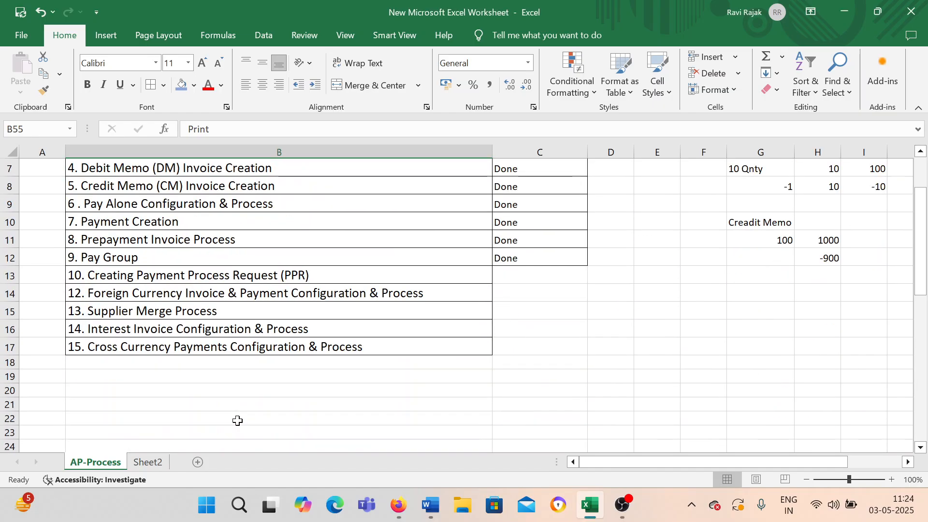
{"action": "left_click", "coordinate": [513, 260]}
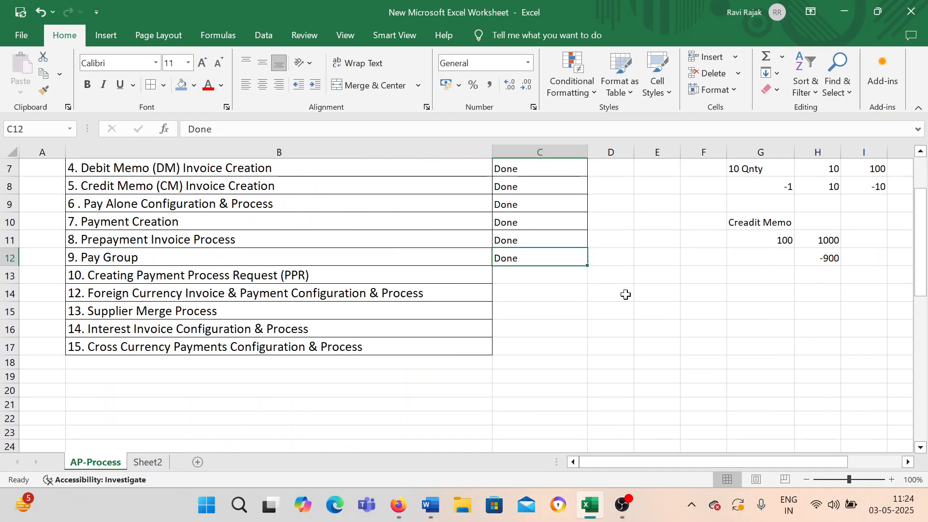
{"action": "left_click_drag", "start_coordinate": [589, 275], "coordinate": [590, 284]}
- Copy the topic "12. Foreign Currency Invoice & Payment Configuration & Process" from B14 into B57, below the PPR notes
{"action": "left_click", "coordinate": [440, 295]}
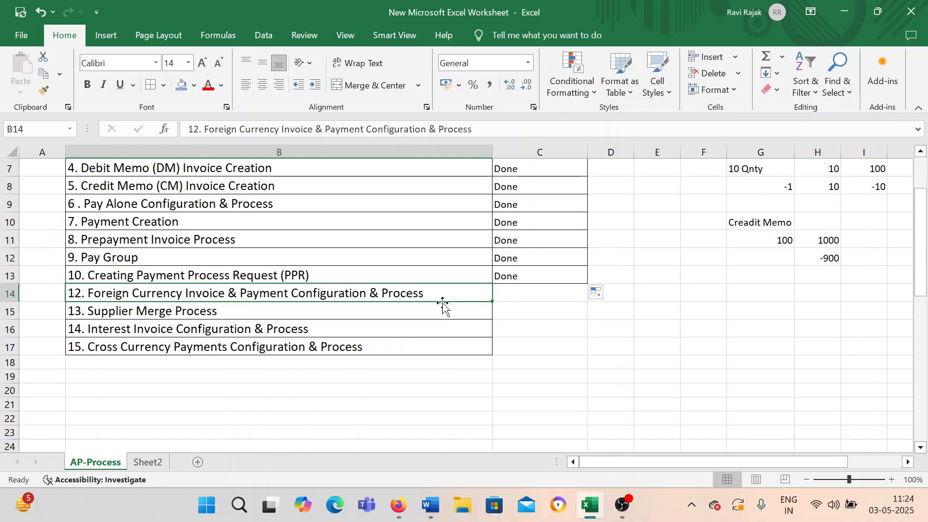
{"action": "scroll", "coordinate": [333, 274], "scroll_direction": "down", "scroll_amount": 6}
{"action": "scroll", "coordinate": [334, 277], "scroll_direction": "up", "scroll_amount": 6}
{"action": "key", "text": "ctrl+c"}
{"action": "scroll", "coordinate": [245, 310], "scroll_direction": "down", "scroll_amount": 14}
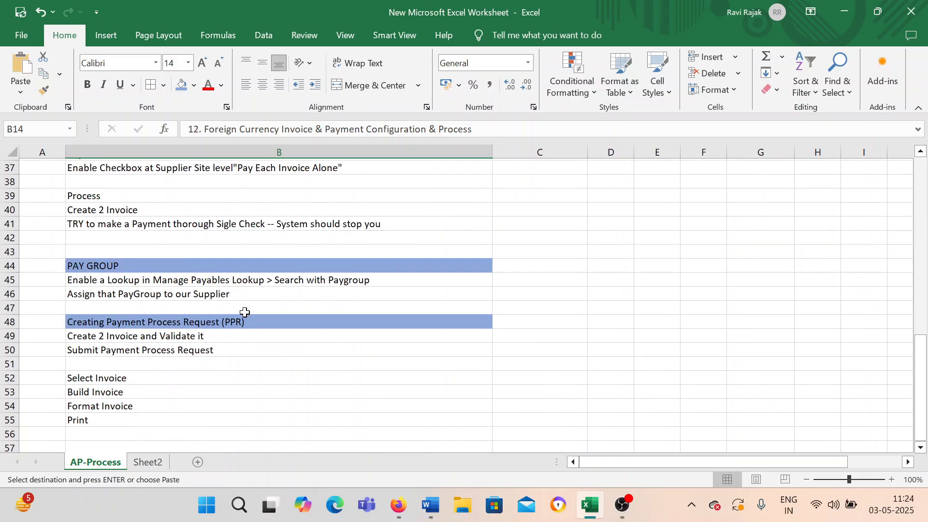
{"action": "left_click", "coordinate": [135, 282]}
{"action": "key", "text": "ctrl+v"}
{"action": "left_click", "coordinate": [273, 377]}
- Enter "Run a Businee in" in D57 and "US" in E57 beside the foreign currency topic
{"action": "left_click", "coordinate": [614, 279]}
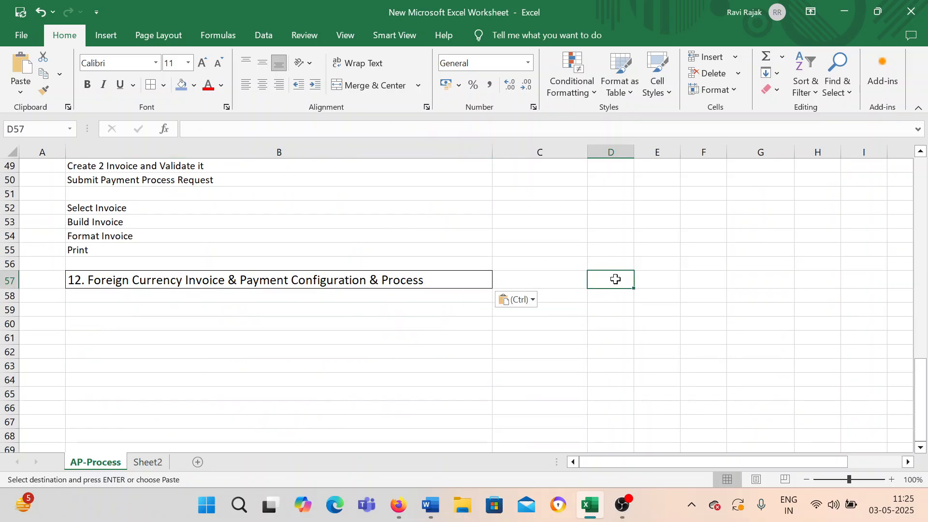
{"action": "type", "text": "Run a Businee in"}
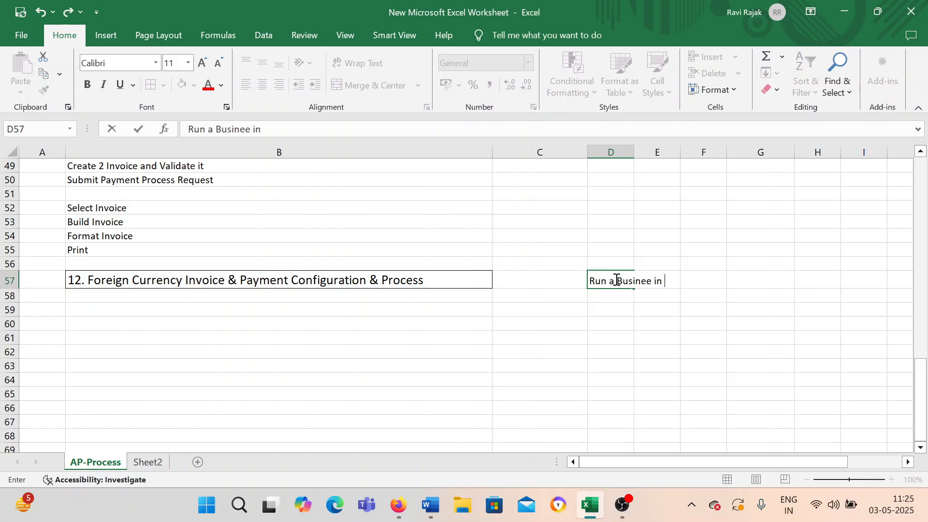
{"action": "key", "text": "Tab"}
{"action": "type", "text": "US"}
{"action": "key", "text": "Return"}
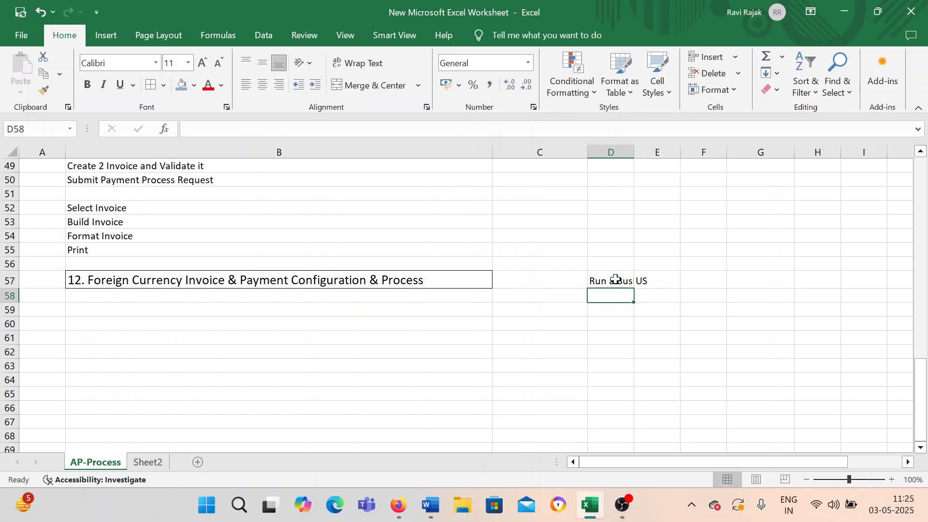
- Enter "Taking Some Service" in D58 and "India" in E58, and fit column D's width to its contents
{"action": "type", "text": "Taking So"}
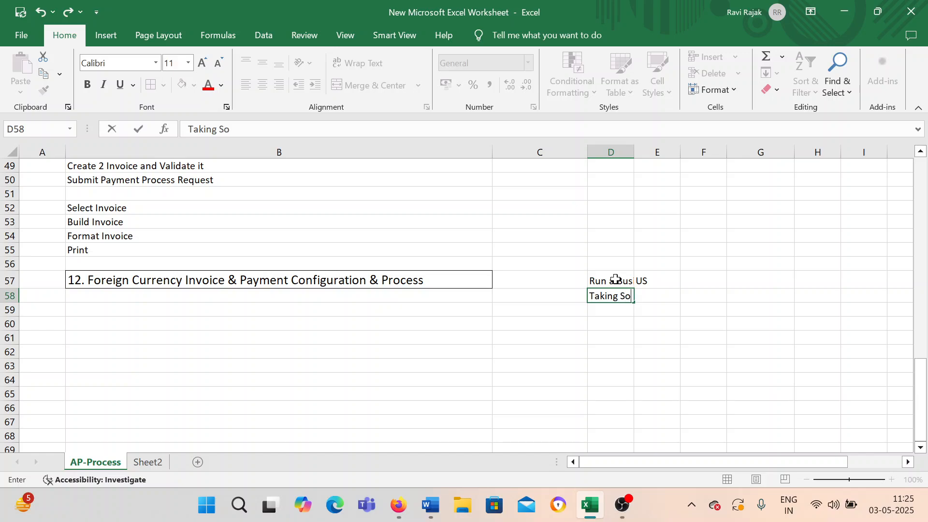
{"action": "type", "text": "me Service"}
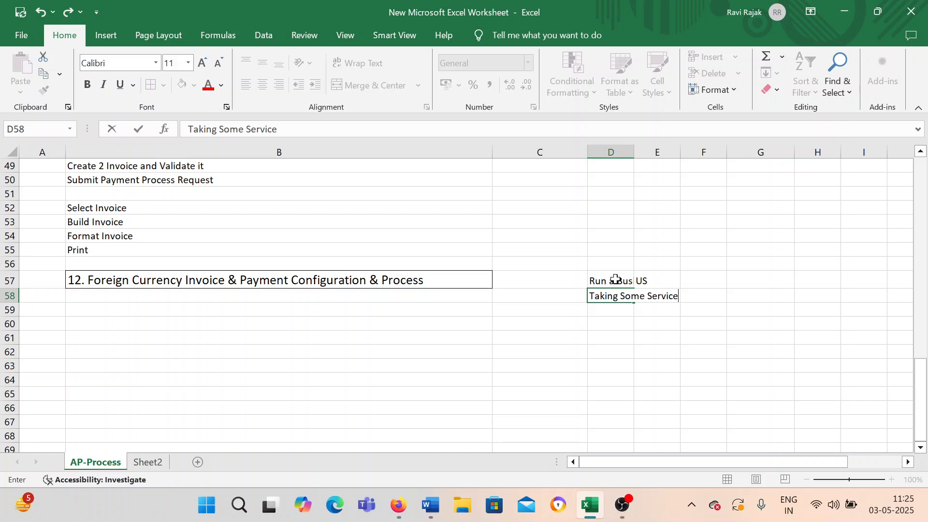
{"action": "key", "text": "Tab"}
{"action": "type", "text": "IN"}
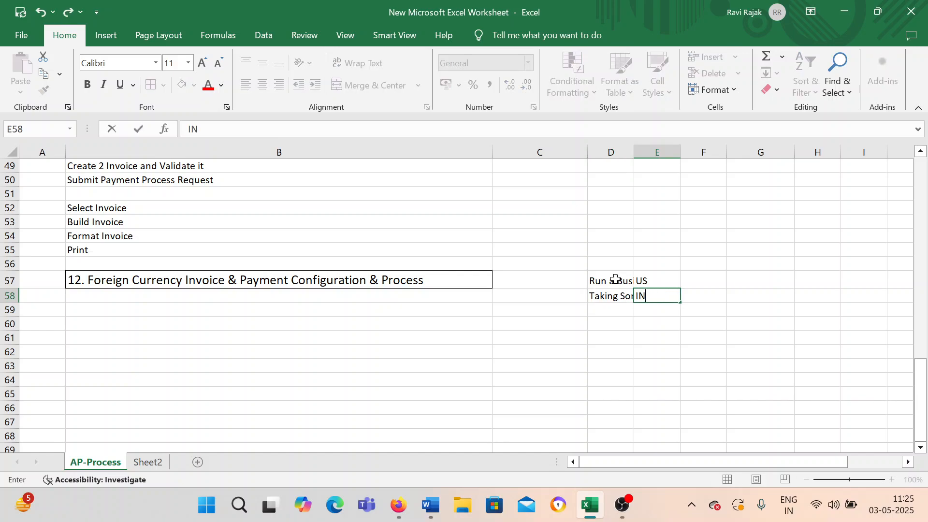
{"action": "key", "text": "BackSpace"}
{"action": "key", "text": "BackSpace"}
{"action": "type", "text": "India"}
{"action": "left_click", "coordinate": [619, 179]}
{"action": "double_click", "coordinate": [634, 152]}
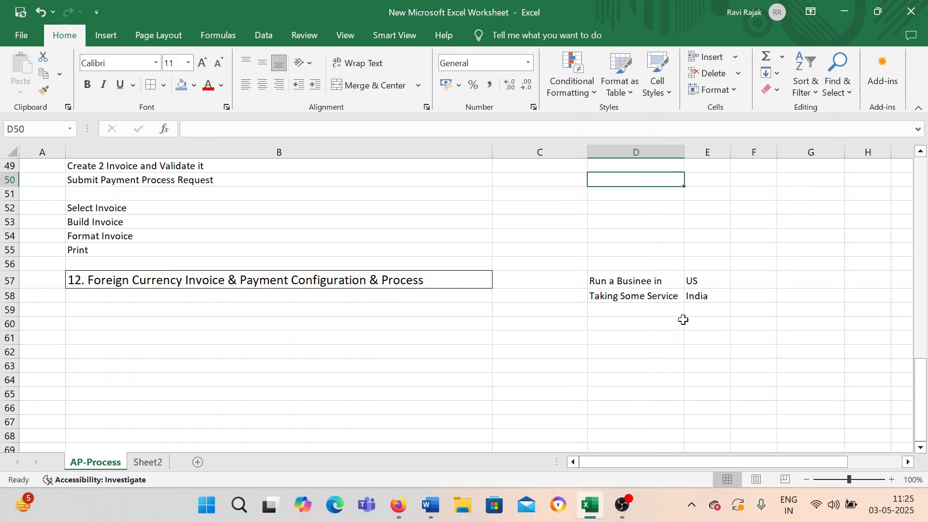
- Correct the misspelled note in D57 to read "Run a Business in"
{"action": "left_click", "coordinate": [675, 311]}
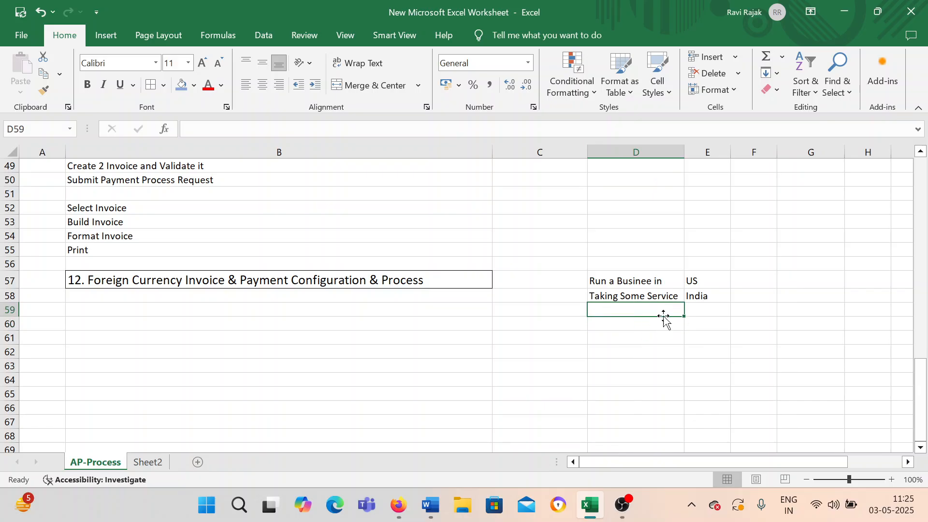
{"action": "double_click", "coordinate": [652, 280]}
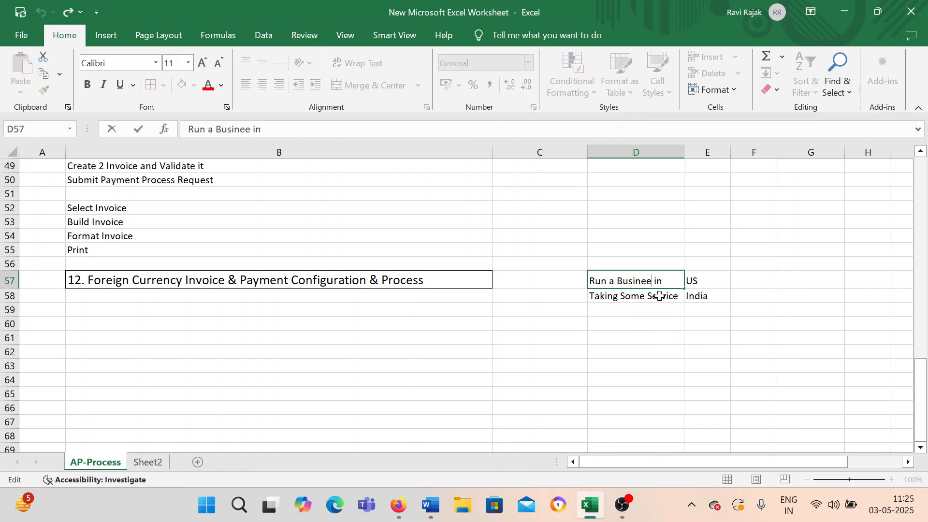
{"action": "key", "text": "BackSpace"}
{"action": "type", "text": "ss"}
{"action": "left_click", "coordinate": [669, 324]}
{"action": "left_click", "coordinate": [677, 296]}
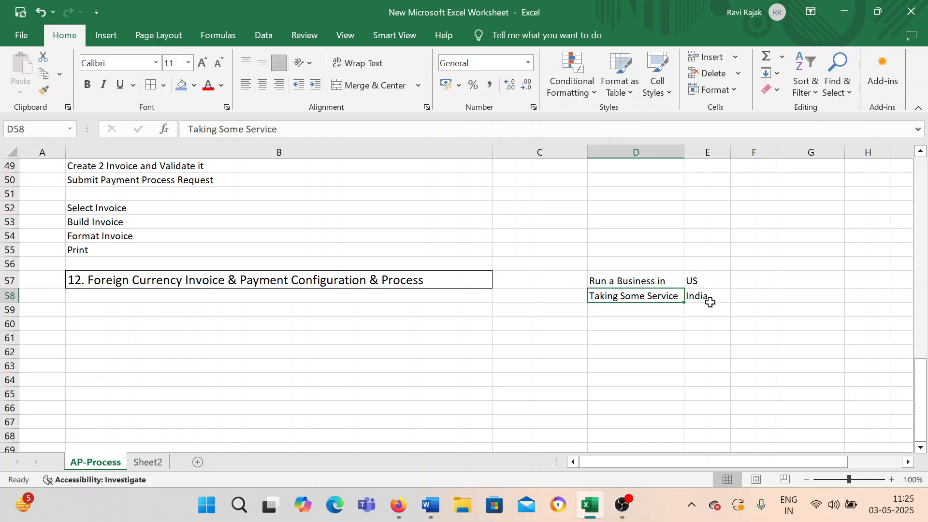
{"action": "left_click", "coordinate": [709, 301]}
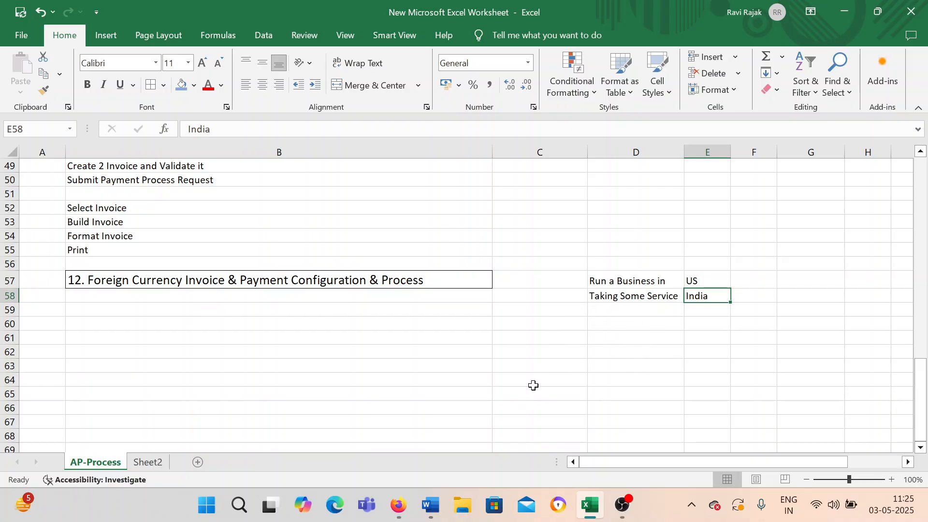
- Switch to Oracle Fusion in Firefox, open the Payables Invoices work area and start creating an invoice
{"action": "mouse_move", "coordinate": [396, 503]}
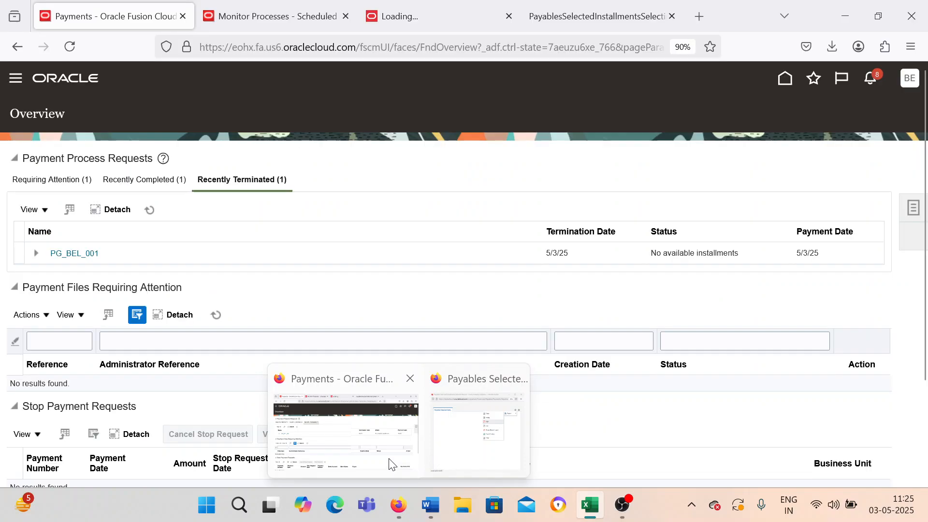
{"action": "left_click", "coordinate": [391, 464]}
{"action": "left_click", "coordinate": [16, 78]}
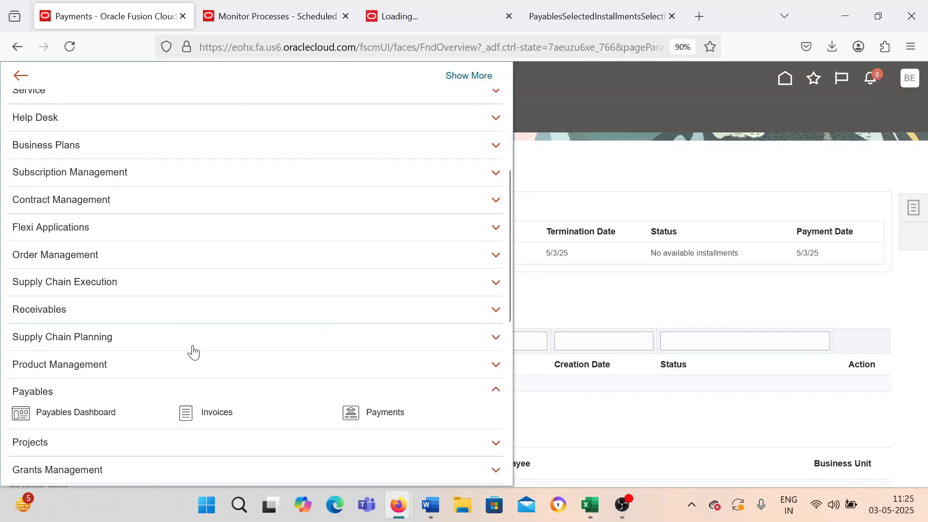
{"action": "left_click", "coordinate": [193, 412]}
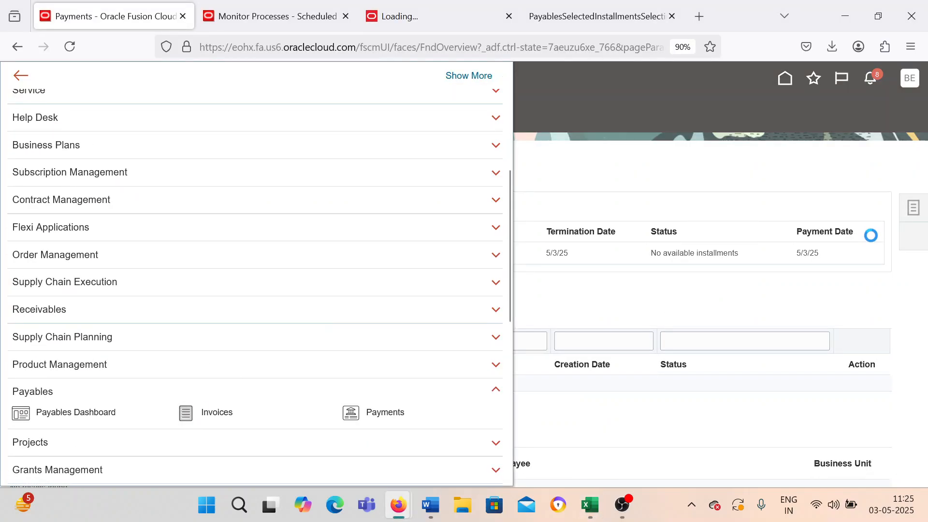
{"action": "left_click", "coordinate": [913, 211]}
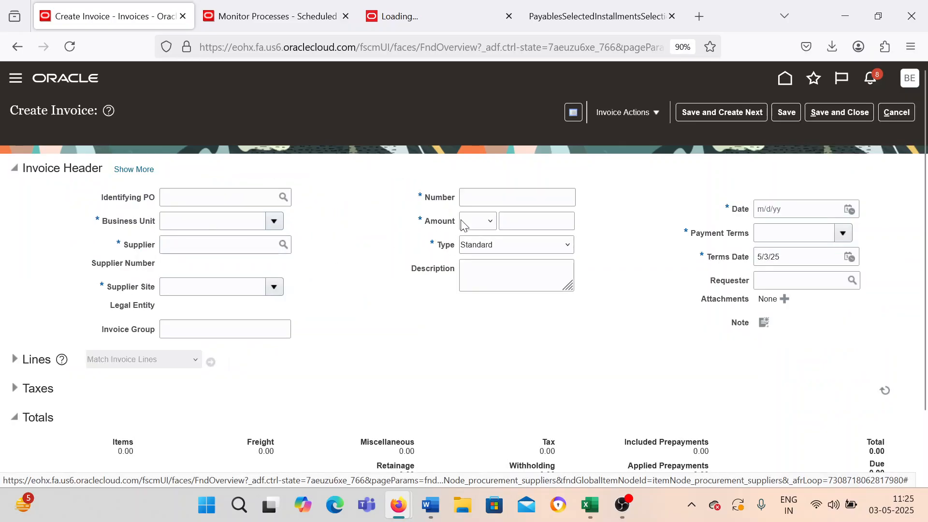
- Set the new invoice's business unit to BEL US 1 Business Unit and its supplier to BEL Supplier
{"action": "left_click", "coordinate": [478, 220]}
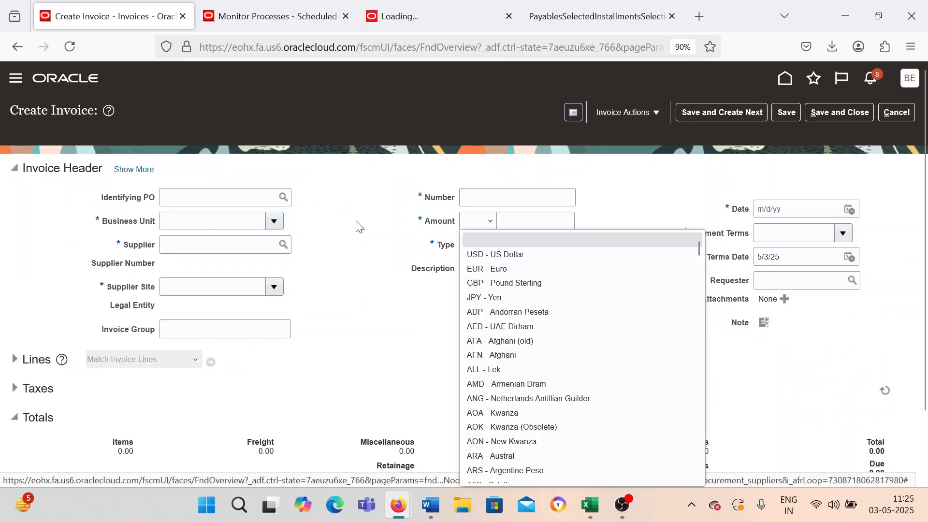
{"action": "left_click", "coordinate": [274, 221]}
{"action": "left_click", "coordinate": [243, 262]}
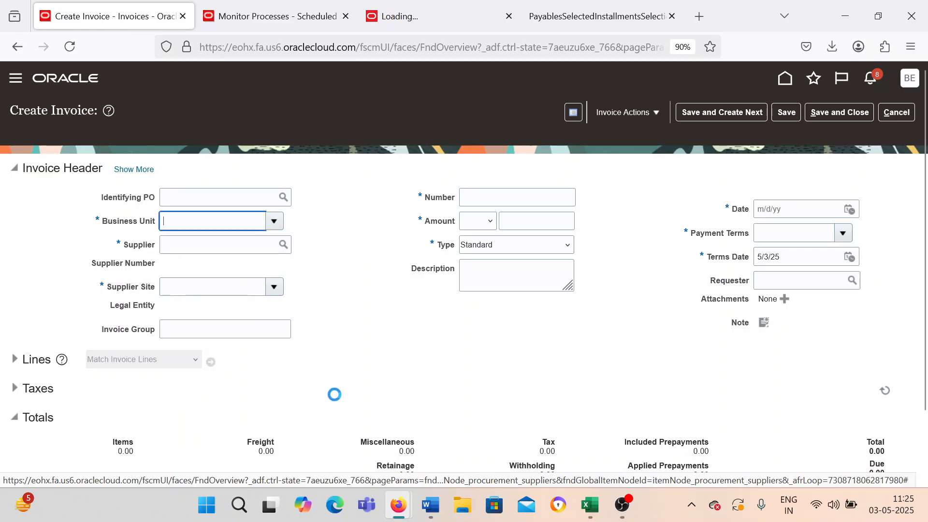
{"action": "left_click", "coordinate": [214, 243]}
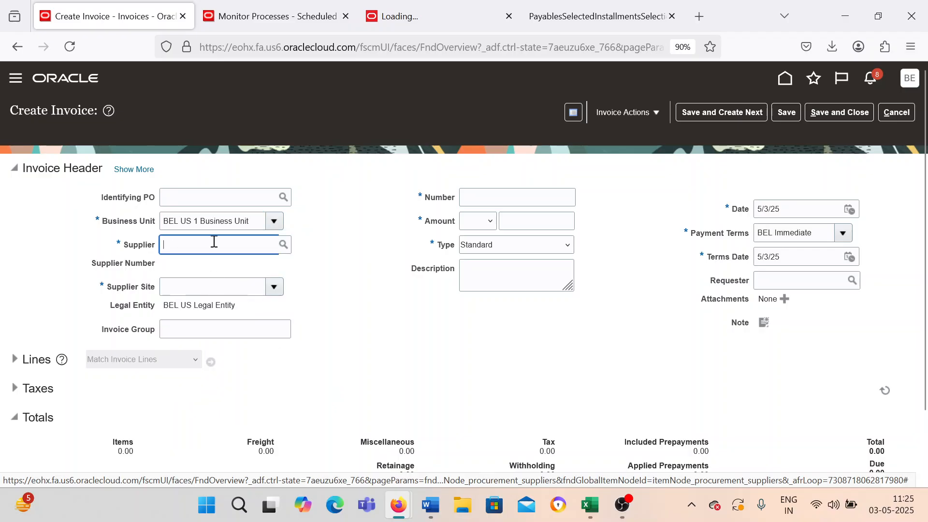
{"action": "type", "text": "BEL"}
{"action": "key", "text": "Tab"}
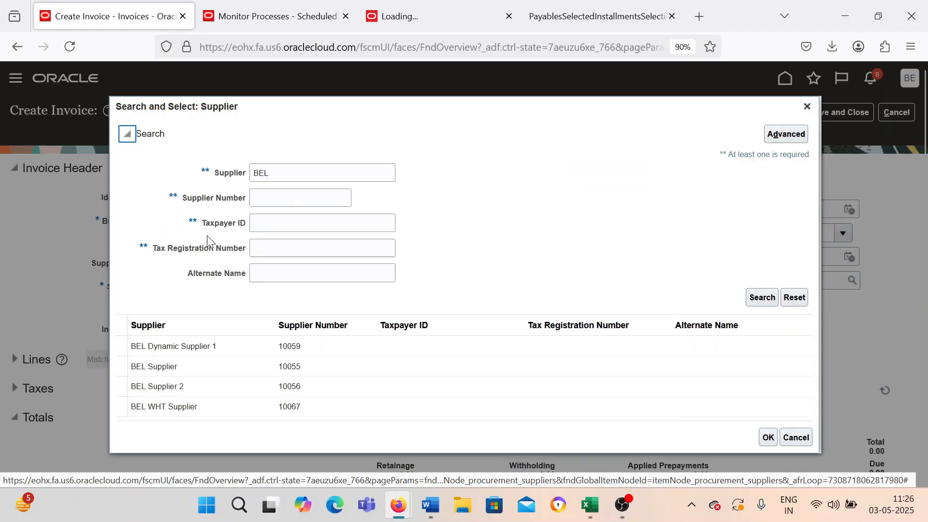
{"action": "left_click", "coordinate": [205, 371]}
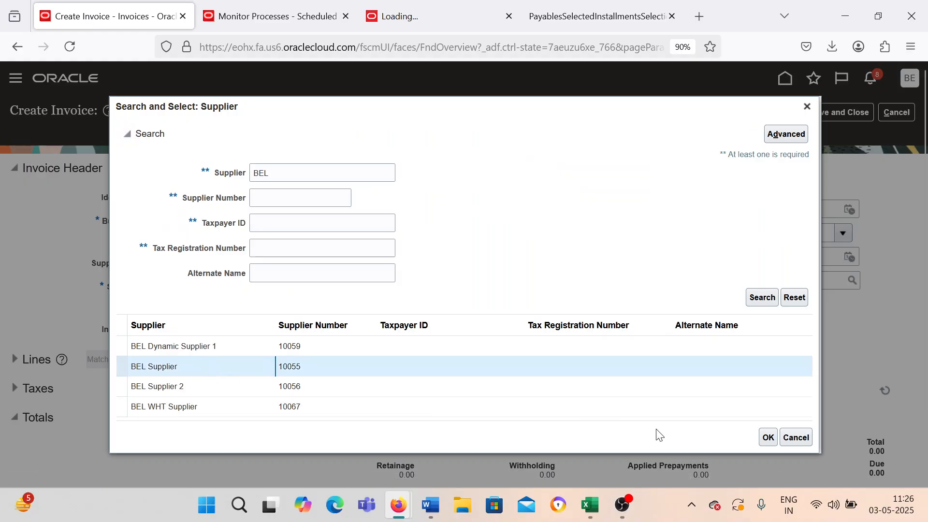
{"action": "left_click", "coordinate": [768, 437]}
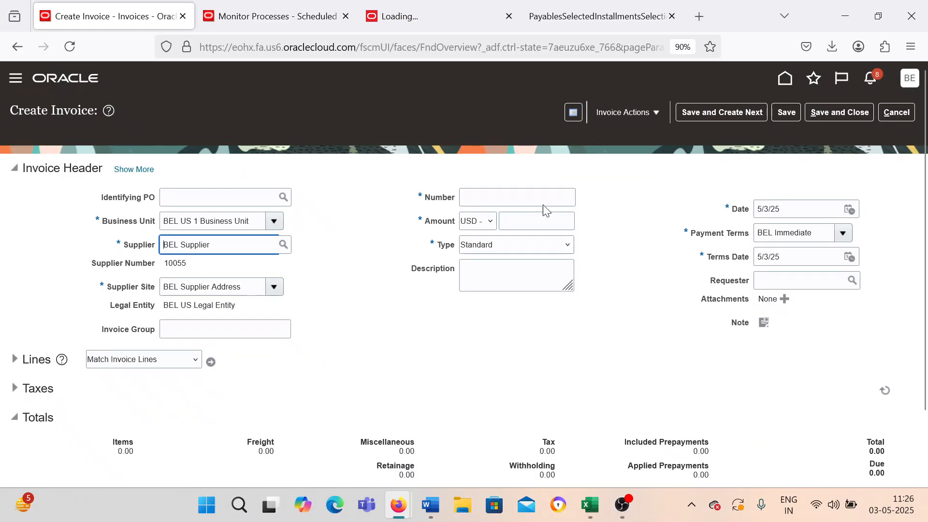
- Enter test_001 as the invoice number in the invoice header
{"action": "left_click", "coordinate": [491, 222]}
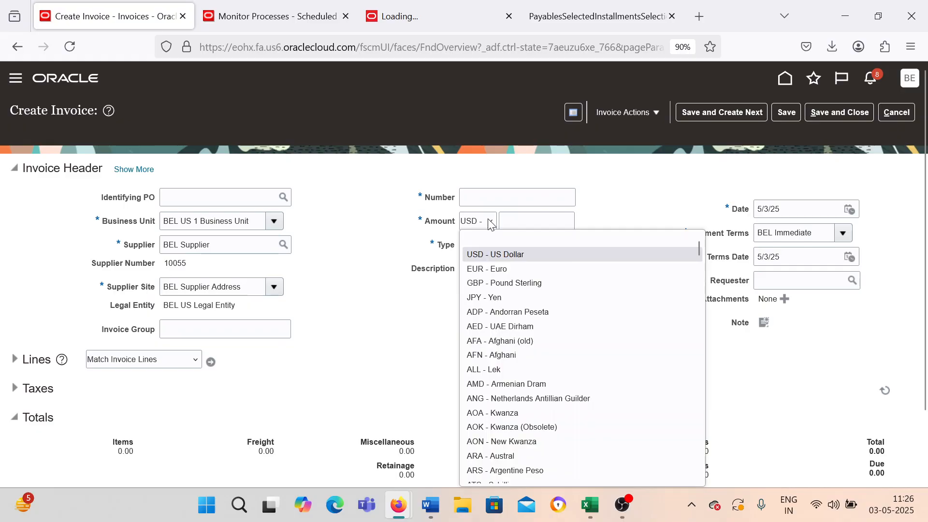
{"action": "left_click", "coordinate": [490, 220]}
{"action": "left_click", "coordinate": [490, 204]}
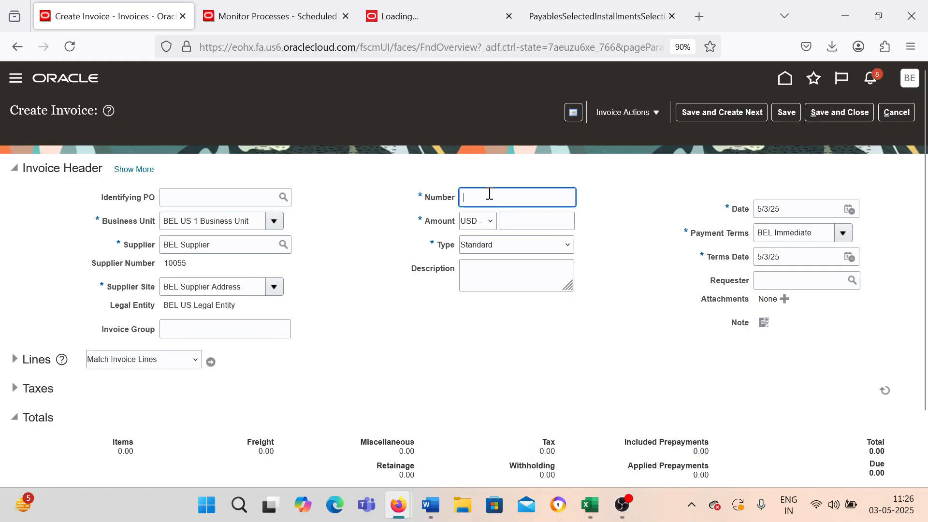
{"action": "type", "text": "test_001"}
{"action": "key", "text": "Tab"}
{"action": "key", "text": "Tab"}
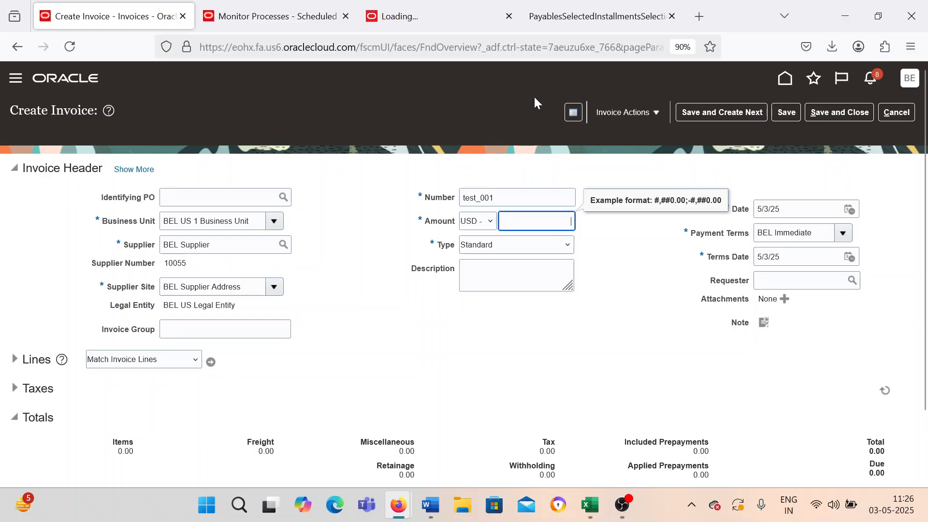
- Set the invoice currency to INR - Indian Rupee and the header amount to 100
{"action": "left_click", "coordinate": [490, 220]}
{"action": "scroll", "coordinate": [513, 357], "scroll_direction": "down", "scroll_amount": 15}
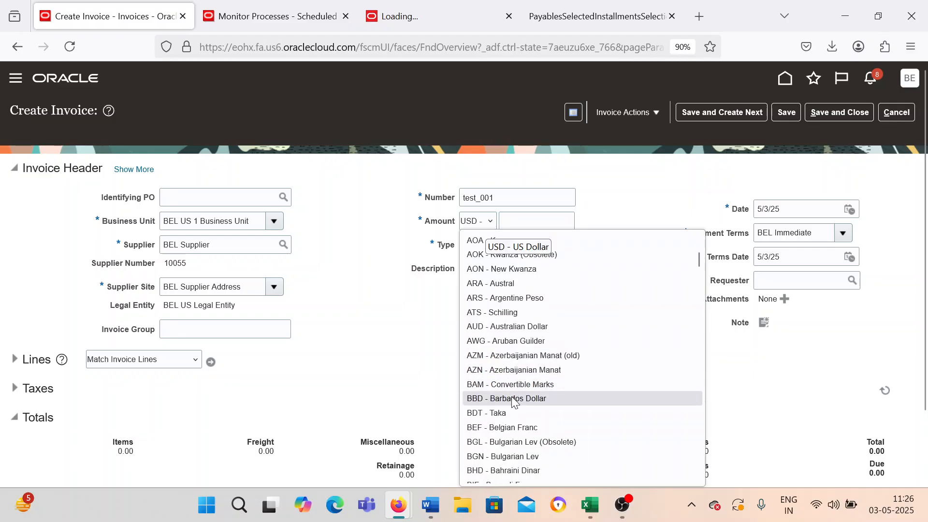
{"action": "type", "text": "INR - I"}
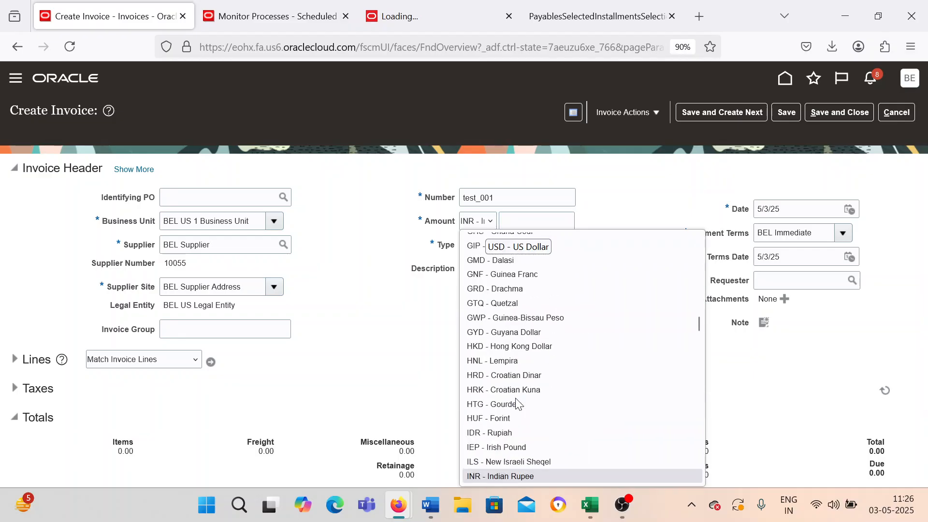
{"action": "left_click", "coordinate": [554, 478]}
{"action": "left_click", "coordinate": [534, 221]}
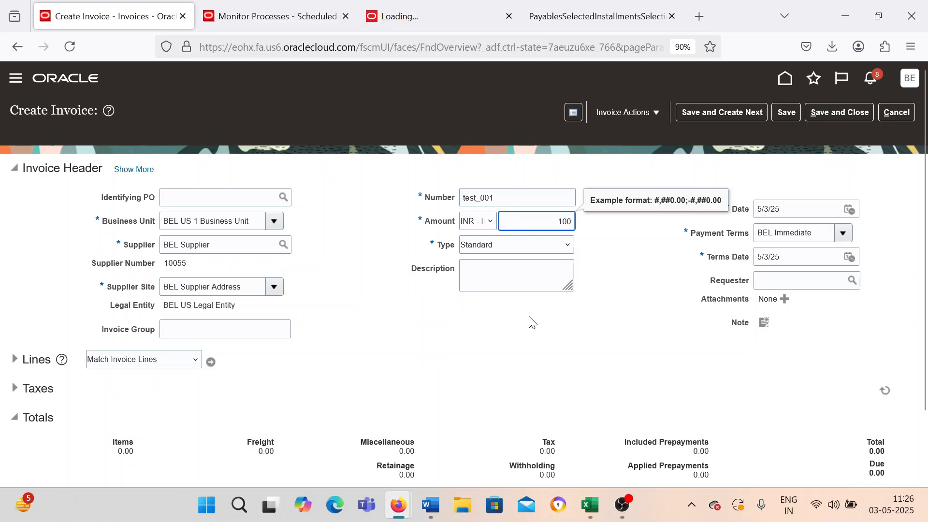
{"action": "left_click", "coordinate": [384, 325]}
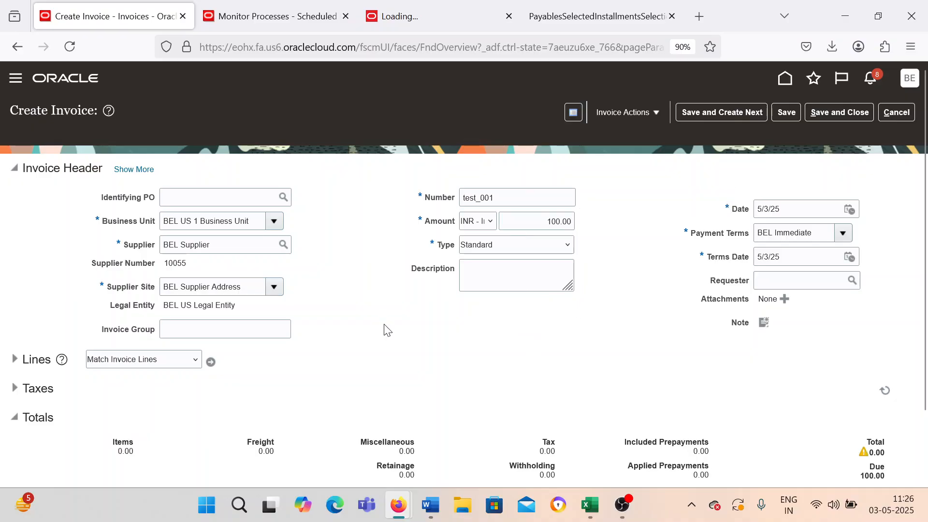
{"action": "scroll", "coordinate": [381, 333], "scroll_direction": "down", "scroll_amount": 2}
{"action": "left_click", "coordinate": [15, 281]}
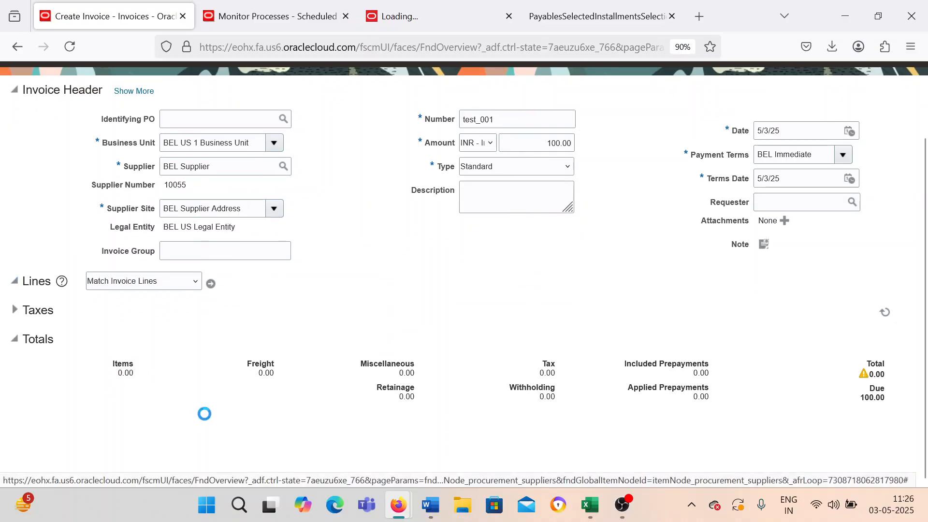
{"action": "left_click", "coordinate": [193, 405]}
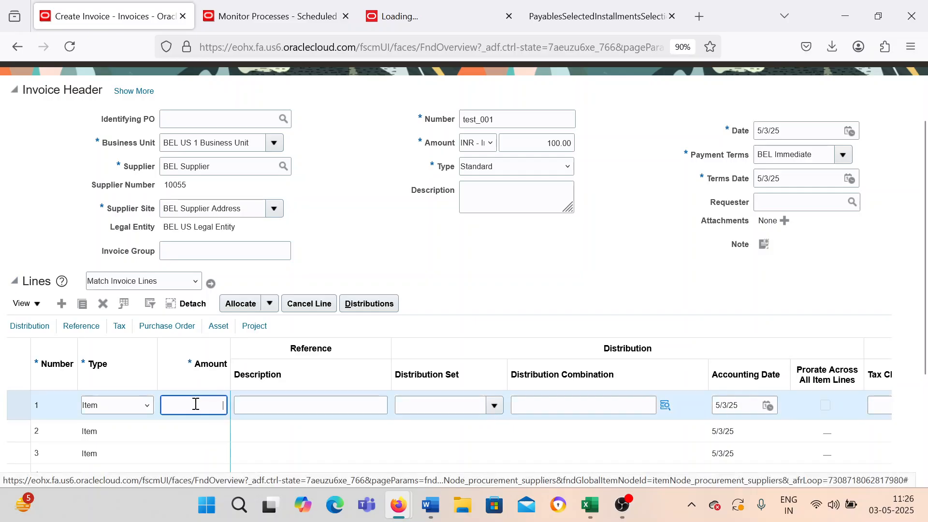
{"action": "type", "text": "100"}
{"action": "key", "text": "Tab"}
{"action": "key", "text": "Tab"}
{"action": "key", "text": "Tab"}
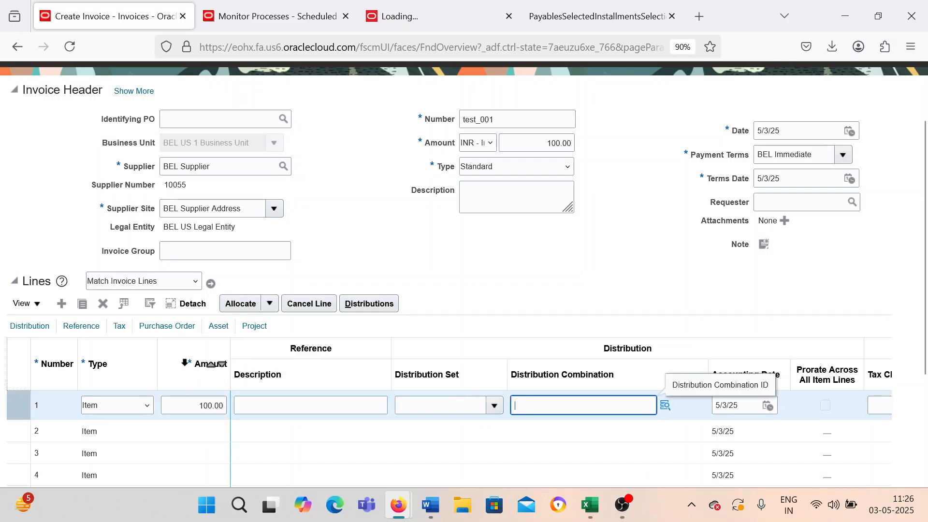
{"action": "left_click", "coordinate": [670, 408]}
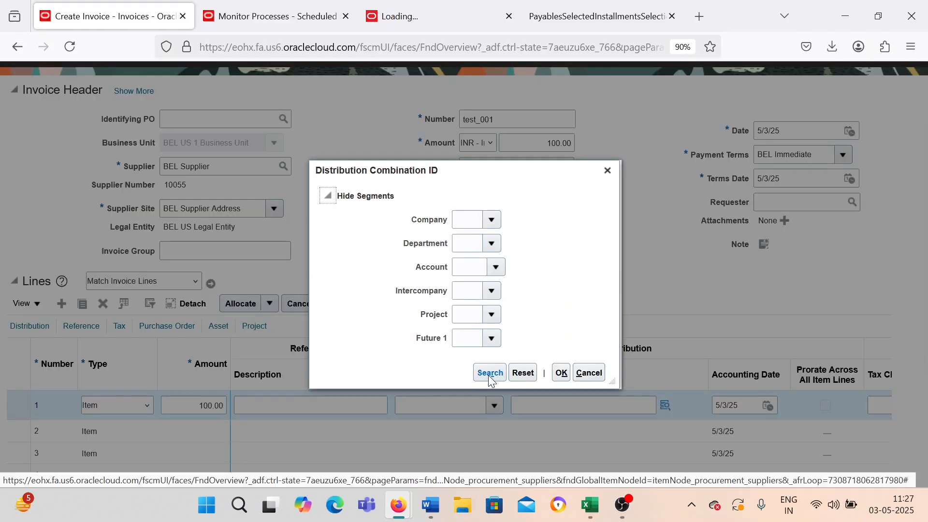
{"action": "left_click", "coordinate": [488, 377]}
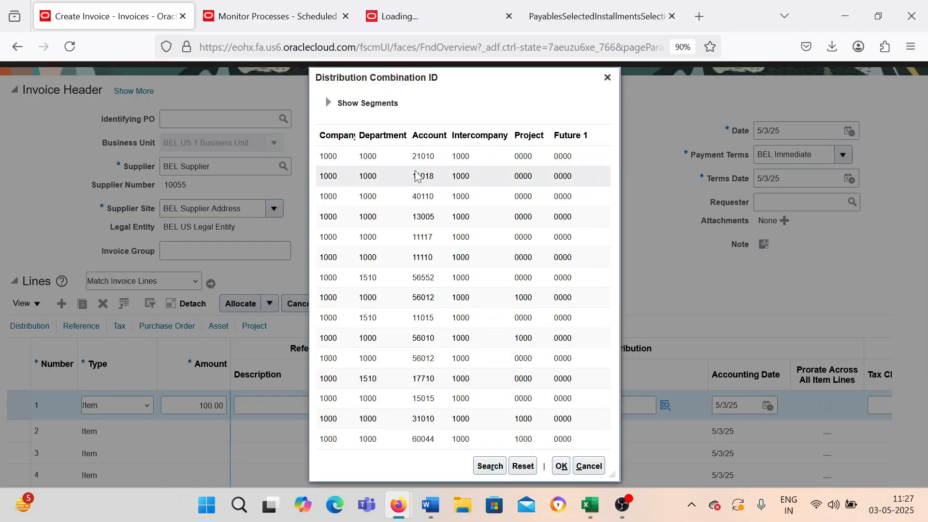
{"action": "left_click", "coordinate": [561, 466]}
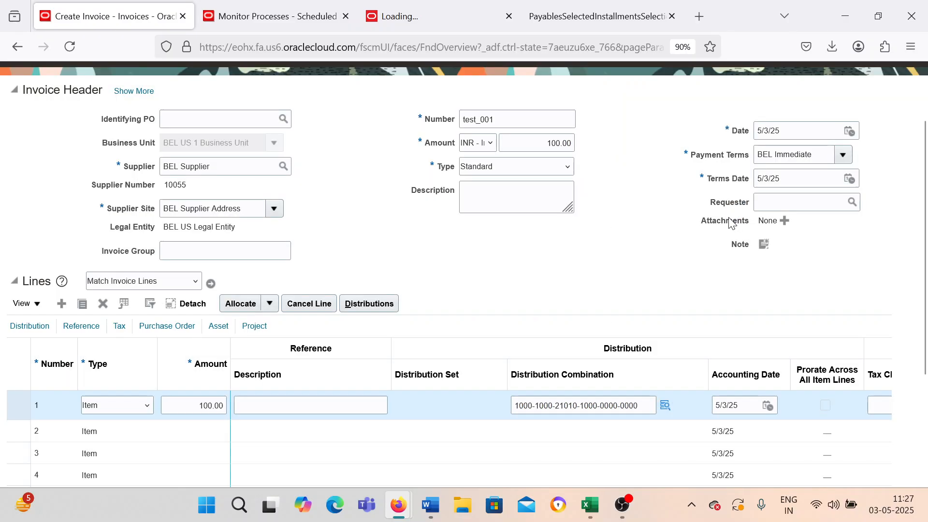
- Try to validate the INR invoice and examine the messages about its conversion rate
{"action": "scroll", "coordinate": [523, 311], "scroll_direction": "up", "scroll_amount": 2}
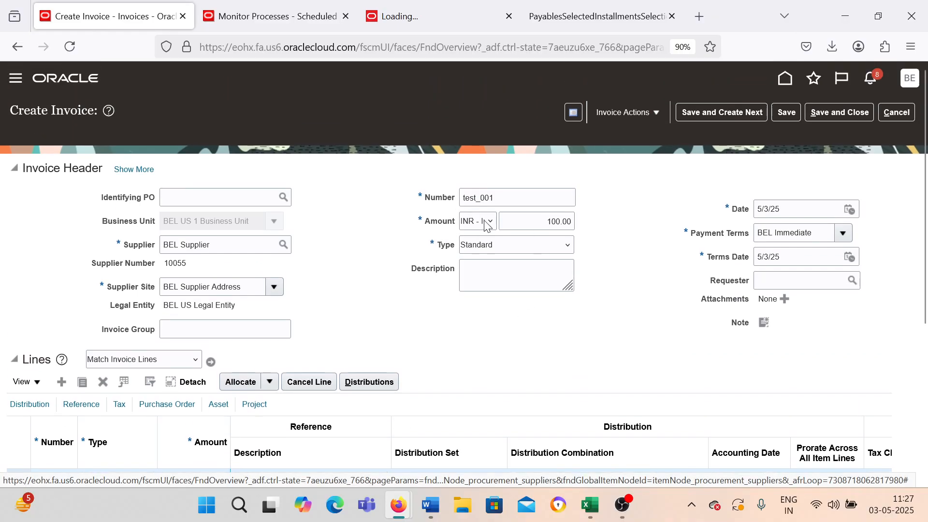
{"action": "left_click", "coordinate": [628, 112]}
{"action": "left_click", "coordinate": [623, 168]}
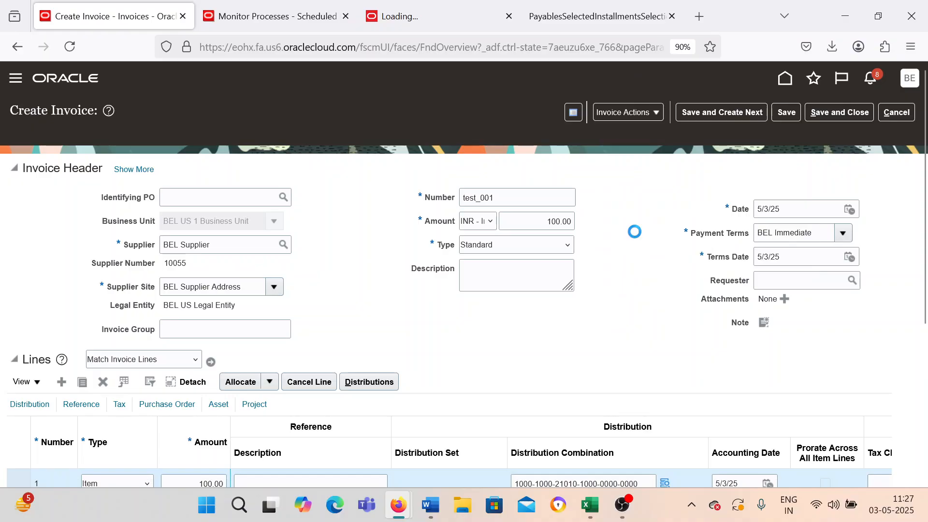
{"action": "left_click_drag", "start_coordinate": [281, 156], "coordinate": [607, 207]}
{"action": "left_click", "coordinate": [434, 192]}
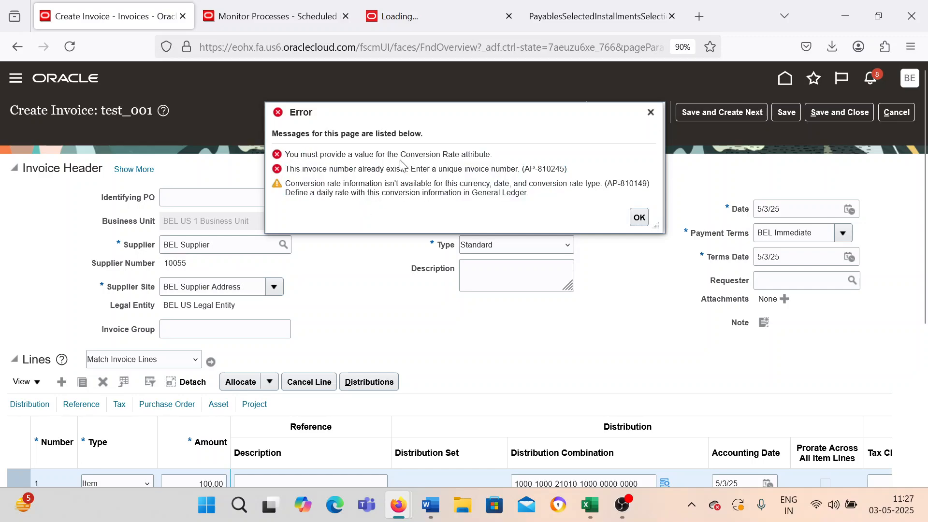
{"action": "left_click_drag", "start_coordinate": [401, 154], "coordinate": [554, 157]}
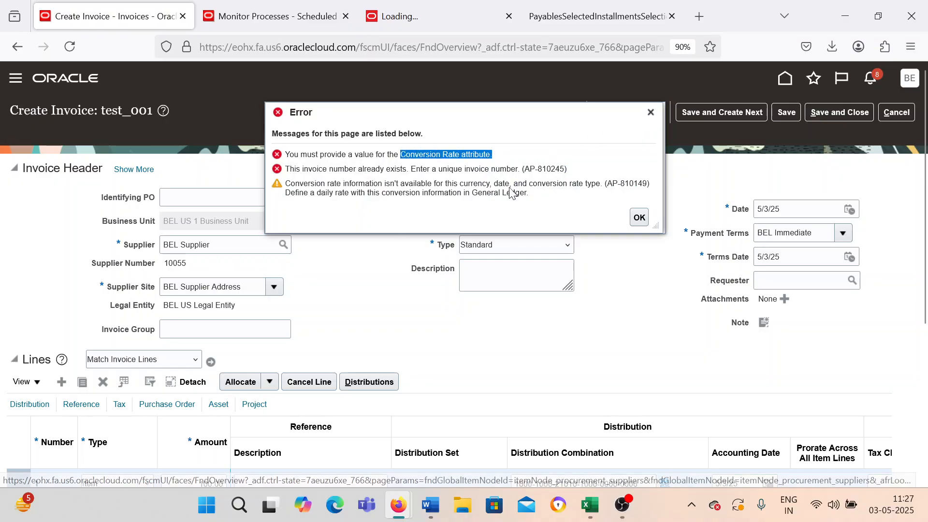
- Change the invoice number to test_0055555 and try to validate the invoice again
{"action": "left_click", "coordinate": [650, 112]}
{"action": "left_click", "coordinate": [522, 198]}
{"action": "key", "text": "BackSpace"}
{"action": "type", "text": "55555"}
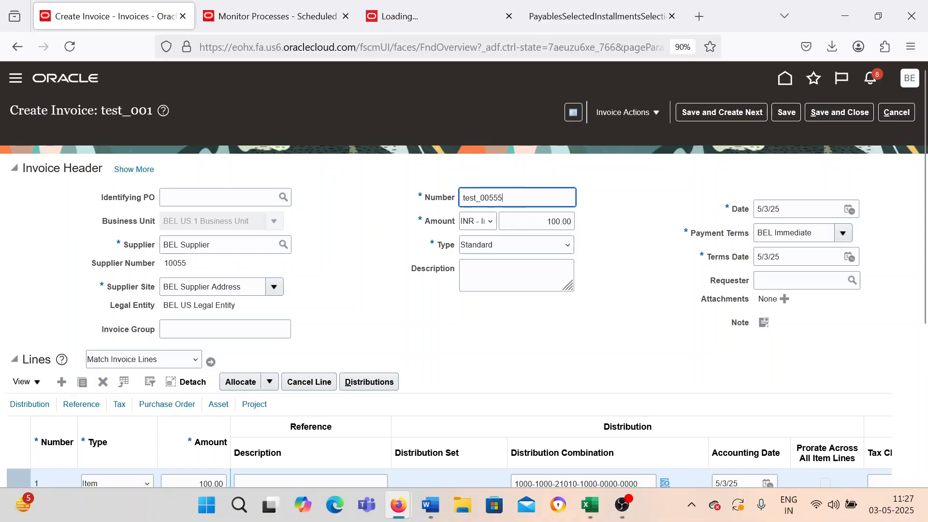
{"action": "left_click", "coordinate": [626, 113]}
{"action": "left_click", "coordinate": [614, 174]}
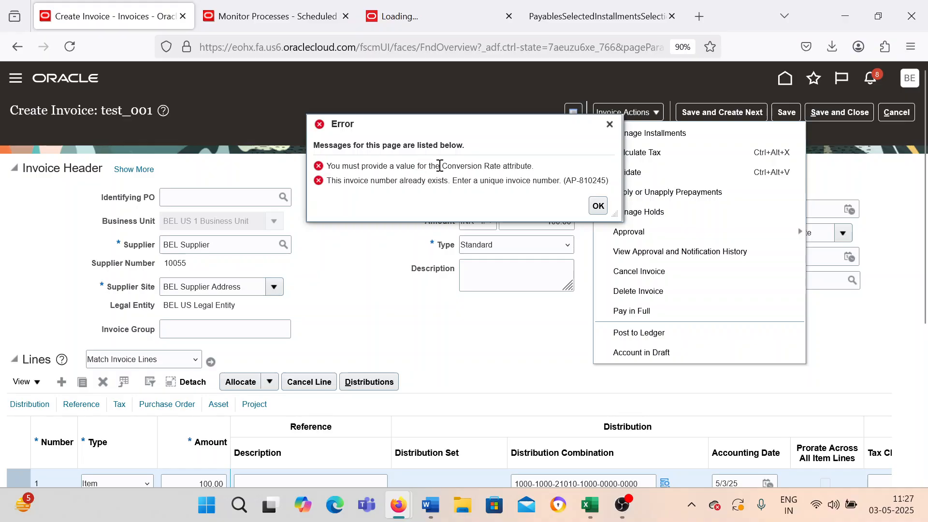
- Review the conversion rate message, dismiss the error dialog and cancel the invoice being created
{"action": "left_click_drag", "start_coordinate": [439, 166], "coordinate": [549, 170]}
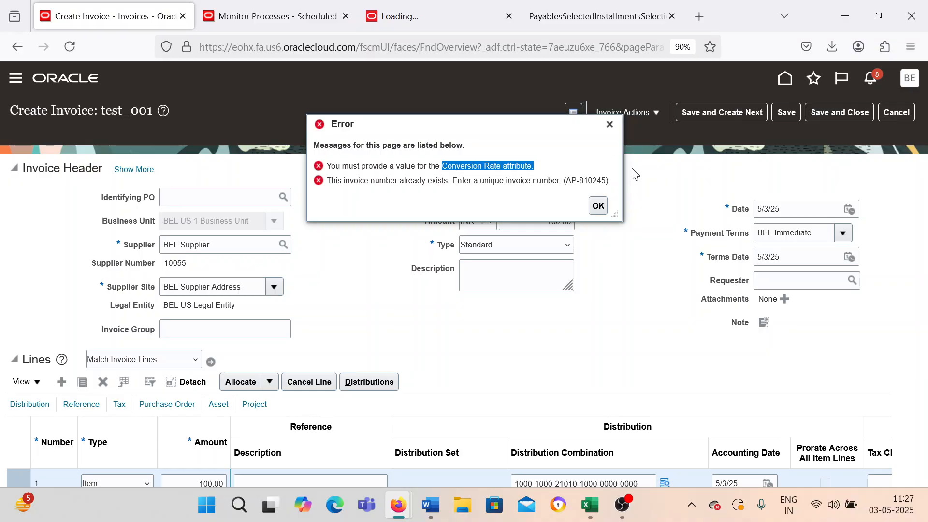
{"action": "left_click", "coordinate": [597, 206]}
{"action": "left_click", "coordinate": [897, 112]}
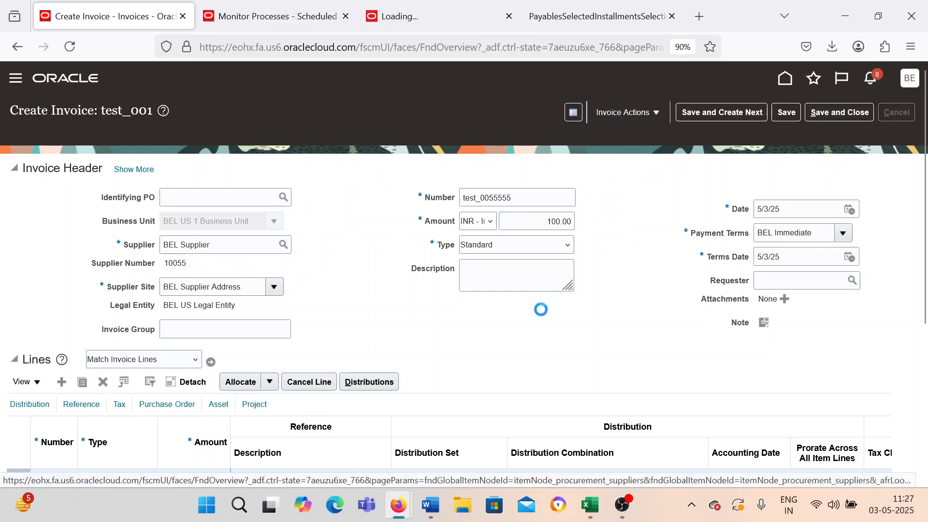
- Finish leaving the invoice being created, switch to the Excel notes and enter Create Daily Rates in cell B58
{"action": "left_click", "coordinate": [597, 206]}
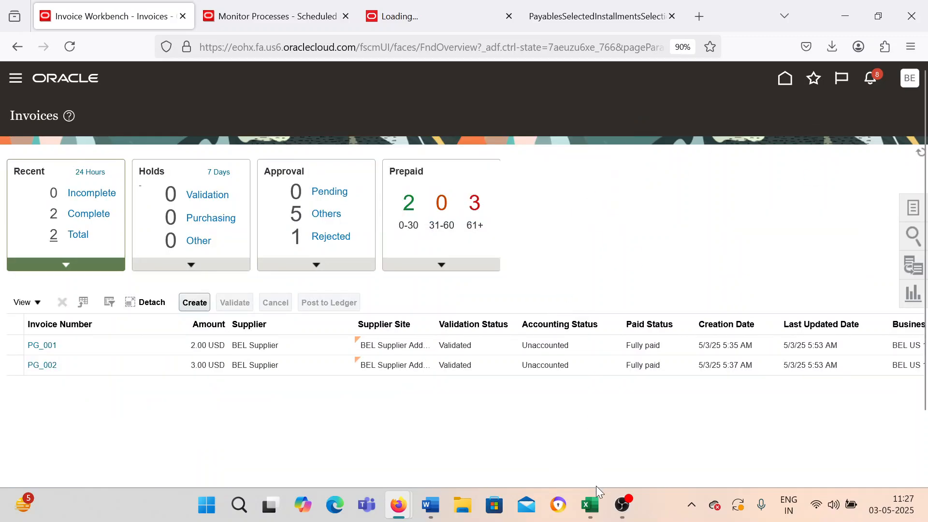
{"action": "left_click", "coordinate": [590, 505]}
{"action": "left_click", "coordinate": [211, 294]}
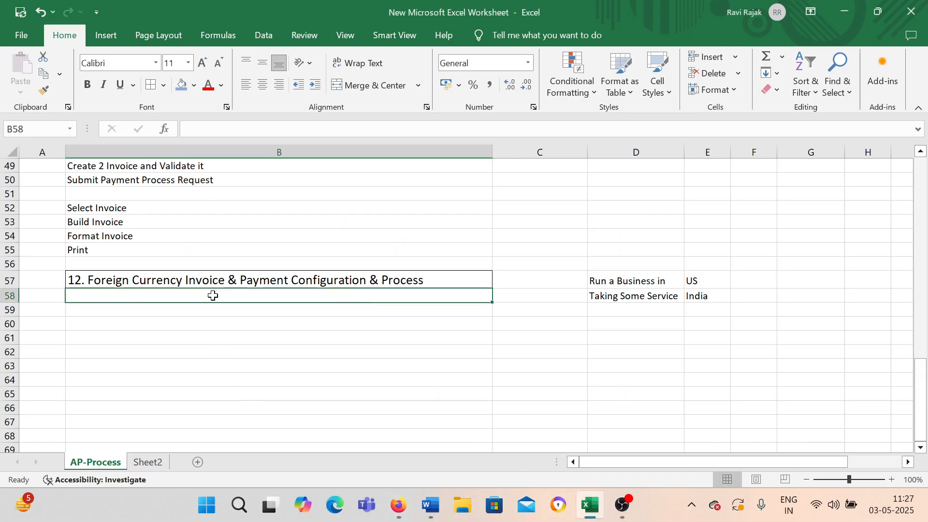
{"action": "type", "text": "Create Daily Rates"}
{"action": "key", "text": "Return"}
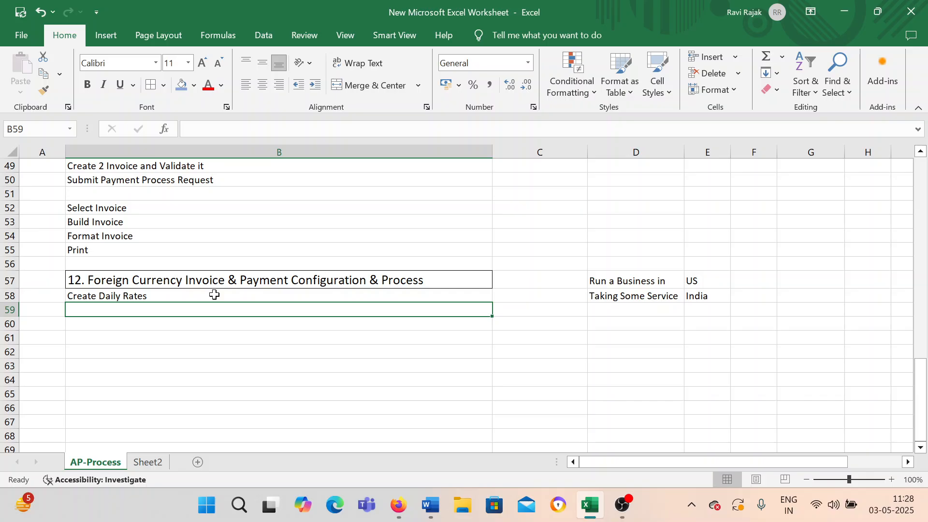
- Enter the note Enable "Multi Currency Account" at bank account level in cell B59
{"action": "type", "text": "Enab"}
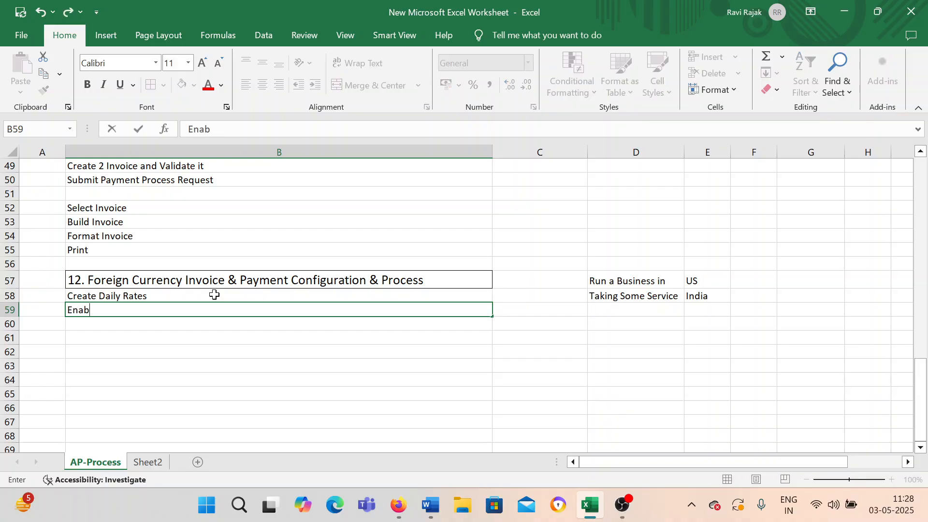
{"action": "type", "text": "le \"Mull"}
{"action": "type", "text": "ti"}
{"action": "type", "text": " Cr"}
{"action": "type", "text": "rre"}
{"action": "key", "text": "BackSpace"}
{"action": "key", "text": "BackSpace"}
{"action": "type", "text": "enc"}
{"action": "key", "text": "BackSpace"}
{"action": "key", "text": "BackSpace"}
{"action": "key", "text": "BackSpace"}
{"action": "key", "text": "BackSpace"}
{"action": "key", "text": "BackSpace"}
{"action": "type", "text": "urr"}
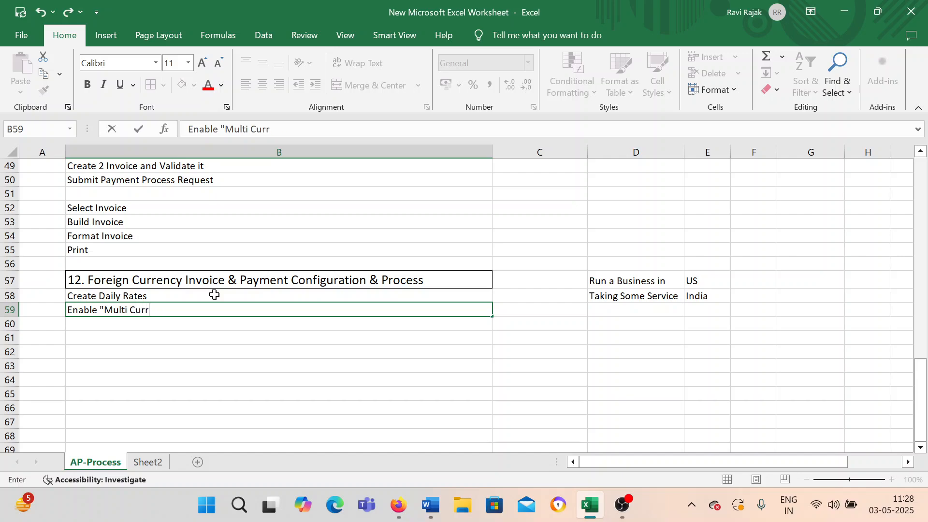
{"action": "type", "text": "ency Accou"}
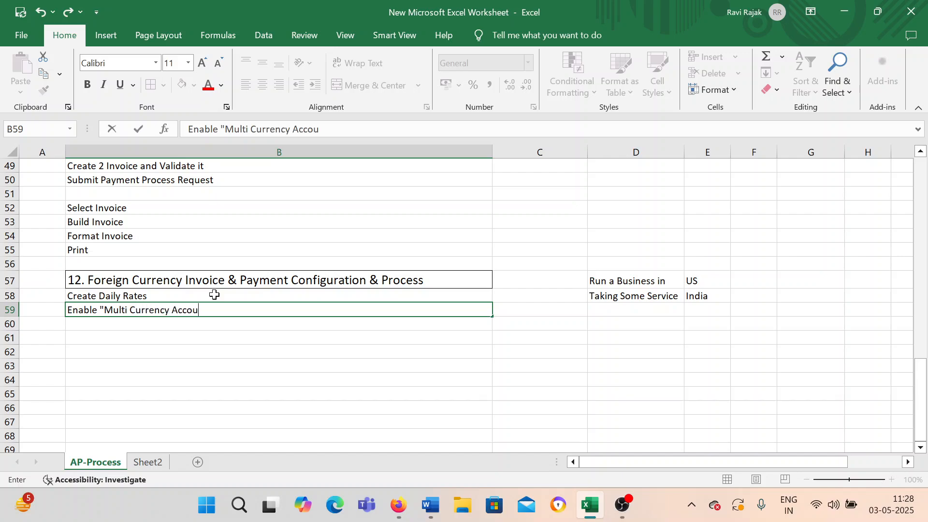
{"action": "type", "text": "nt \" at bank account level"}
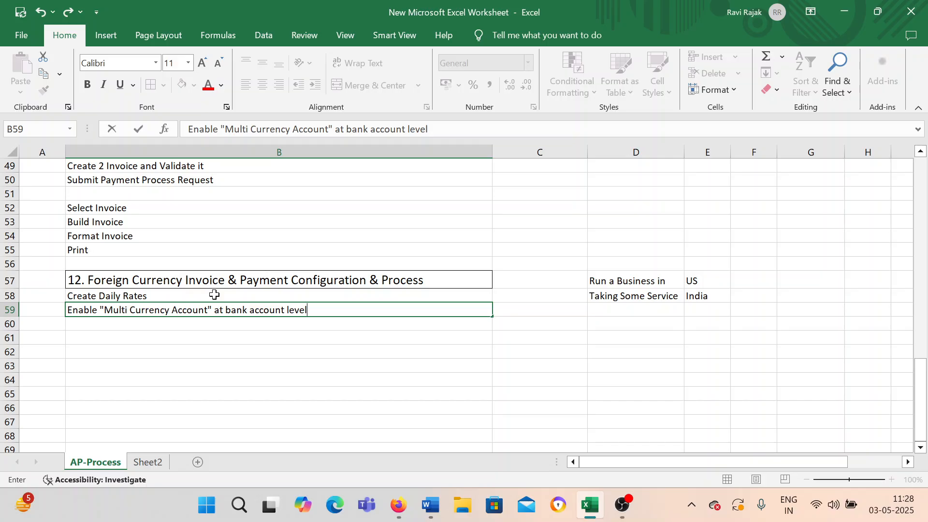
{"action": "key", "text": "Page_Down"}
{"action": "type", "text": "'"}
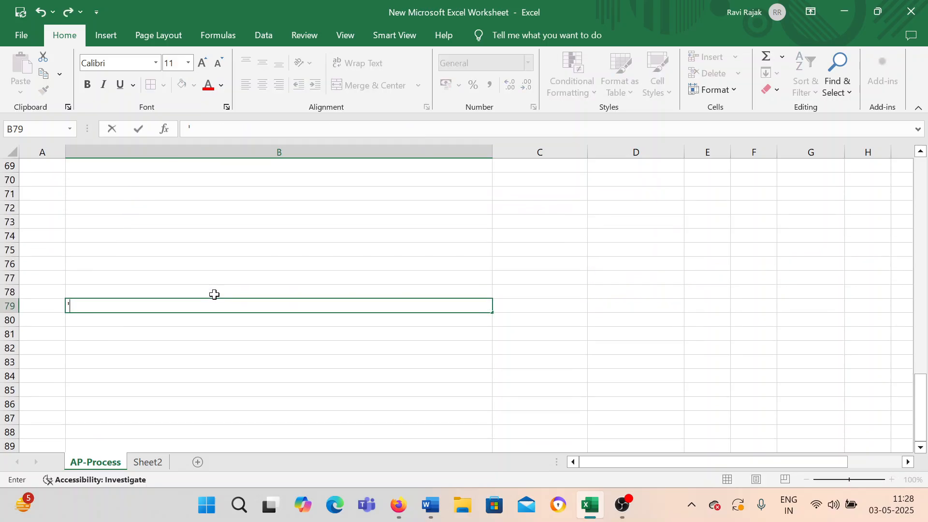
{"action": "scroll", "coordinate": [182, 372], "scroll_direction": "up", "scroll_amount": 14}
{"action": "scroll", "coordinate": [186, 364], "scroll_direction": "down", "scroll_amount": 3}
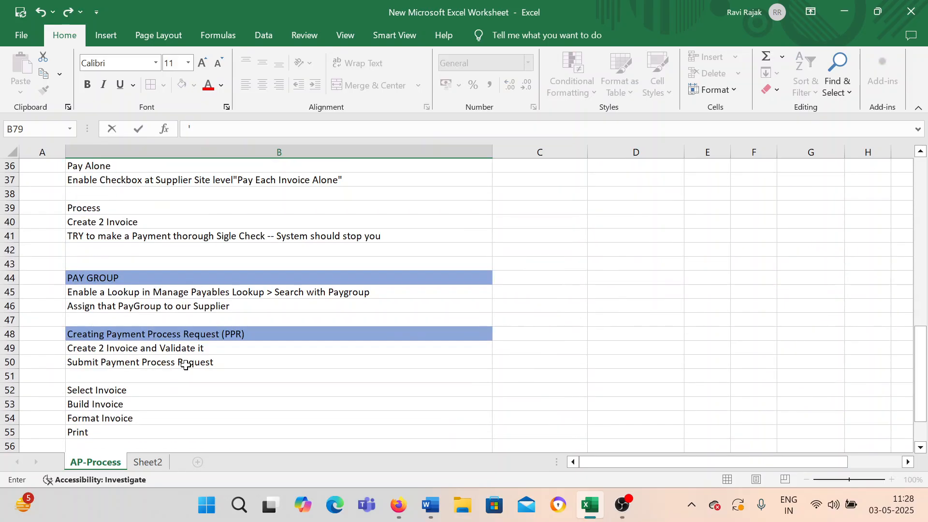
{"action": "scroll", "coordinate": [186, 365], "scroll_direction": "down", "scroll_amount": 5}
{"action": "left_click", "coordinate": [333, 283]}
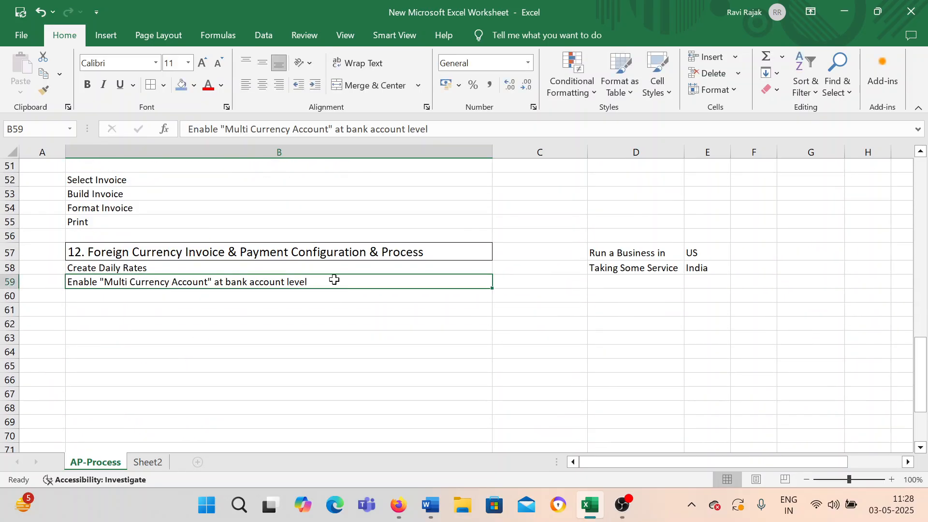
{"action": "double_click", "coordinate": [334, 280]}
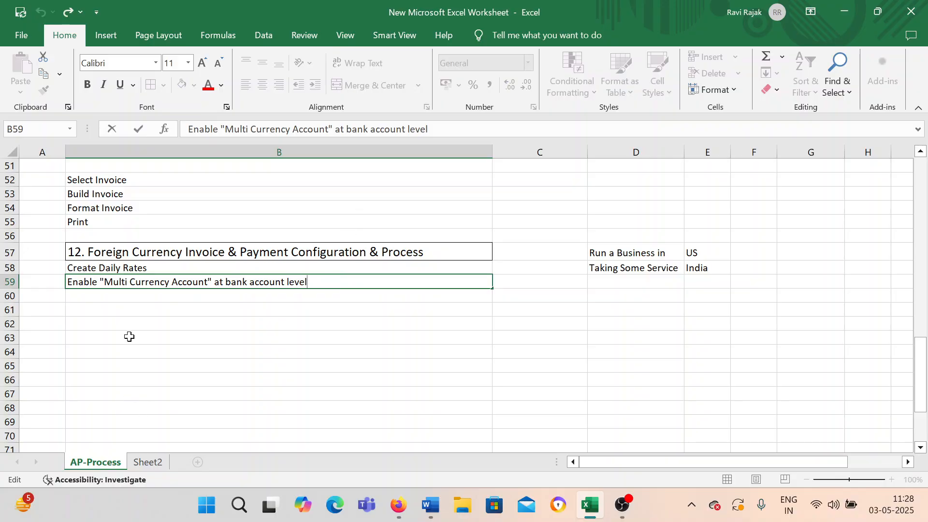
{"action": "left_click", "coordinate": [126, 320]}
- Enter the note Creting a Invoice in INR in cell B61
{"action": "left_click", "coordinate": [144, 308]}
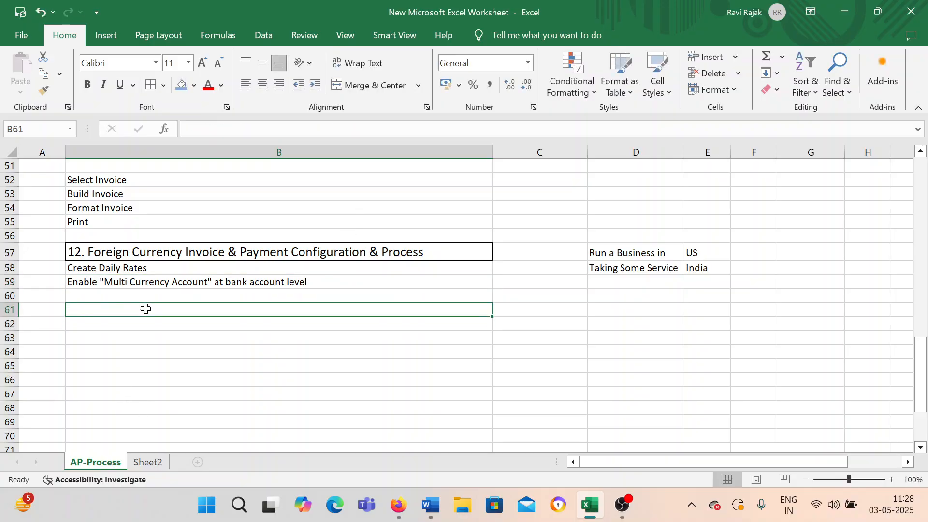
{"action": "type", "text": "Credat"}
{"action": "key", "text": "BackSpace"}
{"action": "key", "text": "BackSpace"}
{"action": "type", "text": "ting a Invoiec"}
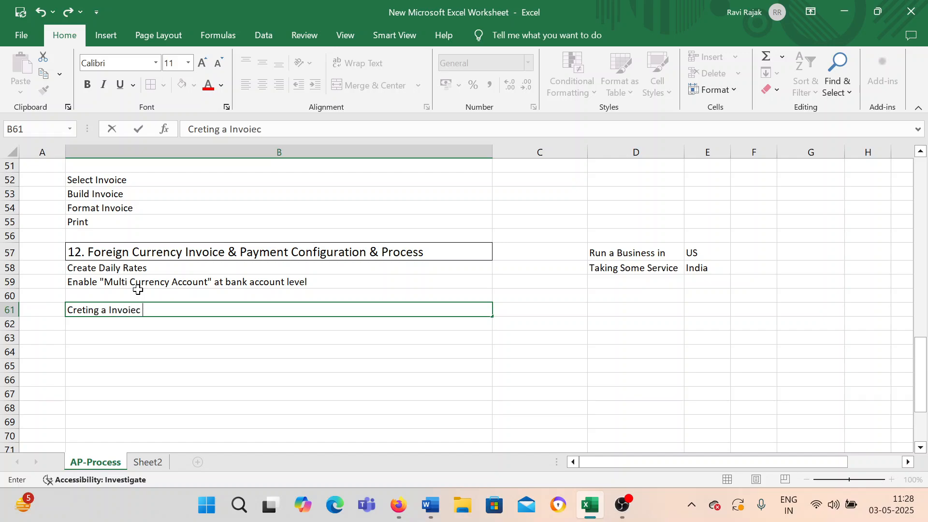
{"action": "key", "text": "BackSpace"}
{"action": "key", "text": "BackSpace"}
{"action": "key", "text": "BackSpace"}
{"action": "type", "text": "ce in INR"}
{"action": "key", "text": "Return"}
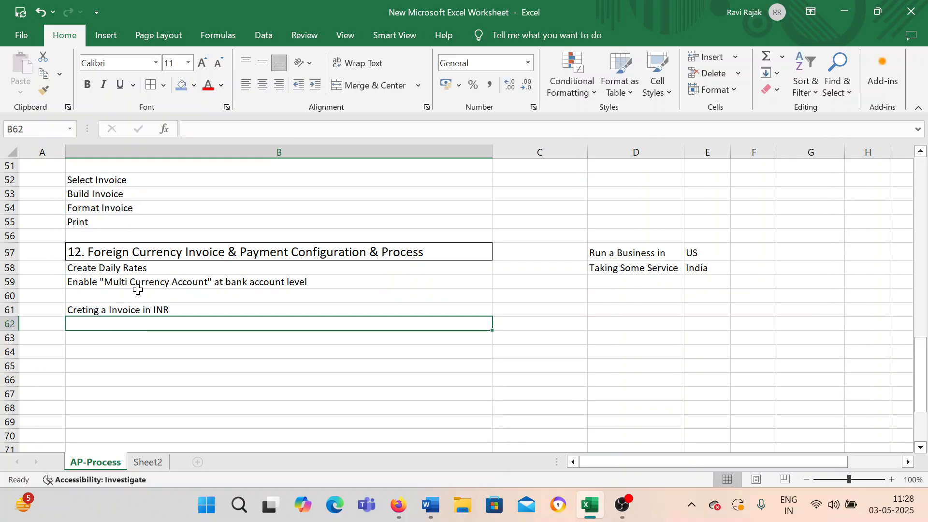
- Enter the note Making A on payment INR in cell B62
{"action": "type", "text": "Make"}
{"action": "type", "text": "i"}
{"action": "key", "text": "BackSpace"}
{"action": "key", "text": "BackSpace"}
{"action": "type", "text": "ing A on paymentr in"}
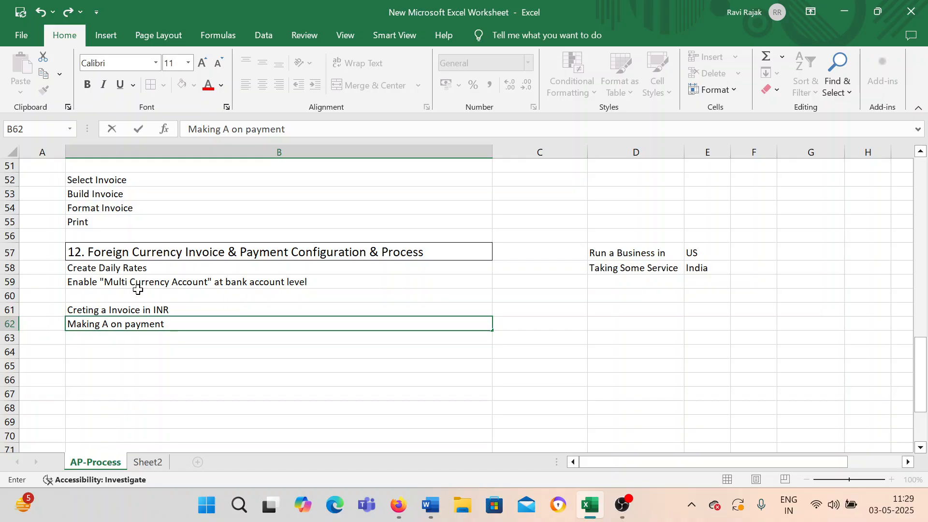
{"action": "type", "text": "NR"}
{"action": "left_click", "coordinate": [149, 364]}
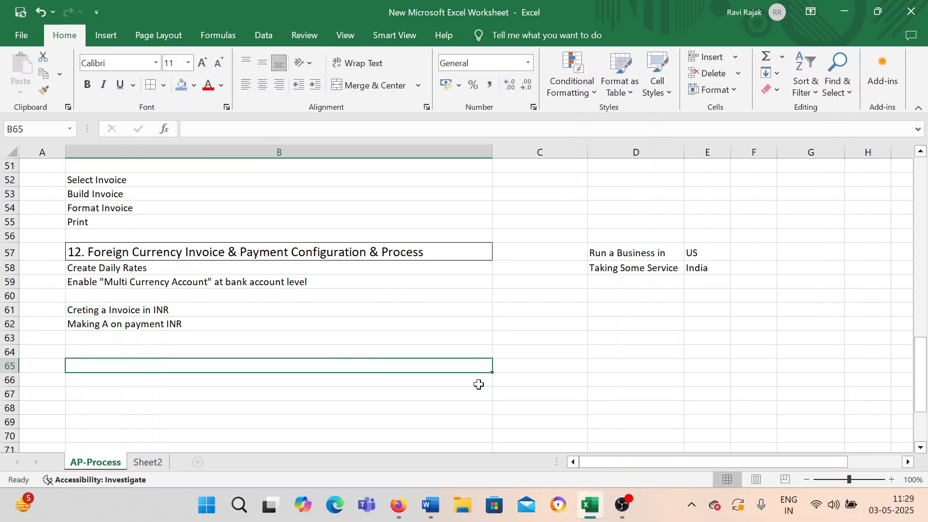
- Review the numbered list of Payables processes and the notes under the foreign currency invoice and payment section
{"action": "left_click_drag", "start_coordinate": [923, 345], "coordinate": [924, 207]}
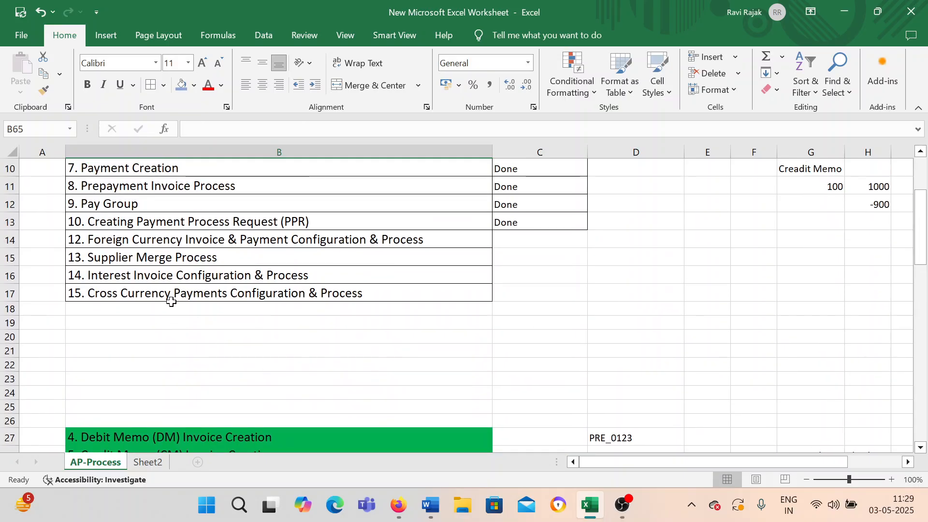
{"action": "scroll", "coordinate": [211, 317], "scroll_direction": "down", "scroll_amount": 17}
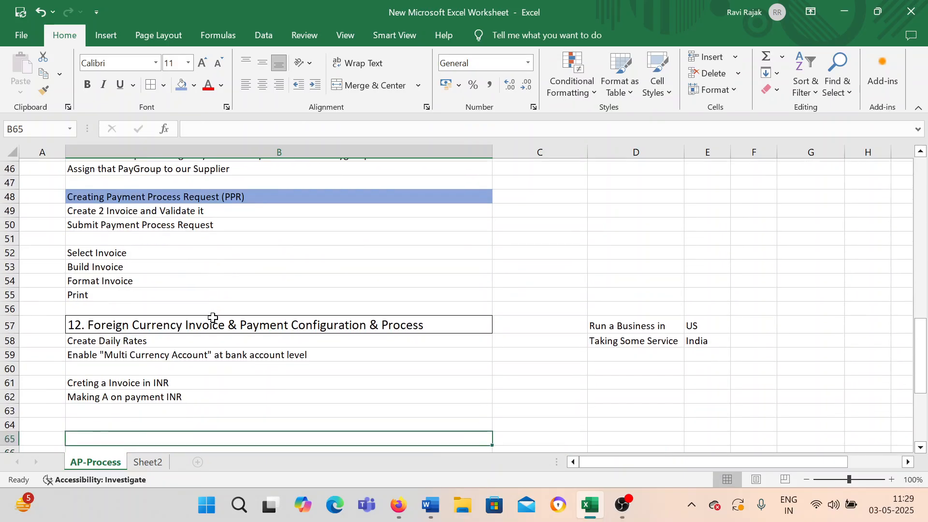
{"action": "scroll", "coordinate": [212, 318], "scroll_direction": "up", "scroll_amount": 2}
{"action": "left_click", "coordinate": [140, 278]}
{"action": "left_click", "coordinate": [181, 255]}
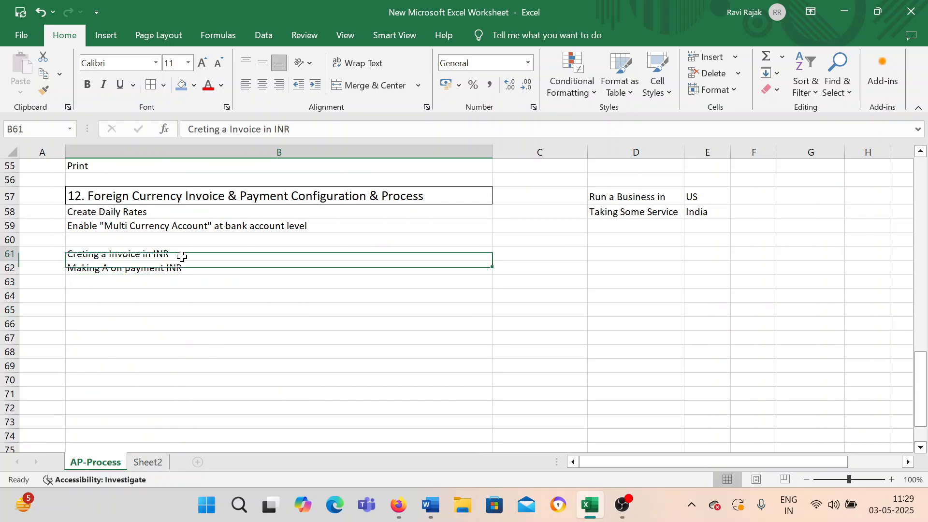
{"action": "left_click", "coordinate": [182, 267]}
{"action": "left_click", "coordinate": [151, 281]}
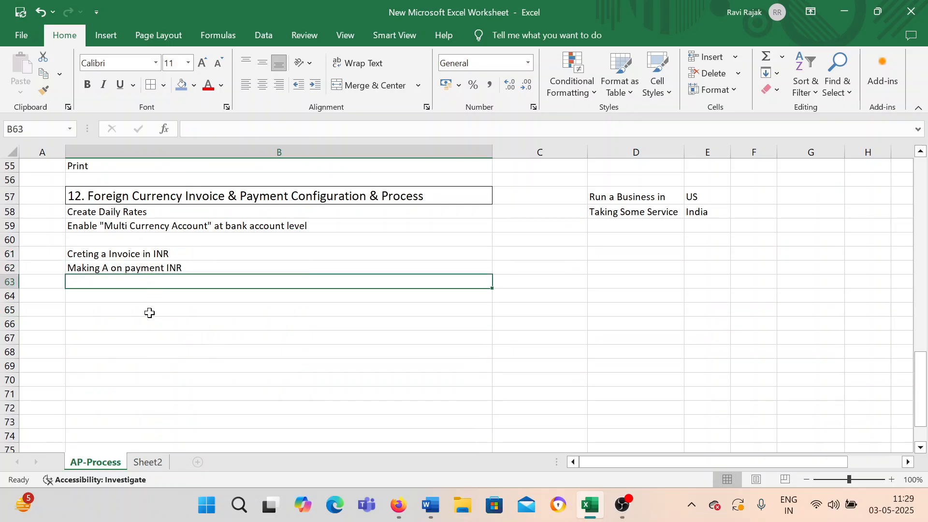
- Switch to Oracle, go to Setup and Maintenance and find and open the Manage Daily Rates task
{"action": "left_click", "coordinate": [397, 506]}
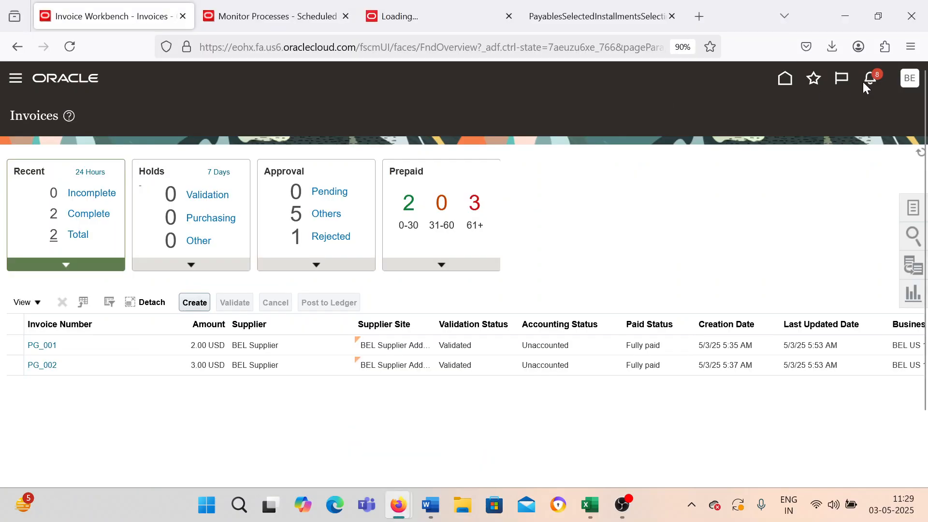
{"action": "left_click", "coordinate": [710, 279]}
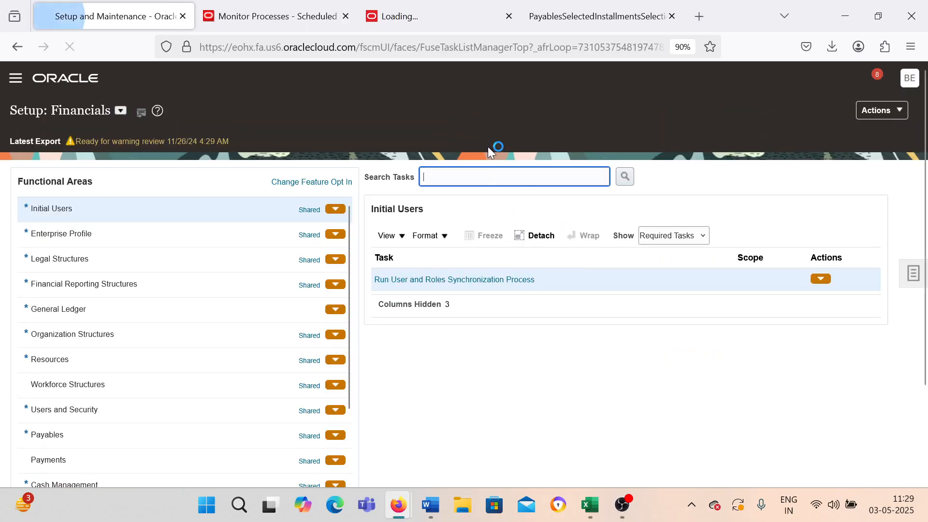
{"action": "type", "text": "Mange"}
{"action": "key", "text": "BackSpace"}
{"action": "key", "text": "BackSpace"}
{"action": "key", "text": "BackSpace"}
{"action": "key", "text": "BackSpace"}
{"action": "type", "text": "age "}
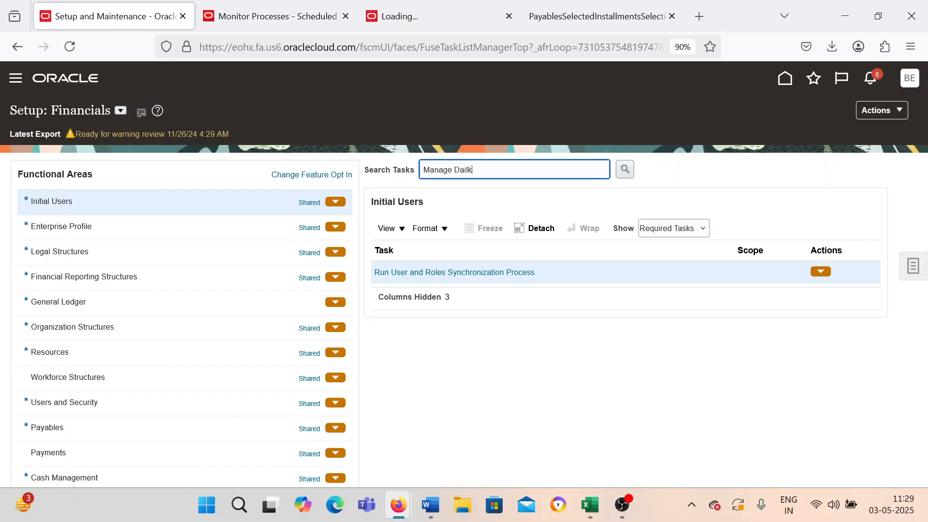
{"action": "type", "text": "Daily R"}
{"action": "key", "text": "Return"}
{"action": "left_click", "coordinate": [434, 428]}
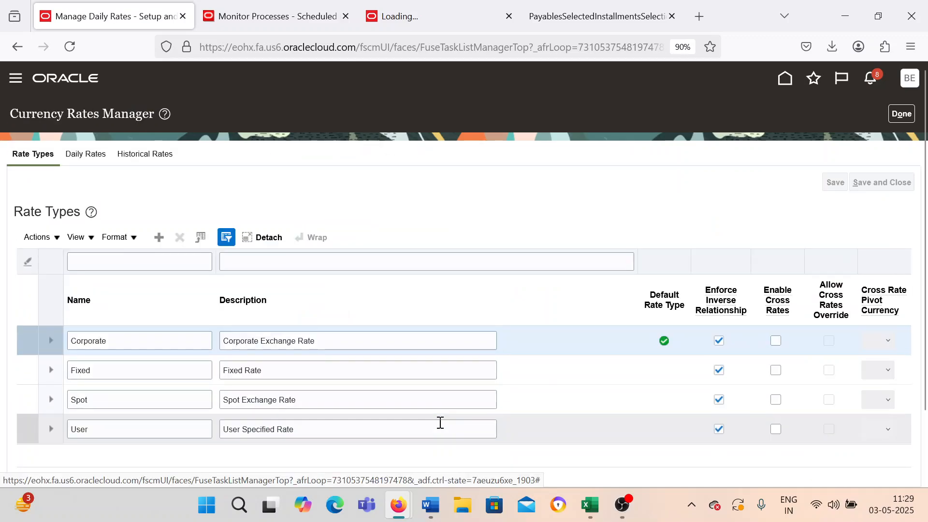
- Show the daily rates and set the search from USD - US Dollar to INR - Indian Rupee
{"action": "left_click", "coordinate": [100, 155]}
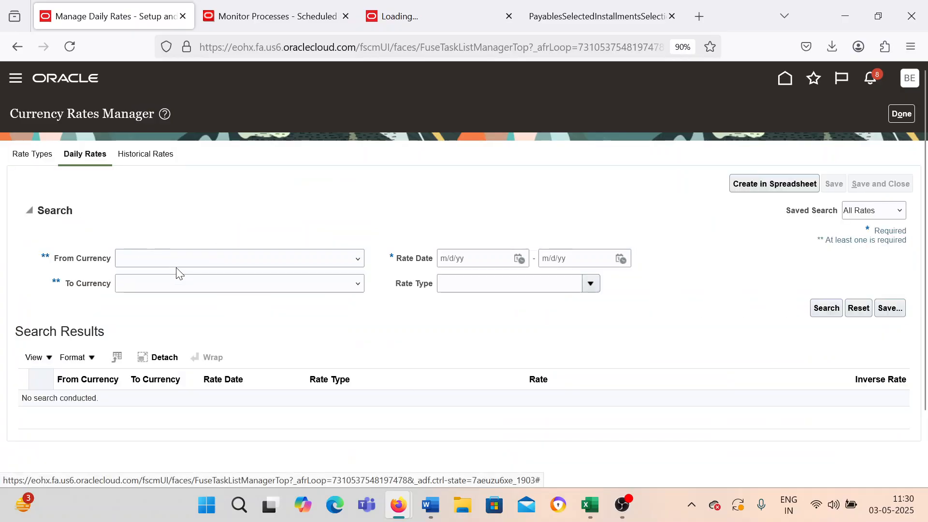
{"action": "left_click", "coordinate": [175, 259]}
{"action": "left_click", "coordinate": [172, 292]}
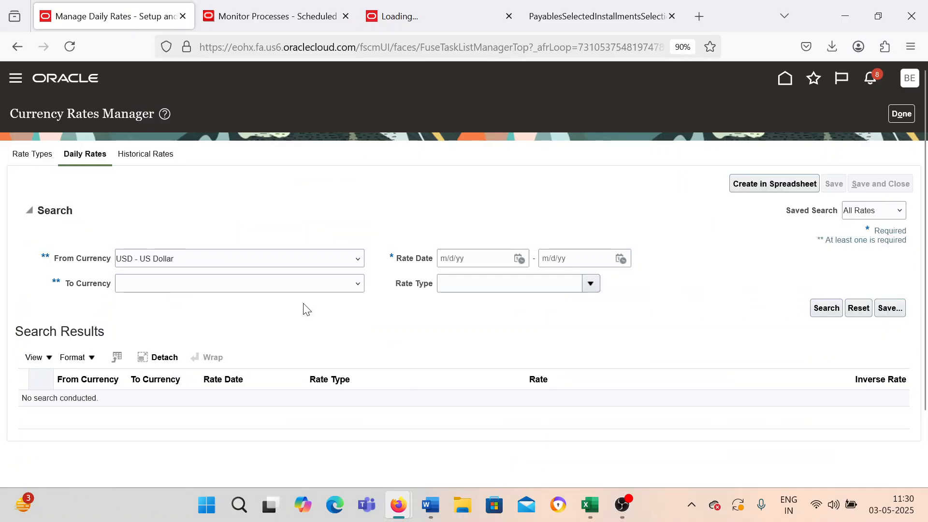
{"action": "left_click", "coordinate": [283, 285]}
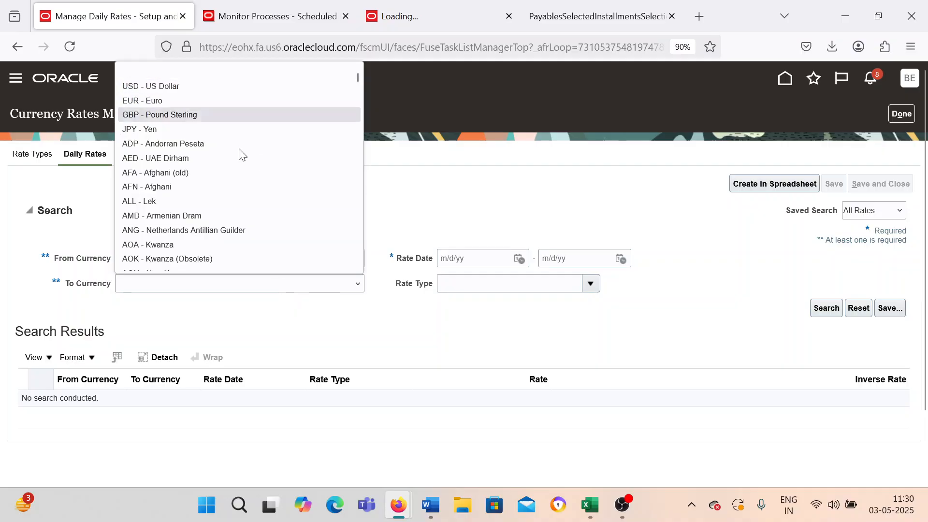
{"action": "type", "text": "inr"}
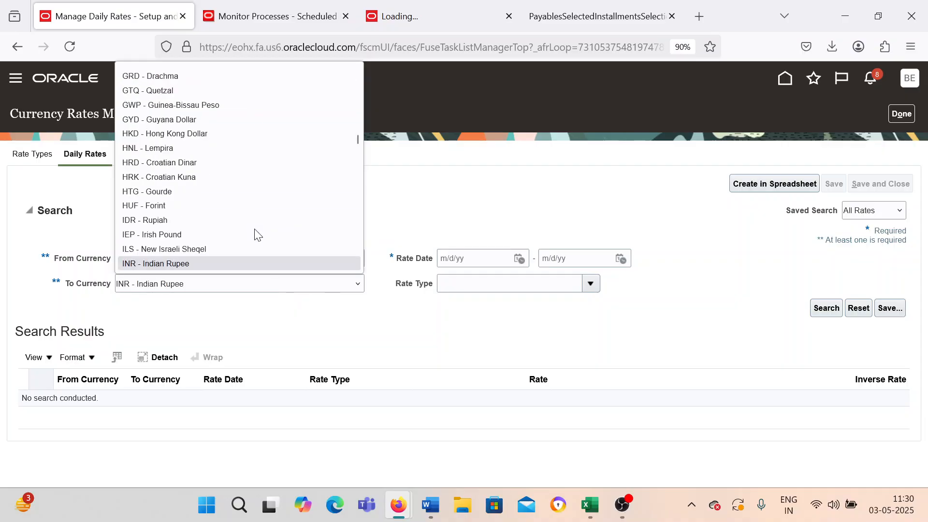
{"action": "left_click", "coordinate": [244, 262]}
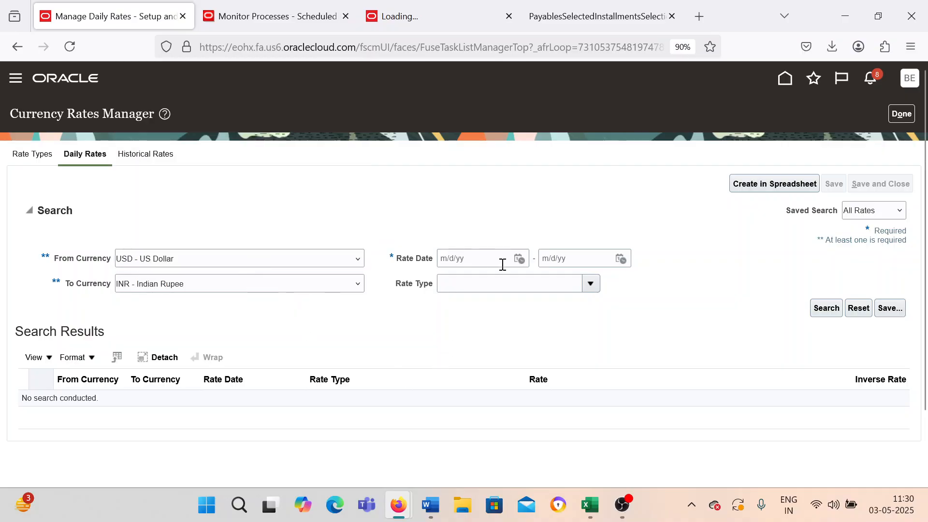
- Search for daily rates dated 5/3/25 through 5/3/25 with the Corporate rate type
{"action": "left_click", "coordinate": [523, 263]}
{"action": "left_click", "coordinate": [673, 320]}
{"action": "left_click", "coordinate": [626, 266]}
{"action": "left_click", "coordinate": [774, 321]}
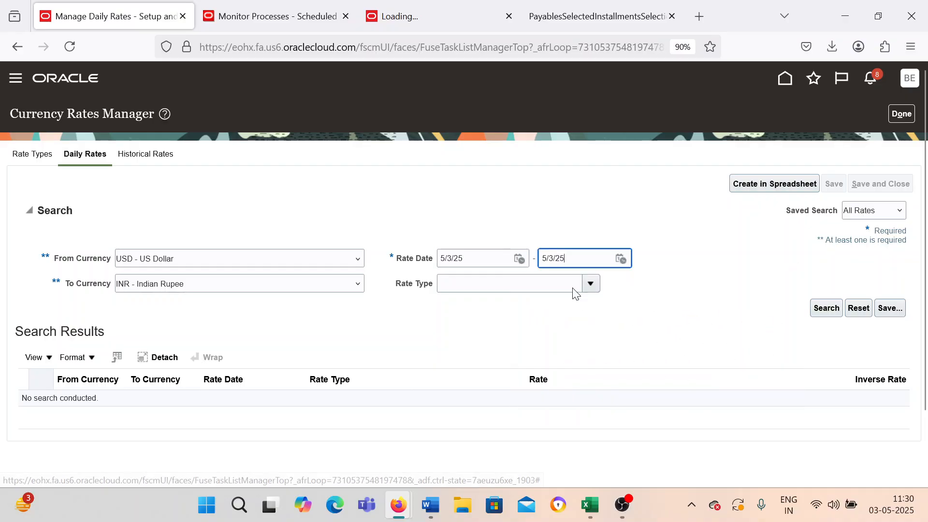
{"action": "left_click", "coordinate": [590, 283]}
{"action": "left_click", "coordinate": [532, 304]}
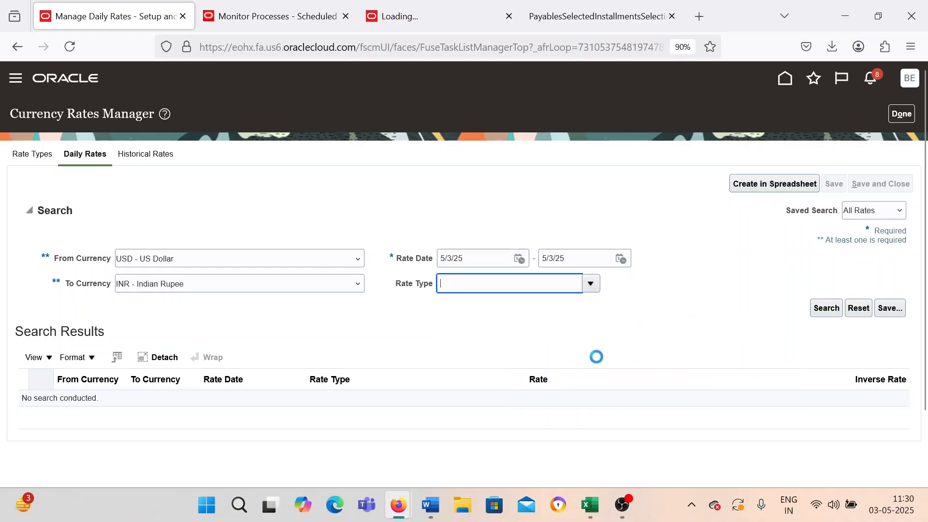
{"action": "left_click", "coordinate": [825, 308]}
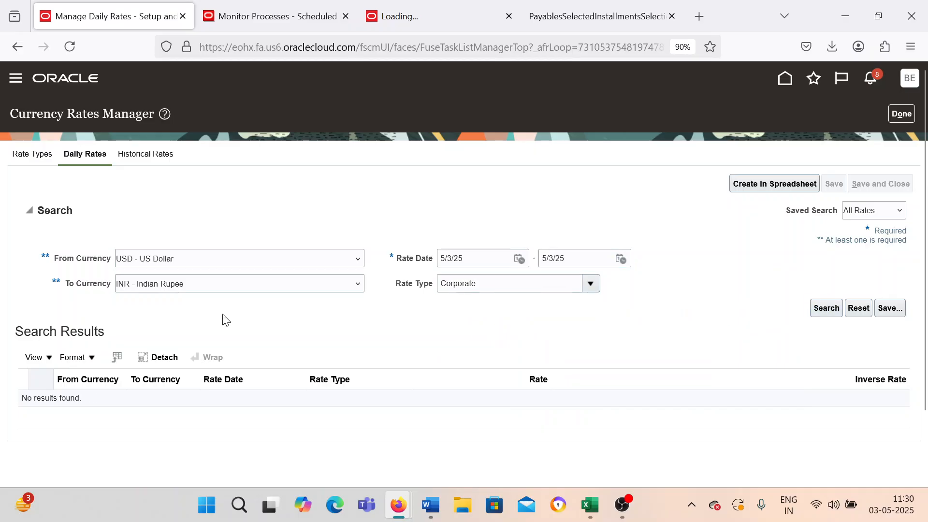
- Generate the daily rates creation spreadsheet, save it as CreateDailyRates.xlsx and open the downloaded file
{"action": "scroll", "coordinate": [210, 396], "scroll_direction": "down", "scroll_amount": 2}
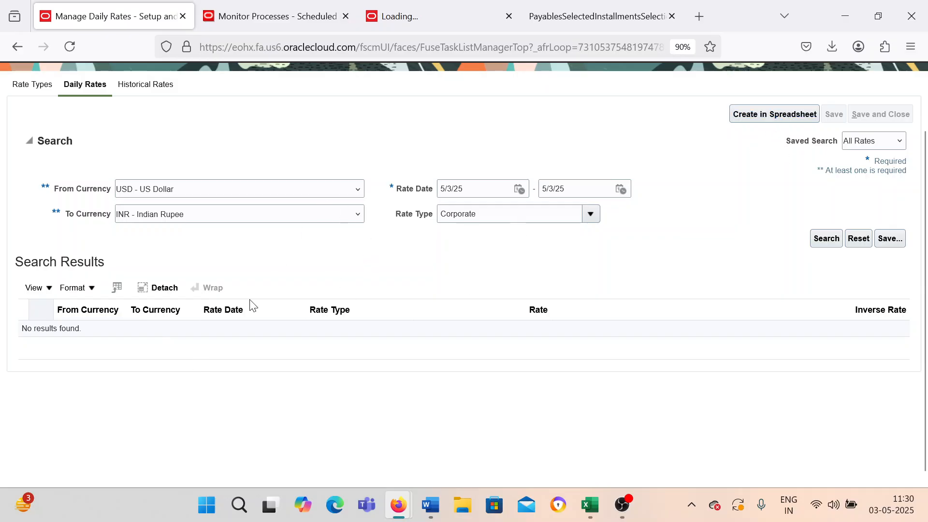
{"action": "scroll", "coordinate": [307, 274], "scroll_direction": "up", "scroll_amount": 1}
{"action": "scroll", "coordinate": [308, 274], "scroll_direction": "up", "scroll_amount": 2}
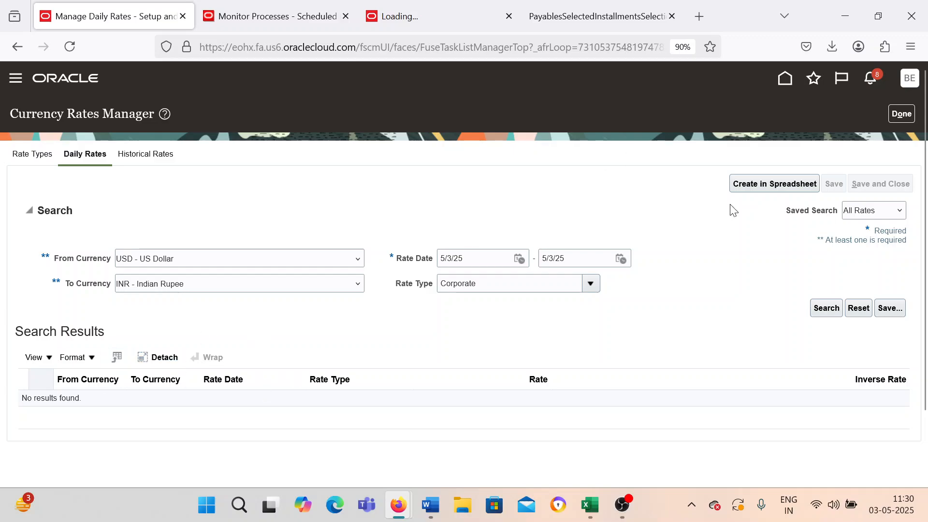
{"action": "left_click", "coordinate": [771, 187]}
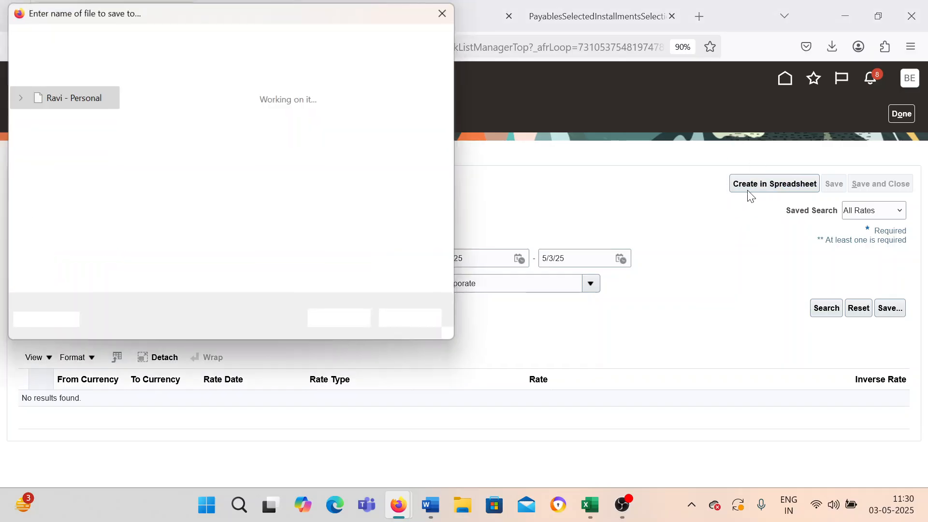
{"action": "left_click", "coordinate": [339, 321]}
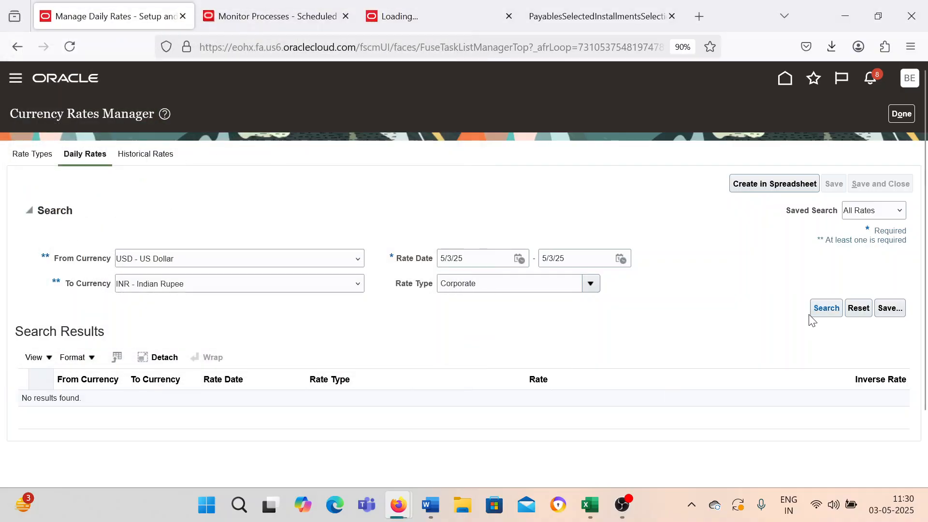
{"action": "left_click", "coordinate": [831, 48]}
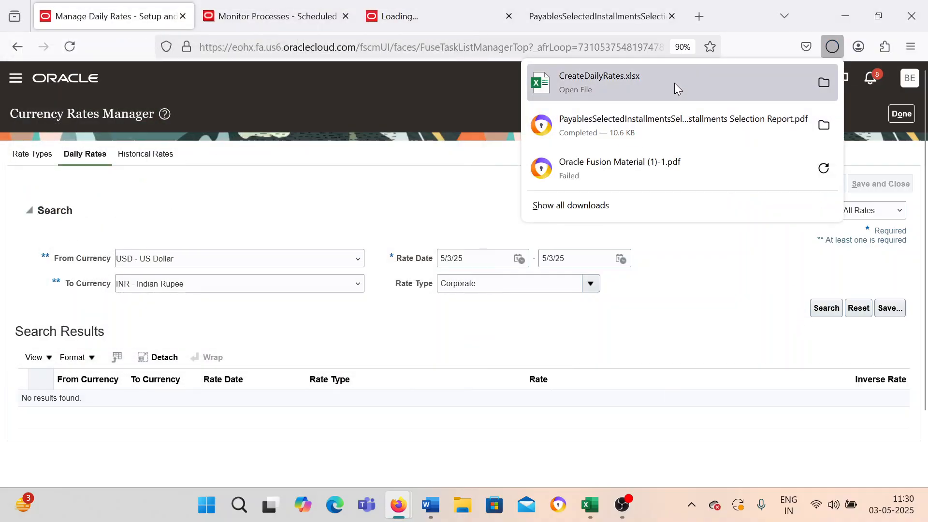
{"action": "left_click", "coordinate": [673, 90]}
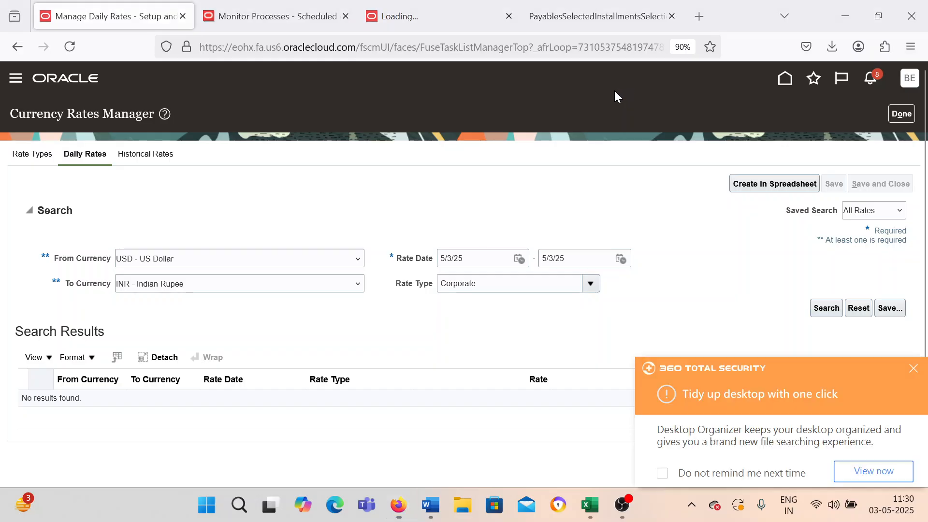
{"action": "left_click", "coordinate": [912, 368]}
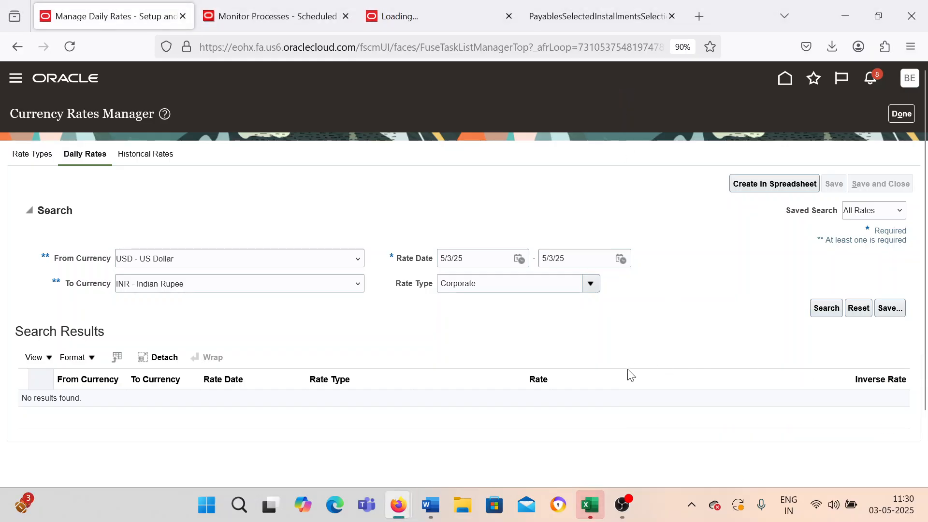
- Switch to the CreateDailyRates workbook in Excel
{"action": "mouse_move", "coordinate": [589, 504]}
{"action": "left_click", "coordinate": [600, 449]}
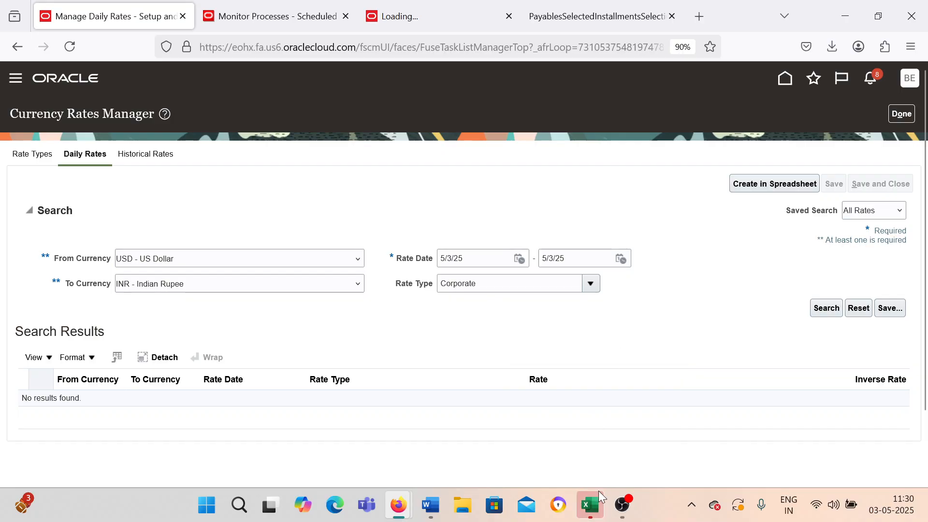
{"action": "mouse_move", "coordinate": [598, 485]}
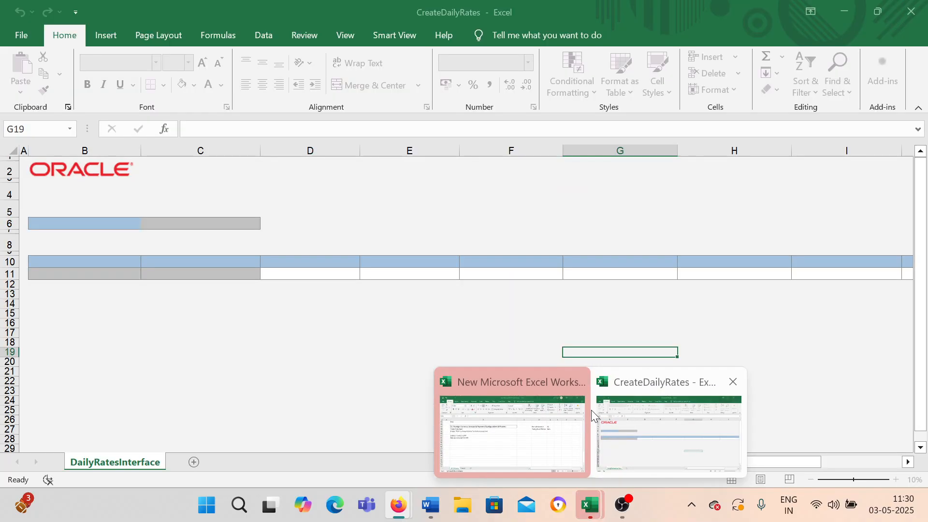
{"action": "left_click", "coordinate": [628, 415]}
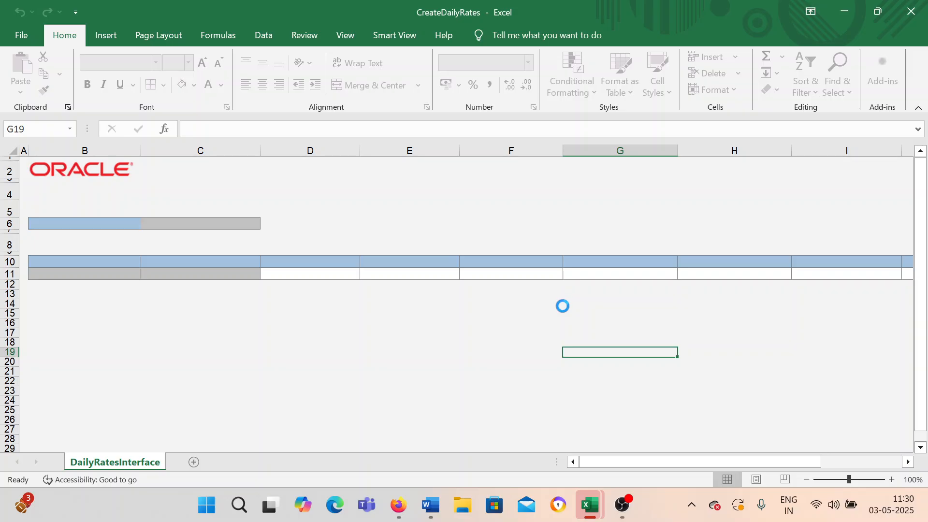
{"action": "mouse_move", "coordinate": [590, 505]}
{"action": "left_click", "coordinate": [554, 412]}
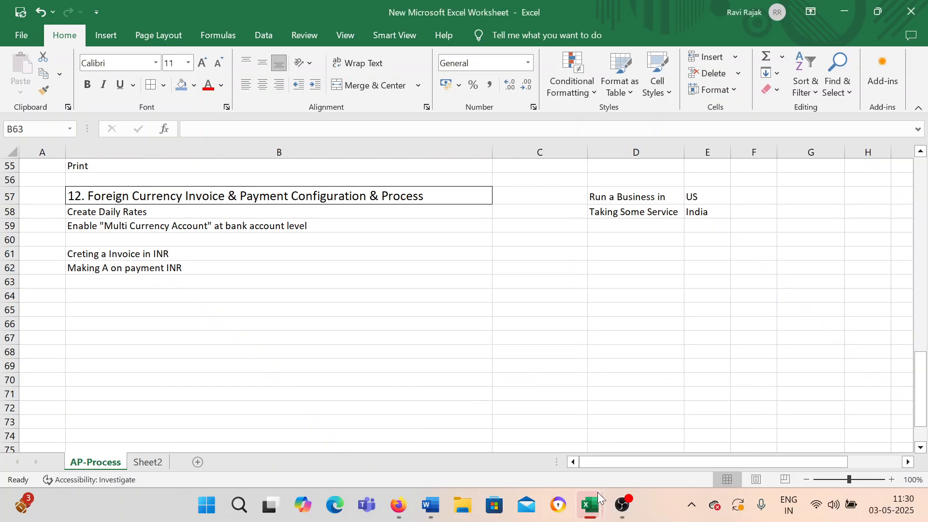
{"action": "left_click", "coordinate": [646, 419]}
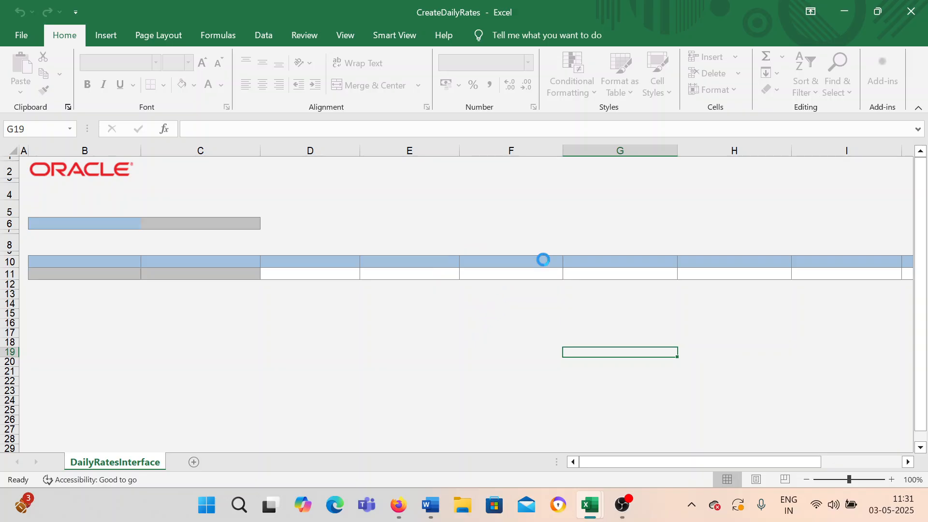
{"action": "mouse_move", "coordinate": [591, 505]}
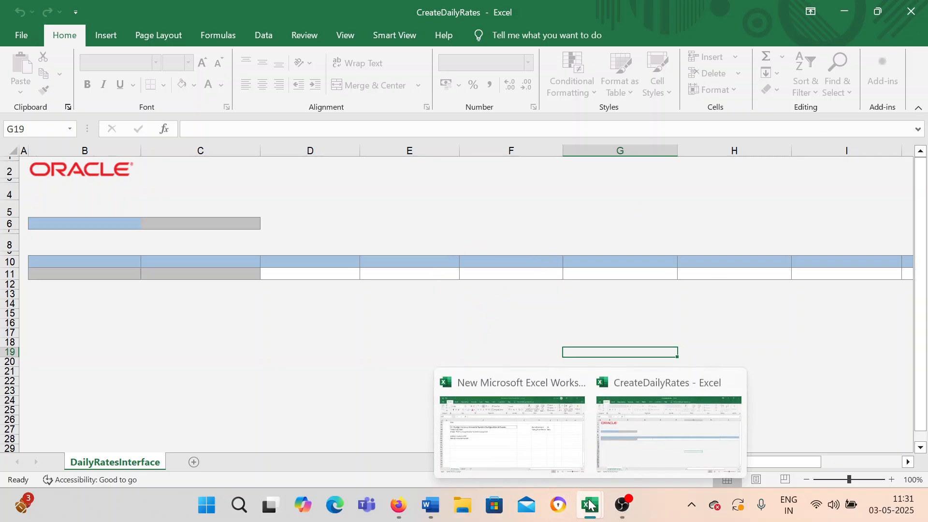
{"action": "left_click", "coordinate": [650, 426]}
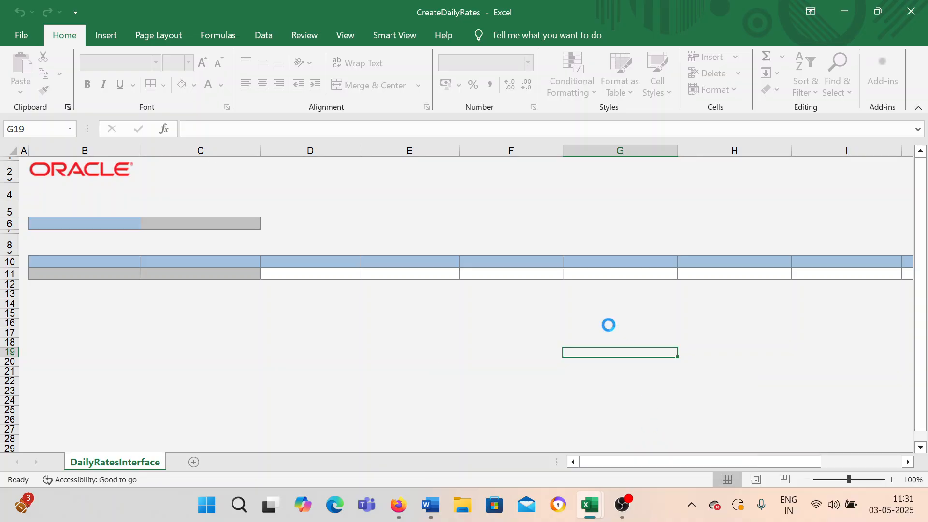
{"action": "mouse_move", "coordinate": [592, 503]}
{"action": "left_click", "coordinate": [541, 425]}
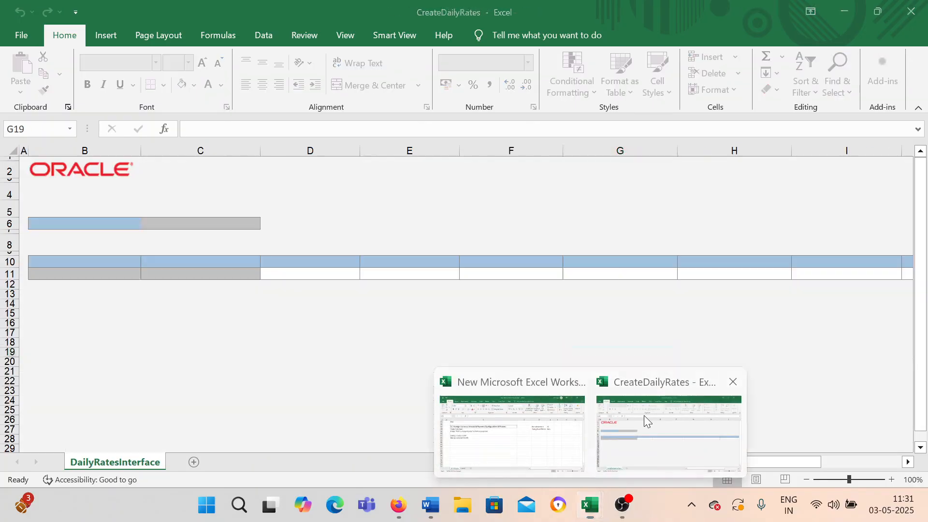
{"action": "left_click", "coordinate": [644, 416]}
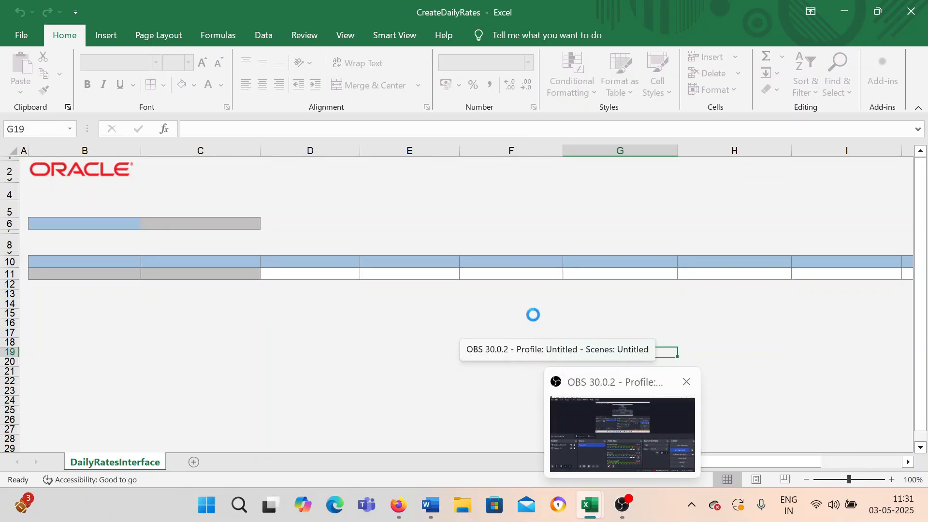
{"action": "left_click", "coordinate": [598, 408]}
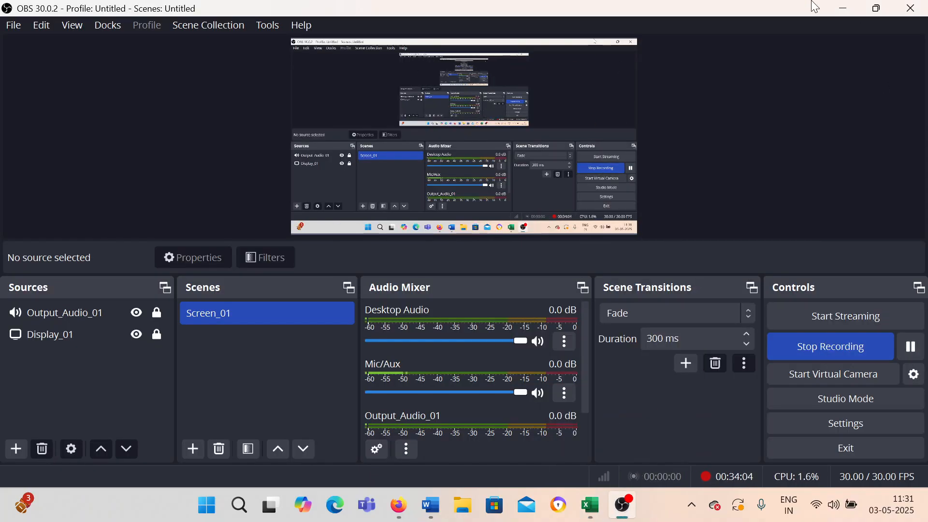
- Return to the browser, accept the workbook's connection to the Oracle application URL and switch back to the CreateDailyRates workbook
{"action": "left_click", "coordinate": [854, 5]}
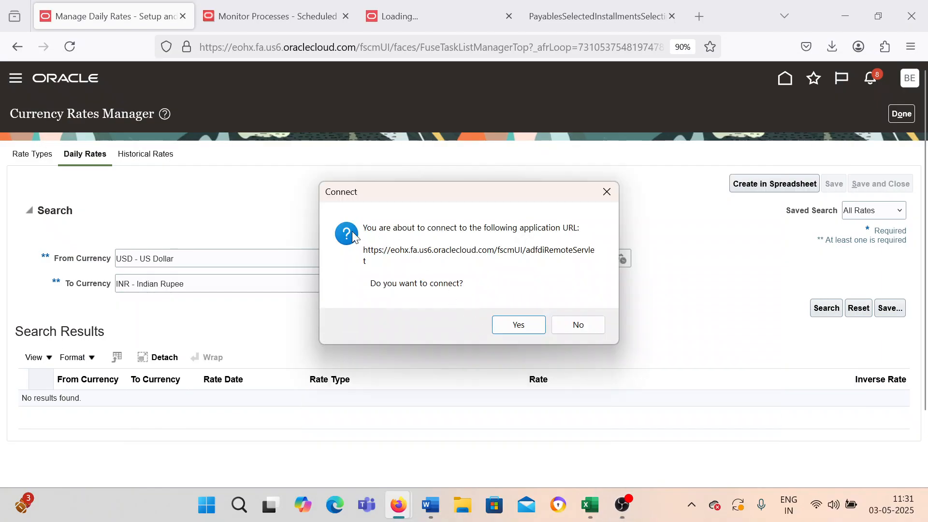
{"action": "left_click", "coordinate": [513, 328]}
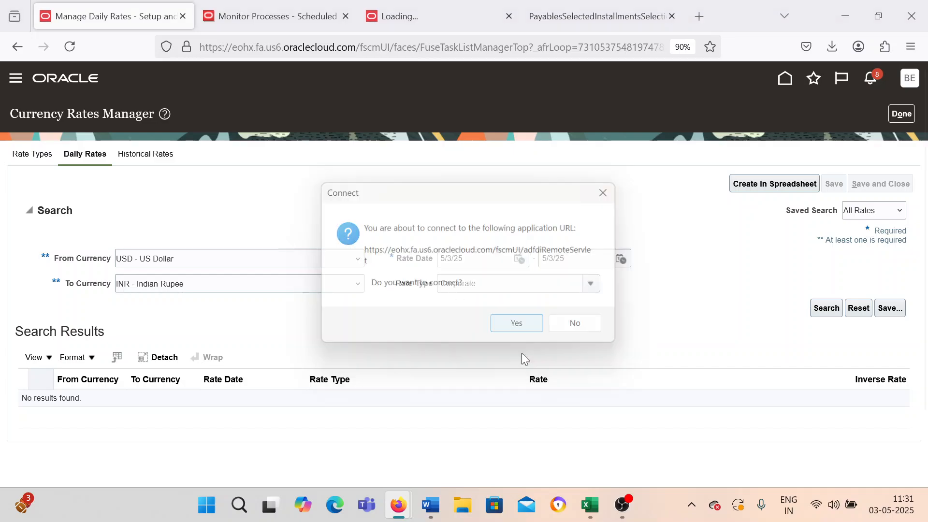
{"action": "left_click", "coordinate": [597, 515]}
{"action": "left_click", "coordinate": [654, 414]}
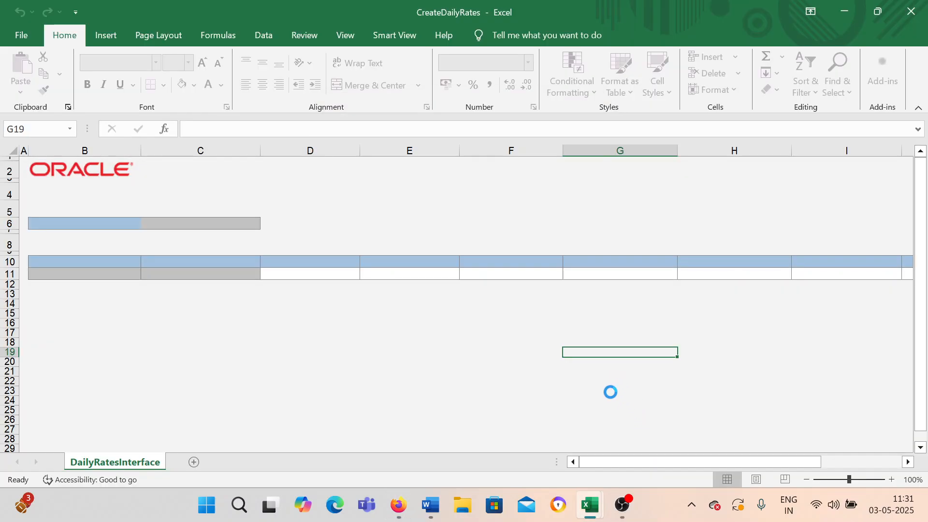
{"action": "mouse_move", "coordinate": [594, 500]}
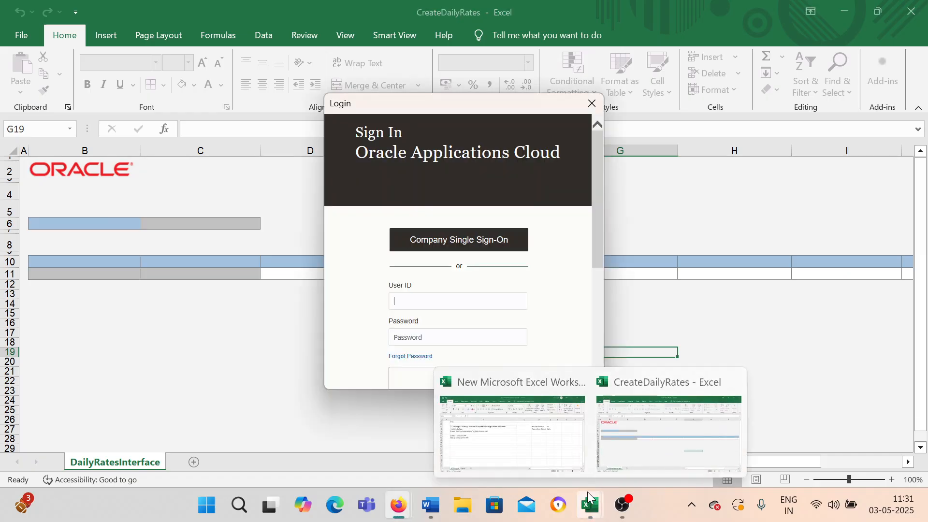
- Sign in to Oracle Applications Cloud with the user ID and the account password
{"action": "left_click", "coordinate": [439, 301]}
{"action": "type", "text": "BEL"}
{"action": "key", "text": "Tab"}
{"action": "type", "text": "•"}
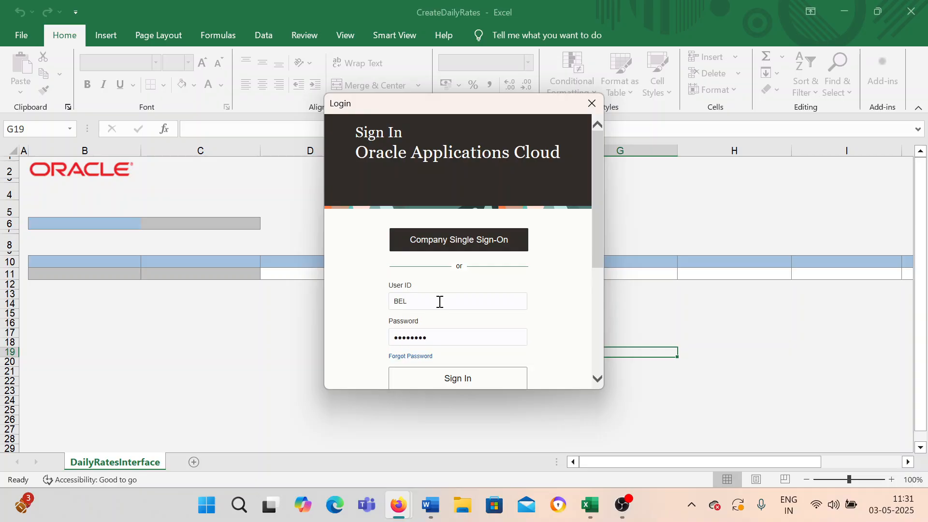
{"action": "left_click", "coordinate": [445, 373]}
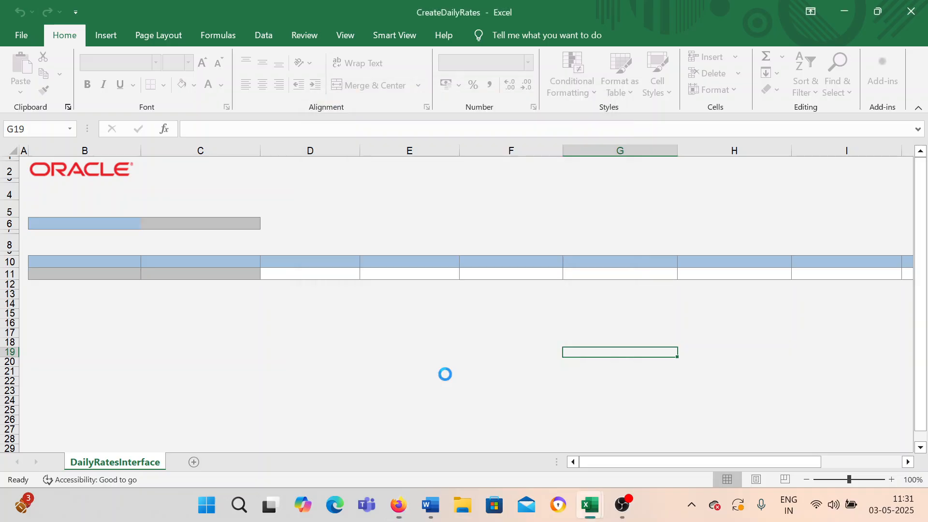
- In the first Daily Rates row, set From Currency to USD and To Currency to INR
{"action": "left_click", "coordinate": [616, 279]}
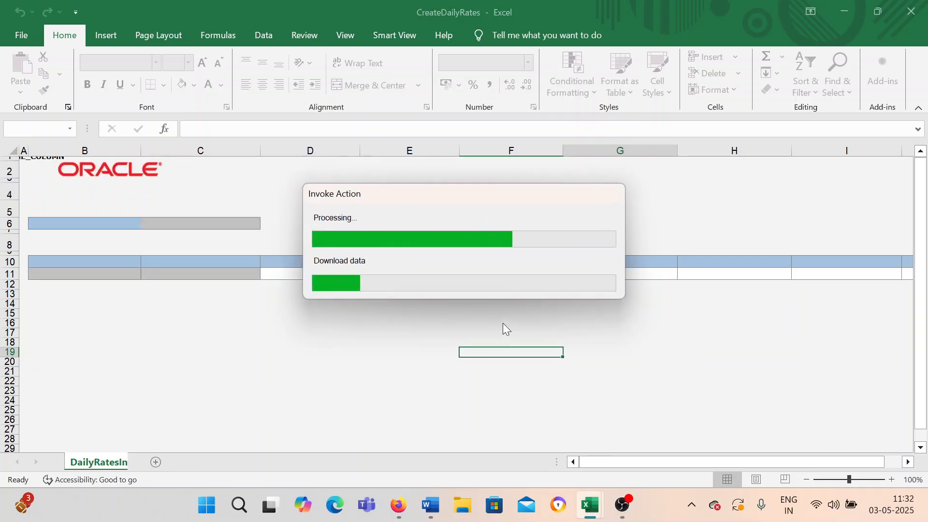
{"action": "left_click", "coordinate": [278, 331]}
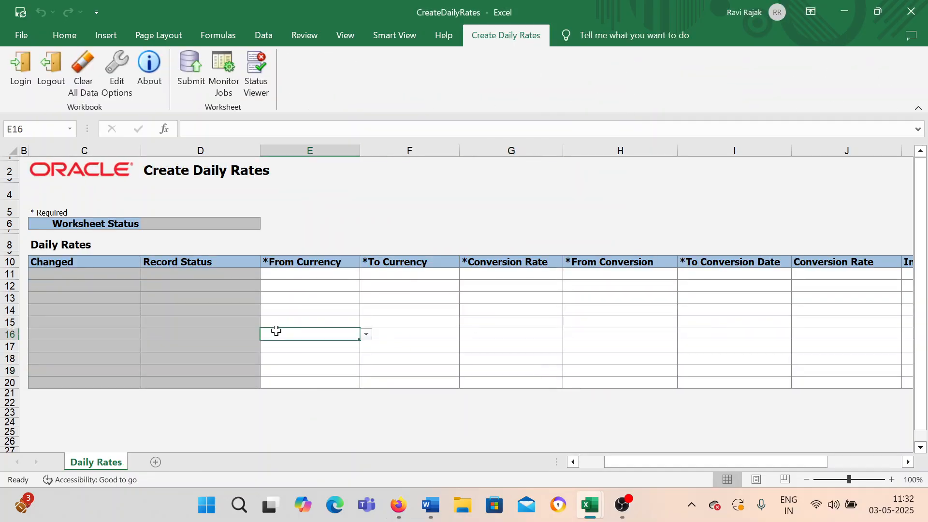
{"action": "left_click", "coordinate": [308, 278]}
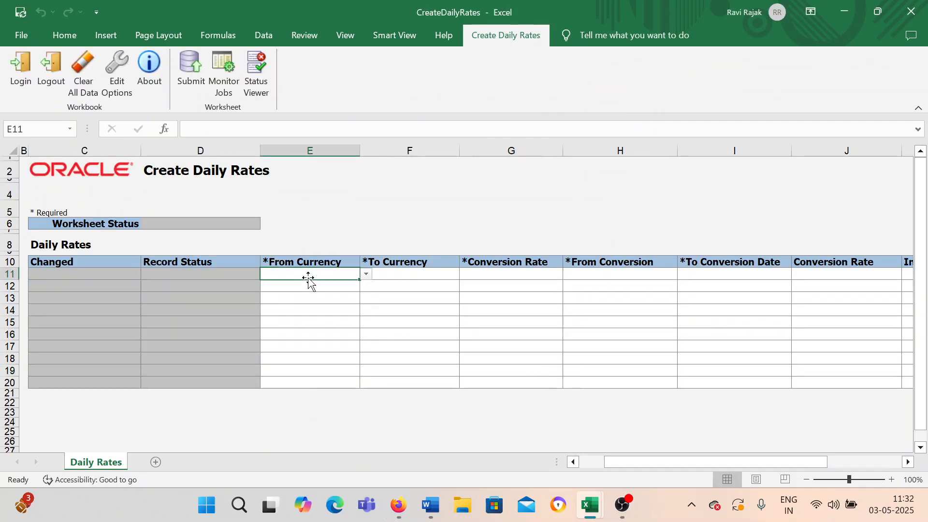
{"action": "left_click", "coordinate": [365, 274]}
{"action": "left_click", "coordinate": [338, 286]}
{"action": "left_click", "coordinate": [445, 273]}
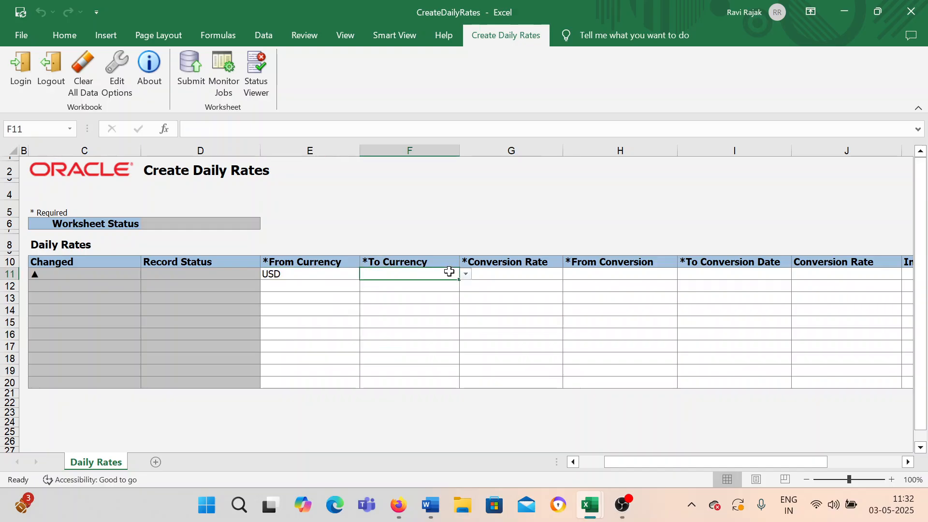
{"action": "left_click", "coordinate": [465, 274]}
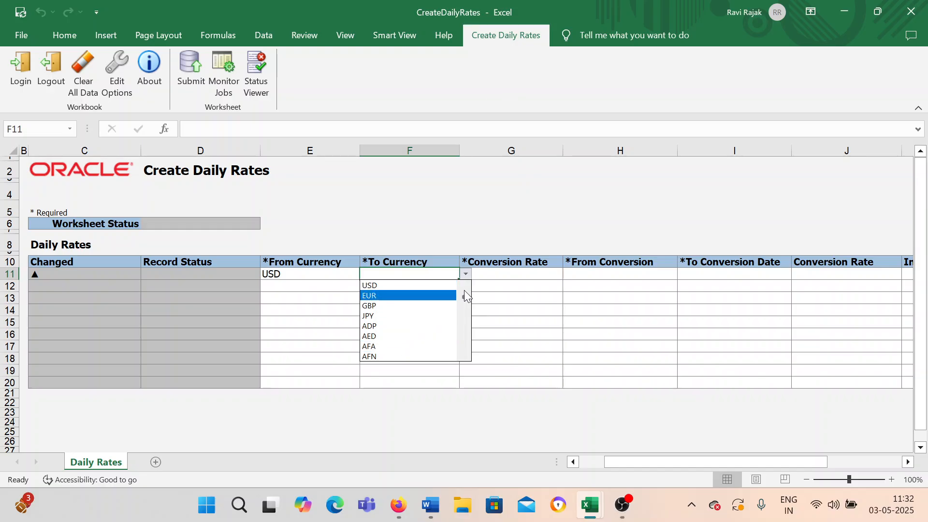
{"action": "left_click_drag", "start_coordinate": [462, 297], "coordinate": [462, 317]}
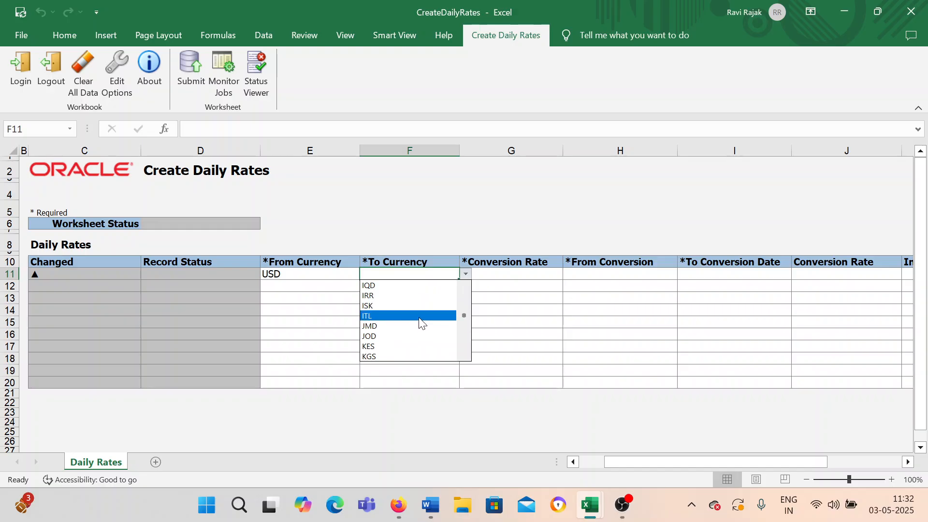
{"action": "left_click", "coordinate": [462, 283]}
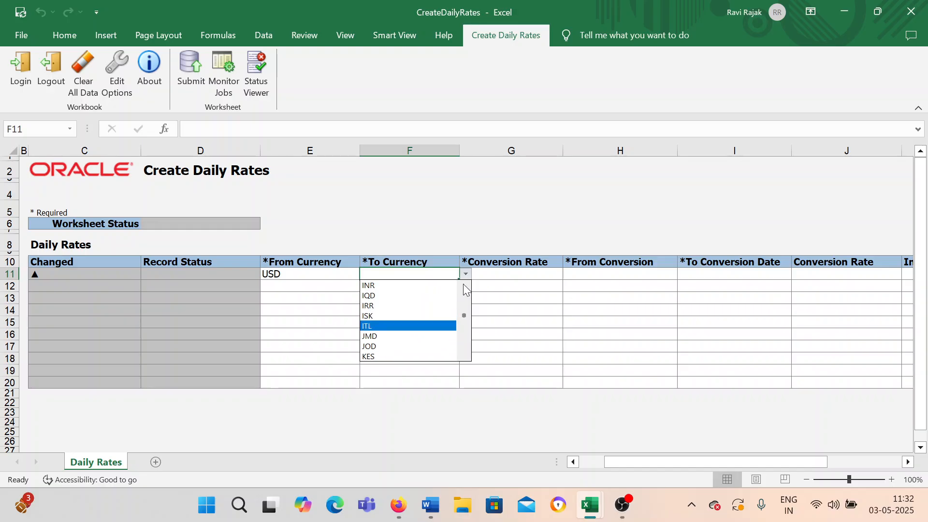
{"action": "left_click", "coordinate": [420, 286]}
- Set the conversion rate type of the USD to INR row to Corporate
{"action": "left_click", "coordinate": [516, 274]}
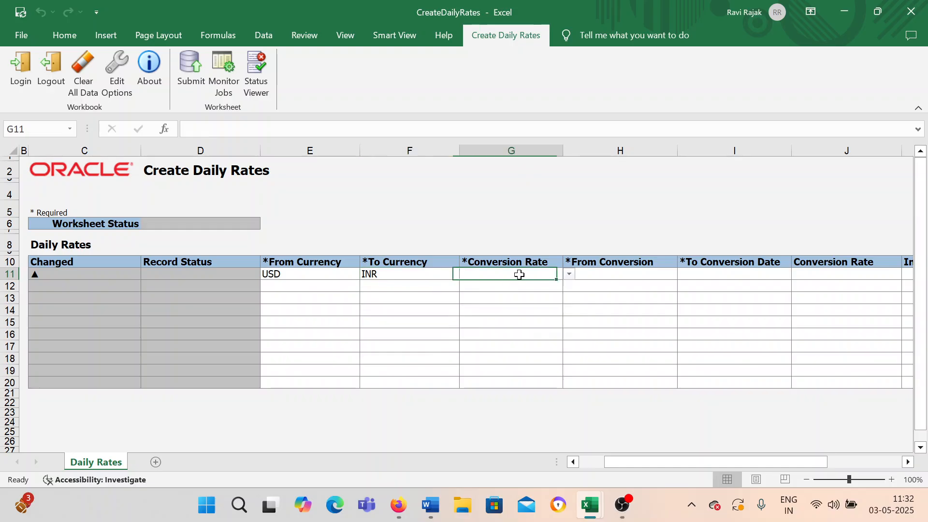
{"action": "left_click", "coordinate": [569, 274]}
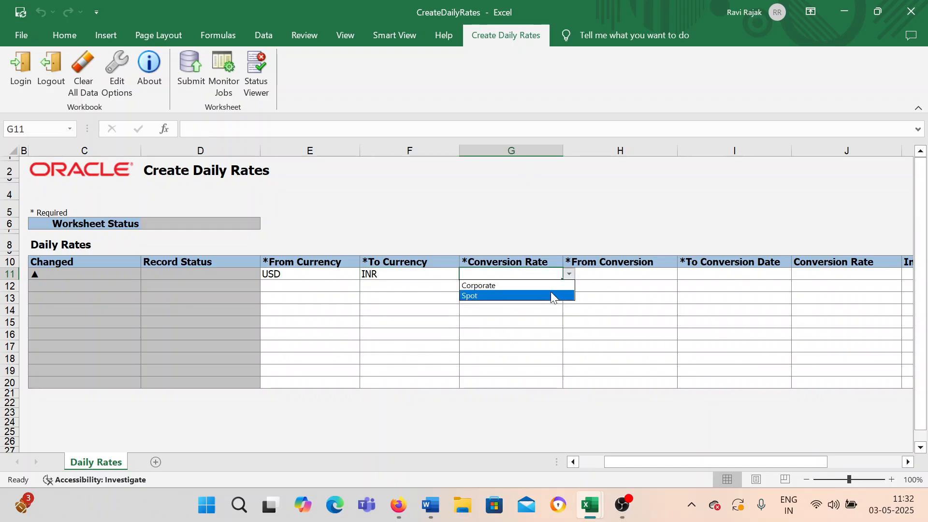
{"action": "left_click", "coordinate": [553, 289]}
- Set the From Conversion date of the USD to INR row to 03-05-2025
{"action": "left_click", "coordinate": [605, 276]}
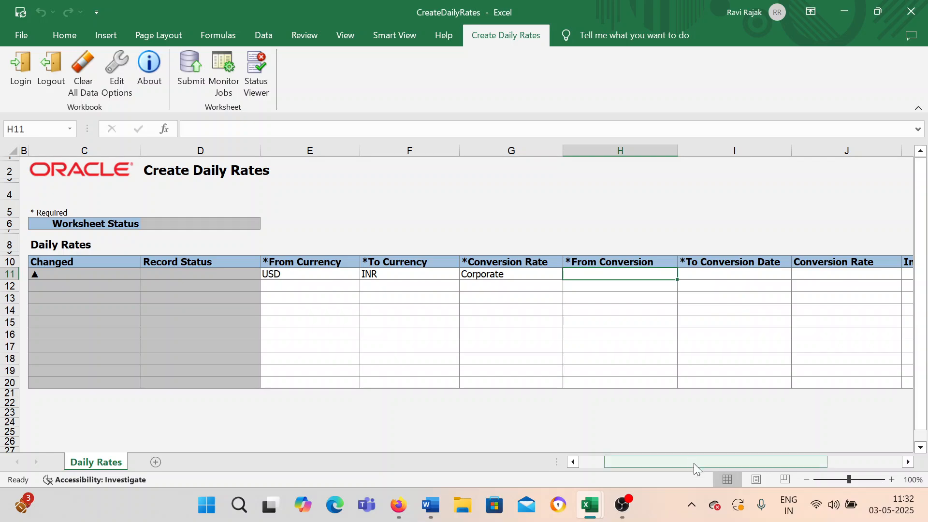
{"action": "left_click_drag", "start_coordinate": [698, 461], "coordinate": [781, 454]}
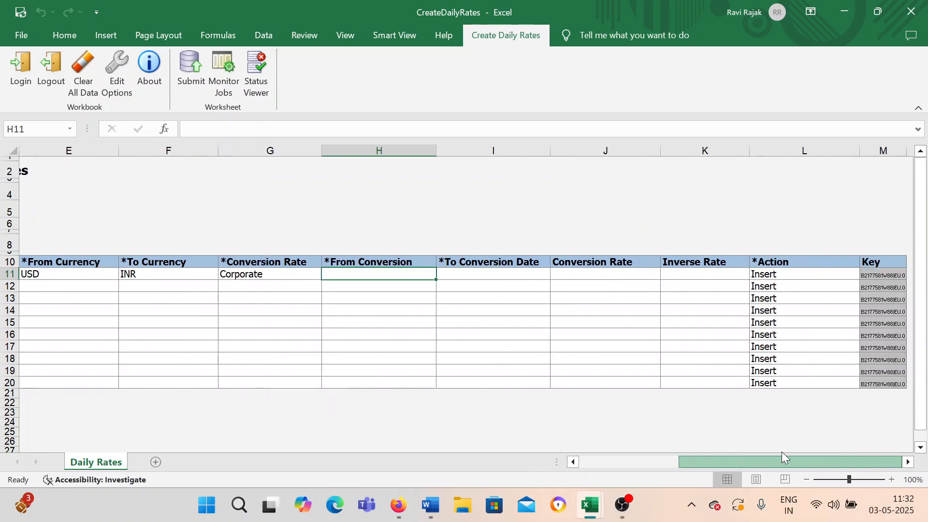
{"action": "double_click", "coordinate": [400, 273]}
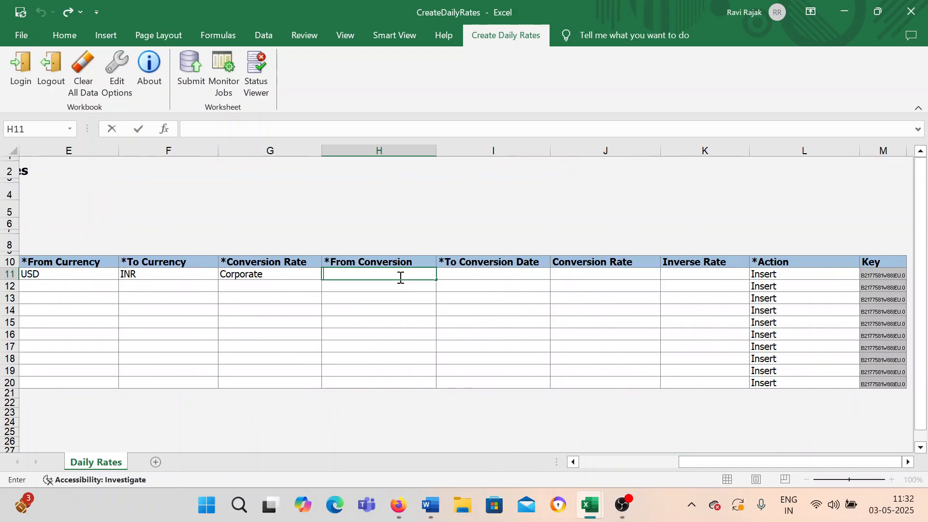
{"action": "type", "text": "03"}
{"action": "type", "text": "-05-2025"}
{"action": "key", "text": "Tab"}
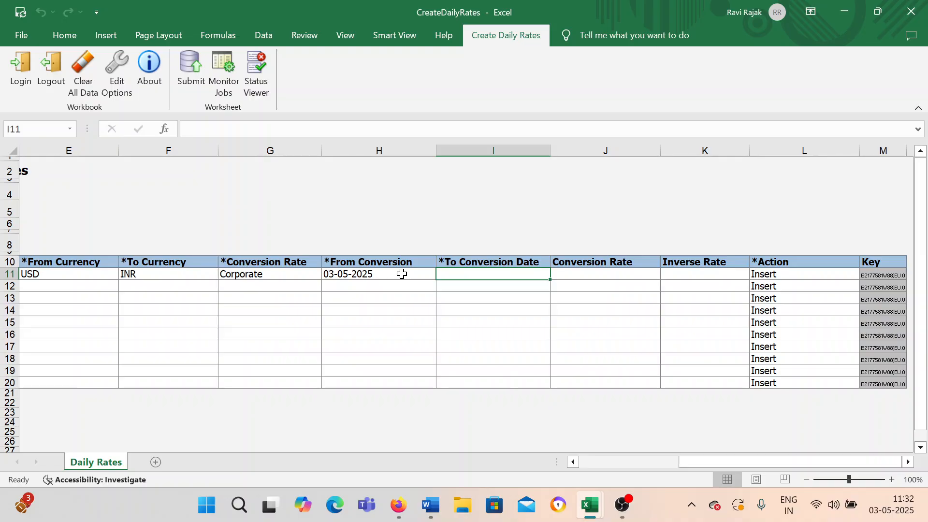
- Copy the row's From Conversion date into its To Conversion Date cell
{"action": "left_click", "coordinate": [402, 274]}
{"action": "key", "text": "ctrl+c"}
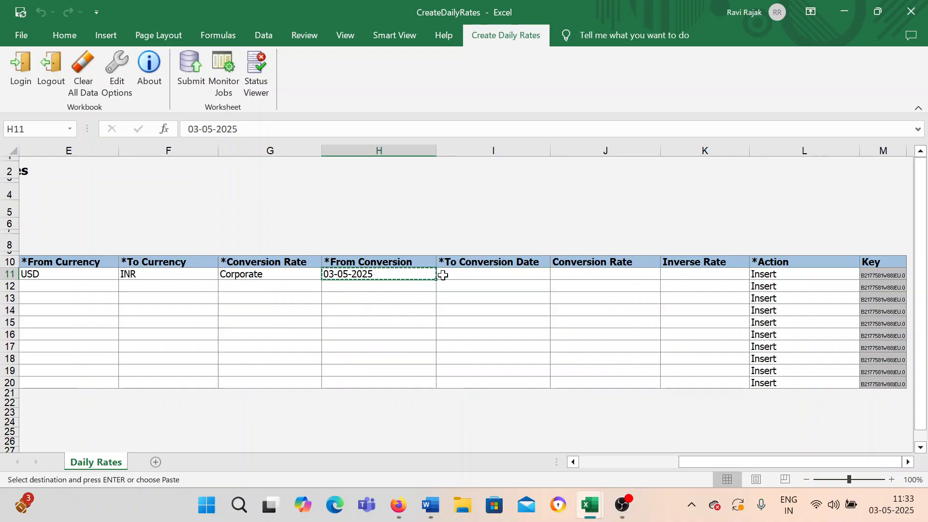
{"action": "left_click", "coordinate": [451, 274]}
{"action": "key", "text": "Return"}
{"action": "left_click", "coordinate": [472, 311]}
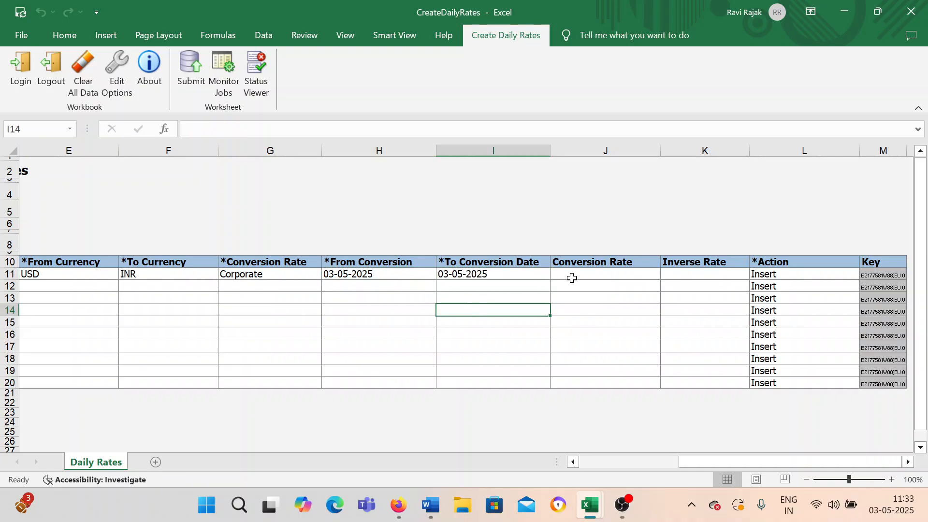
- Set the Conversion Rate of the USD to INR row to 90
{"action": "double_click", "coordinate": [592, 273]}
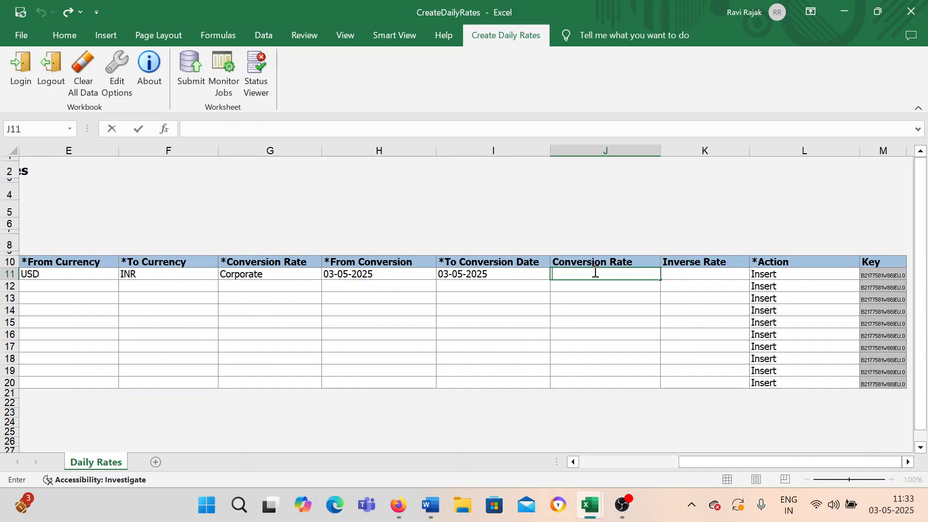
{"action": "type", "text": "85"}
{"action": "key", "text": "BackSpace"}
{"action": "key", "text": "BackSpace"}
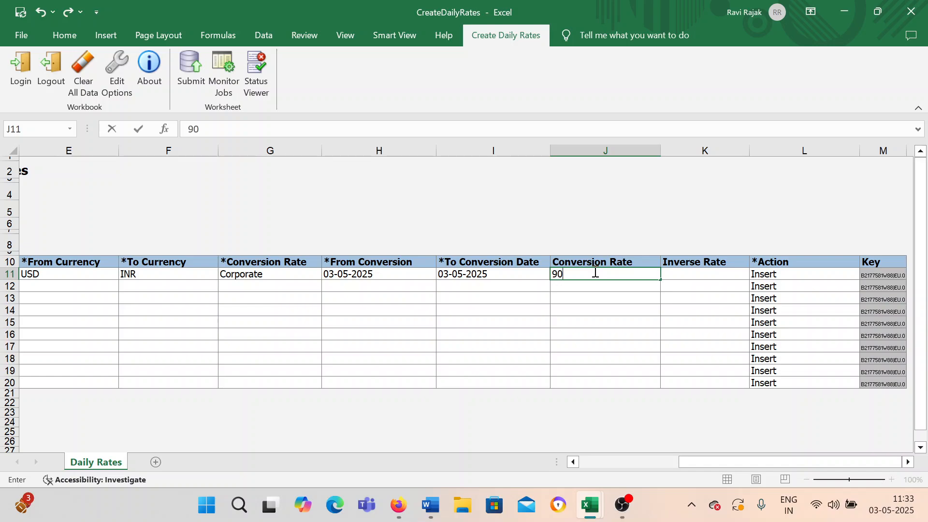
{"action": "type", "text": "90"}
{"action": "left_click", "coordinate": [686, 295]}
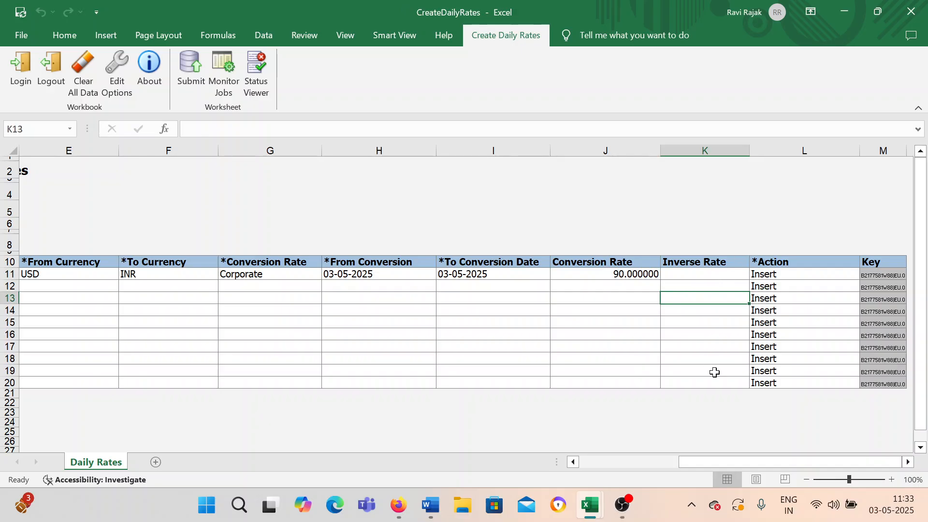
- Submit the USD to INR daily rate row to Oracle and dismiss the script error and confirmation dialogs
{"action": "left_click_drag", "start_coordinate": [723, 461], "coordinate": [559, 454]}
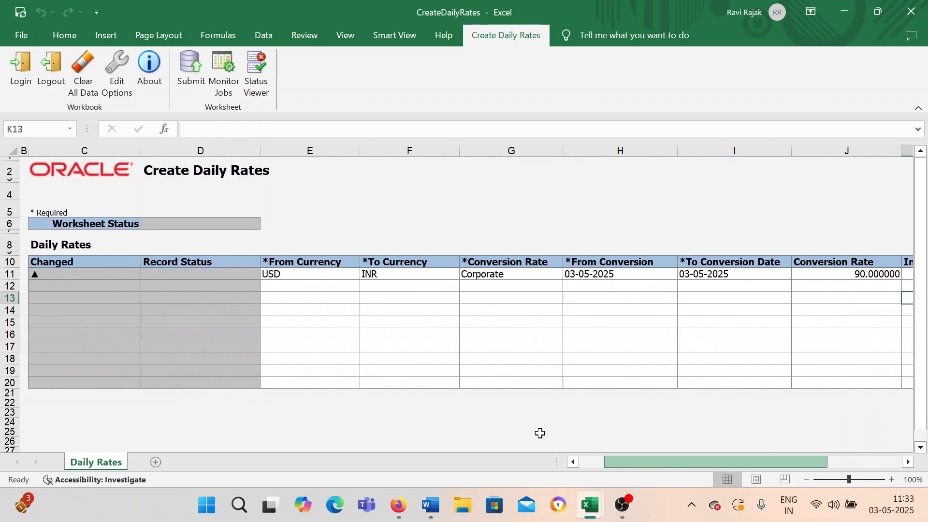
{"action": "left_click", "coordinate": [325, 290]}
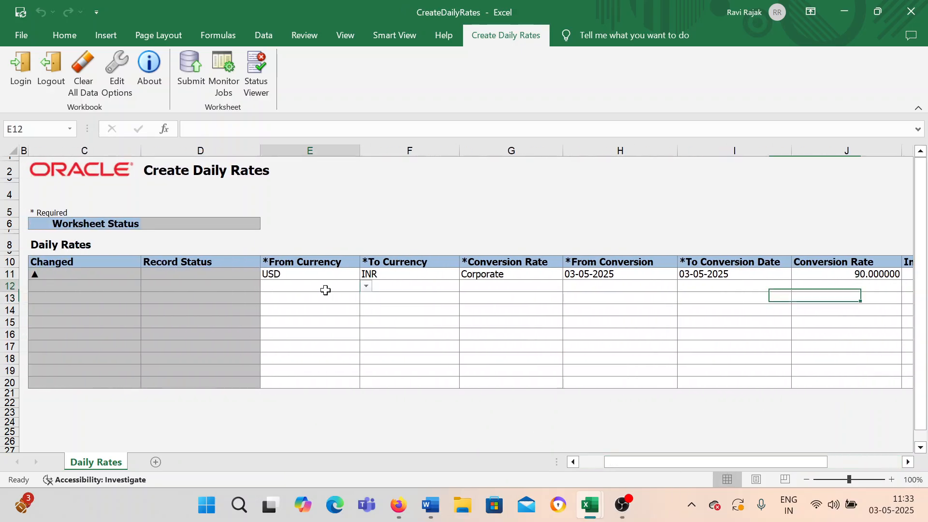
{"action": "left_click", "coordinate": [193, 68]}
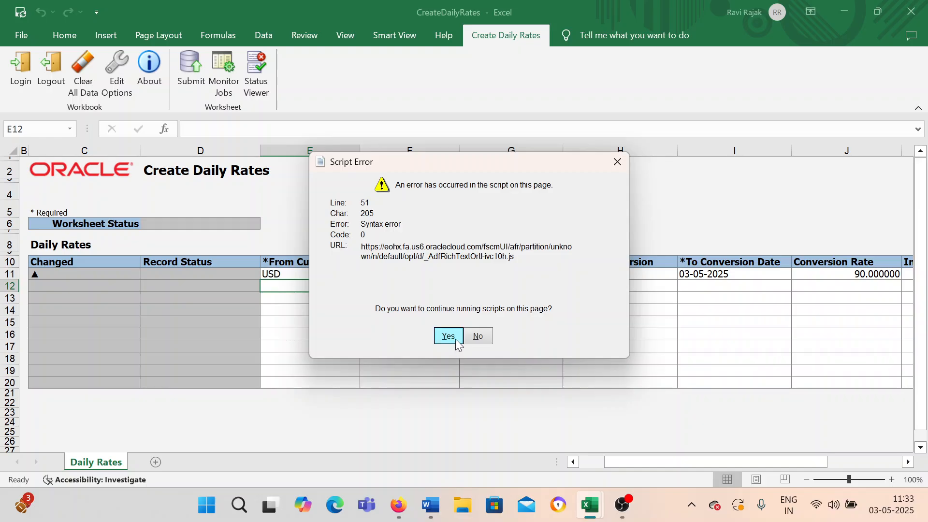
{"action": "left_click", "coordinate": [455, 338]}
{"action": "left_click", "coordinate": [428, 271]}
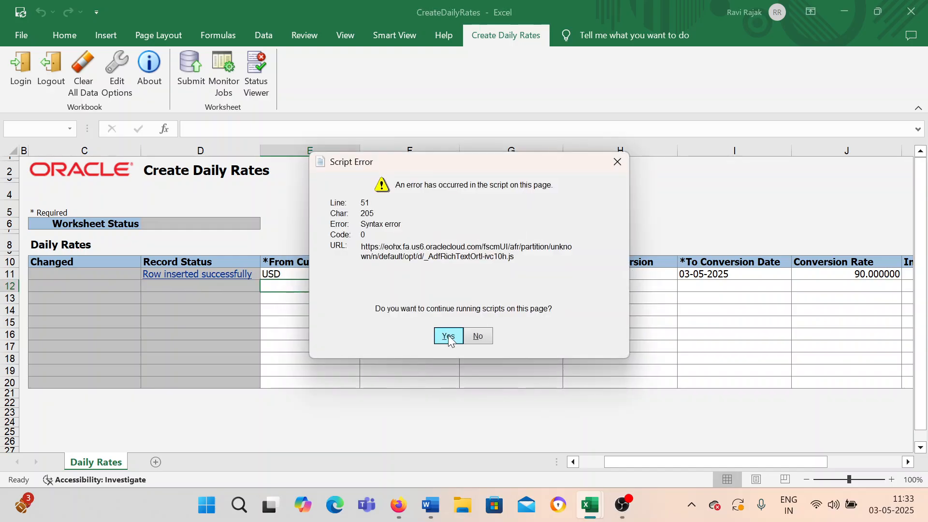
{"action": "left_click", "coordinate": [479, 336]}
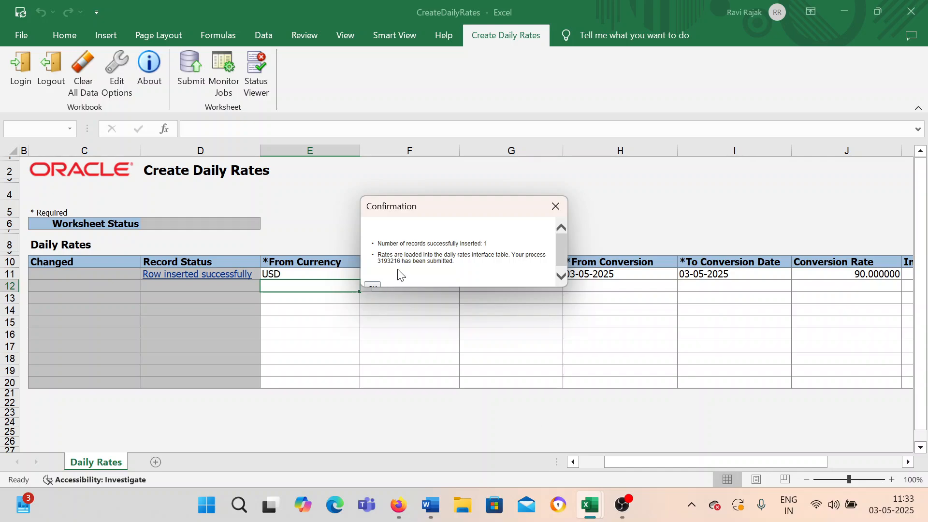
{"action": "left_click", "coordinate": [373, 280]}
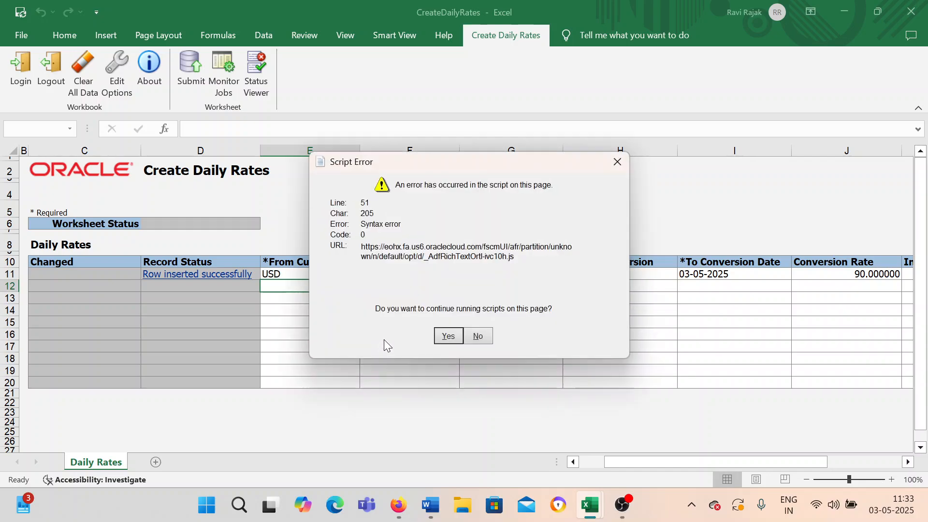
{"action": "left_click", "coordinate": [443, 335]}
{"action": "left_click", "coordinate": [405, 336]}
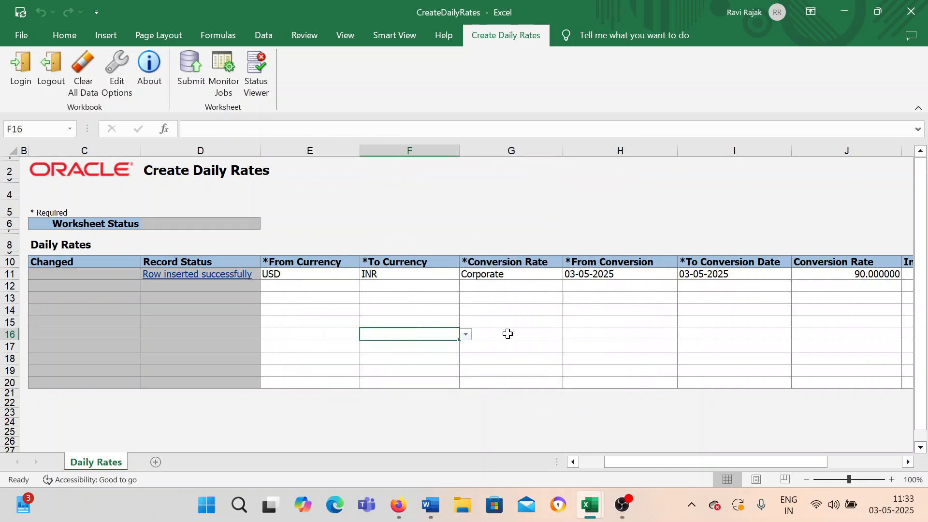
- Switch to the Manage Daily Rates page in the browser and rerun the search for USD to INR Corporate rates on 5/3/25
{"action": "mouse_move", "coordinate": [404, 507]}
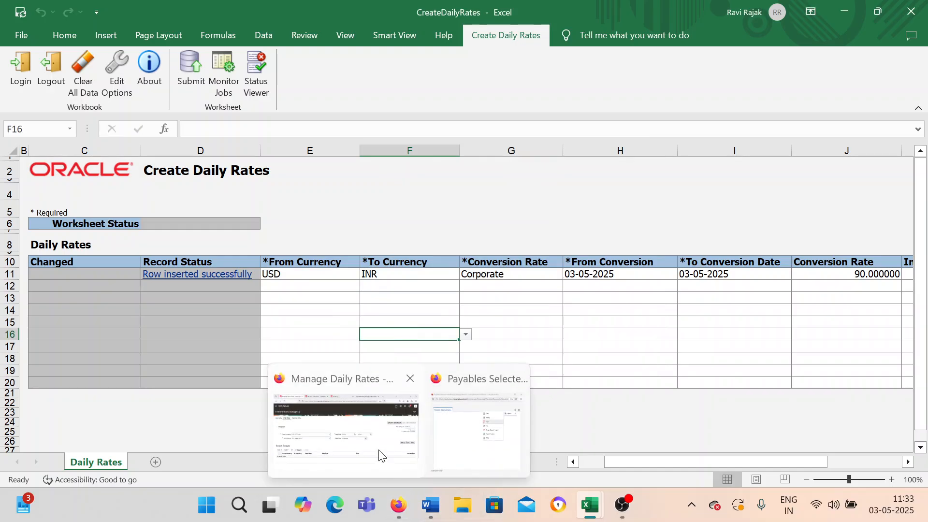
{"action": "left_click", "coordinate": [380, 454]}
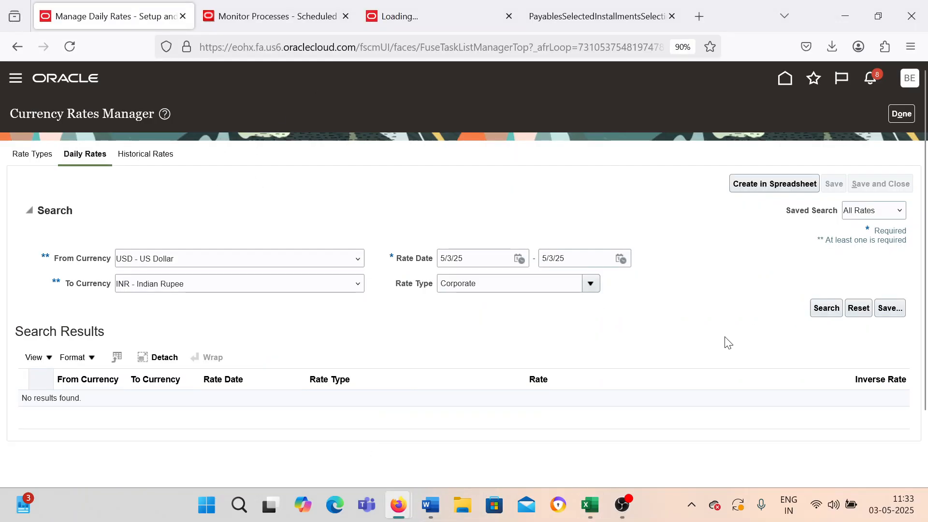
{"action": "left_click", "coordinate": [825, 308]}
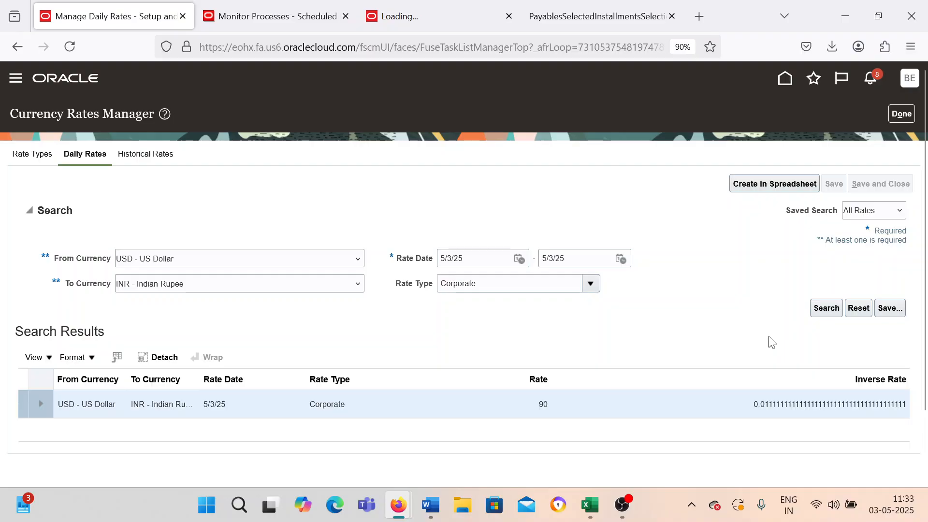
{"action": "scroll", "coordinate": [531, 376], "scroll_direction": "down", "scroll_amount": 2}
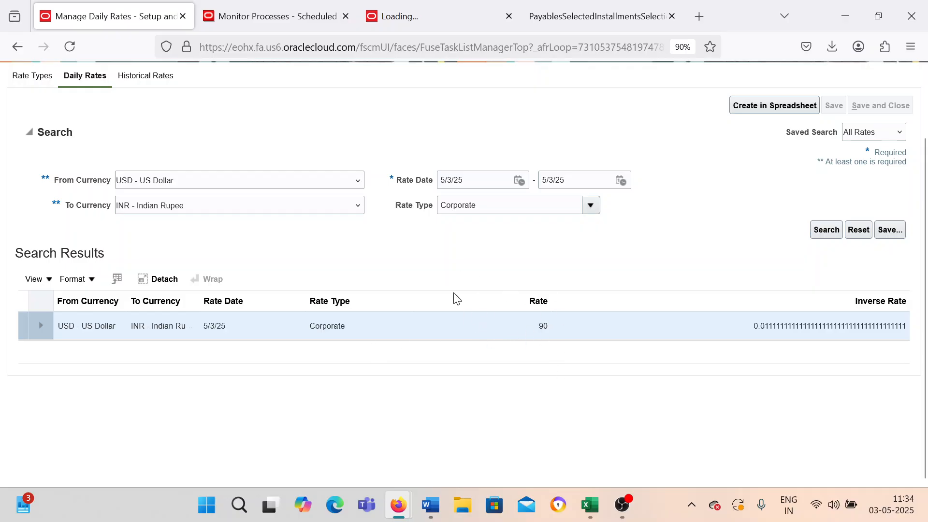
{"action": "scroll", "coordinate": [502, 352], "scroll_direction": "up", "scroll_amount": 2}
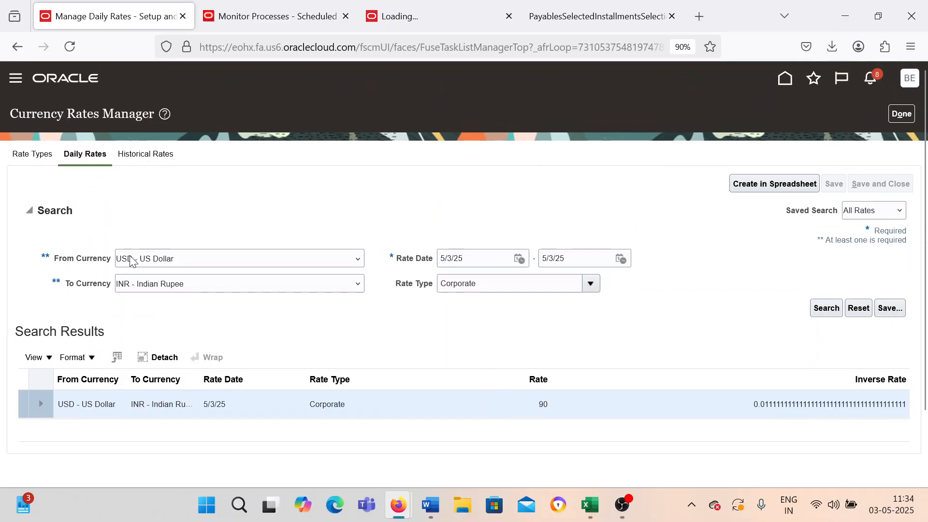
- Leave the Currency Rates Manager, search the setup tasks for Manage Bank and open Manage Bank Accounts
{"action": "left_click", "coordinate": [895, 116]}
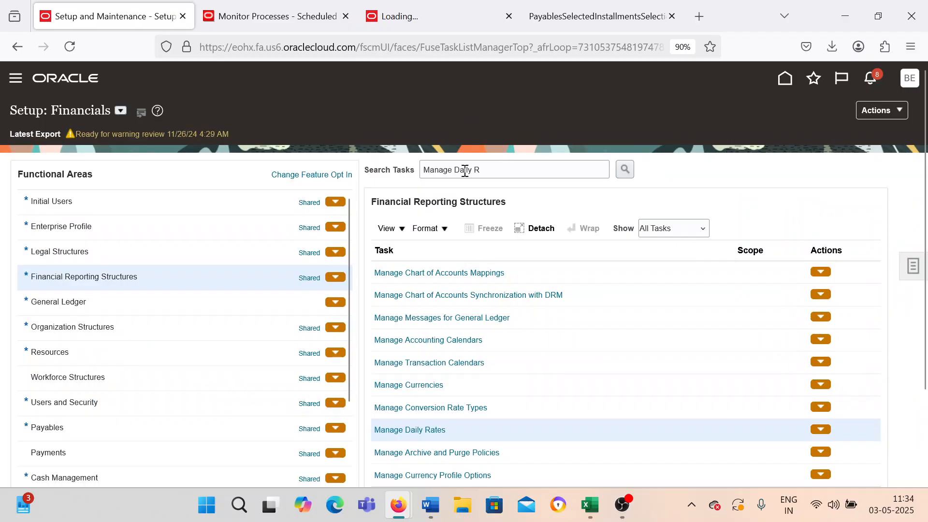
{"action": "left_click_drag", "start_coordinate": [481, 170], "coordinate": [453, 172]}
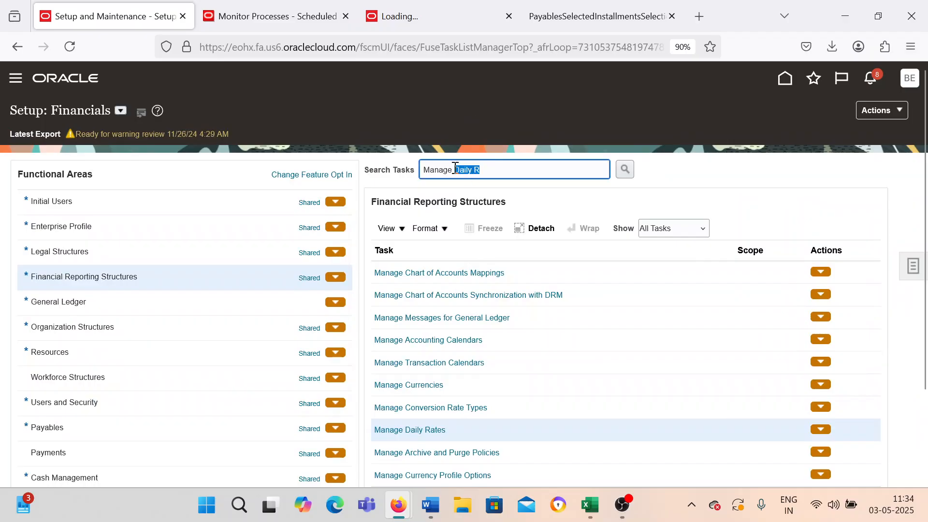
{"action": "type", "text": "Bank"}
{"action": "key", "text": "Return"}
{"action": "left_click", "coordinate": [425, 273]}
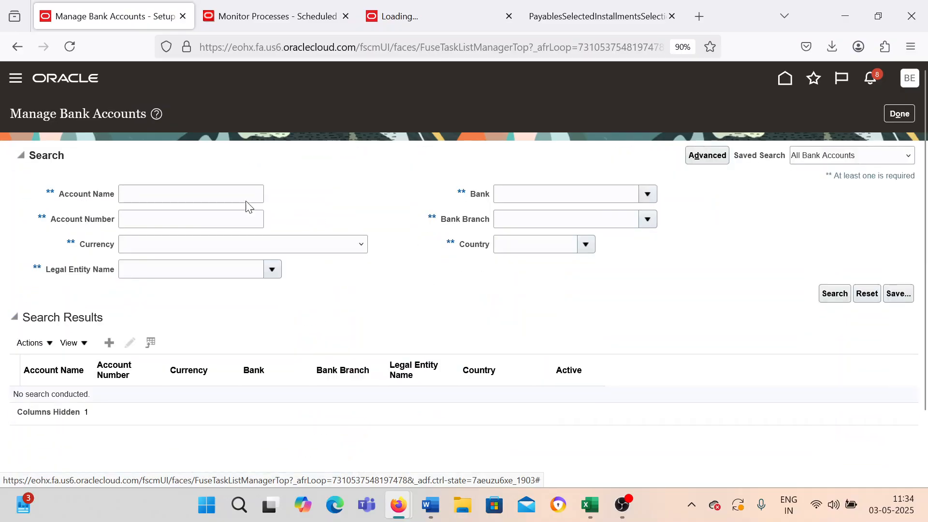
- Search the bank accounts by account name BEL and open the BEL Corporate account for editing
{"action": "left_click", "coordinate": [190, 187]}
{"action": "type", "text": "N"}
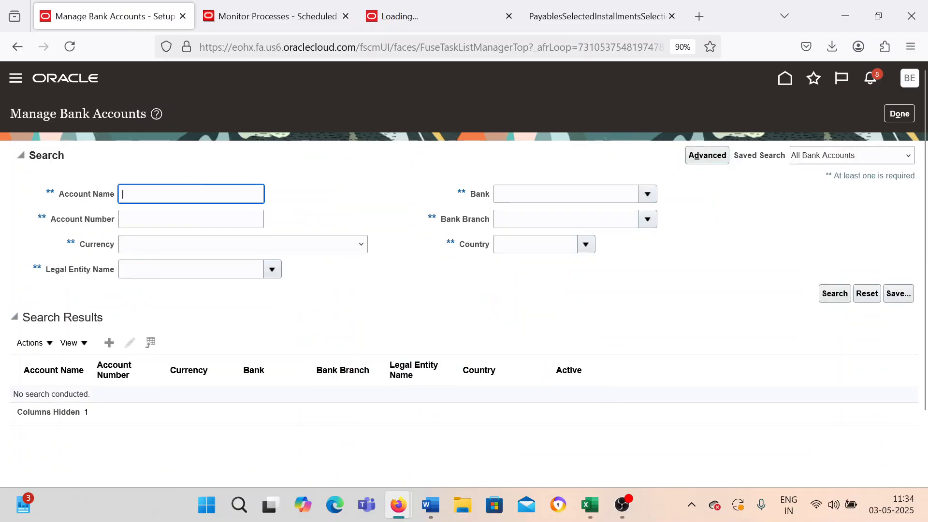
{"action": "key", "text": "Return"}
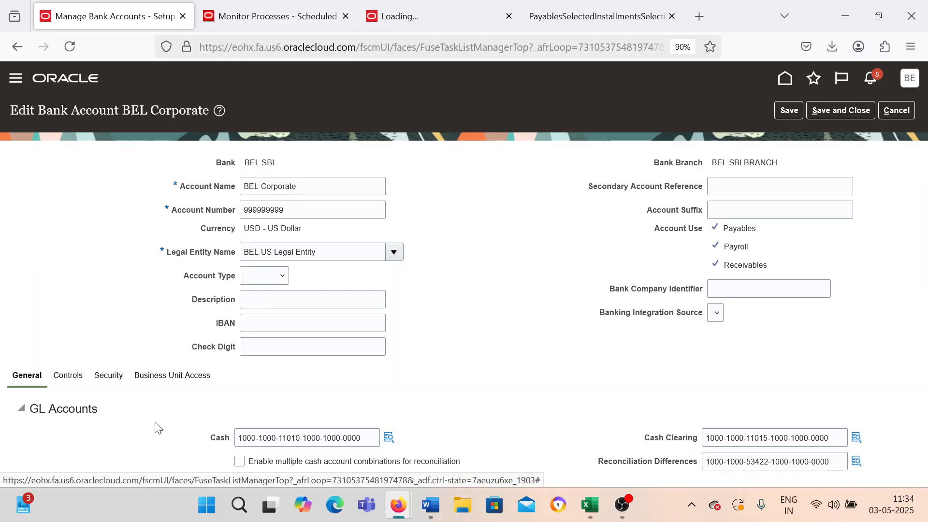
- Enable the Multicurrency account option in the BEL Corporate account's additional information
{"action": "scroll", "coordinate": [148, 382], "scroll_direction": "down", "scroll_amount": 2}
{"action": "scroll", "coordinate": [314, 251], "scroll_direction": "up", "scroll_amount": 2}
{"action": "scroll", "coordinate": [248, 241], "scroll_direction": "down", "scroll_amount": 2}
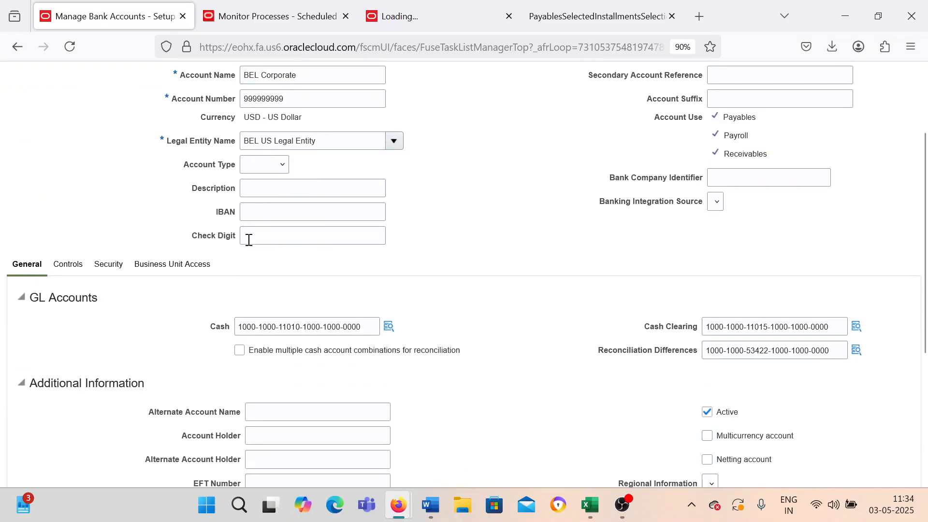
{"action": "scroll", "coordinate": [249, 240], "scroll_direction": "down", "scroll_amount": 3}
{"action": "scroll", "coordinate": [248, 240], "scroll_direction": "up", "scroll_amount": 1}
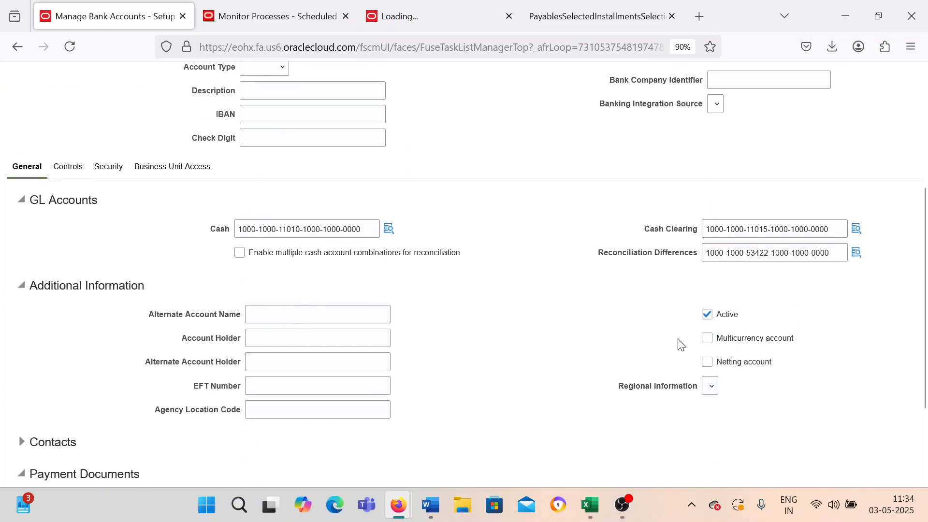
{"action": "left_click", "coordinate": [707, 339]}
{"action": "scroll", "coordinate": [662, 356], "scroll_direction": "up", "scroll_amount": 1}
{"action": "scroll", "coordinate": [533, 368], "scroll_direction": "down", "scroll_amount": 1}
{"action": "scroll", "coordinate": [533, 368], "scroll_direction": "up", "scroll_amount": 2}
{"action": "scroll", "coordinate": [531, 367], "scroll_direction": "down", "scroll_amount": 1}
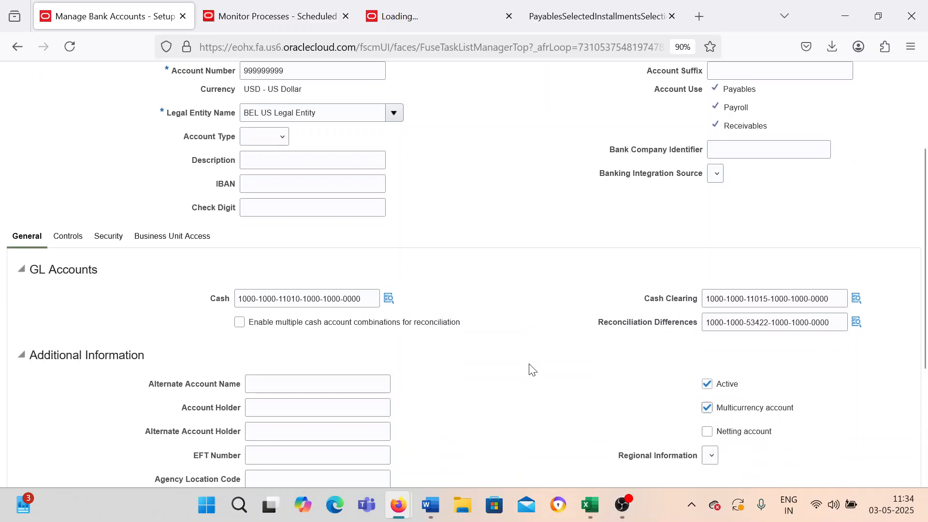
{"action": "scroll", "coordinate": [532, 370], "scroll_direction": "down", "scroll_amount": 1}
{"action": "scroll", "coordinate": [536, 365], "scroll_direction": "down", "scroll_amount": 1}
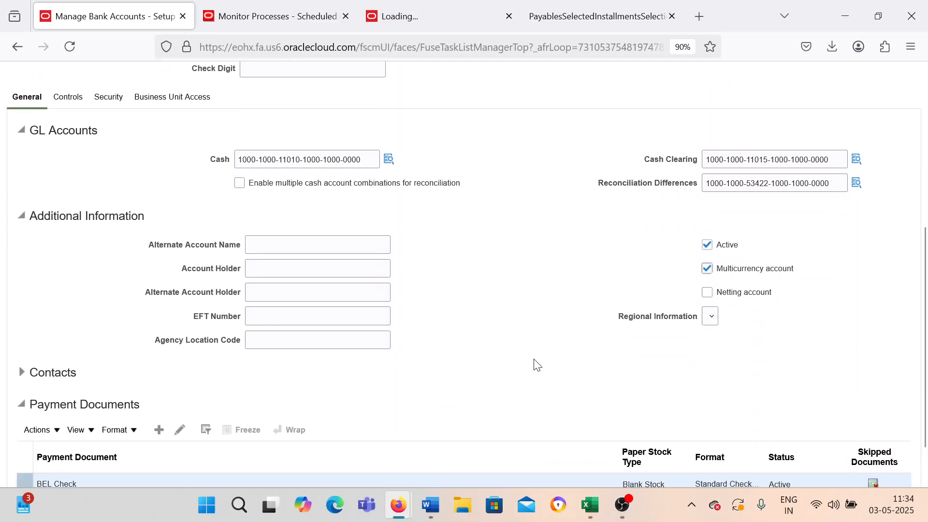
- Save and close the BEL Corporate bank account, then finish the Manage Bank Accounts task
{"action": "scroll", "coordinate": [612, 318], "scroll_direction": "up", "scroll_amount": 4}
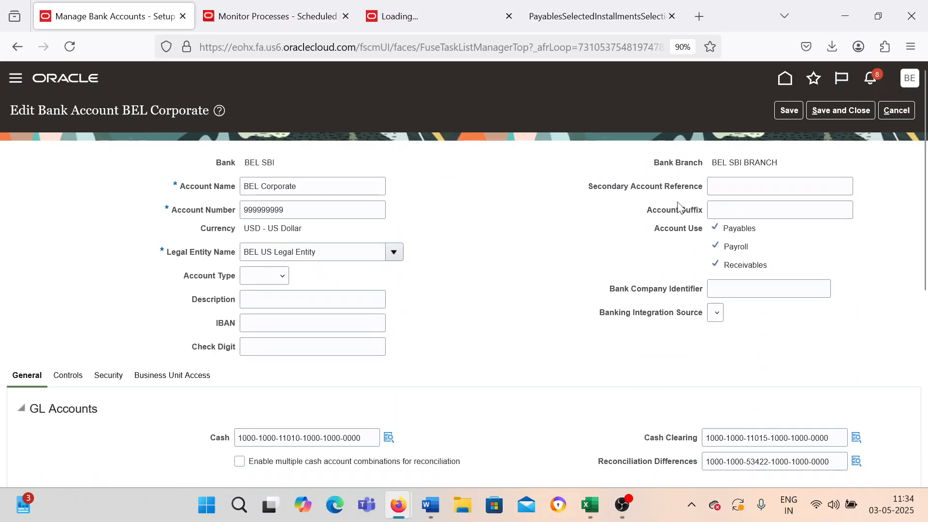
{"action": "left_click", "coordinate": [812, 116]}
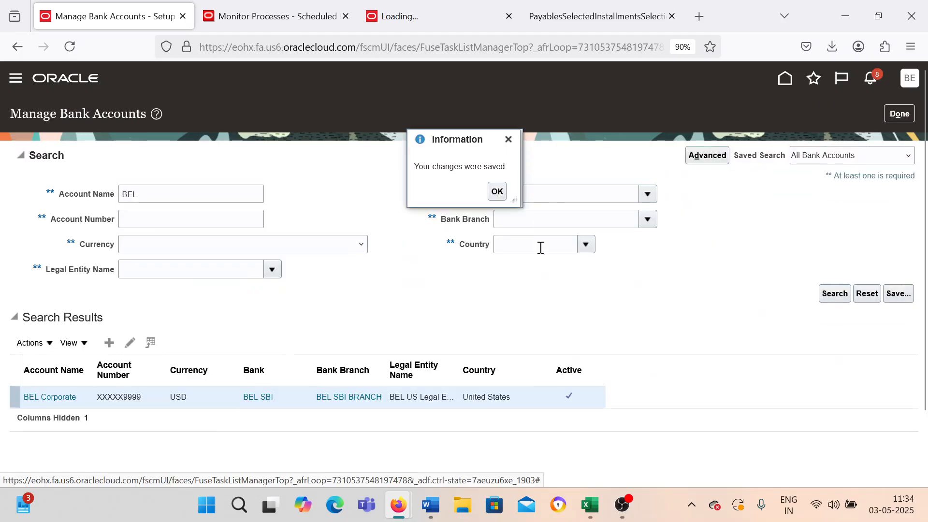
{"action": "left_click", "coordinate": [502, 192]}
{"action": "left_click", "coordinate": [893, 120]}
- Go to the Payables Invoices work area and start creating a new invoice
{"action": "left_click", "coordinate": [17, 75]}
{"action": "scroll", "coordinate": [197, 319], "scroll_direction": "down", "scroll_amount": 5}
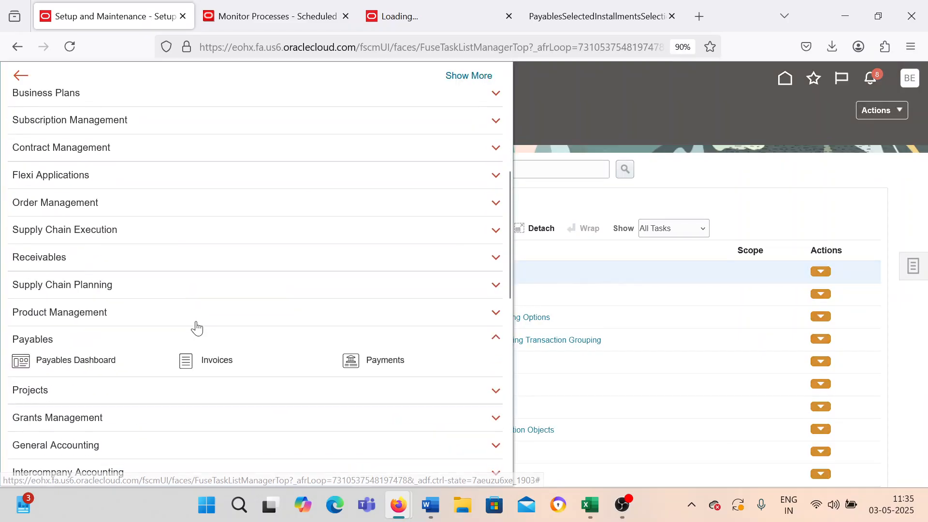
{"action": "left_click", "coordinate": [192, 363]}
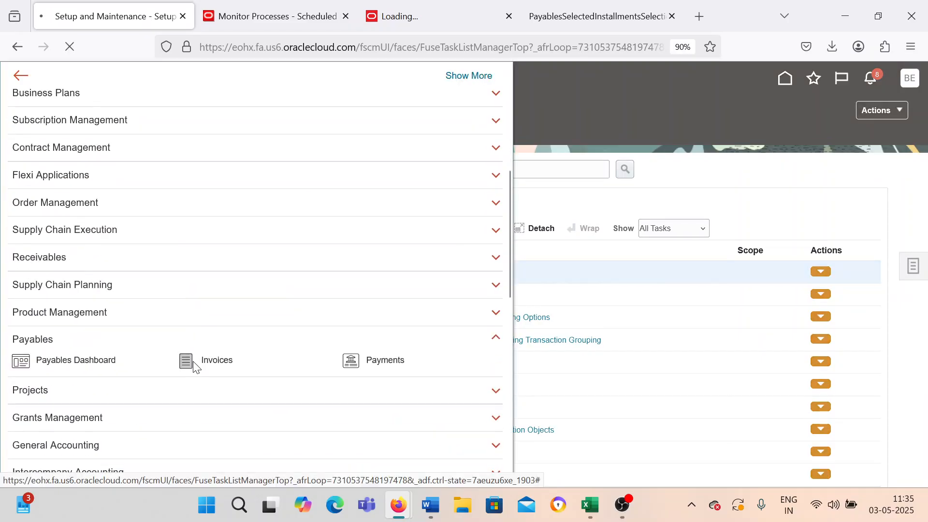
{"action": "left_click", "coordinate": [193, 303]}
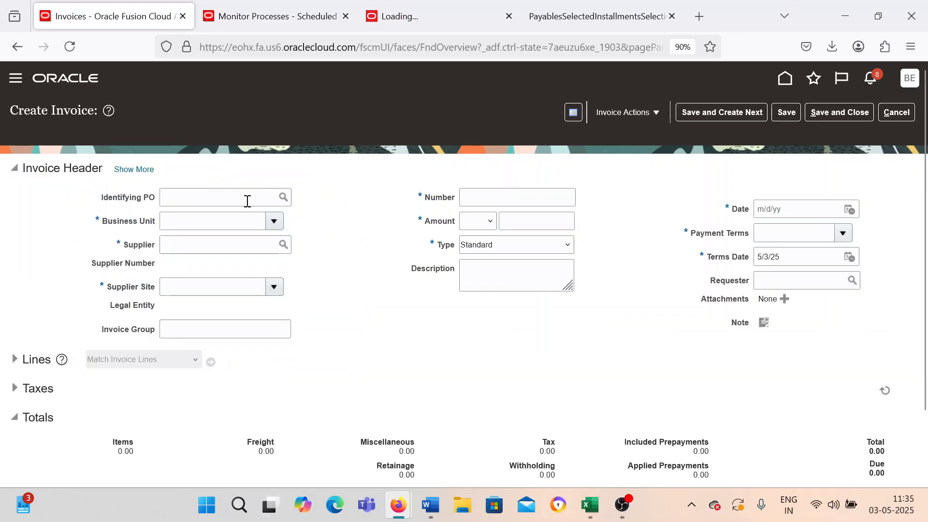
- Set the invoice's business unit to BEL US 1 Business Unit and its supplier to BEL Supplier
{"action": "left_click", "coordinate": [273, 224]}
{"action": "left_click", "coordinate": [259, 261]}
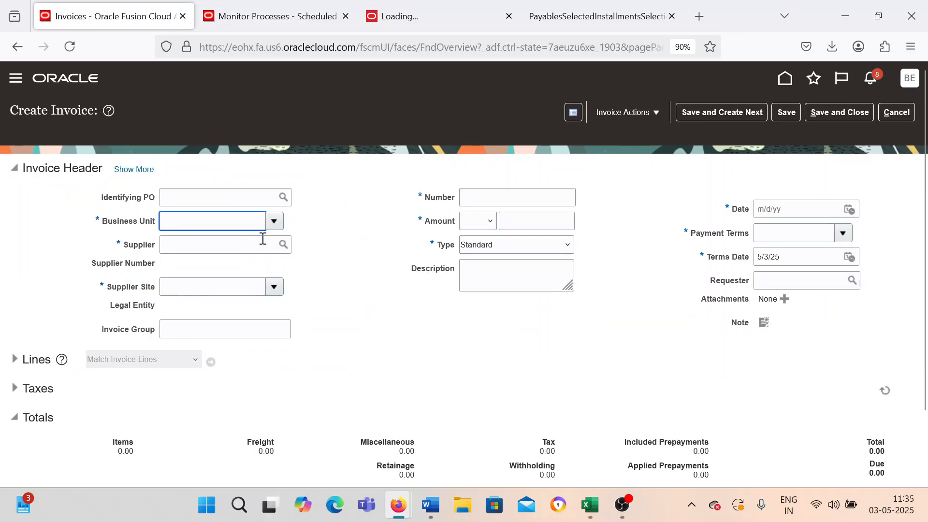
{"action": "left_click", "coordinate": [276, 225]}
{"action": "left_click", "coordinate": [269, 272]}
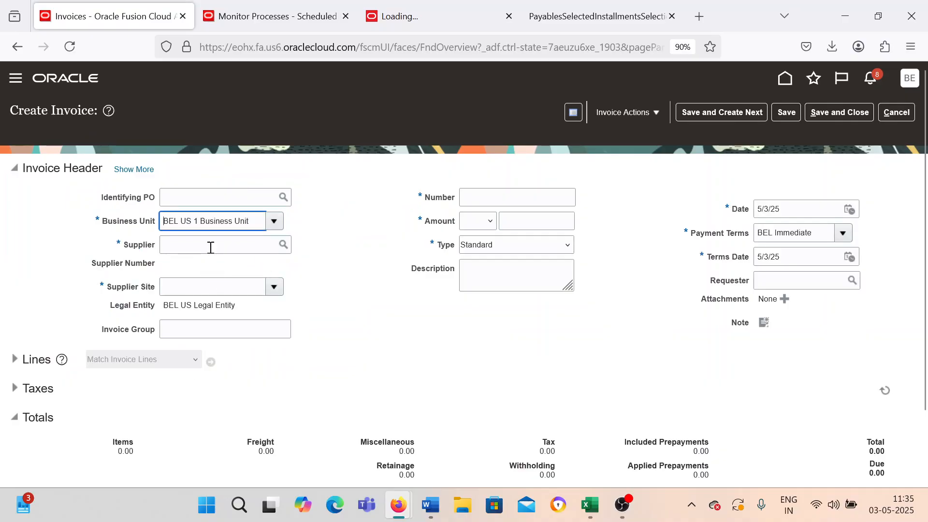
{"action": "left_click", "coordinate": [212, 248]}
{"action": "type", "text": "BEL"}
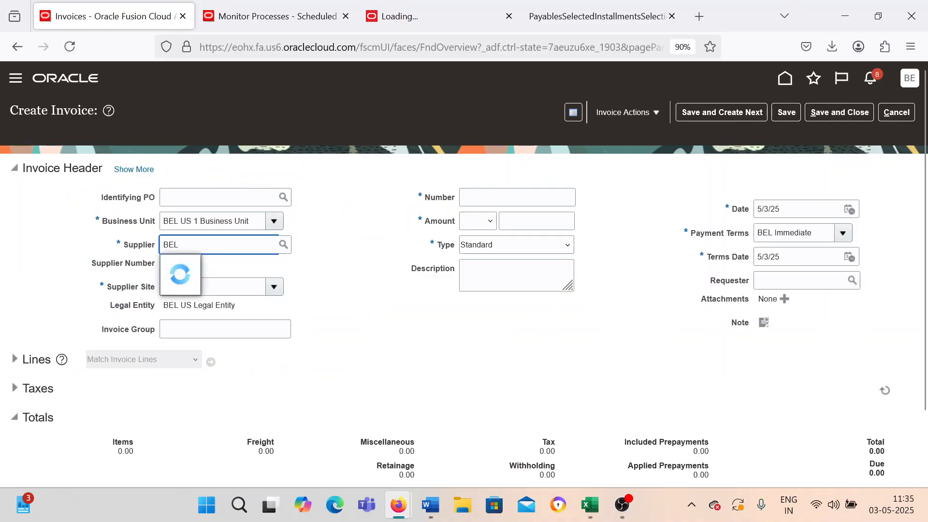
{"action": "type", "text": " Supplier"}
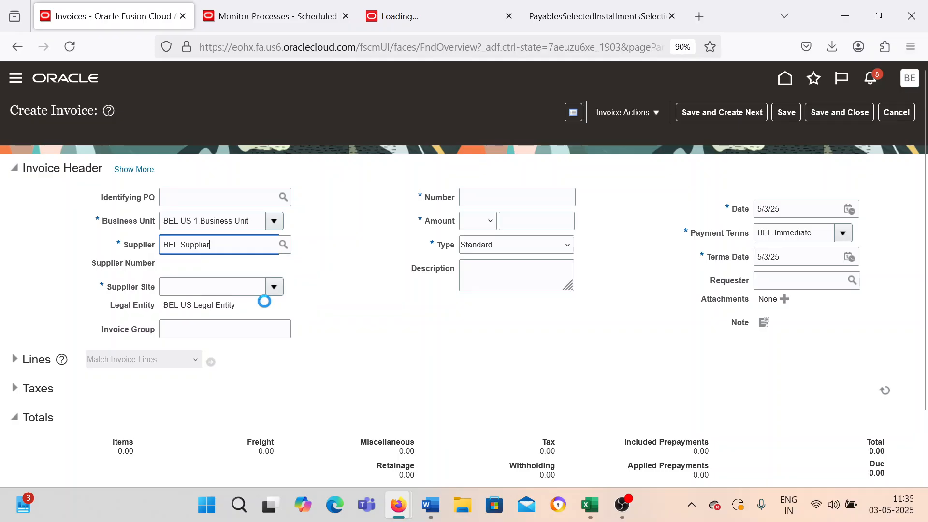
- Enter invoice number FC_001 with an amount of 90 in INR currency
{"action": "left_click", "coordinate": [470, 196]}
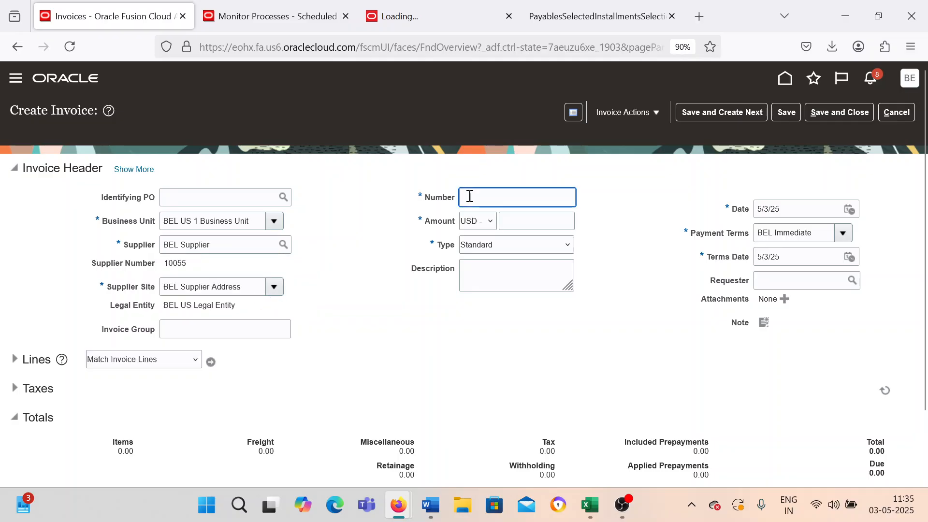
{"action": "type", "text": "FC_"}
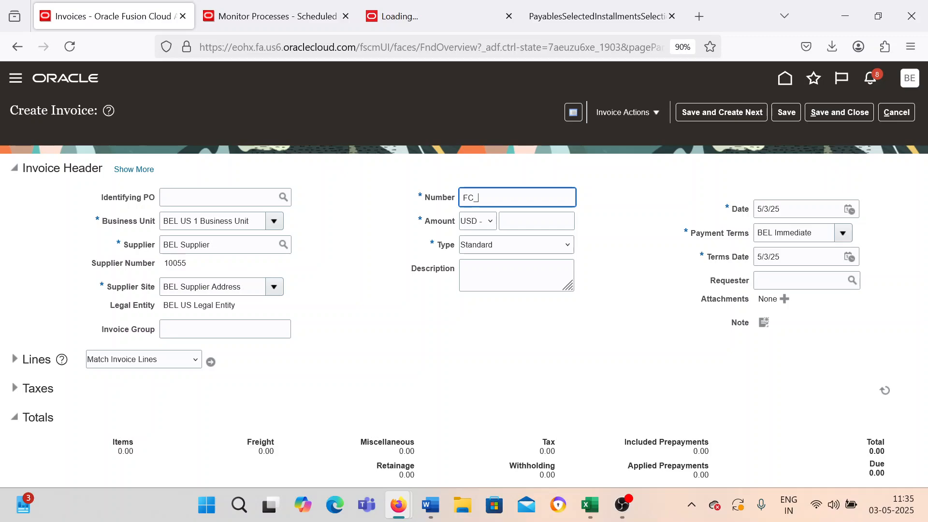
{"action": "type", "text": "001"}
{"action": "key", "text": "Tab"}
{"action": "key", "text": "Tab"}
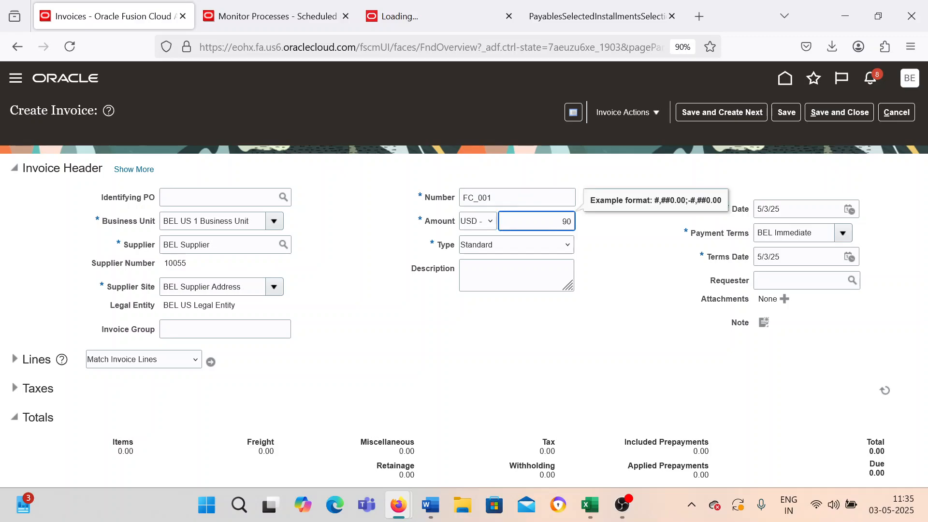
{"action": "left_click", "coordinate": [491, 222]}
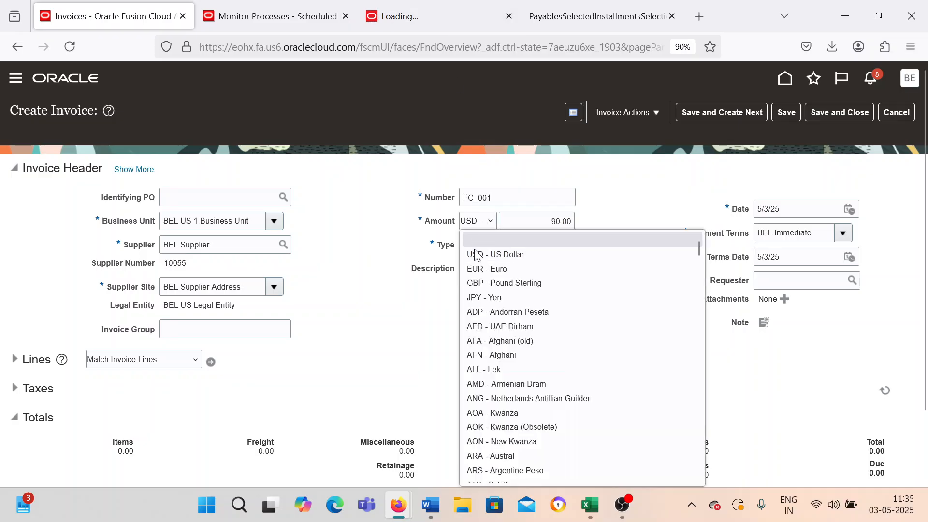
{"action": "scroll", "coordinate": [528, 438], "scroll_direction": "down", "scroll_amount": 10}
{"action": "scroll", "coordinate": [527, 435], "scroll_direction": "down", "scroll_amount": 10}
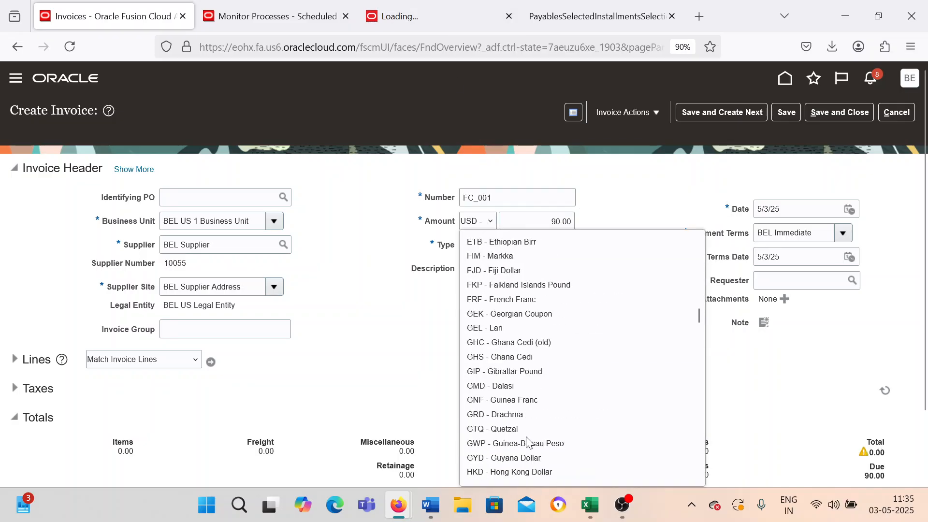
{"action": "left_click", "coordinate": [525, 429]}
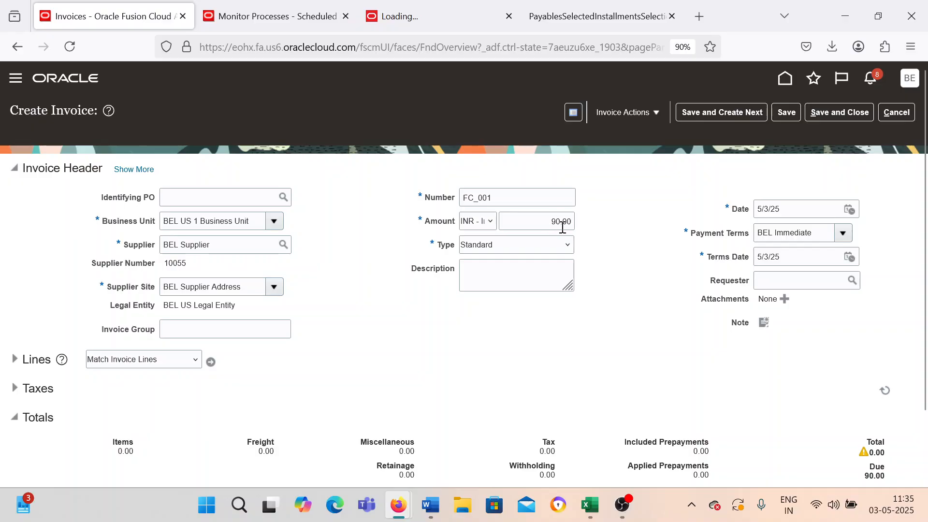
{"action": "scroll", "coordinate": [541, 246], "scroll_direction": "down", "scroll_amount": 2}
{"action": "left_click", "coordinate": [14, 281]}
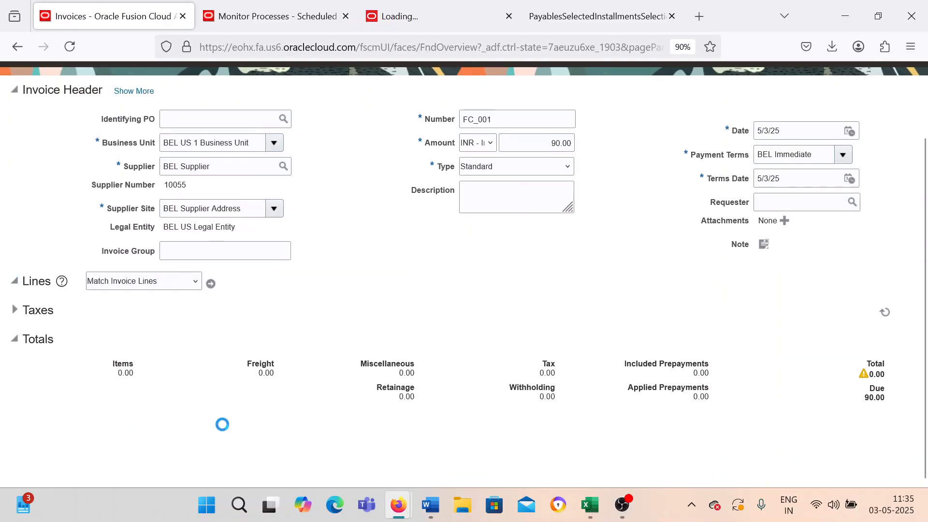
{"action": "left_click", "coordinate": [205, 403]}
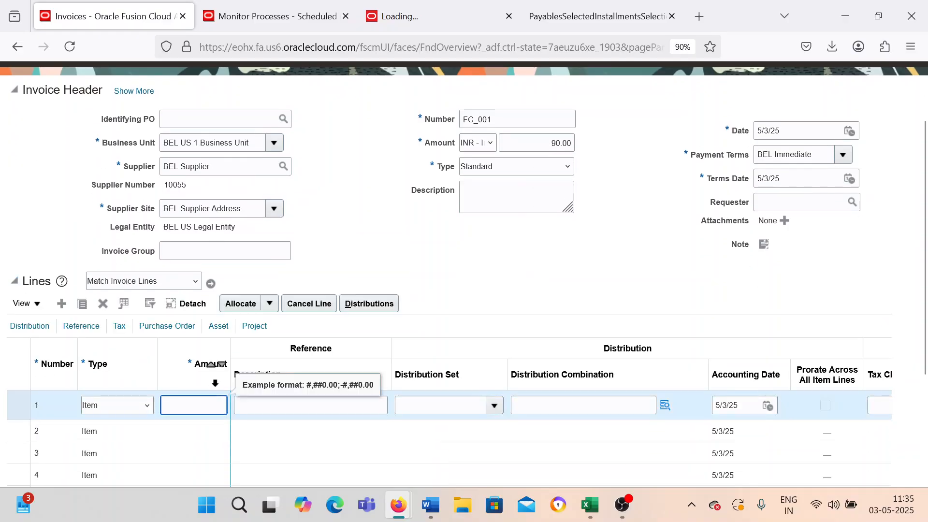
{"action": "type", "text": "90"}
{"action": "left_click", "coordinate": [511, 291]}
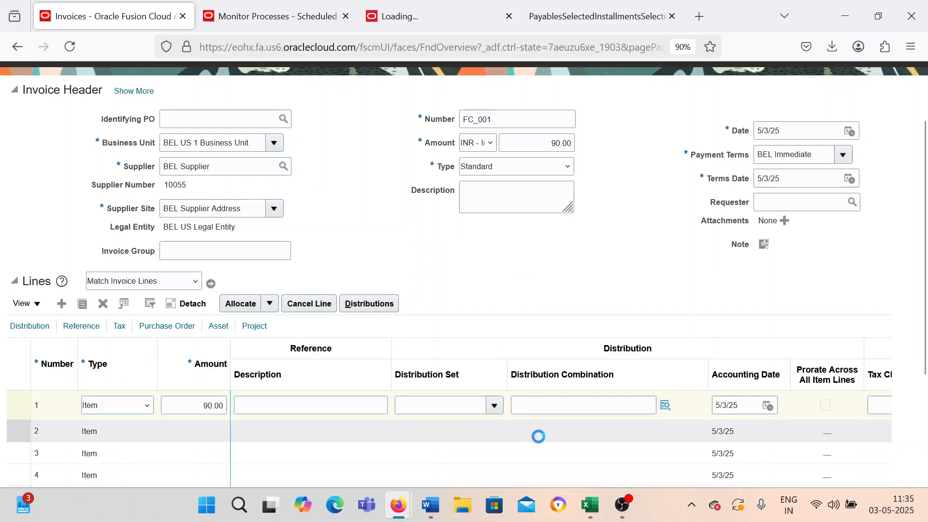
{"action": "left_click", "coordinate": [664, 406]}
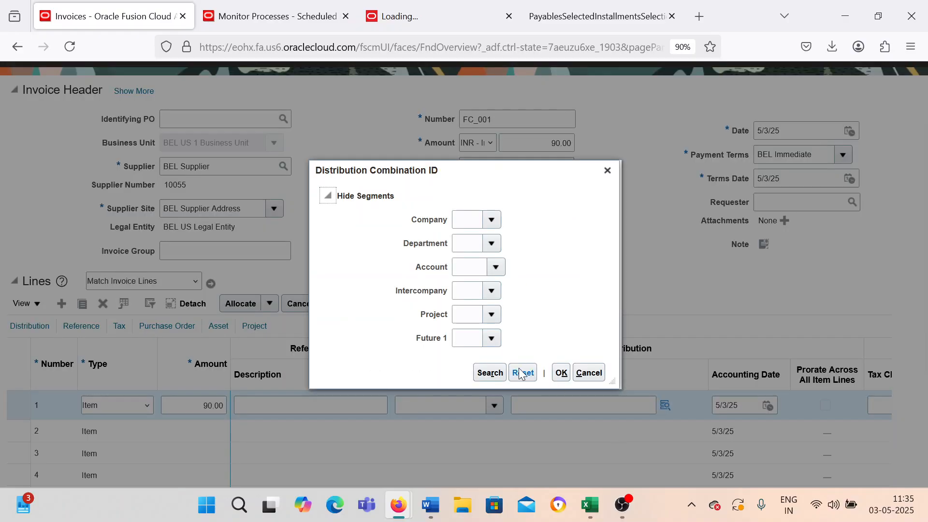
{"action": "left_click", "coordinate": [490, 373]}
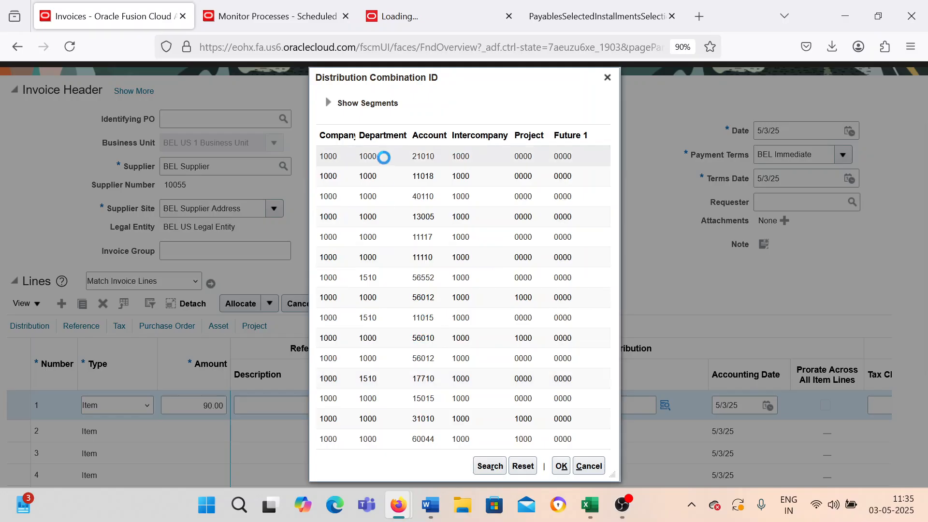
{"action": "left_click", "coordinate": [560, 465]}
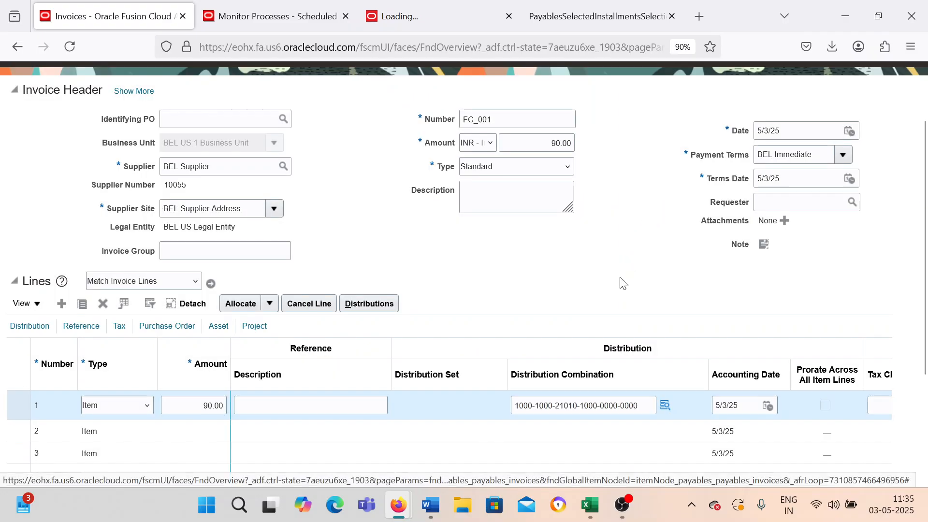
- Validate invoice FC_001, copy its invoice number, and save and close it
{"action": "scroll", "coordinate": [624, 283], "scroll_direction": "up", "scroll_amount": 3}
{"action": "left_click", "coordinate": [626, 112]}
{"action": "left_click", "coordinate": [615, 174]}
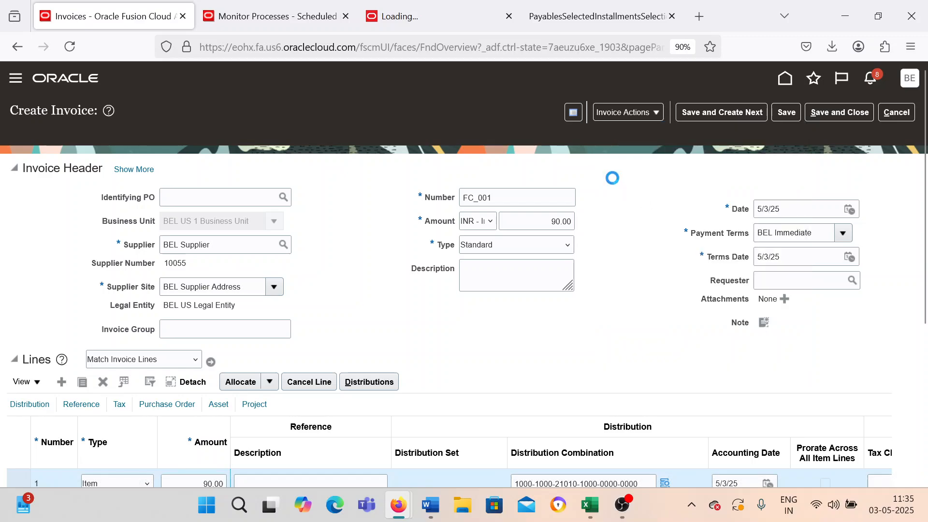
{"action": "left_click", "coordinate": [494, 197]}
{"action": "double_click", "coordinate": [495, 197]}
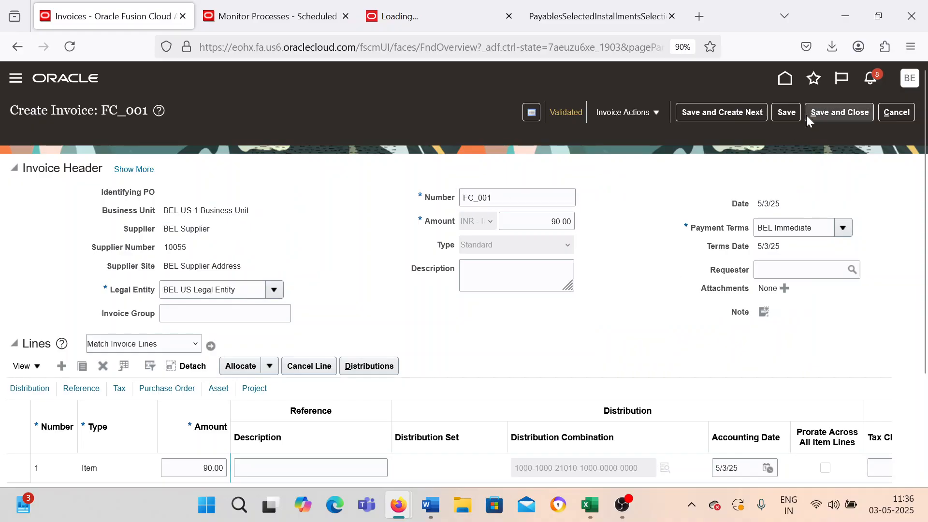
{"action": "left_click", "coordinate": [836, 110]}
- Go to the Payables Payments work area and start creating a new payment
{"action": "left_click", "coordinate": [16, 78]}
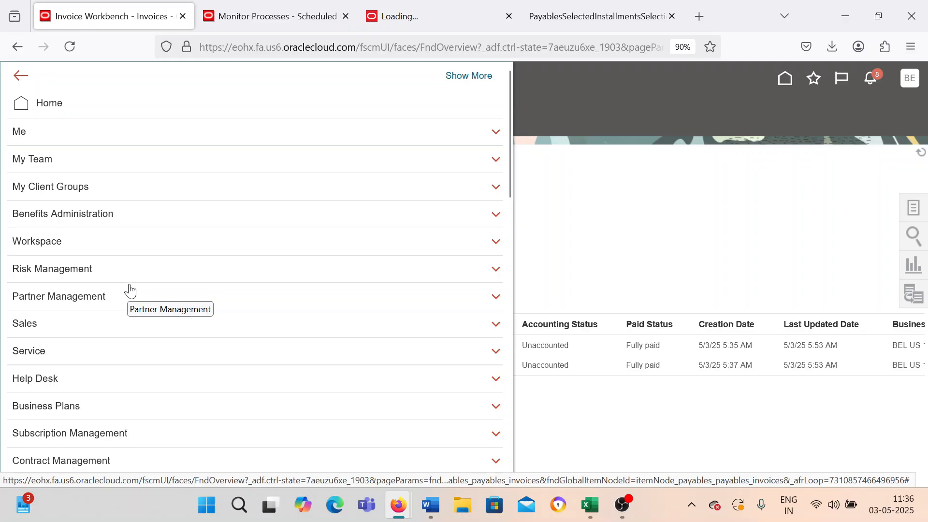
{"action": "scroll", "coordinate": [130, 290], "scroll_direction": "down", "scroll_amount": 7}
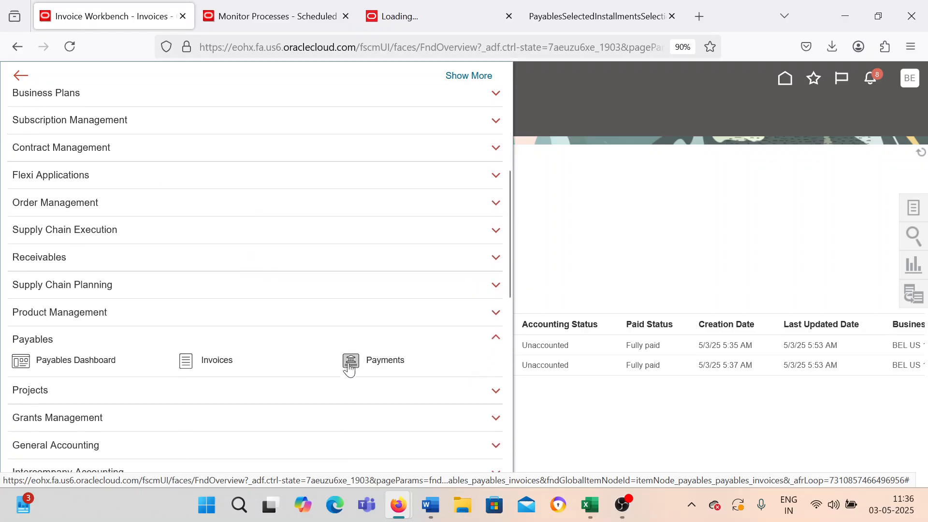
{"action": "left_click", "coordinate": [359, 372]}
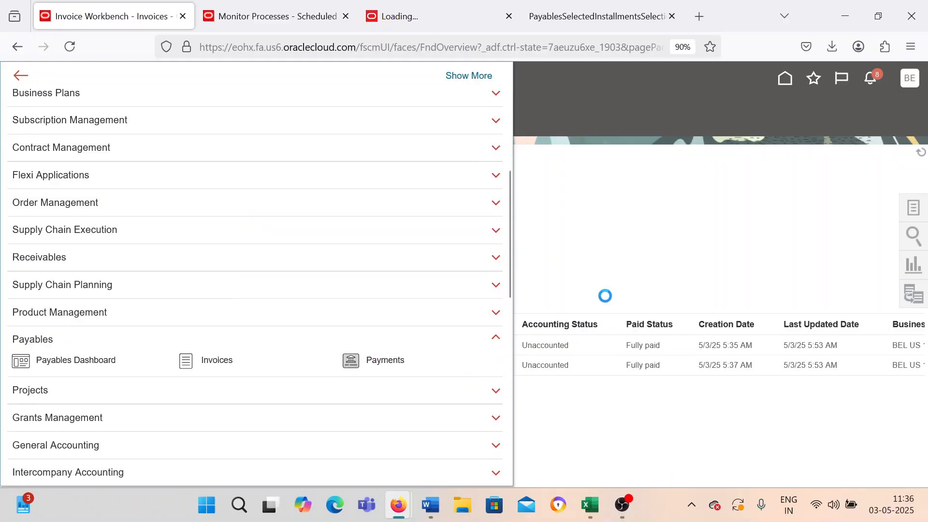
{"action": "left_click", "coordinate": [918, 210]}
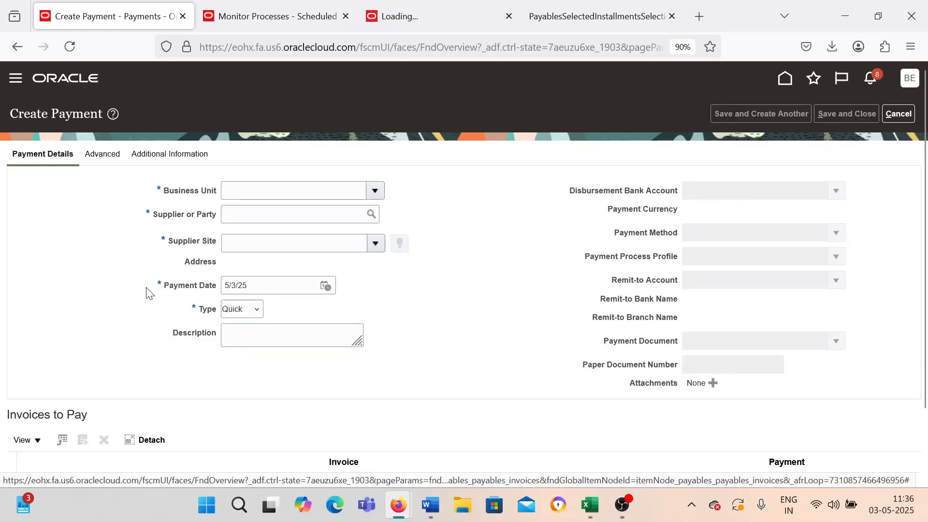
- Set the payment's business unit to BEL US 1 Business Unit and its supplier to BEL Supplier
{"action": "left_click", "coordinate": [375, 193]}
{"action": "left_click", "coordinate": [357, 315]}
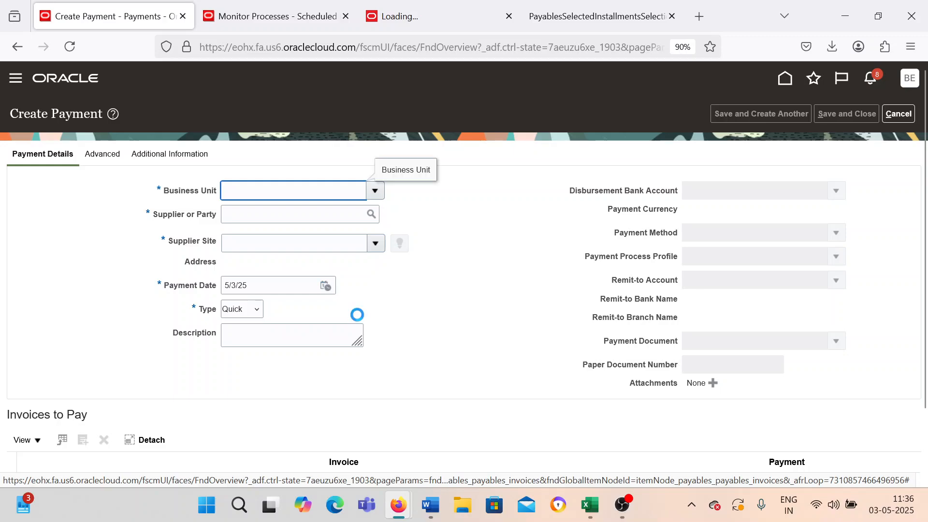
{"action": "left_click", "coordinate": [303, 214]}
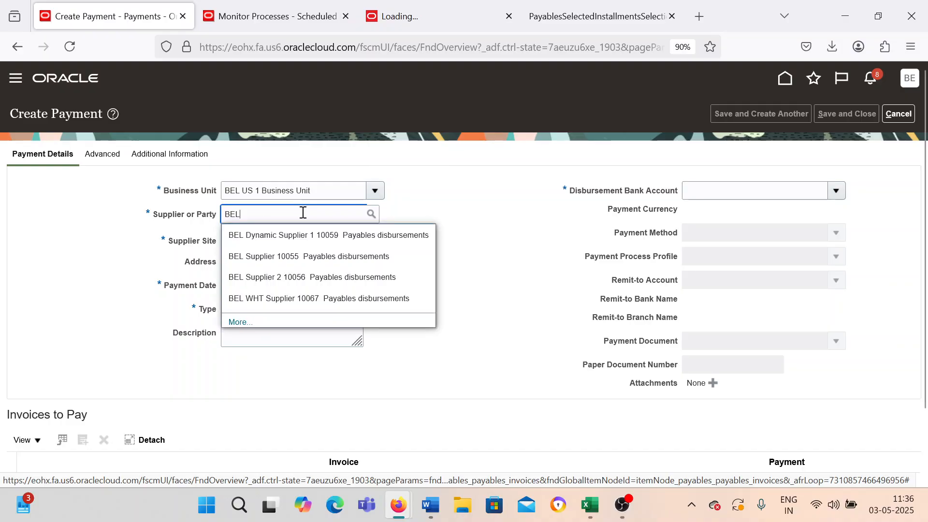
{"action": "left_click", "coordinate": [300, 256]}
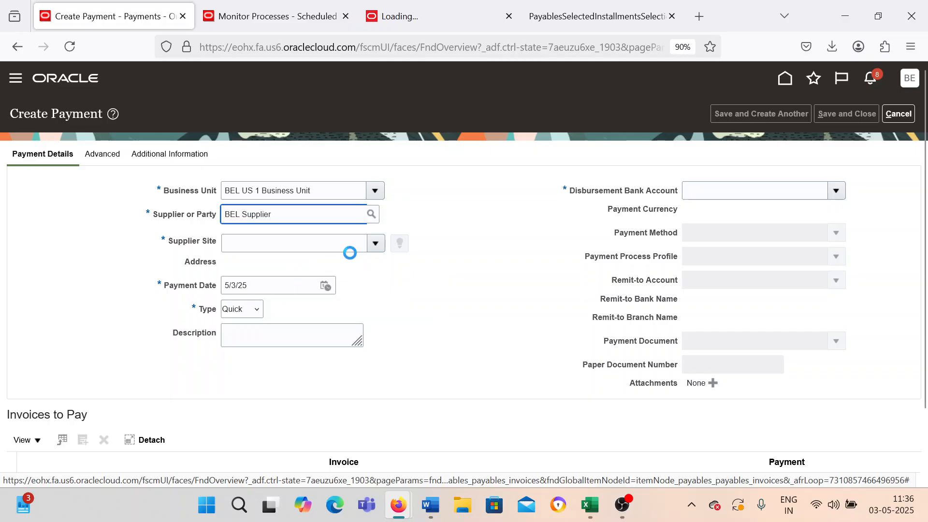
- Choose BEL Corporate as the disbursement bank account and INR - Indian Rupee as the payment currency
{"action": "left_click", "coordinate": [837, 191]}
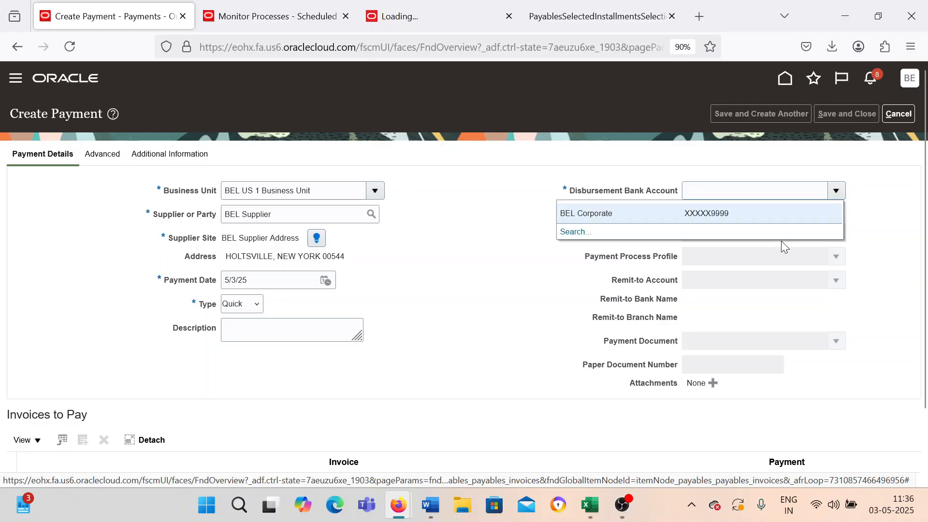
{"action": "left_click", "coordinate": [767, 215]}
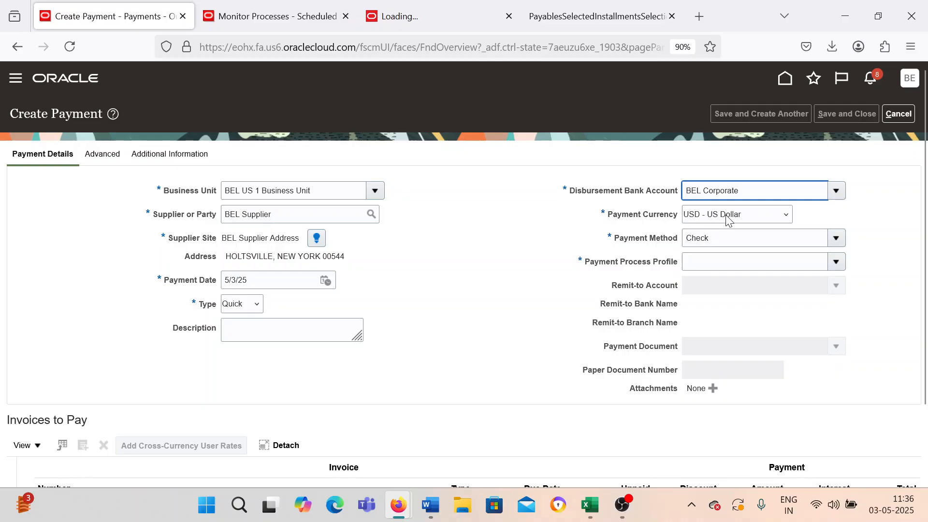
{"action": "left_click", "coordinate": [773, 219]}
{"action": "scroll", "coordinate": [776, 338], "scroll_direction": "down", "scroll_amount": 15}
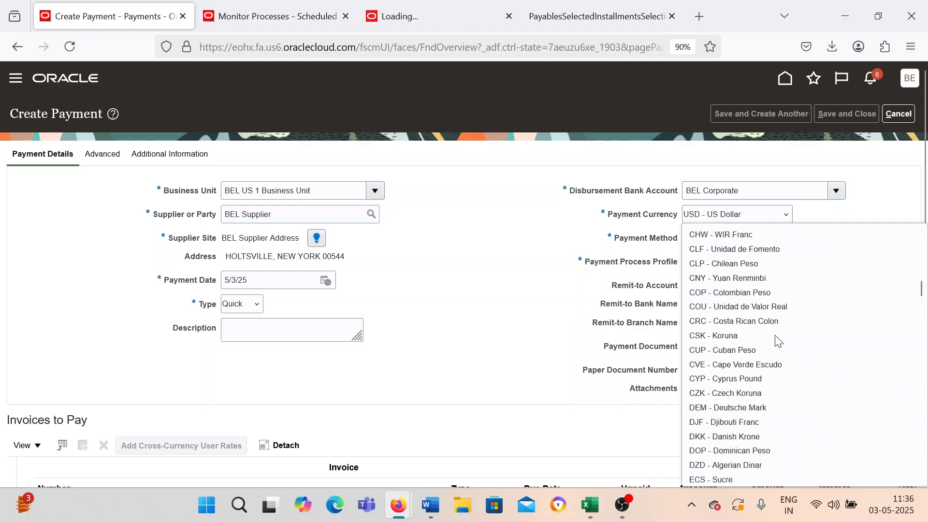
{"action": "scroll", "coordinate": [775, 353], "scroll_direction": "down", "scroll_amount": 6}
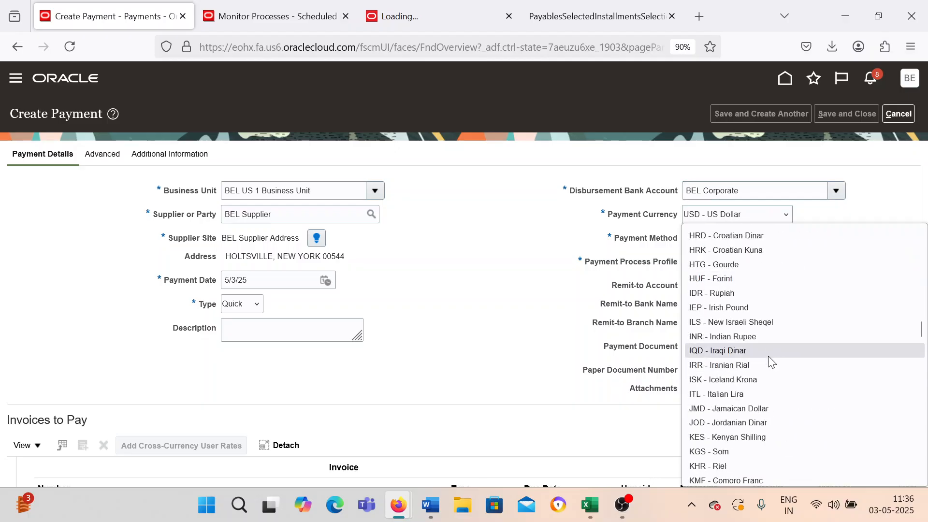
{"action": "left_click", "coordinate": [763, 334]}
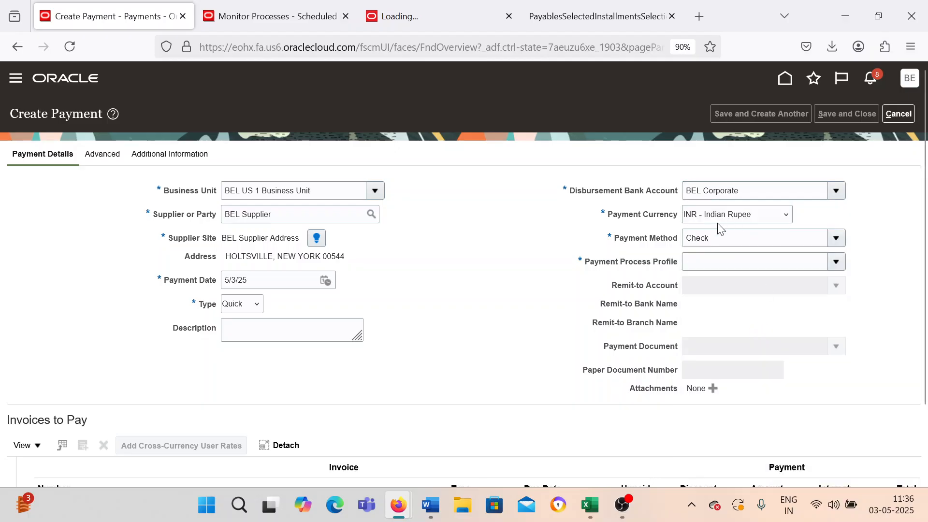
- Set the payment process profile to BEL PPP and the payment document to BEL Check
{"action": "left_click", "coordinate": [836, 261]}
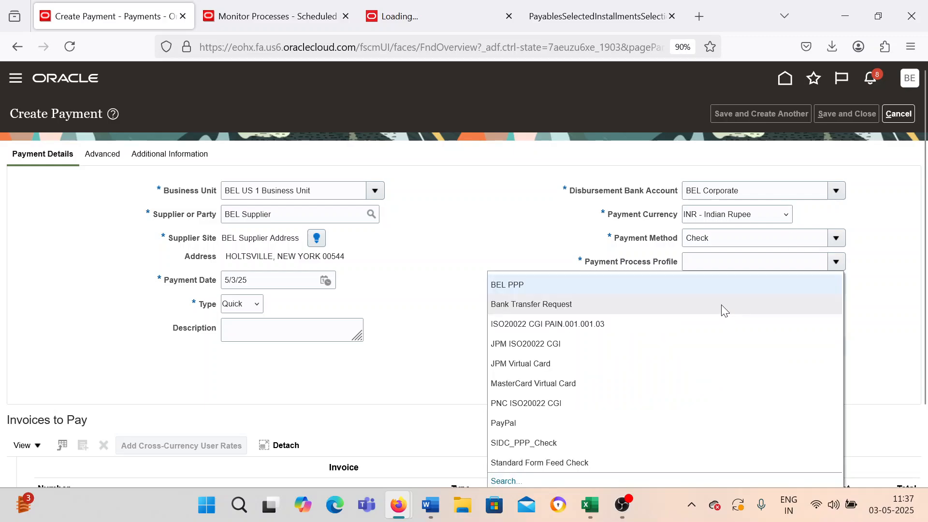
{"action": "left_click", "coordinate": [606, 286]}
{"action": "left_click", "coordinate": [836, 345]}
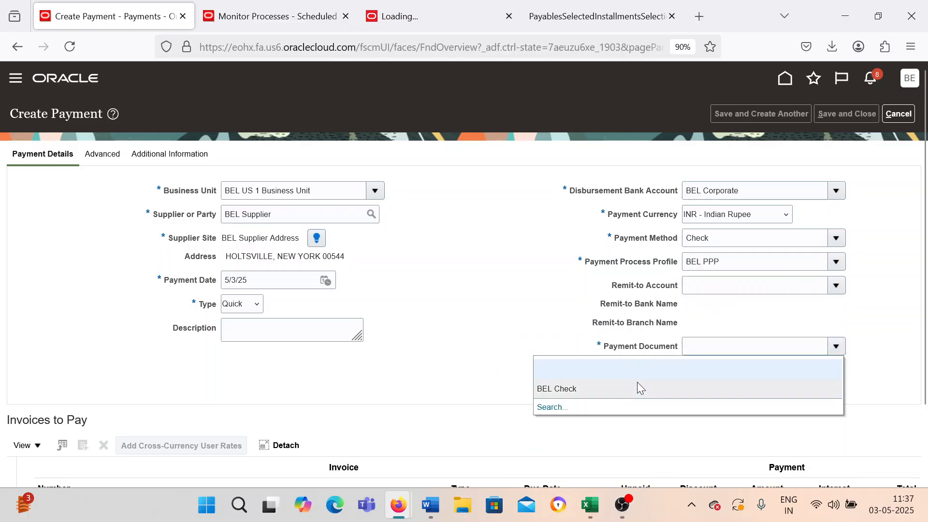
{"action": "left_click", "coordinate": [637, 386]}
- Add invoice FC_001 to the payment's invoices to pay and close the invoice selection
{"action": "scroll", "coordinate": [445, 374], "scroll_direction": "down", "scroll_amount": 2}
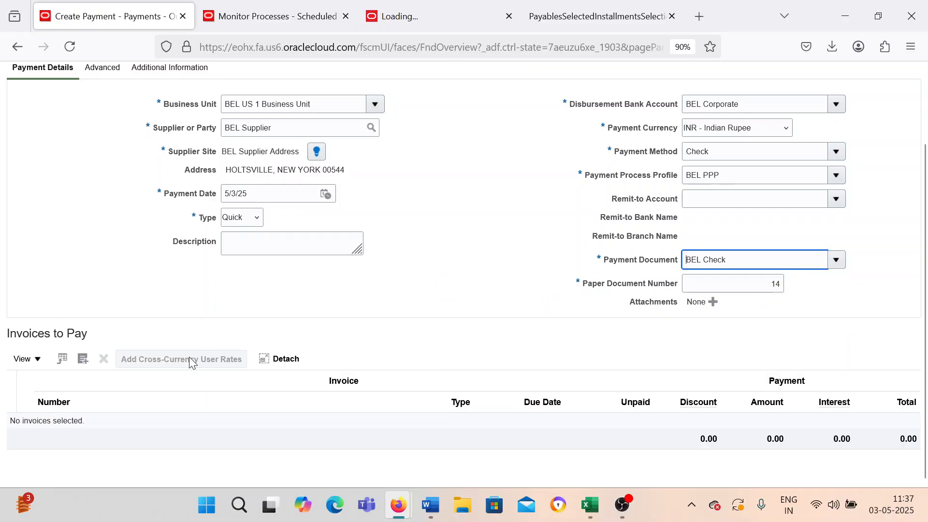
{"action": "left_click", "coordinate": [83, 358]}
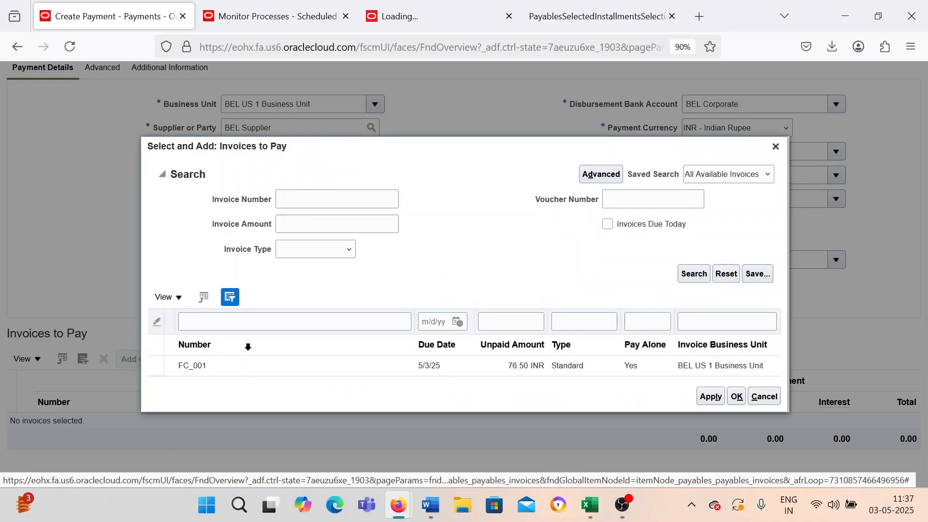
{"action": "left_click", "coordinate": [257, 365]}
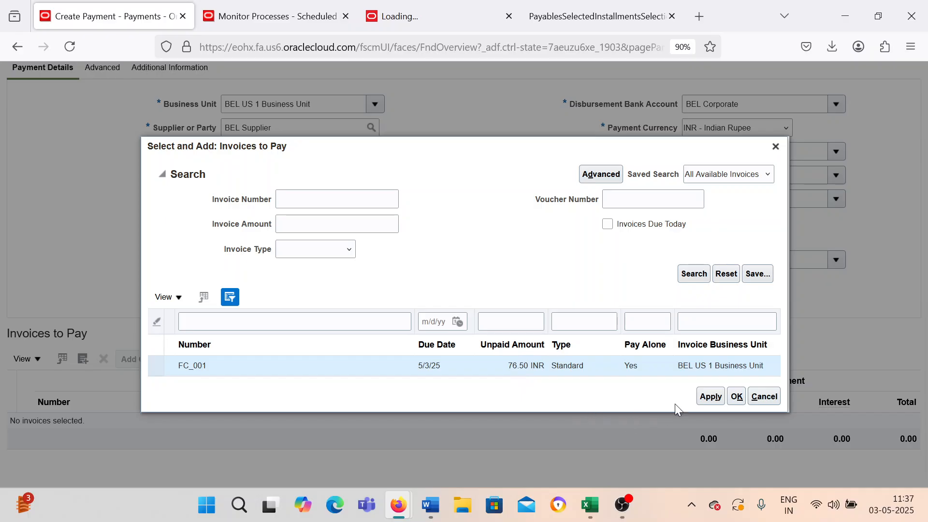
{"action": "left_click", "coordinate": [710, 396]}
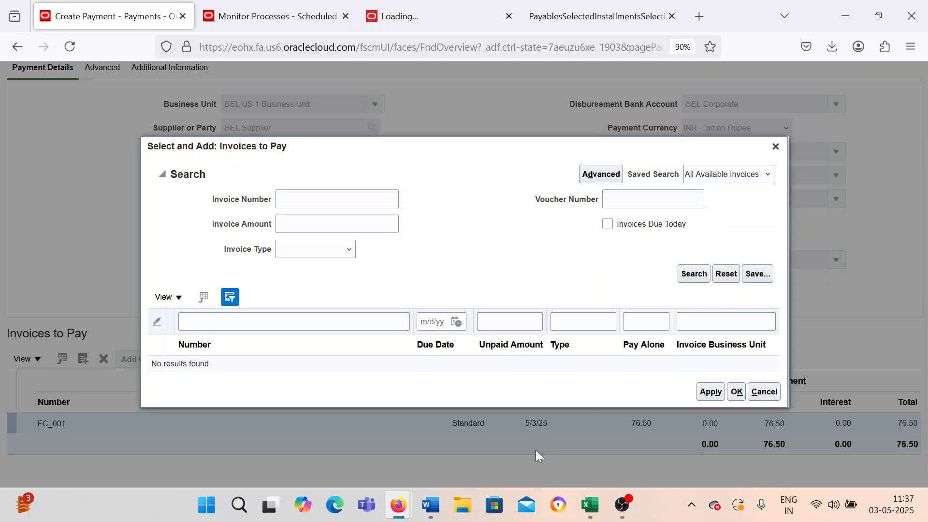
{"action": "left_click", "coordinate": [735, 396]}
{"action": "scroll", "coordinate": [439, 245], "scroll_direction": "up", "scroll_amount": 3}
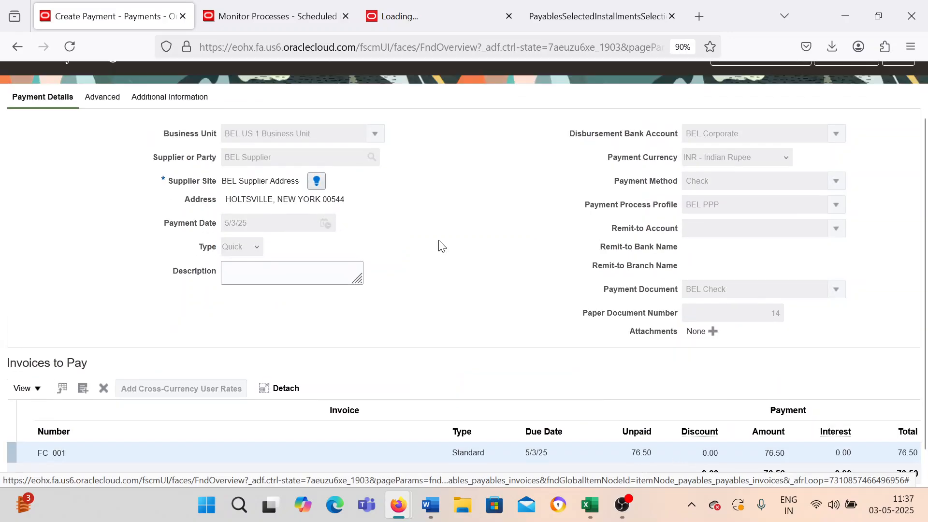
- Review the payment header and the FC_001 invoice line, and save and close the payment
{"action": "scroll", "coordinate": [723, 306], "scroll_direction": "down", "scroll_amount": 2}
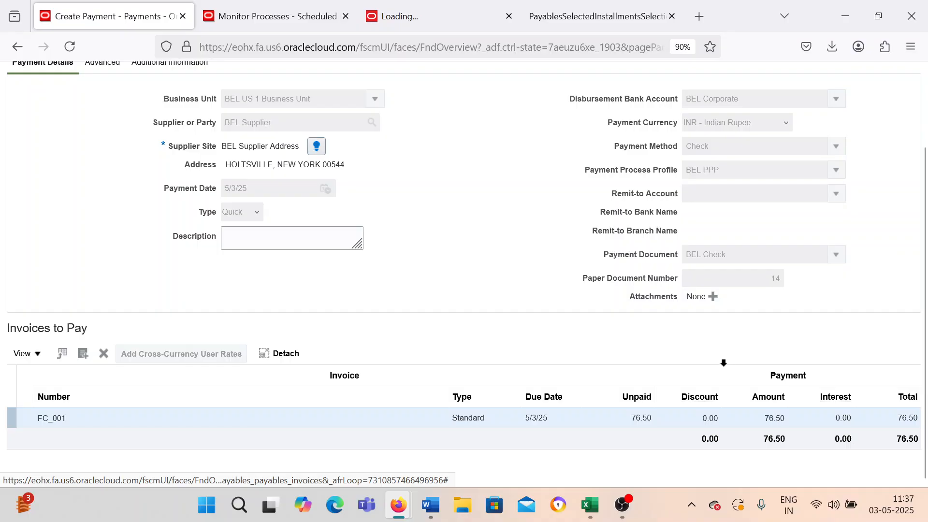
{"action": "scroll", "coordinate": [638, 429], "scroll_direction": "up", "scroll_amount": 3}
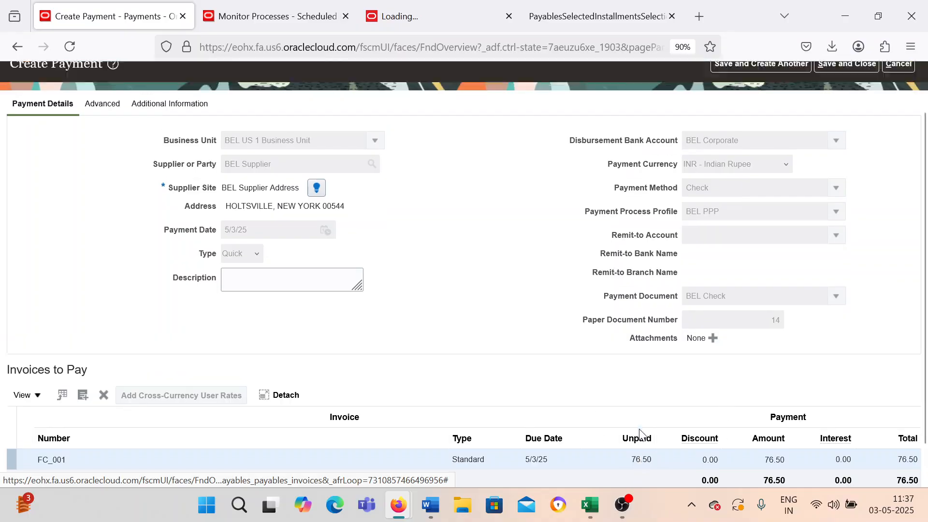
{"action": "scroll", "coordinate": [784, 261], "scroll_direction": "down", "scroll_amount": 3}
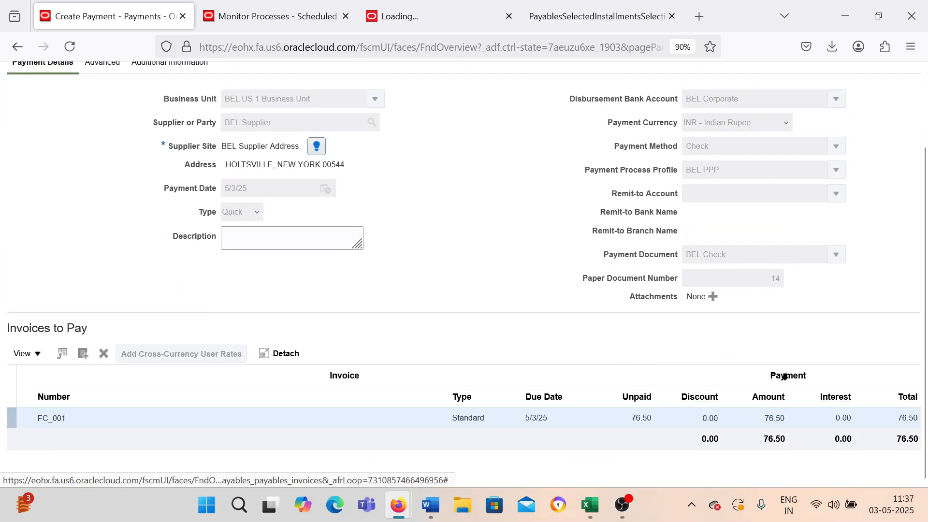
{"action": "scroll", "coordinate": [777, 371], "scroll_direction": "up", "scroll_amount": 3}
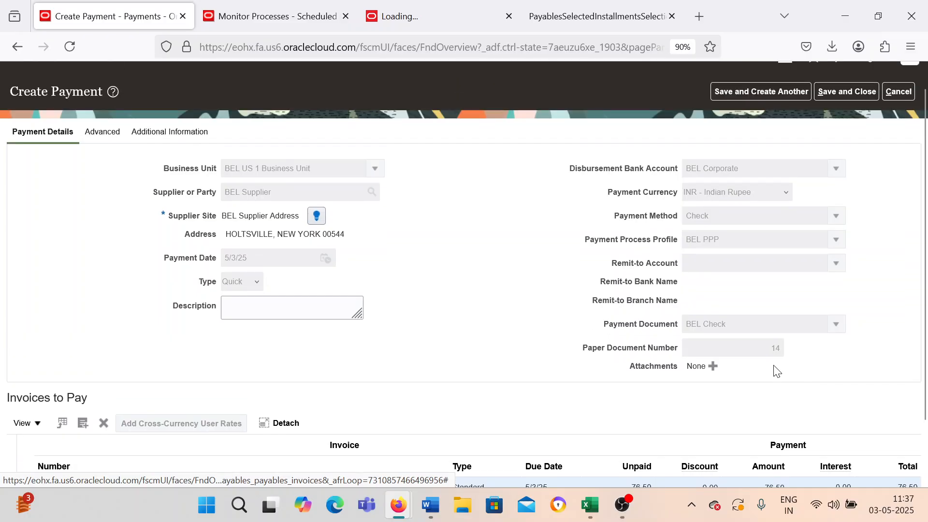
{"action": "scroll", "coordinate": [771, 368], "scroll_direction": "down", "scroll_amount": 3}
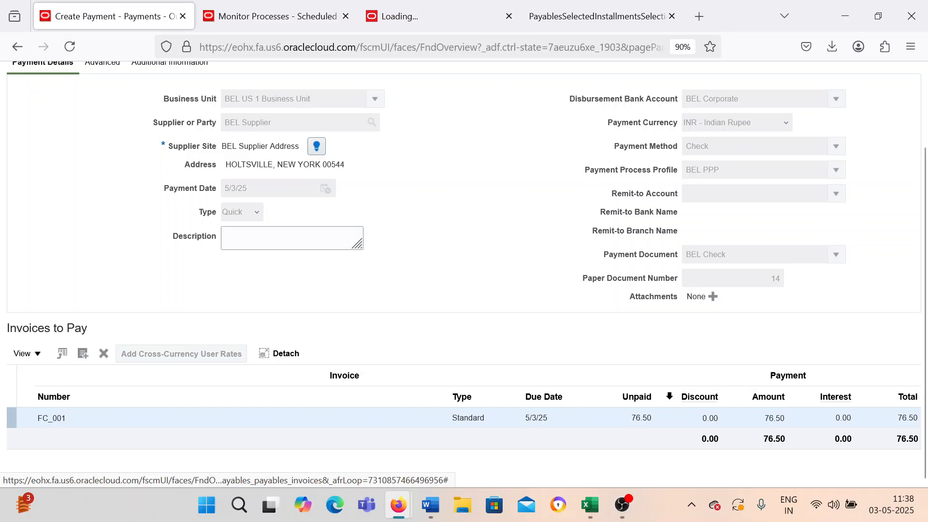
{"action": "scroll", "coordinate": [669, 396], "scroll_direction": "up", "scroll_amount": 3}
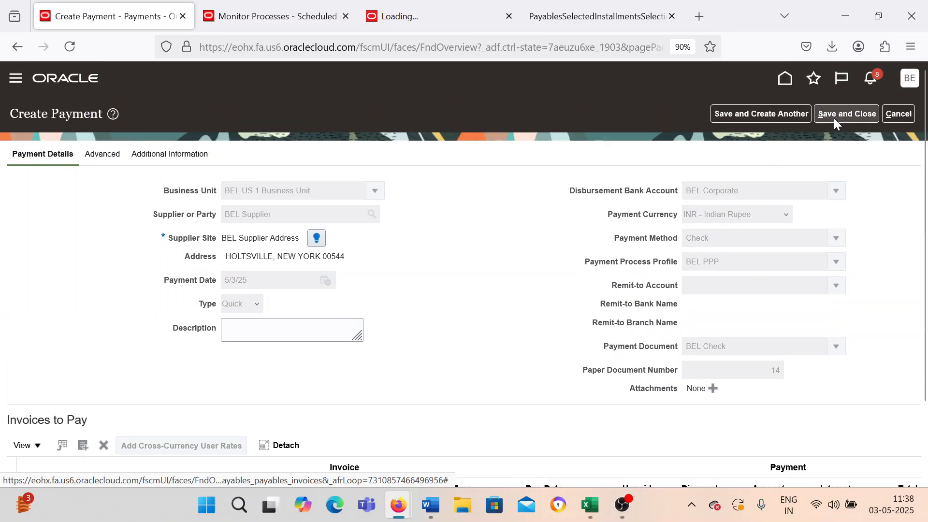
{"action": "left_click", "coordinate": [833, 118]}
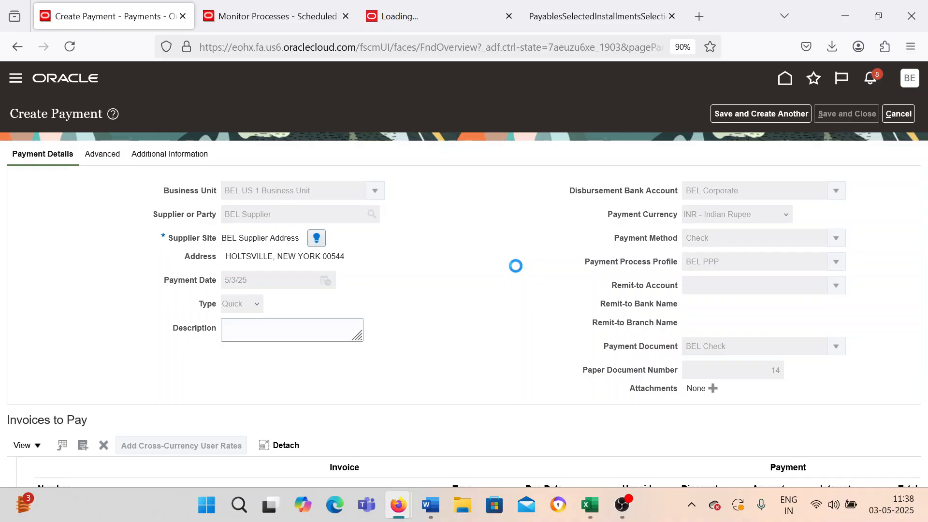
{"action": "double_click", "coordinate": [445, 167]}
- Switch to the AP-Process sheet in Excel and mark "12. Foreign Currency Invoice & Payment Configuration & Process" as Done in C14
{"action": "mouse_move", "coordinate": [590, 505]}
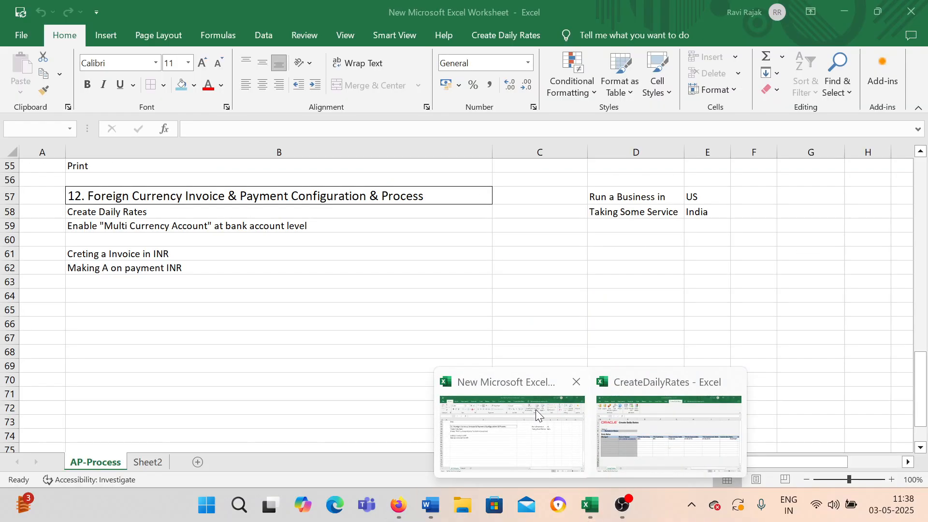
{"action": "left_click", "coordinate": [535, 410]}
{"action": "scroll", "coordinate": [336, 355], "scroll_direction": "up", "scroll_amount": 15}
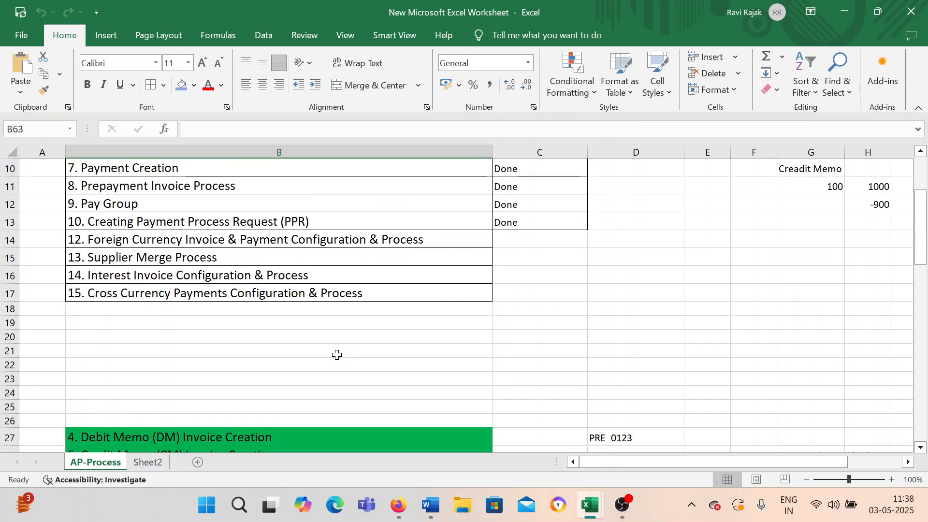
{"action": "left_click", "coordinate": [540, 223]}
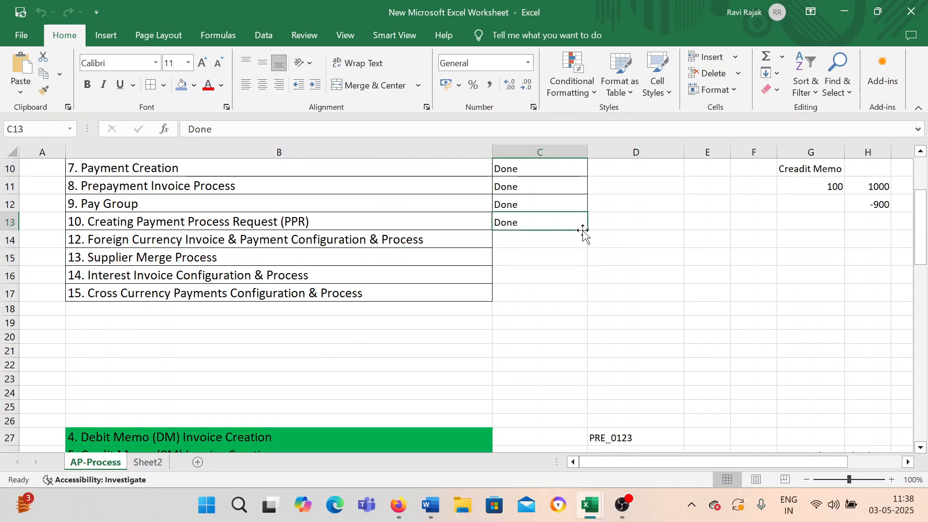
{"action": "left_click_drag", "start_coordinate": [587, 230], "coordinate": [580, 245]}
{"action": "left_click", "coordinate": [548, 260]}
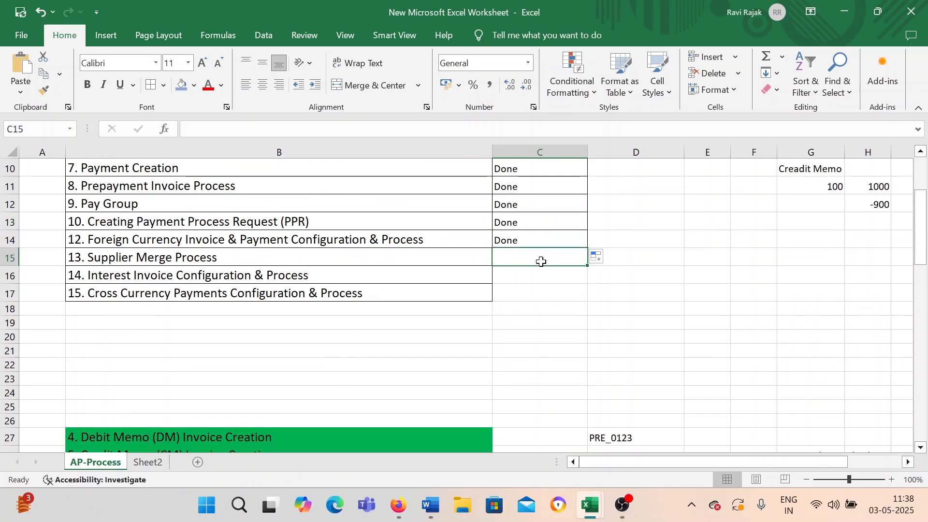
- In the Supplier Merge Process row, enter A in cell E15 and B in cell G15
{"action": "scroll", "coordinate": [201, 286], "scroll_direction": "down", "scroll_amount": 1}
{"action": "scroll", "coordinate": [216, 288], "scroll_direction": "up", "scroll_amount": 1}
{"action": "left_click", "coordinate": [226, 256]}
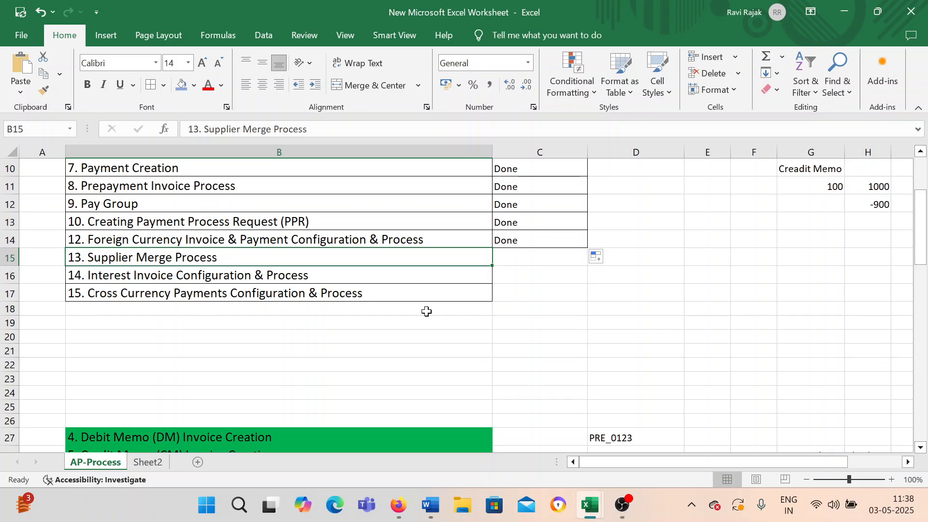
{"action": "scroll", "coordinate": [425, 311], "scroll_direction": "down", "scroll_amount": 1}
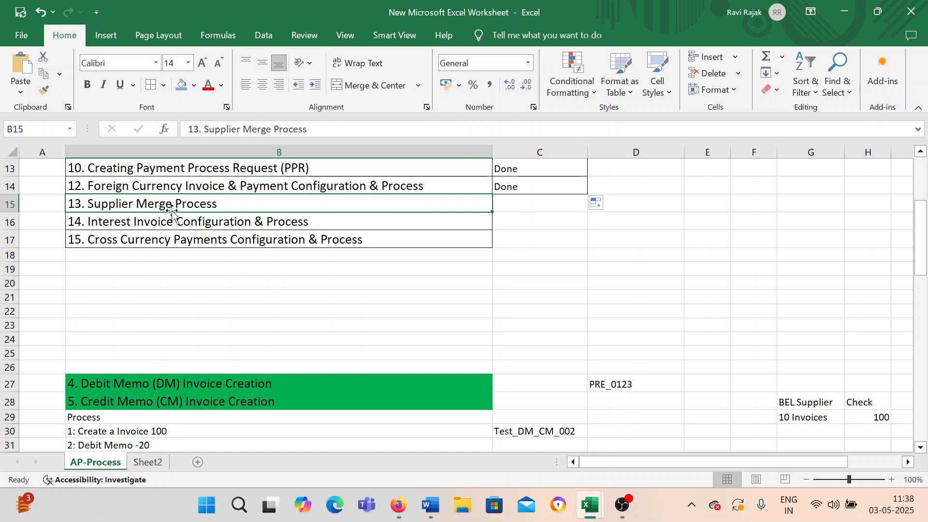
{"action": "left_click", "coordinate": [725, 207]}
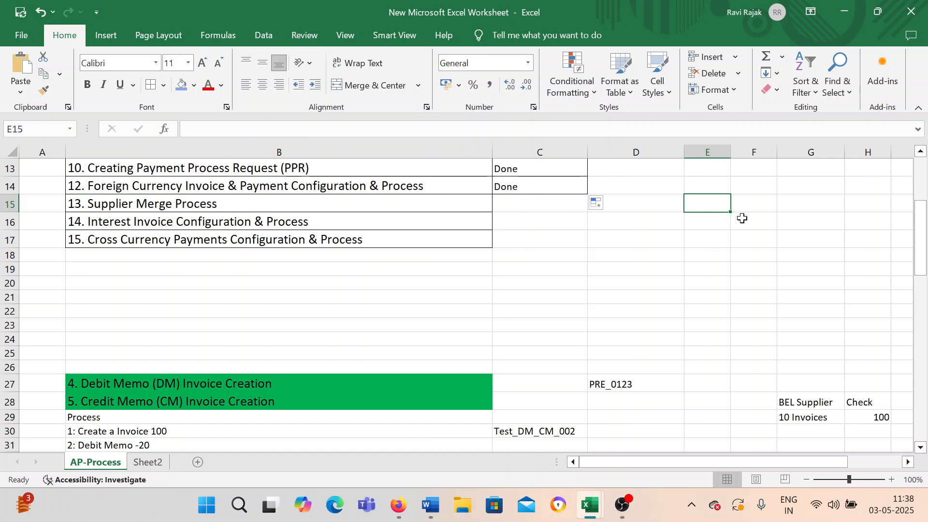
{"action": "type", "text": "A"}
{"action": "key", "text": "Tab"}
{"action": "key", "text": "Tab"}
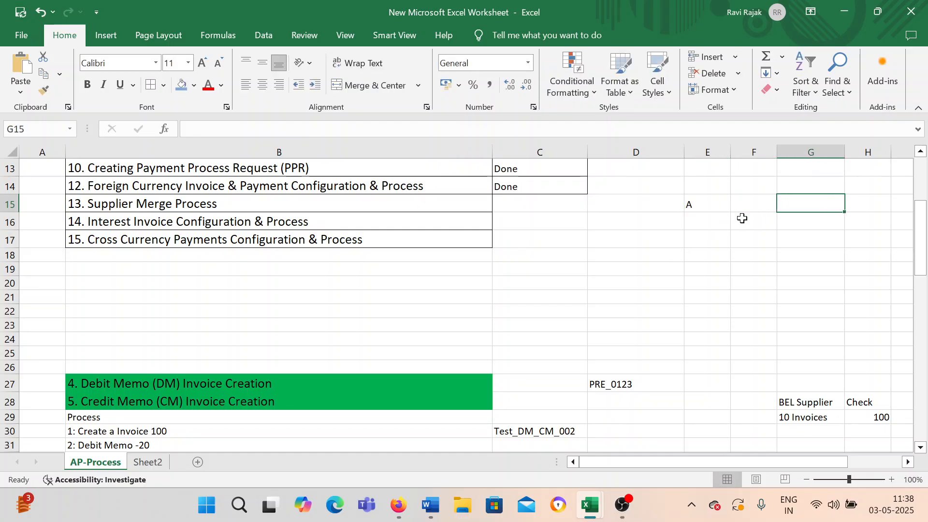
{"action": "type", "text": "B"}
{"action": "key", "text": "Return"}
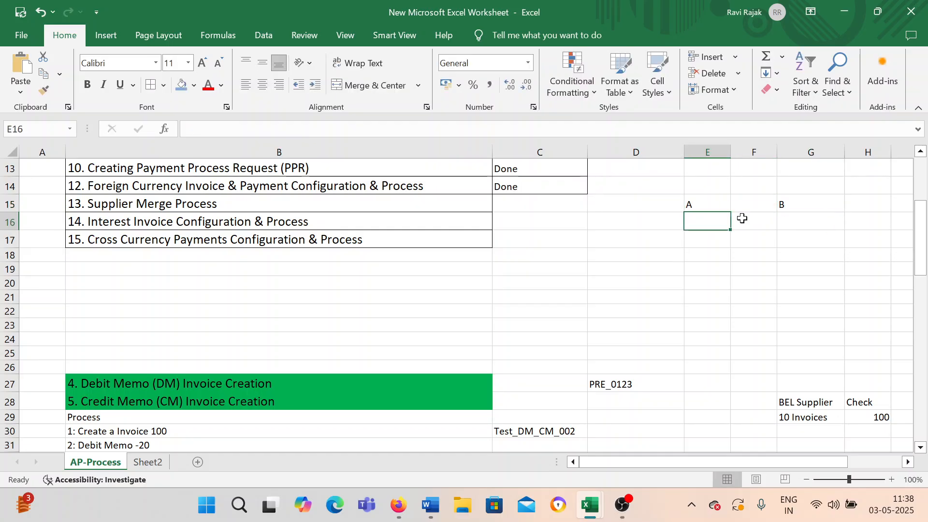
- Enter A in cell G16, directly beneath the B entry
{"action": "key", "text": "Down"}
{"action": "key", "text": "Up"}
{"action": "key", "text": "Tab"}
{"action": "key", "text": "Tab"}
{"action": "type", "text": "A"}
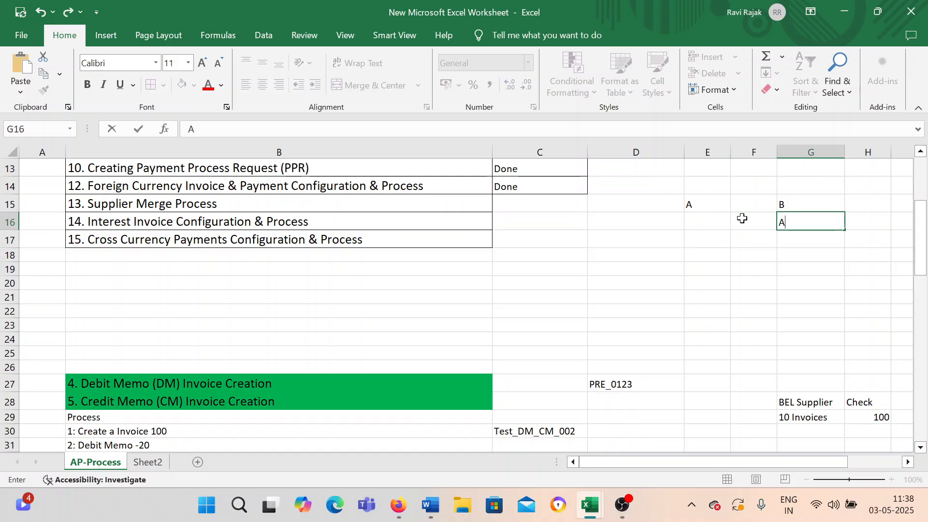
{"action": "key", "text": "Return"}
{"action": "key", "text": "Down"}
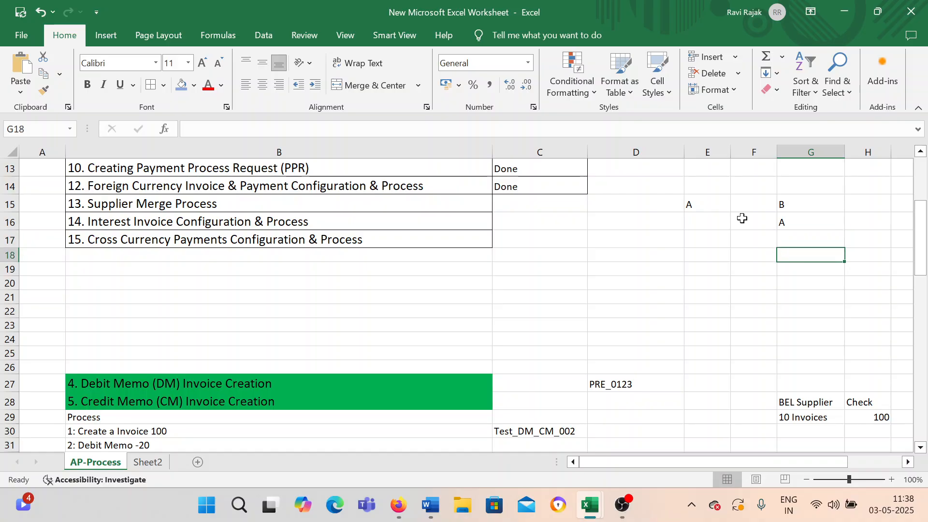
{"action": "key", "text": "Left"}
{"action": "key", "text": "Left"}
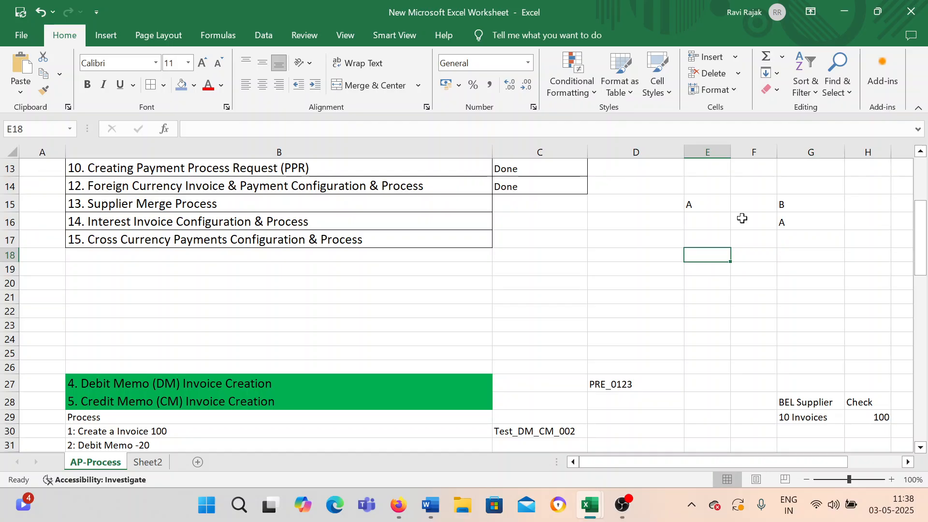
{"action": "key", "text": "Right"}
{"action": "key", "text": "Right"}
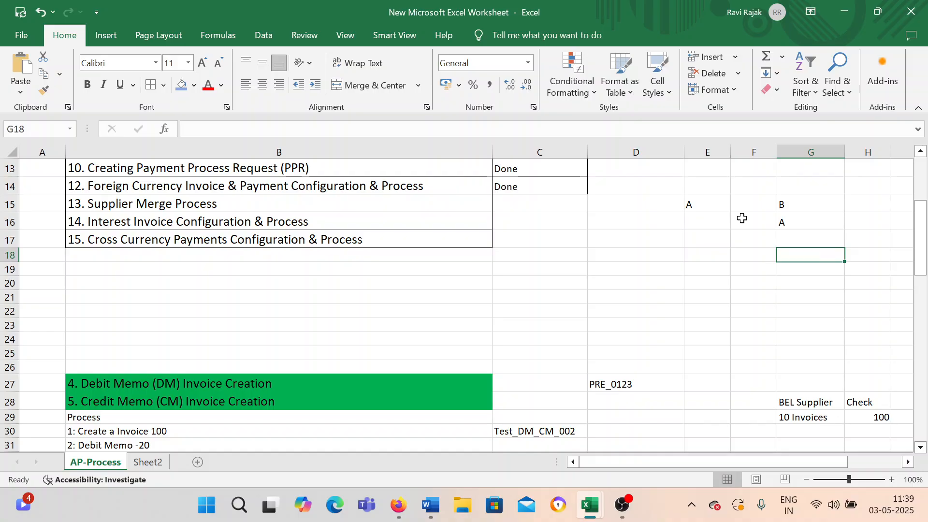
{"action": "key", "text": "Left"}
{"action": "key", "text": "Left"}
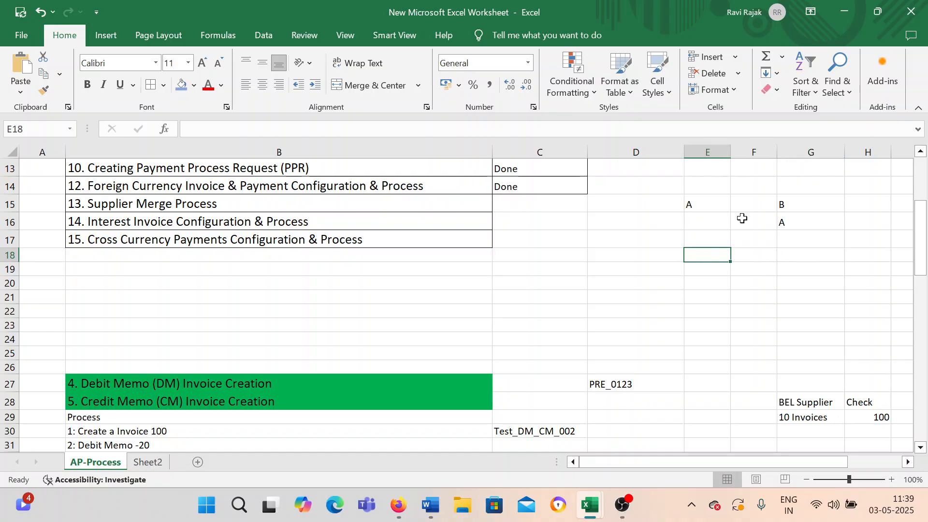
{"action": "key", "text": "Up"}
{"action": "key", "text": "Up"}
{"action": "key", "text": "Up"}
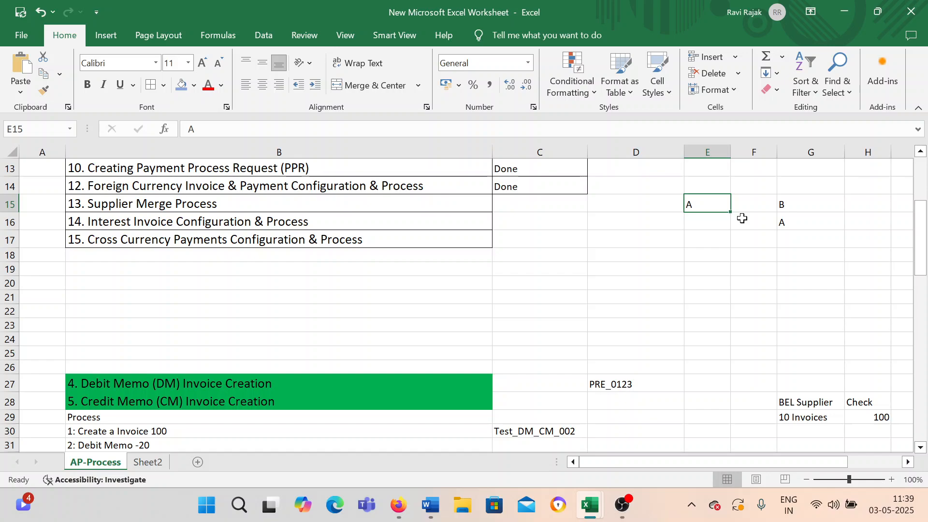
{"action": "key", "text": "Right"}
{"action": "key", "text": "Down"}
{"action": "key", "text": "Right"}
{"action": "key", "text": "Up"}
{"action": "key", "text": "Down"}
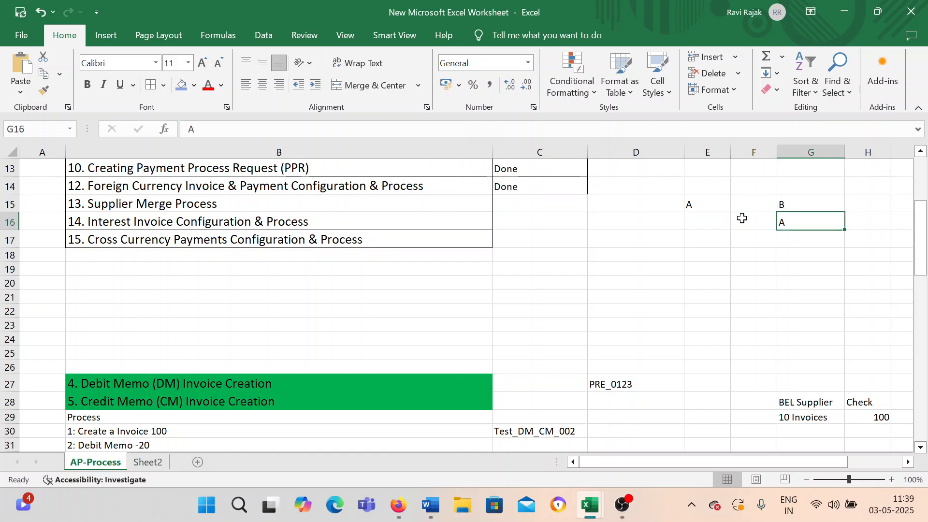
{"action": "key", "text": "Left"}
{"action": "scroll", "coordinate": [742, 219], "scroll_direction": "up", "scroll_amount": 4}
{"action": "key", "text": "Down"}
{"action": "key", "text": "Down"}
{"action": "key", "text": "Down"}
{"action": "key", "text": "Right"}
{"action": "key", "text": "Up"}
{"action": "key", "text": "Up"}
{"action": "key", "text": "Up"}
{"action": "key", "text": "Up"}
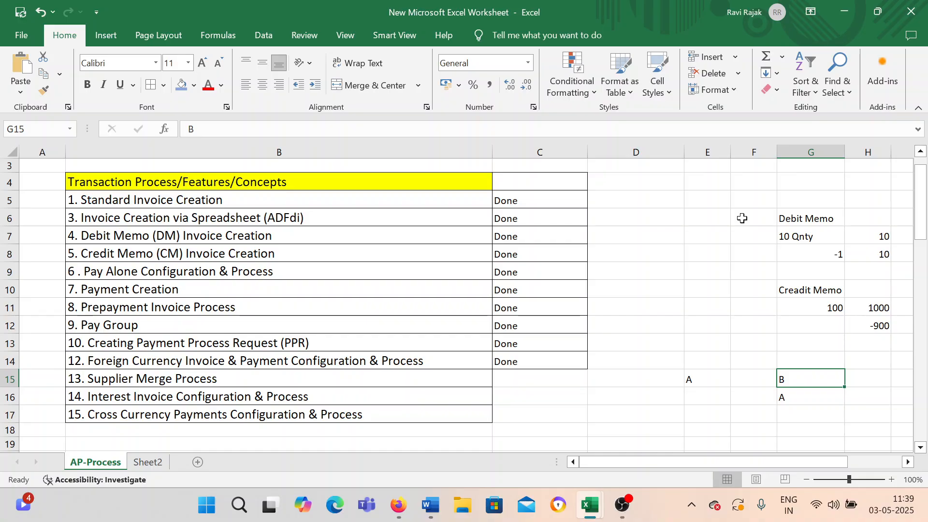
{"action": "scroll", "coordinate": [776, 389], "scroll_direction": "down", "scroll_amount": 2}
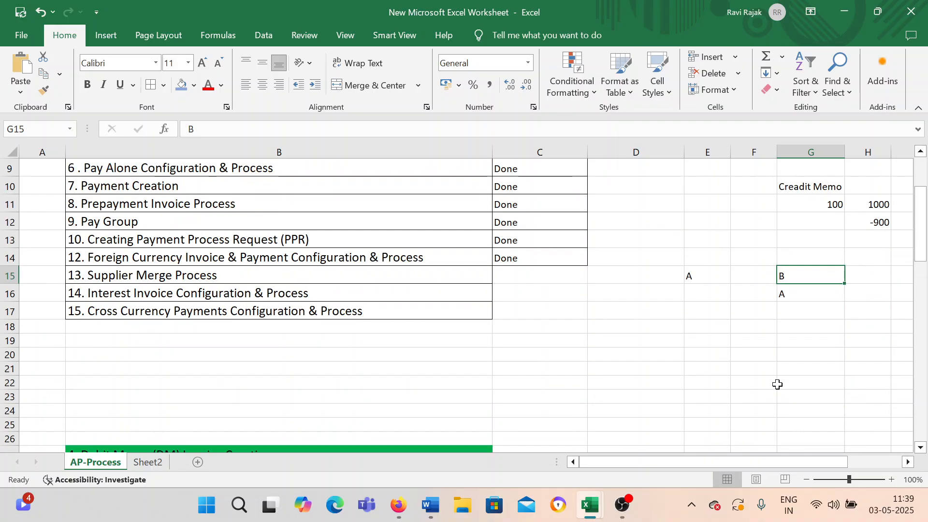
{"action": "left_click", "coordinate": [259, 280]}
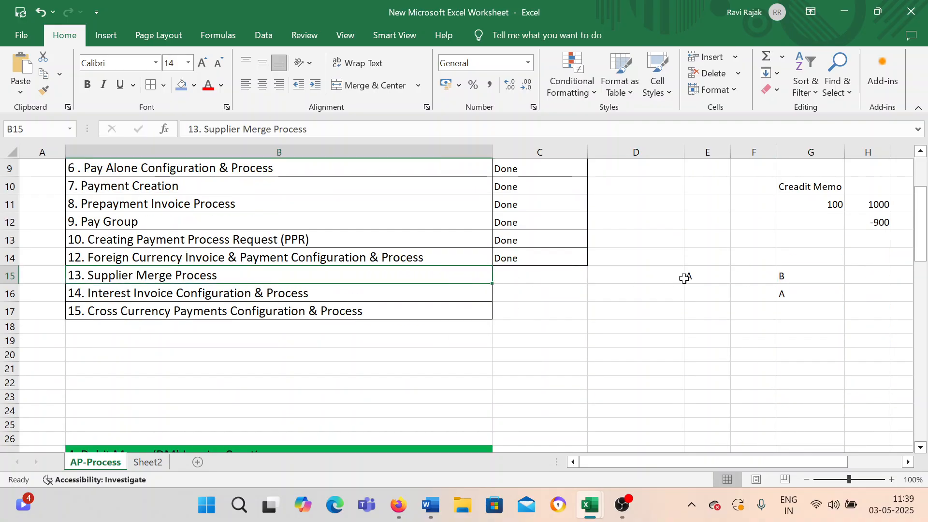
{"action": "left_click", "coordinate": [698, 275]}
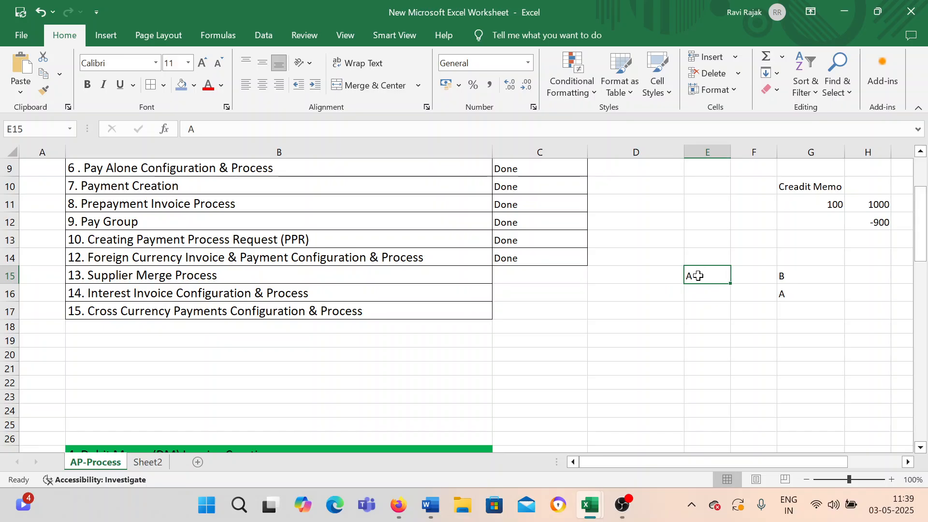
{"action": "left_click", "coordinate": [798, 277]}
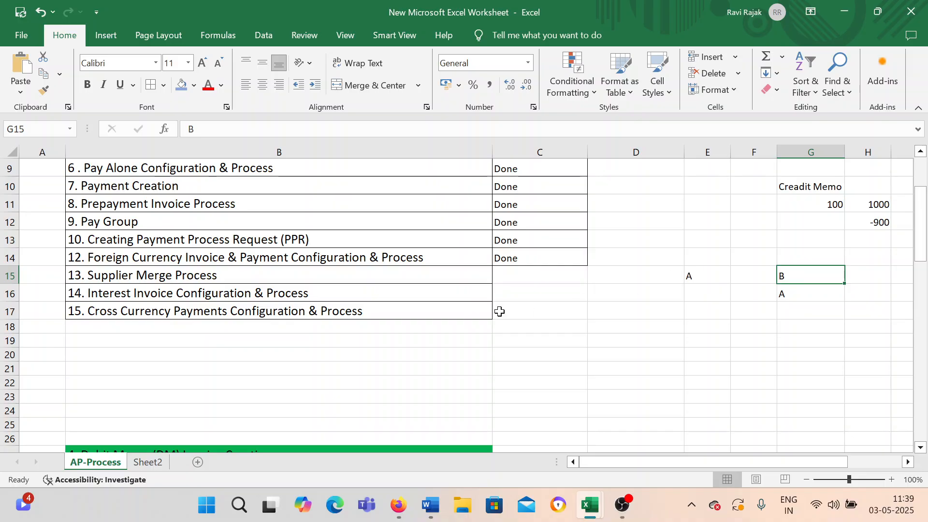
{"action": "left_click", "coordinate": [472, 276]}
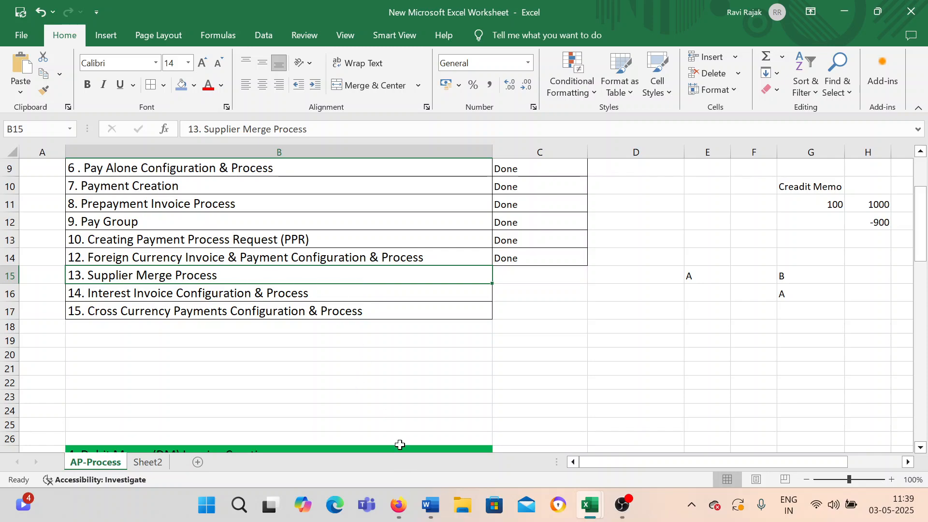
- Switch back to the Oracle Payments window in Firefox and dismiss the confirmation message
{"action": "mouse_move", "coordinate": [398, 503]}
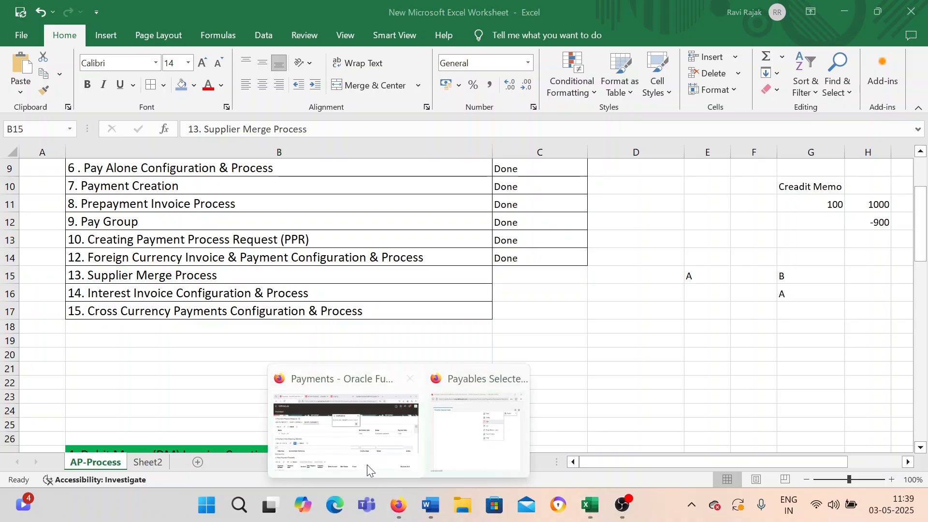
{"action": "left_click", "coordinate": [377, 463]}
{"action": "left_click", "coordinate": [528, 190]}
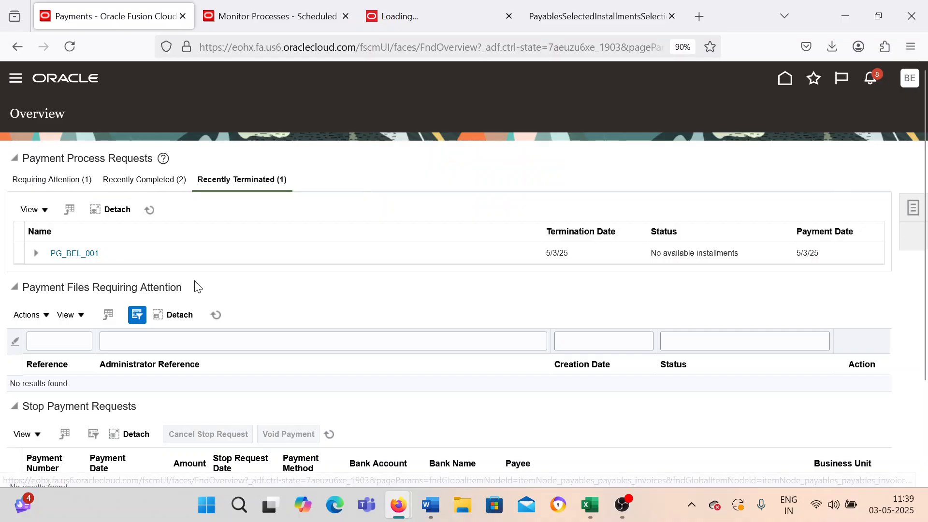
- Open the Procurement Suppliers work area and start its Merge Suppliers task
{"action": "left_click", "coordinate": [15, 77]}
{"action": "scroll", "coordinate": [151, 296], "scroll_direction": "down", "scroll_amount": 10}
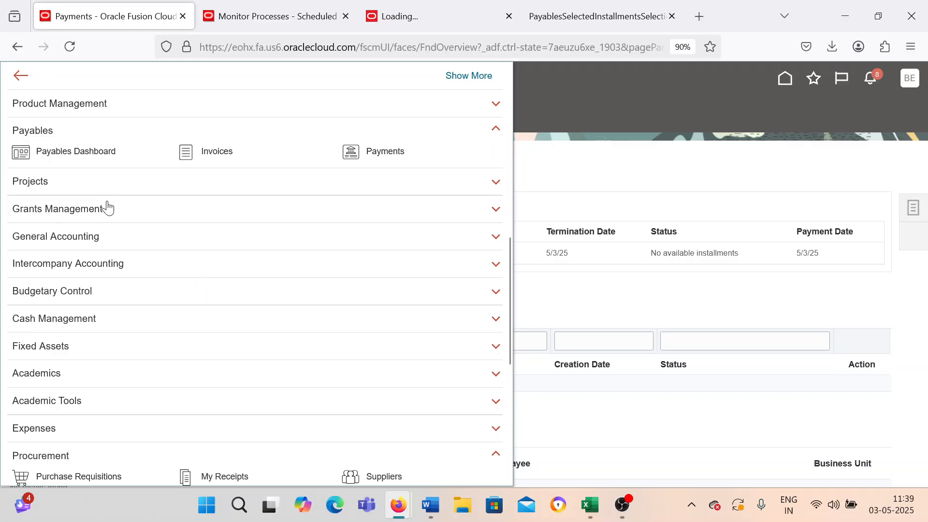
{"action": "scroll", "coordinate": [114, 294], "scroll_direction": "down", "scroll_amount": 3}
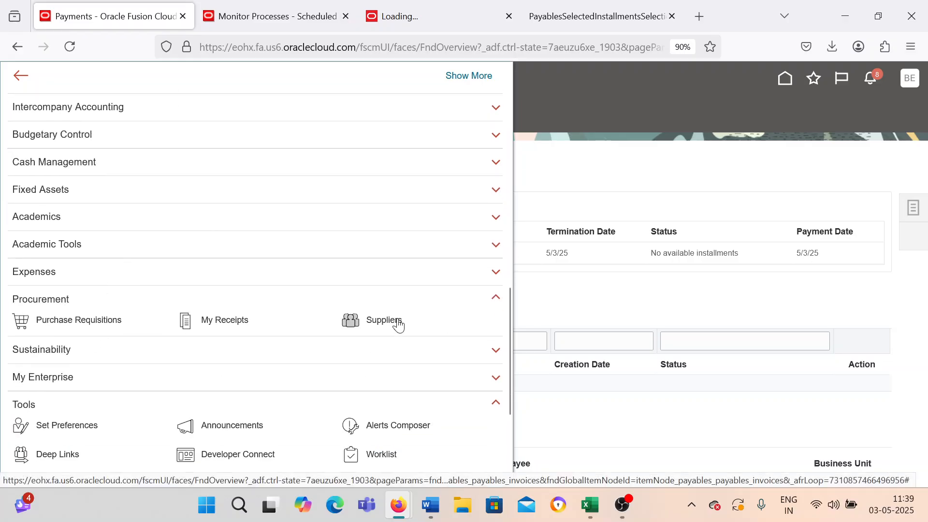
{"action": "left_click", "coordinate": [359, 320]}
{"action": "left_click", "coordinate": [912, 209]}
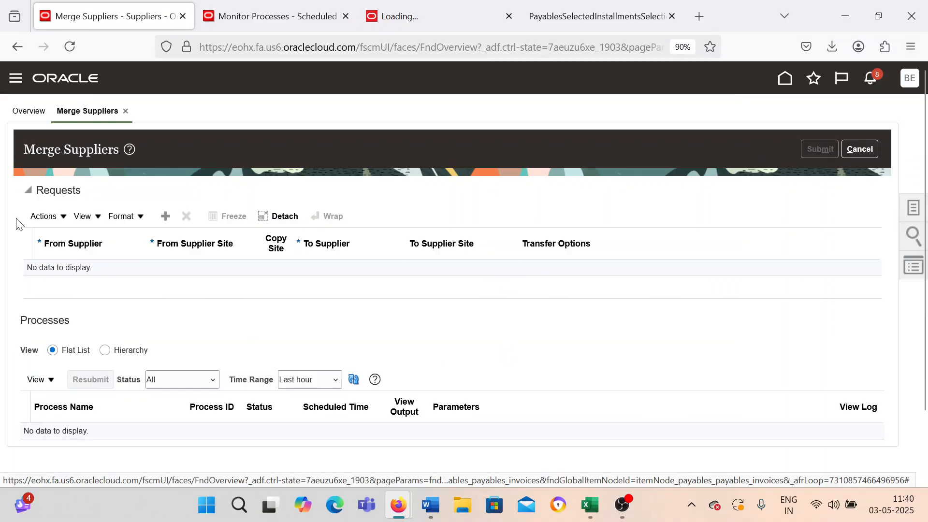
- Begin a merge request from BEL Supplier with site BEL Supplier Address, and cancel it without submitting
{"action": "left_click", "coordinate": [166, 217]}
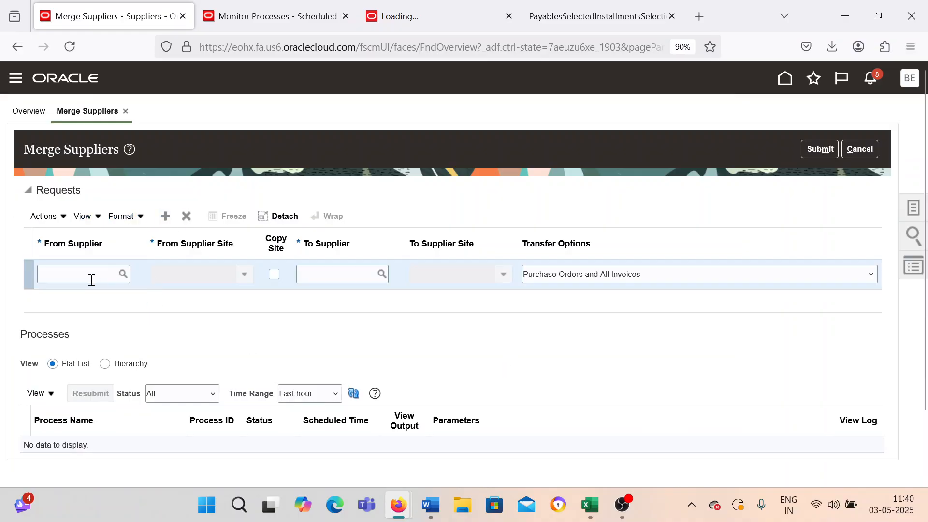
{"action": "left_click", "coordinate": [57, 274]}
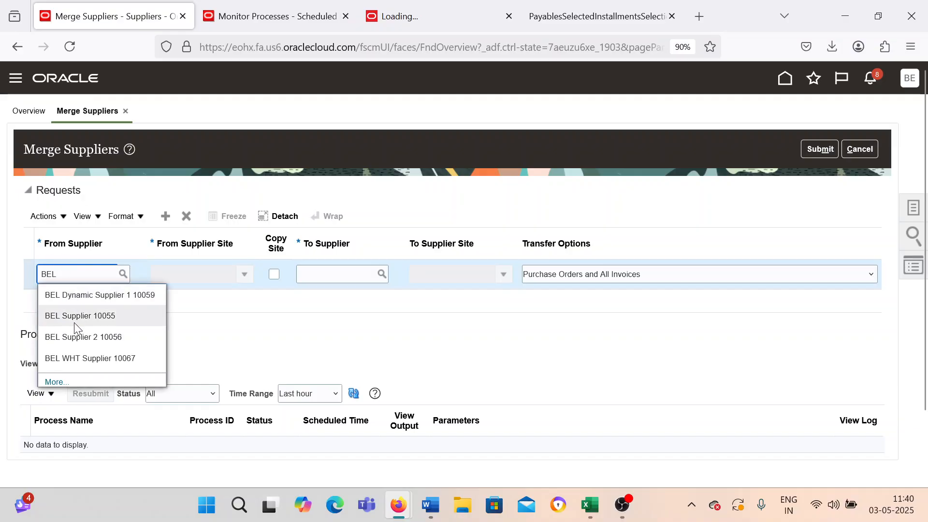
{"action": "left_click", "coordinate": [75, 322]}
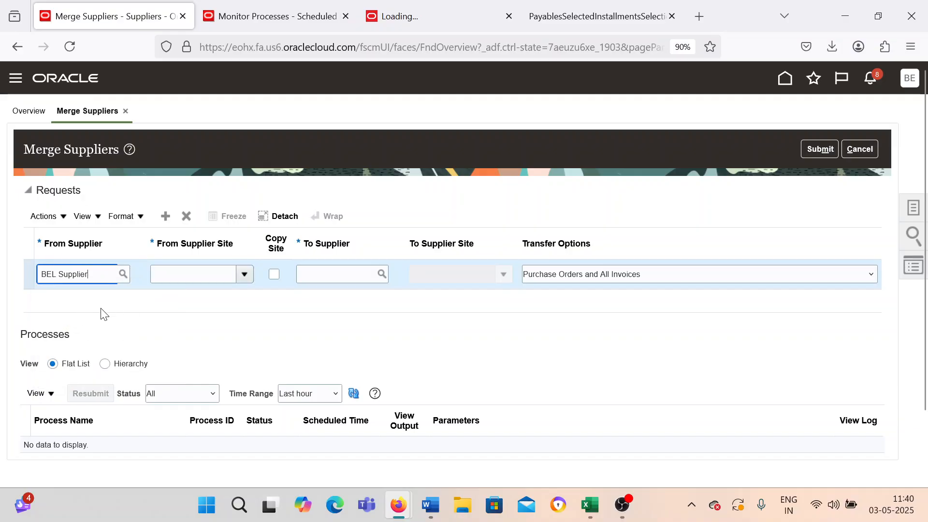
{"action": "left_click", "coordinate": [244, 273]}
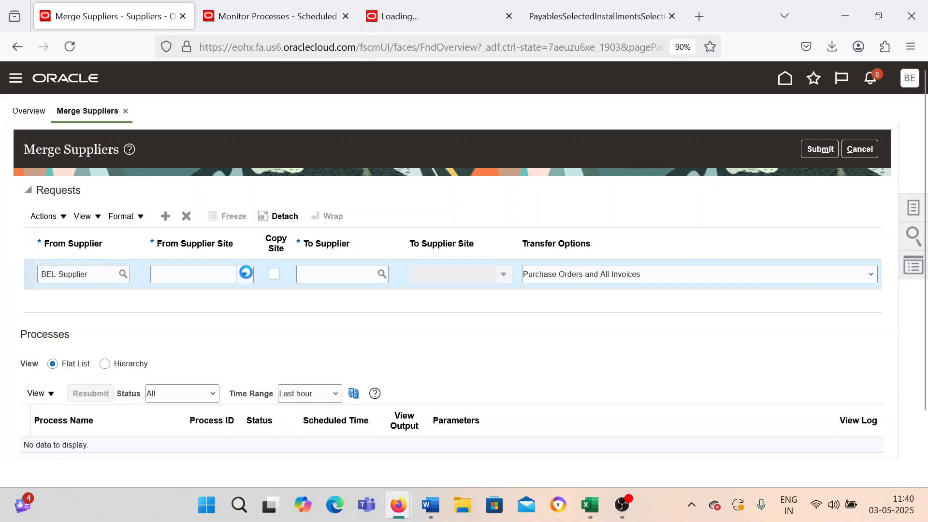
{"action": "left_click", "coordinate": [328, 275]}
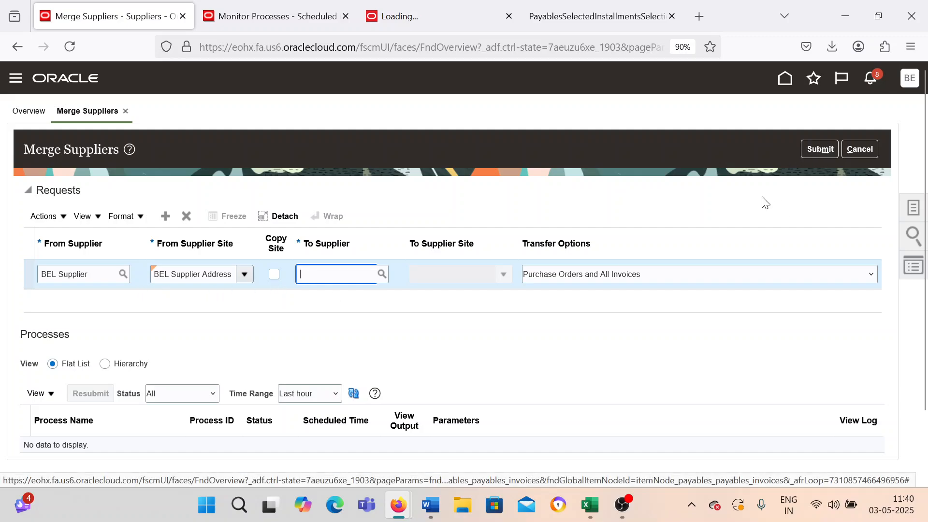
{"action": "left_click", "coordinate": [853, 149]}
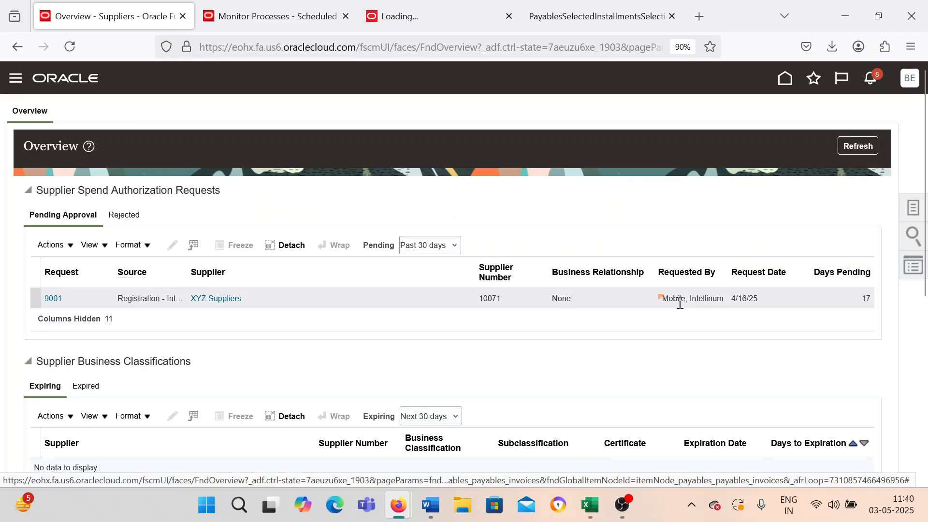
- Switch to the Excel process list and mark 13. Supplier Merge Process as Done by filling C14 down to C15
{"action": "mouse_move", "coordinate": [593, 510]}
{"action": "left_click", "coordinate": [512, 454]}
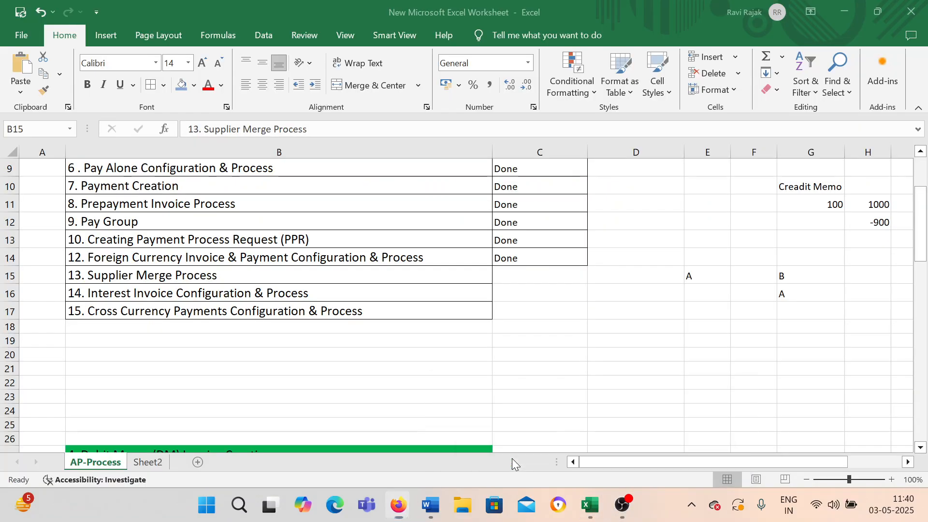
{"action": "left_click", "coordinate": [573, 260]}
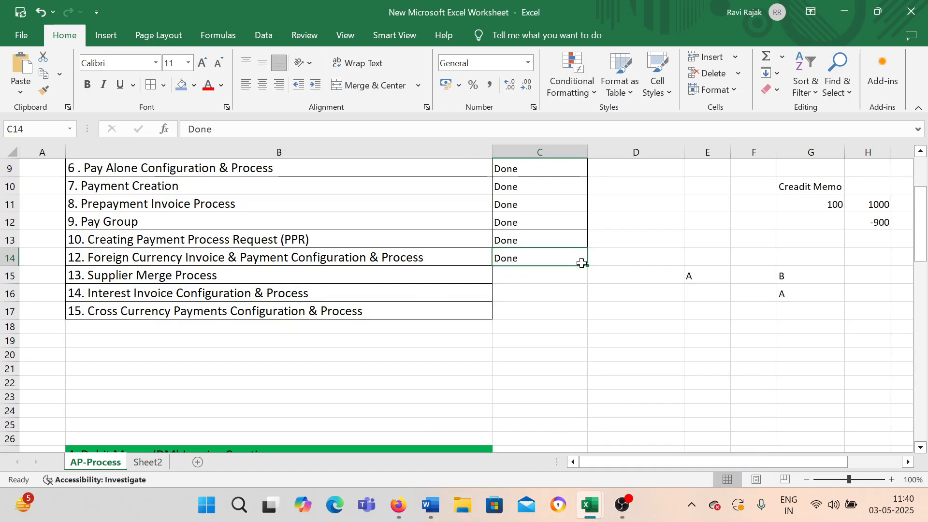
{"action": "left_click_drag", "start_coordinate": [586, 264], "coordinate": [587, 277]}
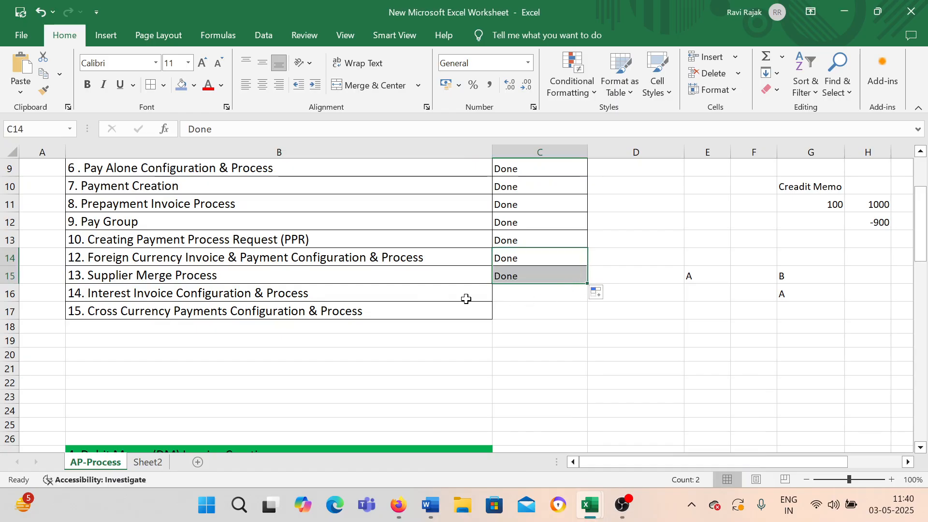
{"action": "left_click", "coordinate": [451, 294]}
{"action": "left_click", "coordinate": [522, 291]}
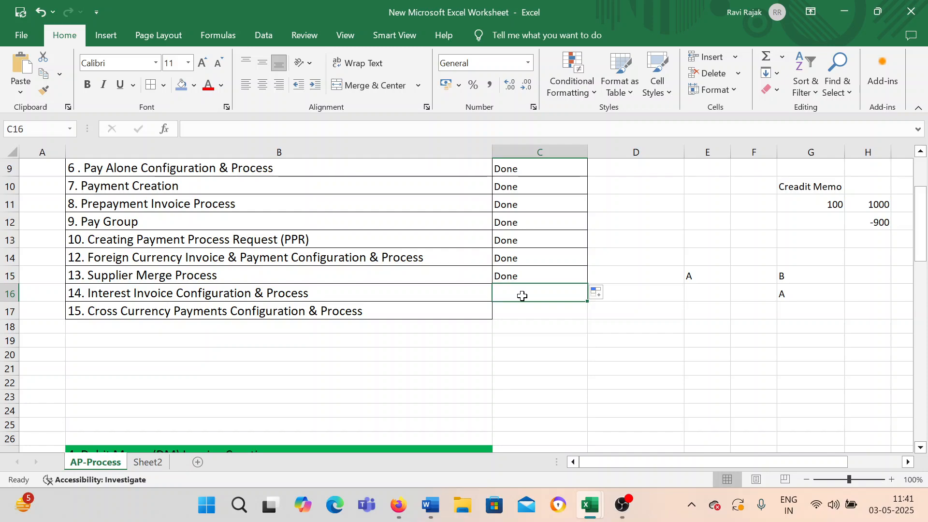
{"action": "scroll", "coordinate": [439, 211], "scroll_direction": "down", "scroll_amount": 5}
{"action": "scroll", "coordinate": [439, 210], "scroll_direction": "up", "scroll_amount": 3}
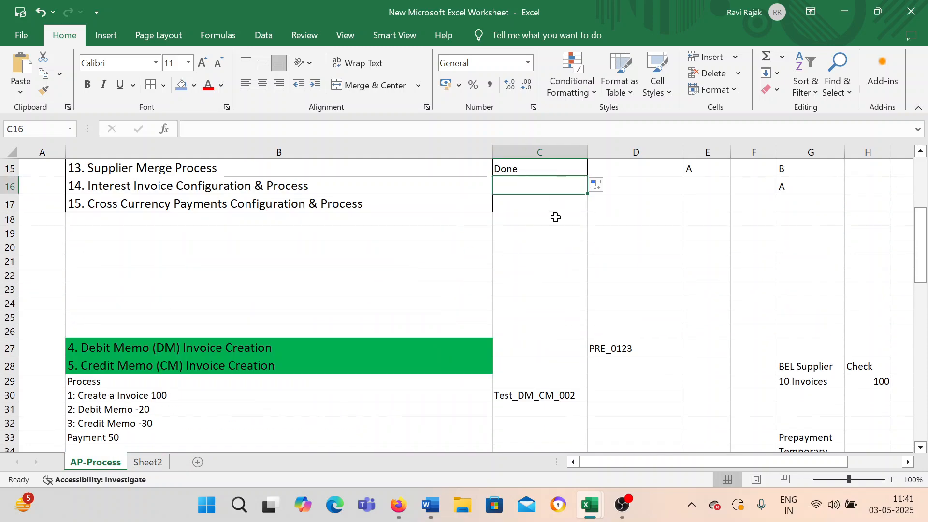
{"action": "scroll", "coordinate": [555, 217], "scroll_direction": "up", "scroll_amount": 1}
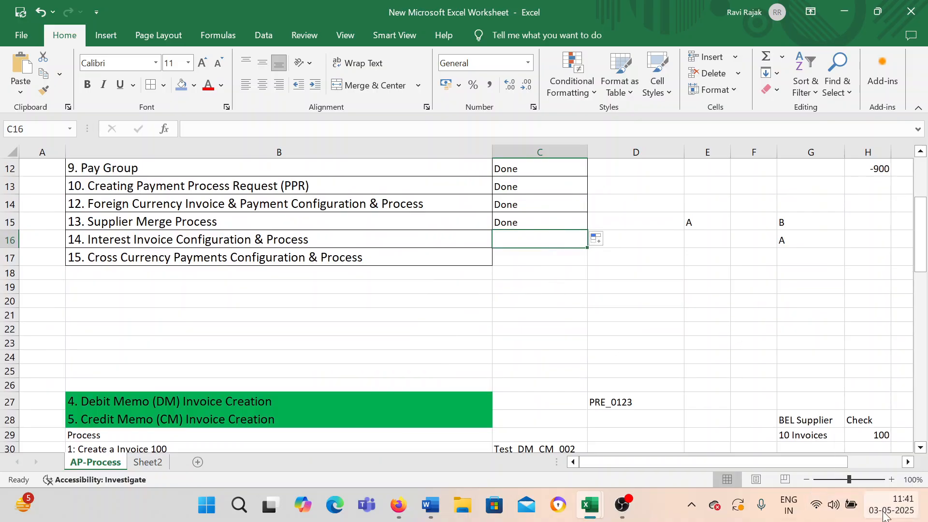
{"action": "mouse_move", "coordinate": [887, 516]}
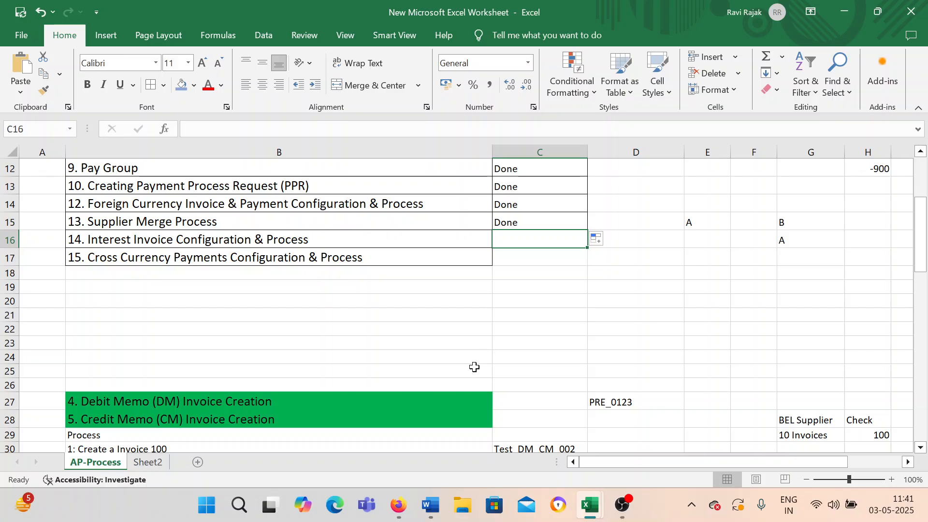
- Switch back to Oracle Fusion in Firefox, refresh the Suppliers overview, and open Setup and Maintenance
{"action": "mouse_move", "coordinate": [394, 517]}
{"action": "left_click", "coordinate": [341, 430]}
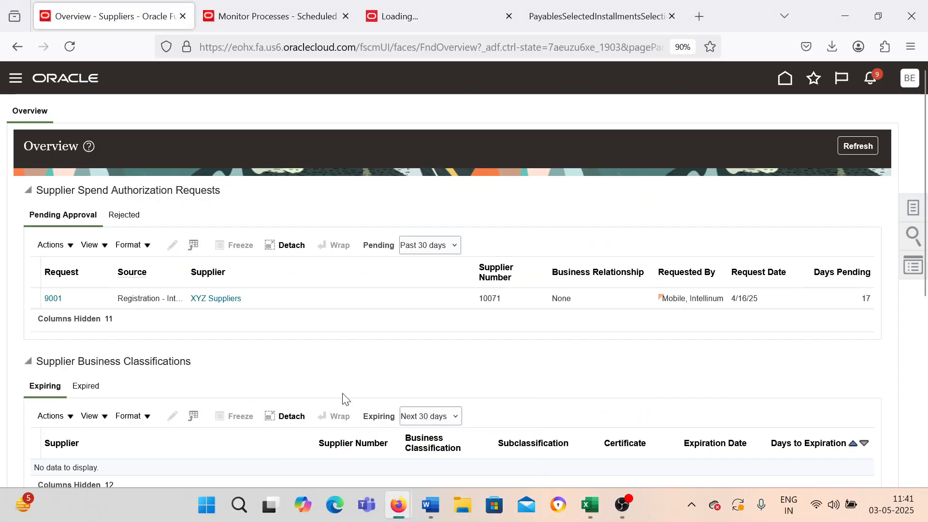
{"action": "left_click", "coordinate": [857, 146]}
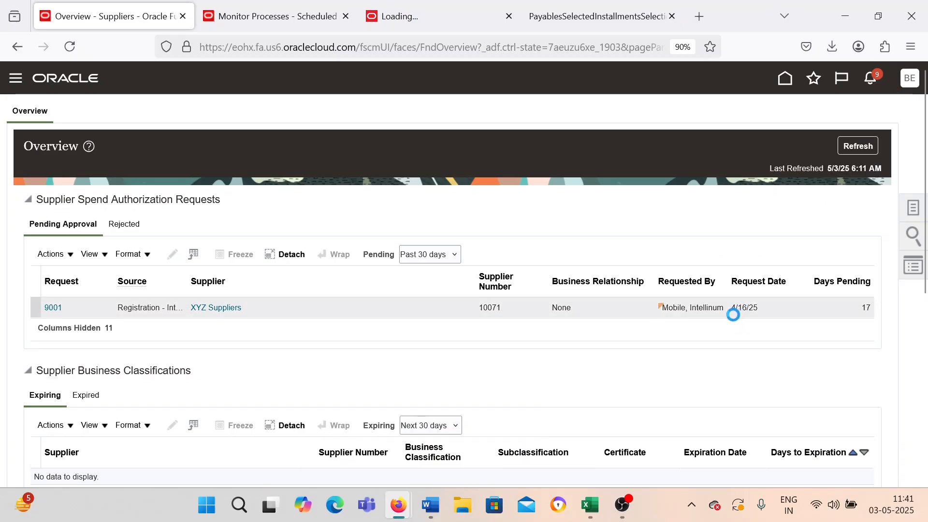
{"action": "left_click", "coordinate": [666, 280]}
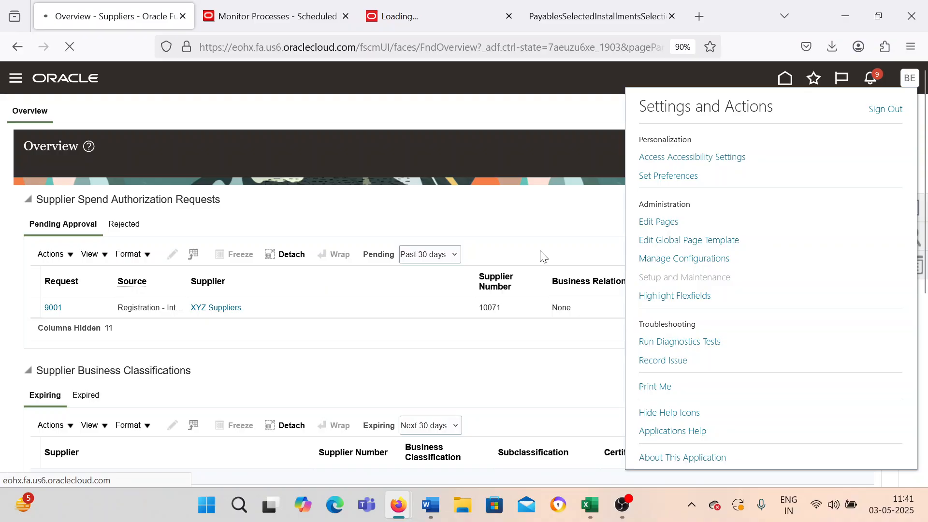
- Search the setup tasks for "Manage Invoice O" and open Manage Invoice Options for BEL US 1 Business Unit
{"action": "left_click", "coordinate": [497, 179]}
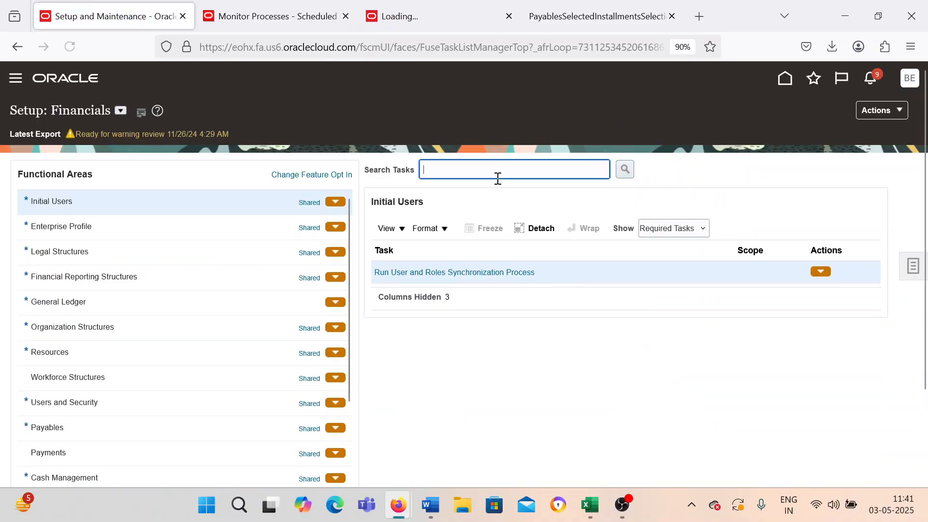
{"action": "type", "text": "Manage Invoice O"}
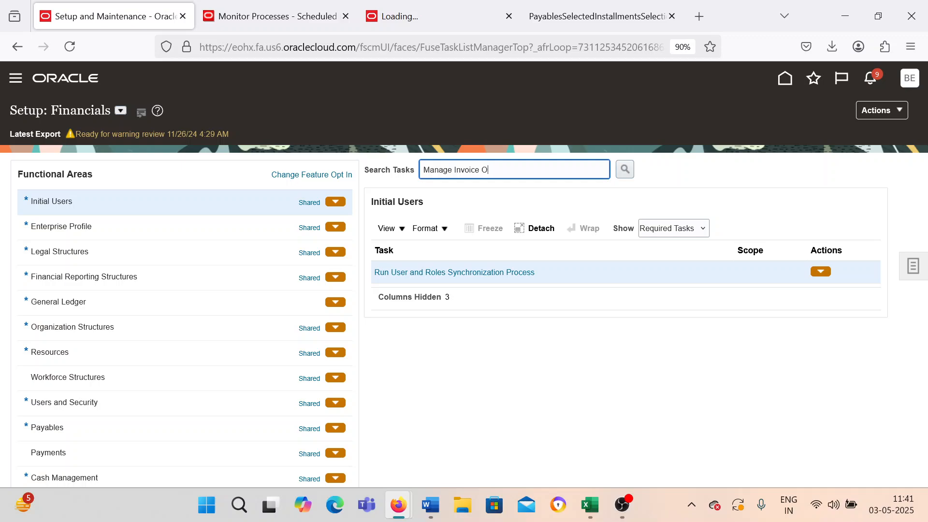
{"action": "key", "text": "Return"}
{"action": "left_click", "coordinate": [419, 271]}
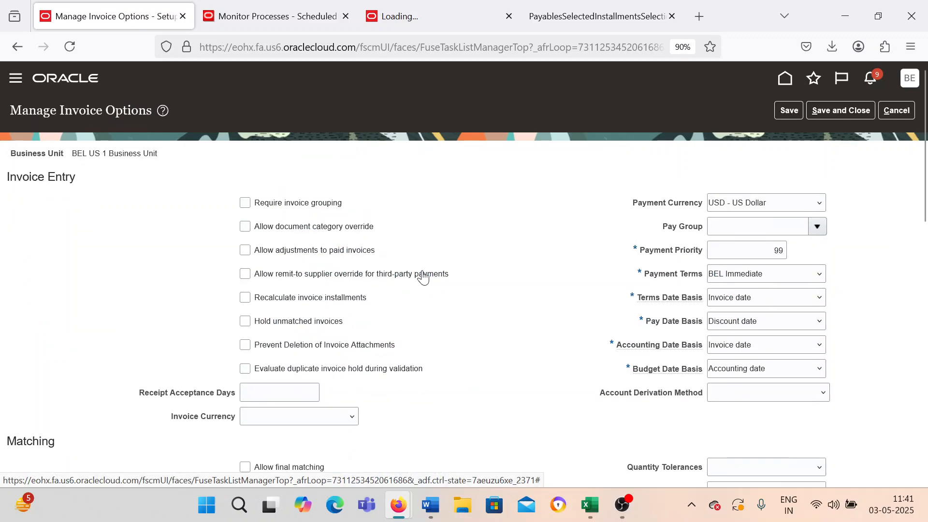
- Enable Create interest invoices in the Interest section and set the Minimum Interest Amount to 2
{"action": "scroll", "coordinate": [553, 407], "scroll_direction": "down", "scroll_amount": 3}
{"action": "scroll", "coordinate": [529, 406], "scroll_direction": "down", "scroll_amount": 10}
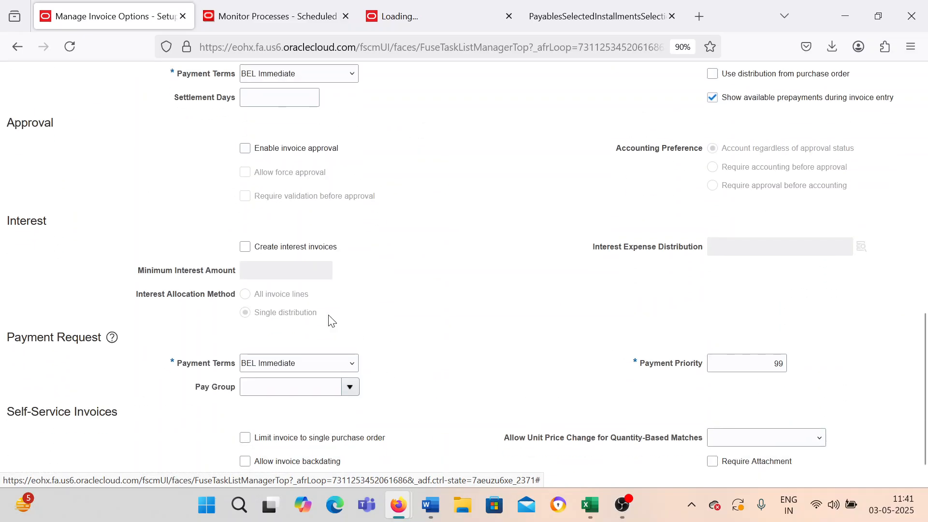
{"action": "left_click", "coordinate": [245, 247]}
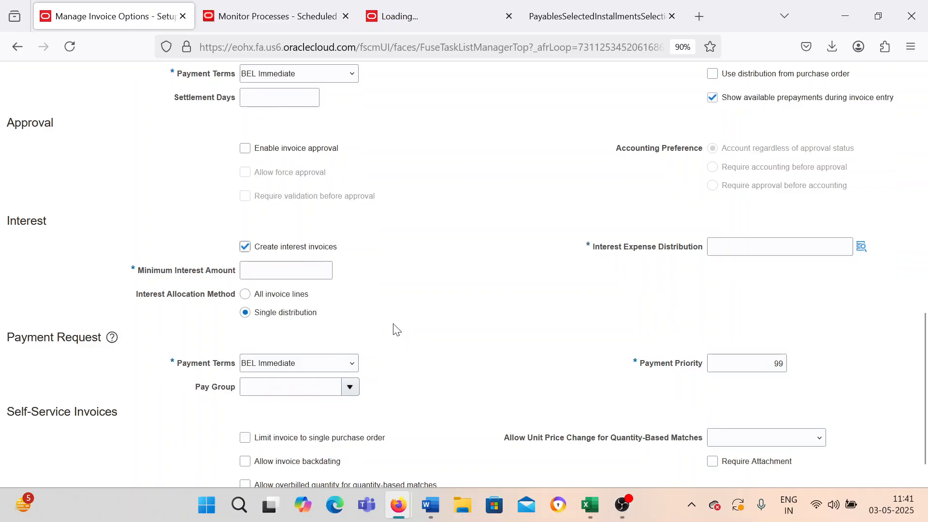
{"action": "left_click", "coordinate": [285, 271]}
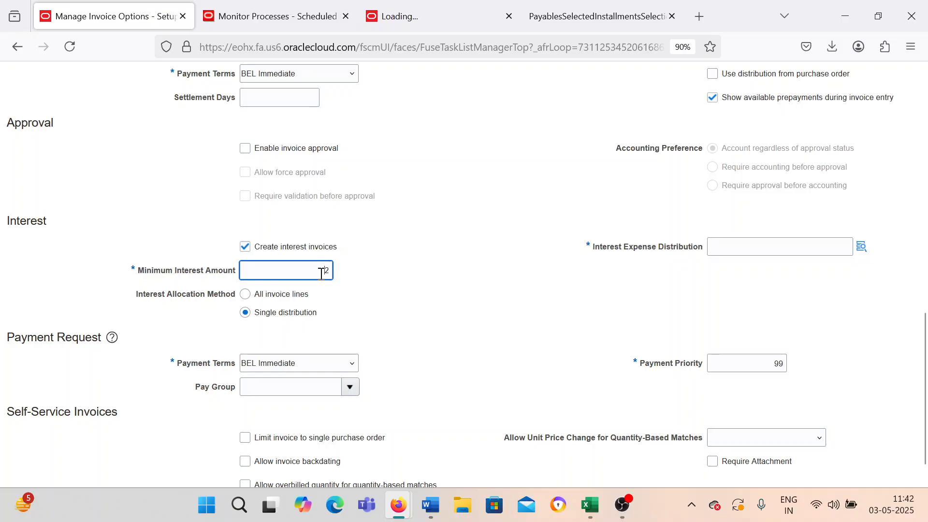
{"action": "left_click", "coordinate": [358, 301]}
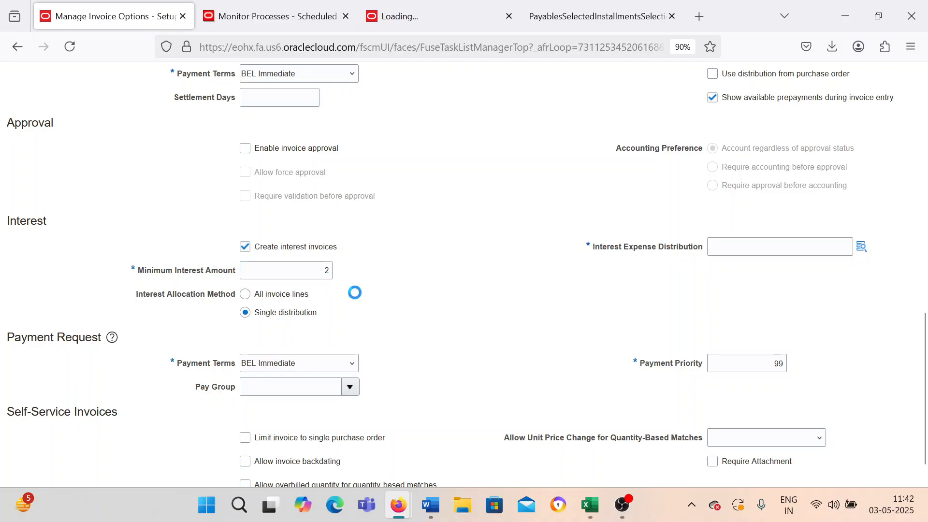
{"action": "left_click", "coordinate": [860, 247]}
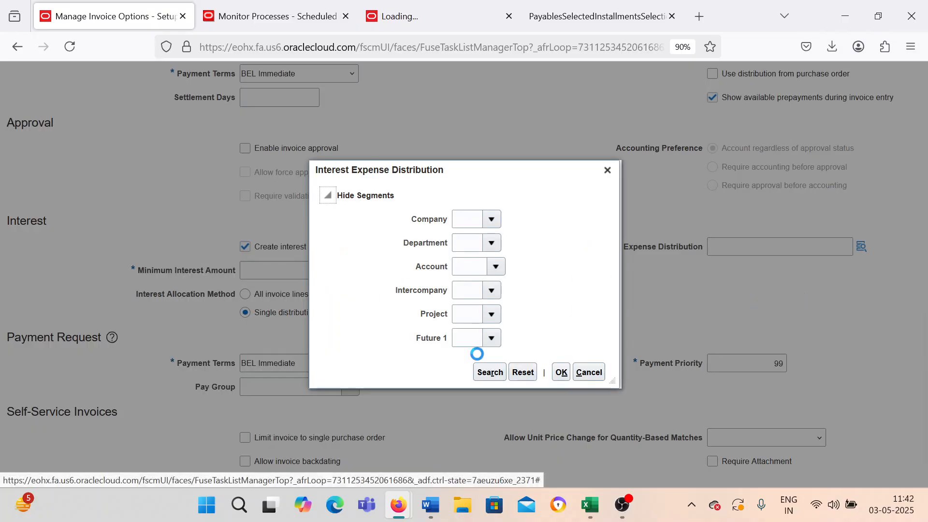
{"action": "left_click", "coordinate": [491, 373]}
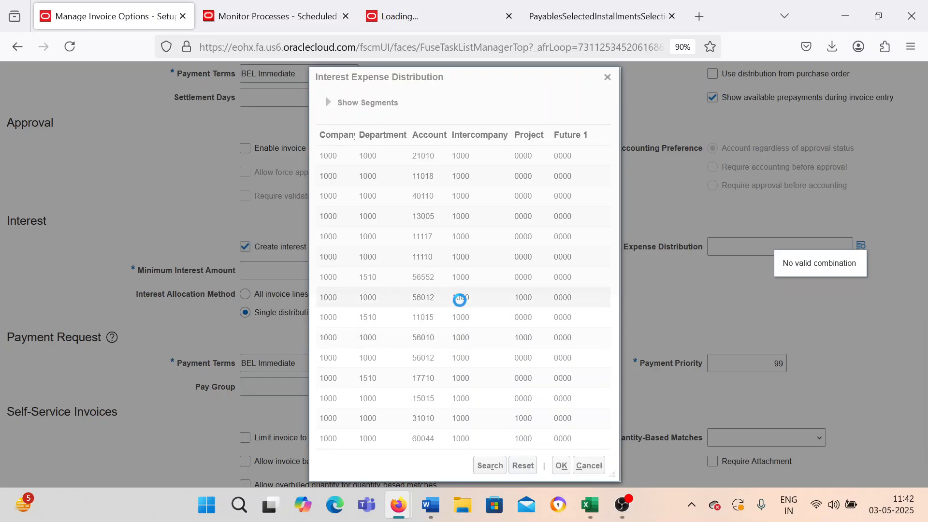
{"action": "left_click", "coordinate": [447, 300]}
{"action": "left_click", "coordinate": [560, 465]}
- Save the invoice options and close the Manage Invoice Options page
{"action": "scroll", "coordinate": [483, 303], "scroll_direction": "down", "scroll_amount": 1}
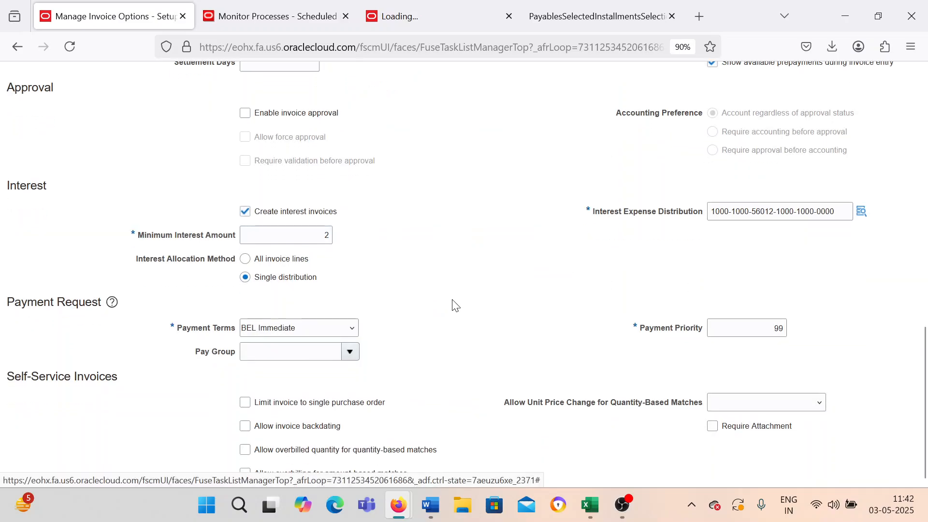
{"action": "scroll", "coordinate": [454, 304], "scroll_direction": "up", "scroll_amount": 12}
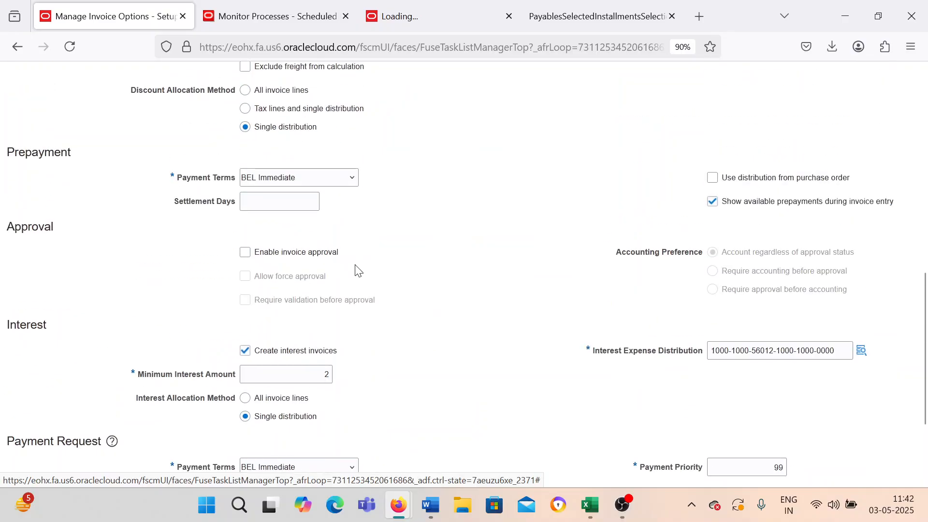
{"action": "scroll", "coordinate": [423, 267], "scroll_direction": "up", "scroll_amount": 3}
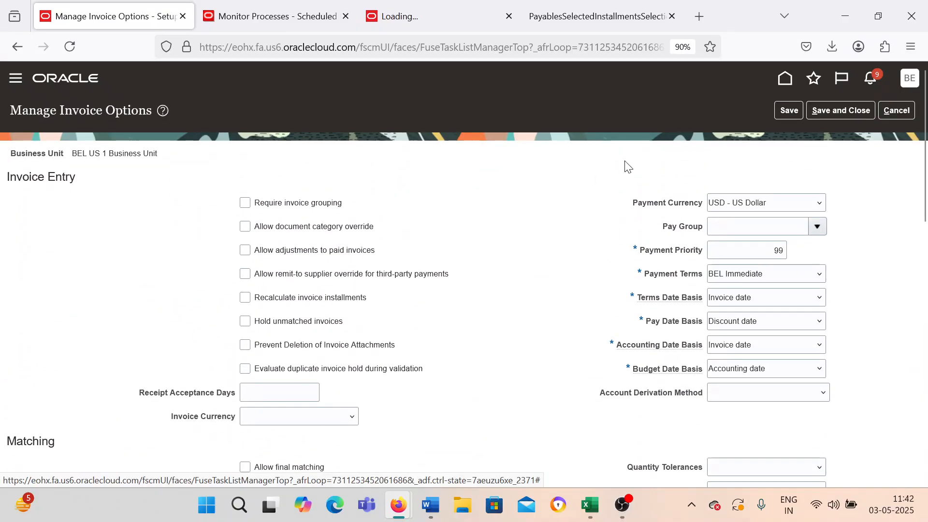
{"action": "left_click", "coordinate": [827, 112]}
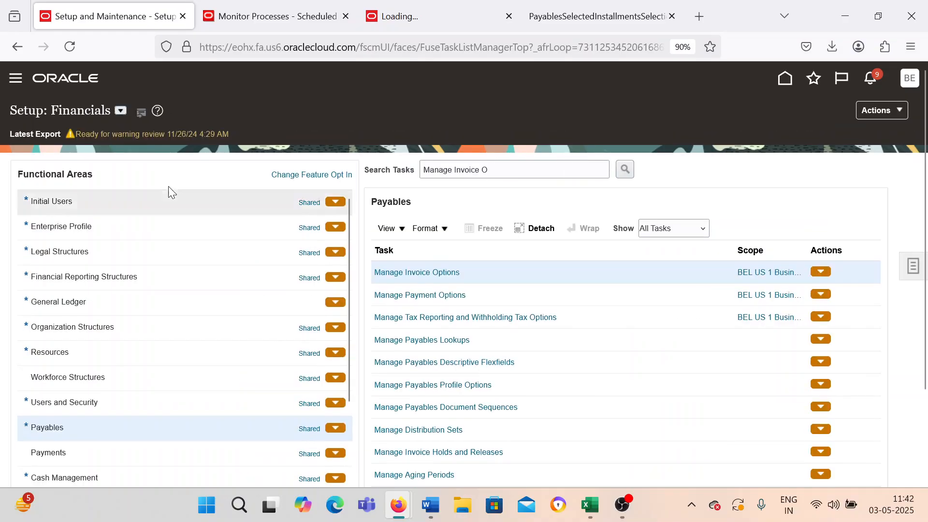
- Go from Setup and Maintenance to the Suppliers work area under Procurement
{"action": "left_click", "coordinate": [20, 83]}
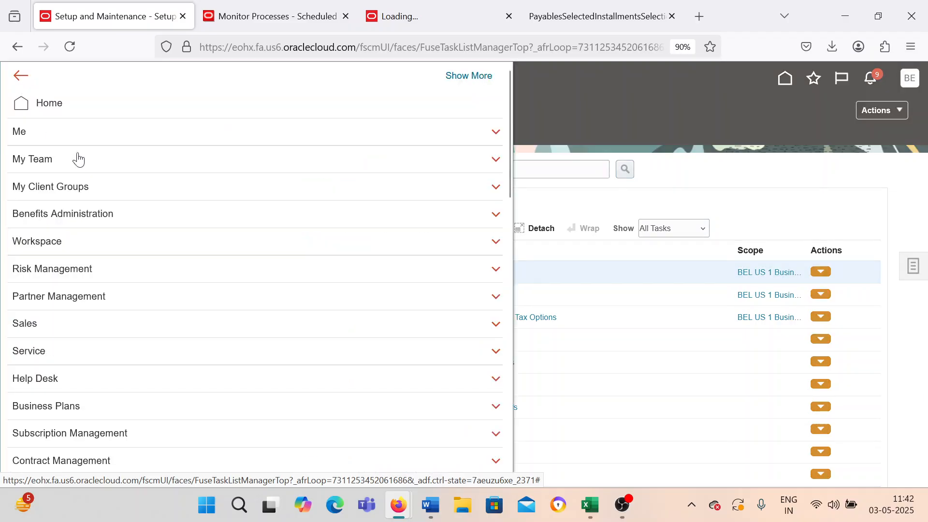
{"action": "scroll", "coordinate": [101, 218], "scroll_direction": "down", "scroll_amount": 5}
{"action": "scroll", "coordinate": [102, 217], "scroll_direction": "down", "scroll_amount": 10}
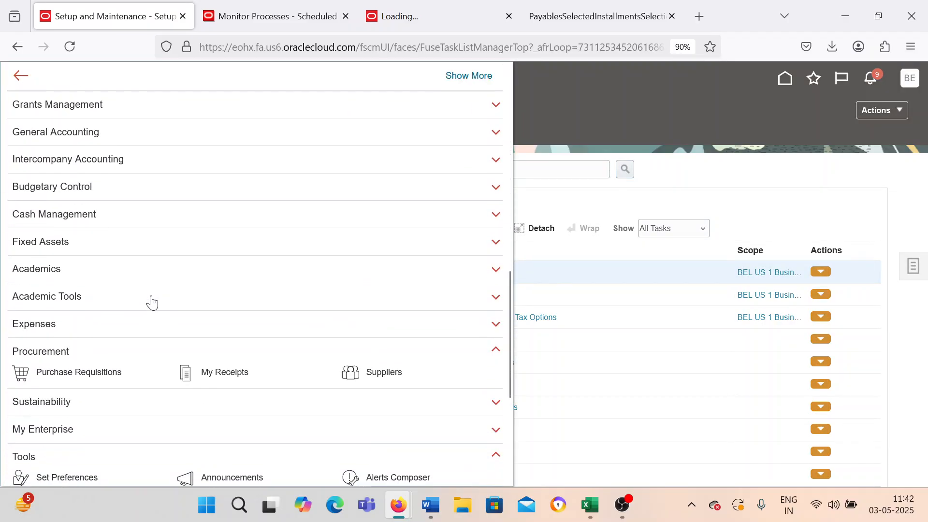
{"action": "left_click", "coordinate": [356, 222]}
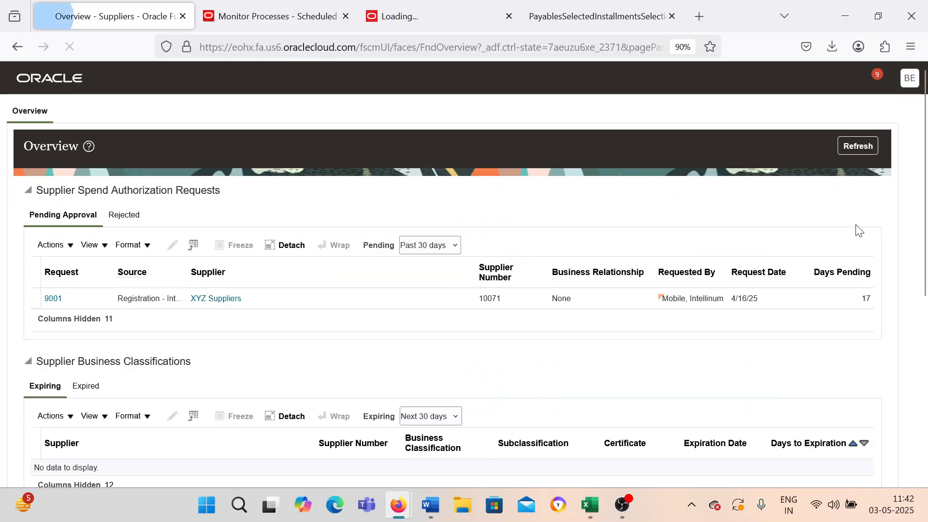
- Open the Manage Suppliers task and search for suppliers with the keyword BEL
{"action": "left_click", "coordinate": [906, 211]}
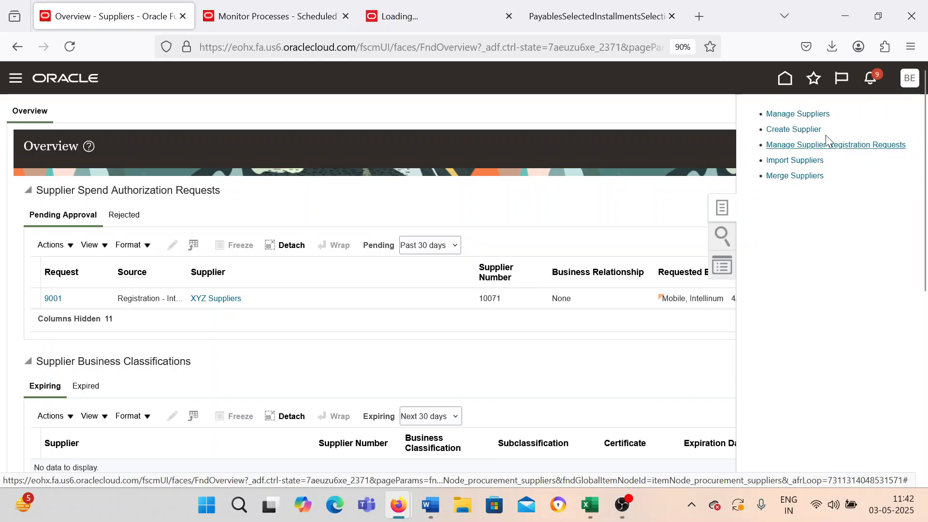
{"action": "left_click", "coordinate": [816, 116]}
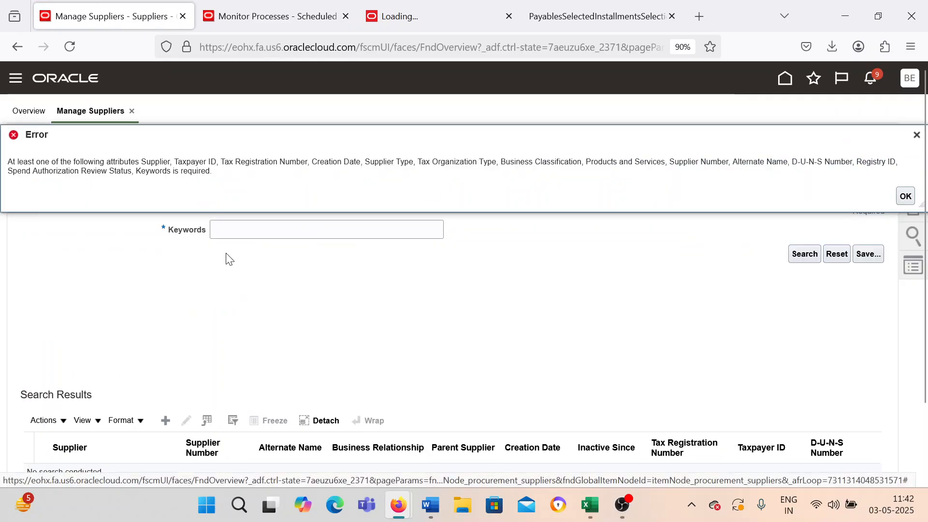
{"action": "left_click", "coordinate": [235, 235]}
{"action": "type", "text": "B"}
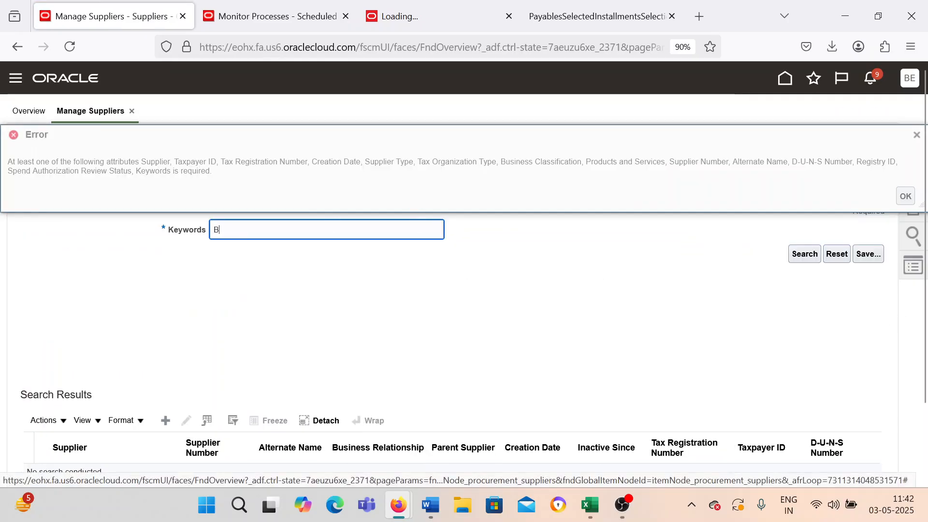
{"action": "type", "text": "EL"}
{"action": "key", "text": "Return"}
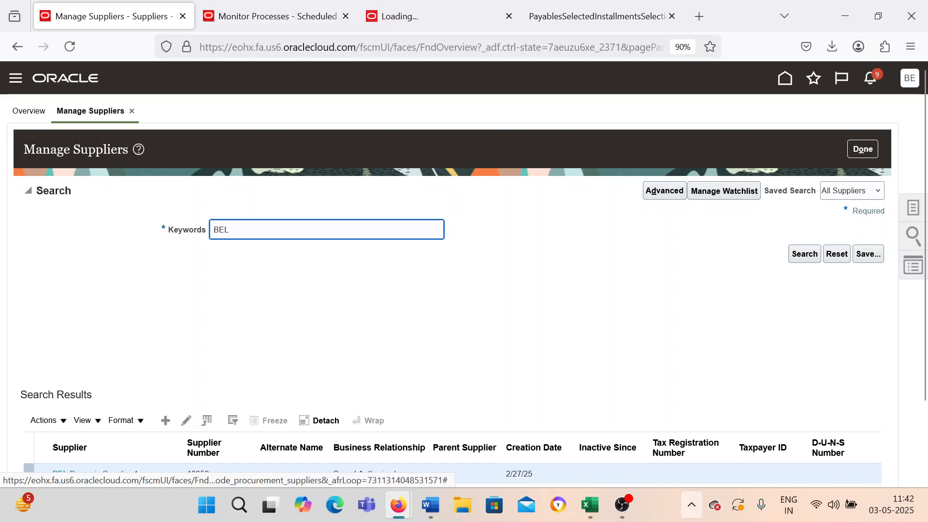
{"action": "left_click", "coordinate": [626, 403]}
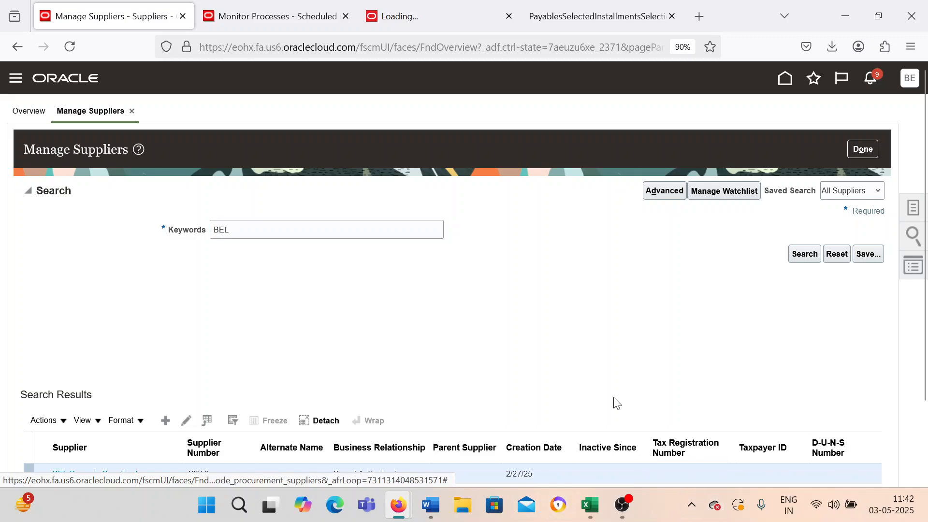
- Open BEL Supplier for editing and edit its BEL US 1 Business Unit site
{"action": "scroll", "coordinate": [627, 404], "scroll_direction": "down", "scroll_amount": 2}
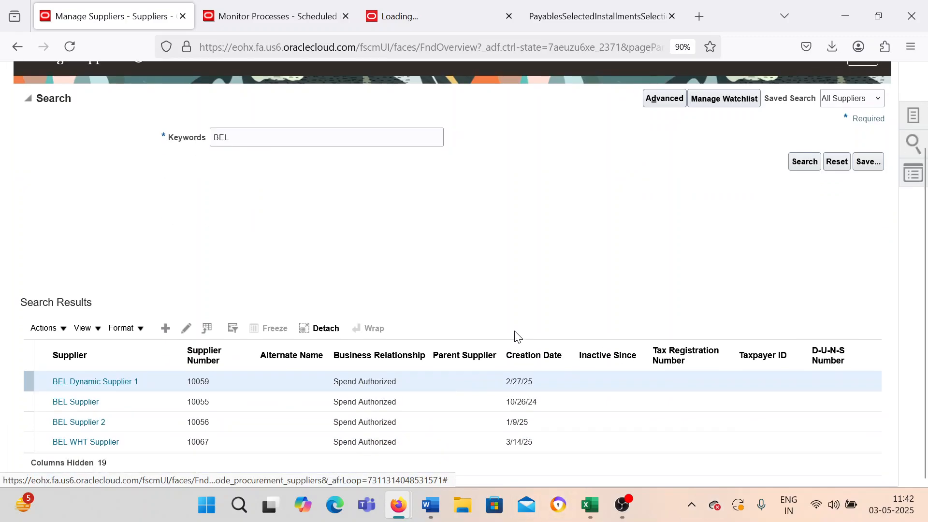
{"action": "left_click", "coordinate": [116, 406]}
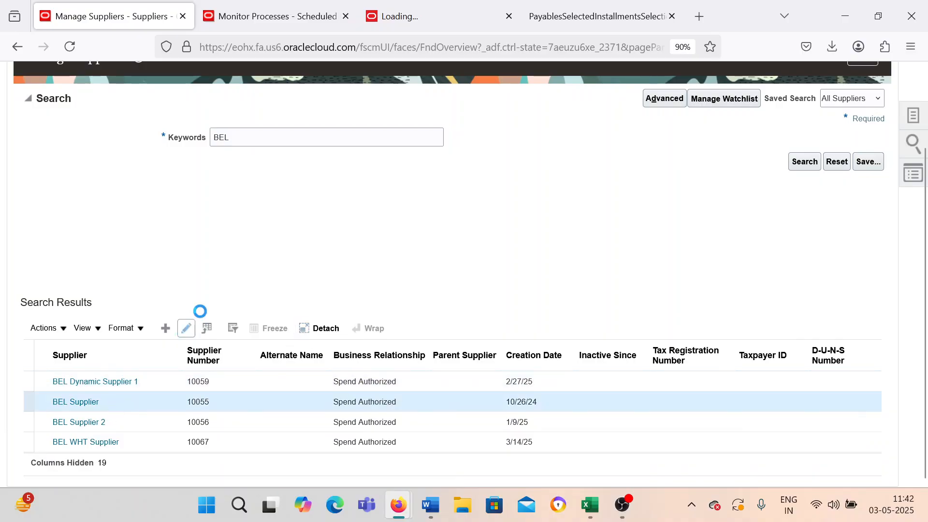
{"action": "left_click", "coordinate": [188, 326]}
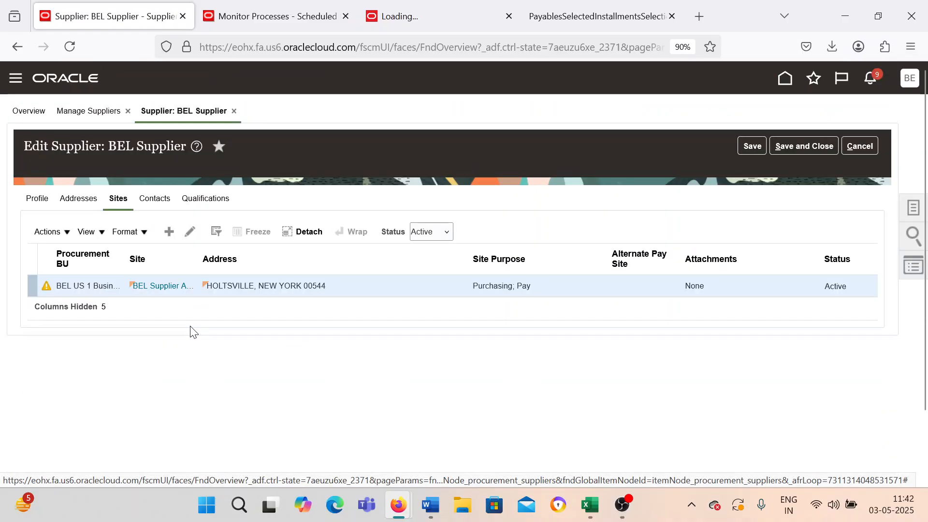
{"action": "left_click", "coordinate": [190, 232]}
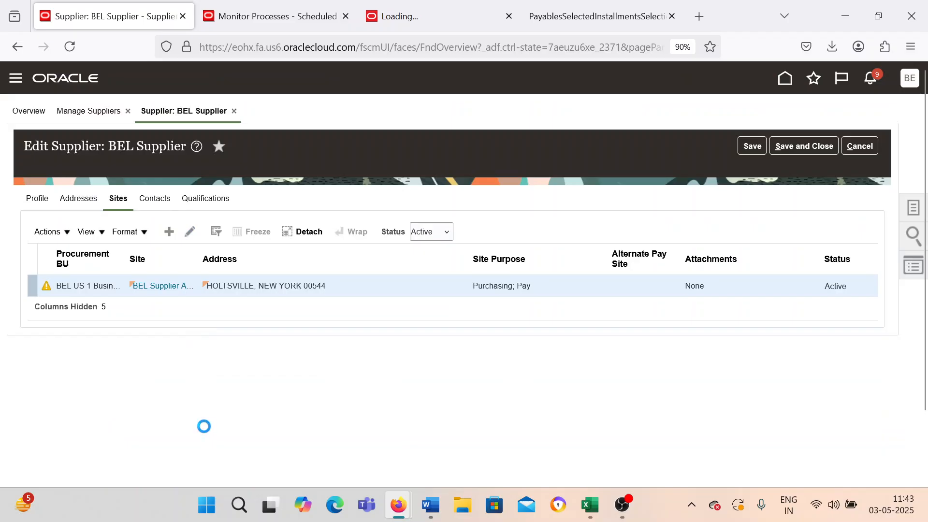
- Set Create Interest Invoices to Yes in the Terms section of the site's invoicing settings
{"action": "scroll", "coordinate": [198, 321], "scroll_direction": "down", "scroll_amount": 3}
{"action": "scroll", "coordinate": [198, 321], "scroll_direction": "down", "scroll_amount": 3}
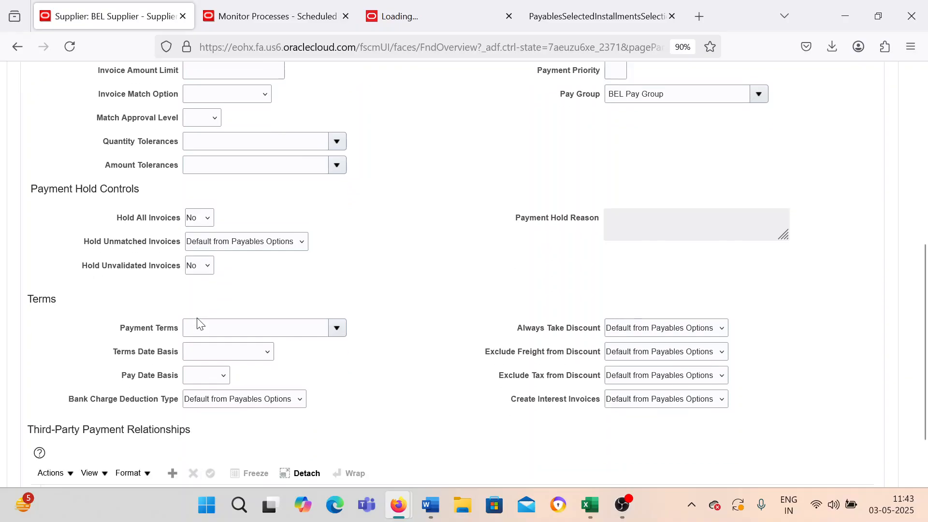
{"action": "scroll", "coordinate": [198, 322], "scroll_direction": "up", "scroll_amount": 4}
{"action": "scroll", "coordinate": [337, 301], "scroll_direction": "down", "scroll_amount": 5}
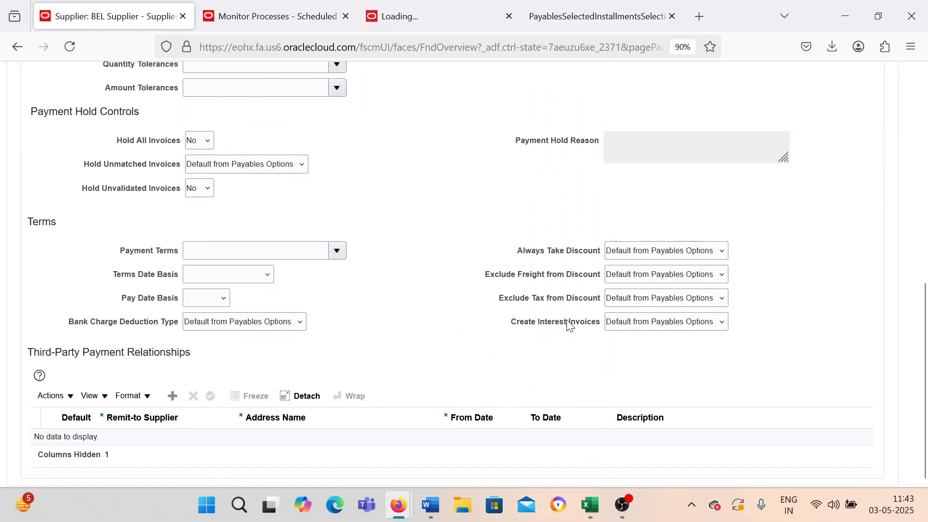
{"action": "left_click", "coordinate": [633, 325]}
{"action": "left_click", "coordinate": [619, 340]}
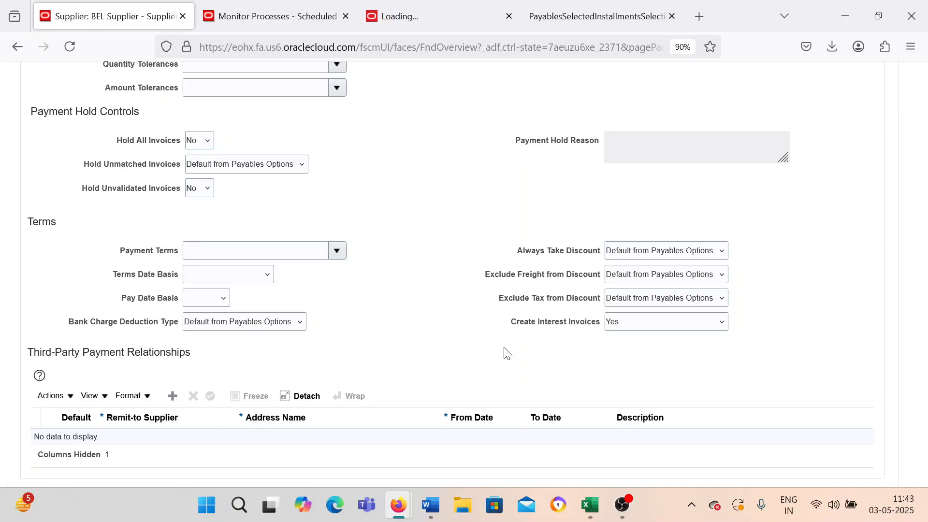
- Disable Use Withholding Tax on the site assignment for BEL US 1 Business Unit
{"action": "scroll", "coordinate": [507, 353], "scroll_direction": "up", "scroll_amount": 10}
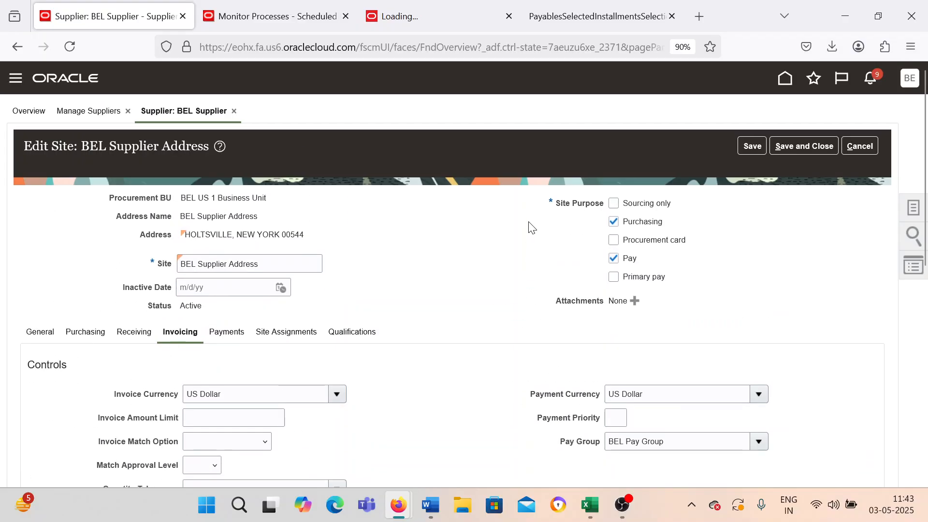
{"action": "scroll", "coordinate": [533, 228], "scroll_direction": "down", "scroll_amount": 8}
{"action": "scroll", "coordinate": [534, 236], "scroll_direction": "up", "scroll_amount": 6}
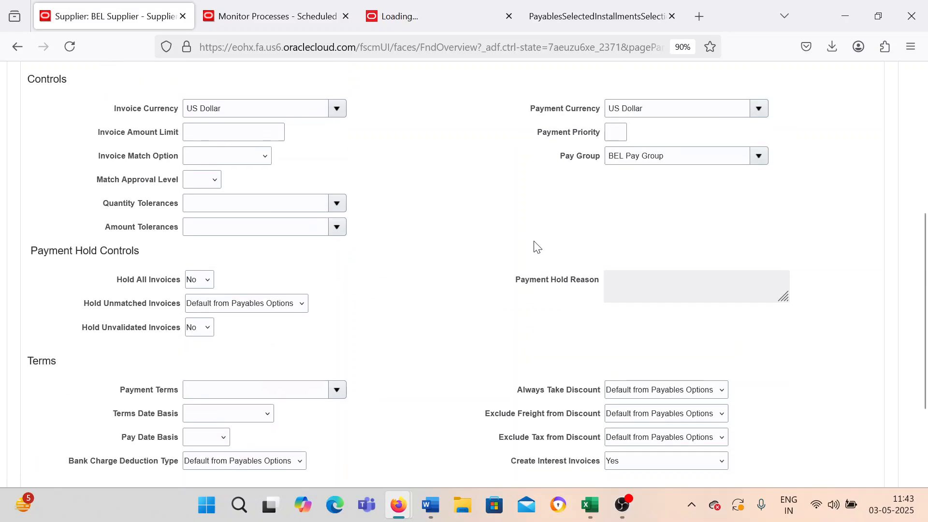
{"action": "left_click", "coordinate": [236, 191]}
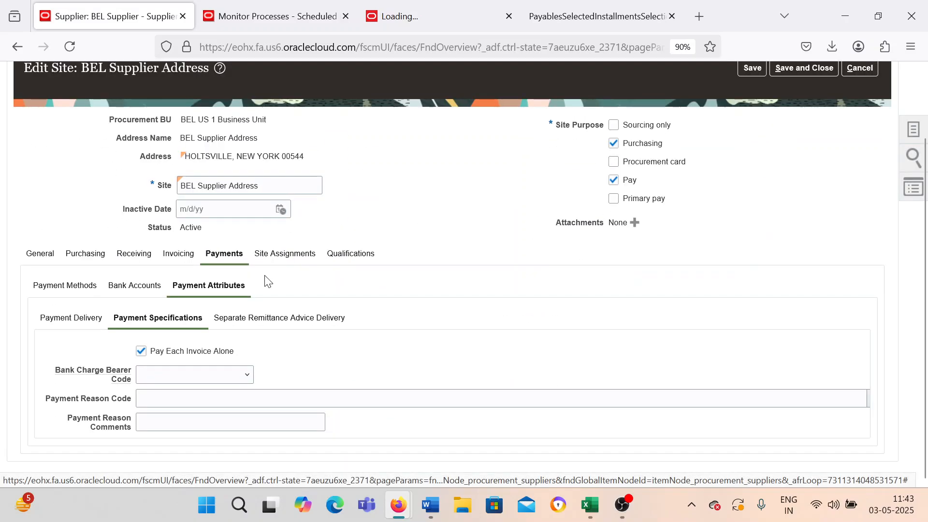
{"action": "left_click", "coordinate": [131, 256]}
{"action": "left_click", "coordinate": [233, 257]}
{"action": "left_click", "coordinate": [298, 255]}
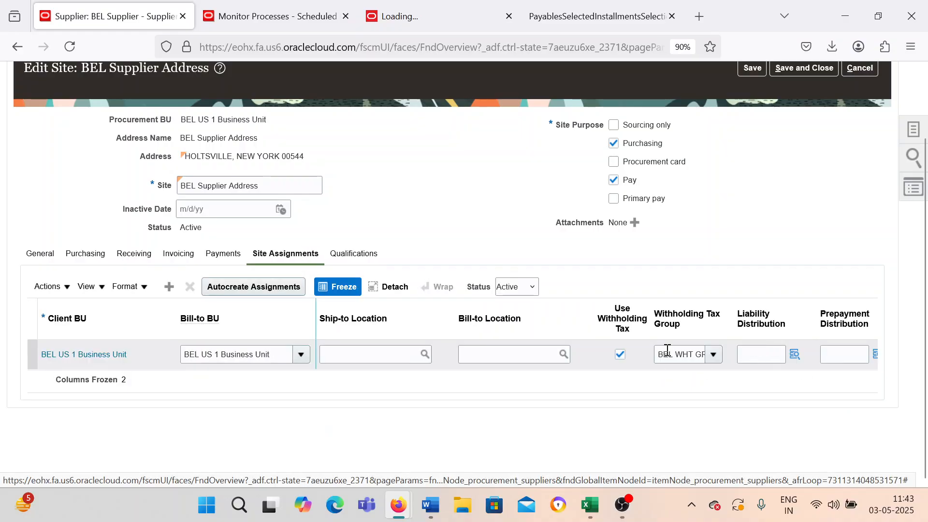
{"action": "left_click", "coordinate": [620, 356]}
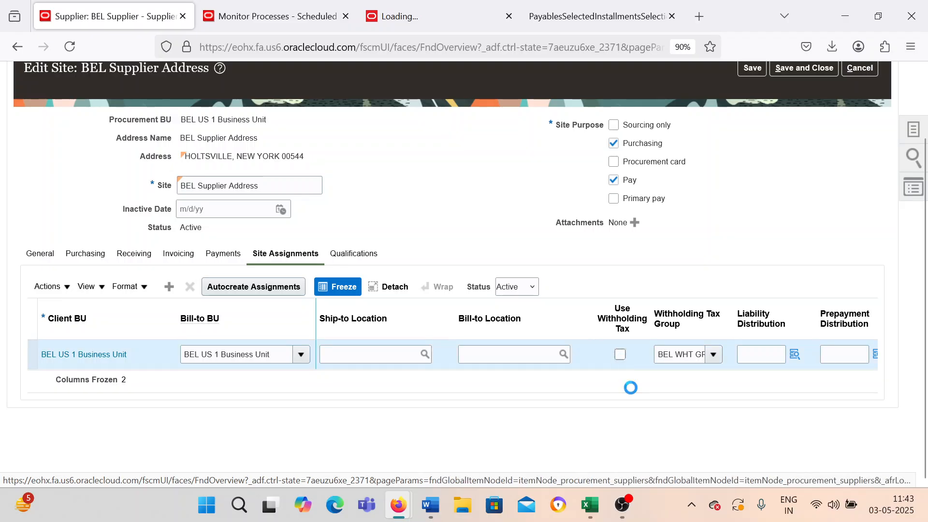
{"action": "double_click", "coordinate": [679, 356]}
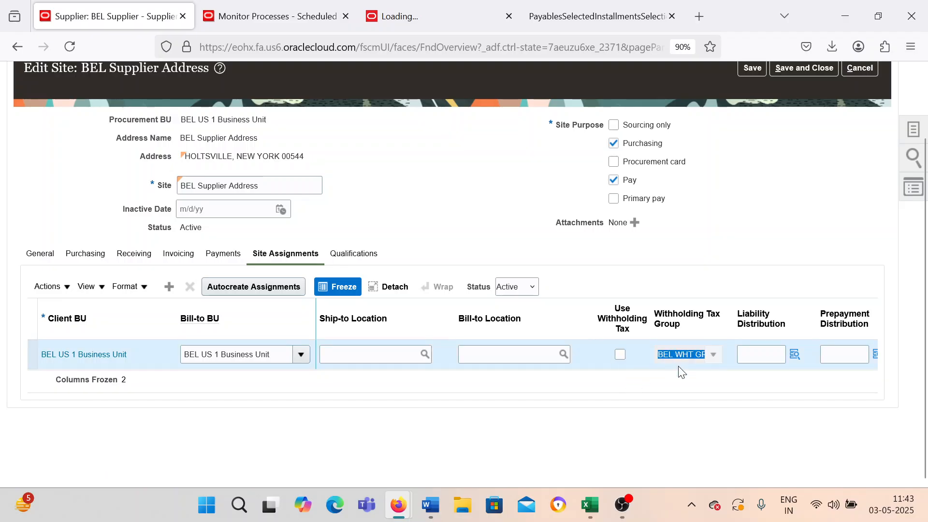
{"action": "double_click", "coordinate": [678, 356]}
{"action": "left_click", "coordinate": [669, 408]}
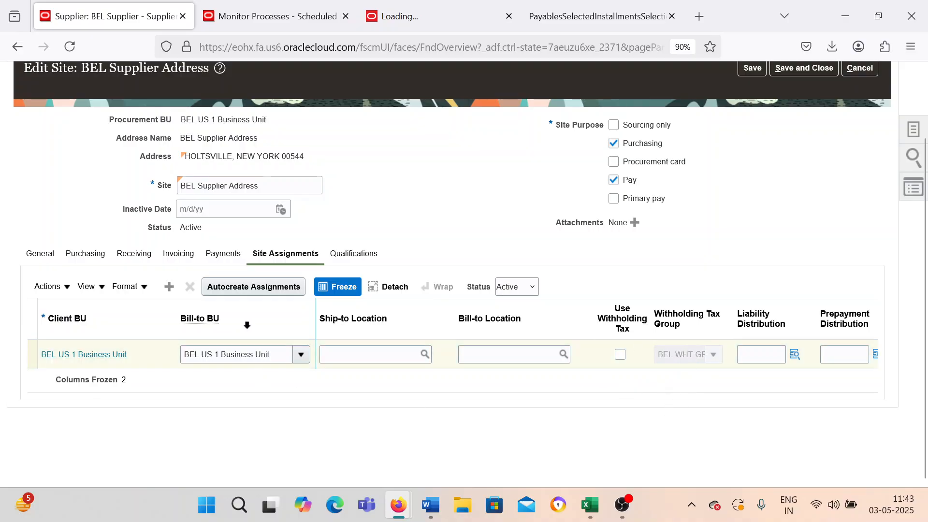
- Recheck the site's invoicing terms and disable Pay Each Invoice Alone in its payment specifications
{"action": "left_click", "coordinate": [181, 255]}
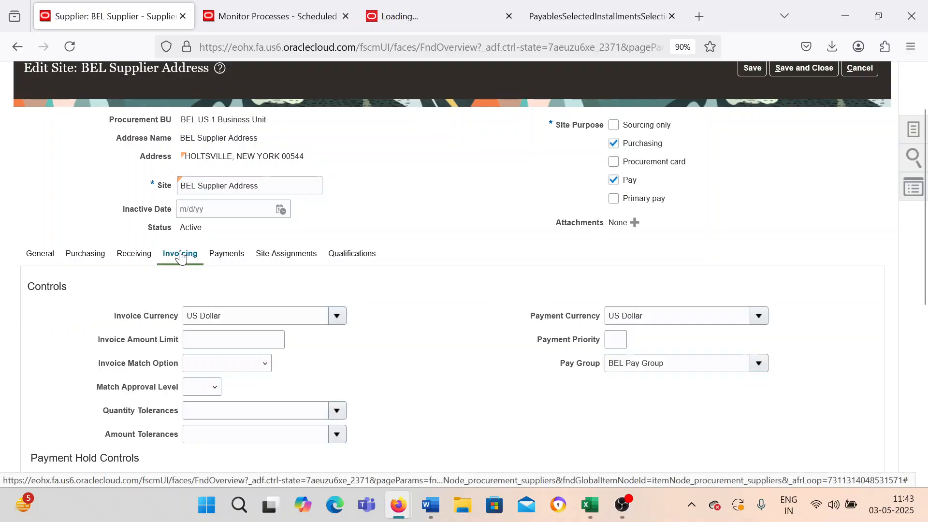
{"action": "scroll", "coordinate": [429, 342], "scroll_direction": "down", "scroll_amount": 5}
{"action": "scroll", "coordinate": [432, 343], "scroll_direction": "down", "scroll_amount": 2}
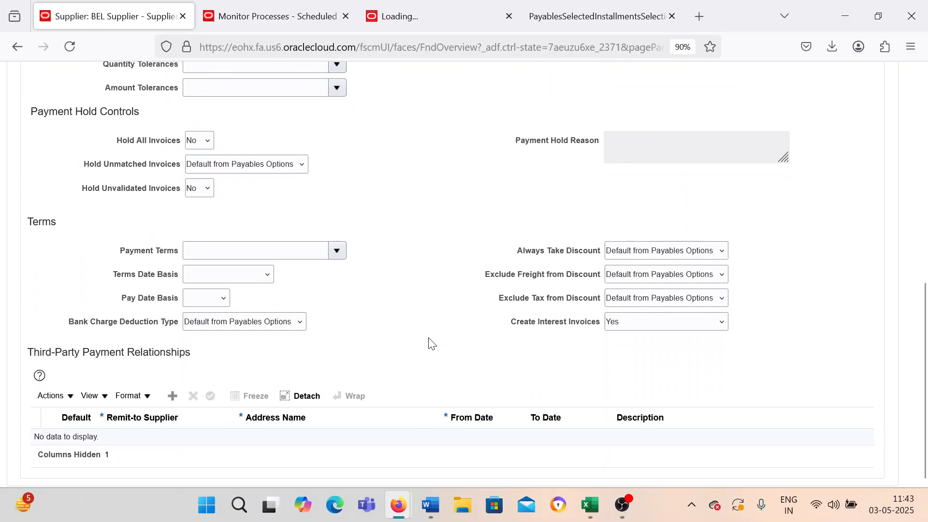
{"action": "scroll", "coordinate": [430, 342], "scroll_direction": "up", "scroll_amount": 9}
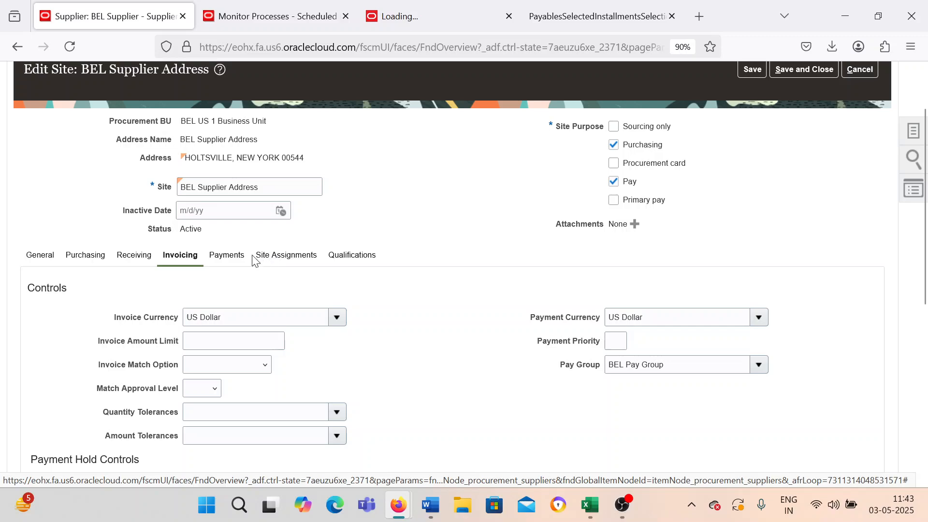
{"action": "left_click", "coordinate": [235, 257]}
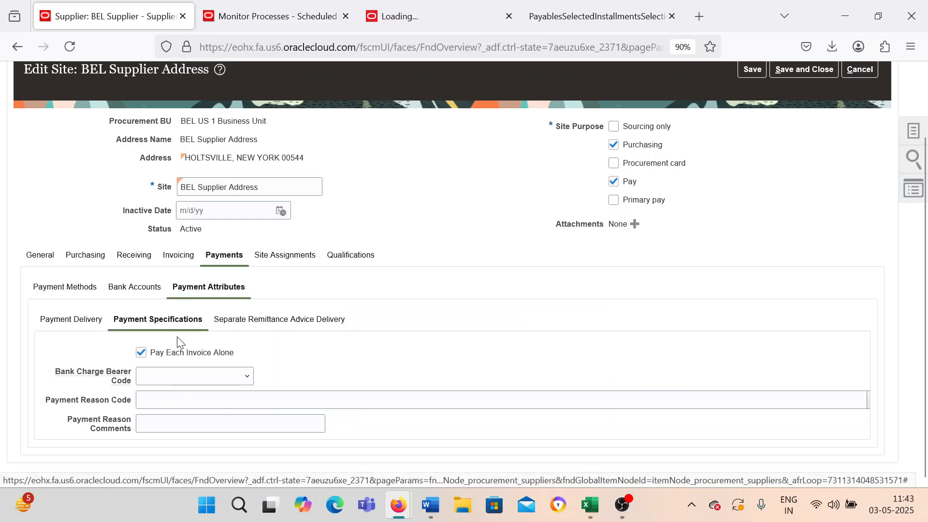
{"action": "left_click", "coordinate": [145, 350]}
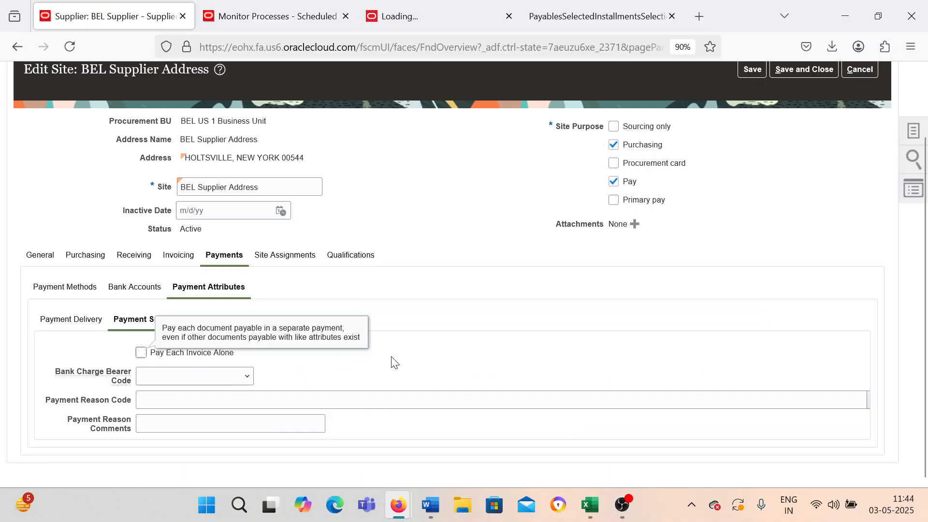
- Clear the Pay Group from the site's invoicing controls
{"action": "left_click", "coordinate": [170, 261]}
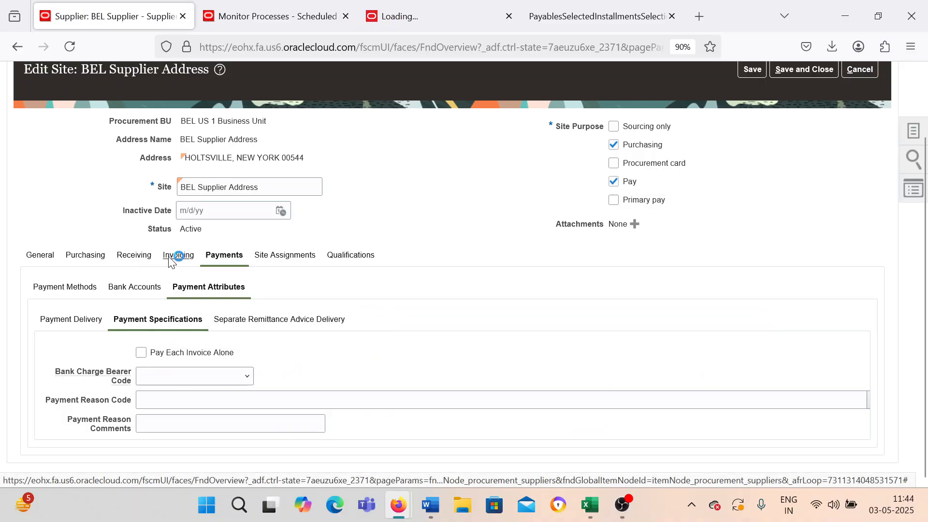
{"action": "scroll", "coordinate": [197, 291], "scroll_direction": "down", "scroll_amount": 4}
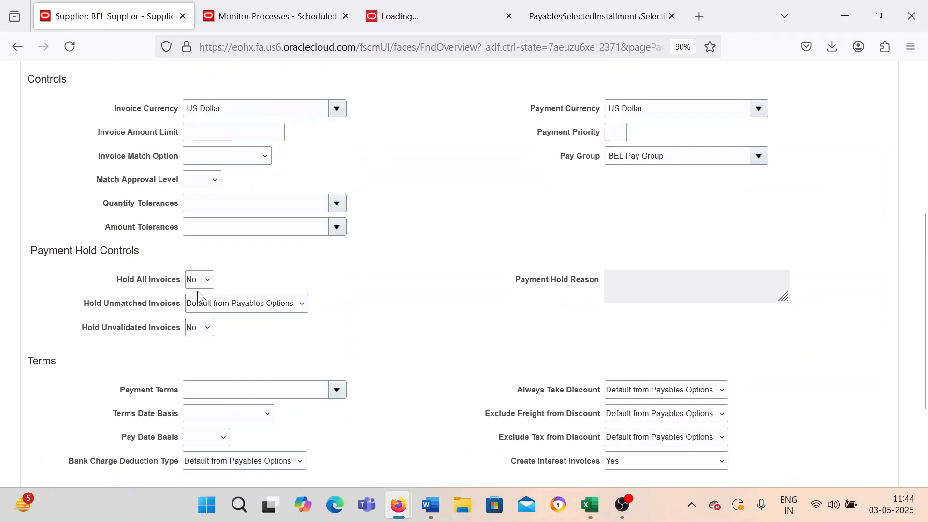
{"action": "left_click", "coordinate": [673, 154]}
{"action": "key", "text": "ctrl+shift+Left"}
{"action": "key", "text": "ctrl+shift+Left"}
{"action": "key", "text": "ctrl+shift+Left"}
{"action": "key", "text": "BackSpace"}
{"action": "left_click", "coordinate": [587, 235]}
{"action": "scroll", "coordinate": [506, 238], "scroll_direction": "up", "scroll_amount": 3}
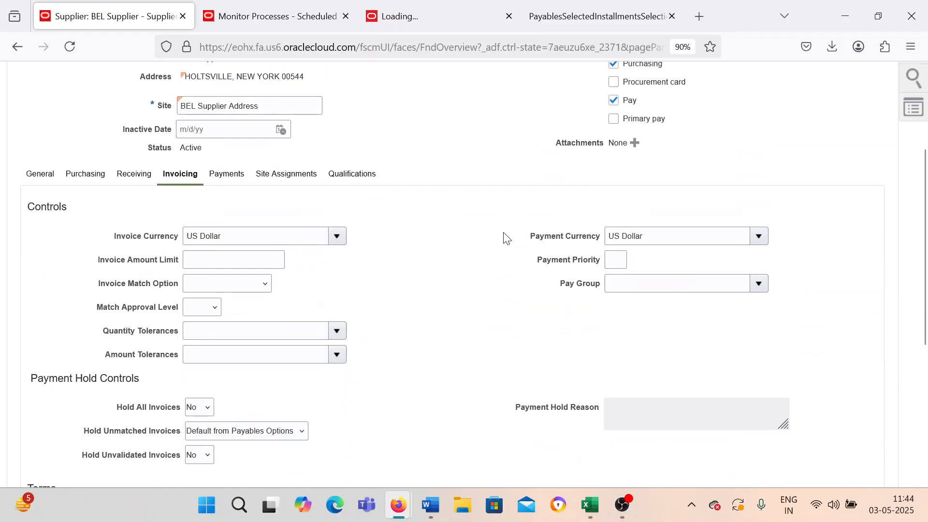
- Save and close the supplier site and the BEL Supplier record, acknowledging the confirmations
{"action": "scroll", "coordinate": [506, 238], "scroll_direction": "up", "scroll_amount": 3}
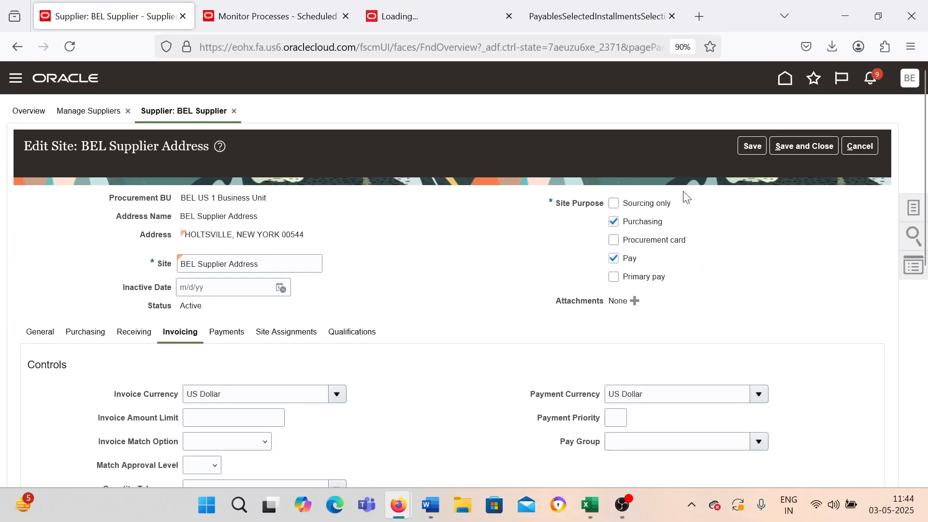
{"action": "left_click", "coordinate": [773, 143]}
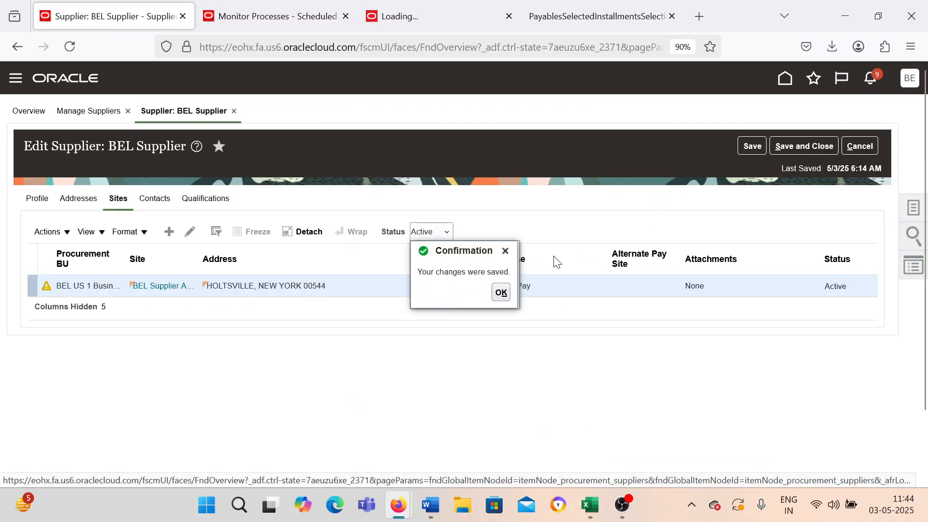
{"action": "left_click", "coordinate": [507, 293]}
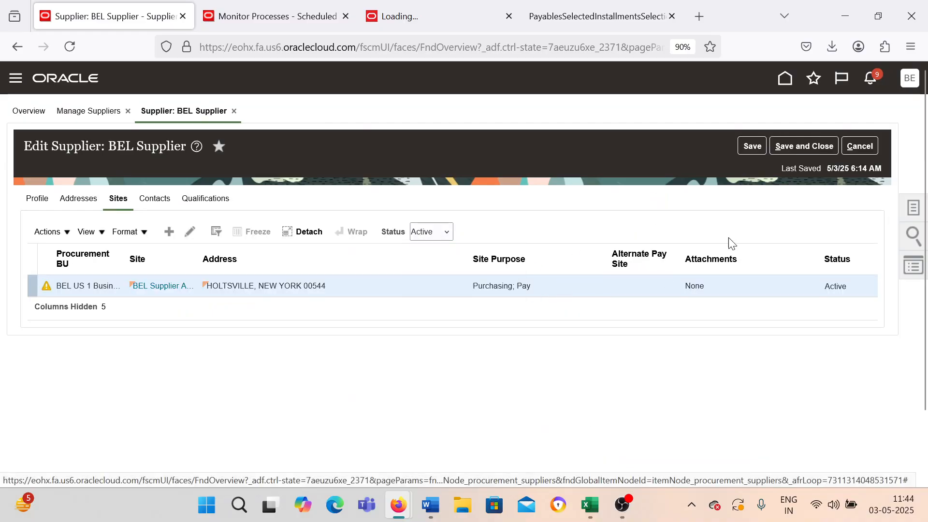
{"action": "left_click", "coordinate": [795, 147]}
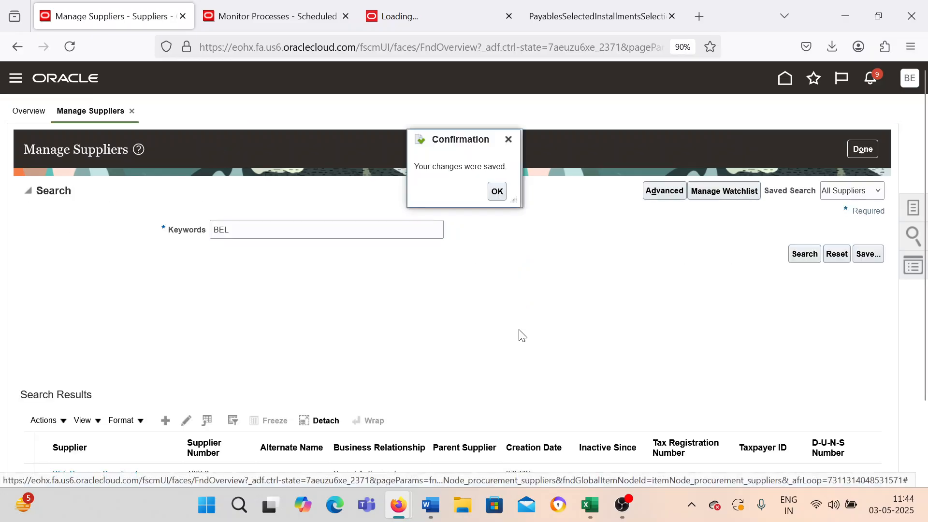
{"action": "left_click", "coordinate": [493, 191]}
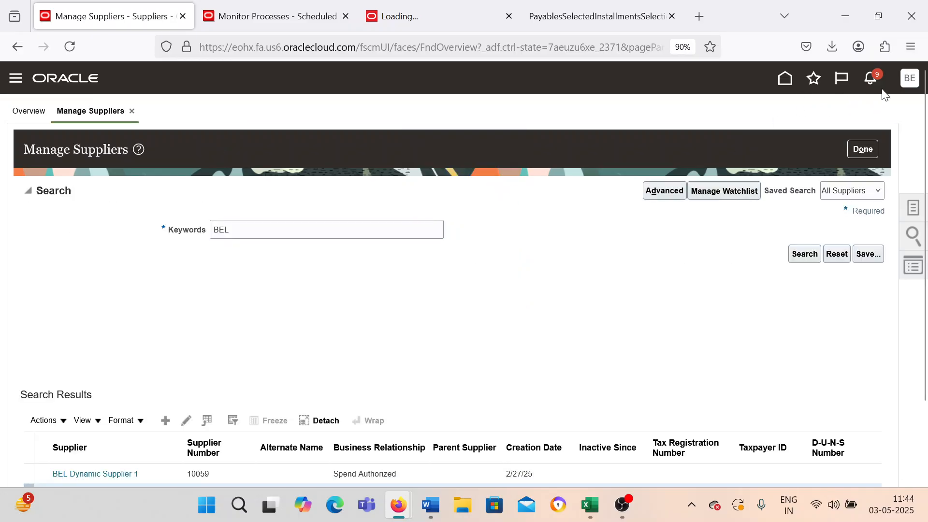
- Go to Setup and Maintenance, search the tasks for "Manage Inte" and open Manage Interest Rates for Payables
{"action": "left_click", "coordinate": [909, 78]}
{"action": "left_click", "coordinate": [697, 278]}
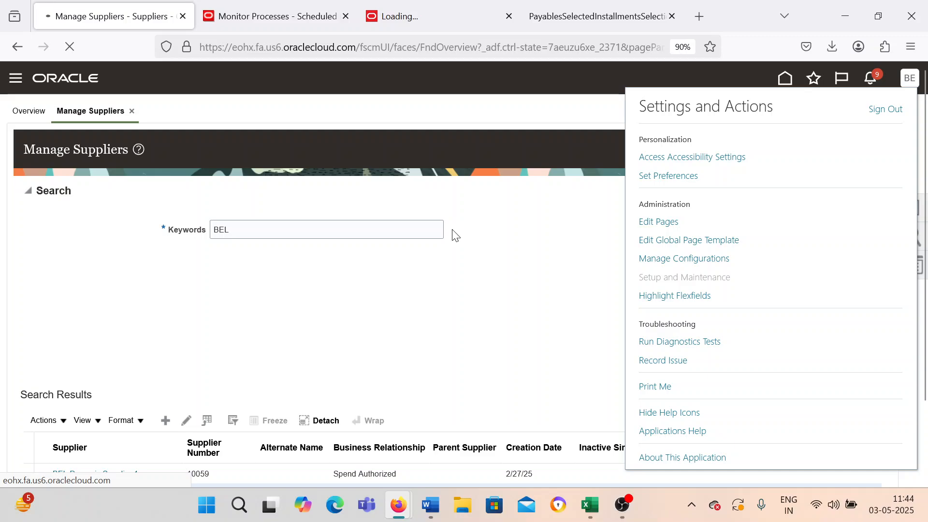
{"action": "left_click", "coordinate": [467, 174]}
{"action": "type", "text": "Manage Inte"}
{"action": "key", "text": "Return"}
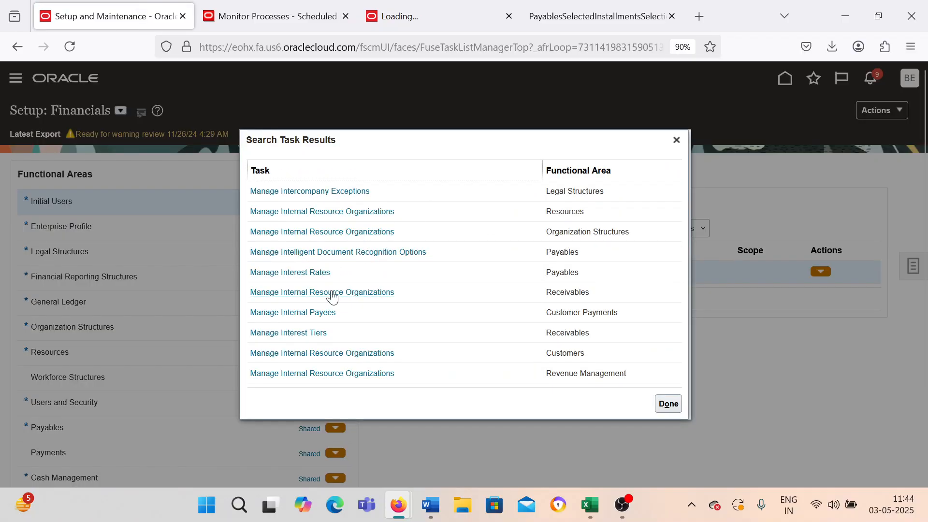
{"action": "left_click", "coordinate": [316, 273]}
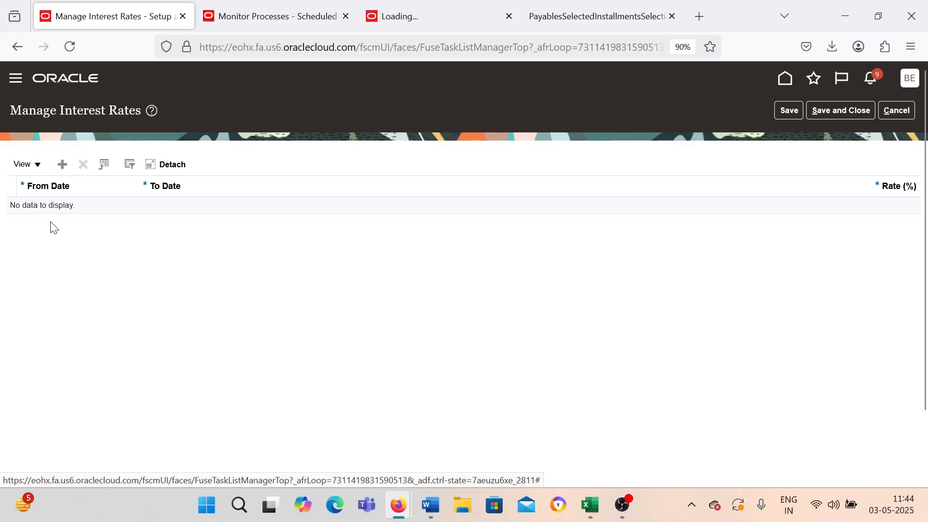
- Add an interest rate row with From Date 5/1/25 and To Date 5/7/25
{"action": "left_click", "coordinate": [62, 165]}
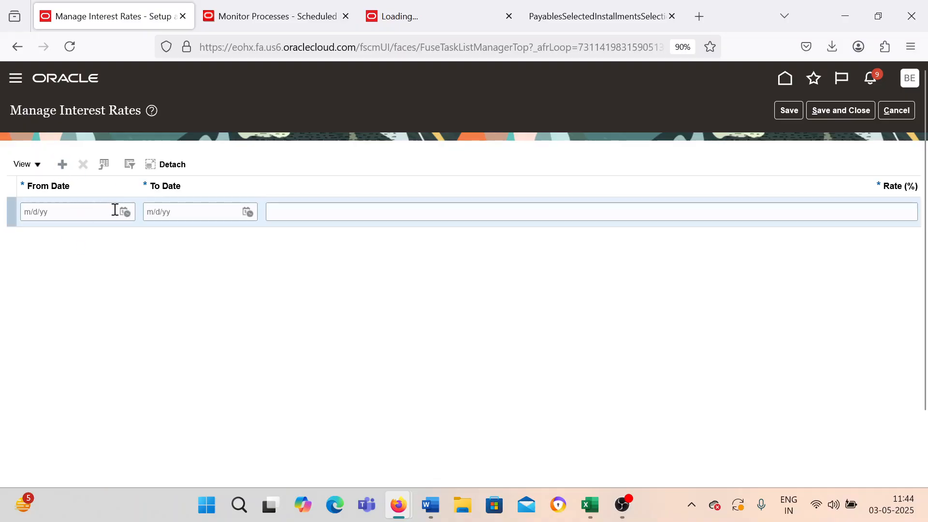
{"action": "left_click", "coordinate": [123, 211]}
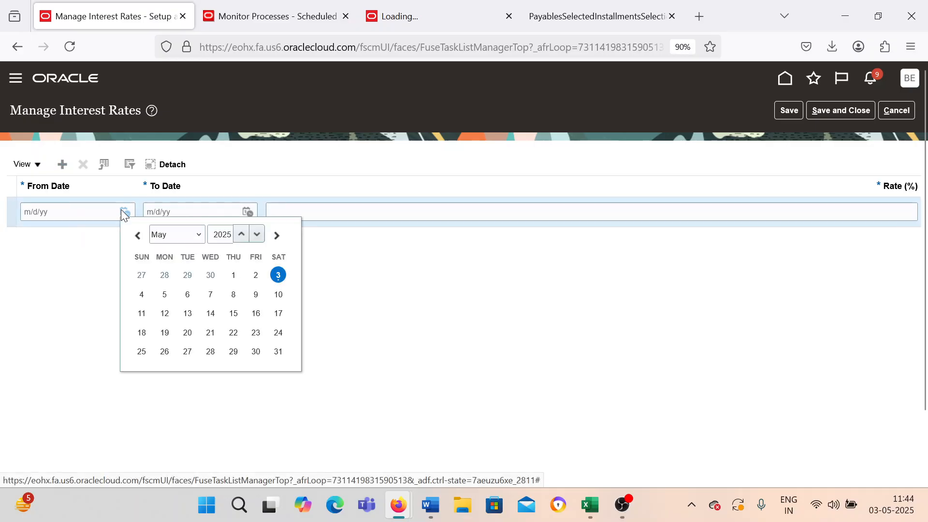
{"action": "left_click", "coordinate": [201, 240]}
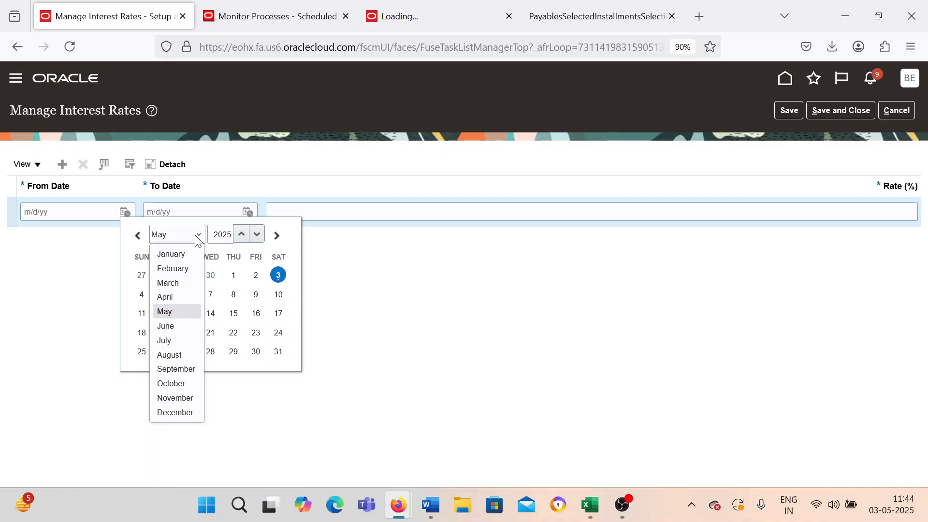
{"action": "left_click", "coordinate": [182, 309]}
{"action": "left_click", "coordinate": [232, 275]}
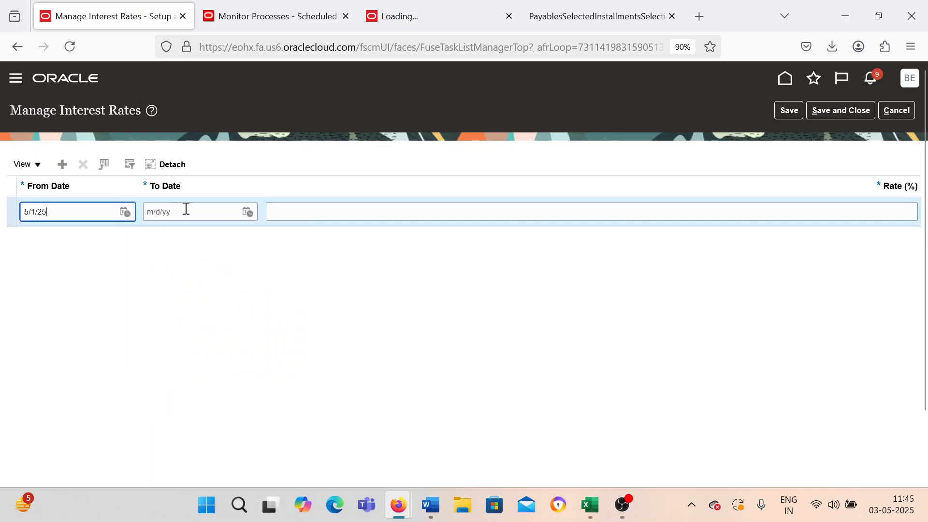
{"action": "left_click", "coordinate": [246, 211]}
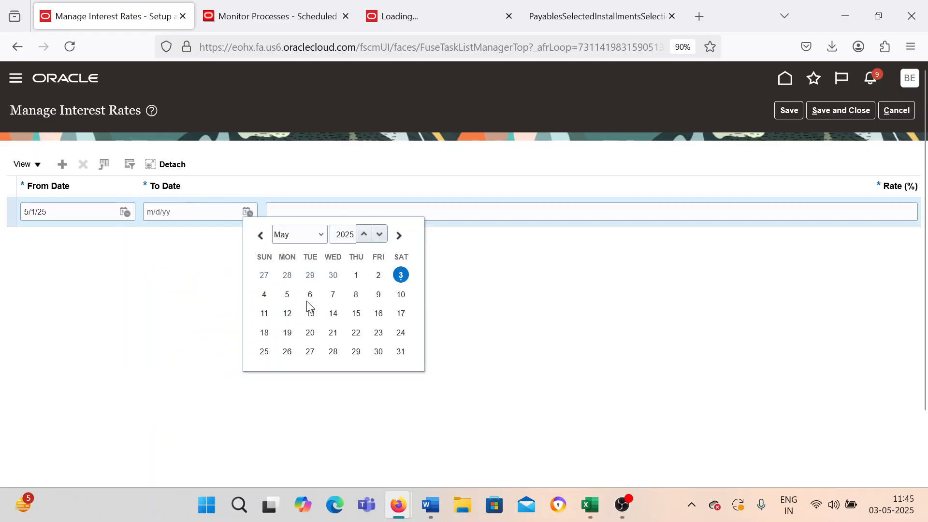
{"action": "left_click", "coordinate": [332, 294]}
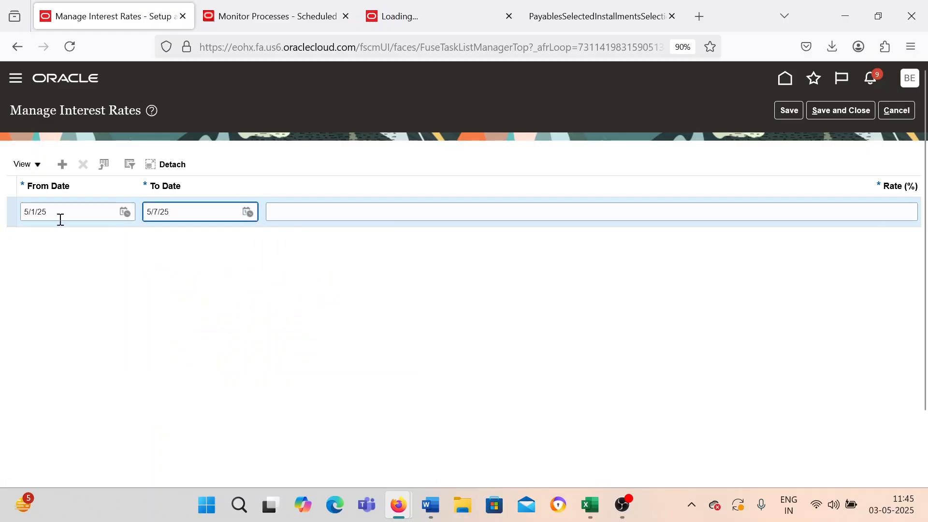
- Set the interest rate for the new period to 10 percent, then save and close the rates
{"action": "left_click", "coordinate": [818, 217]}
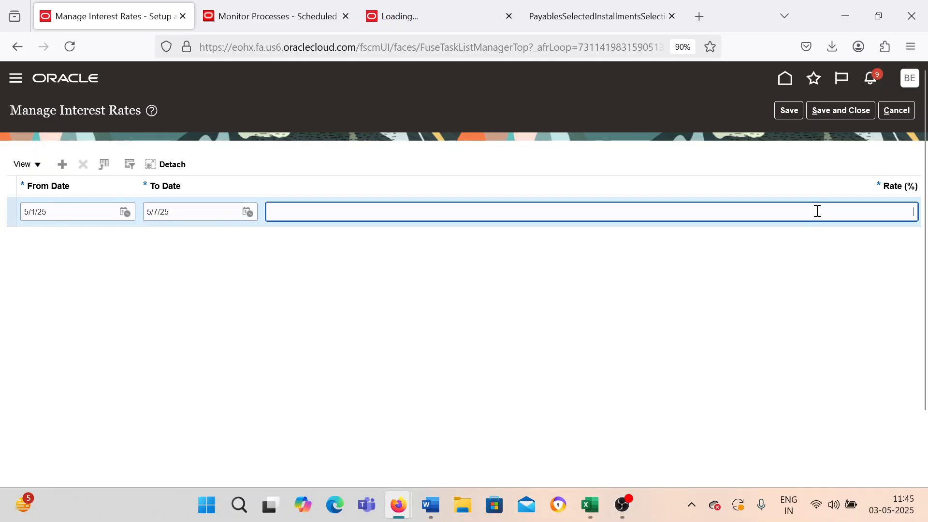
{"action": "type", "text": "10"}
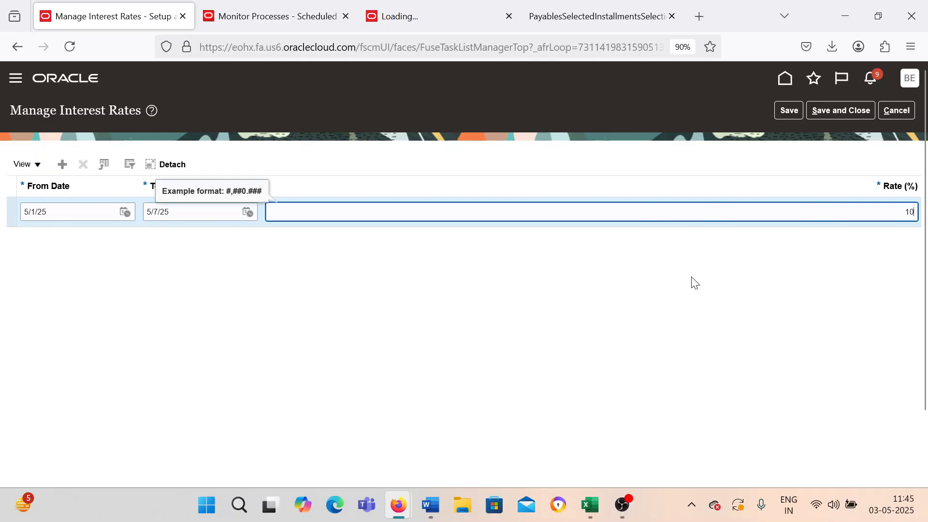
{"action": "left_click", "coordinate": [691, 270]}
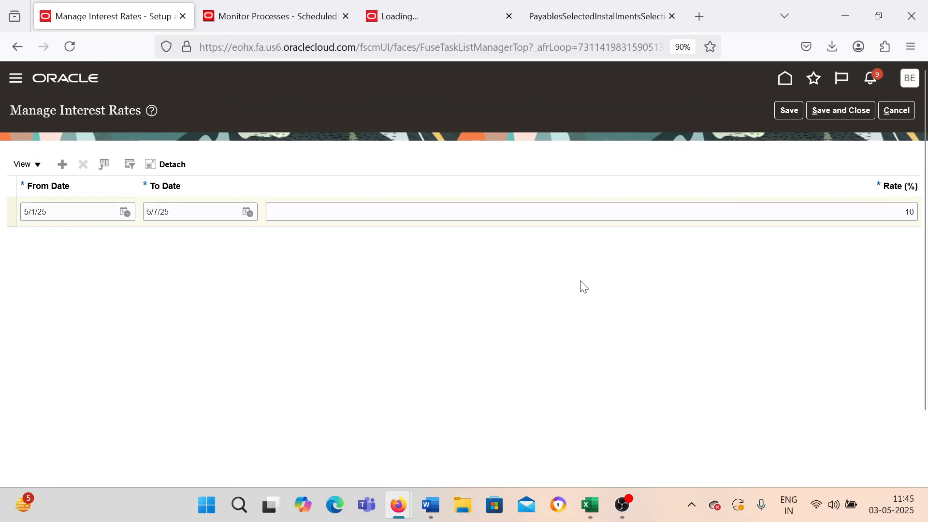
{"action": "left_click", "coordinate": [828, 114]}
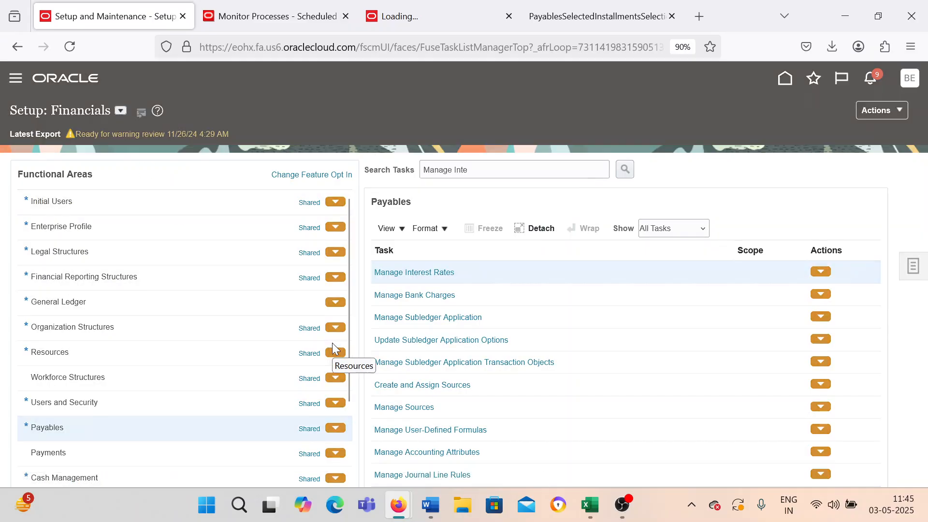
- Go to the Payables Invoices work area and start creating a new invoice
{"action": "scroll", "coordinate": [331, 348], "scroll_direction": "down", "scroll_amount": 8}
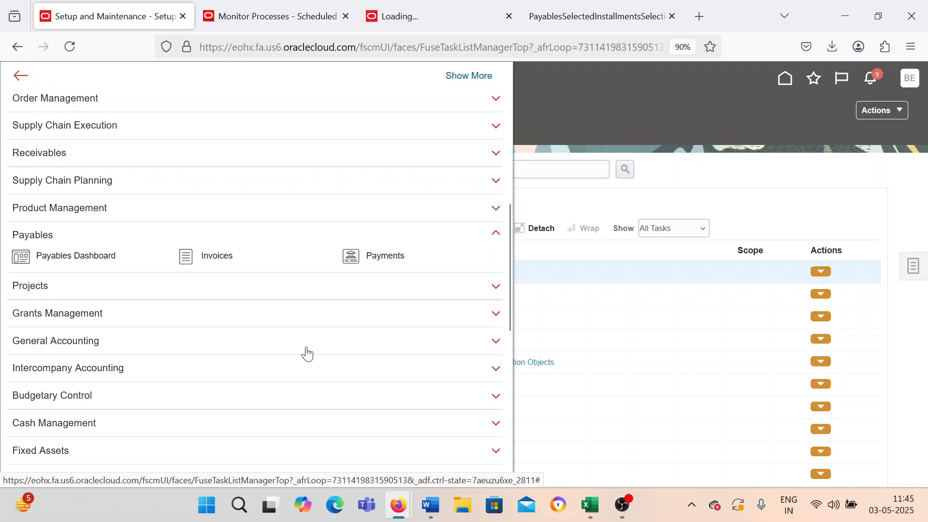
{"action": "left_click", "coordinate": [192, 249]}
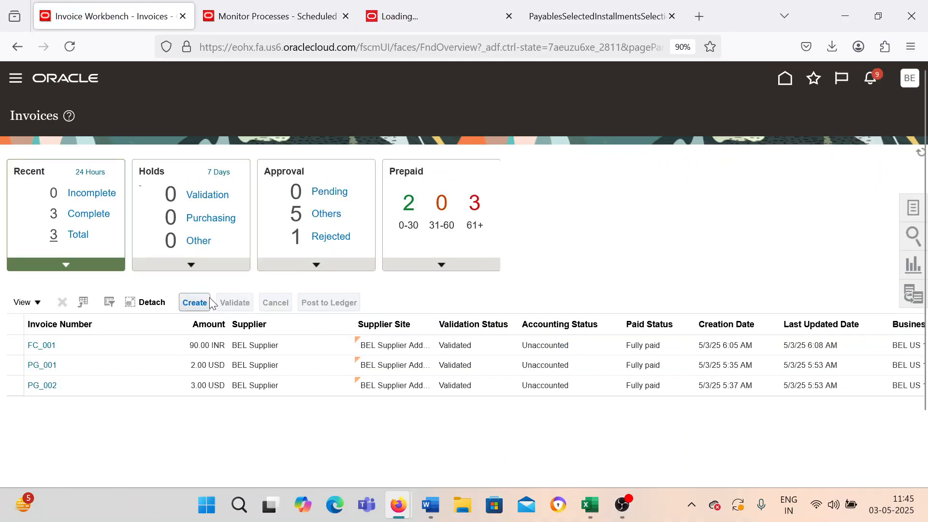
{"action": "left_click", "coordinate": [194, 307]}
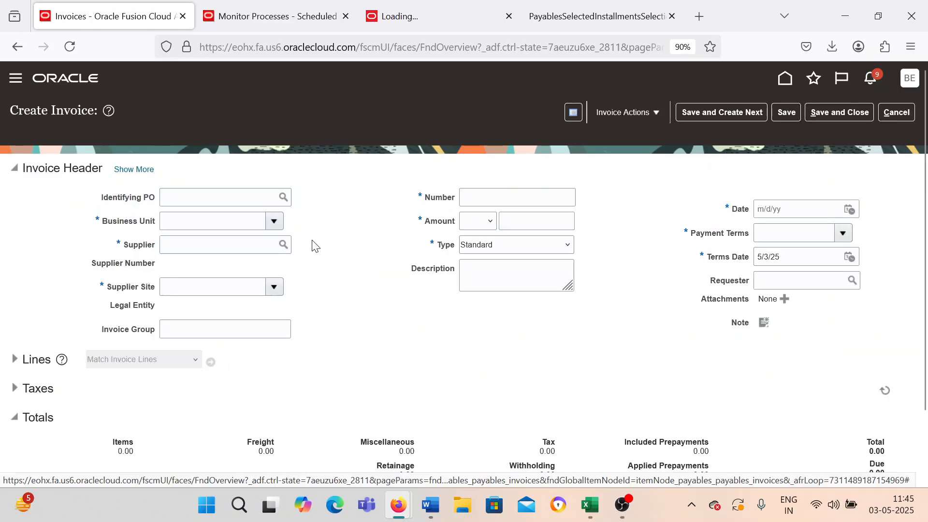
- Set the invoice's business unit to BEL US 1 Business Unit and its supplier to BEL Supplier
{"action": "left_click", "coordinate": [274, 221]}
{"action": "left_click", "coordinate": [244, 264]}
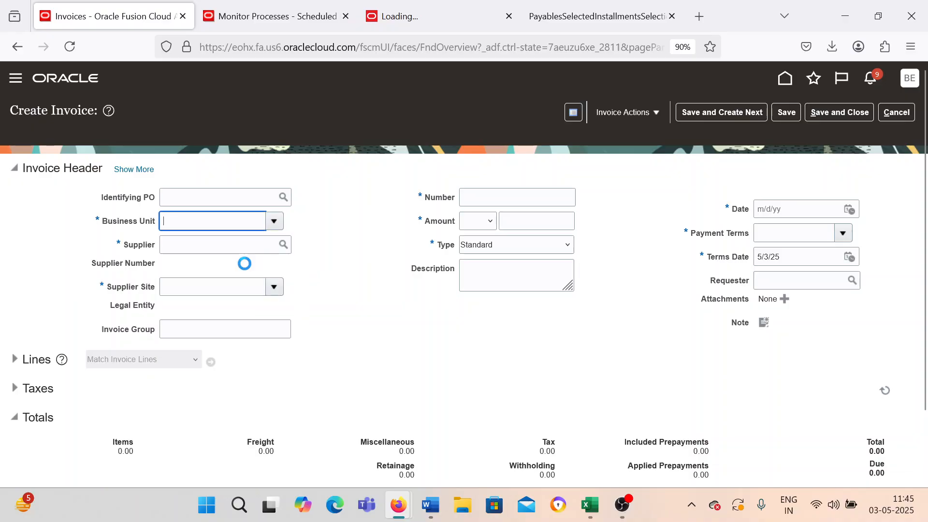
{"action": "left_click", "coordinate": [243, 248]}
{"action": "type", "text": "BEL"}
{"action": "left_click", "coordinate": [211, 288]}
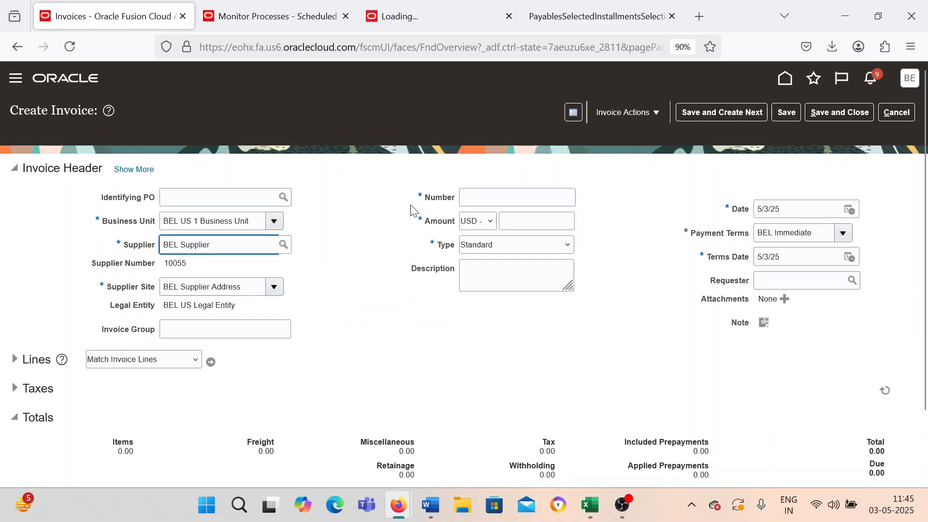
- Enter IN_001 as the invoice number and 100 USD as the header amount
{"action": "left_click", "coordinate": [466, 199]}
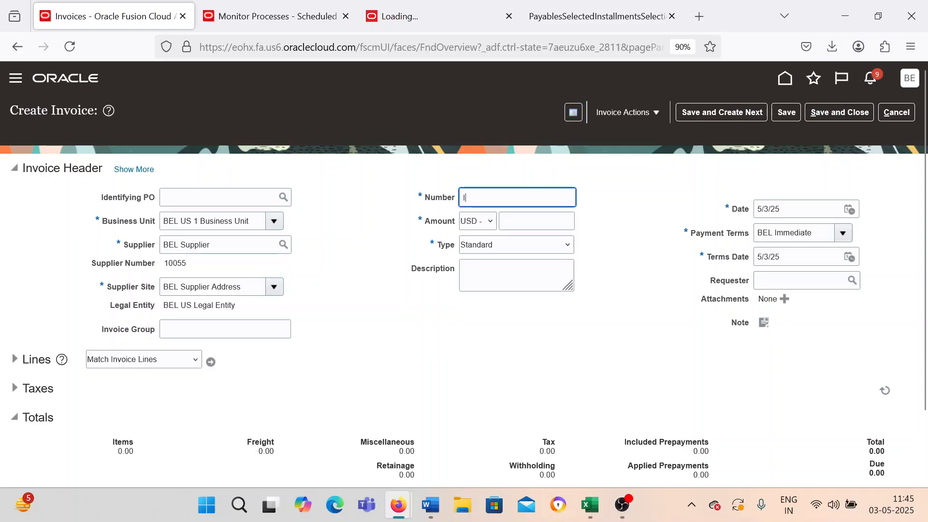
{"action": "type", "text": "IN_001"}
{"action": "key", "text": "Tab"}
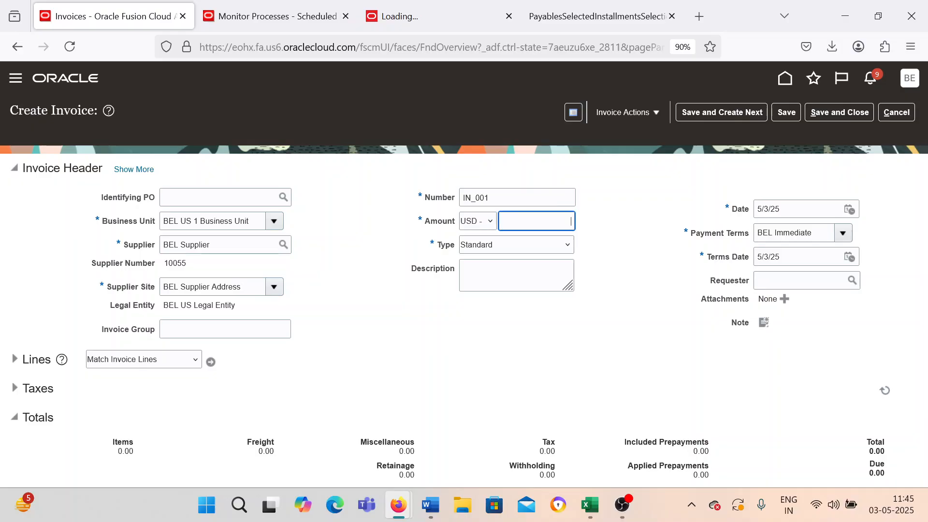
{"action": "type", "text": "100"}
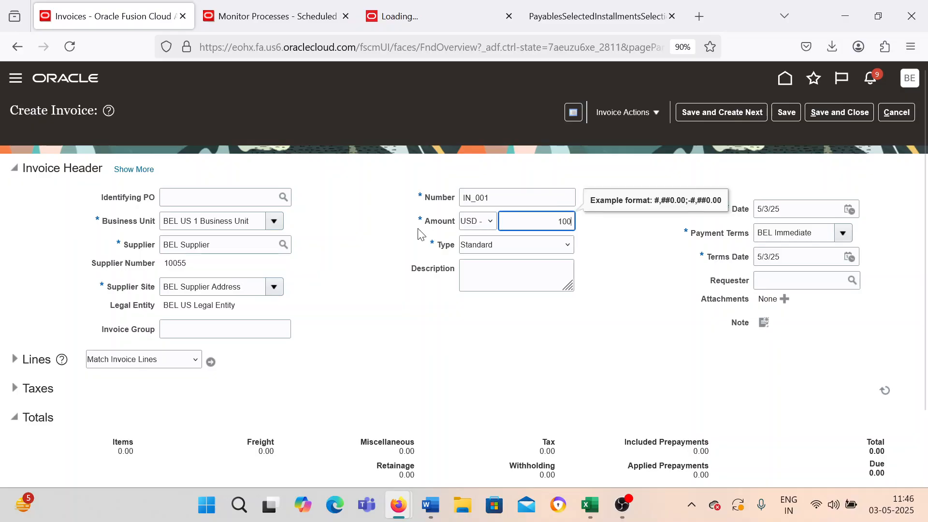
{"action": "left_click", "coordinate": [391, 302]}
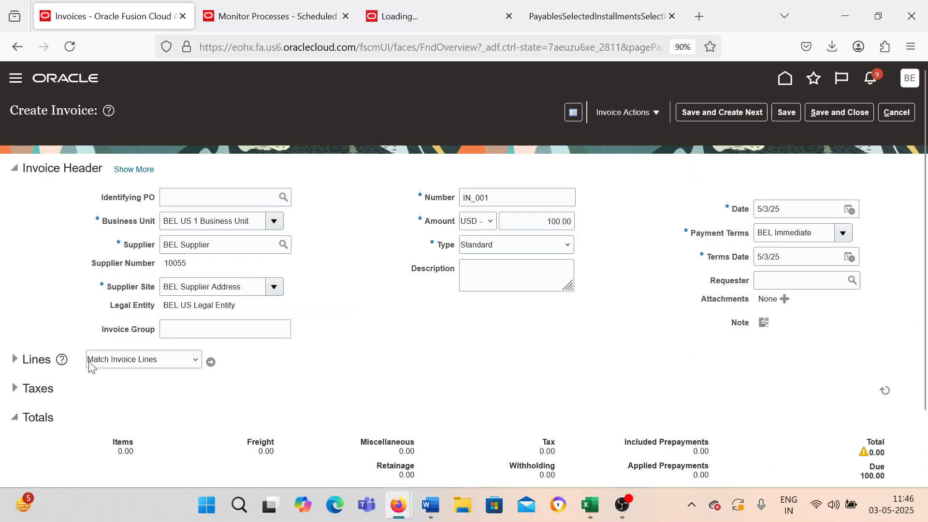
- Expand the invoice lines and enter an amount of 100 on item line 1
{"action": "left_click", "coordinate": [18, 360]}
{"action": "left_click", "coordinate": [17, 360]}
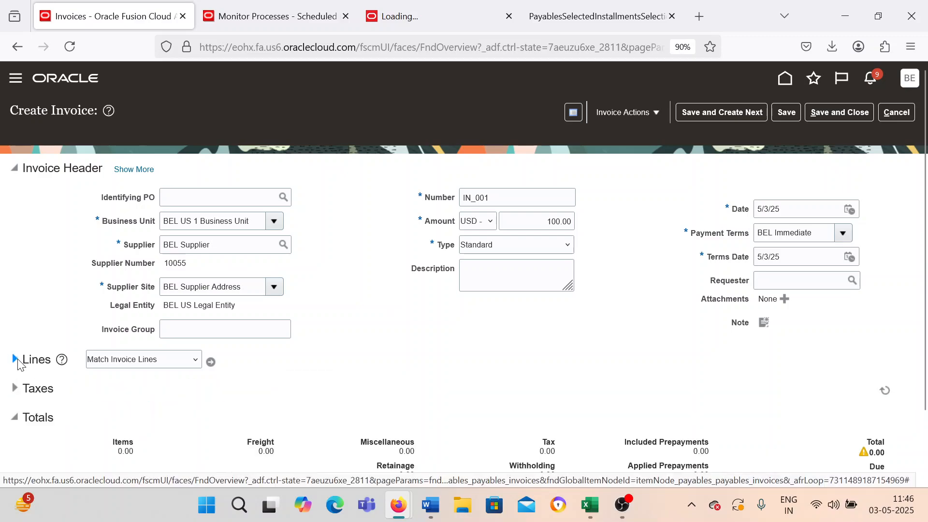
{"action": "left_click", "coordinate": [17, 360]}
{"action": "left_click", "coordinate": [18, 360]}
{"action": "scroll", "coordinate": [274, 325], "scroll_direction": "down", "scroll_amount": 3}
{"action": "left_click", "coordinate": [14, 281]}
{"action": "left_click", "coordinate": [190, 403]}
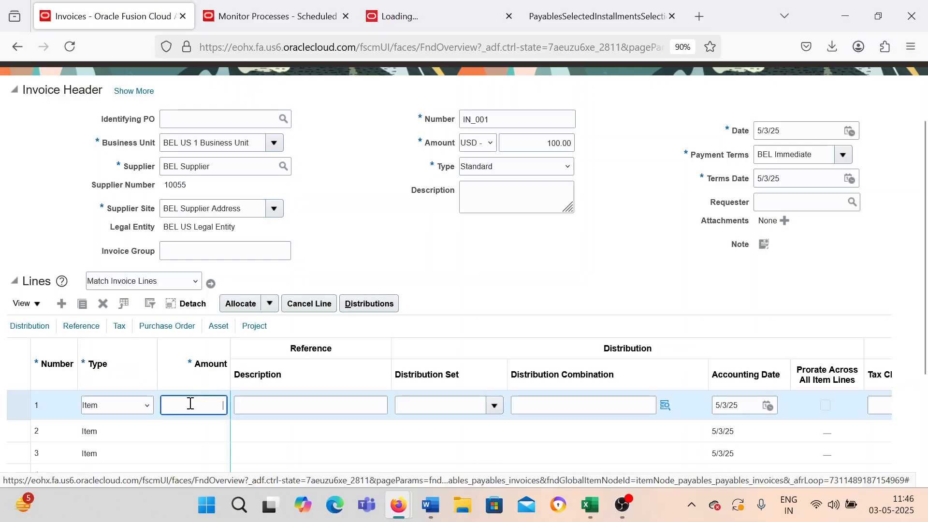
{"action": "type", "text": "100"}
{"action": "key", "text": "Tab"}
{"action": "key", "text": "Tab"}
{"action": "key", "text": "Tab"}
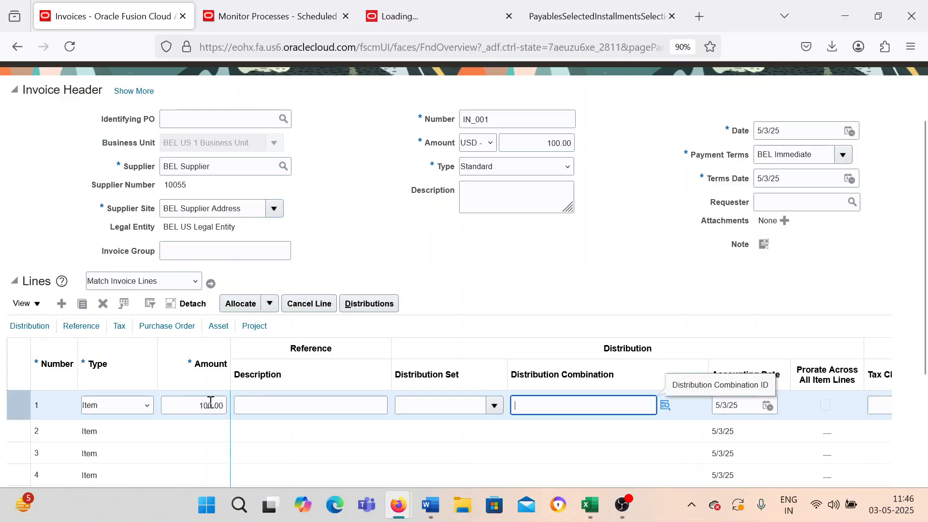
{"action": "left_click", "coordinate": [666, 404]}
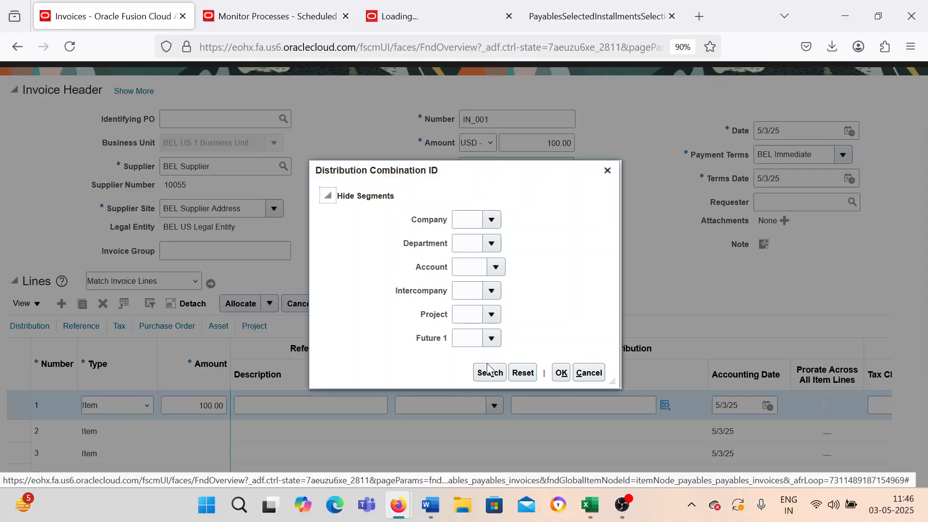
{"action": "left_click", "coordinate": [489, 371]}
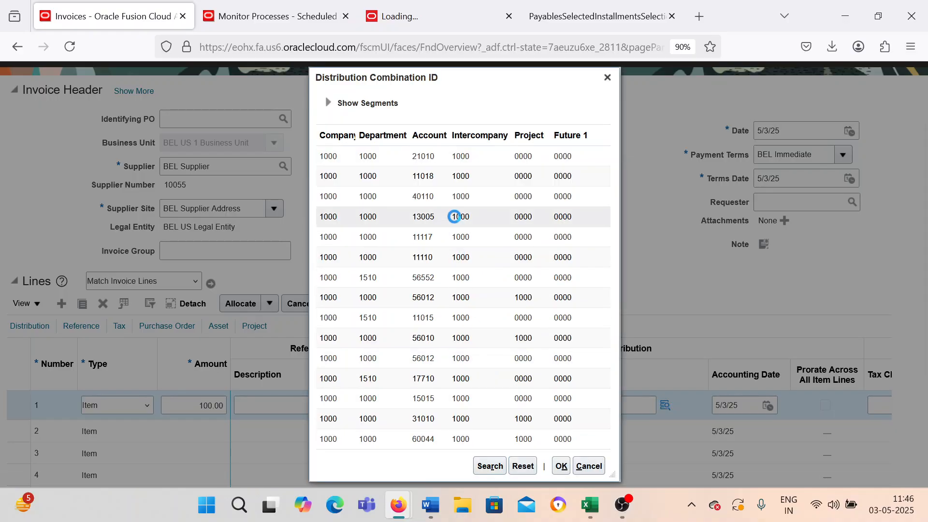
{"action": "left_click", "coordinate": [440, 155]}
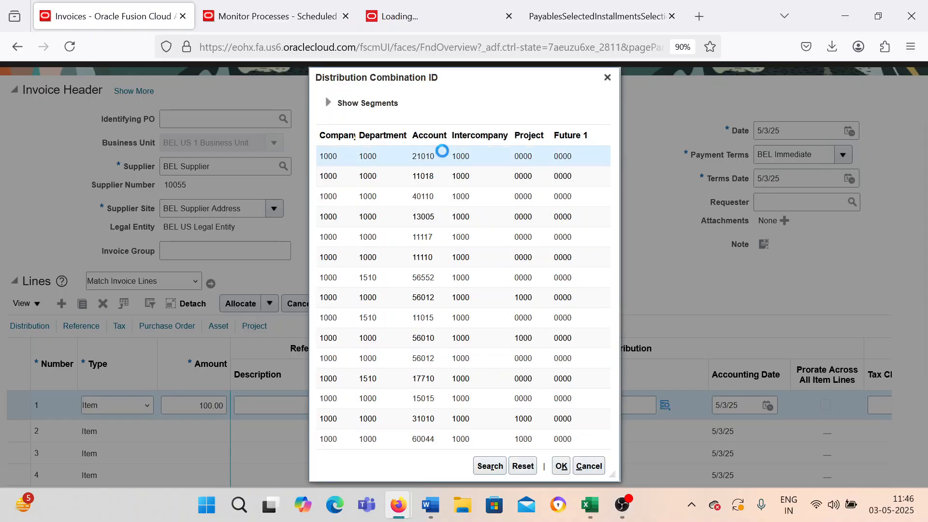
{"action": "left_click", "coordinate": [558, 466]}
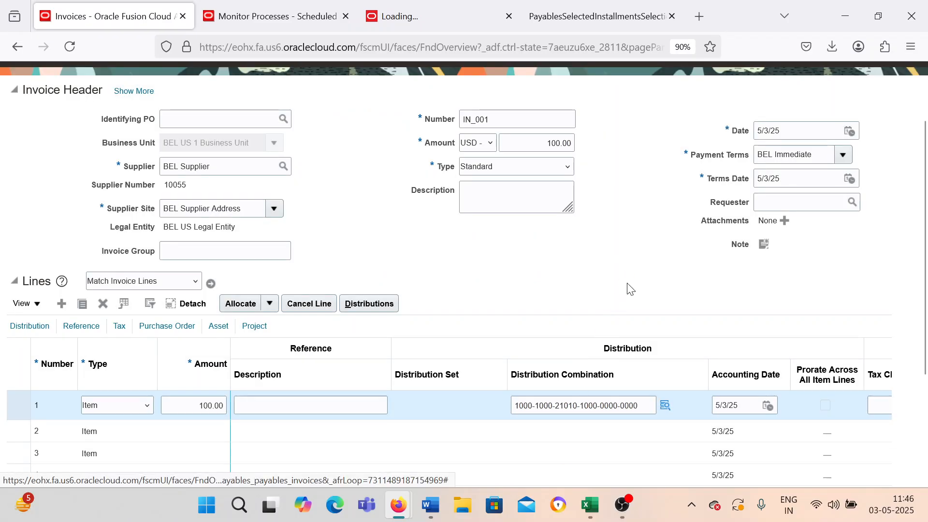
- Change the invoice date to 4/30/25 and acknowledge the accounting date warning
{"action": "scroll", "coordinate": [629, 288], "scroll_direction": "down", "scroll_amount": 3}
{"action": "scroll", "coordinate": [628, 283], "scroll_direction": "up", "scroll_amount": 5}
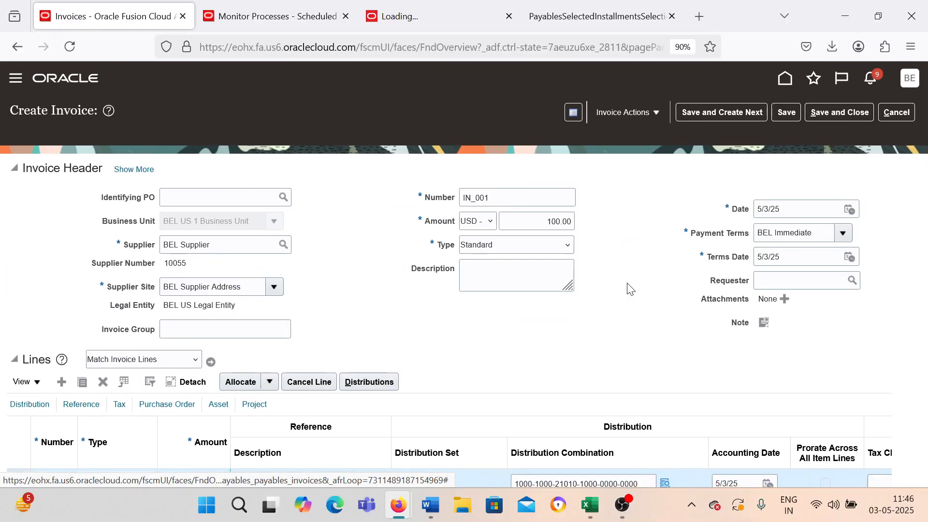
{"action": "left_click", "coordinate": [848, 210]}
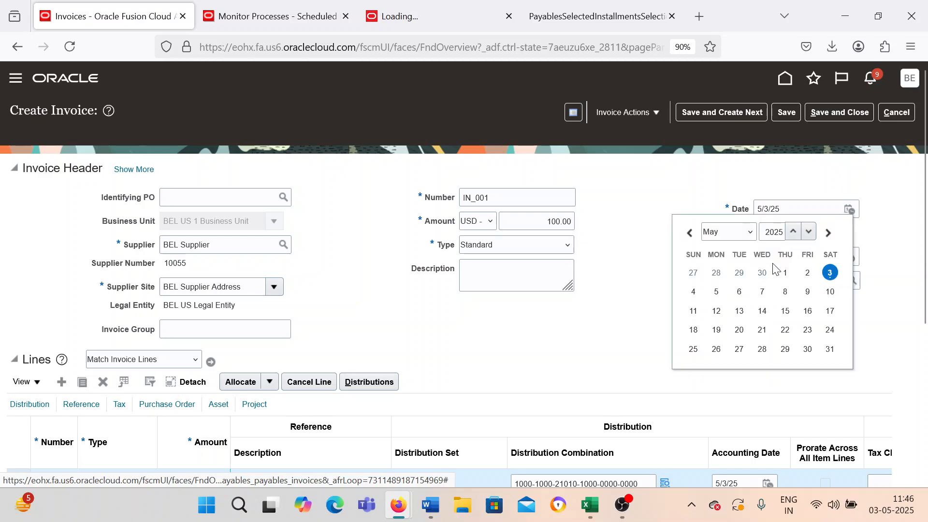
{"action": "left_click", "coordinate": [749, 237]}
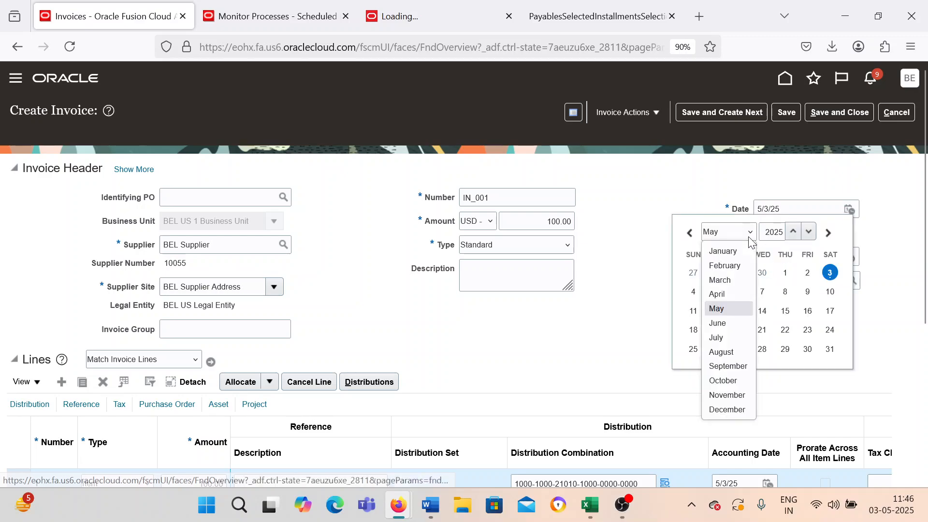
{"action": "left_click", "coordinate": [730, 296]}
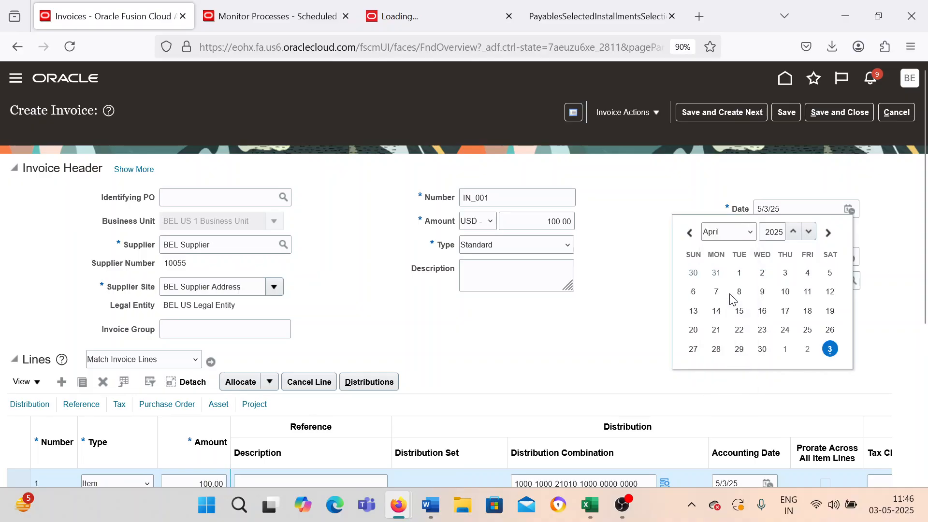
{"action": "left_click", "coordinate": [761, 350]}
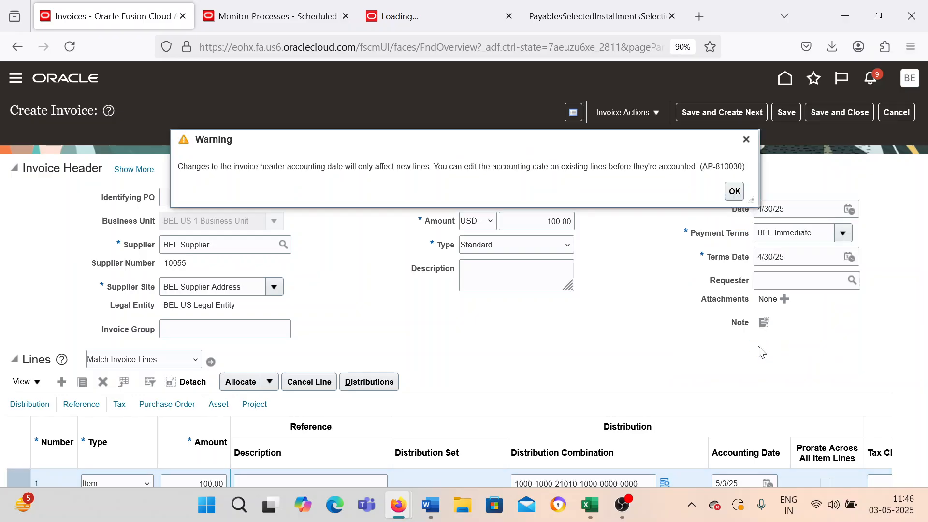
{"action": "left_click", "coordinate": [733, 193]}
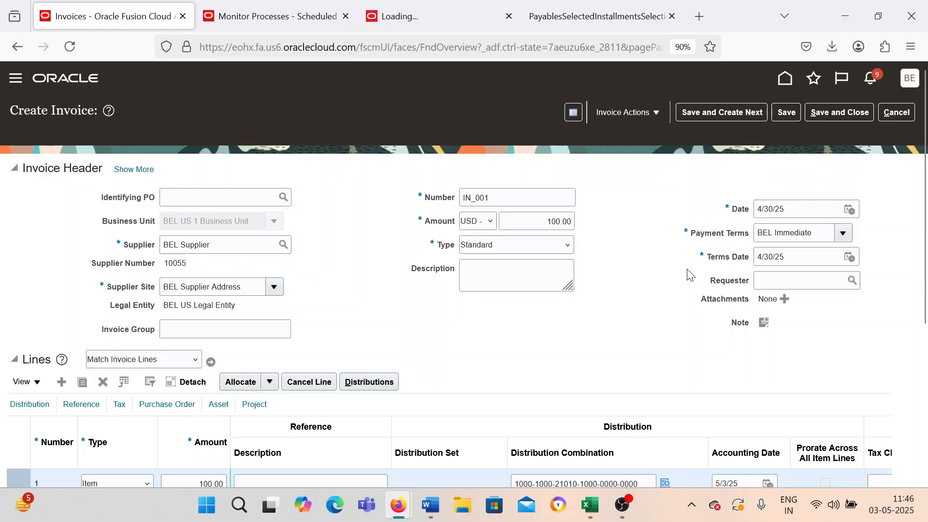
- Review the invoice lines and totals, then validate invoice IN_001
{"action": "scroll", "coordinate": [690, 275], "scroll_direction": "down", "scroll_amount": 5}
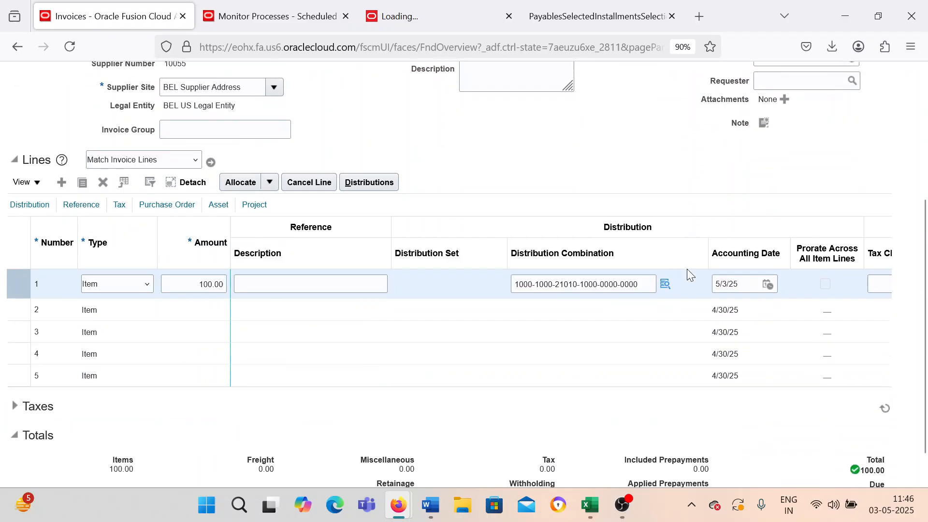
{"action": "scroll", "coordinate": [687, 269], "scroll_direction": "up", "scroll_amount": 5}
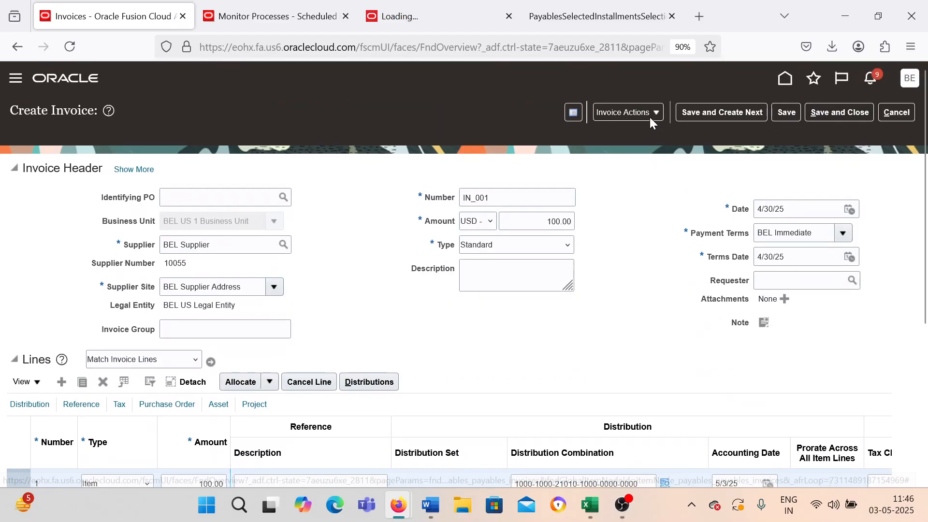
{"action": "left_click", "coordinate": [650, 117]}
{"action": "left_click", "coordinate": [637, 170]}
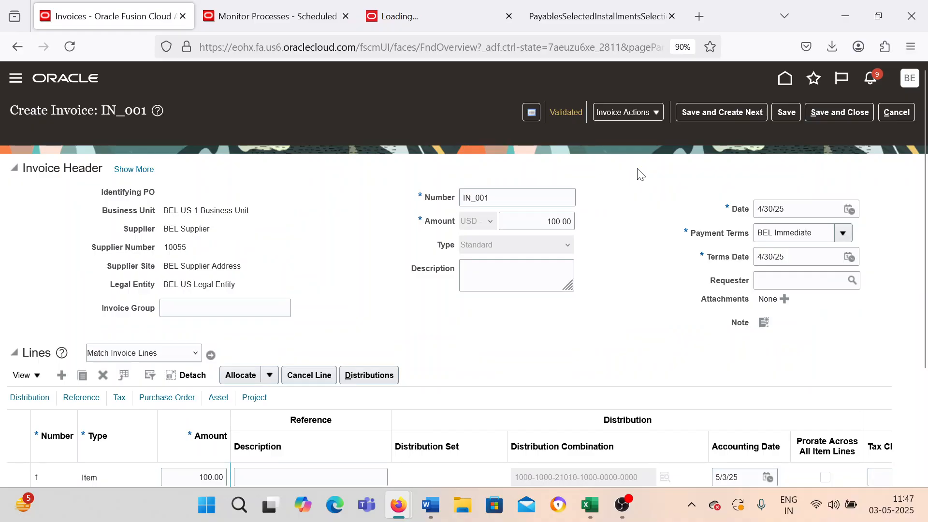
- Review the header and lines of invoice IN_001, then save and close it
{"action": "scroll", "coordinate": [652, 178], "scroll_direction": "down", "scroll_amount": 2}
{"action": "left_click", "coordinate": [521, 160]}
{"action": "double_click", "coordinate": [521, 160]}
{"action": "left_click", "coordinate": [644, 177]}
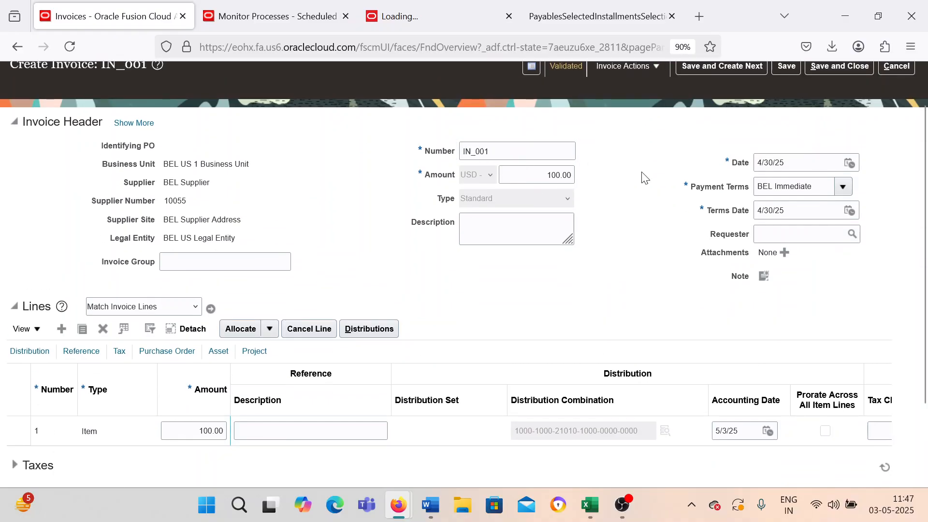
{"action": "scroll", "coordinate": [645, 178], "scroll_direction": "down", "scroll_amount": 1}
{"action": "scroll", "coordinate": [643, 177], "scroll_direction": "up", "scroll_amount": 2}
{"action": "left_click", "coordinate": [813, 112]}
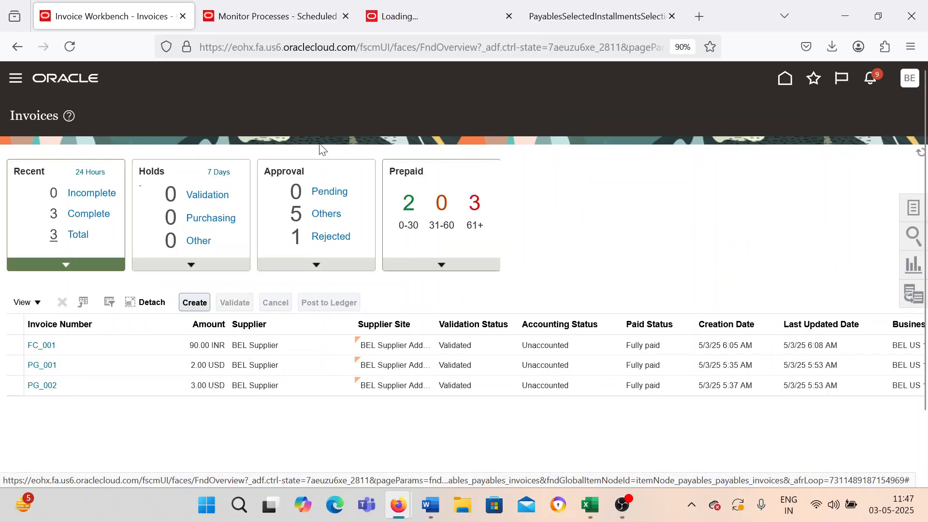
- Reload the Payables Invoices work area to check the recent invoices list for IN_001
{"action": "left_click", "coordinate": [17, 83]}
{"action": "scroll", "coordinate": [162, 234], "scroll_direction": "down", "scroll_amount": 1}
{"action": "scroll", "coordinate": [163, 233], "scroll_direction": "down", "scroll_amount": 10}
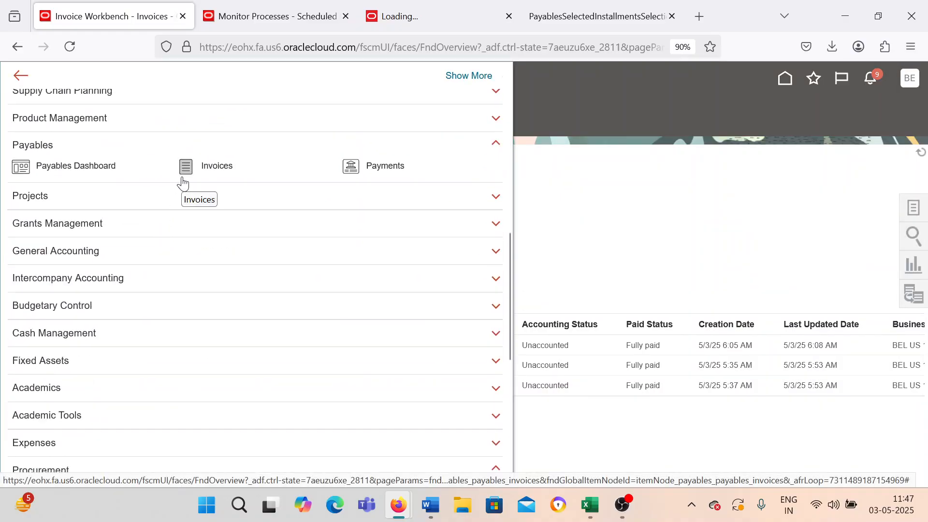
{"action": "left_click", "coordinate": [183, 180]}
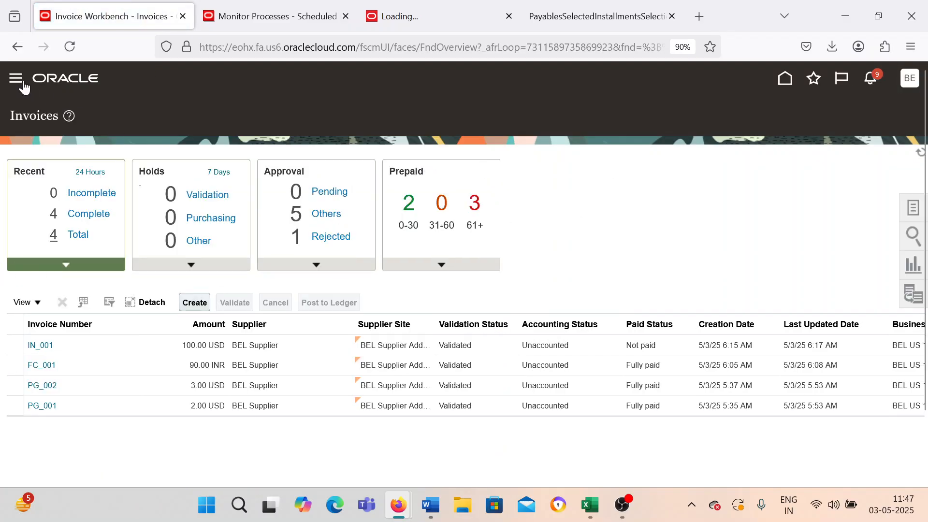
- Go to the Payables Payments work area and start creating a payment
{"action": "left_click", "coordinate": [24, 84]}
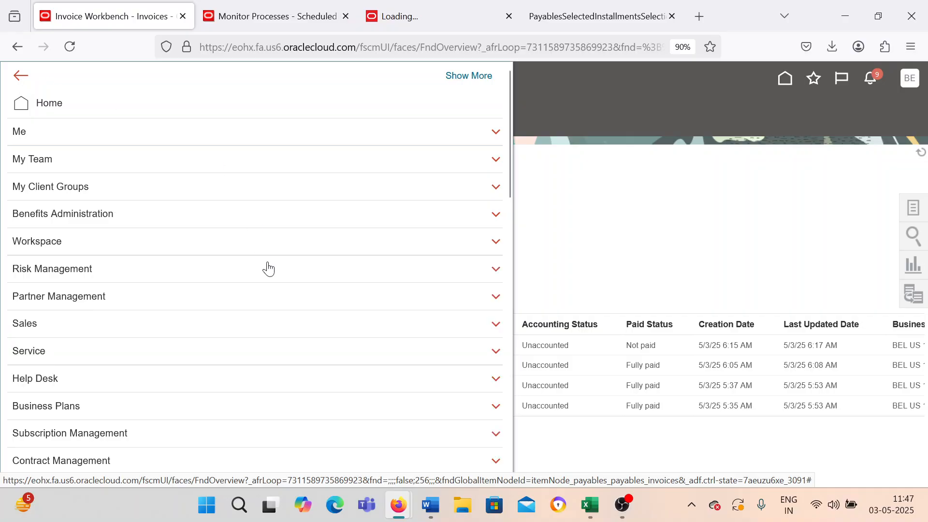
{"action": "scroll", "coordinate": [265, 268], "scroll_direction": "down", "scroll_amount": 10}
{"action": "left_click", "coordinate": [353, 288]}
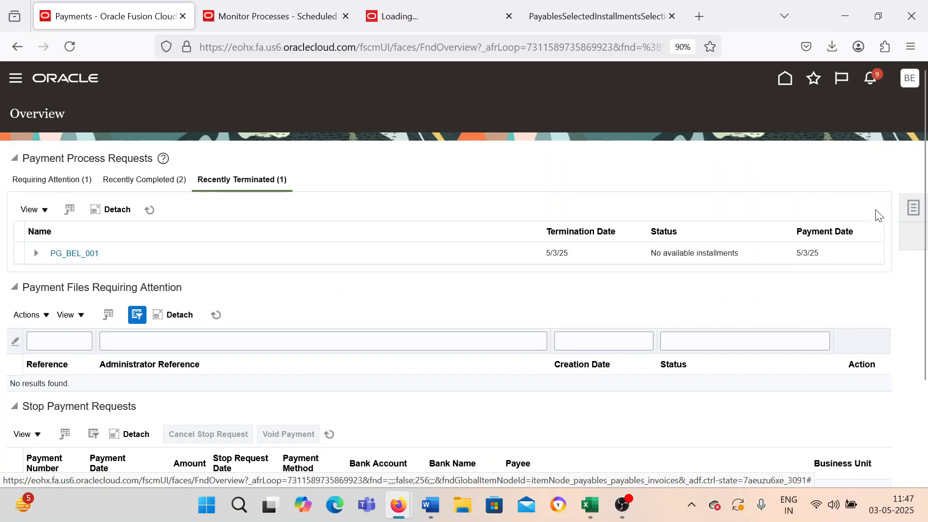
{"action": "left_click", "coordinate": [913, 209]}
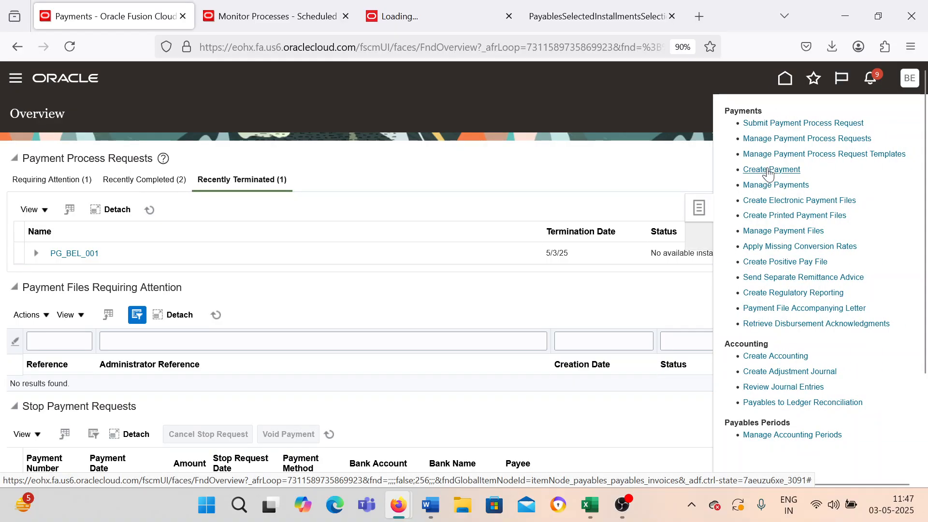
{"action": "left_click", "coordinate": [769, 170]}
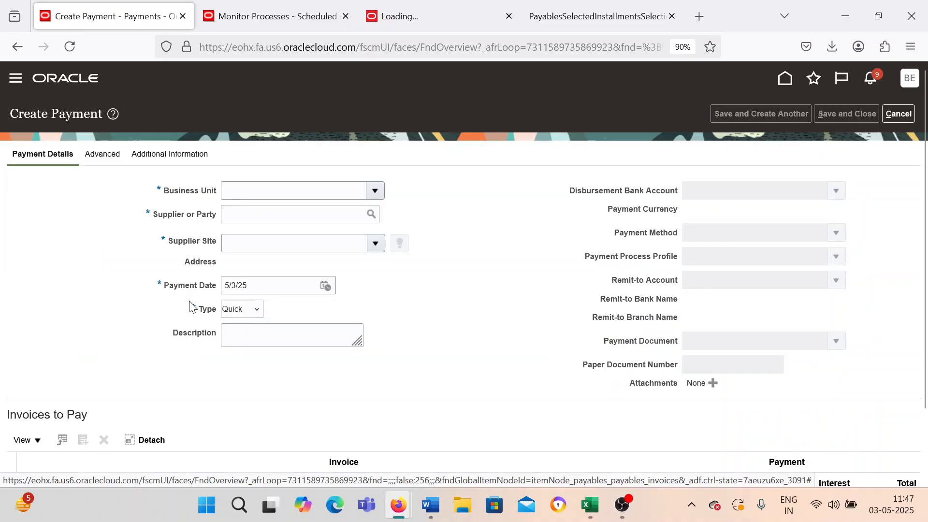
- Set the payment's business unit to BEL US 1 Business Unit and its supplier to BEL Supplier
{"action": "left_click", "coordinate": [374, 190]}
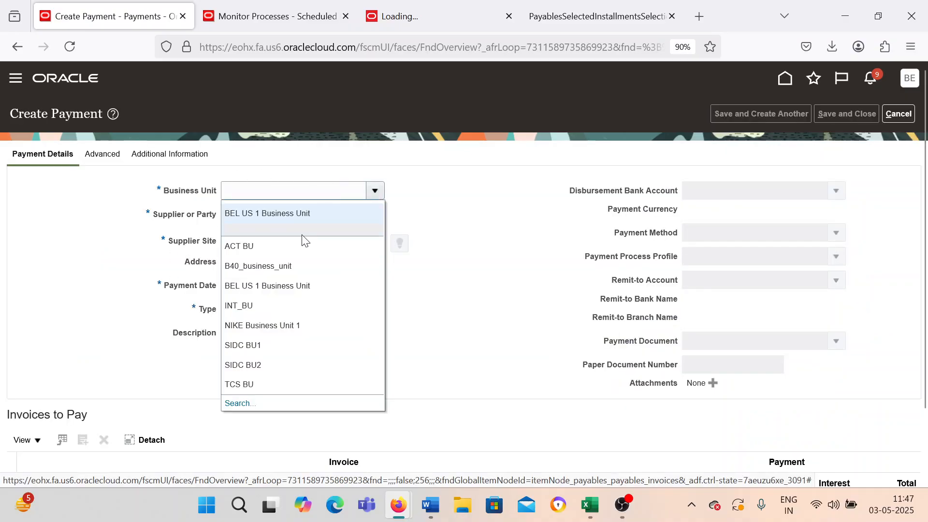
{"action": "left_click", "coordinate": [314, 213]}
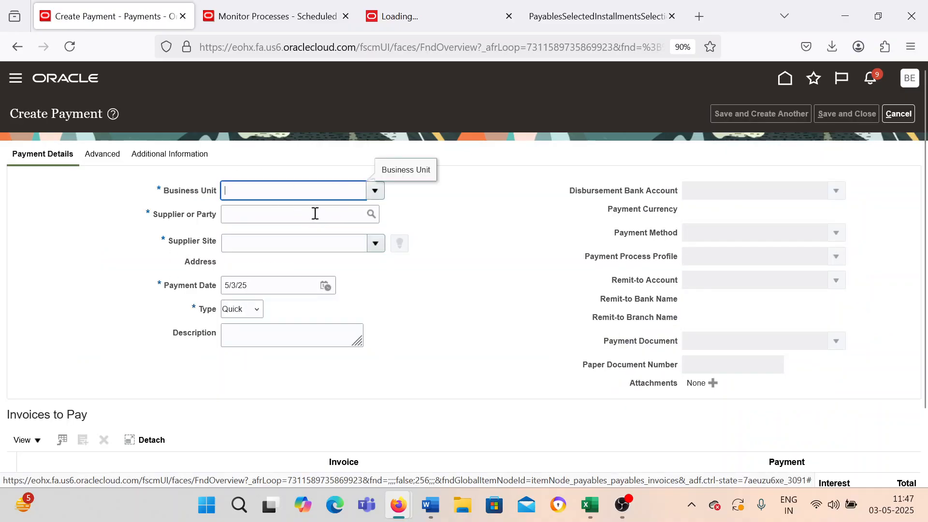
{"action": "left_click", "coordinate": [315, 213]}
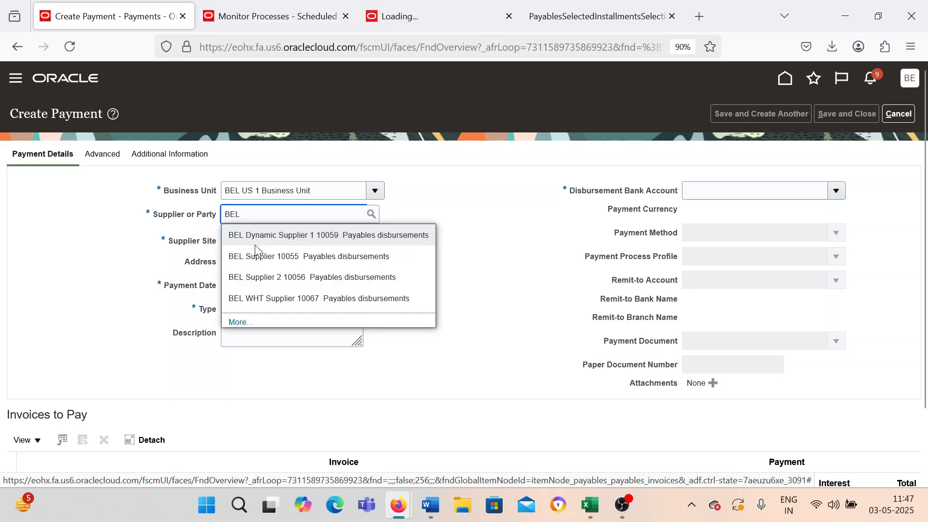
{"action": "left_click", "coordinate": [261, 256]}
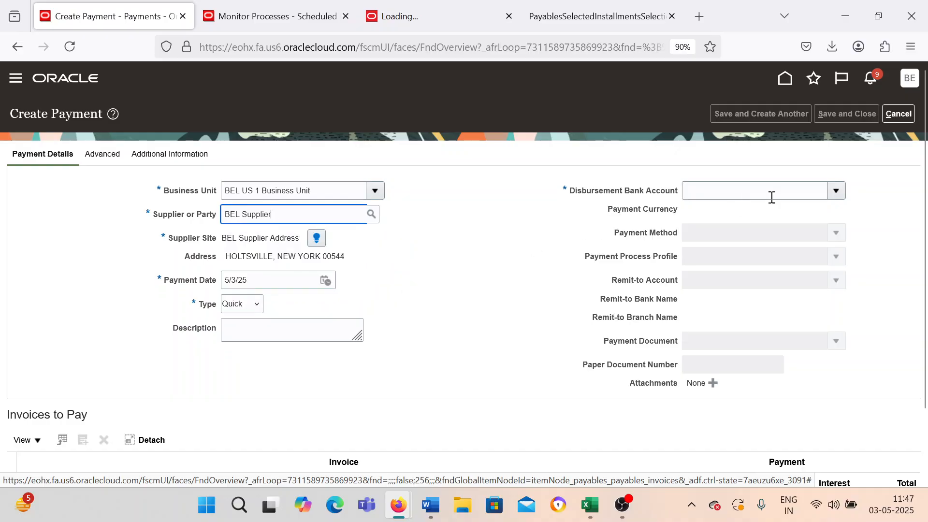
- Set the disbursement bank account to BEL Corporate, the payment process profile to BEL PPP and the payment document to BEL Check
{"action": "left_click", "coordinate": [837, 192]}
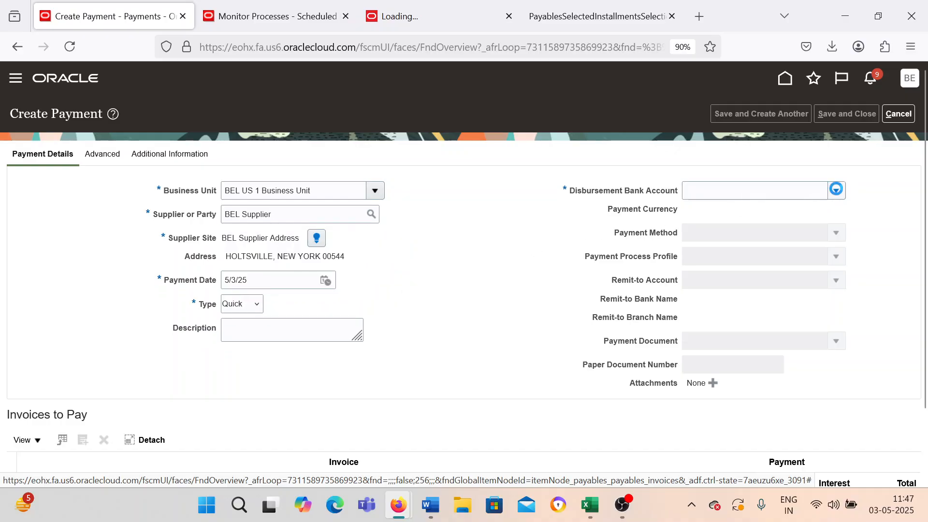
{"action": "left_click", "coordinate": [747, 218]}
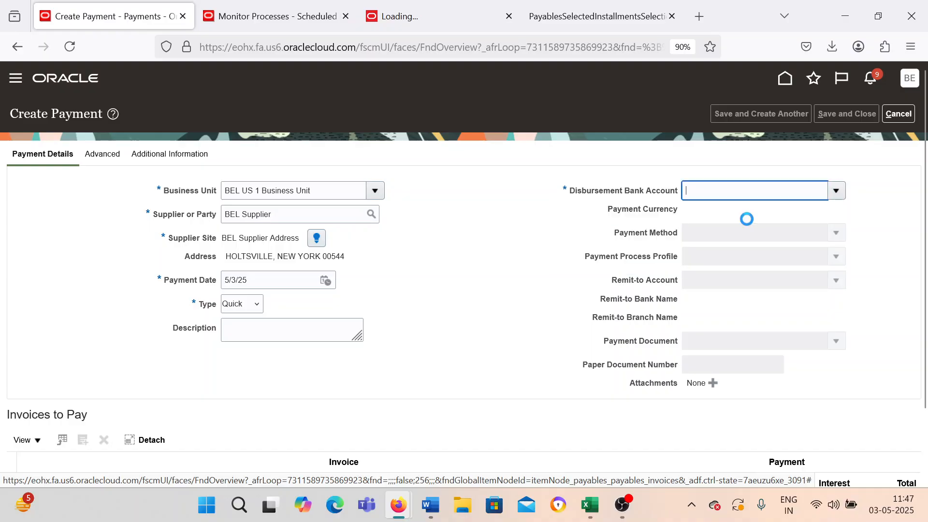
{"action": "left_click", "coordinate": [834, 262]}
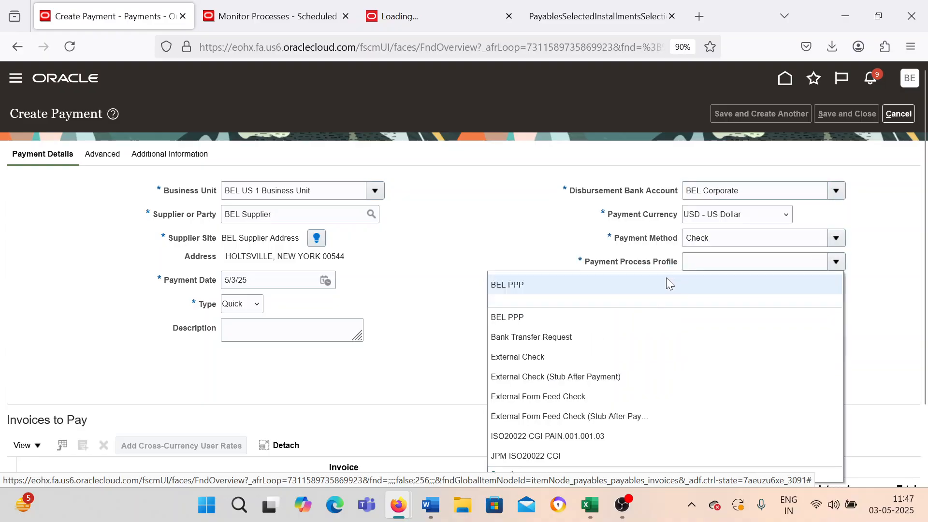
{"action": "left_click", "coordinate": [665, 278]}
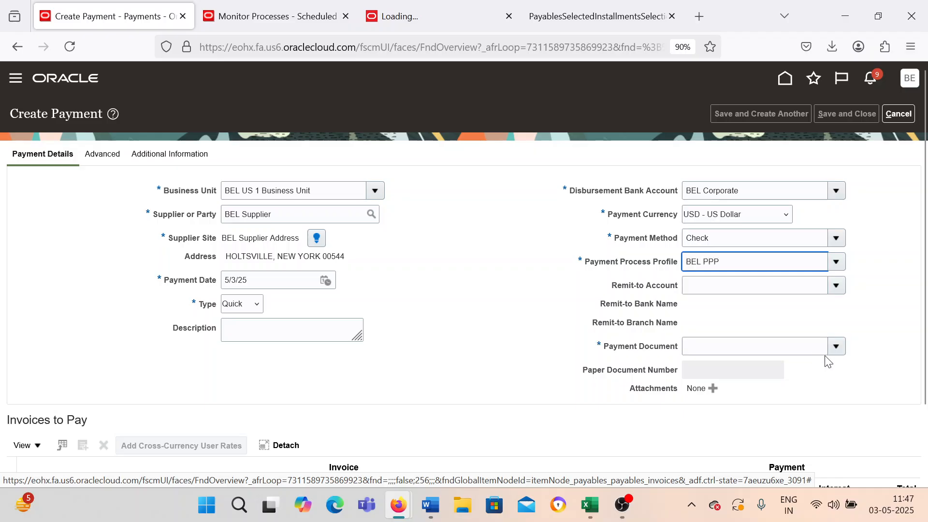
{"action": "left_click", "coordinate": [834, 346]}
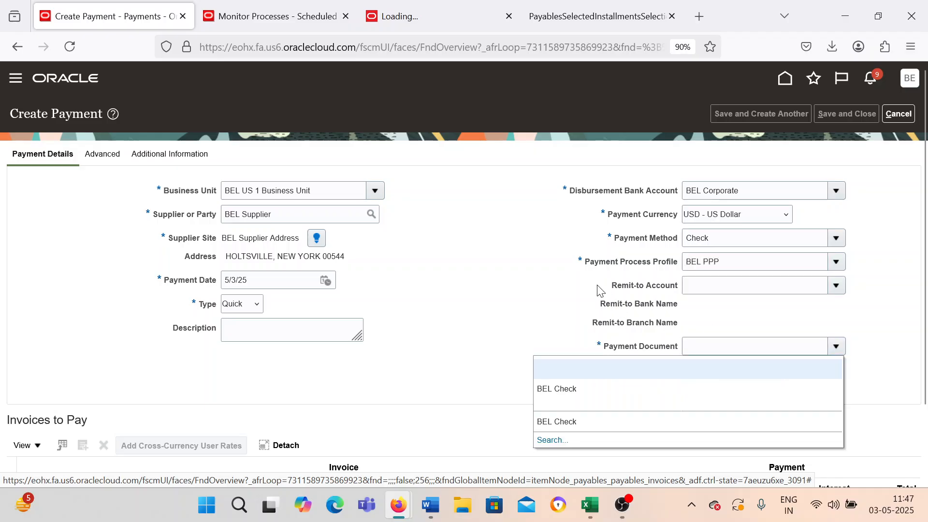
{"action": "left_click", "coordinate": [551, 388]}
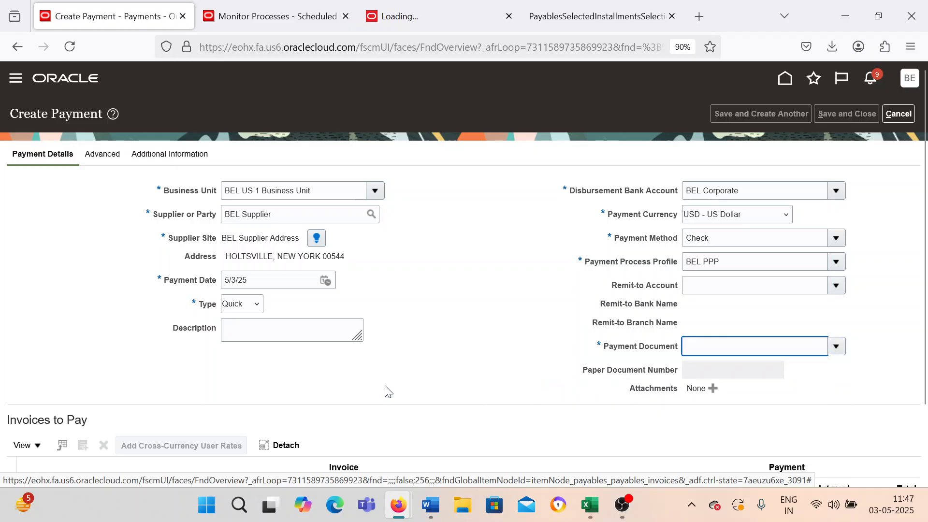
- Add invoice IN_001 to the payment's invoices to pay
{"action": "scroll", "coordinate": [387, 389], "scroll_direction": "down", "scroll_amount": 2}
{"action": "left_click", "coordinate": [83, 359]}
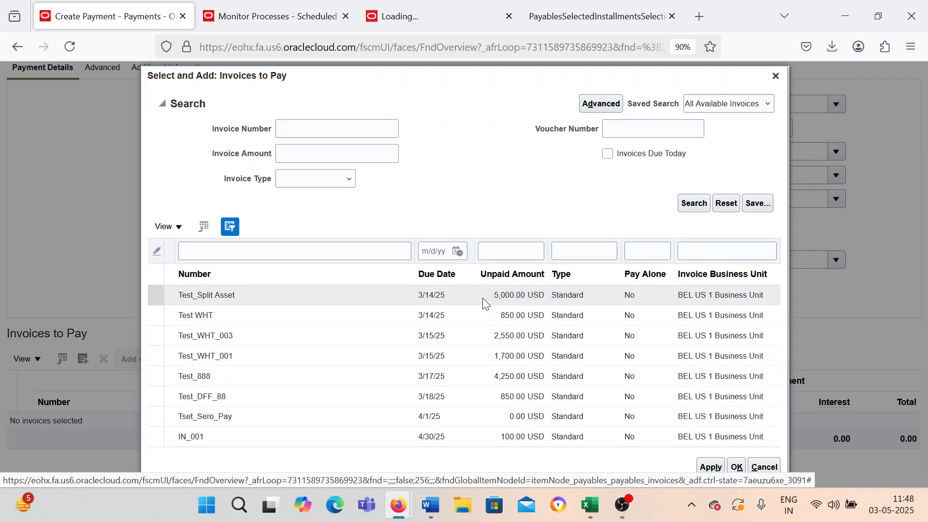
{"action": "left_click", "coordinate": [297, 436]}
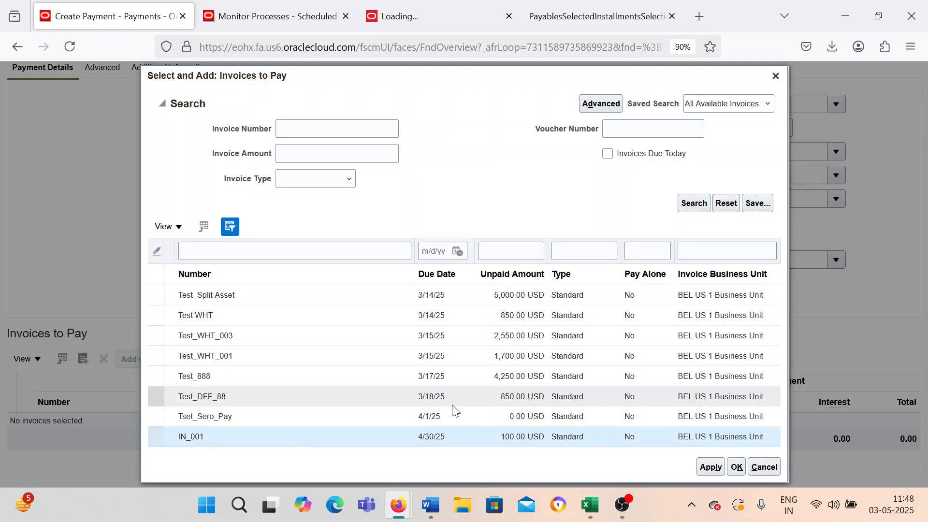
{"action": "left_click", "coordinate": [699, 468]}
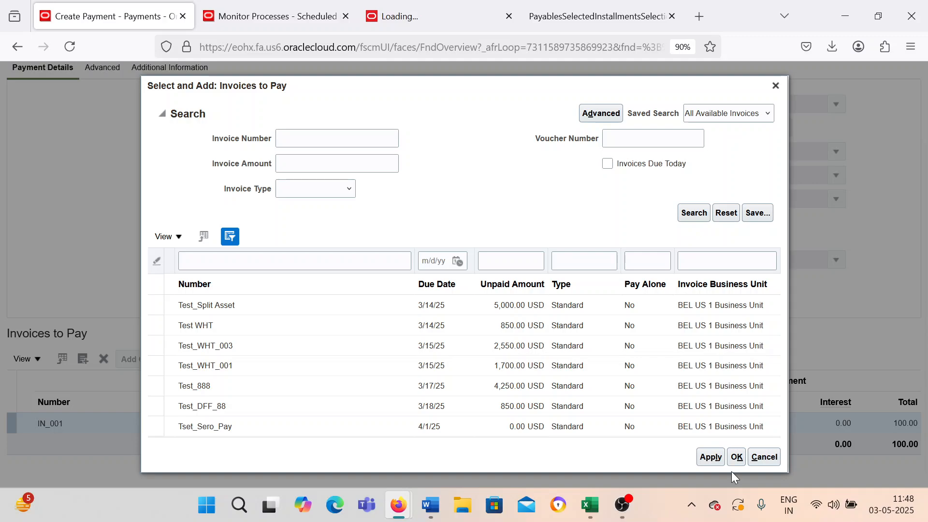
{"action": "left_click", "coordinate": [736, 463]}
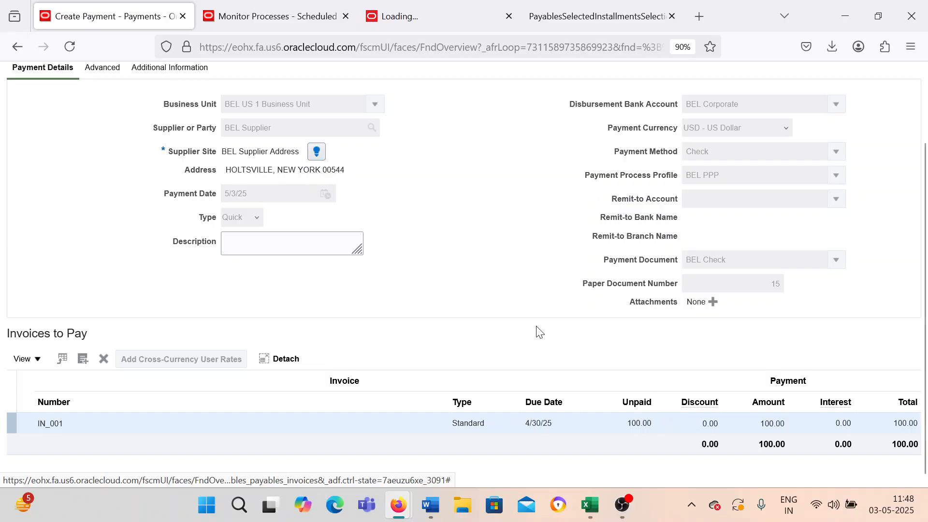
- Save and close the payment for IN_001 and acknowledge the confirmation
{"action": "scroll", "coordinate": [540, 333], "scroll_direction": "up", "scroll_amount": 3}
{"action": "left_click", "coordinate": [845, 114]}
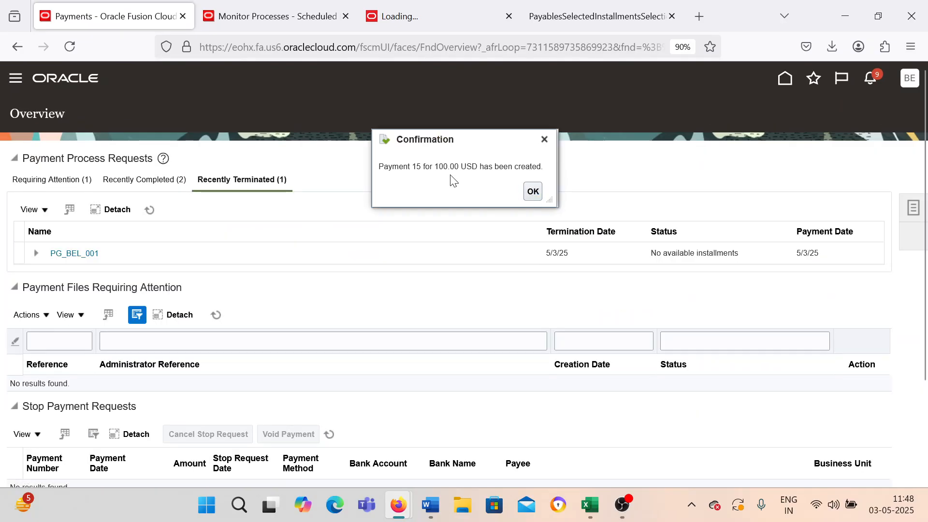
{"action": "left_click", "coordinate": [532, 192]}
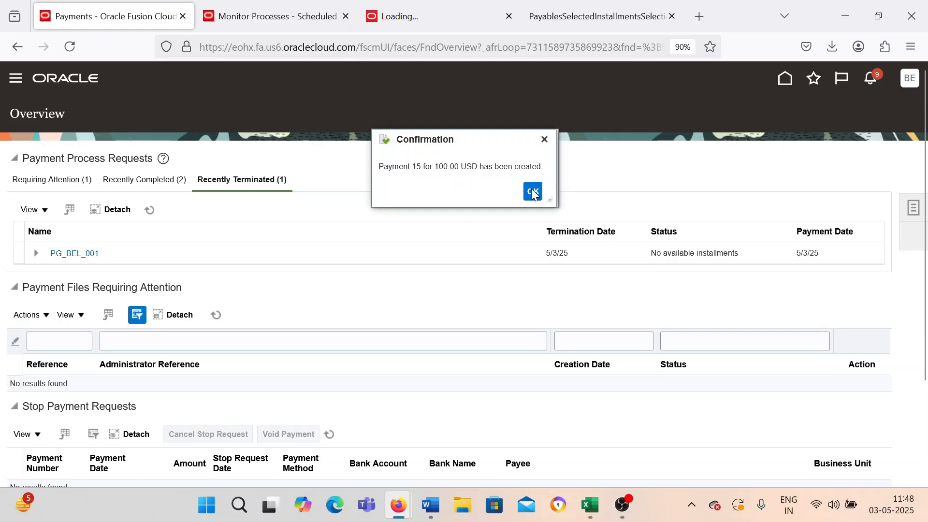
- Return to the Payables Invoices work area and list the recent complete invoices to look for an interest invoice
{"action": "left_click", "coordinate": [16, 81]}
{"action": "scroll", "coordinate": [127, 203], "scroll_direction": "down", "scroll_amount": 8}
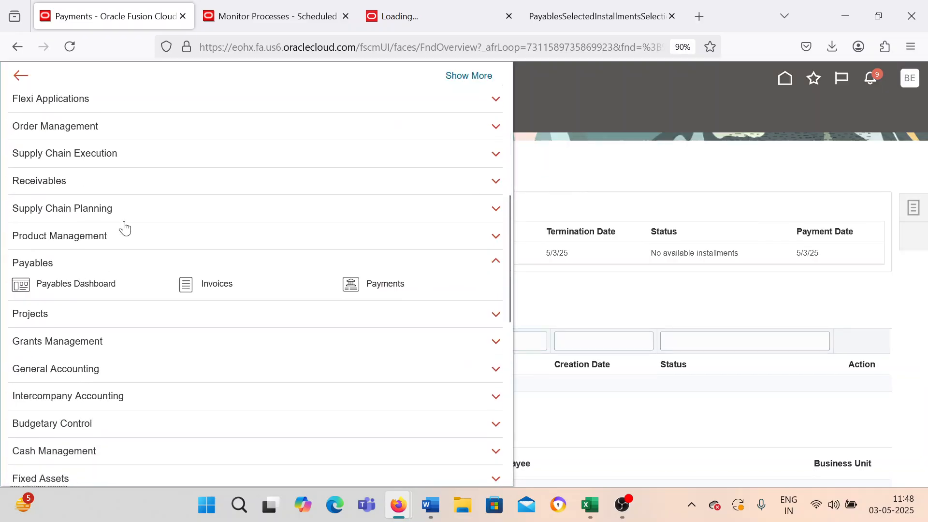
{"action": "left_click", "coordinate": [712, 184]}
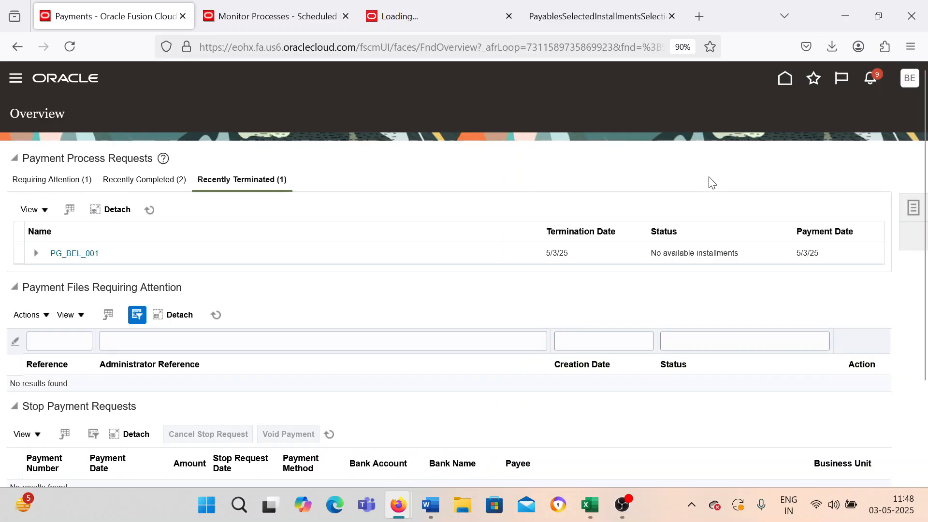
{"action": "left_click", "coordinate": [16, 78]}
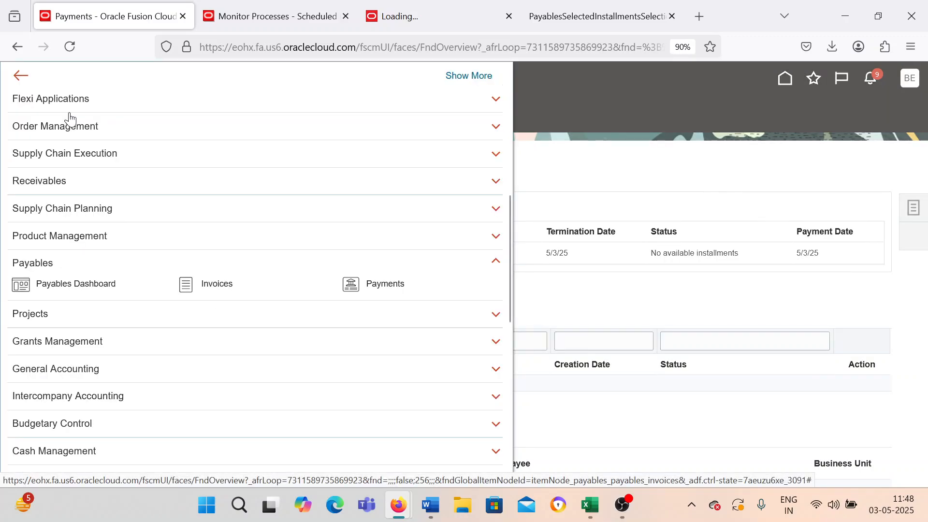
{"action": "left_click", "coordinate": [188, 274]}
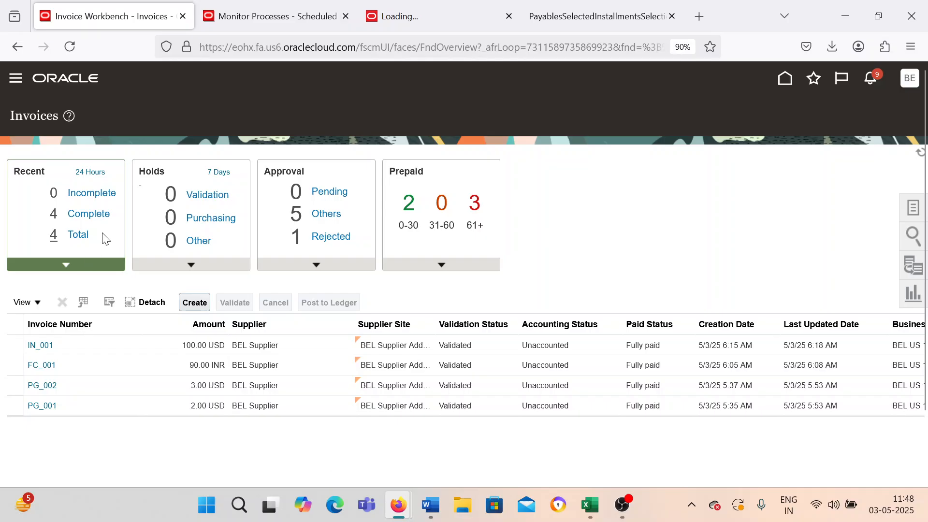
{"action": "left_click", "coordinate": [93, 213]}
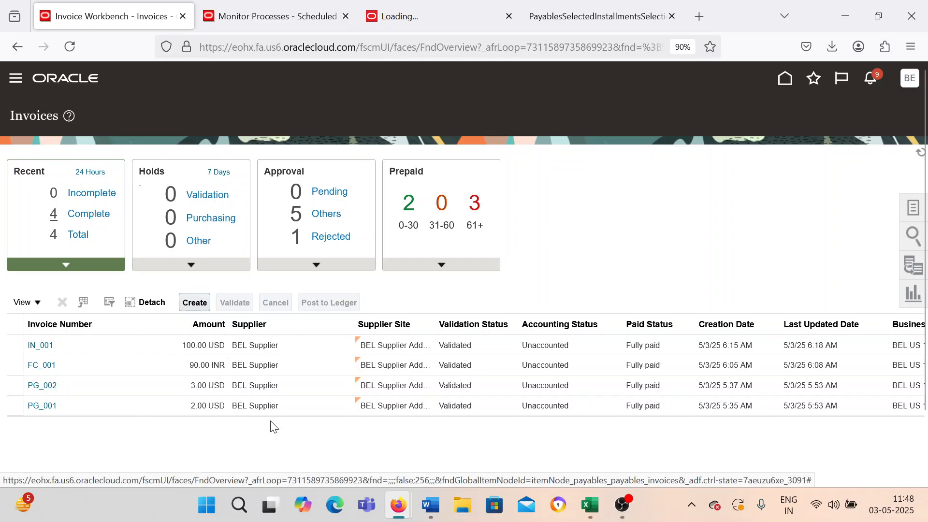
- Switch to the New Microsoft Excel Worksheet workbook and enter Pending in C16 for Interest Invoice Configuration & Process
{"action": "mouse_move", "coordinate": [605, 506]}
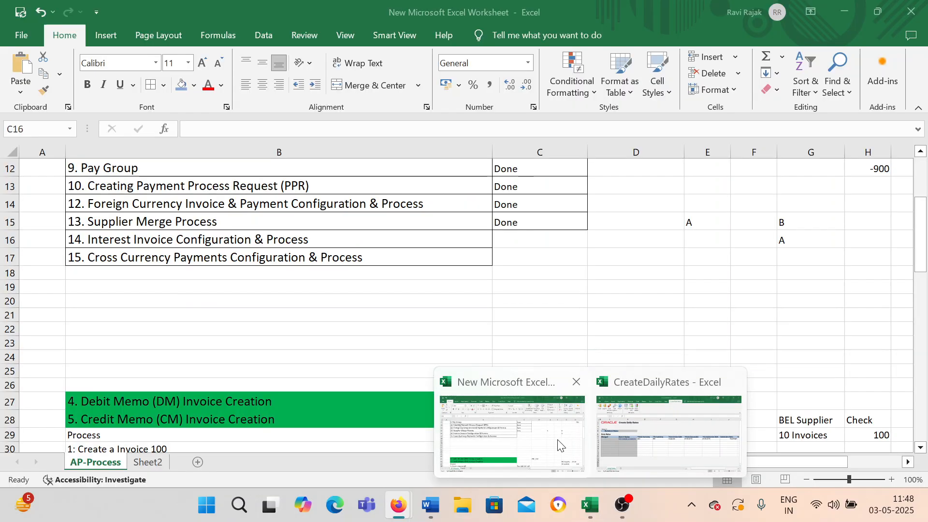
{"action": "left_click", "coordinate": [559, 441]}
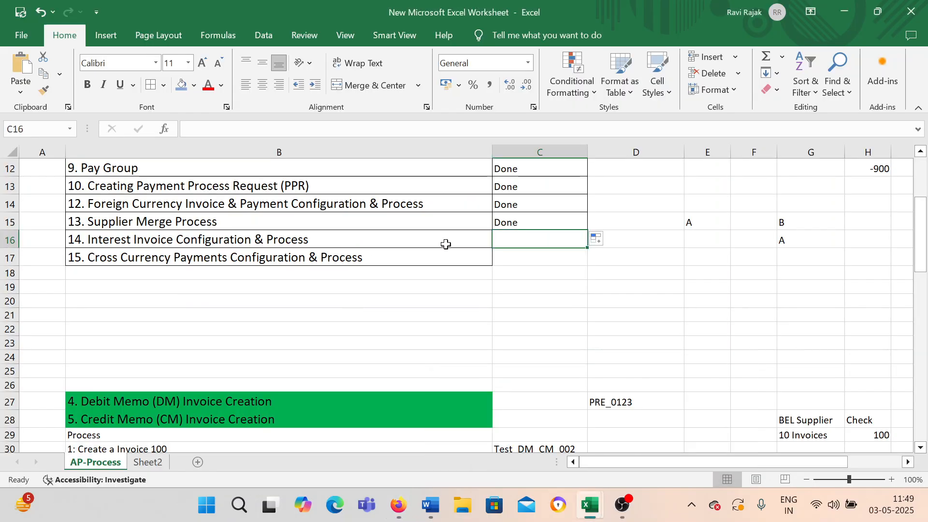
{"action": "double_click", "coordinate": [503, 240]}
{"action": "type", "text": "Pe"}
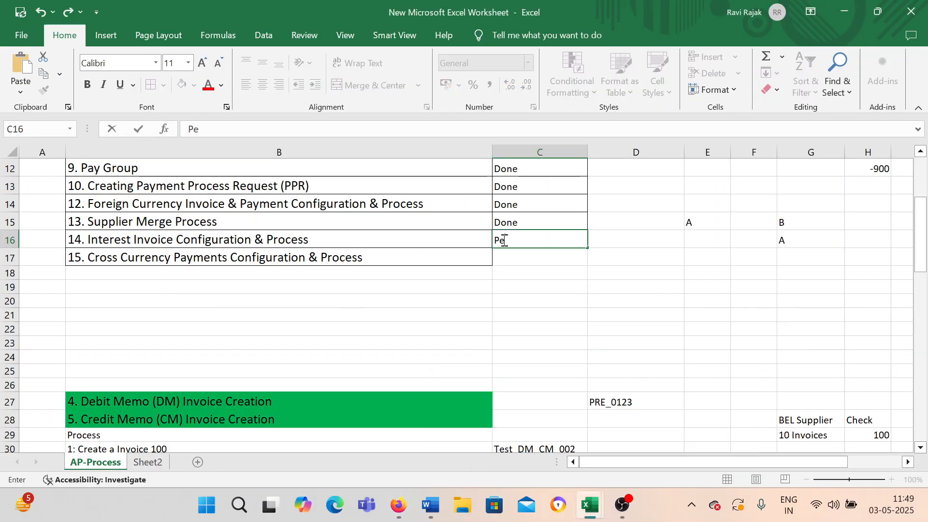
{"action": "type", "text": "nding"}
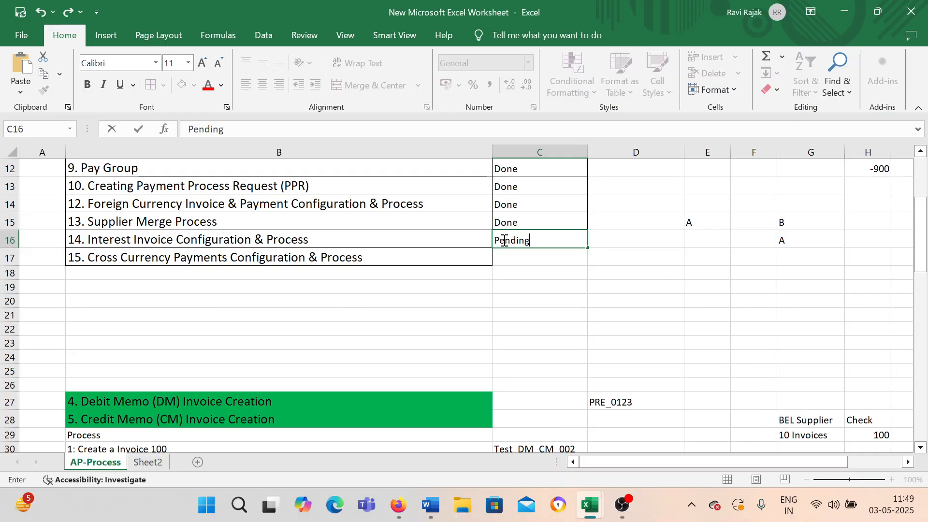
{"action": "left_click", "coordinate": [349, 263]}
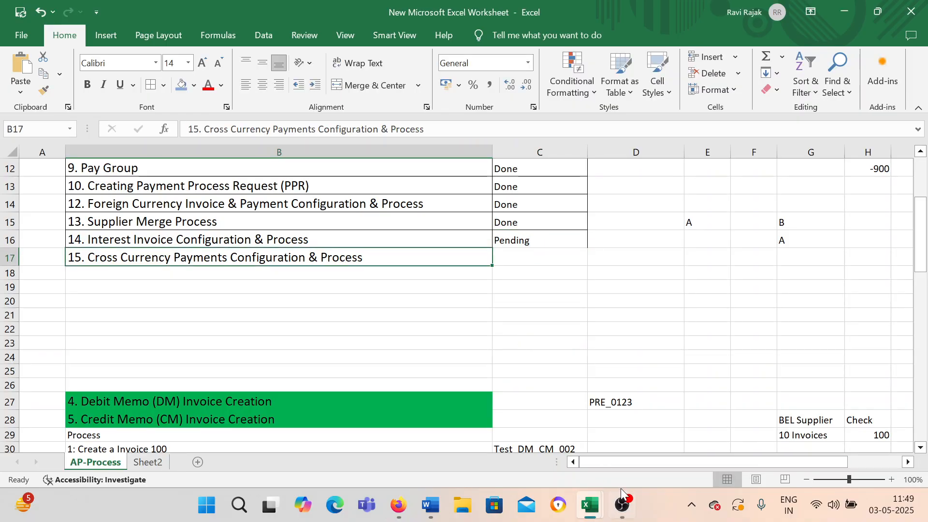
{"action": "mouse_move", "coordinate": [621, 491]}
{"action": "left_click", "coordinate": [623, 452]}
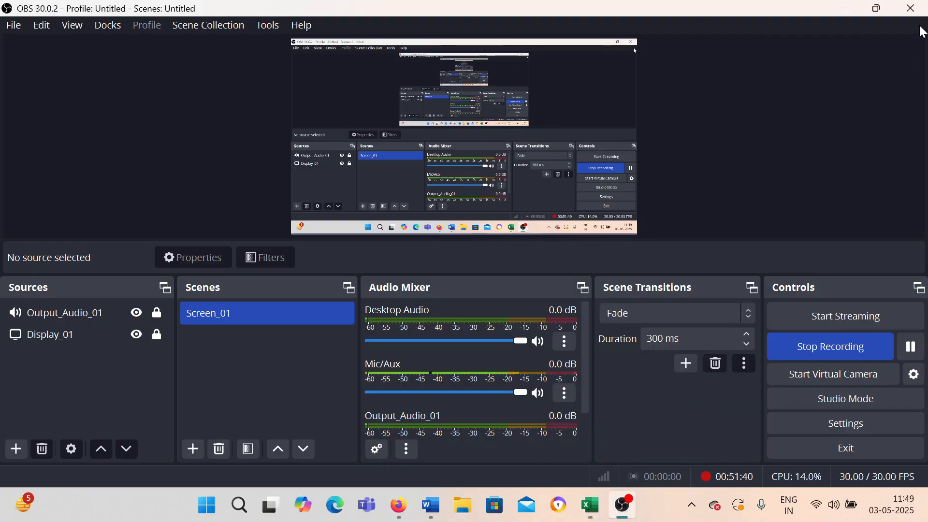
- Review the Foreign Currency Invoice & Payment process notes further down the AP-Process sheet
{"action": "left_click", "coordinate": [850, 8]}
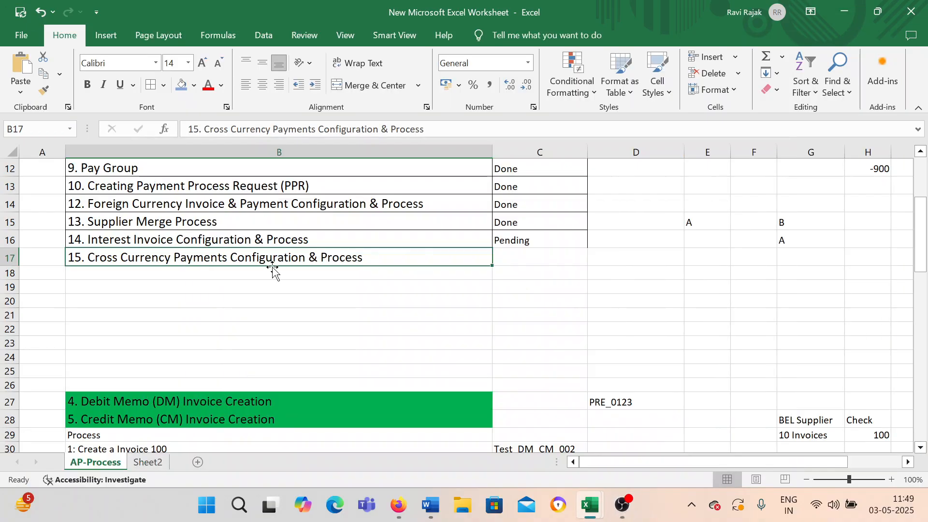
{"action": "scroll", "coordinate": [312, 307], "scroll_direction": "down", "scroll_amount": 1}
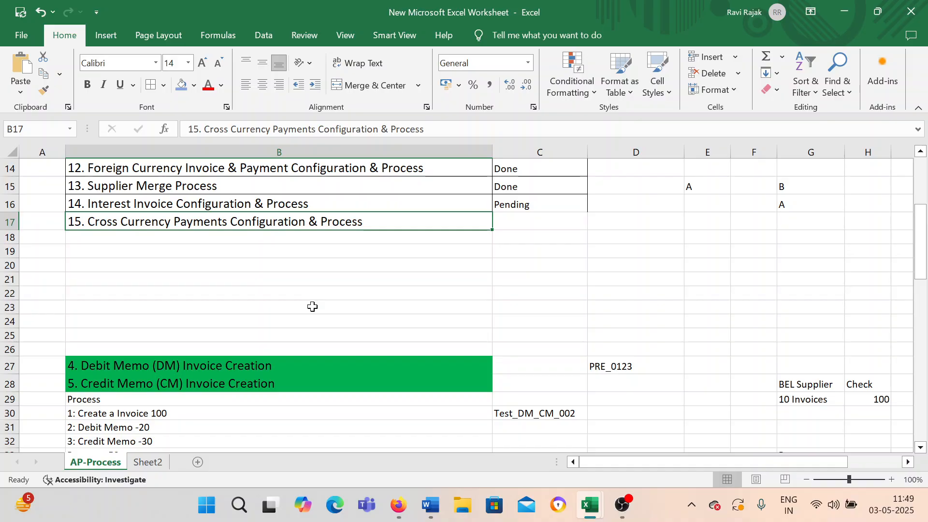
{"action": "scroll", "coordinate": [303, 293], "scroll_direction": "down", "scroll_amount": 10}
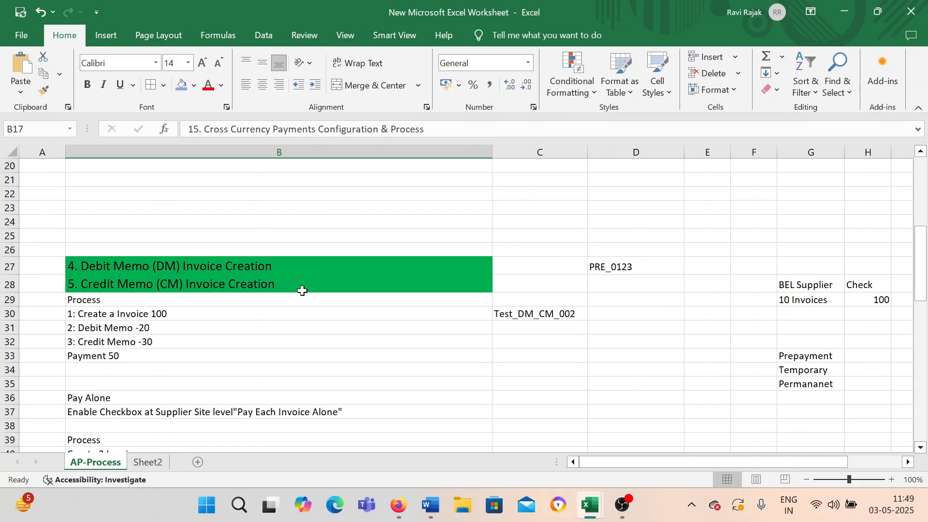
{"action": "scroll", "coordinate": [300, 294], "scroll_direction": "down", "scroll_amount": 2}
{"action": "scroll", "coordinate": [297, 294], "scroll_direction": "up", "scroll_amount": 2}
{"action": "scroll", "coordinate": [297, 293], "scroll_direction": "down", "scroll_amount": 1}
{"action": "left_click", "coordinate": [137, 324]}
{"action": "left_click_drag", "start_coordinate": [140, 335], "coordinate": [140, 338]}
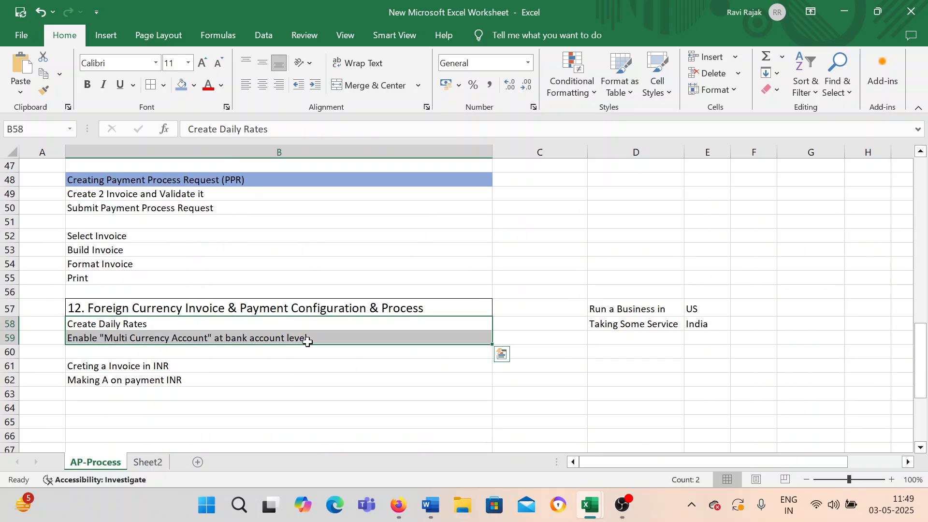
{"action": "scroll", "coordinate": [421, 358], "scroll_direction": "down", "scroll_amount": 2}
- Change the invoice currency in B61 so the note reads Creting a Invoice in USD
{"action": "left_click", "coordinate": [168, 282]}
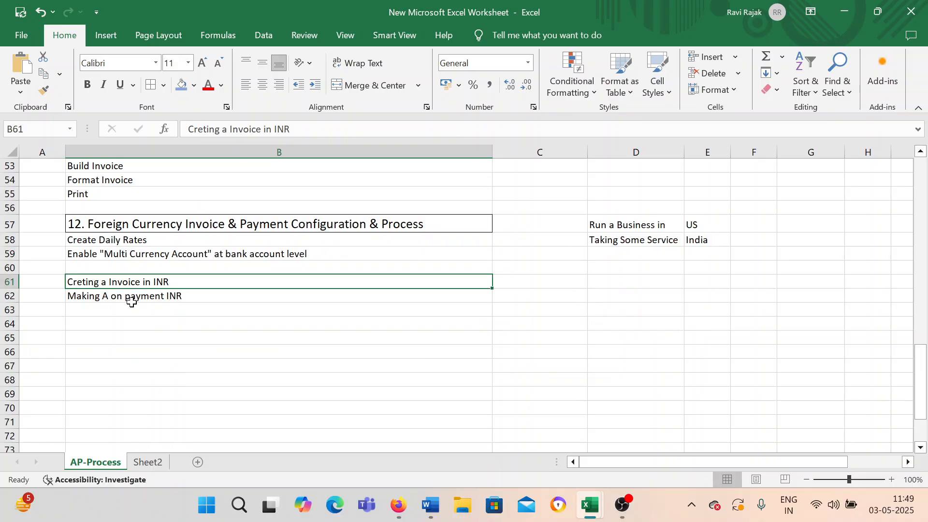
{"action": "double_click", "coordinate": [161, 296]}
{"action": "left_click", "coordinate": [126, 282]}
{"action": "double_click", "coordinate": [151, 282]}
{"action": "left_click_drag", "start_coordinate": [172, 282], "coordinate": [157, 280]}
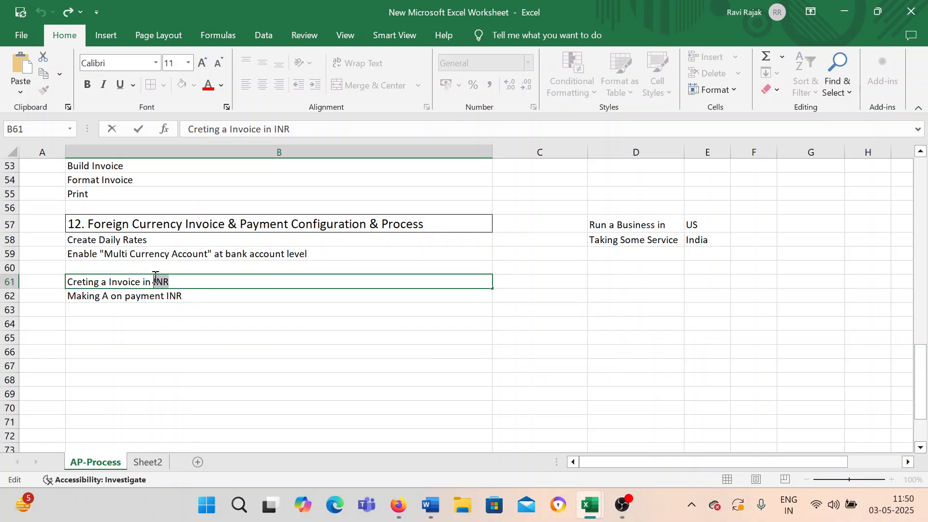
{"action": "type", "text": "USD"}
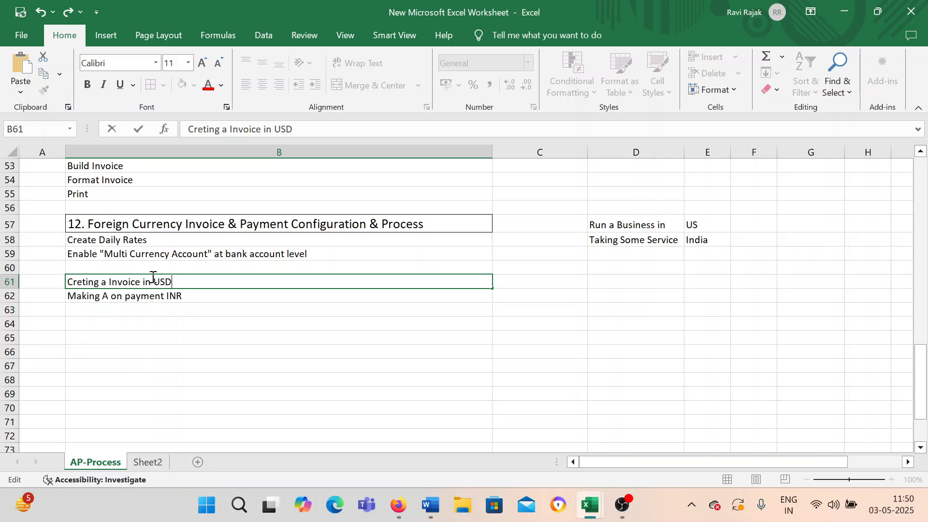
{"action": "left_click", "coordinate": [188, 338]}
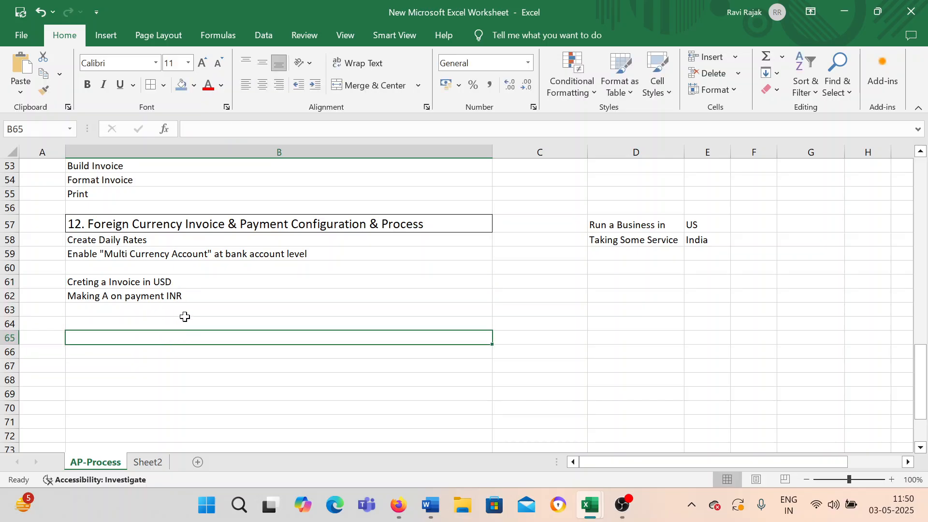
- Switch to the Oracle Invoices window and start a new invoice for BEL US 1 Business Unit with supplier BEL Supplier
{"action": "mouse_move", "coordinate": [399, 505]}
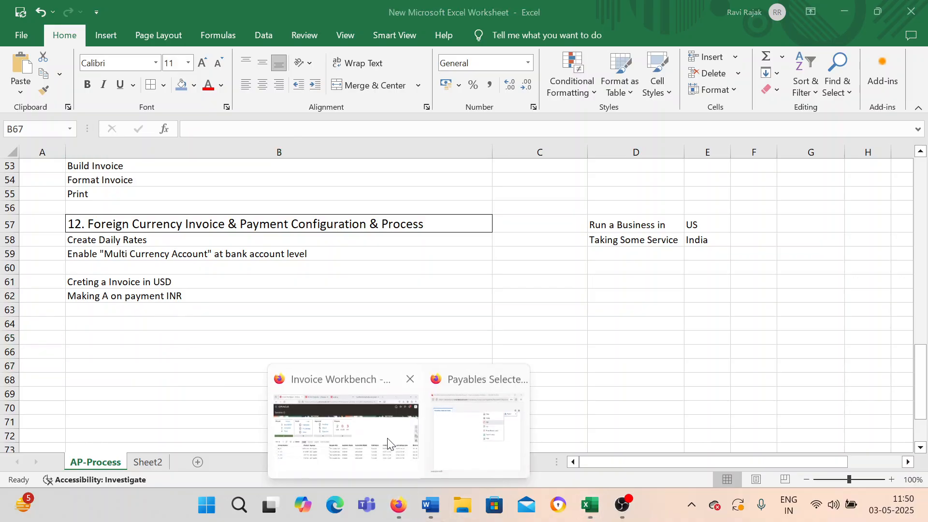
{"action": "left_click", "coordinate": [358, 440]}
{"action": "left_click", "coordinate": [194, 302]}
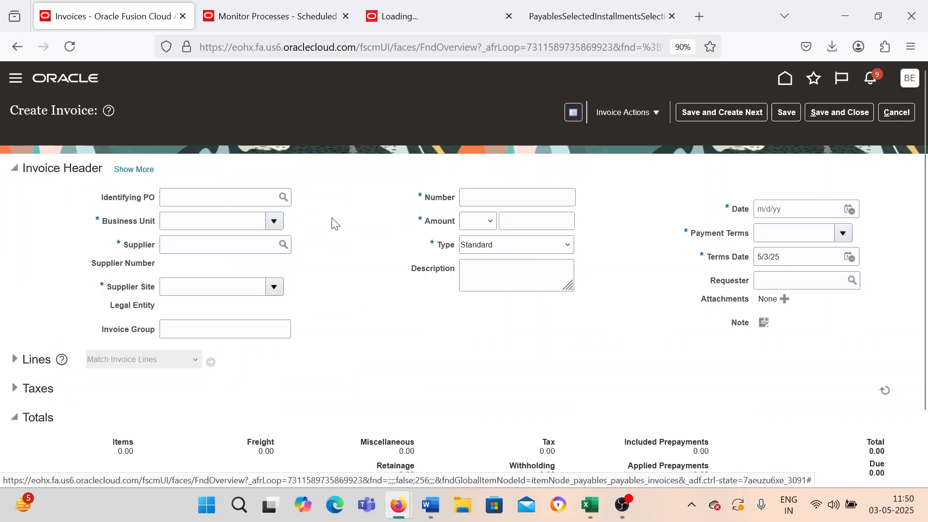
{"action": "left_click", "coordinate": [274, 222]}
{"action": "left_click", "coordinate": [245, 264]}
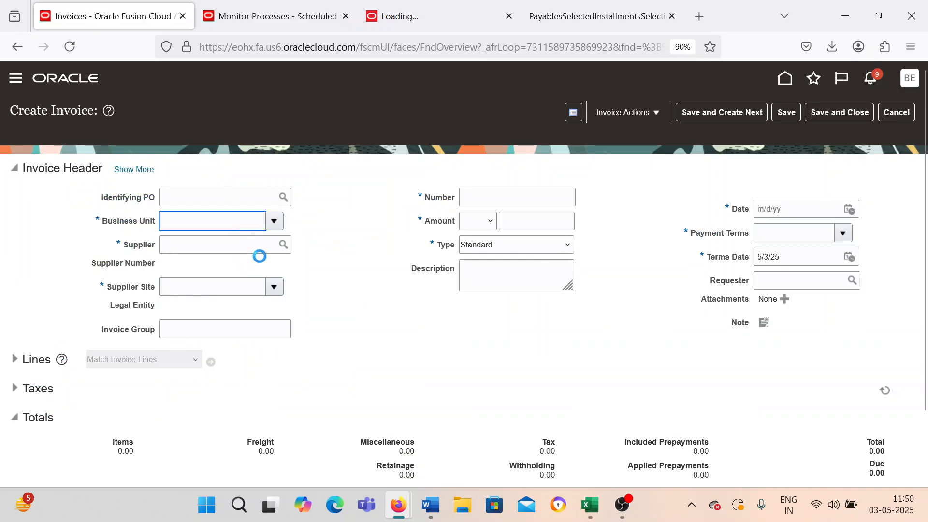
{"action": "left_click", "coordinate": [251, 245]}
{"action": "type", "text": "BEL"}
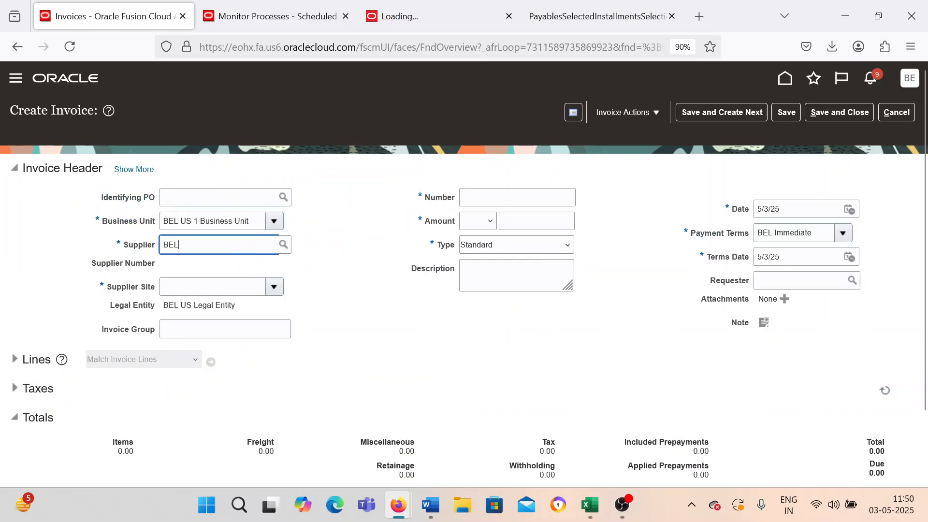
{"action": "type", "text": " Supplier"}
{"action": "left_click", "coordinate": [224, 288]}
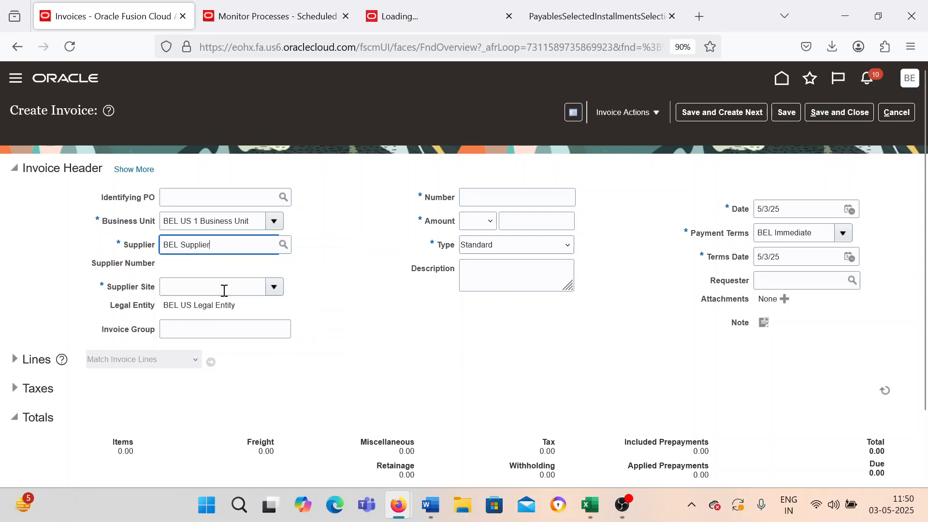
- Enter CC_001 as the invoice number and 1.00 USD as the invoice amount
{"action": "left_click", "coordinate": [500, 200]}
{"action": "type", "text": "CC_001"}
{"action": "key", "text": "Tab"}
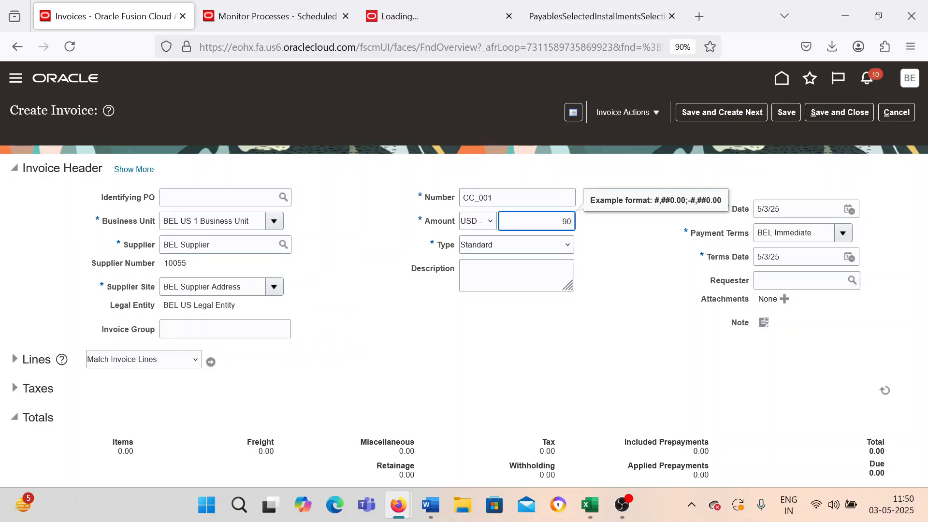
{"action": "type", "text": "90"}
{"action": "key", "text": "Tab"}
{"action": "key", "text": "Tab"}
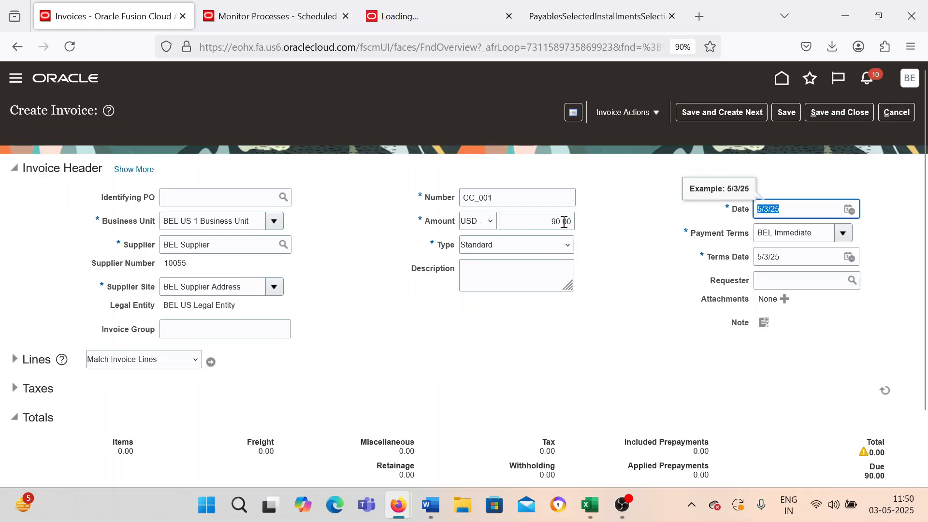
{"action": "double_click", "coordinate": [561, 222]}
{"action": "type", "text": "1"}
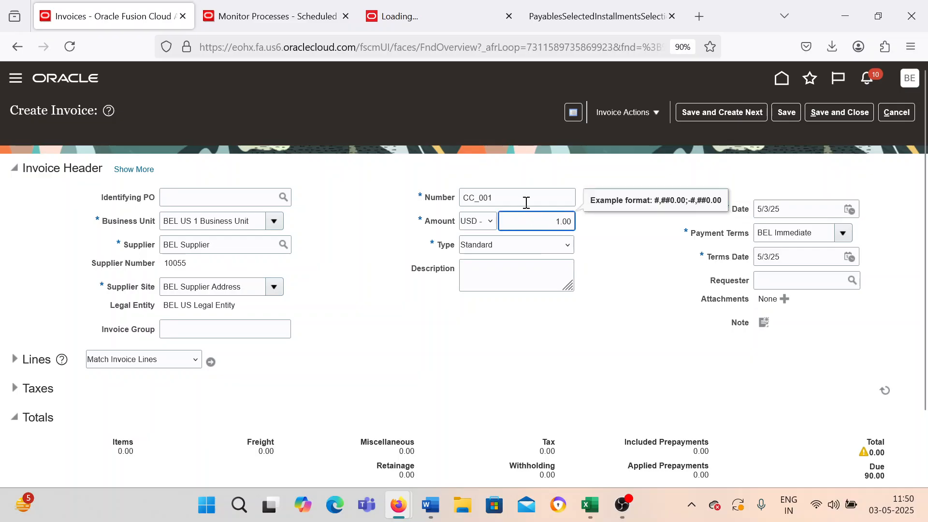
{"action": "left_click", "coordinate": [530, 315]}
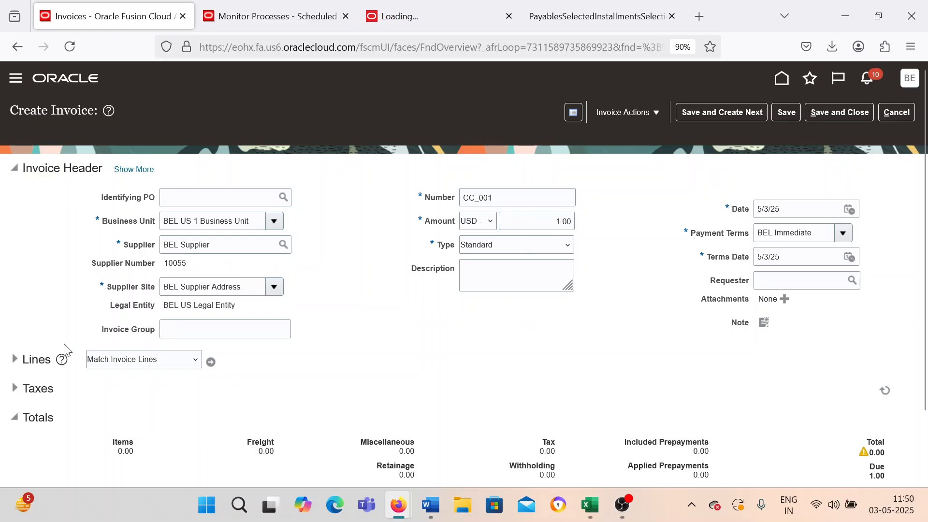
{"action": "left_click", "coordinate": [27, 359]}
{"action": "scroll", "coordinate": [191, 446], "scroll_direction": "down", "scroll_amount": 1}
{"action": "left_click", "coordinate": [206, 413]}
{"action": "type", "text": "1"}
{"action": "left_click", "coordinate": [471, 281]}
{"action": "left_click", "coordinate": [664, 415]}
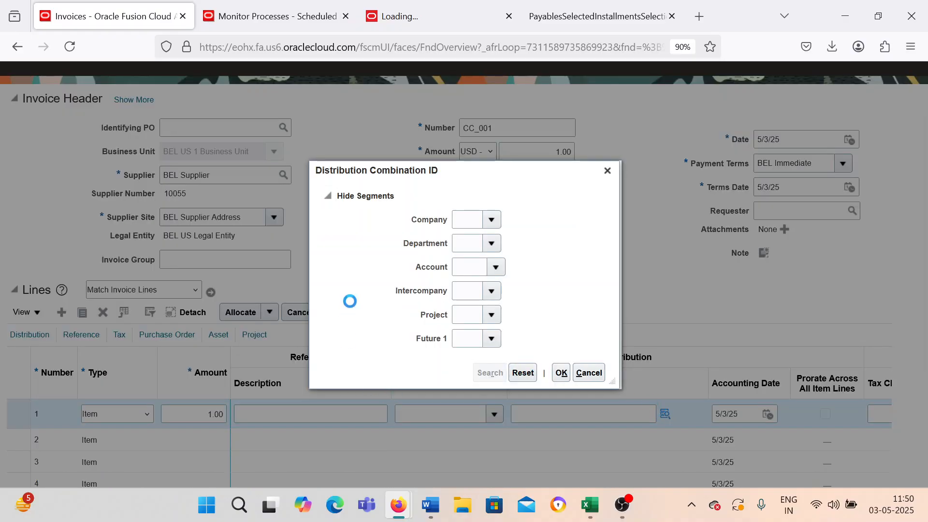
{"action": "left_click", "coordinate": [393, 217]}
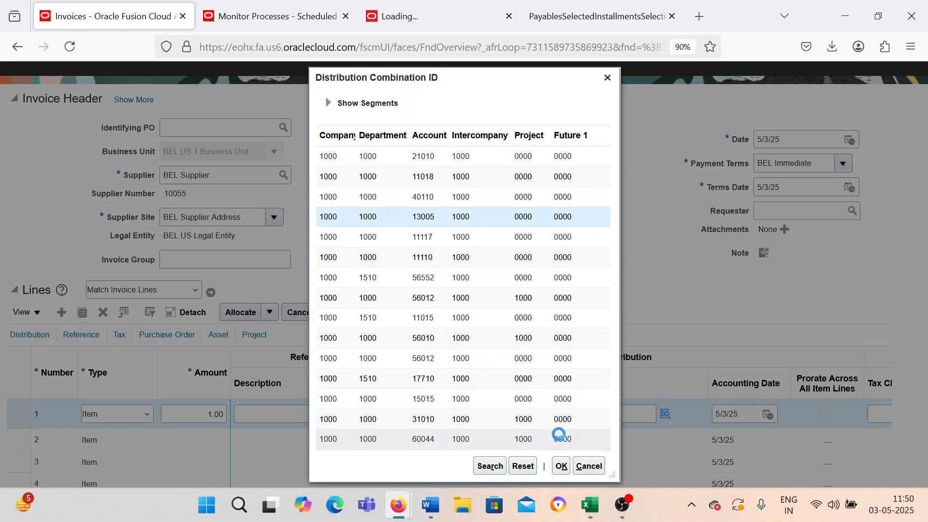
{"action": "left_click", "coordinate": [561, 465]}
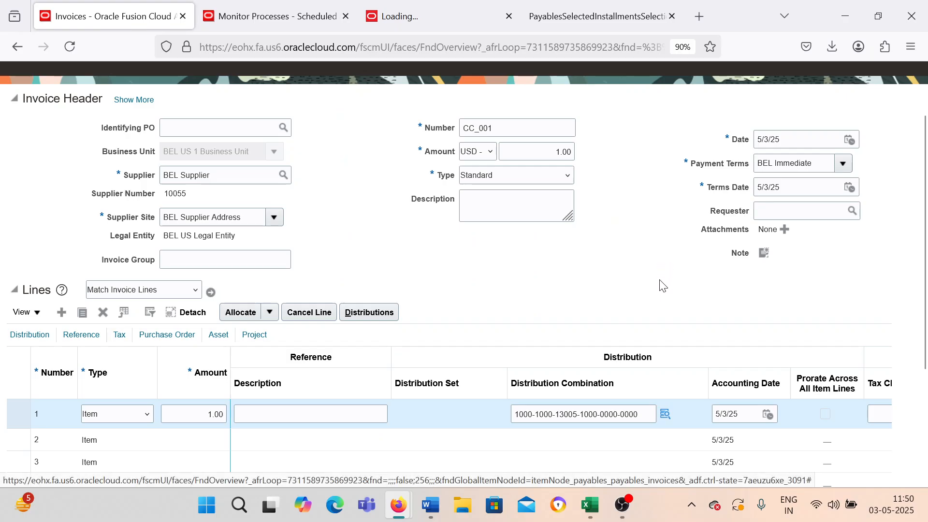
- Validate invoice CC_001 and select its invoice number
{"action": "scroll", "coordinate": [665, 283], "scroll_direction": "up", "scroll_amount": 2}
{"action": "left_click", "coordinate": [626, 112]}
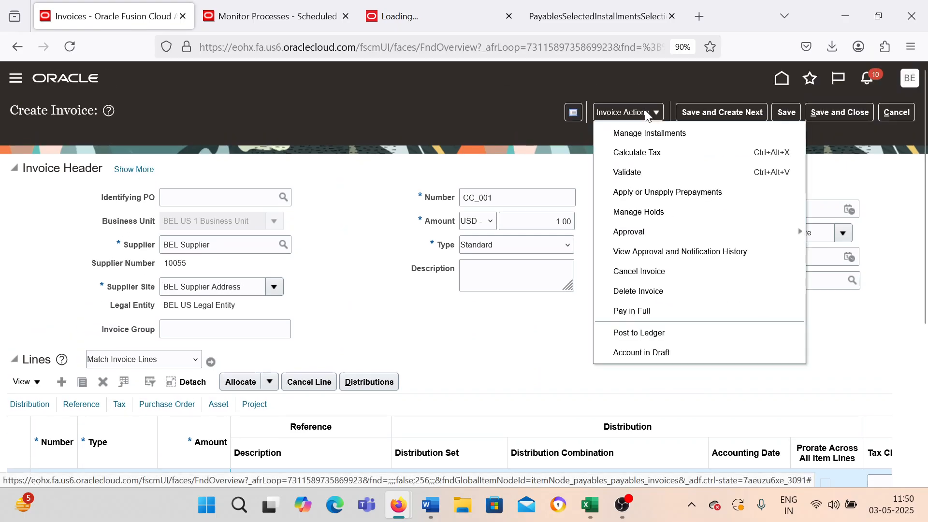
{"action": "left_click", "coordinate": [643, 172]}
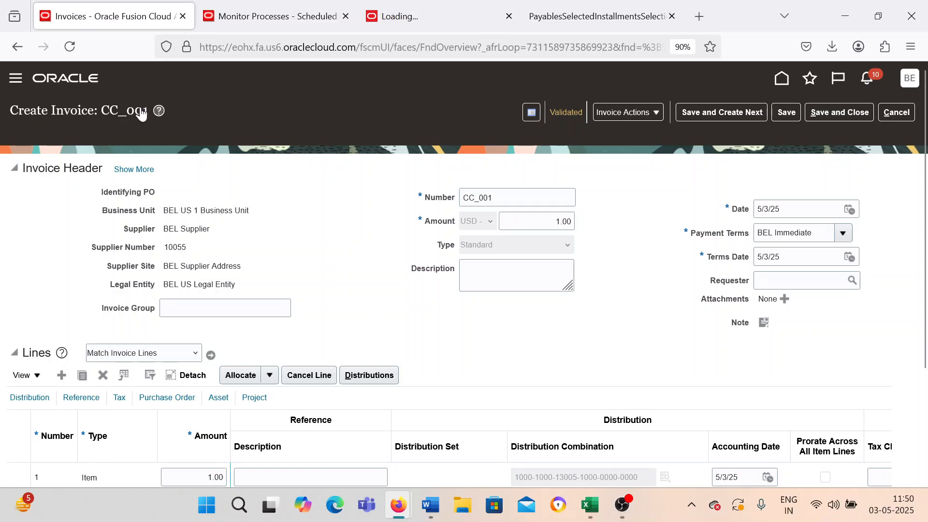
{"action": "double_click", "coordinate": [526, 193]}
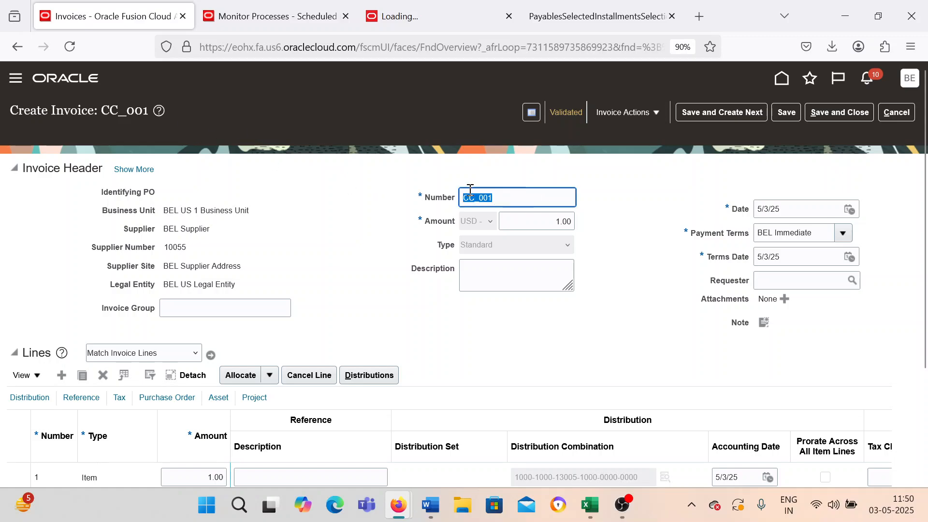
- Go to the Payments work area, continuing past the unsaved-changes warning, and start a new payment
{"action": "left_click", "coordinate": [16, 78]}
{"action": "scroll", "coordinate": [148, 177], "scroll_direction": "down", "scroll_amount": 10}
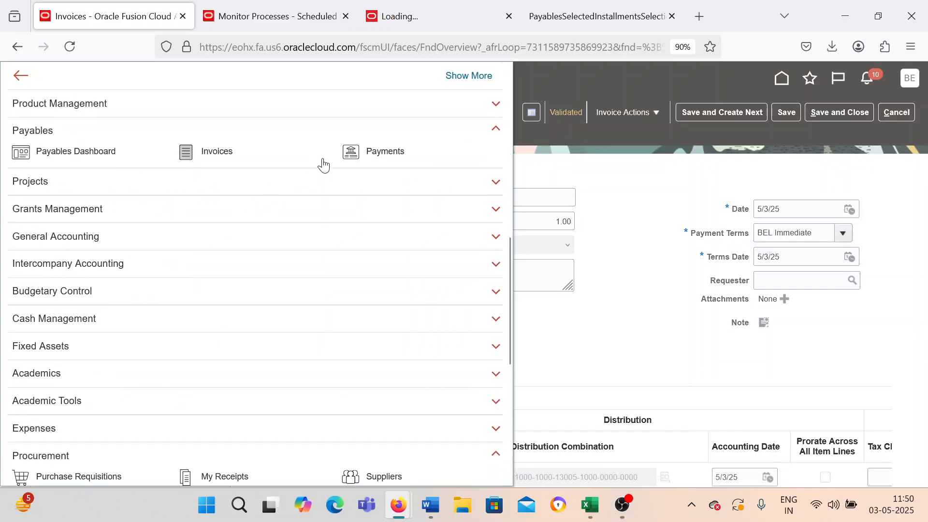
{"action": "left_click", "coordinate": [354, 149]}
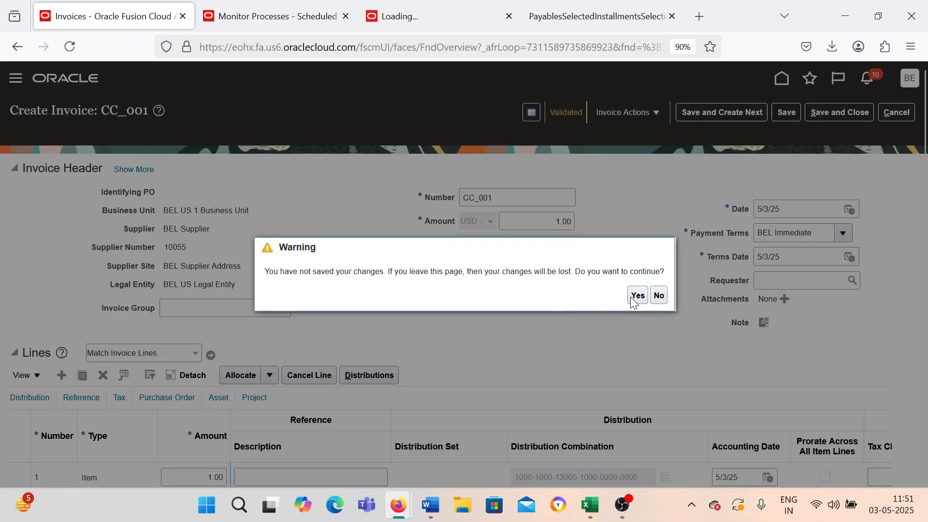
{"action": "left_click", "coordinate": [636, 295]}
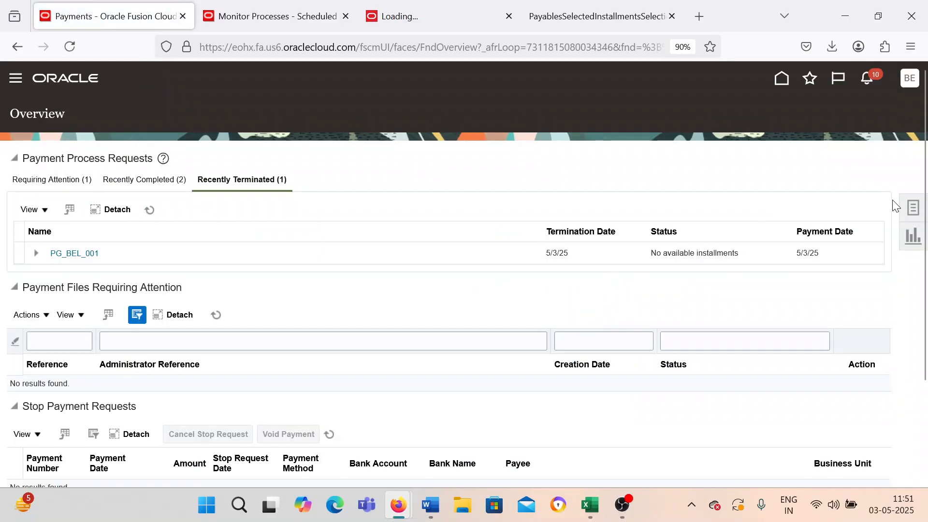
{"action": "left_click", "coordinate": [911, 207]}
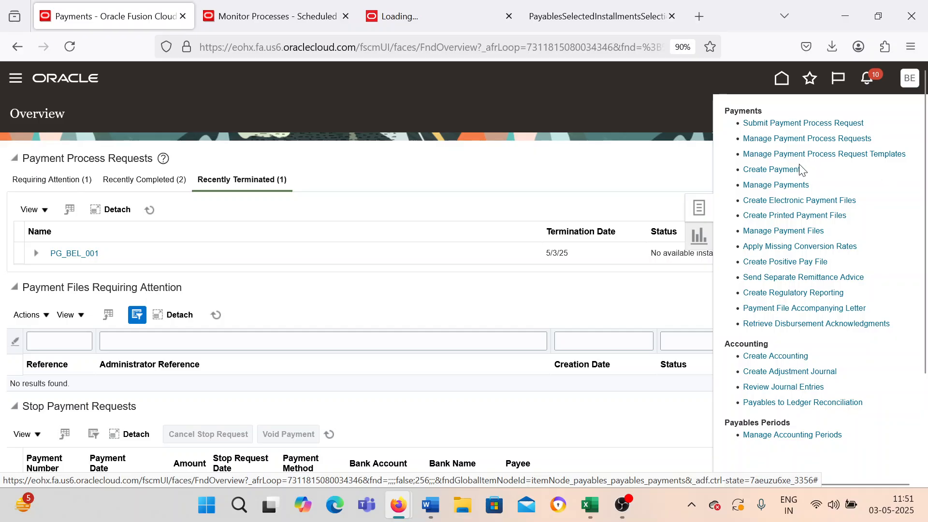
{"action": "left_click", "coordinate": [778, 168]}
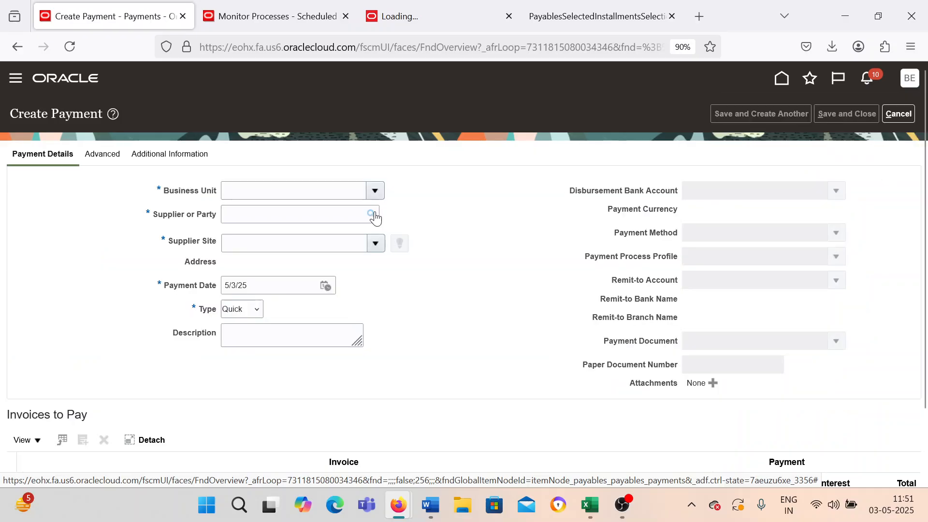
- Set the payment's business unit to BEL US 1 Business Unit, supplier to BEL Supplier and disbursement bank account to BEL Corporate
{"action": "left_click", "coordinate": [375, 190]}
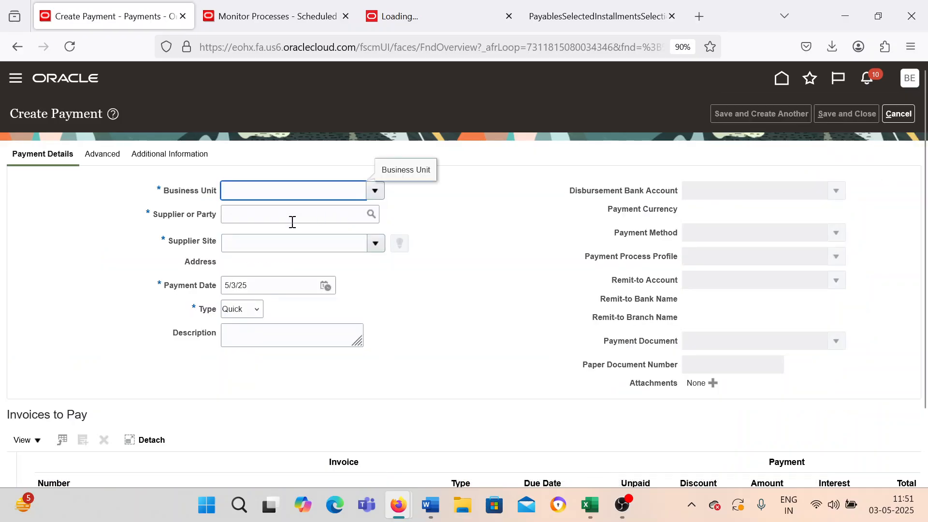
{"action": "left_click", "coordinate": [292, 219]}
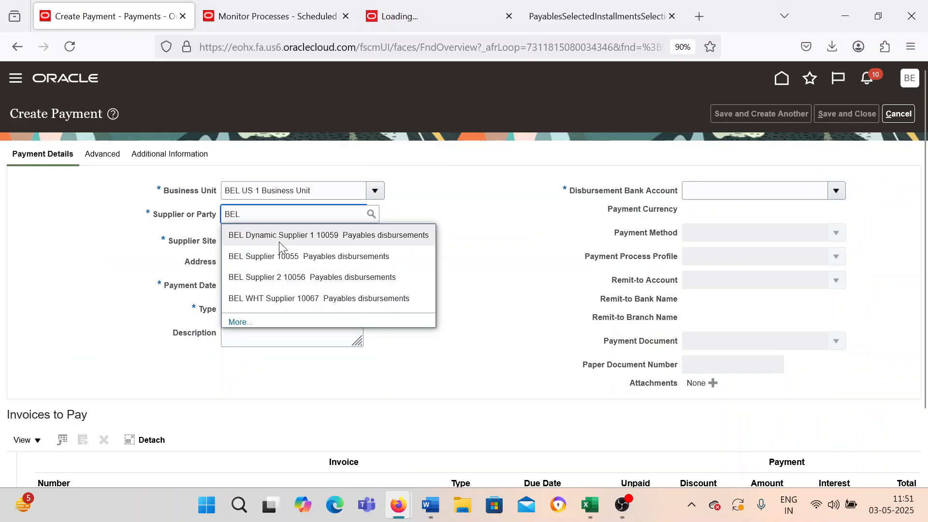
{"action": "left_click", "coordinate": [290, 256]}
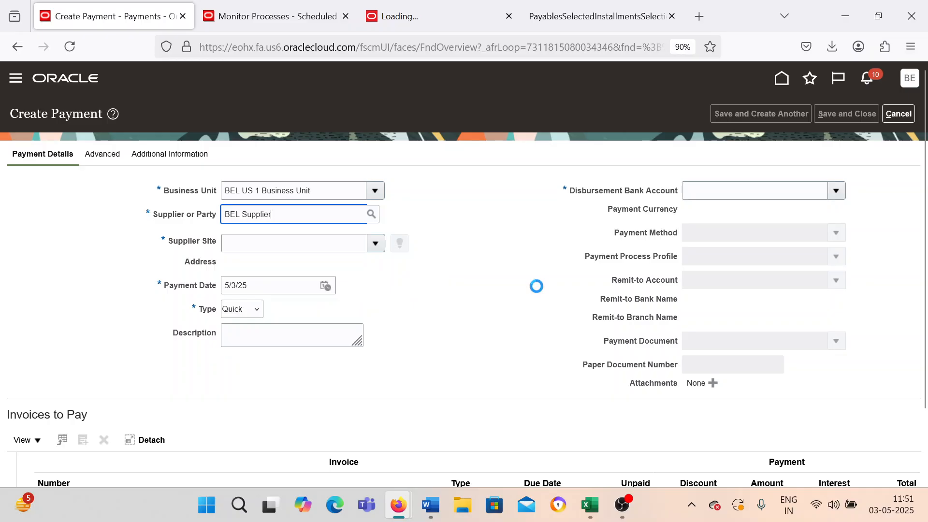
{"action": "left_click", "coordinate": [836, 192]}
{"action": "left_click", "coordinate": [735, 223]}
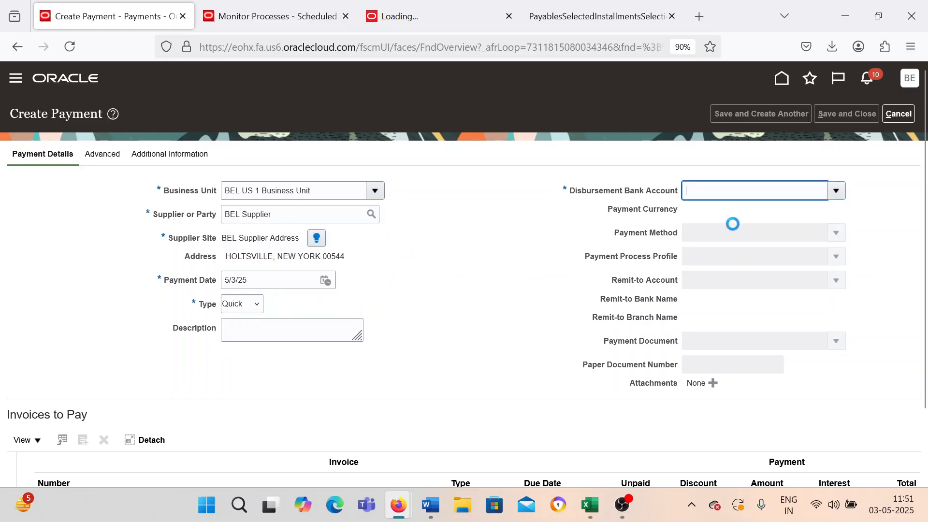
- Set the payment currency to INR - Indian Rupee
{"action": "left_click", "coordinate": [752, 220]}
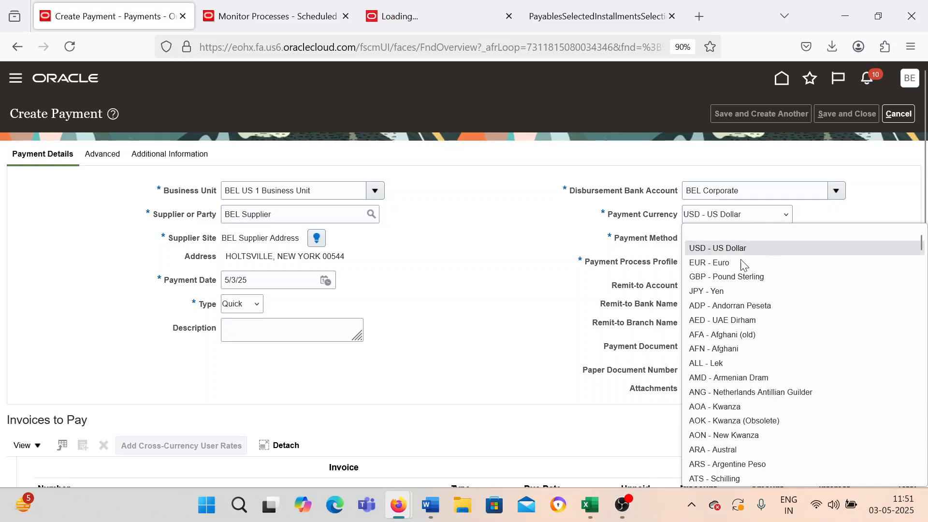
{"action": "scroll", "coordinate": [763, 350], "scroll_direction": "down", "scroll_amount": 20}
{"action": "scroll", "coordinate": [766, 360], "scroll_direction": "down", "scroll_amount": 20}
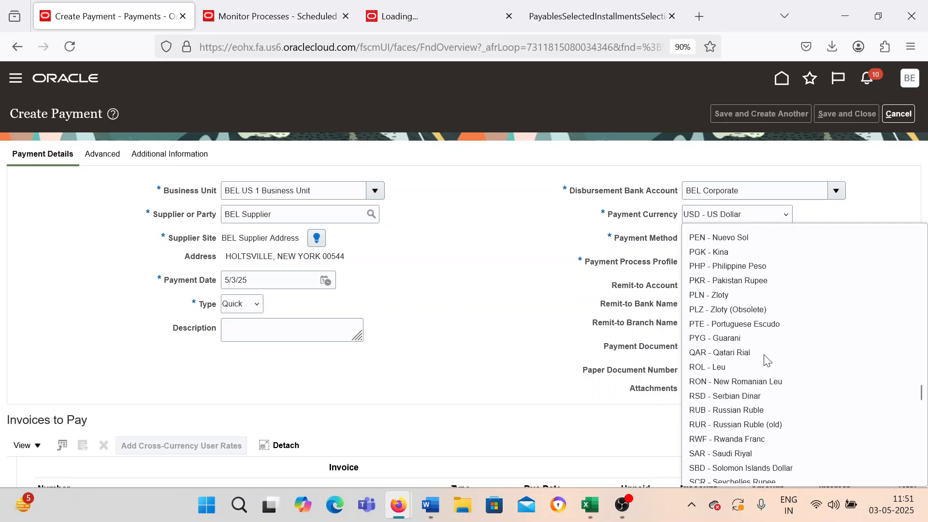
{"action": "scroll", "coordinate": [766, 360], "scroll_direction": "down", "scroll_amount": 10}
{"action": "scroll", "coordinate": [767, 360], "scroll_direction": "up", "scroll_amount": 8}
{"action": "scroll", "coordinate": [766, 360], "scroll_direction": "up", "scroll_amount": 18}
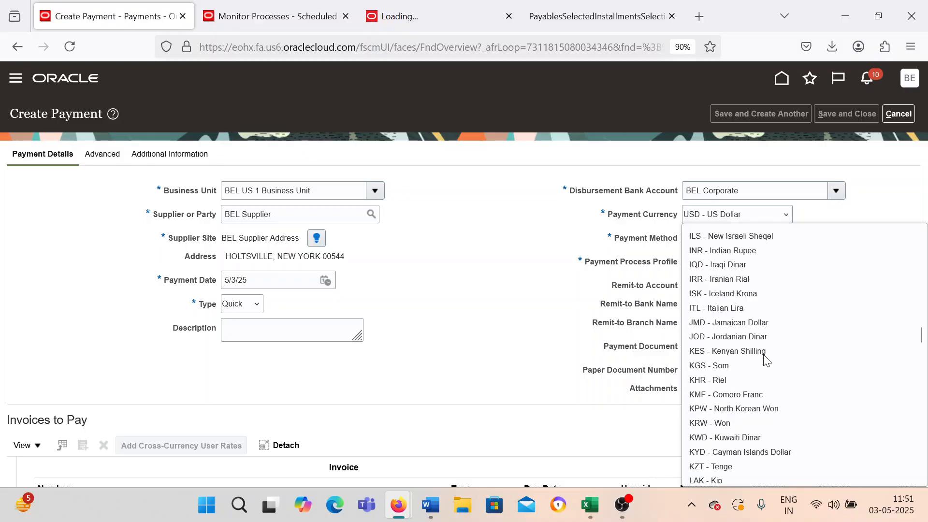
{"action": "scroll", "coordinate": [766, 359], "scroll_direction": "up", "scroll_amount": 4}
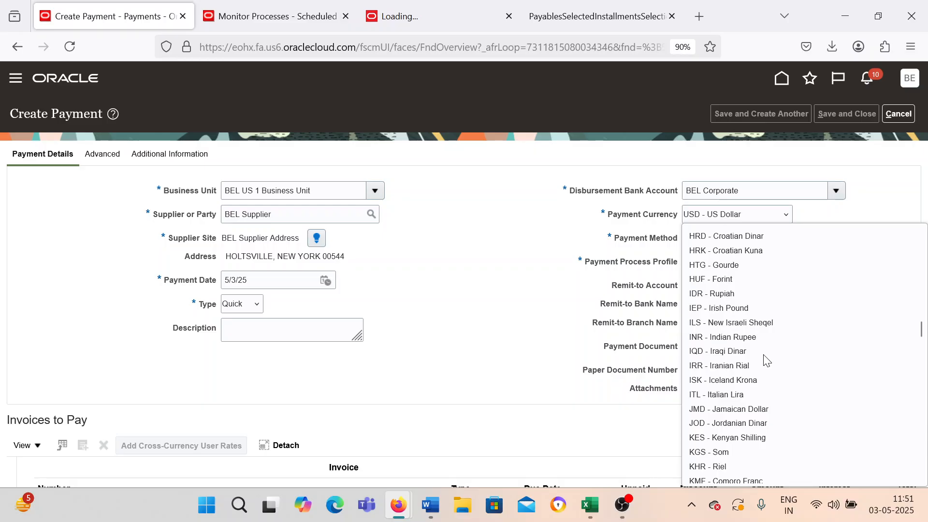
{"action": "left_click", "coordinate": [759, 338]}
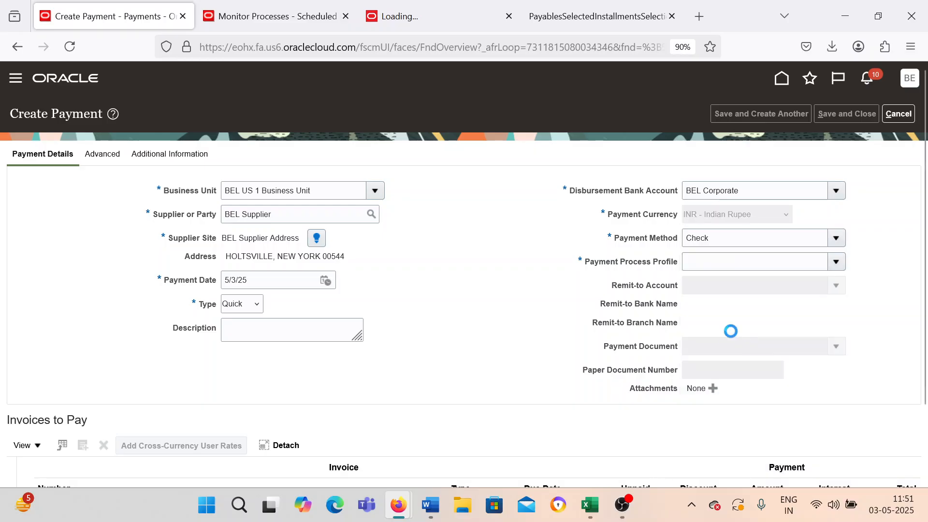
- Set the payment process profile to BEL PPP and the payment document to BEL Check
{"action": "left_click", "coordinate": [835, 261]}
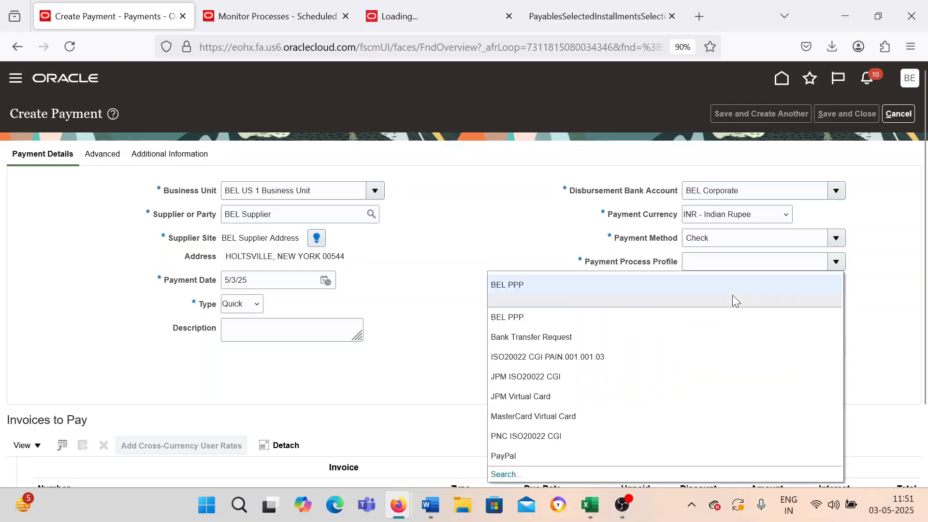
{"action": "left_click", "coordinate": [731, 297]}
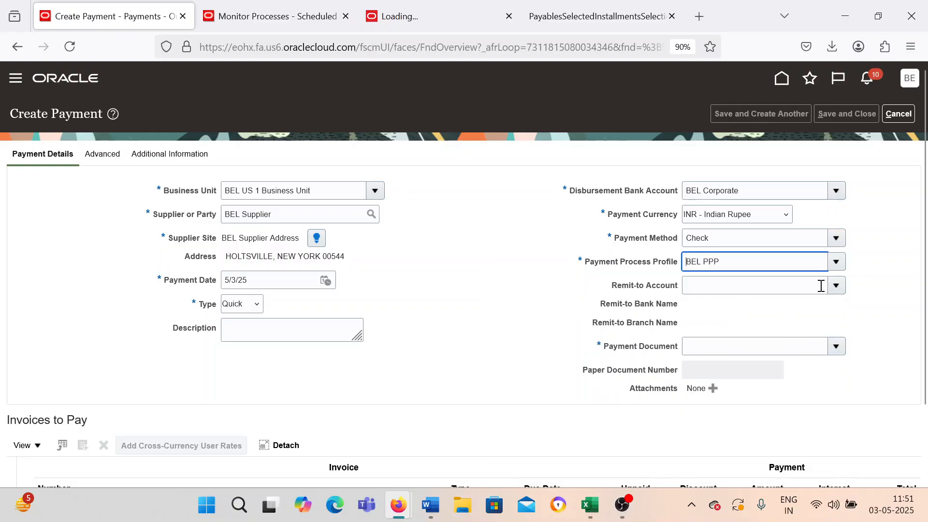
{"action": "left_click", "coordinate": [840, 347]}
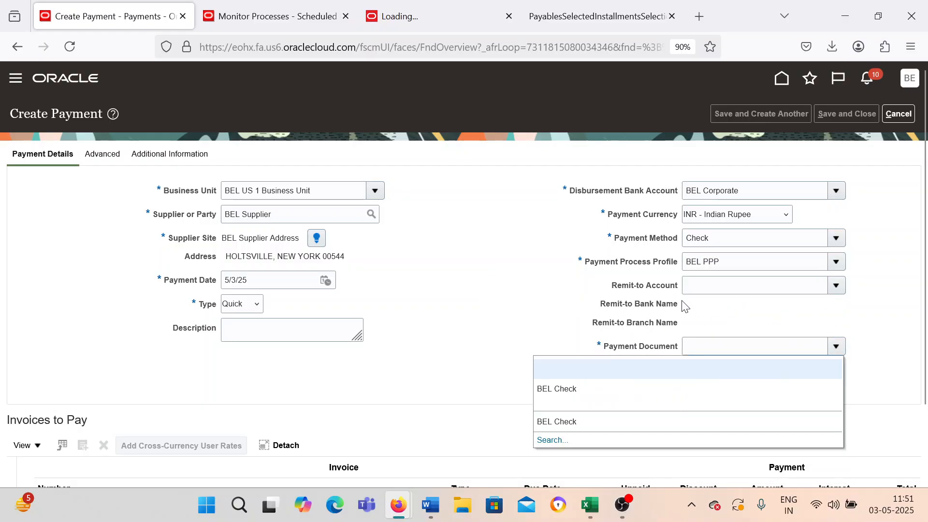
{"action": "left_click", "coordinate": [627, 395]}
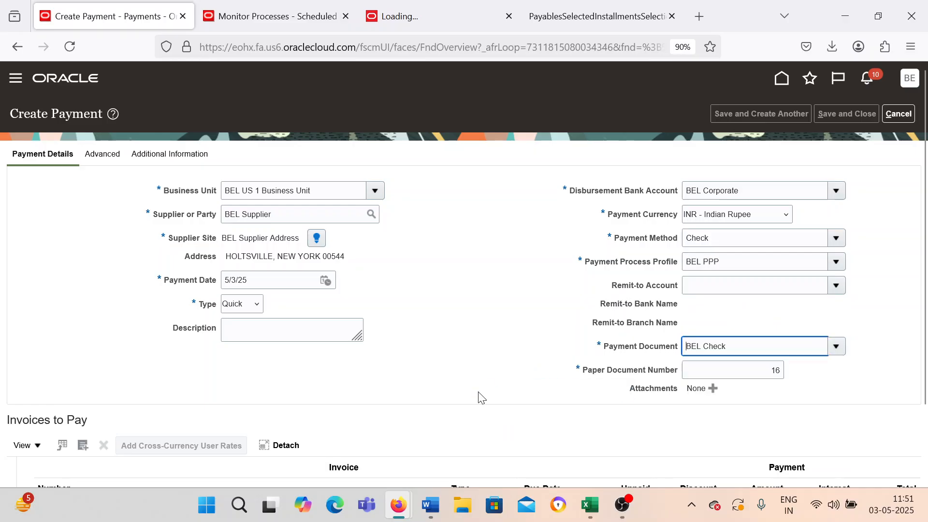
- Start adding invoices to pay and search all available invoices without any filter
{"action": "scroll", "coordinate": [215, 383], "scroll_direction": "down", "scroll_amount": 2}
{"action": "left_click", "coordinate": [83, 358]}
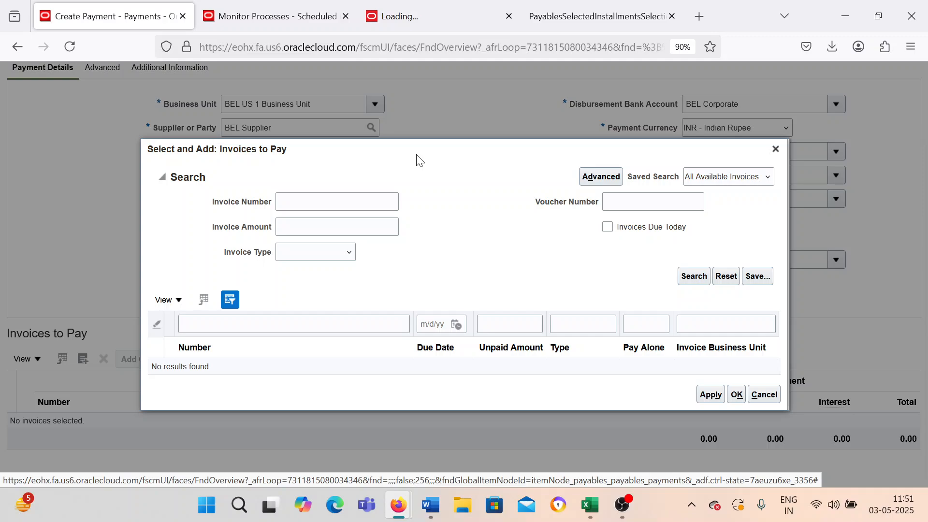
{"action": "left_click_drag", "start_coordinate": [420, 159], "coordinate": [407, 212]}
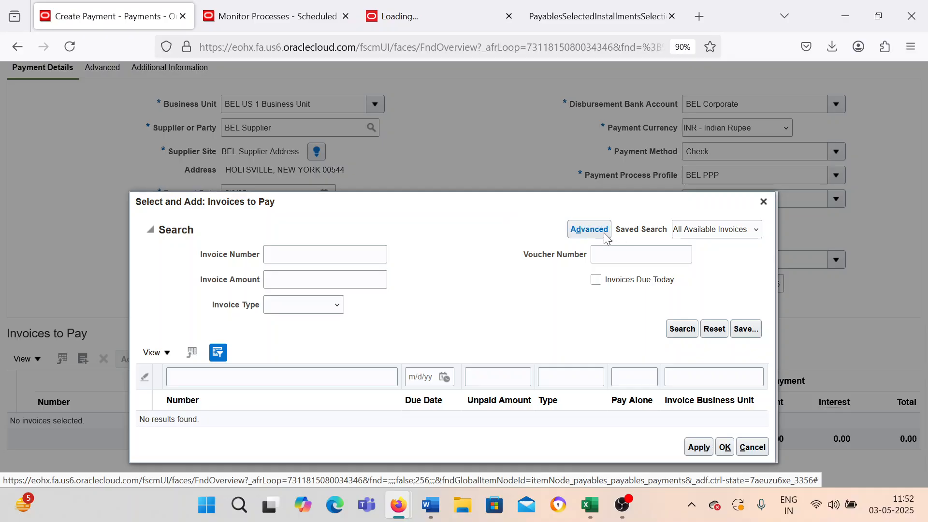
{"action": "left_click", "coordinate": [675, 330]}
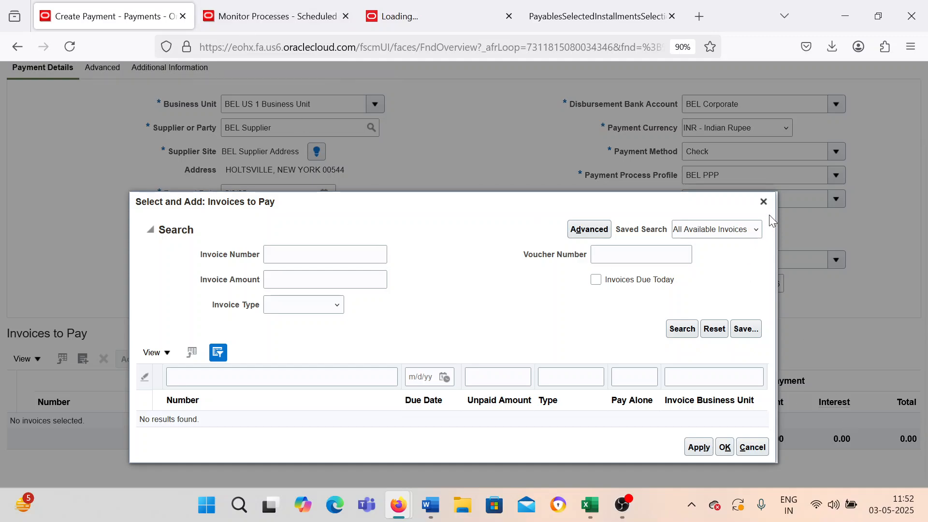
- Close the invoice selection and cancel the new payment, discarding its unsaved changes
{"action": "left_click", "coordinate": [763, 202]}
{"action": "scroll", "coordinate": [547, 281], "scroll_direction": "up", "scroll_amount": 2}
{"action": "left_click", "coordinate": [891, 117]}
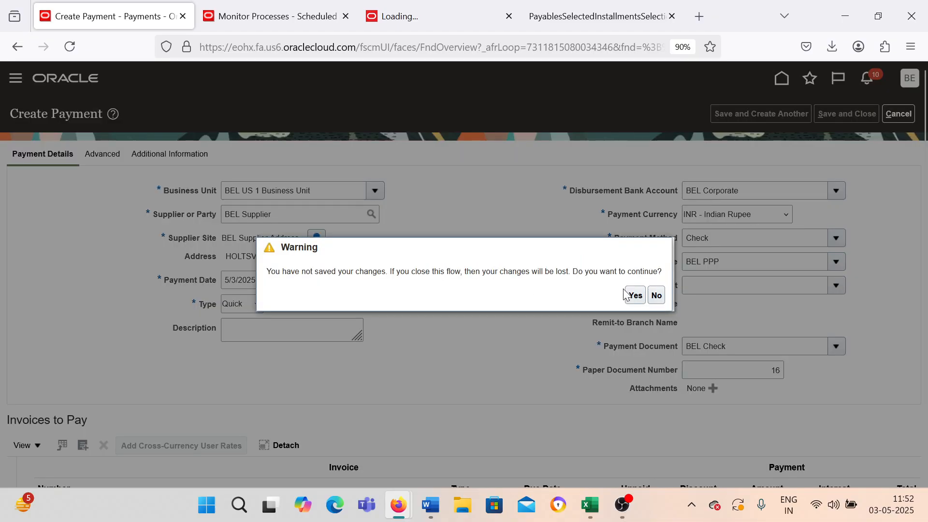
{"action": "left_click", "coordinate": [634, 295]}
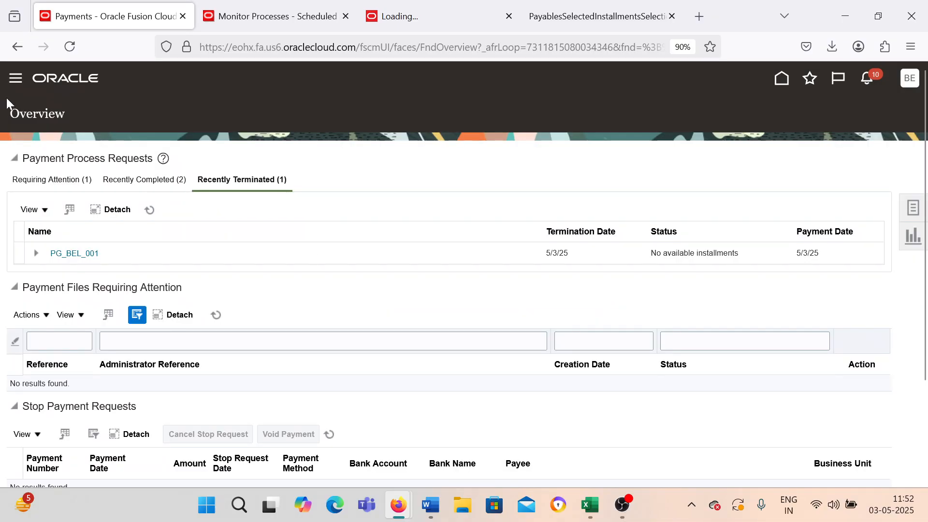
- Go to the Payables Invoices work area
{"action": "left_click", "coordinate": [16, 84]}
{"action": "scroll", "coordinate": [256, 319], "scroll_direction": "down", "scroll_amount": 8}
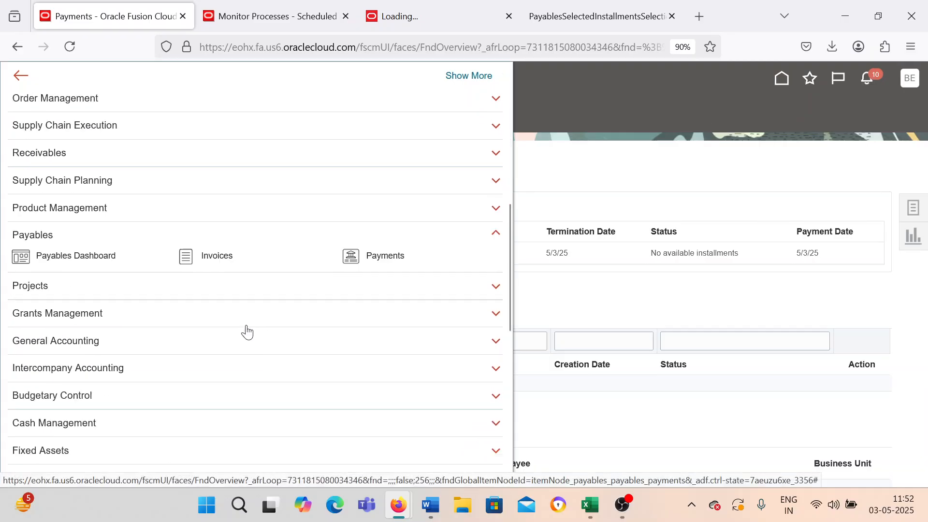
{"action": "left_click", "coordinate": [216, 256]}
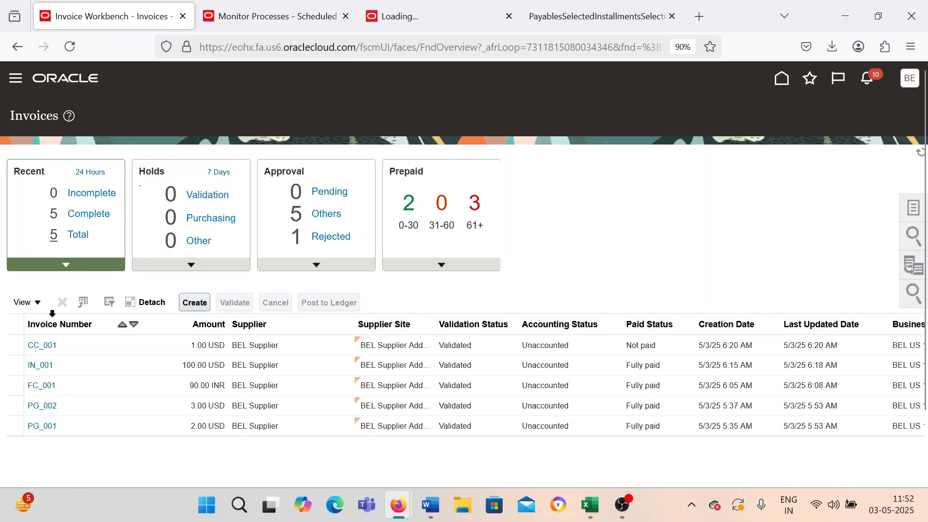
- Open invoice CC_001 to examine its invoice and payment currencies, and leave it without changes
{"action": "left_click", "coordinate": [43, 345]}
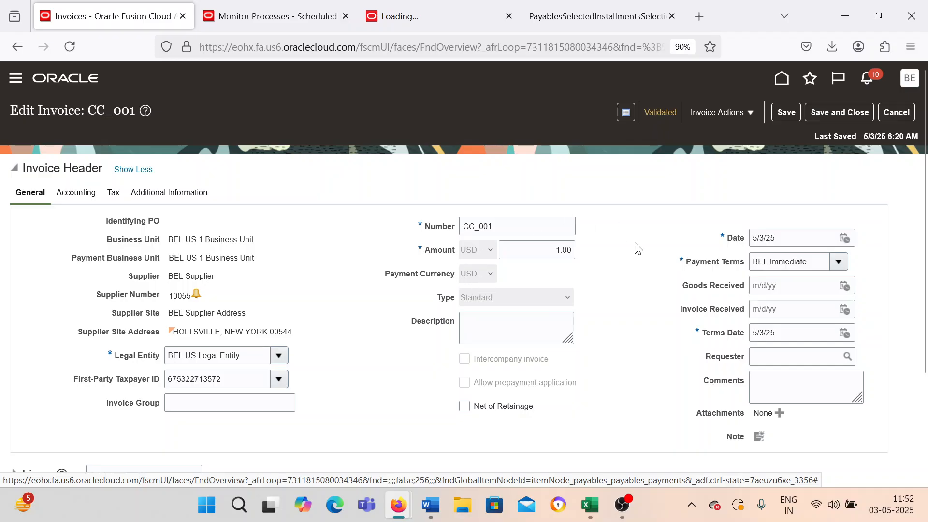
{"action": "scroll", "coordinate": [636, 245], "scroll_direction": "down", "scroll_amount": 3}
{"action": "scroll", "coordinate": [636, 244], "scroll_direction": "up", "scroll_amount": 4}
{"action": "left_click", "coordinate": [892, 110]}
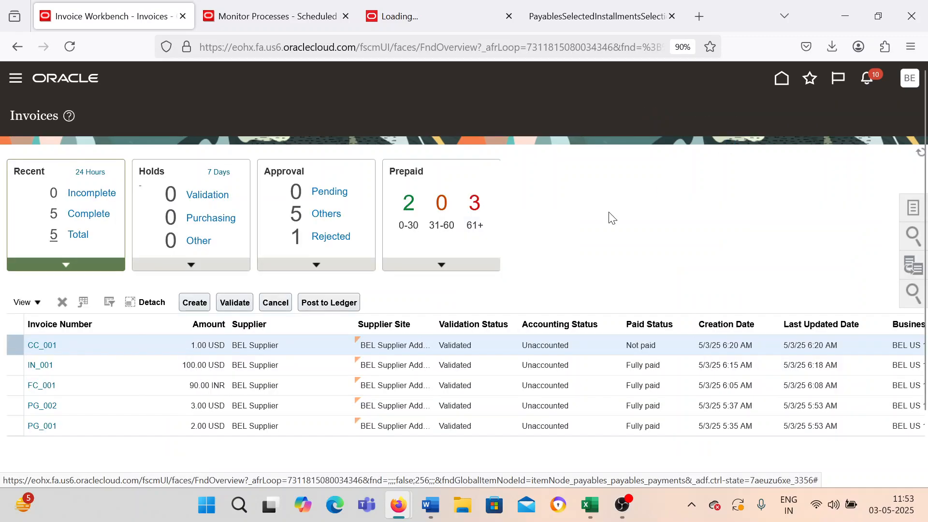
- Create a new invoice for business unit BEL US 1 Business Unit and supplier BEL Supplier
{"action": "left_click", "coordinate": [207, 308]}
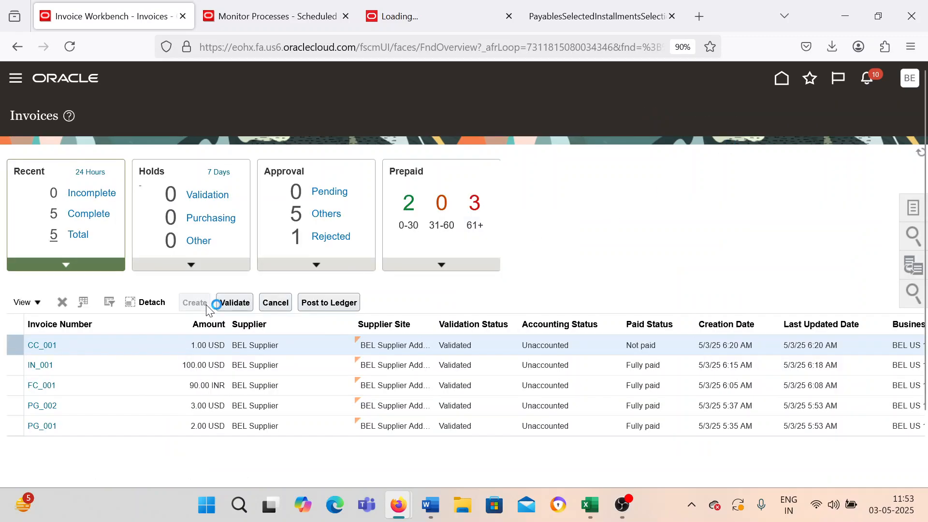
{"action": "left_click", "coordinate": [274, 220]}
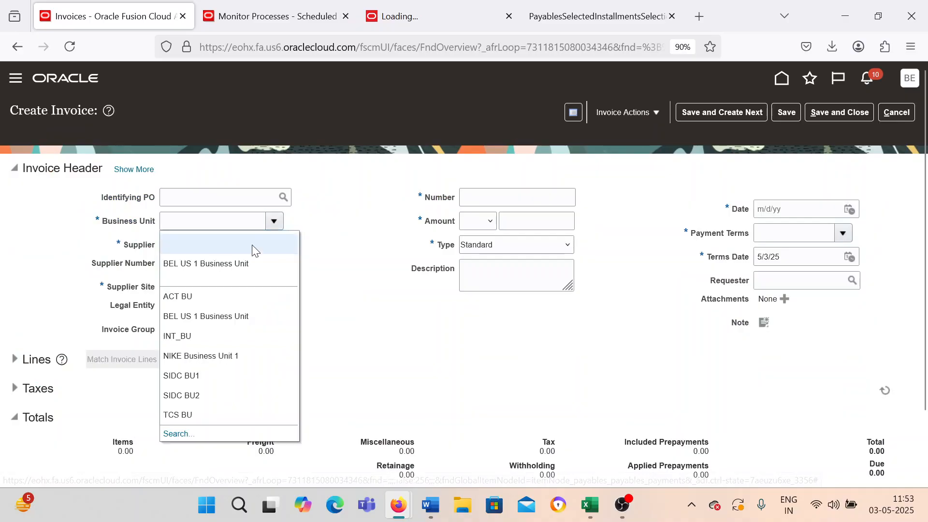
{"action": "left_click", "coordinate": [244, 262]}
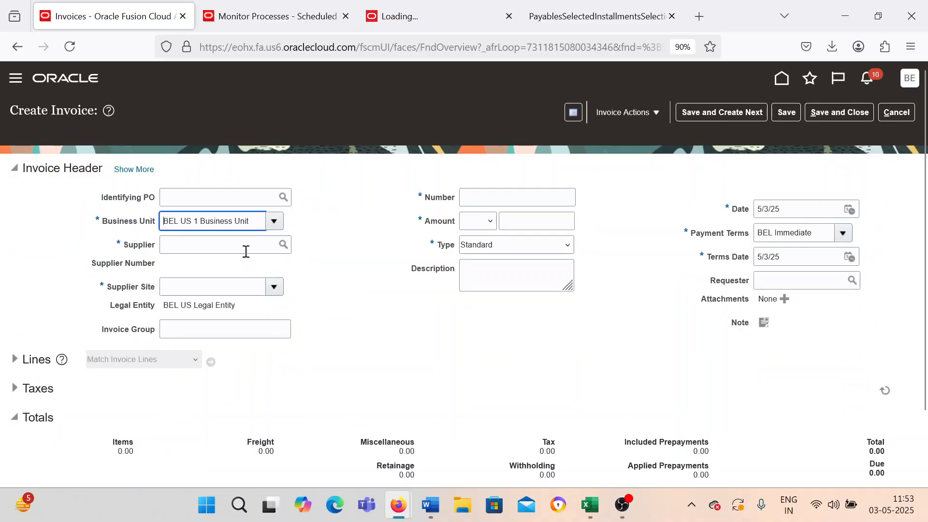
{"action": "left_click", "coordinate": [246, 250]}
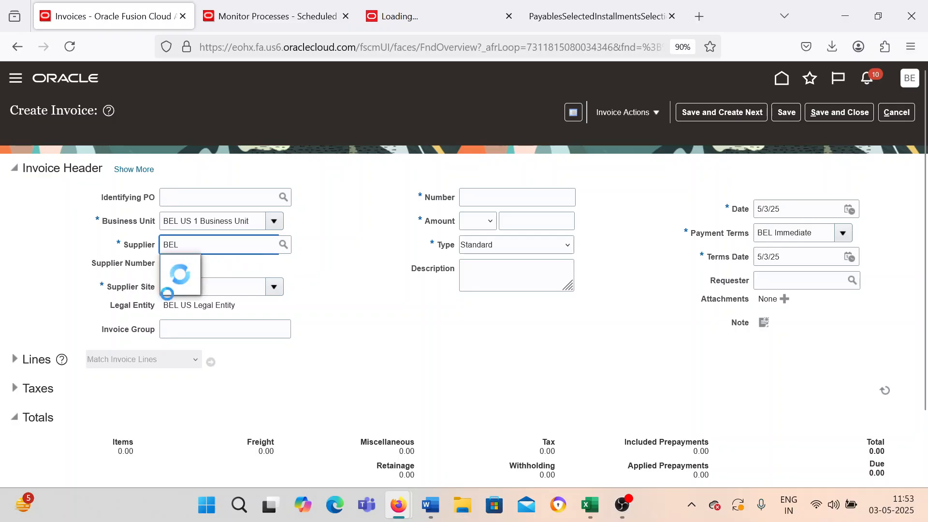
{"action": "left_click", "coordinate": [197, 286]}
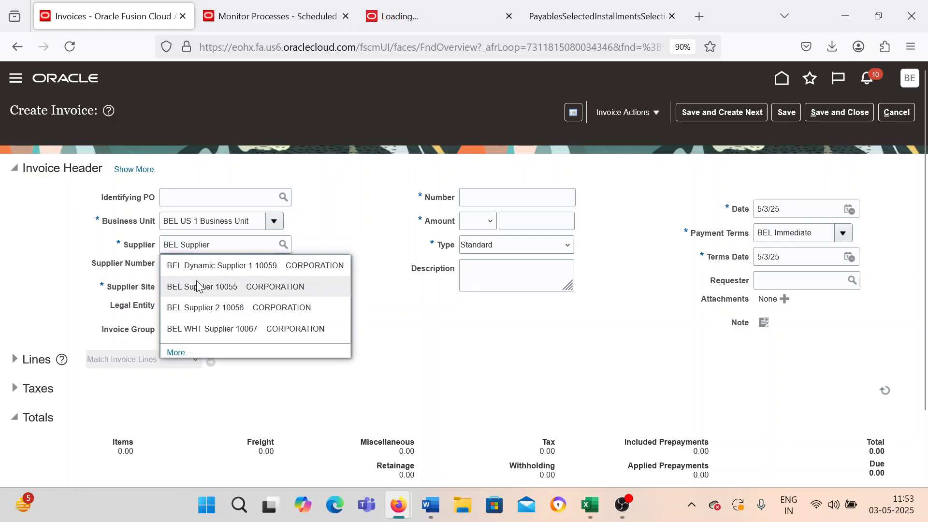
- Set the invoice number to CC_005 and the amount to 90 USD
{"action": "left_click", "coordinate": [471, 195]}
{"action": "type", "text": "CC_"}
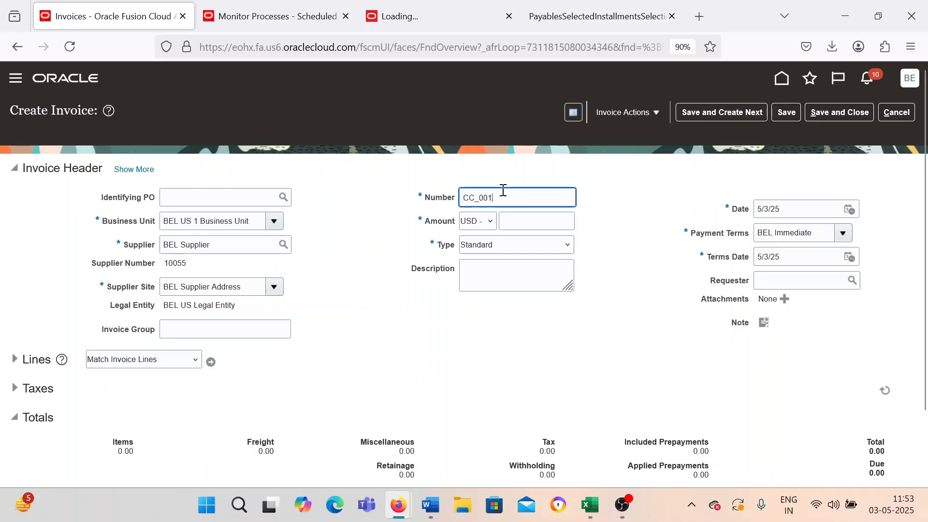
{"action": "type", "text": "005"}
{"action": "key", "text": "Tab"}
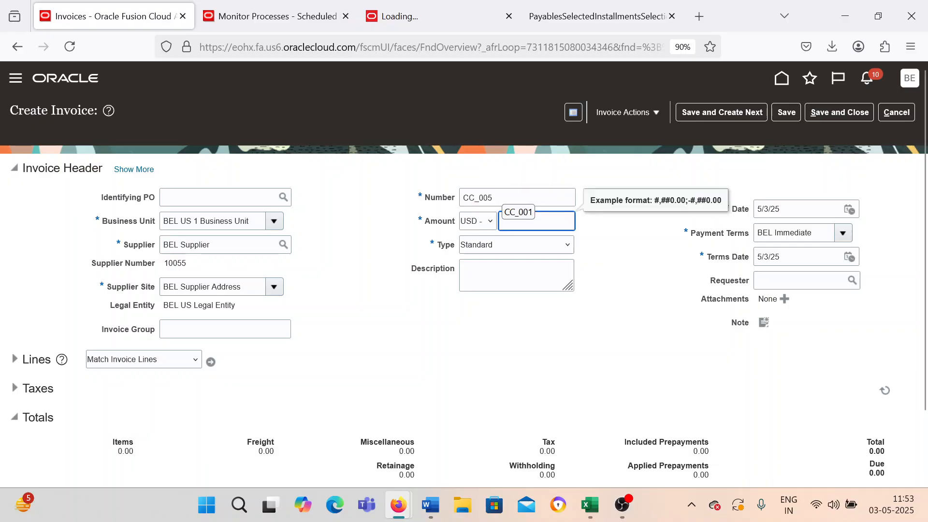
{"action": "type", "text": "90"}
{"action": "key", "text": "Tab"}
{"action": "key", "text": "Tab"}
{"action": "key", "text": "Tab"}
{"action": "key", "text": "Tab"}
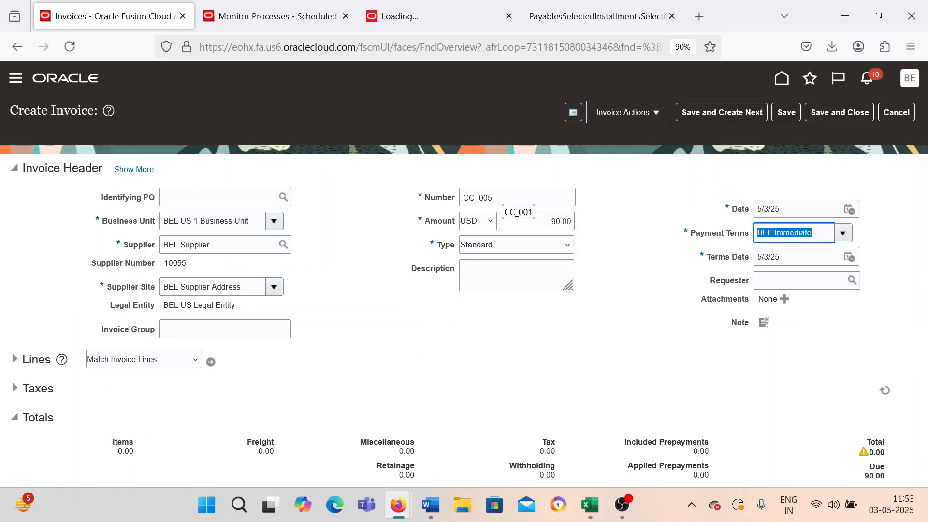
{"action": "left_click", "coordinate": [344, 199]}
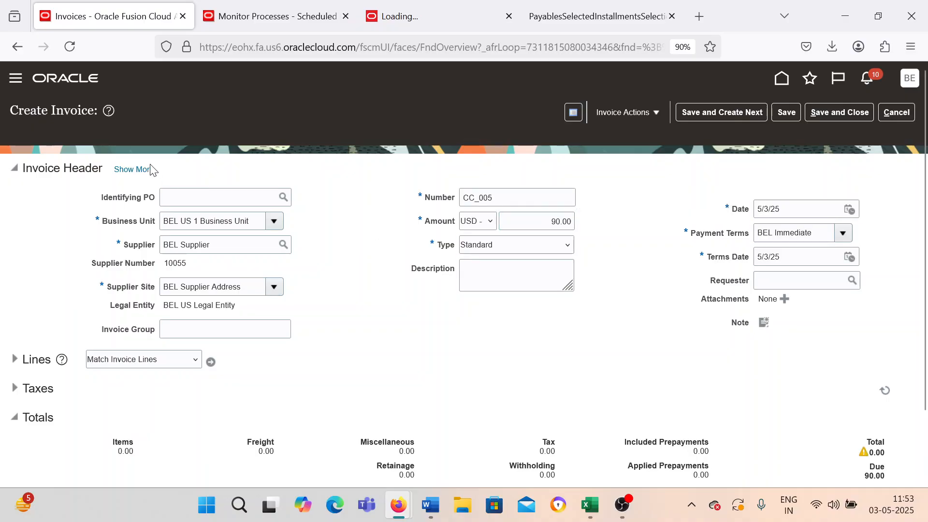
- Expand the full invoice header details and set the payment currency to INR - Indian Rupee
{"action": "left_click", "coordinate": [134, 169]}
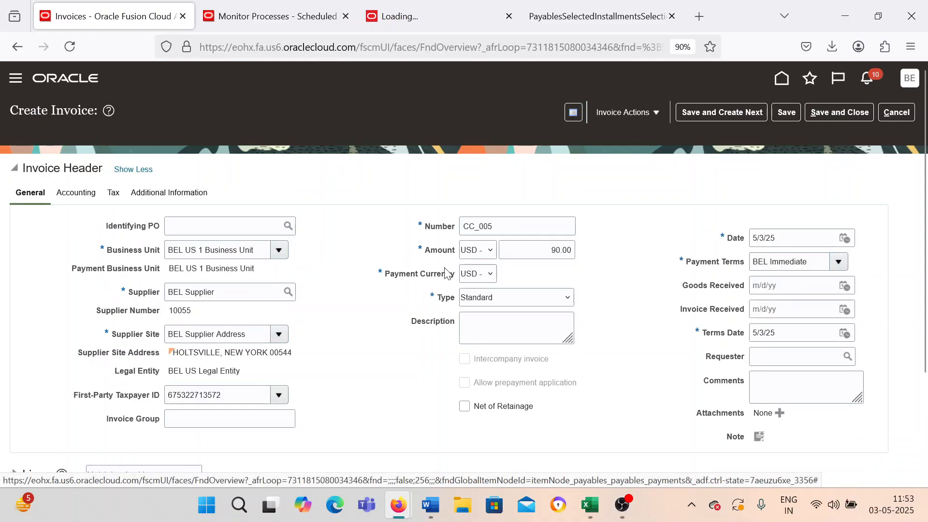
{"action": "left_click", "coordinate": [481, 284]}
{"action": "left_click", "coordinate": [475, 364]}
{"action": "scroll", "coordinate": [494, 371], "scroll_direction": "down", "scroll_amount": 2}
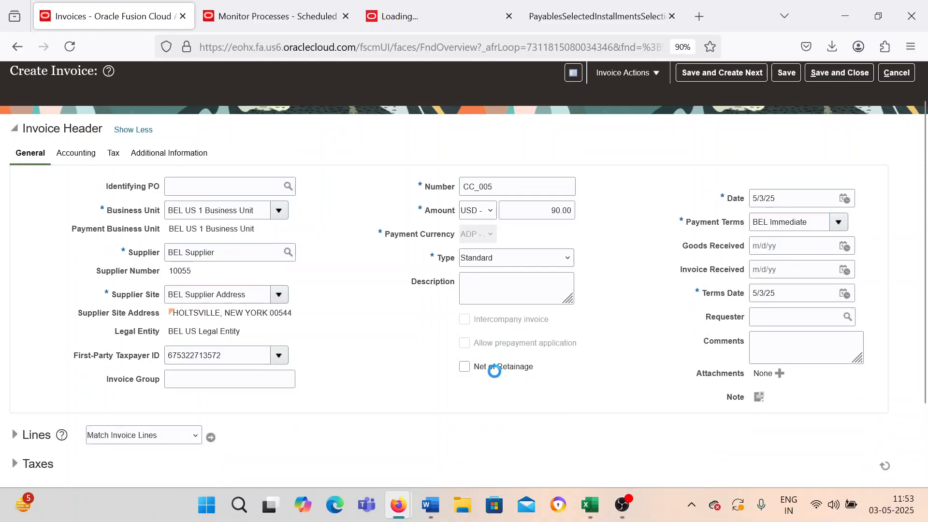
{"action": "left_click", "coordinate": [480, 177]}
{"action": "scroll", "coordinate": [495, 295], "scroll_direction": "down", "scroll_amount": 10}
{"action": "scroll", "coordinate": [494, 295], "scroll_direction": "down", "scroll_amount": 15}
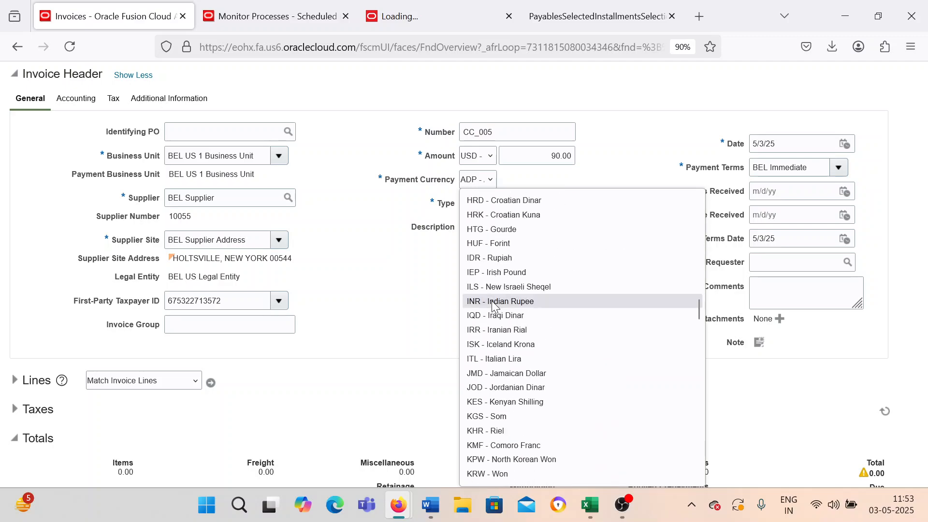
{"action": "left_click", "coordinate": [494, 299]}
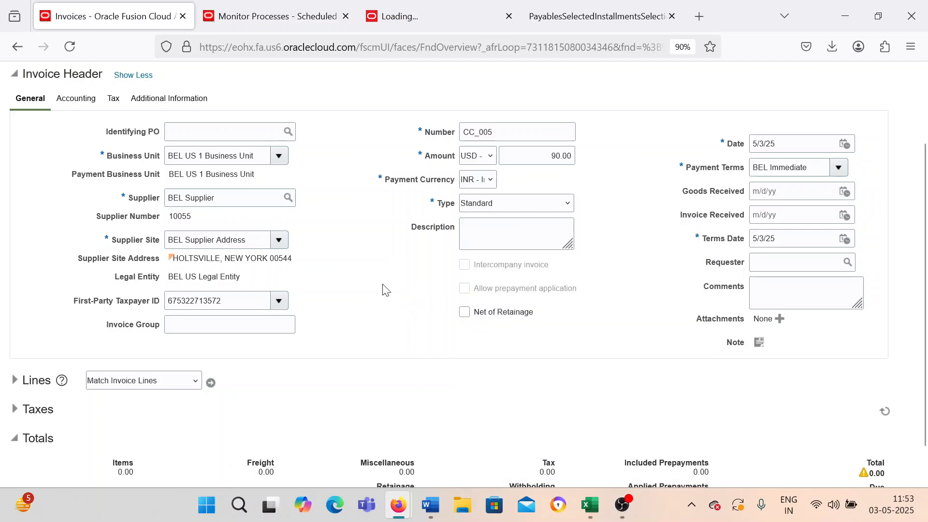
- Expand the invoice lines and enter an amount of 90 on the first item line
{"action": "scroll", "coordinate": [385, 290], "scroll_direction": "down", "scroll_amount": 2}
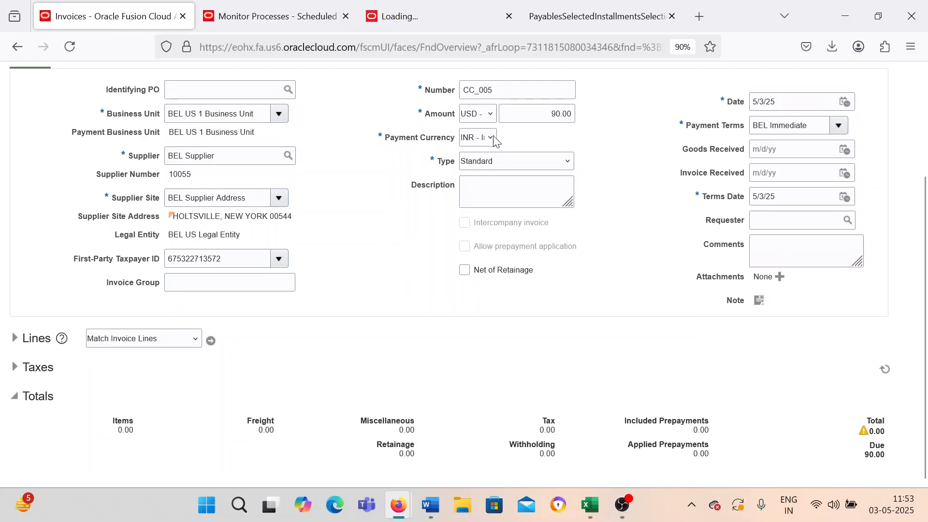
{"action": "left_click", "coordinate": [15, 337]}
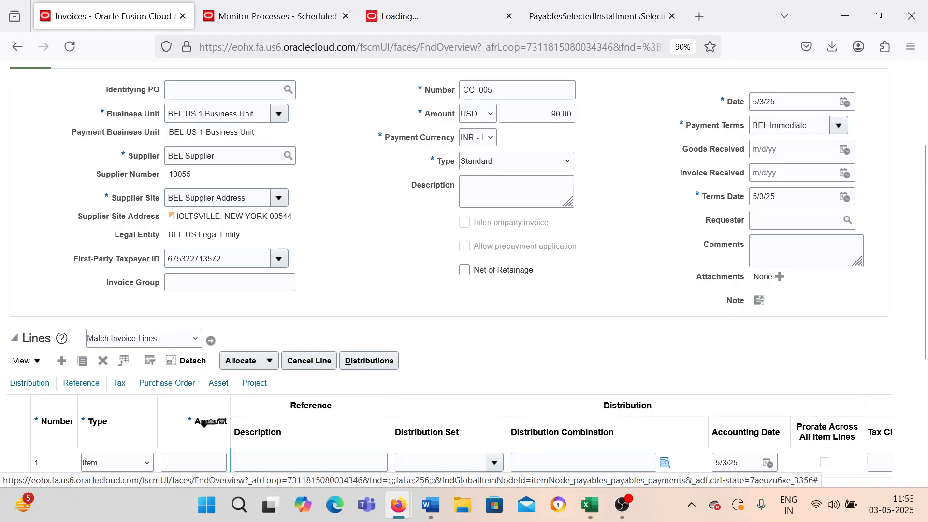
{"action": "left_click", "coordinate": [206, 462]}
{"action": "type", "text": "90"}
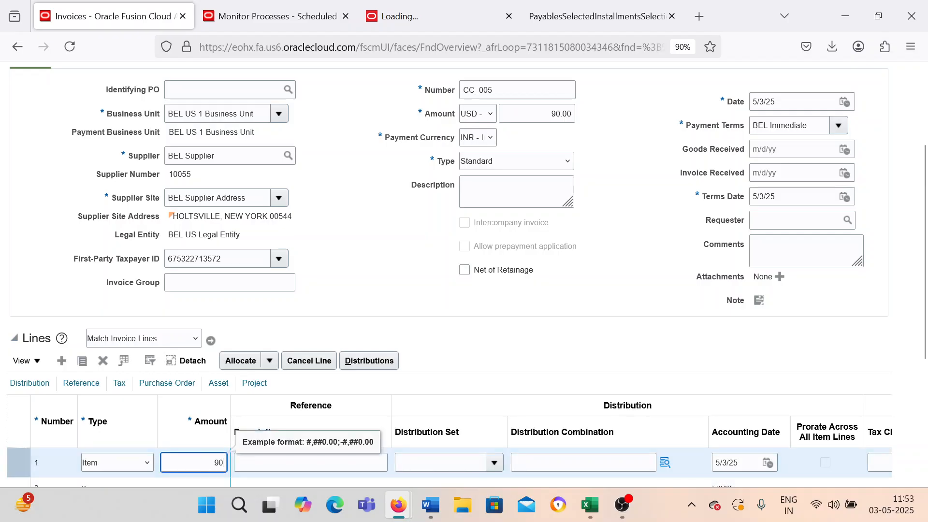
{"action": "scroll", "coordinate": [432, 387], "scroll_direction": "down", "scroll_amount": 4}
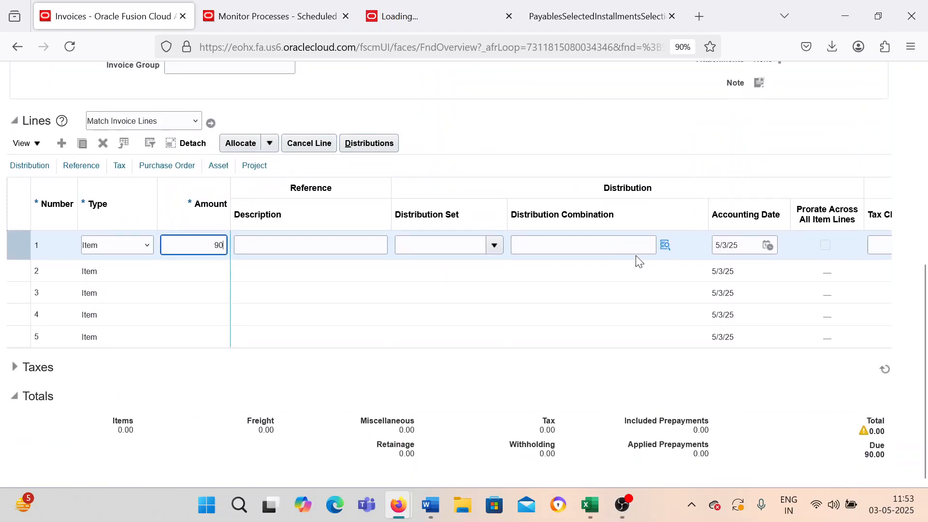
{"action": "left_click", "coordinate": [665, 247]}
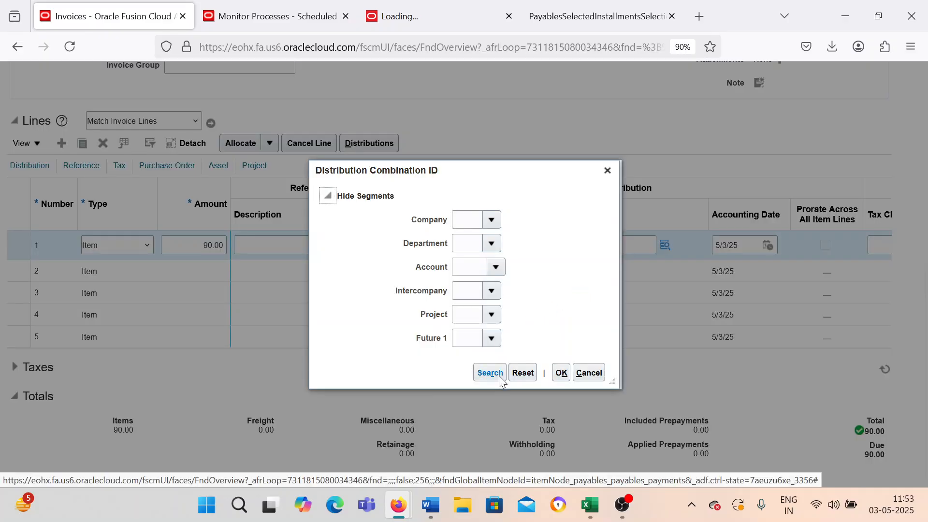
{"action": "left_click", "coordinate": [499, 375]}
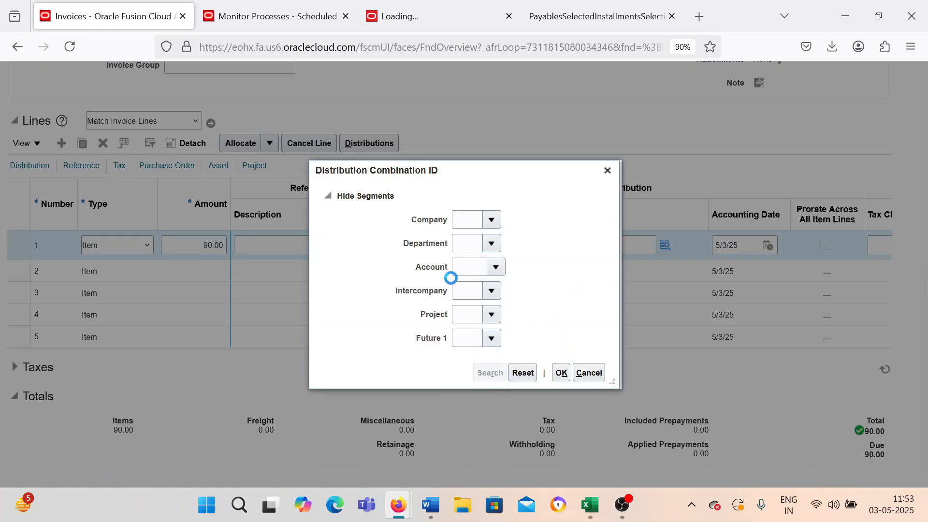
{"action": "left_click", "coordinate": [445, 158]}
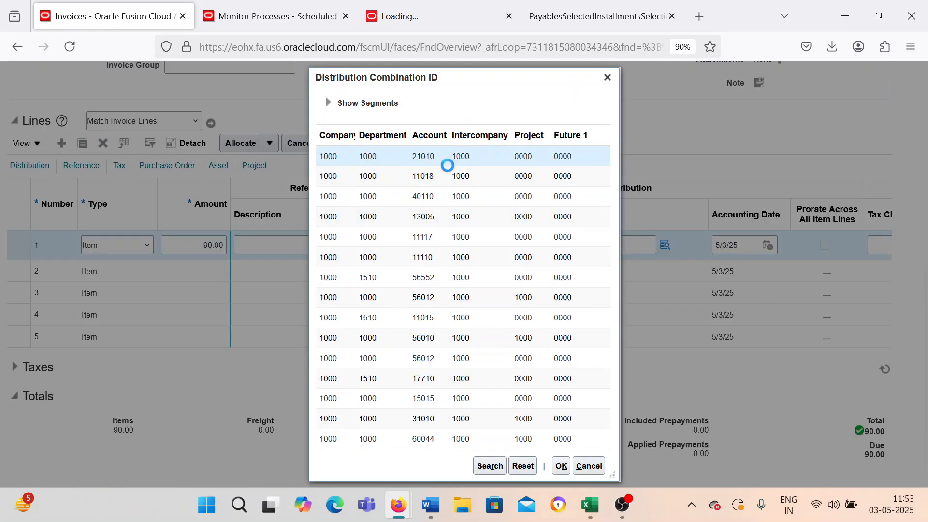
{"action": "left_click", "coordinate": [561, 466]}
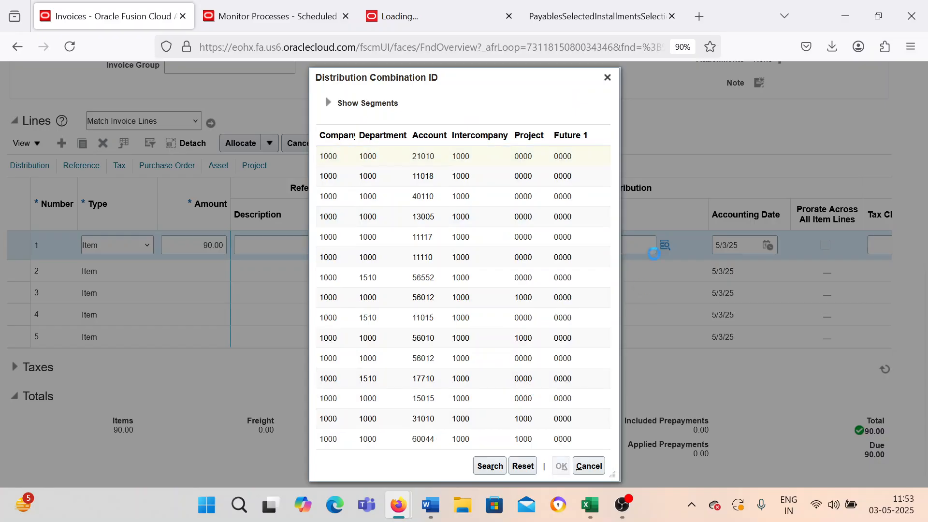
- Validate invoice CC_005, then save and close it
{"action": "scroll", "coordinate": [657, 152], "scroll_direction": "up", "scroll_amount": 7}
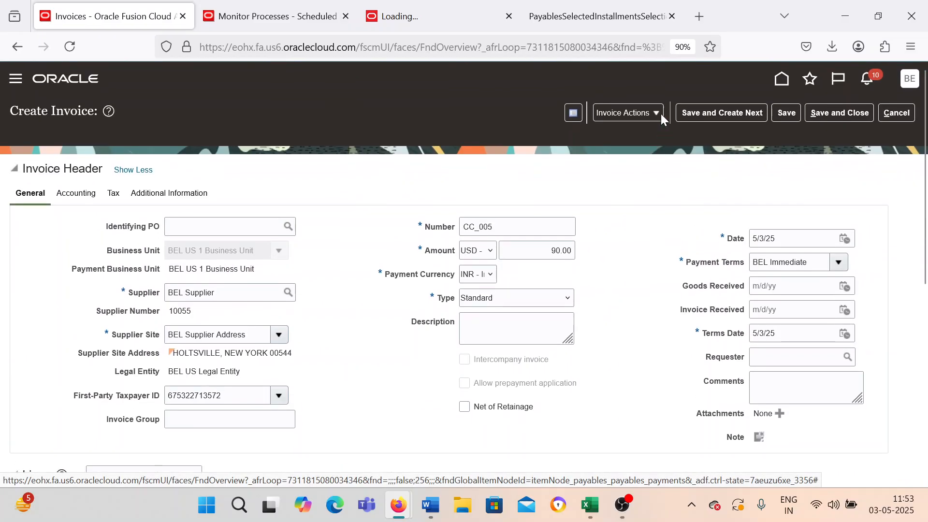
{"action": "left_click", "coordinate": [648, 110]}
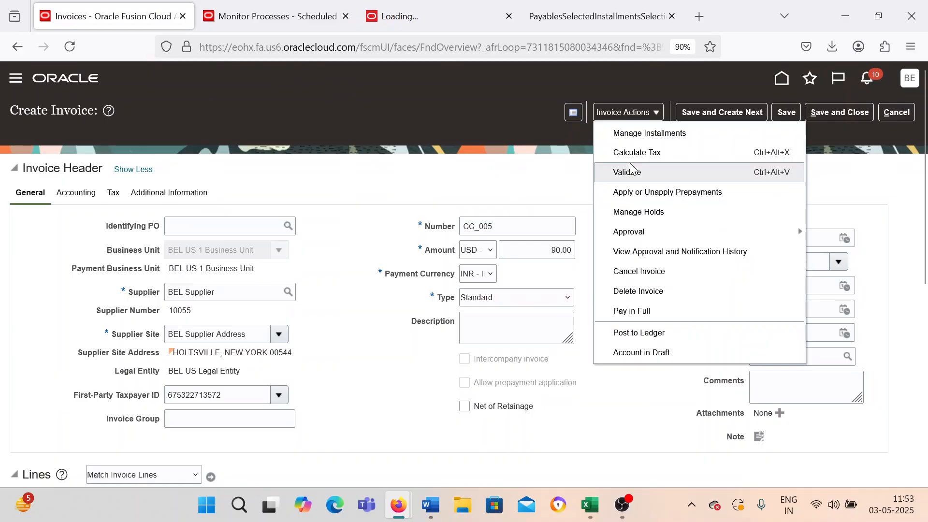
{"action": "left_click", "coordinate": [630, 169]}
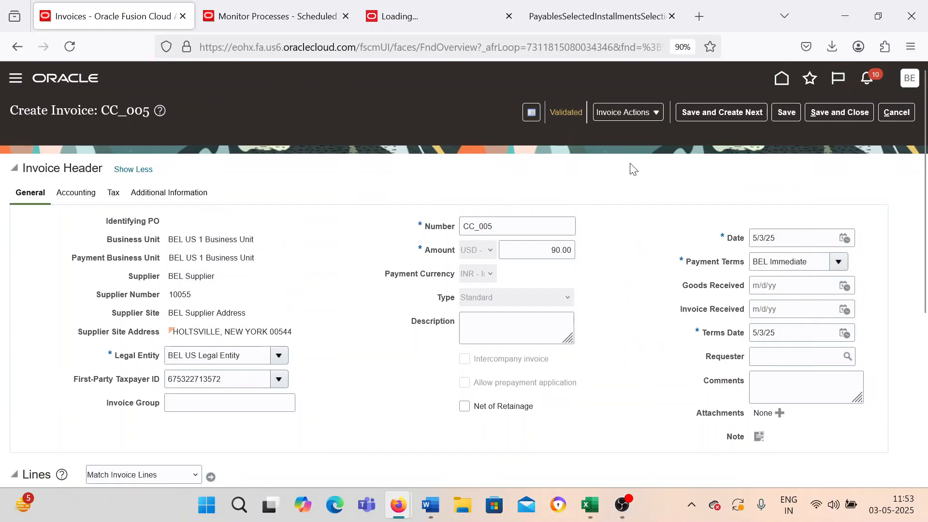
{"action": "left_click", "coordinate": [824, 115]}
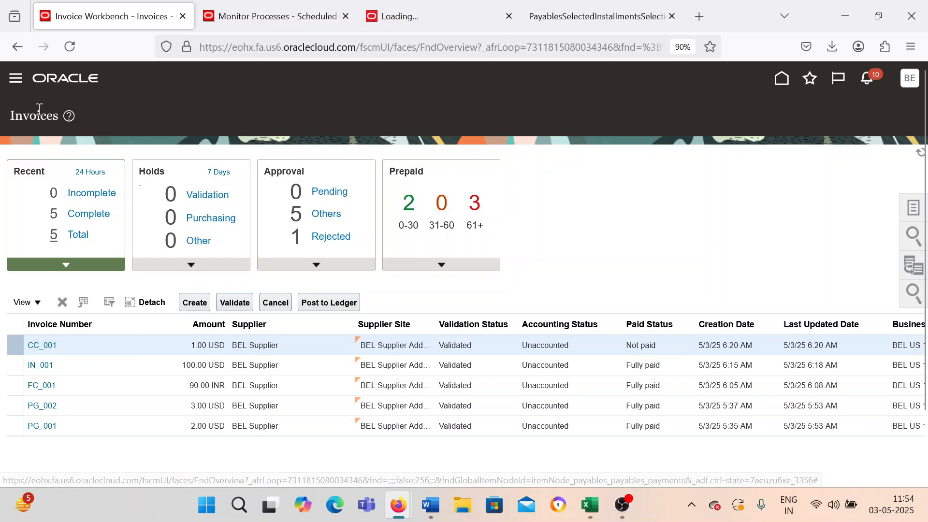
- Go to the Payables Payments work area and start creating a payment
{"action": "left_click", "coordinate": [16, 78]}
{"action": "scroll", "coordinate": [182, 289], "scroll_direction": "down", "scroll_amount": 7}
{"action": "left_click", "coordinate": [182, 304]}
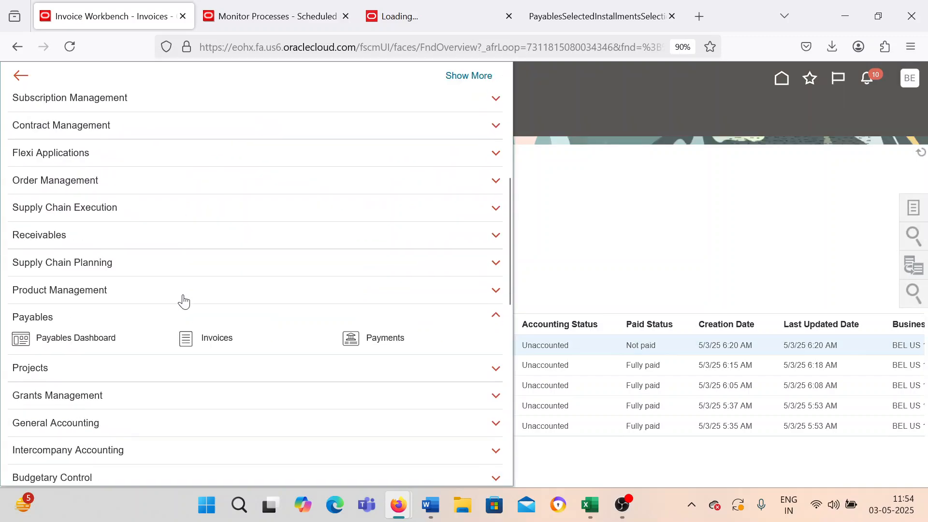
{"action": "left_click", "coordinate": [364, 315]}
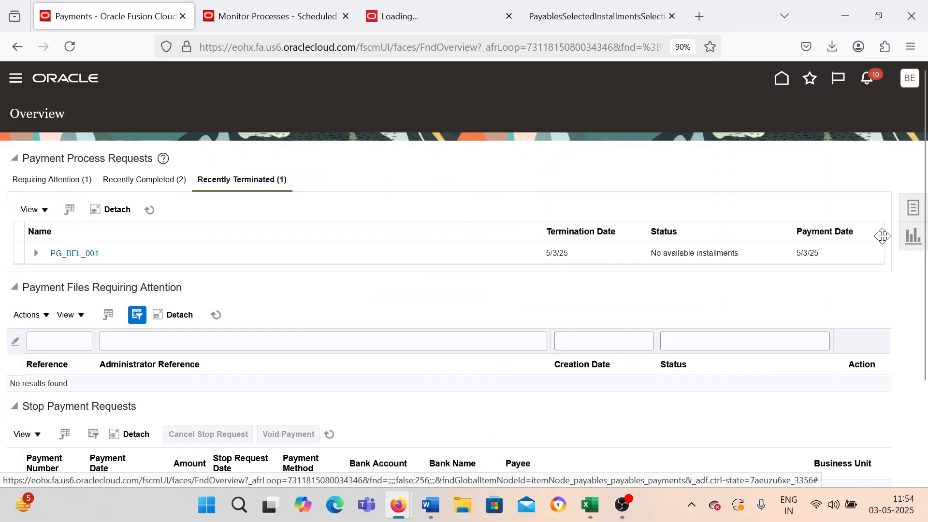
{"action": "left_click", "coordinate": [917, 209]}
{"action": "left_click", "coordinate": [770, 170]}
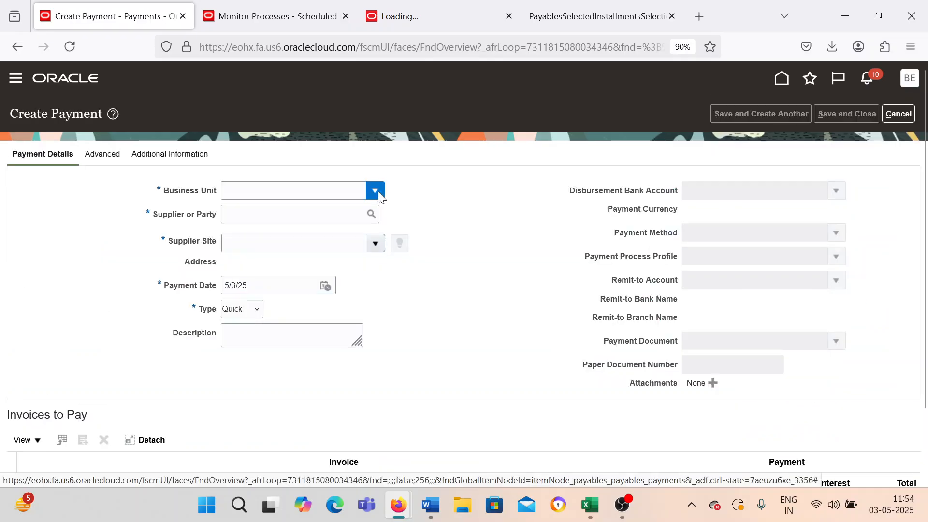
- Set the payment's business unit to BEL US 1 Business Unit, supplier to BEL Supplier and disbursement bank account to BEL Corporate
{"action": "left_click", "coordinate": [378, 191]}
{"action": "left_click", "coordinate": [327, 213]}
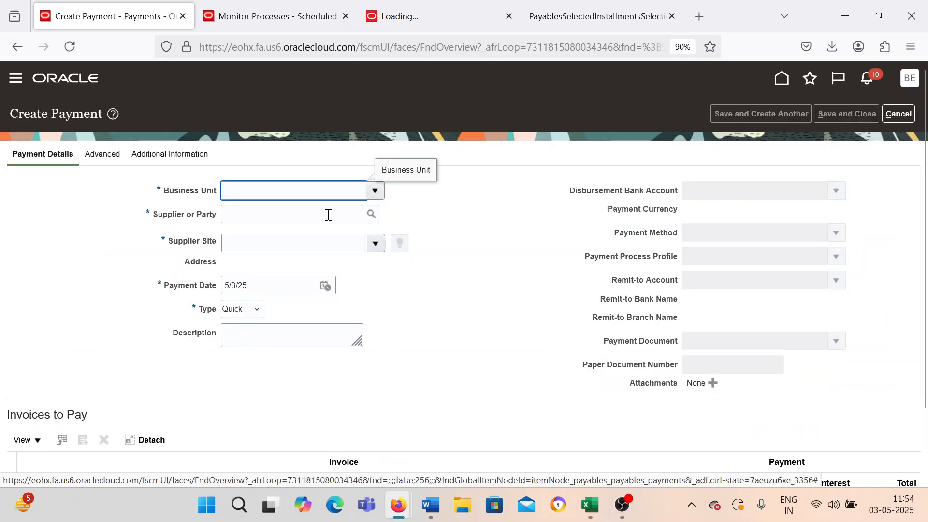
{"action": "left_click", "coordinate": [328, 215]}
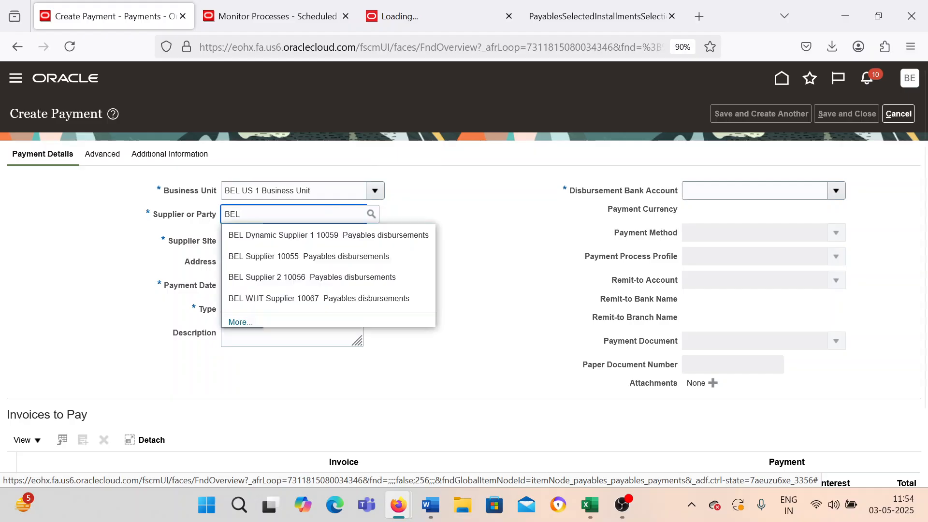
{"action": "type", "text": "Supplier"}
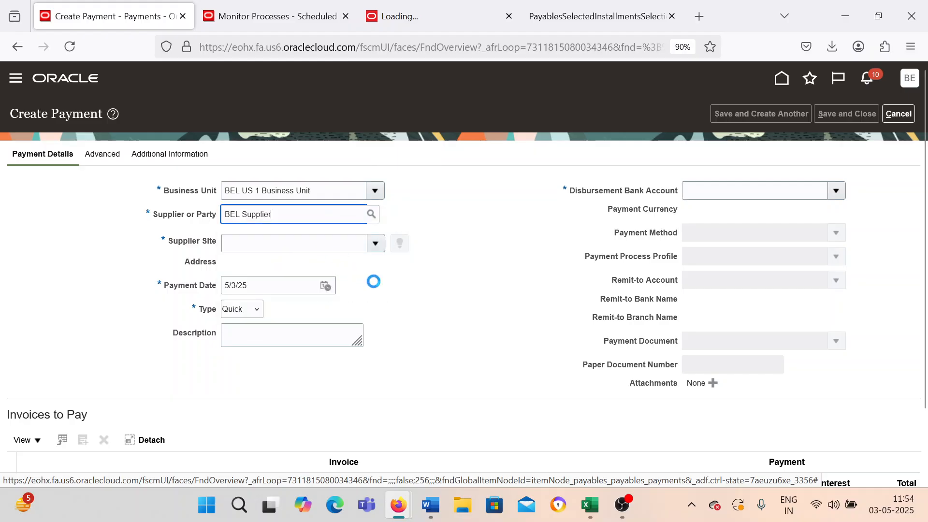
{"action": "scroll", "coordinate": [526, 277], "scroll_direction": "down", "scroll_amount": 2}
{"action": "scroll", "coordinate": [528, 283], "scroll_direction": "up", "scroll_amount": 1}
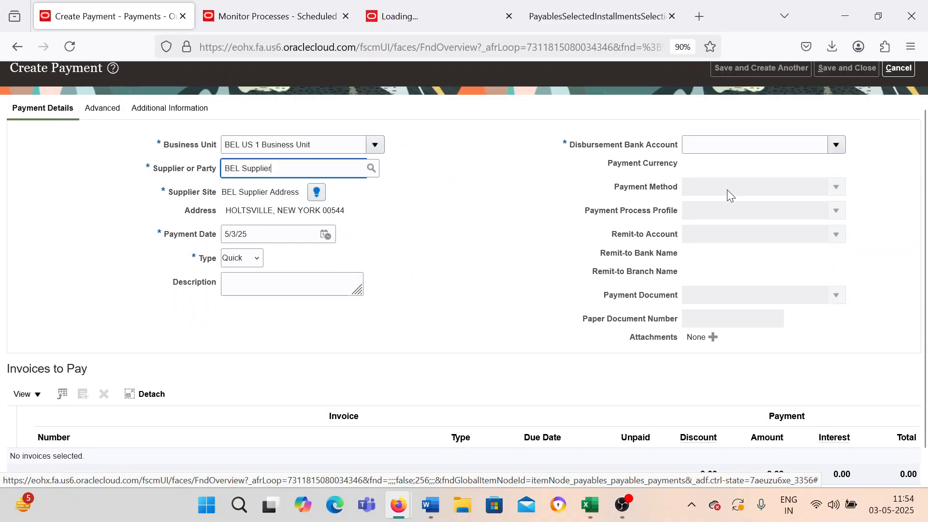
{"action": "left_click", "coordinate": [836, 145]}
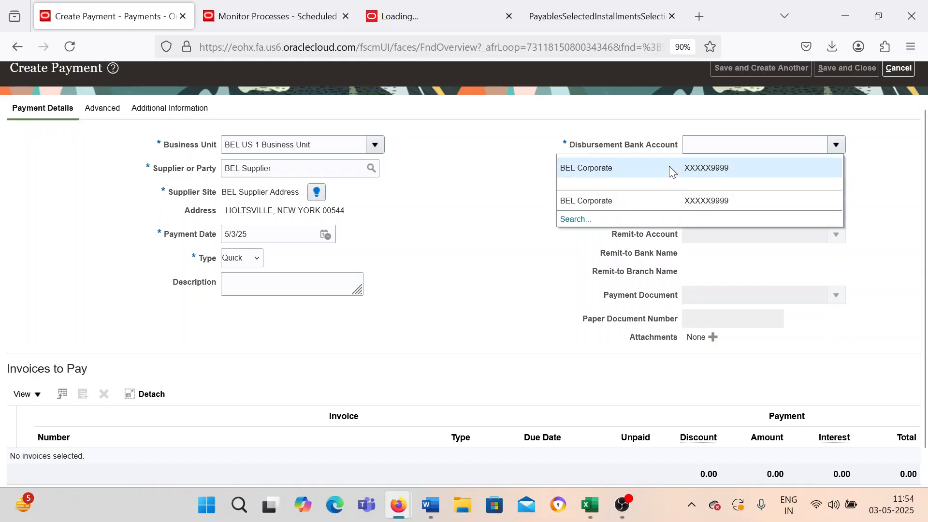
{"action": "left_click", "coordinate": [669, 168]}
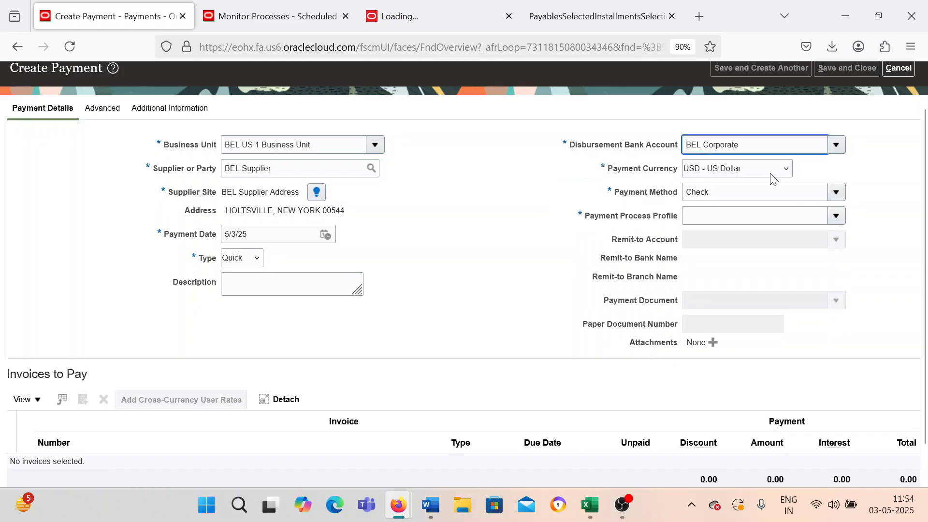
{"action": "left_click", "coordinate": [771, 177]}
{"action": "scroll", "coordinate": [749, 311], "scroll_direction": "down", "scroll_amount": 10}
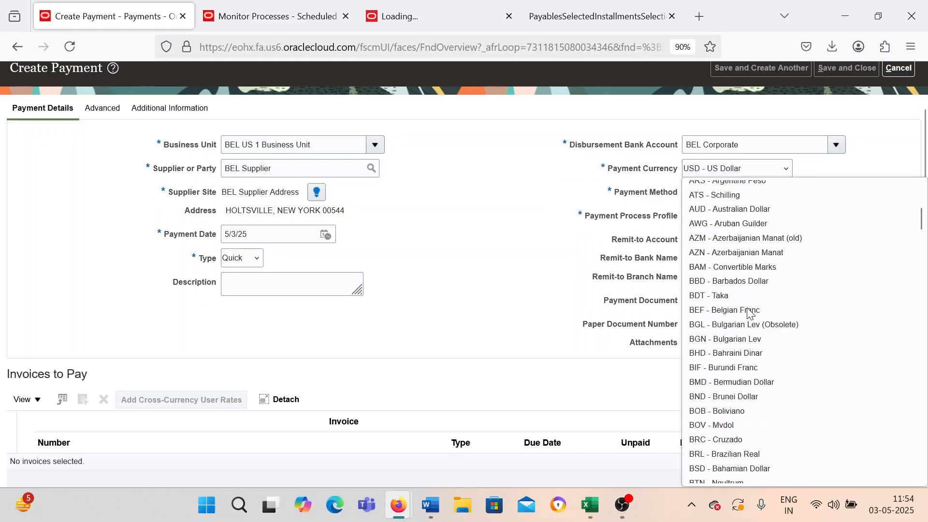
{"action": "scroll", "coordinate": [749, 314], "scroll_direction": "down", "scroll_amount": 15}
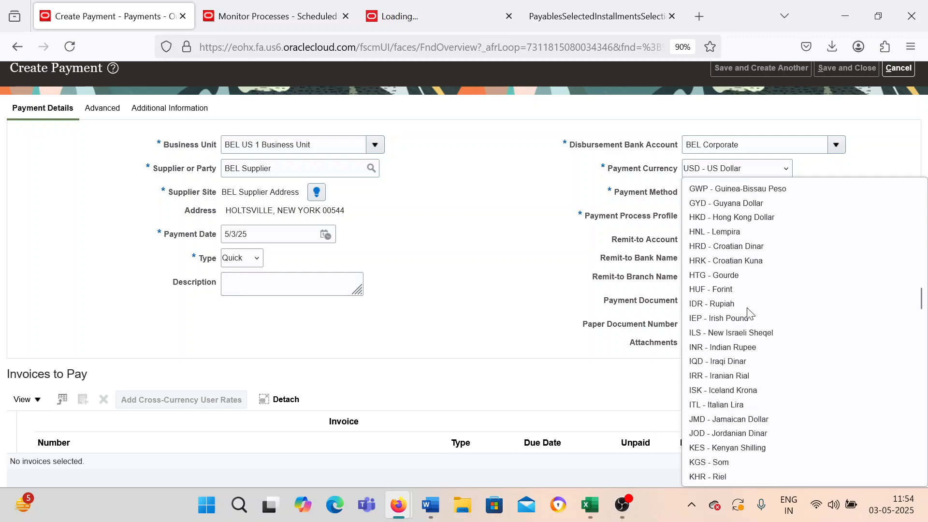
{"action": "left_click", "coordinate": [747, 305]}
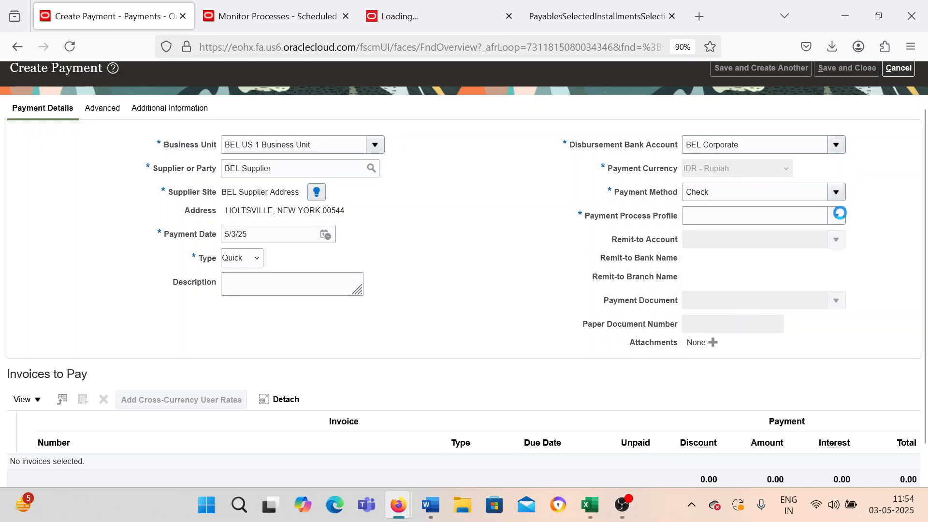
{"action": "left_click", "coordinate": [766, 170]}
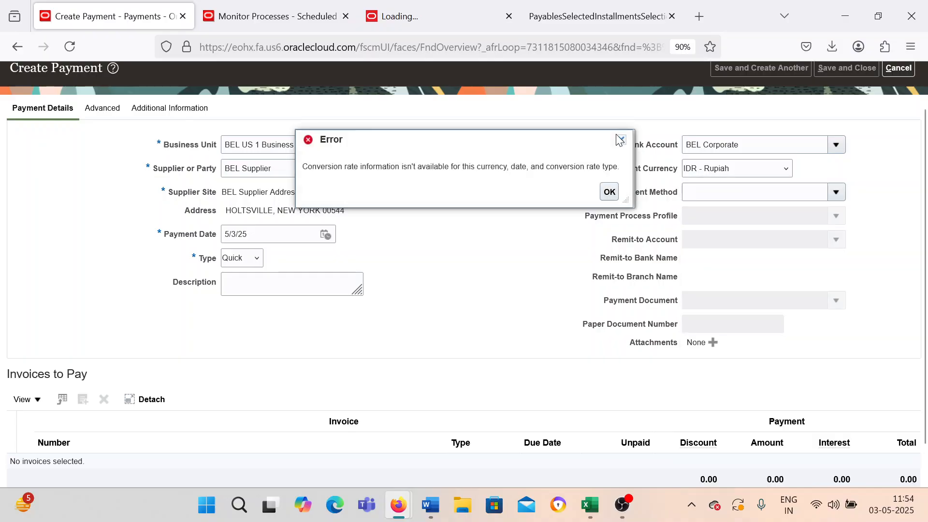
{"action": "left_click", "coordinate": [609, 191]}
- Set the payment currency to INR - Indian Rupee
{"action": "left_click", "coordinate": [702, 169]}
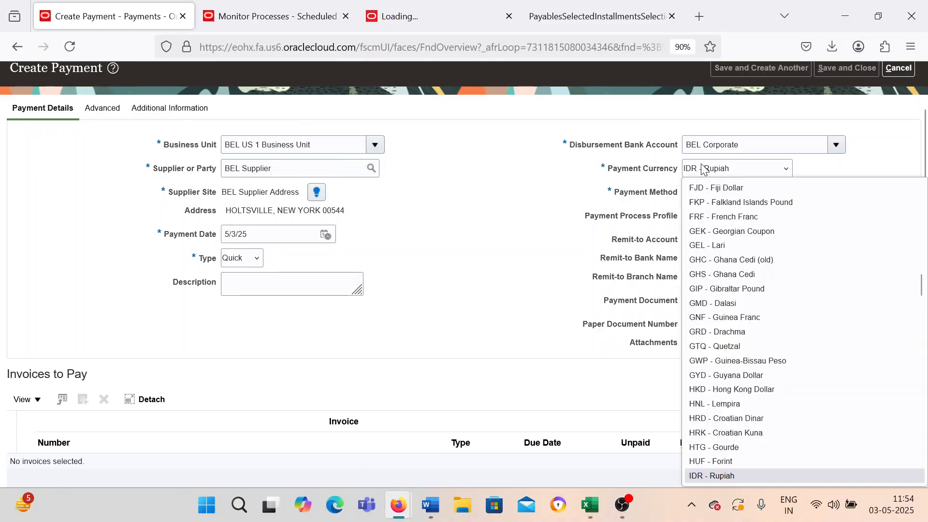
{"action": "scroll", "coordinate": [719, 292], "scroll_direction": "down", "scroll_amount": 5}
{"action": "scroll", "coordinate": [720, 292], "scroll_direction": "down", "scroll_amount": 3}
{"action": "scroll", "coordinate": [720, 293], "scroll_direction": "up", "scroll_amount": 7}
{"action": "scroll", "coordinate": [721, 294], "scroll_direction": "up", "scroll_amount": 4}
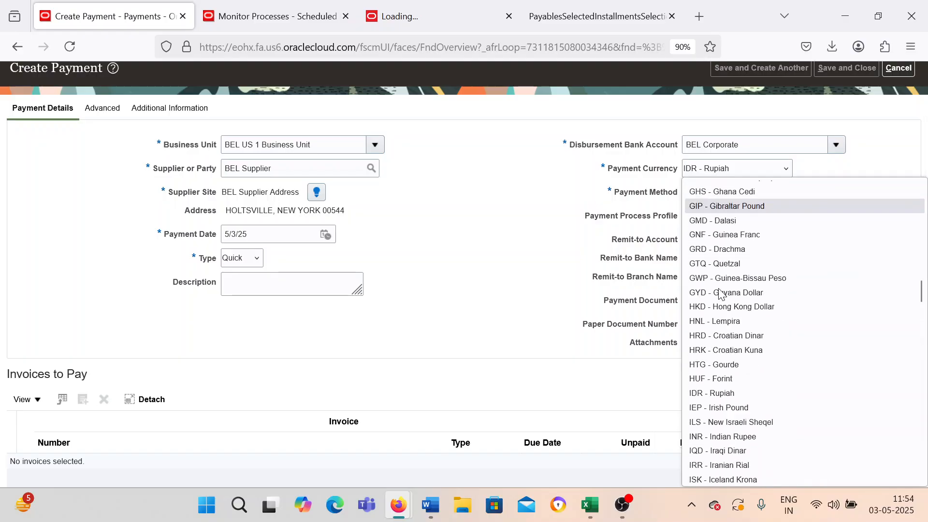
{"action": "scroll", "coordinate": [721, 293], "scroll_direction": "down", "scroll_amount": 5}
{"action": "scroll", "coordinate": [722, 293], "scroll_direction": "down", "scroll_amount": 2}
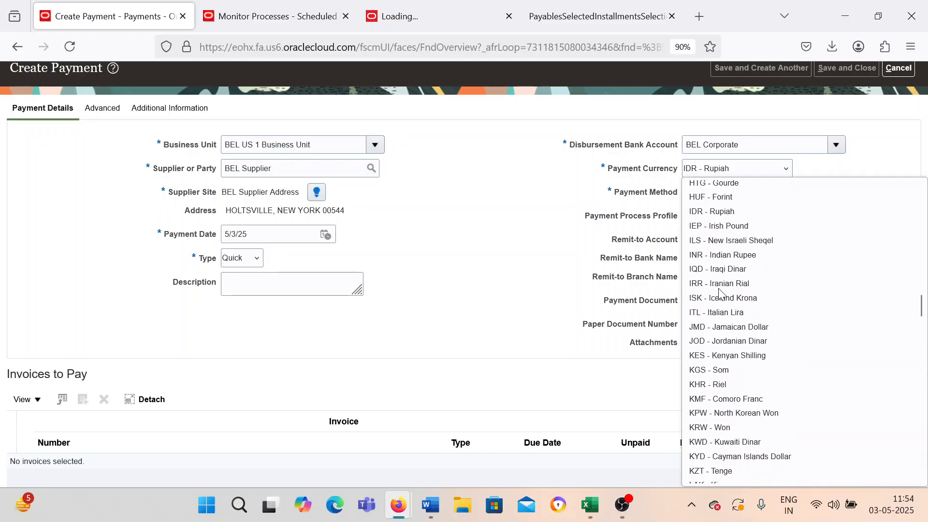
{"action": "left_click", "coordinate": [734, 260]}
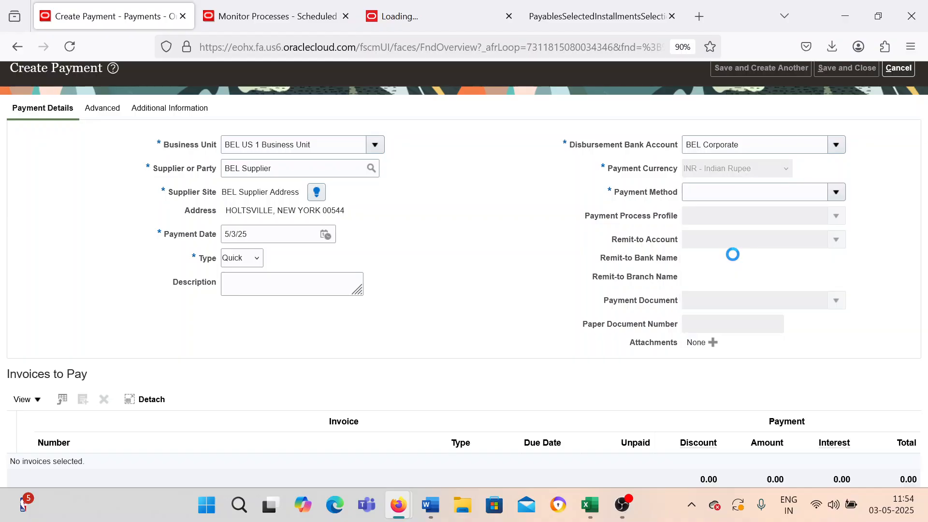
- Choose BEL PPP as the payment process profile and BEL Check as the payment document
{"action": "left_click", "coordinate": [836, 216]}
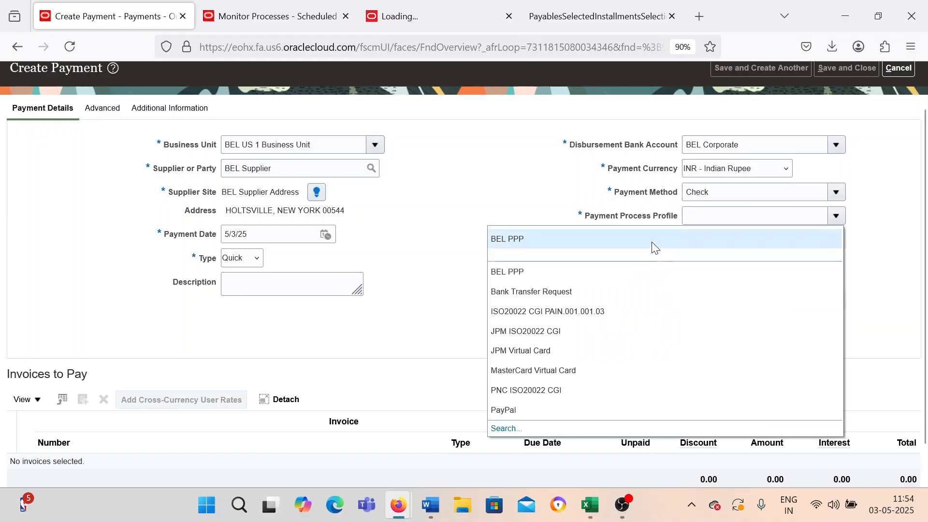
{"action": "left_click", "coordinate": [654, 246]}
{"action": "left_click", "coordinate": [835, 302]}
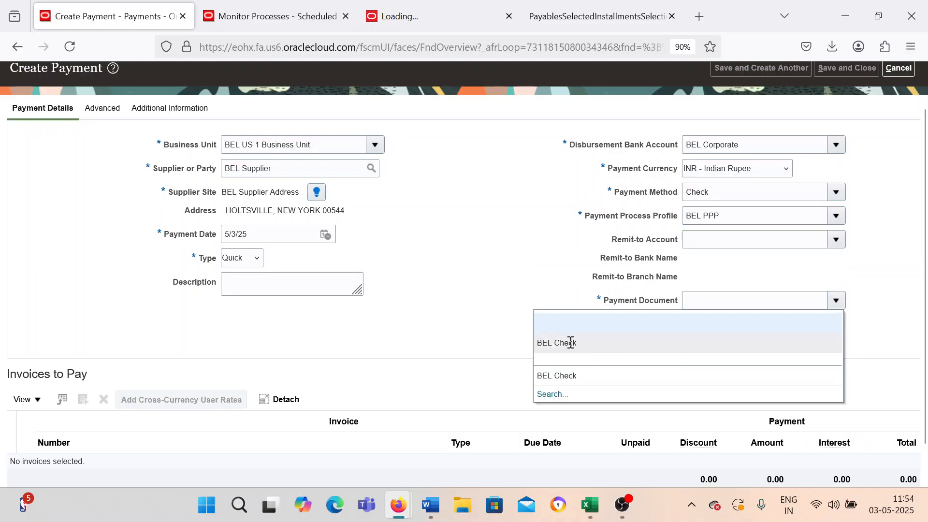
{"action": "left_click", "coordinate": [570, 343]}
- Add invoice CC_005 to the payment's list of invoices to pay
{"action": "scroll", "coordinate": [265, 344], "scroll_direction": "down", "scroll_amount": 1}
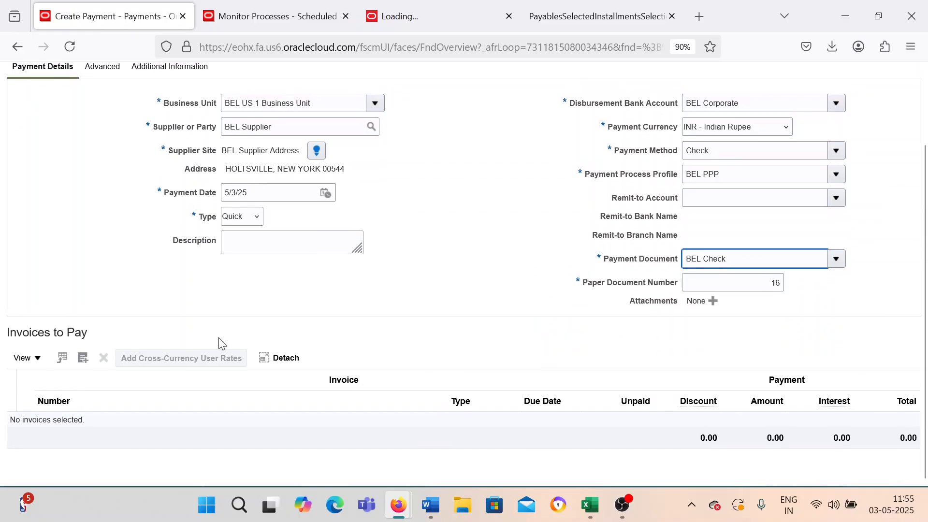
{"action": "left_click", "coordinate": [83, 358]}
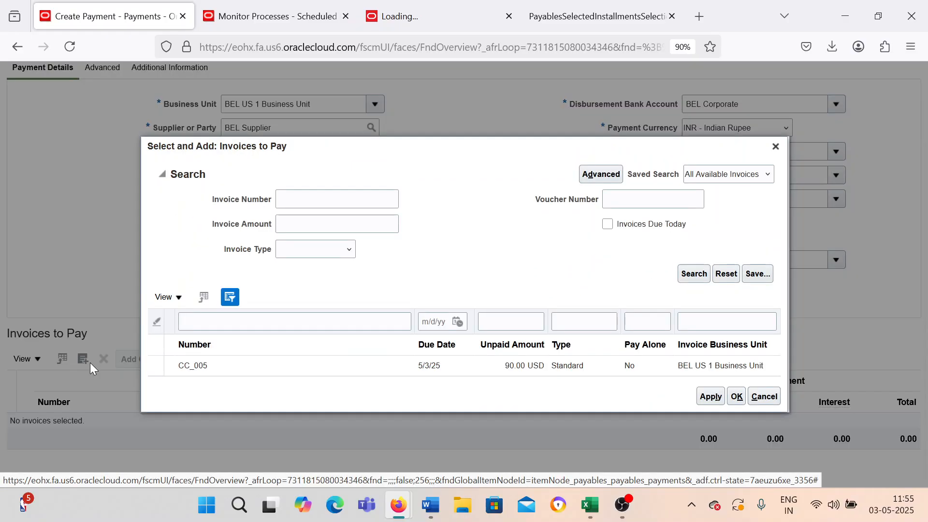
{"action": "left_click", "coordinate": [243, 366]}
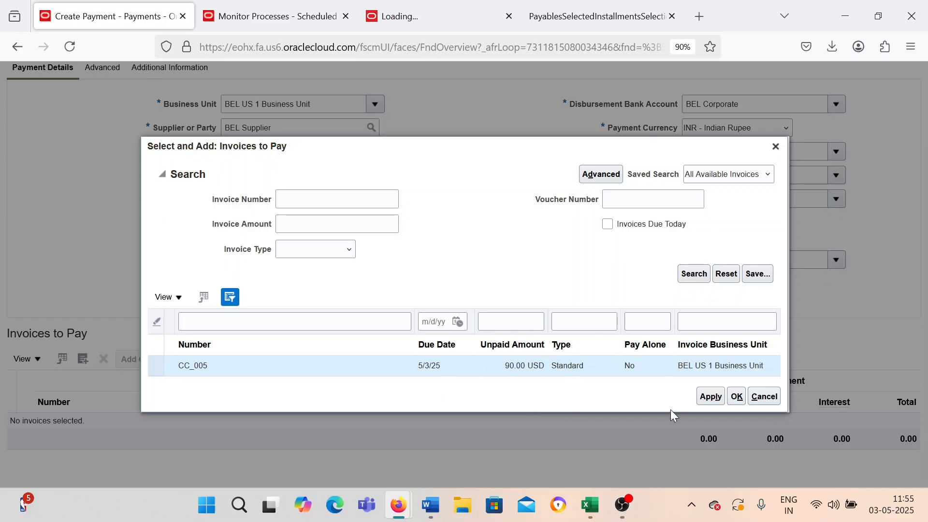
{"action": "left_click", "coordinate": [710, 398]}
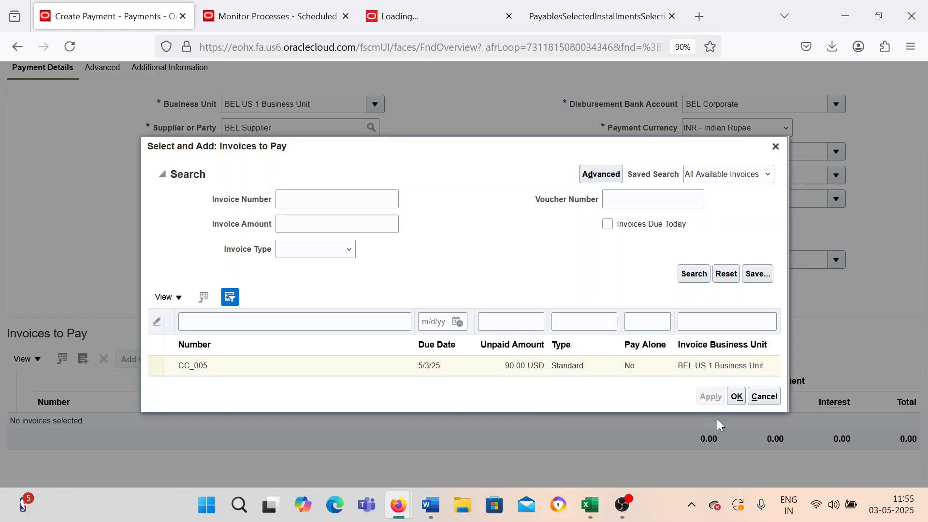
{"action": "left_click", "coordinate": [741, 393]}
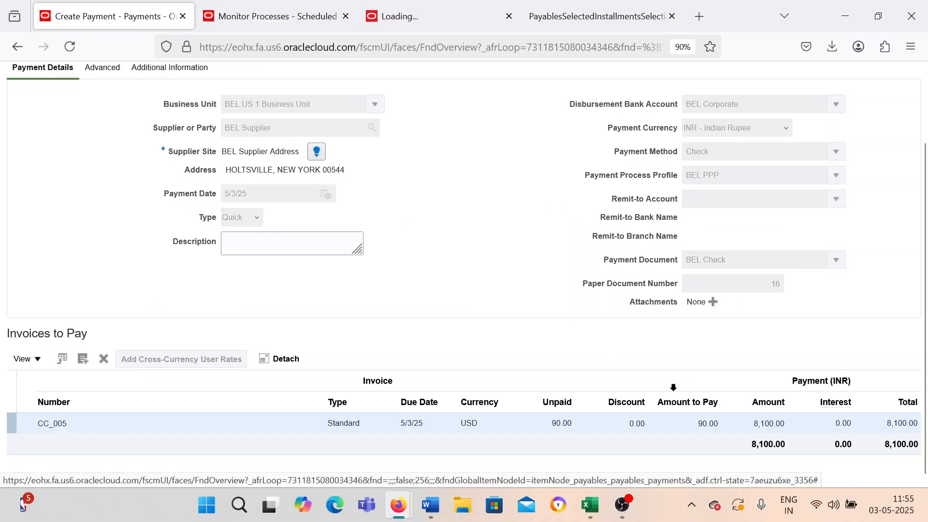
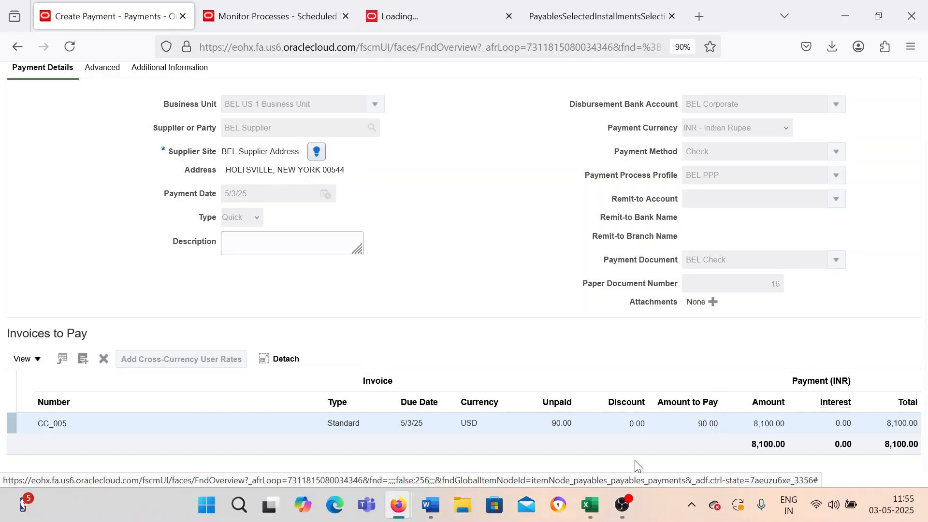
- Switch to Calculator and multiply 90 by 90 to check the invoice's converted INR amount
{"action": "left_click", "coordinate": [205, 503]}
{"action": "type", "text": "Ca"}
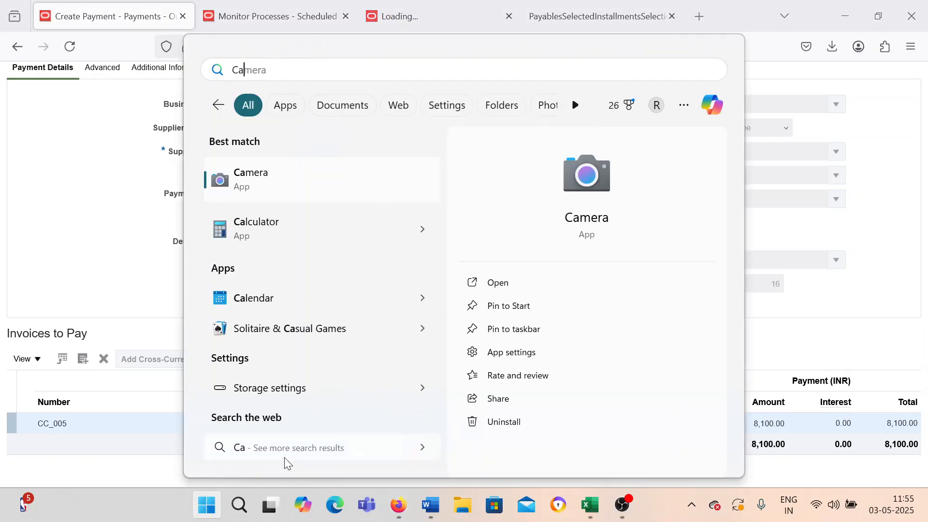
{"action": "left_click", "coordinate": [305, 233]}
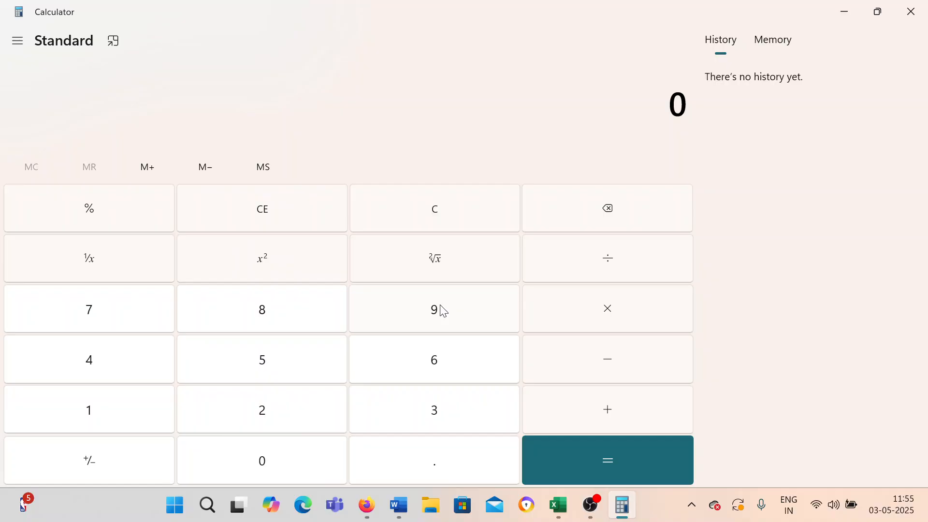
{"action": "left_click", "coordinate": [439, 309]}
{"action": "left_click", "coordinate": [278, 468]}
{"action": "left_click", "coordinate": [582, 302]}
{"action": "left_click", "coordinate": [430, 308]}
{"action": "left_click", "coordinate": [258, 451]}
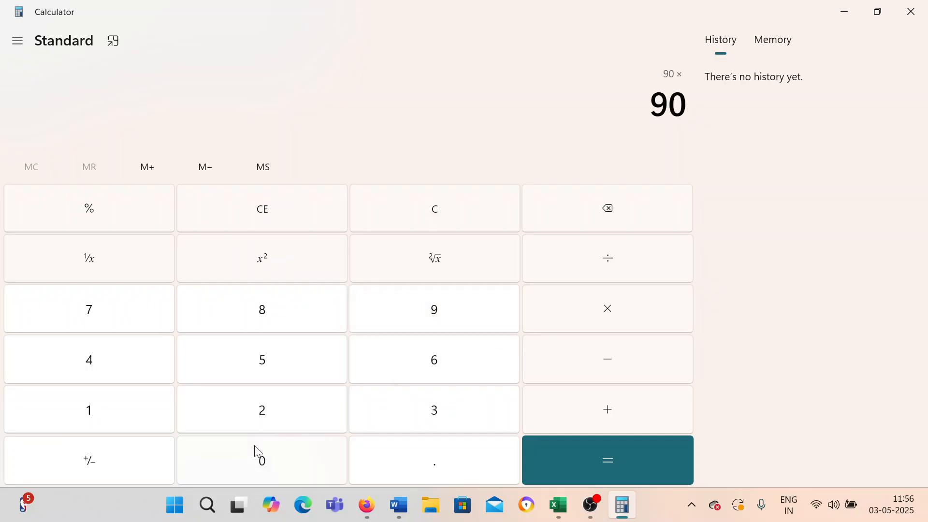
{"action": "left_click", "coordinate": [572, 452]}
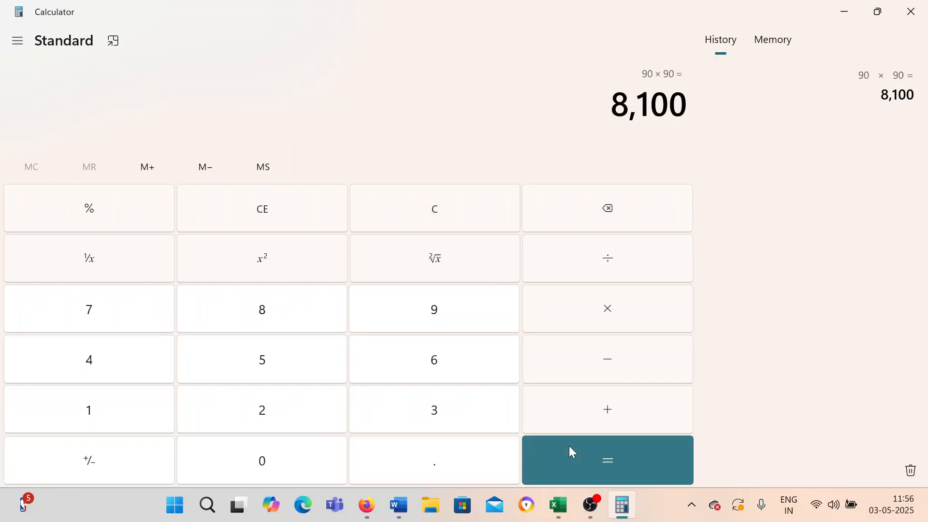
{"action": "left_click", "coordinate": [845, 14]}
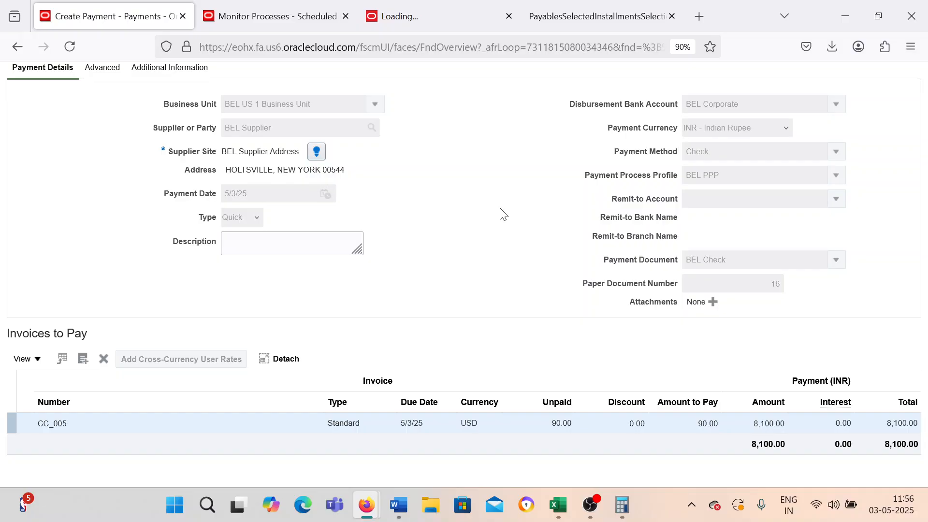
- Save and close the INR payment for invoice CC_005 and acknowledge its creation
{"action": "scroll", "coordinate": [503, 211], "scroll_direction": "up", "scroll_amount": 2}
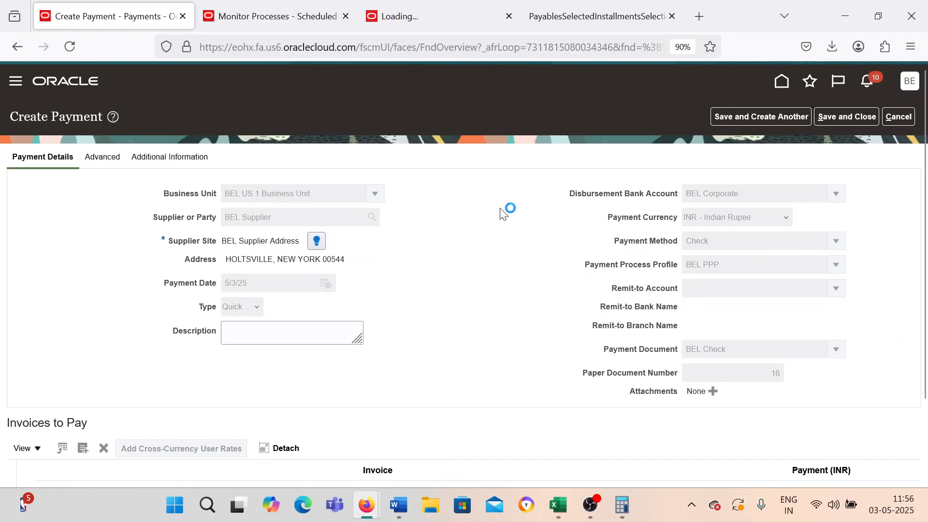
{"action": "left_click", "coordinate": [841, 114]}
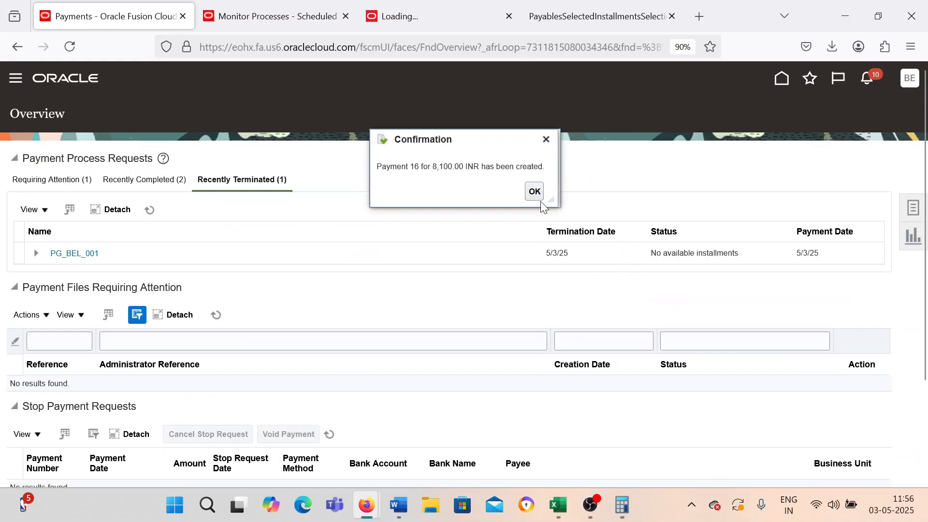
{"action": "left_click", "coordinate": [532, 189]}
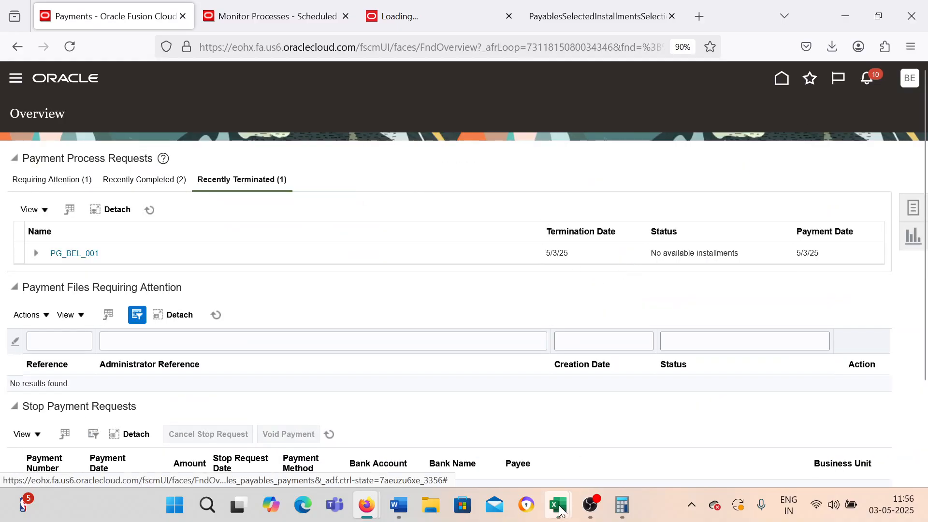
- Switch to the AP-Process sheet in Excel and enter Done as the status of 15. Cross Currency Payments Configuration & Process
{"action": "mouse_move", "coordinate": [559, 506]}
{"action": "mouse_move", "coordinate": [485, 425]}
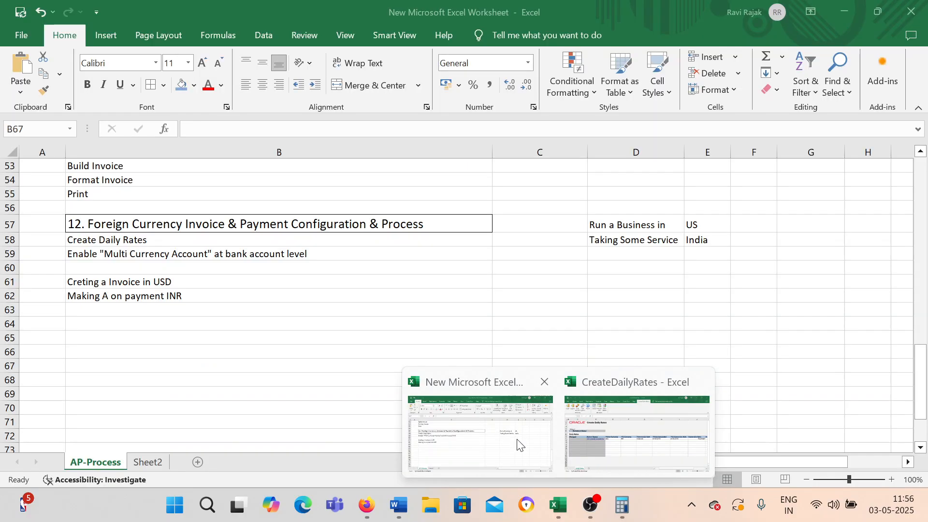
{"action": "left_click", "coordinate": [519, 443]}
{"action": "scroll", "coordinate": [320, 295], "scroll_direction": "up", "scroll_amount": 12}
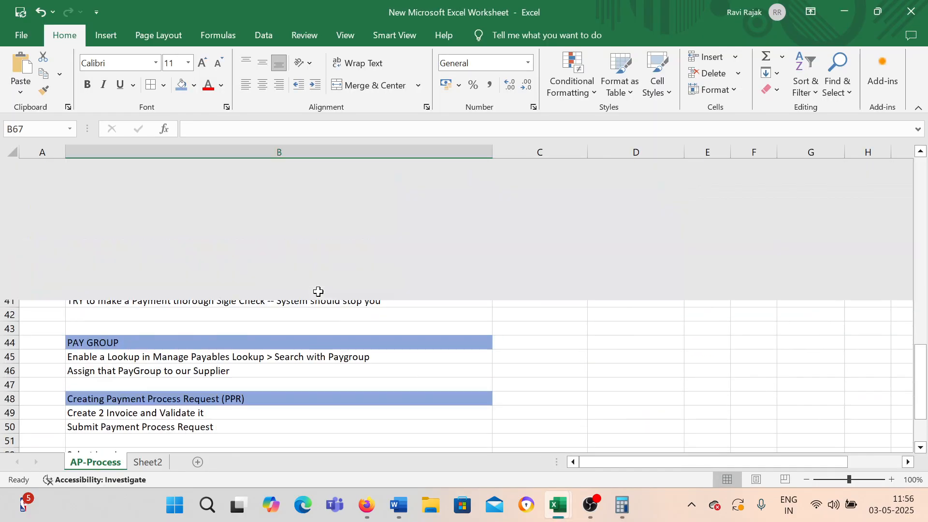
{"action": "scroll", "coordinate": [318, 291], "scroll_direction": "up", "scroll_amount": 5}
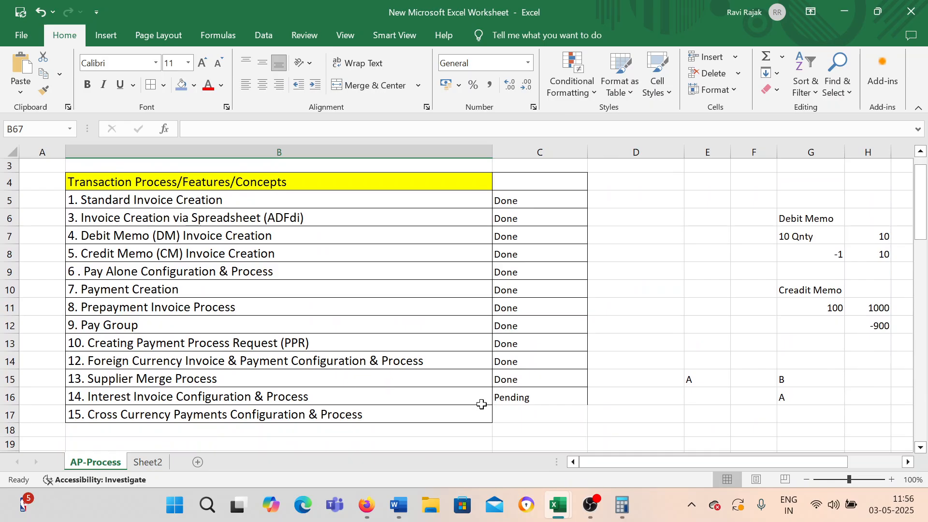
{"action": "double_click", "coordinate": [515, 420]}
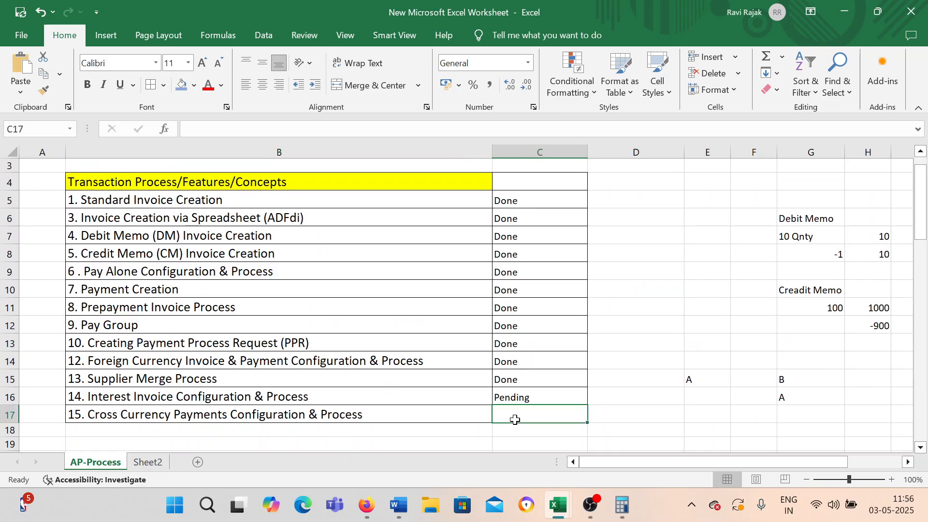
{"action": "type", "text": "Done"}
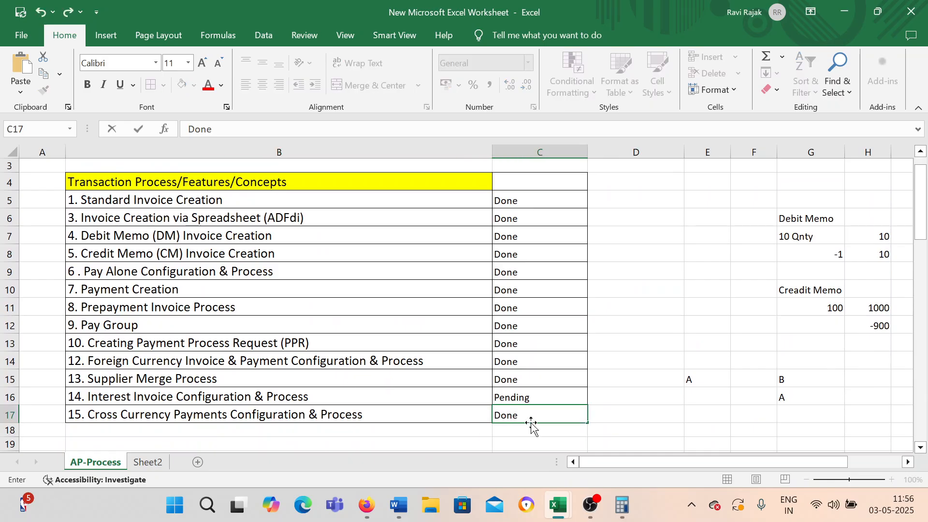
{"action": "left_click", "coordinate": [606, 409]}
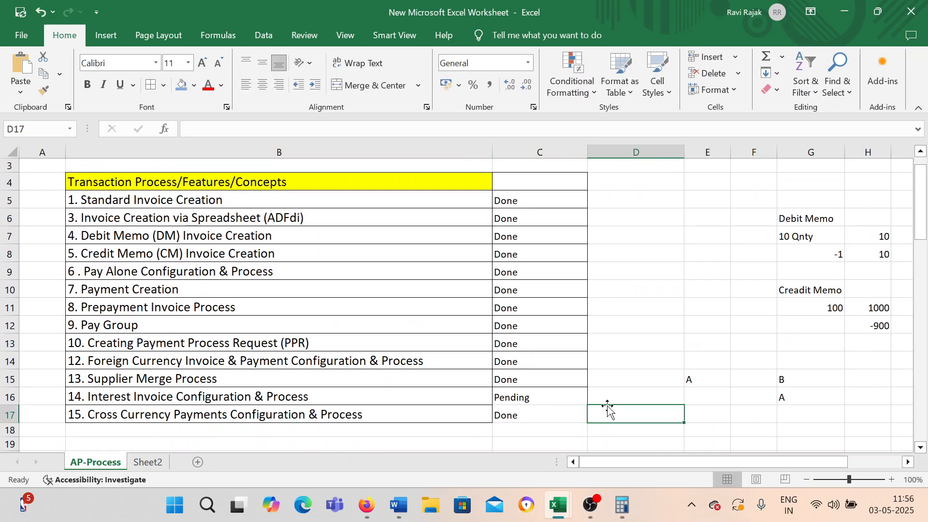
- Copy the cell formatting of the Supplier Merge Process status onto the Cross Currency Payments status in C17
{"action": "left_click", "coordinate": [533, 379]}
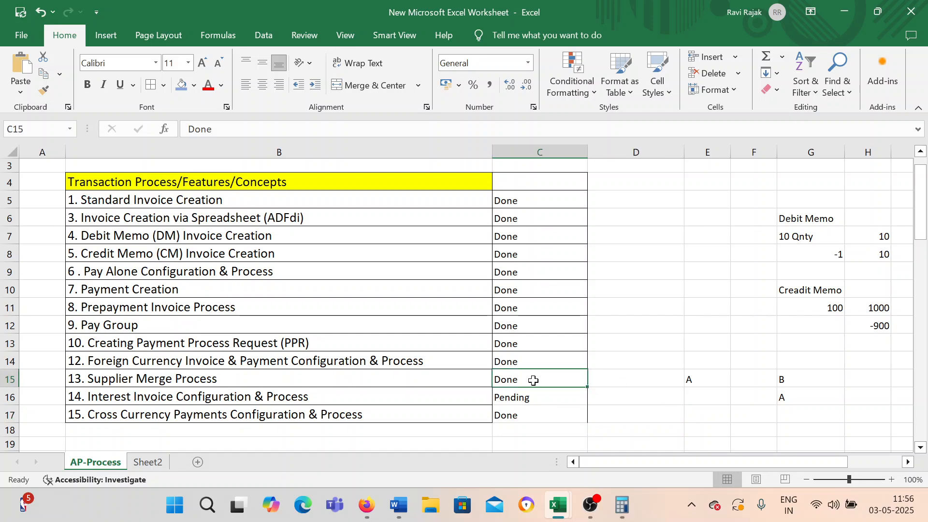
{"action": "left_click", "coordinate": [45, 91]}
{"action": "left_click", "coordinate": [513, 415]}
- Colour the text of 14. Interest Invoice Configuration & Process and its Pending status red
{"action": "left_click", "coordinate": [354, 397]}
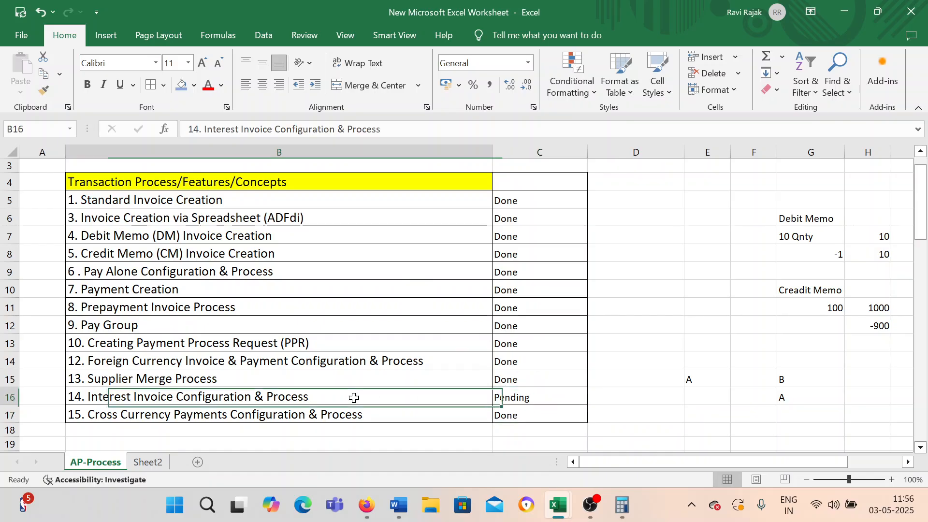
{"action": "left_click", "coordinate": [208, 84]}
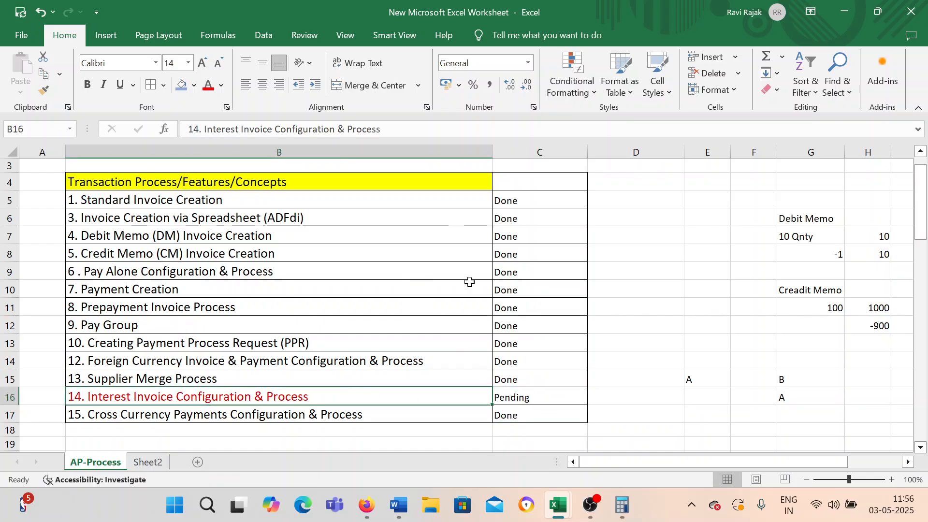
{"action": "left_click", "coordinate": [522, 392]}
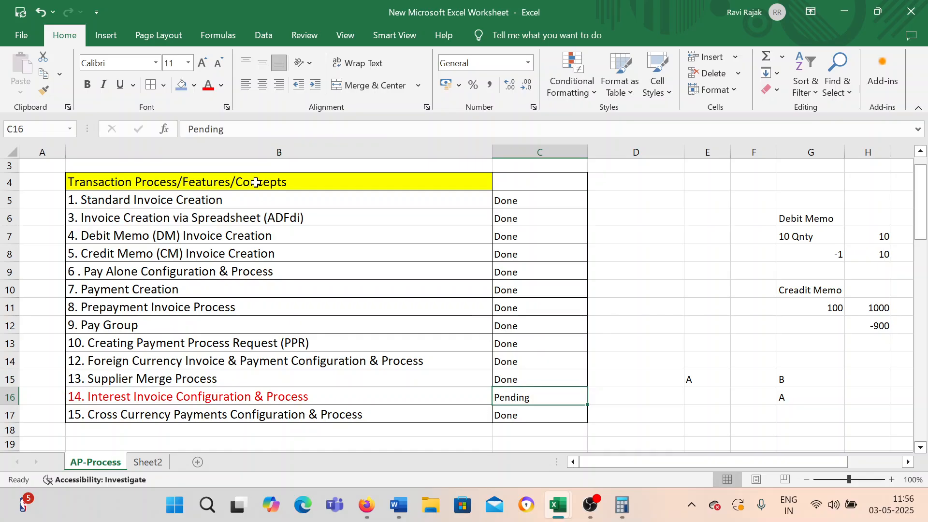
{"action": "left_click", "coordinate": [208, 85]}
{"action": "left_click", "coordinate": [652, 344]}
- Review the Transaction Process/Features/Concepts checklist and the status of each topic in the AP-Process sheet
{"action": "scroll", "coordinate": [652, 343], "scroll_direction": "down", "scroll_amount": 19}
{"action": "scroll", "coordinate": [653, 344], "scroll_direction": "up", "scroll_amount": 20}
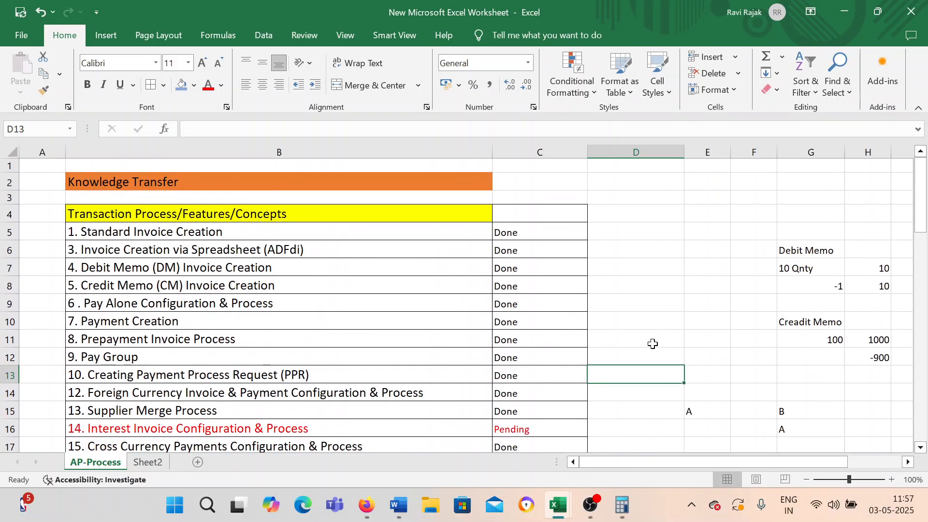
{"action": "scroll", "coordinate": [652, 344], "scroll_direction": "down", "scroll_amount": 2}
{"action": "scroll", "coordinate": [652, 344], "scroll_direction": "up", "scroll_amount": 2}
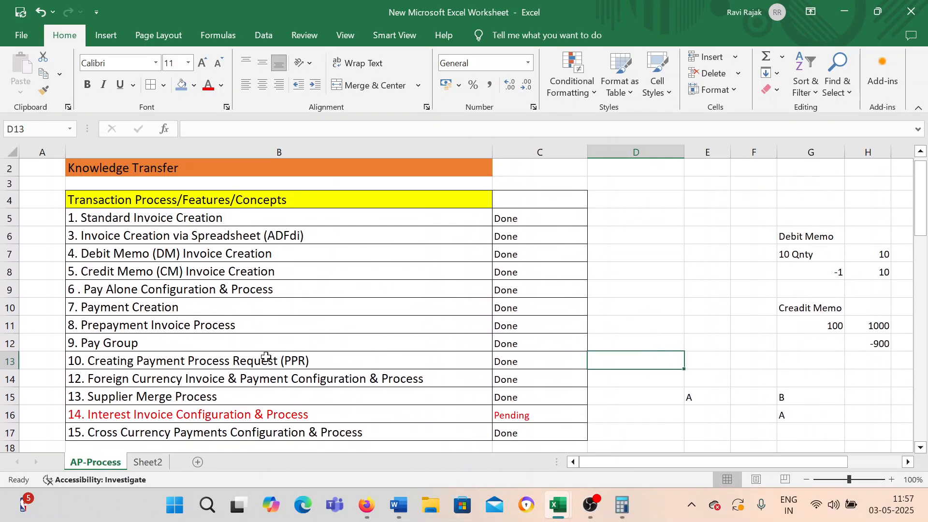
{"action": "scroll", "coordinate": [262, 352], "scroll_direction": "down", "scroll_amount": 1}
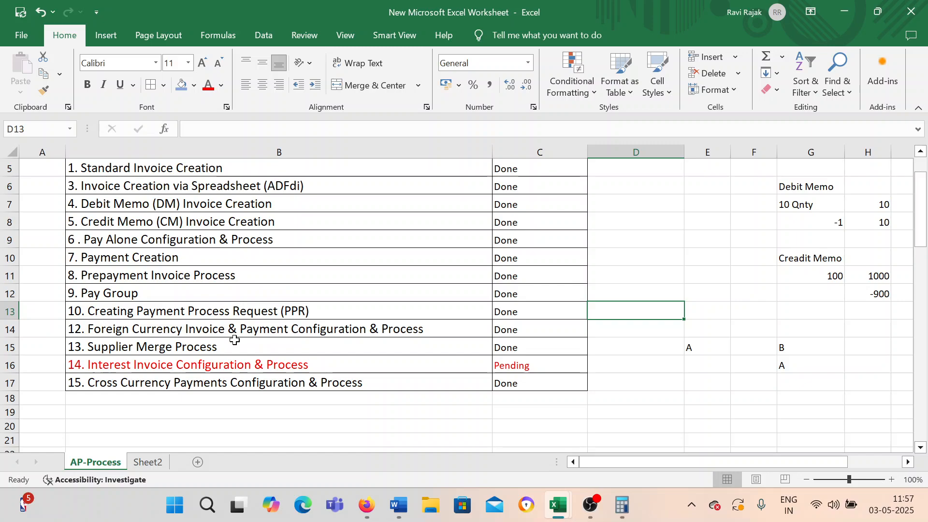
{"action": "scroll", "coordinate": [235, 340], "scroll_direction": "down", "scroll_amount": 2}
{"action": "scroll", "coordinate": [235, 340], "scroll_direction": "up", "scroll_amount": 2}
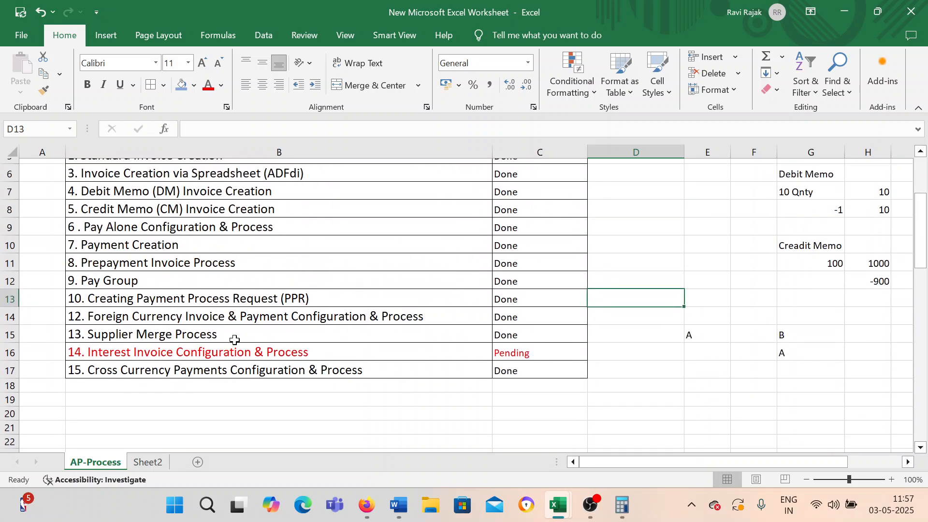
{"action": "scroll", "coordinate": [234, 340], "scroll_direction": "up", "scroll_amount": 2}
{"action": "scroll", "coordinate": [235, 340], "scroll_direction": "down", "scroll_amount": 1}
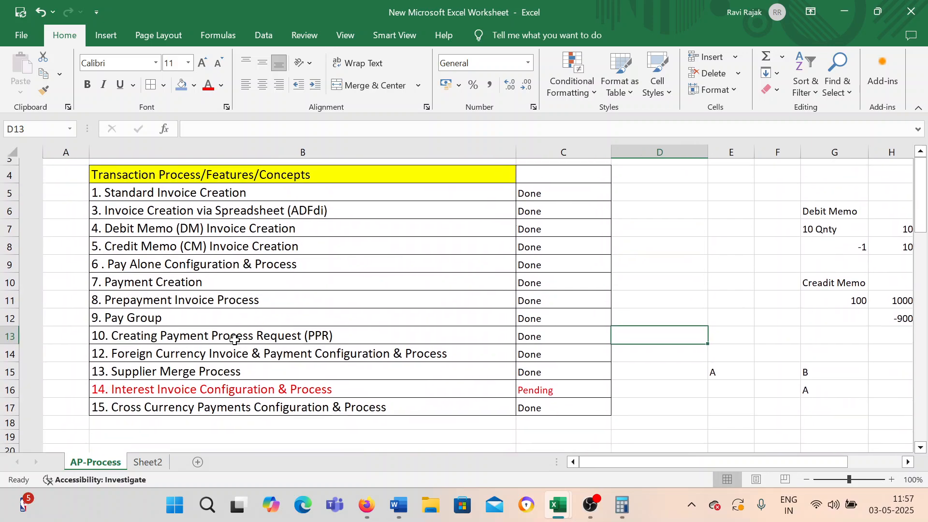
{"action": "scroll", "coordinate": [223, 354], "scroll_direction": "up", "scroll_amount": 1}
{"action": "scroll", "coordinate": [223, 354], "scroll_direction": "down", "scroll_amount": 1}
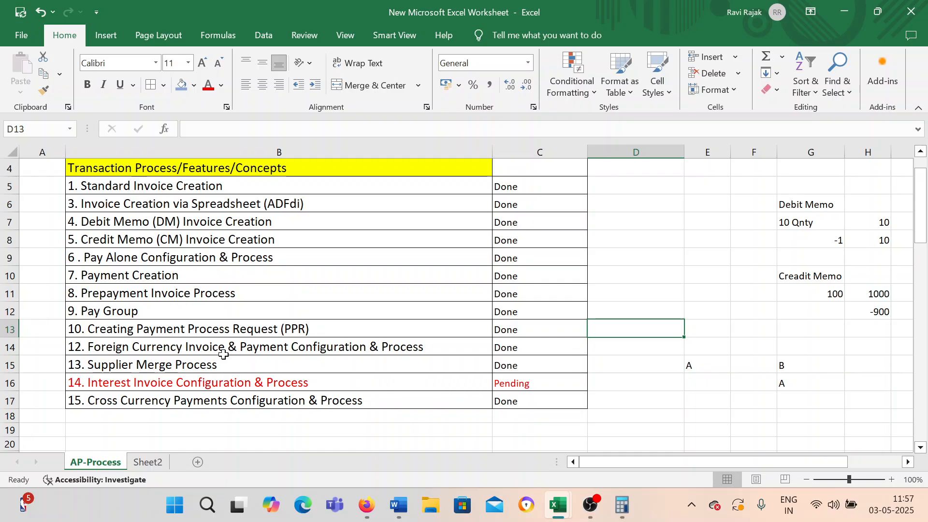
{"action": "scroll", "coordinate": [224, 354], "scroll_direction": "up", "scroll_amount": 1}
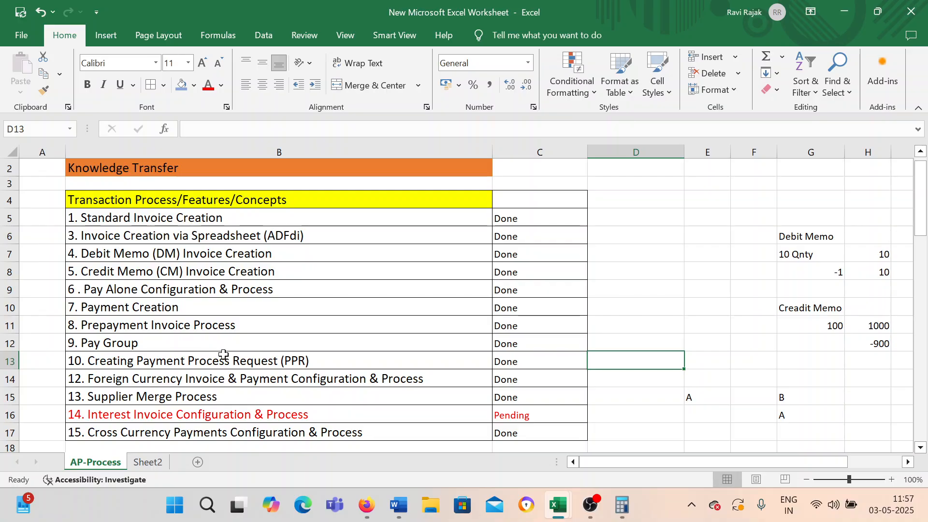
{"action": "scroll", "coordinate": [223, 354], "scroll_direction": "down", "scroll_amount": 3}
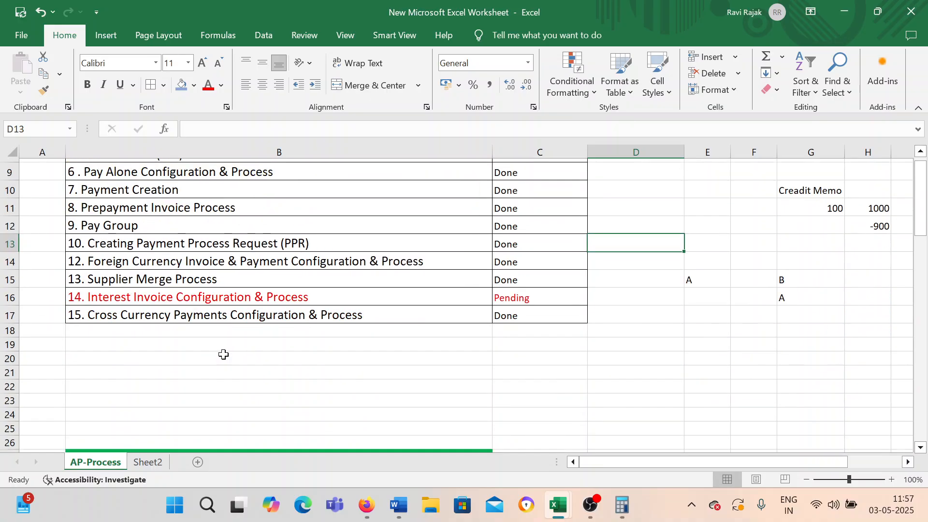
{"action": "scroll", "coordinate": [223, 354], "scroll_direction": "down", "scroll_amount": 2}
{"action": "scroll", "coordinate": [223, 354], "scroll_direction": "up", "scroll_amount": 4}
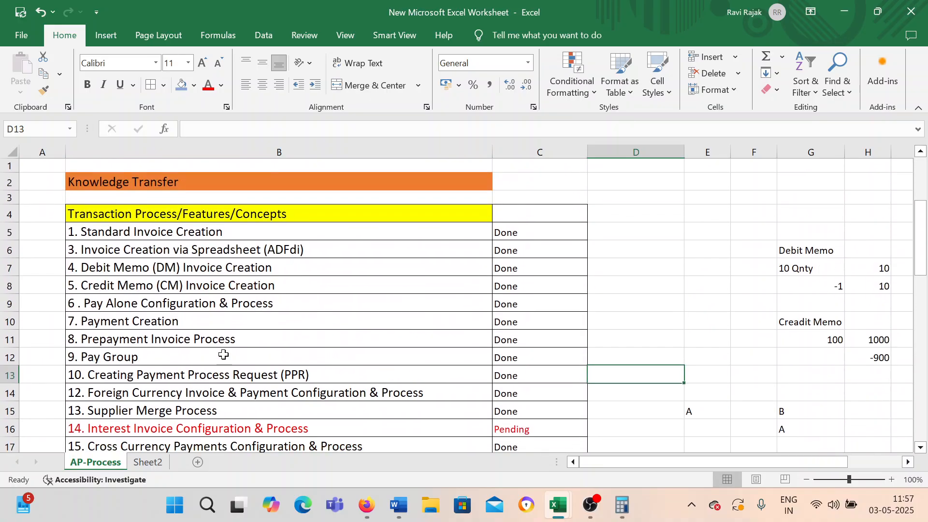
{"action": "scroll", "coordinate": [391, 398], "scroll_direction": "down", "scroll_amount": 2}
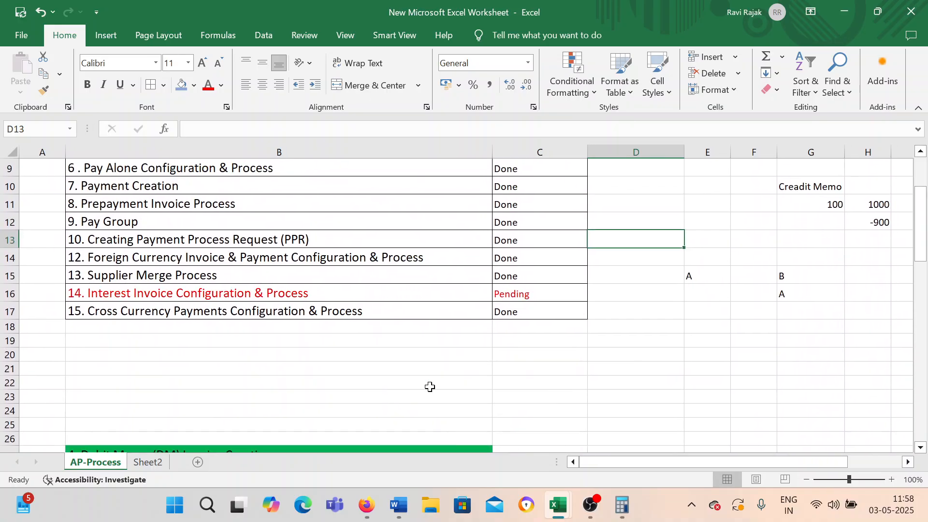
{"action": "mouse_move", "coordinate": [586, 495]}
{"action": "left_click", "coordinate": [587, 451]}
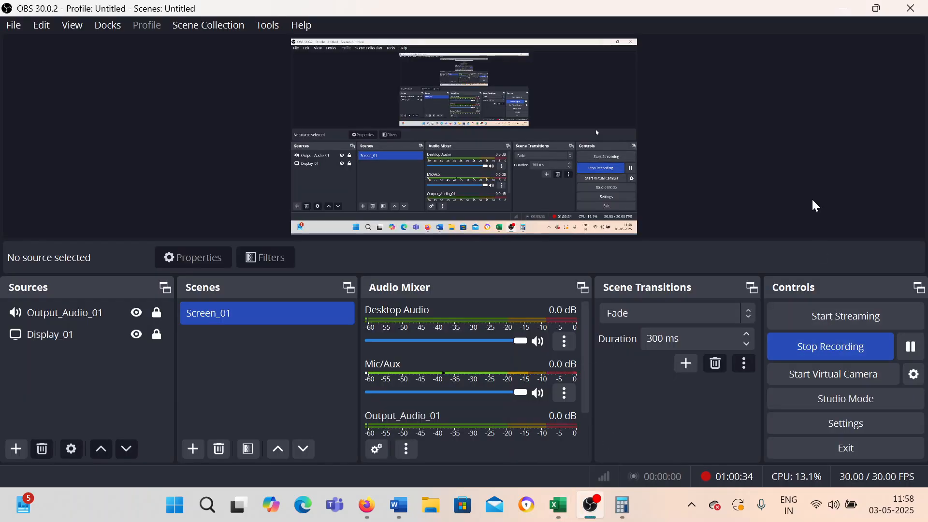
{"action": "left_click", "coordinate": [837, 11]}
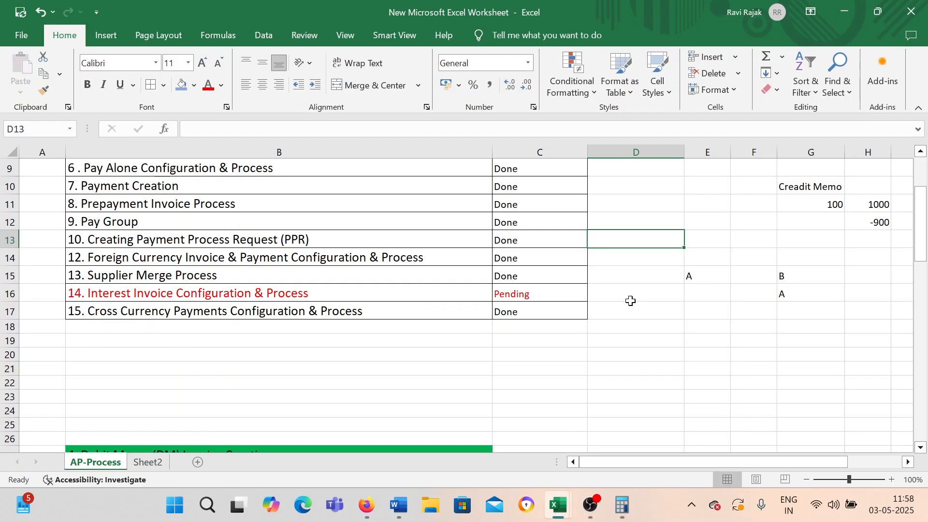
{"action": "scroll", "coordinate": [630, 302], "scroll_direction": "up", "scroll_amount": 1}
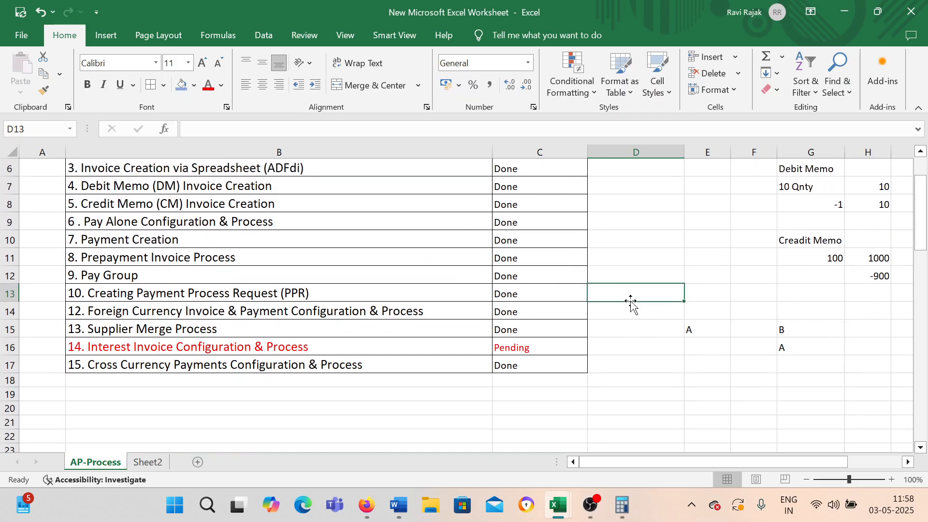
{"action": "mouse_move", "coordinate": [600, 502]}
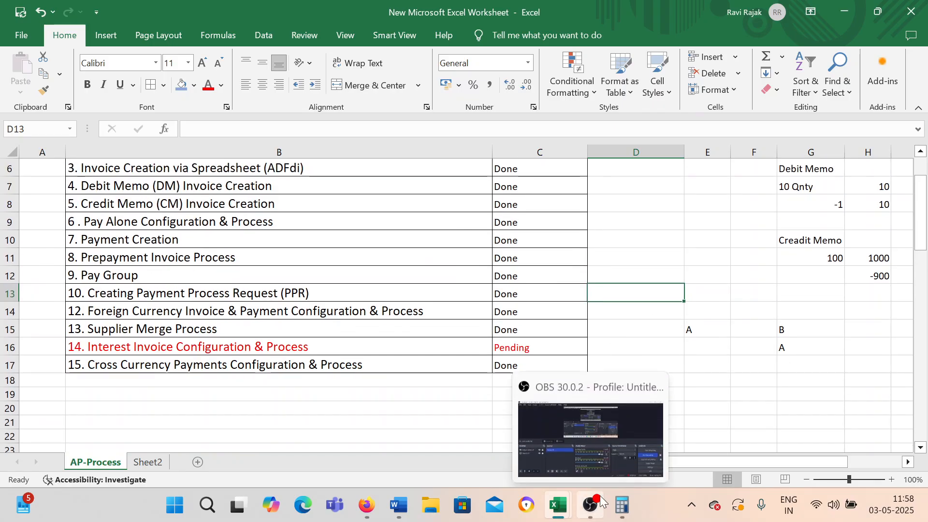
{"action": "left_click", "coordinate": [613, 432]}
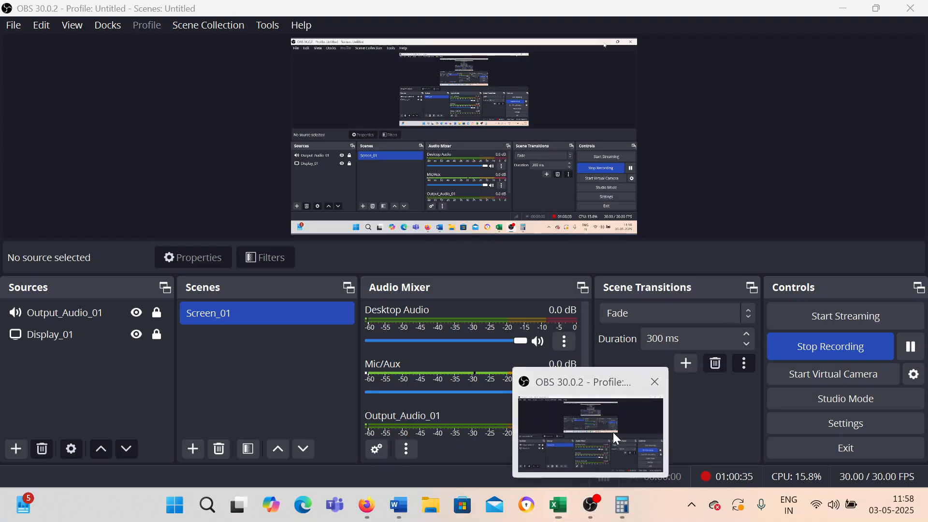